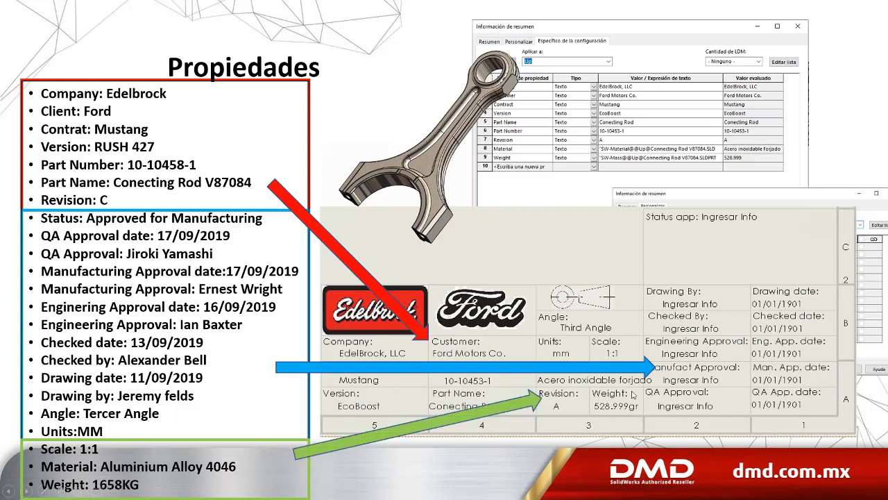
Step: Switch from the presentation to SOLIDWORKS and open the new document dialog
{"action": "left_click", "coordinate": [633, 394]}
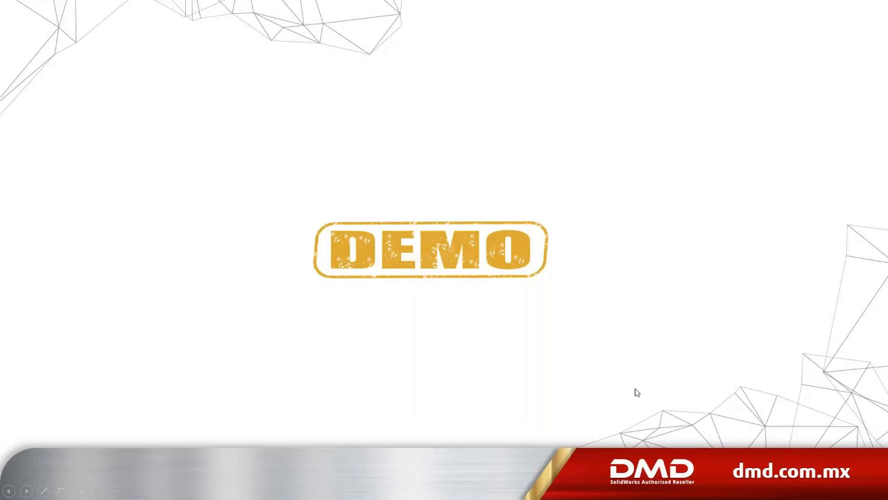
{"action": "key", "text": "alt+Tab"}
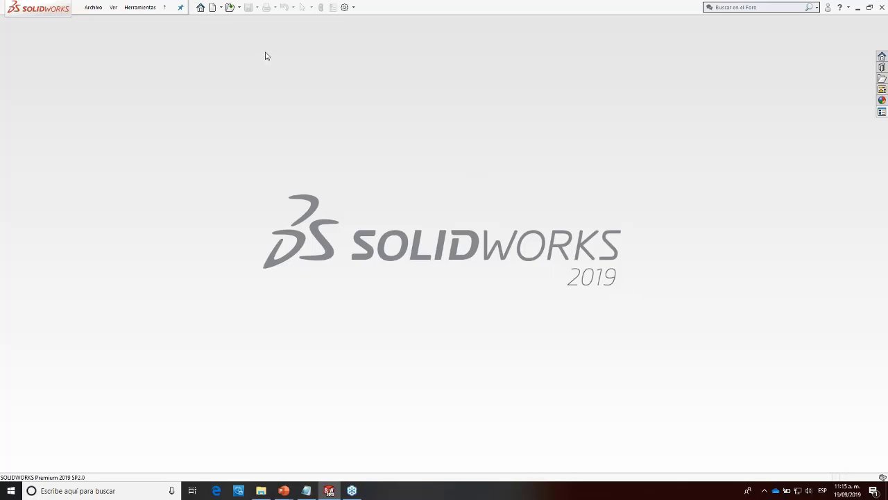
{"action": "left_click", "coordinate": [93, 7]}
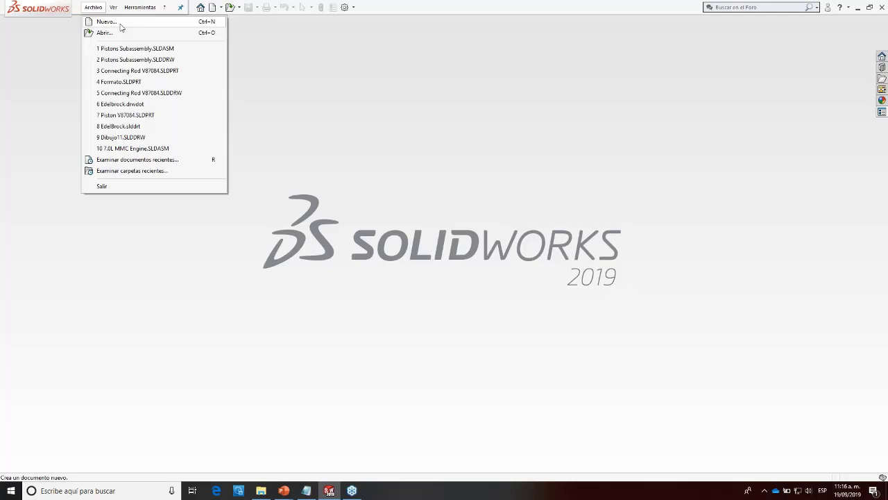
{"action": "left_click", "coordinate": [120, 25]}
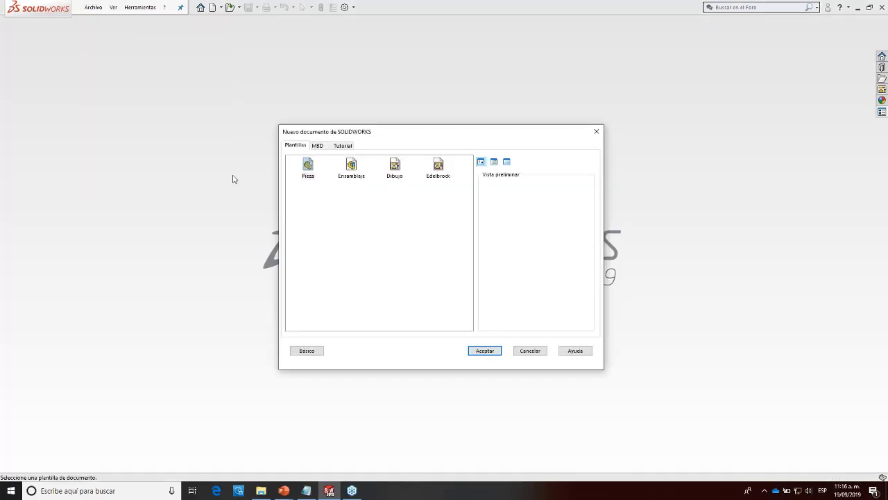
Step: Switch to the PowerPoint slideshow and go back through the Propiedades slides to review the drawing sheet requirements
{"action": "left_click", "coordinate": [284, 490]}
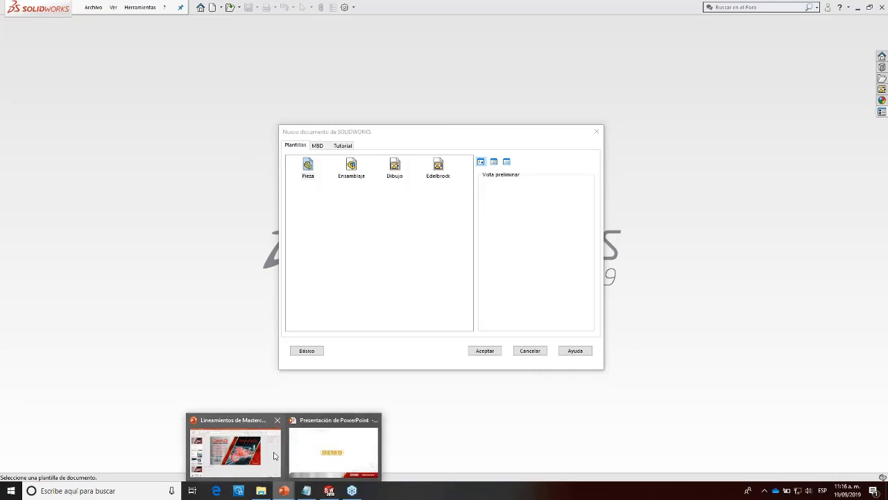
{"action": "left_click", "coordinate": [333, 451]}
{"action": "key", "text": "Left"}
{"action": "key", "text": "Left"}
{"action": "key", "text": "Left"}
{"action": "key", "text": "Left"}
{"action": "key", "text": "Left"}
{"action": "key", "text": "Left"}
{"action": "key", "text": "Left"}
{"action": "key", "text": "Left"}
{"action": "key", "text": "Left"}
{"action": "key", "text": "Left"}
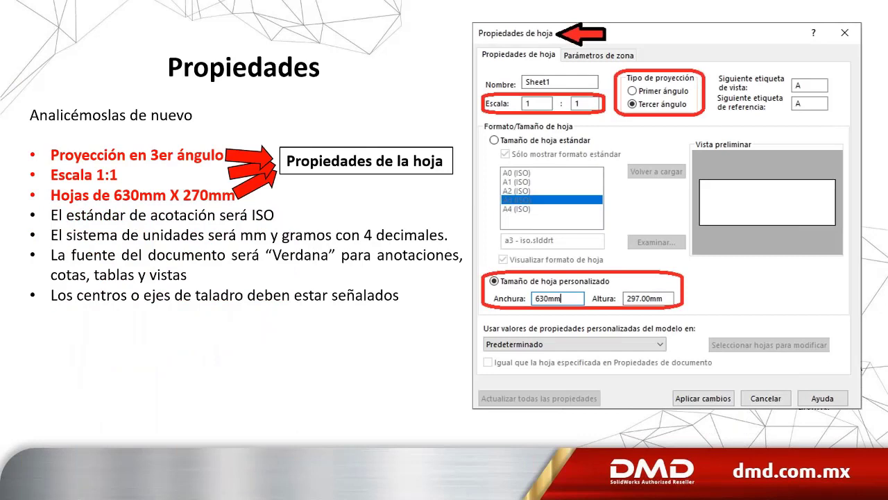
{"action": "key", "text": "Right"}
{"action": "key", "text": "Left"}
{"action": "key", "text": "Left"}
{"action": "key", "text": "Left"}
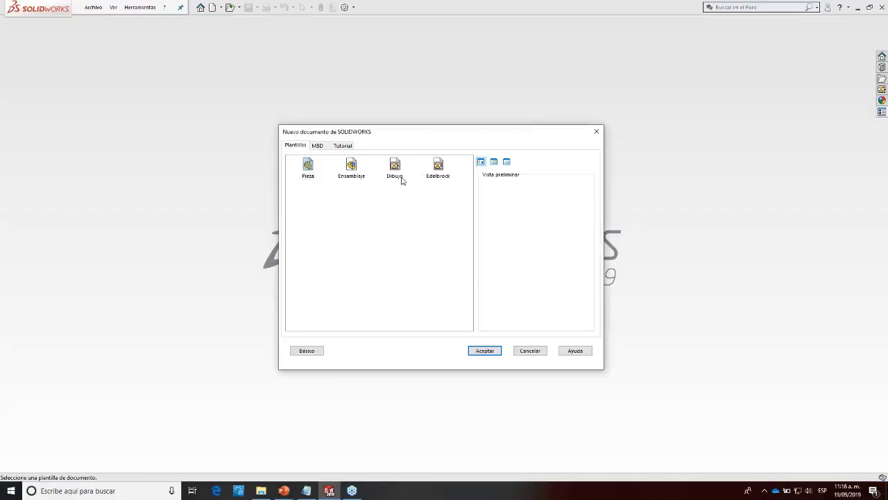
{"action": "left_click", "coordinate": [530, 350]}
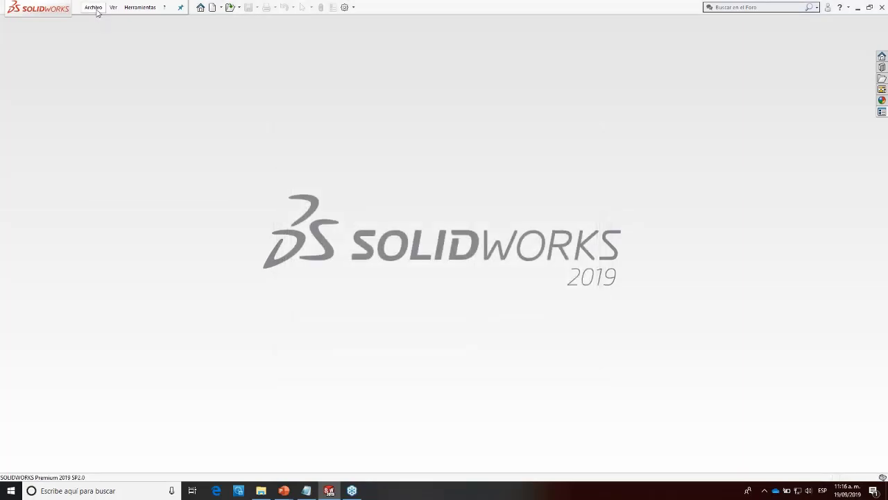
{"action": "left_click", "coordinate": [97, 11]}
{"action": "left_click", "coordinate": [111, 22]}
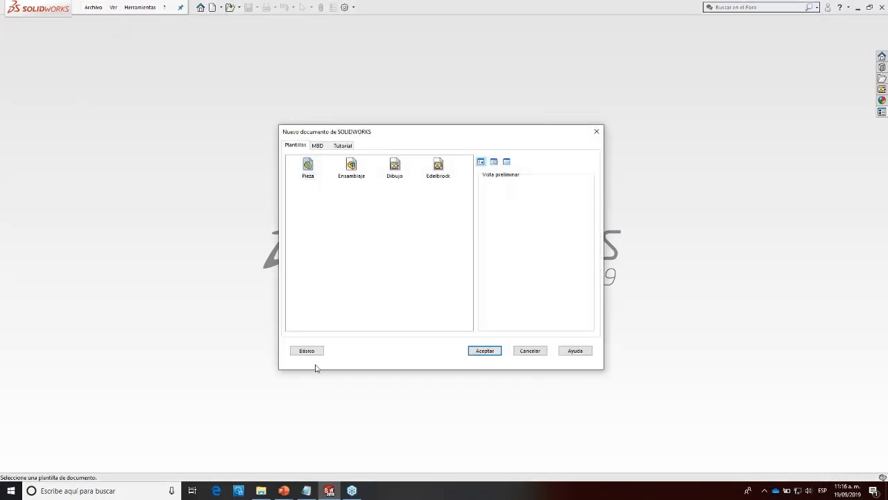
{"action": "left_click", "coordinate": [307, 353]}
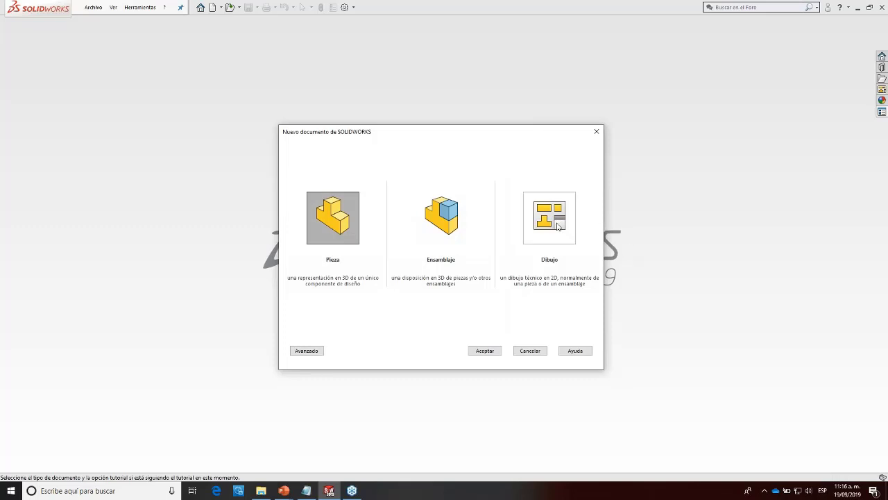
{"action": "left_click", "coordinate": [557, 226]}
{"action": "left_click", "coordinate": [486, 350]}
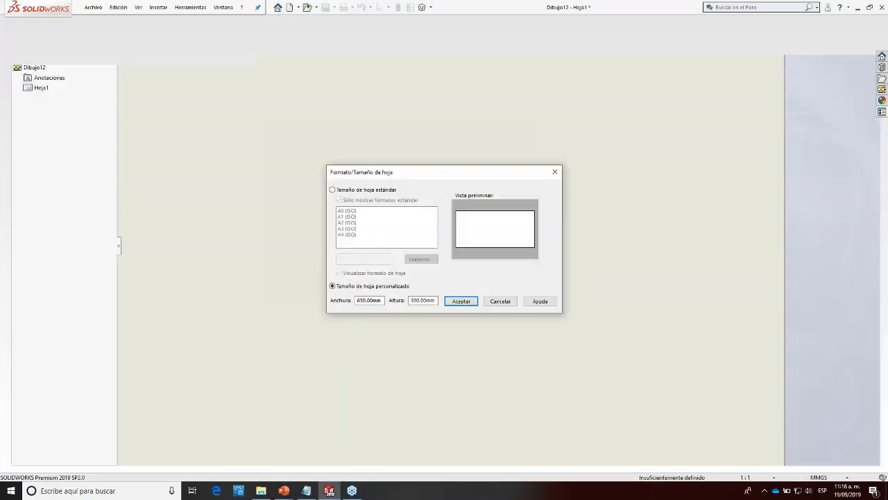
{"action": "left_click", "coordinate": [354, 191]}
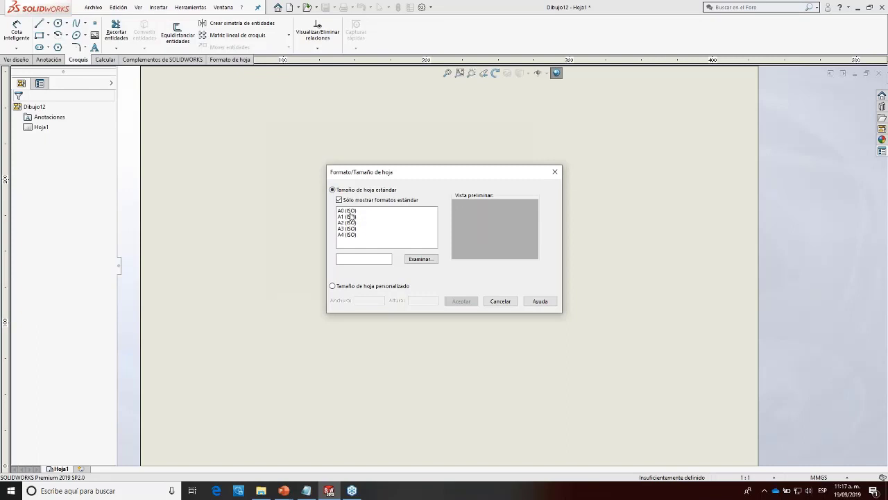
{"action": "left_click", "coordinate": [500, 301]}
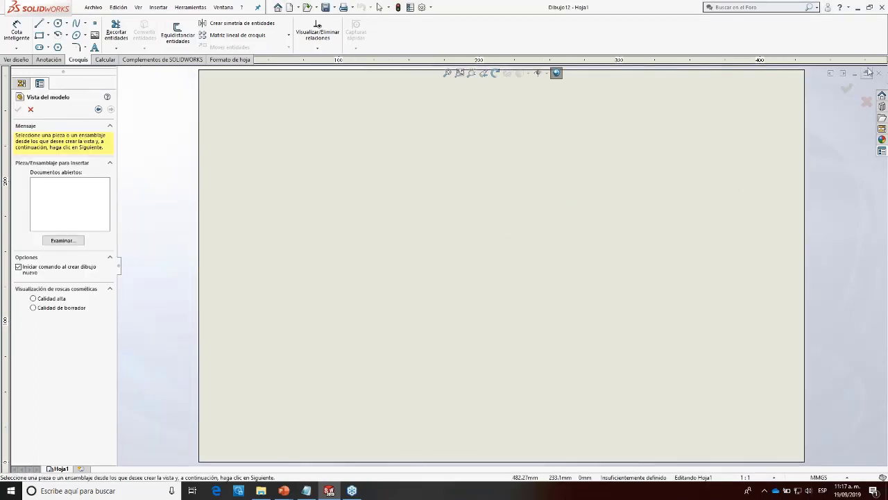
{"action": "left_click", "coordinate": [878, 73]}
Step: Open the new document dialog and examine the advanced template groups Plantillas, MBD and Tutorial, returning to the basic view
{"action": "left_click", "coordinate": [93, 7]}
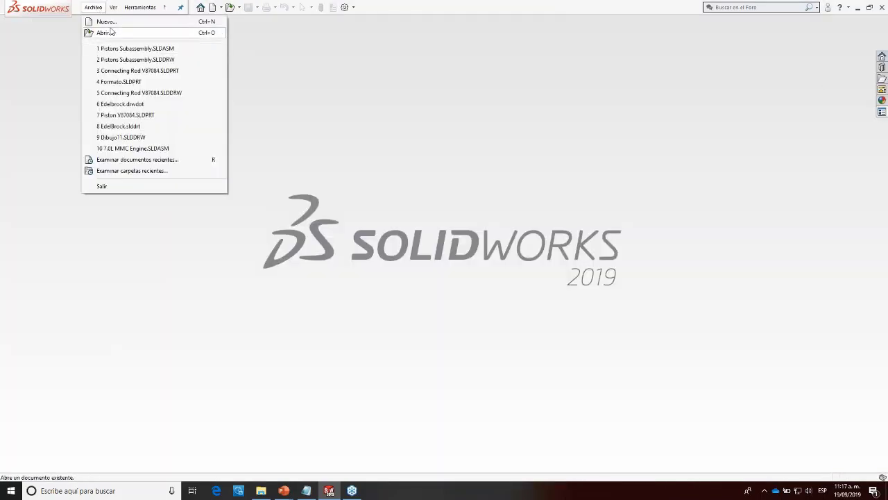
{"action": "left_click", "coordinate": [106, 21]}
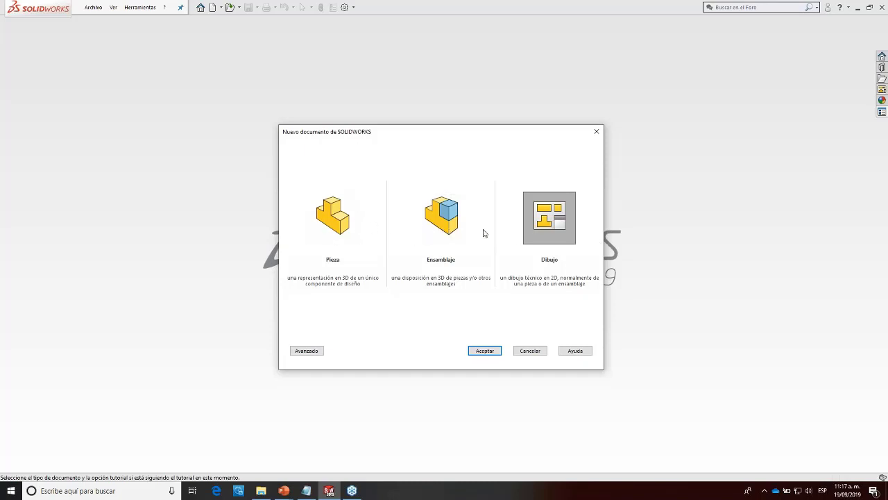
{"action": "left_click", "coordinate": [547, 241]}
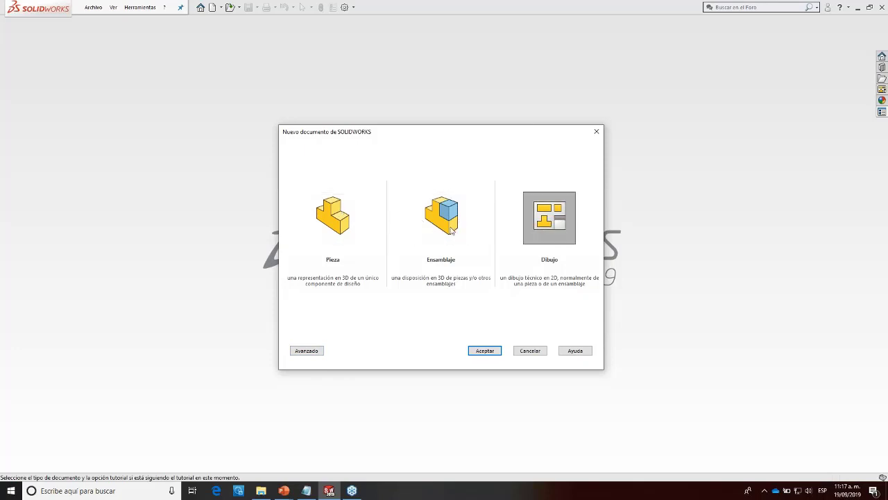
{"action": "left_click", "coordinate": [310, 353]}
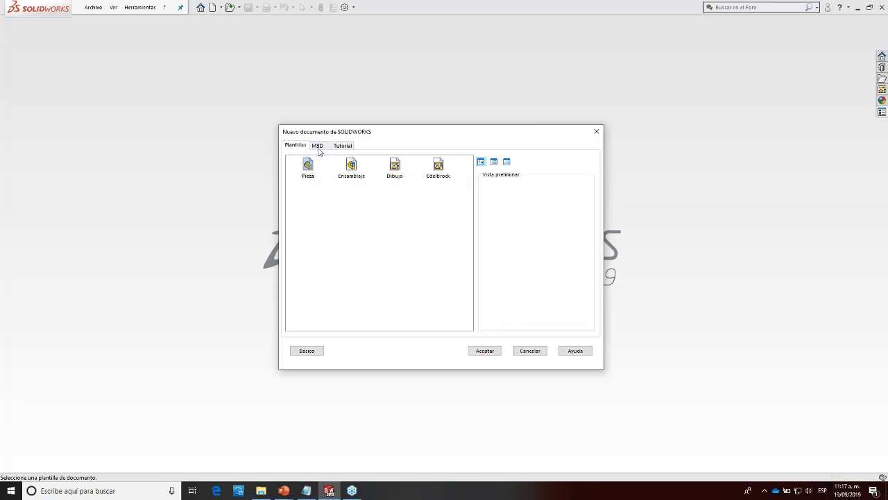
{"action": "left_click", "coordinate": [317, 147]}
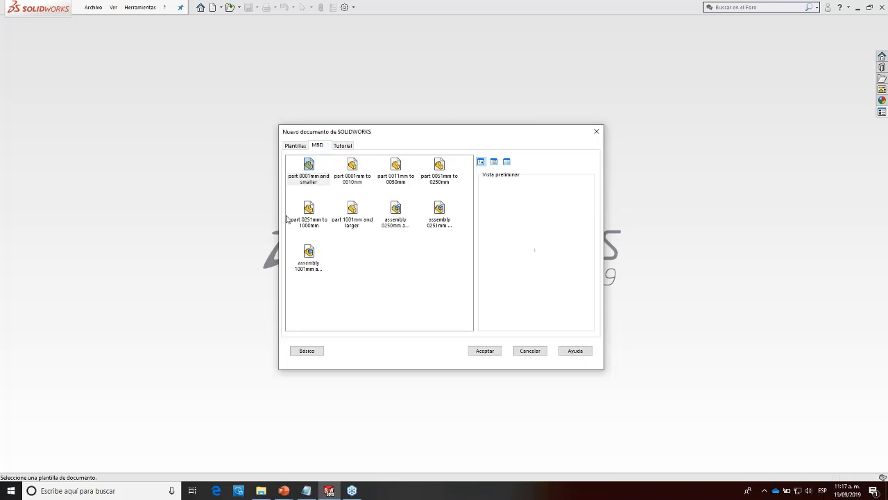
{"action": "left_click", "coordinate": [342, 145]}
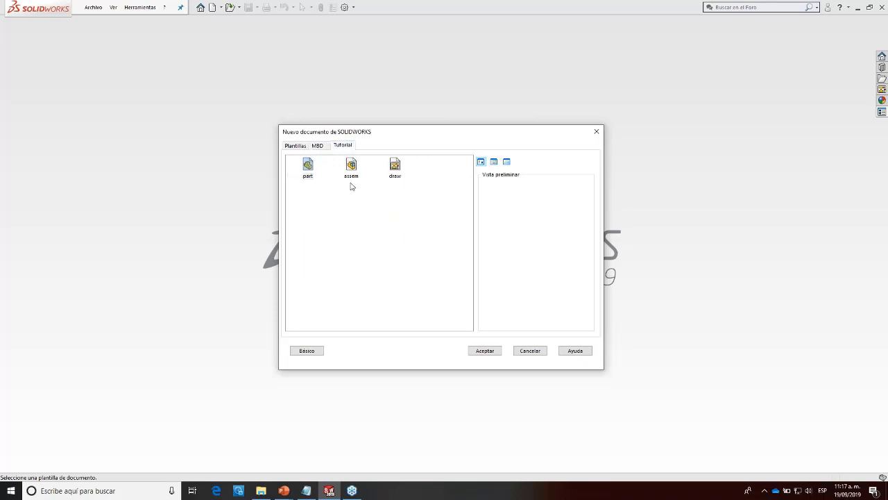
{"action": "left_click", "coordinate": [292, 147]}
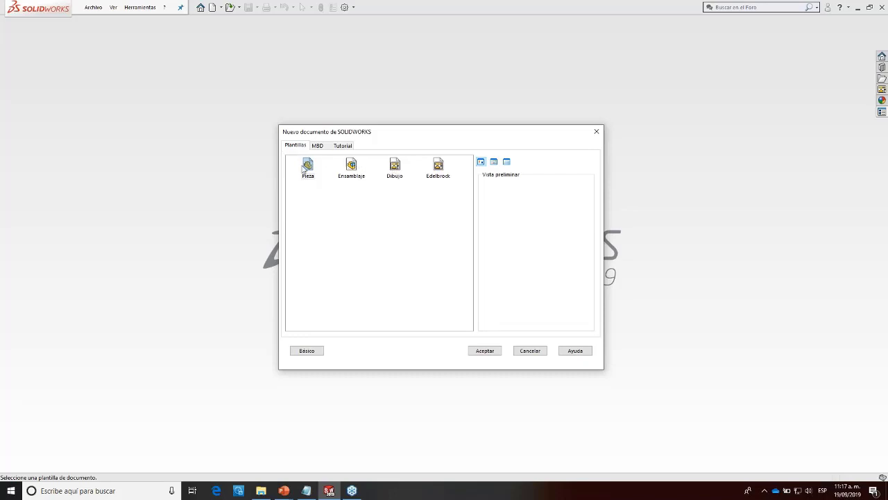
{"action": "left_click", "coordinate": [317, 353]}
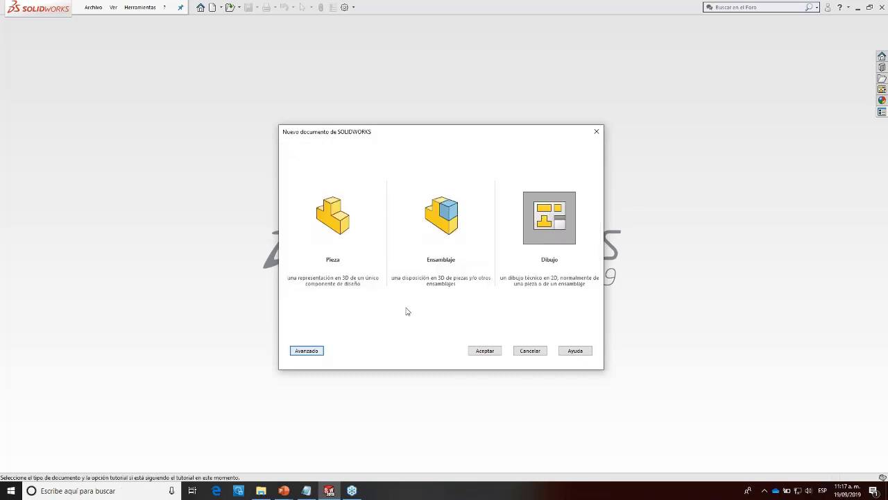
Step: Create a new drawing document and choose a standard sheet size for it
{"action": "left_click", "coordinate": [550, 220]}
{"action": "left_click", "coordinate": [485, 352]}
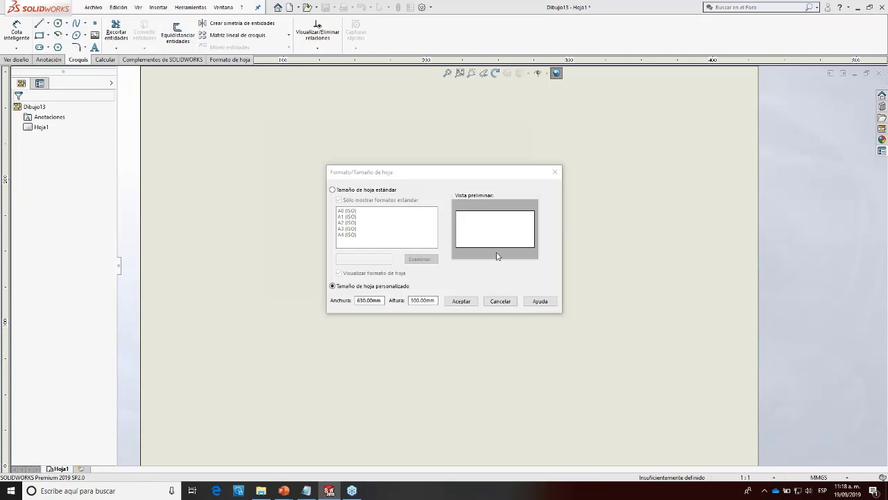
{"action": "left_click", "coordinate": [334, 190]}
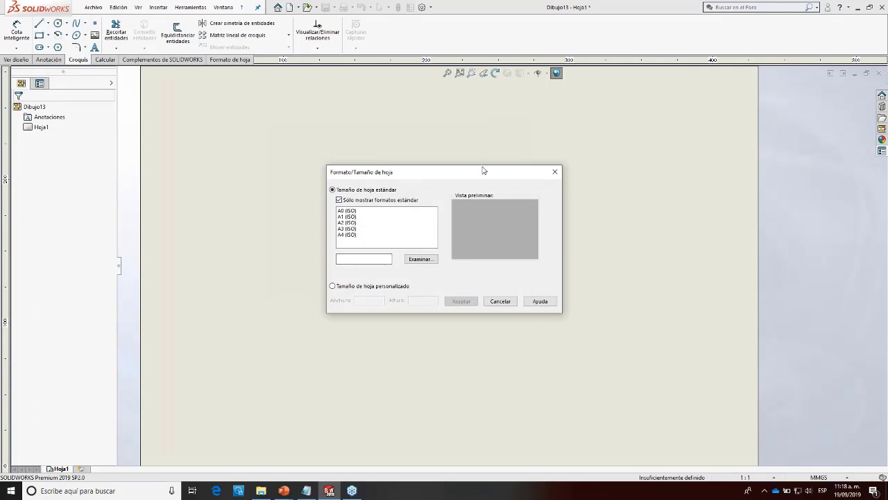
Step: Preview the standard ISO sheet formats from A0 to A4, finishing on A4 (ISO)
{"action": "left_click", "coordinate": [346, 211]}
{"action": "left_click", "coordinate": [352, 217]}
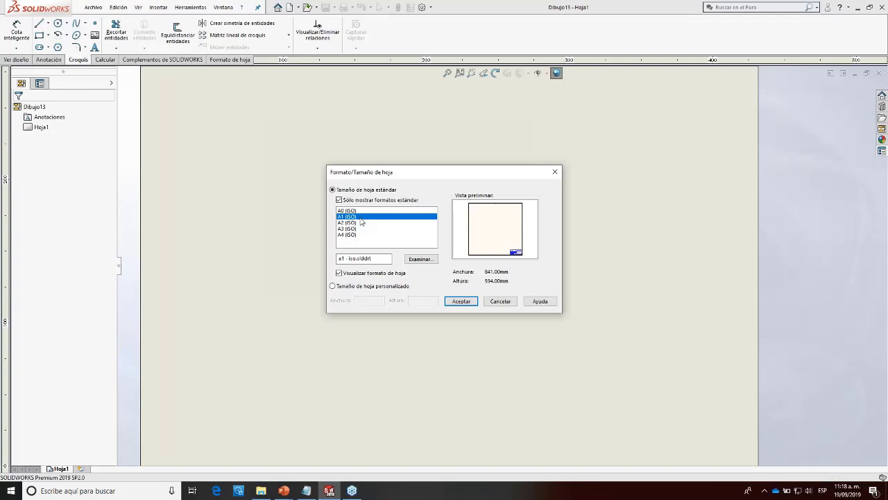
{"action": "key", "text": "Up"}
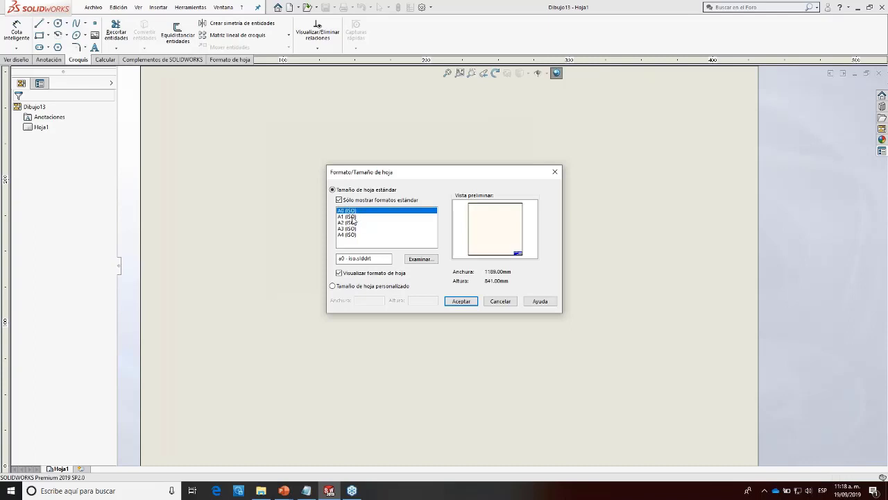
{"action": "key", "text": "Down"}
{"action": "key", "text": "Down"}
{"action": "key", "text": "Down"}
{"action": "key", "text": "Down"}
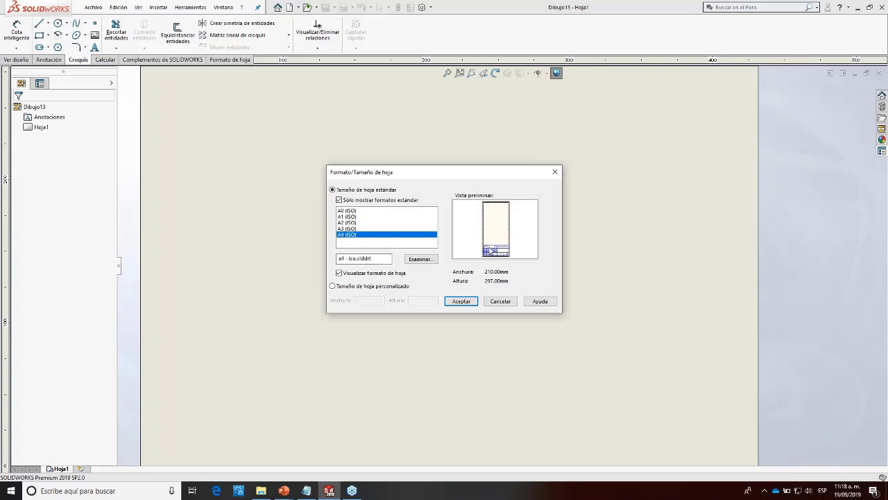
{"action": "left_click", "coordinate": [350, 228]}
{"action": "left_click", "coordinate": [351, 235]}
Step: Stop limiting the list to standard formats and preview A1 (DIN), A4 (ANSI) Vertical and A4 (ISO)
{"action": "left_click", "coordinate": [340, 200]}
{"action": "scroll", "coordinate": [349, 223], "scroll_direction": "down", "scroll_amount": 2}
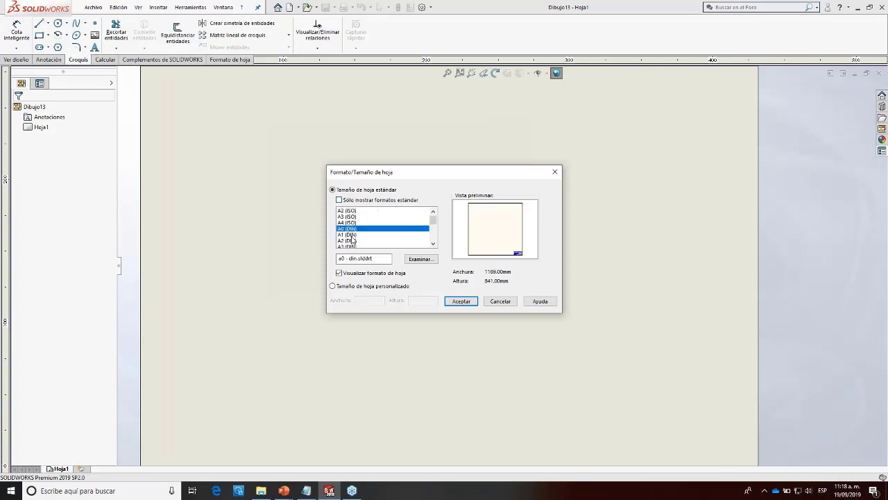
{"action": "left_click", "coordinate": [347, 235]}
{"action": "left_click", "coordinate": [347, 222]}
{"action": "scroll", "coordinate": [357, 224], "scroll_direction": "up", "scroll_amount": 1}
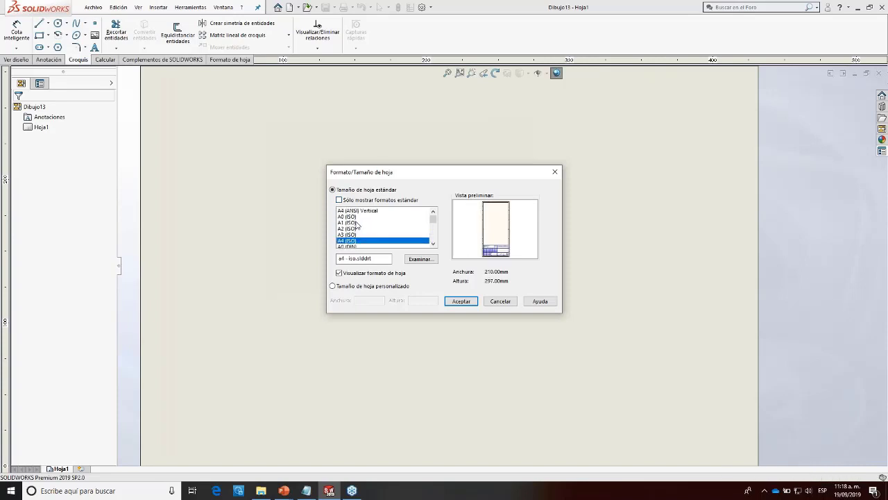
{"action": "left_click", "coordinate": [354, 211]}
{"action": "left_click", "coordinate": [355, 241]}
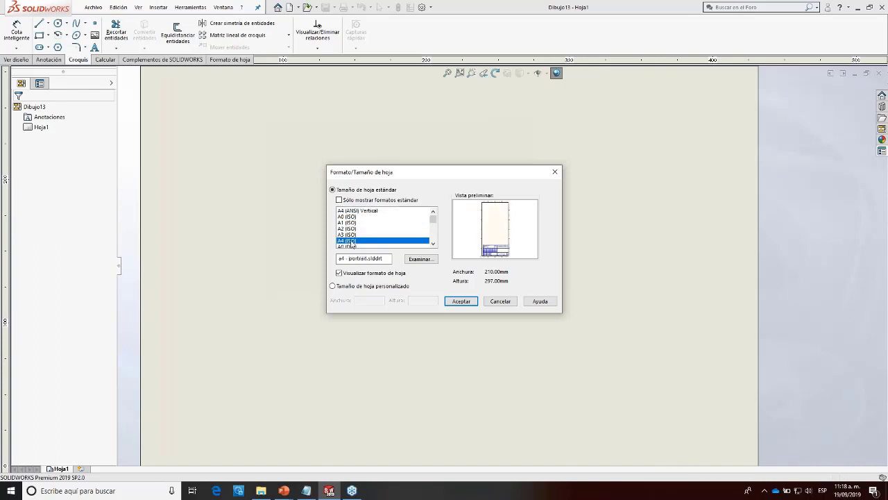
{"action": "scroll", "coordinate": [358, 243], "scroll_direction": "down", "scroll_amount": 1}
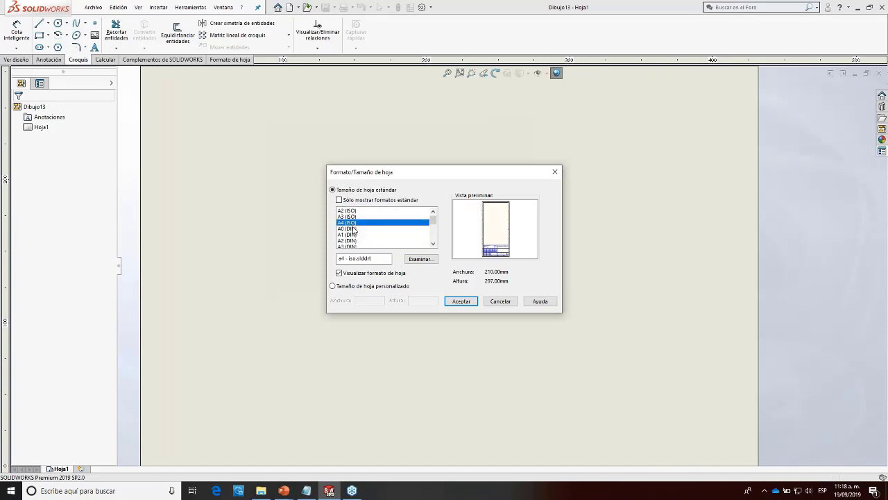
Step: Preview the A0 and A4 sheet formats of the DIN and JIS standards
{"action": "left_click", "coordinate": [355, 229]}
{"action": "scroll", "coordinate": [357, 237], "scroll_direction": "down", "scroll_amount": 1}
{"action": "scroll", "coordinate": [357, 236], "scroll_direction": "down", "scroll_amount": 1}
{"action": "left_click", "coordinate": [355, 217]}
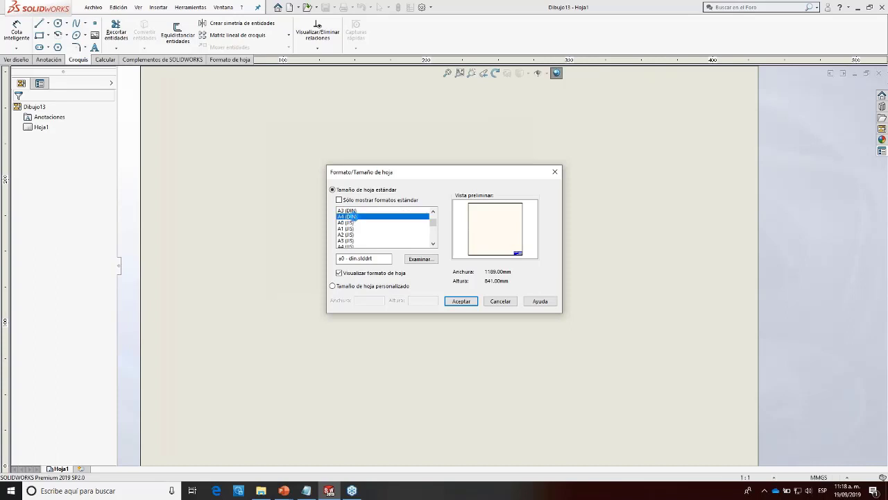
{"action": "left_click", "coordinate": [354, 224]}
{"action": "scroll", "coordinate": [355, 237], "scroll_direction": "down", "scroll_amount": 1}
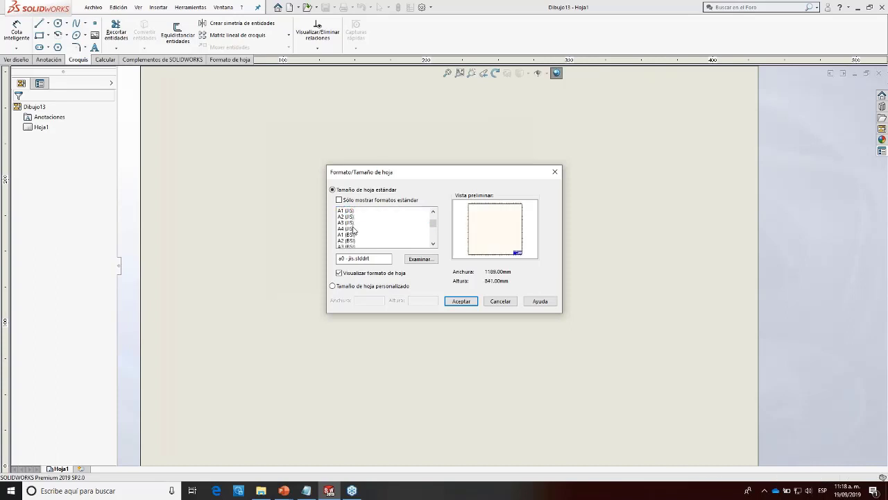
{"action": "left_click", "coordinate": [354, 228]}
{"action": "scroll", "coordinate": [355, 229], "scroll_direction": "down", "scroll_amount": 2}
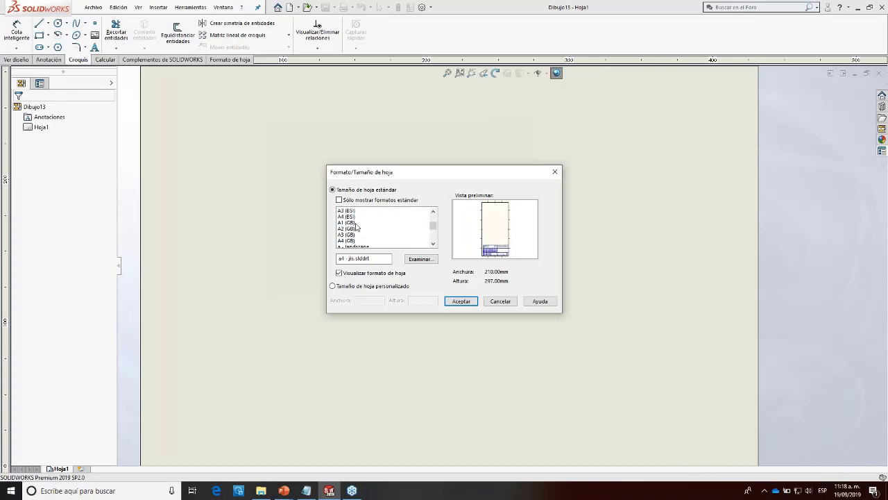
Step: Preview the A4 (BSI), A3 (GB), A4 (GB) and a - landscape formats and look through the rest of the format list
{"action": "left_click", "coordinate": [351, 217]}
{"action": "left_click", "coordinate": [354, 235]}
{"action": "left_click", "coordinate": [355, 240]}
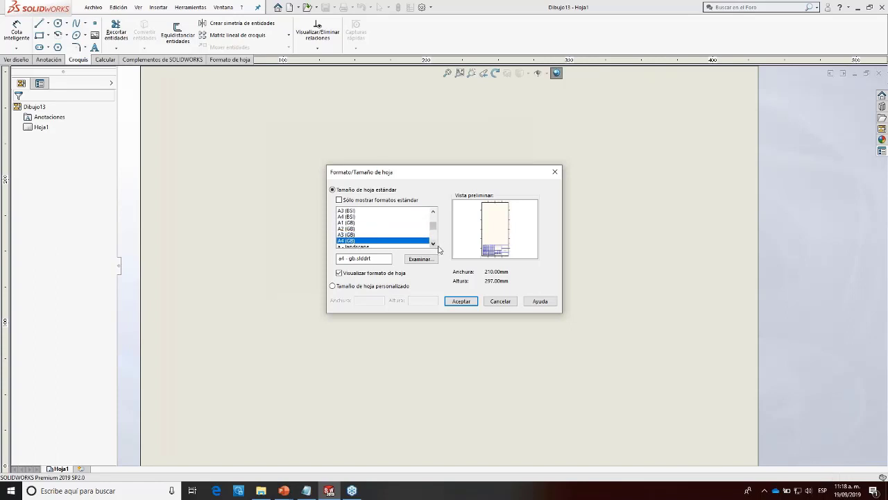
{"action": "scroll", "coordinate": [373, 232], "scroll_direction": "down", "scroll_amount": 1}
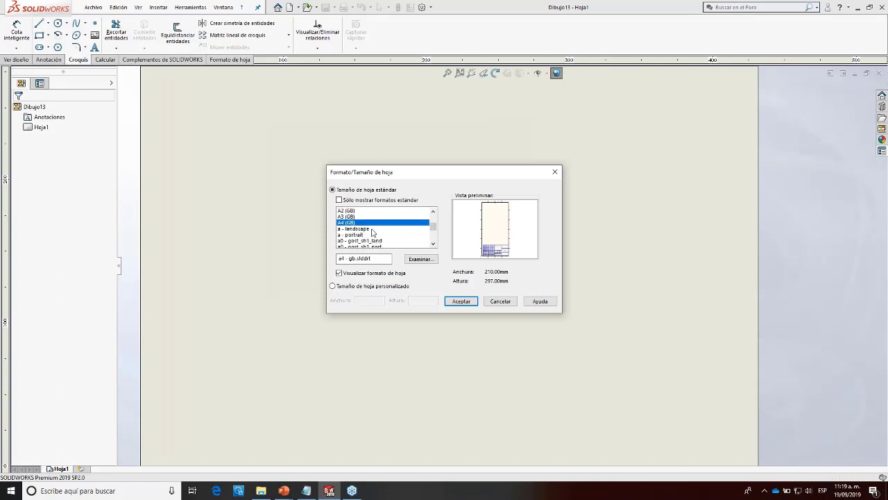
{"action": "left_click", "coordinate": [354, 229]}
{"action": "scroll", "coordinate": [364, 235], "scroll_direction": "down", "scroll_amount": 4}
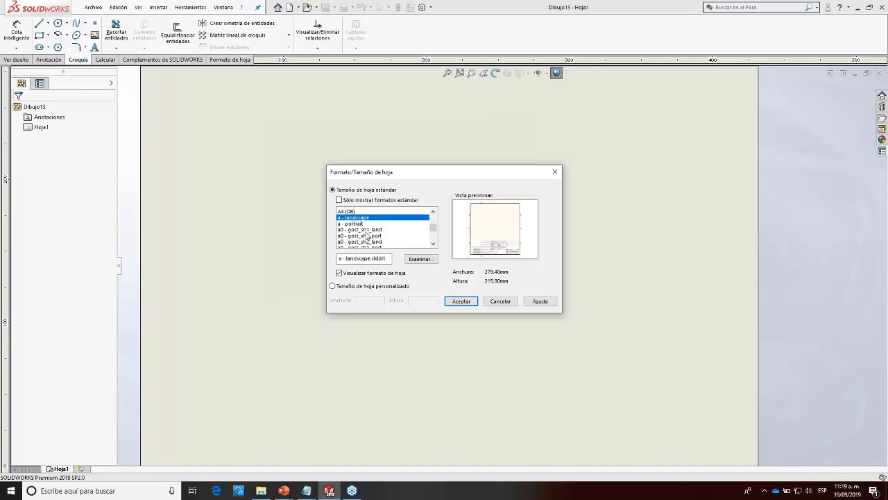
{"action": "scroll", "coordinate": [364, 234], "scroll_direction": "down", "scroll_amount": 5}
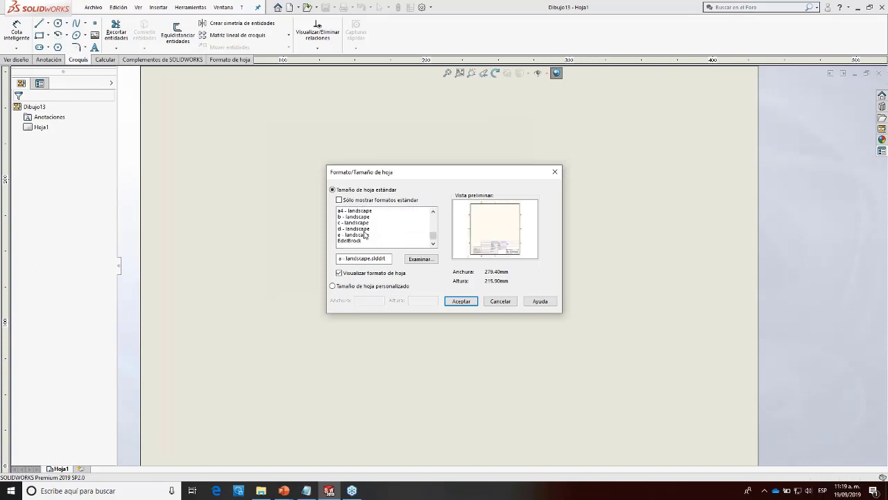
{"action": "scroll", "coordinate": [364, 235], "scroll_direction": "up", "scroll_amount": 15}
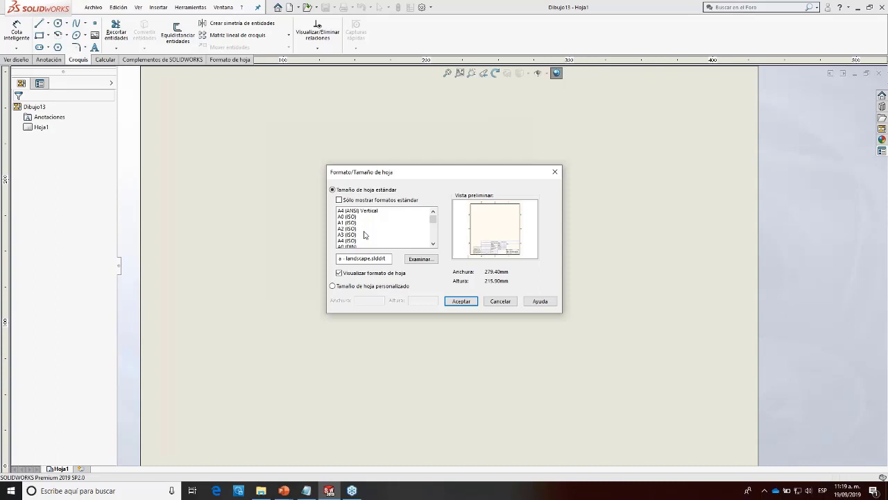
Step: Compare the standard and custom sheet size options, returning to the standard size
{"action": "left_click", "coordinate": [333, 286]}
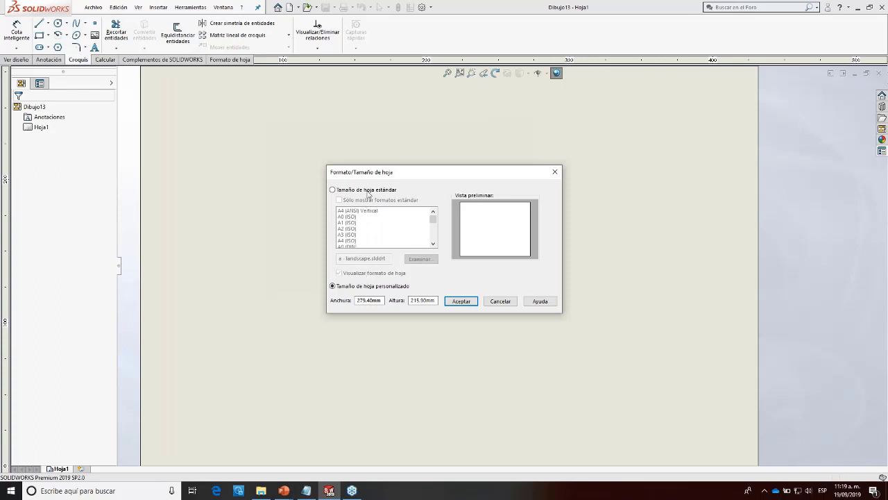
{"action": "left_click", "coordinate": [368, 190]}
{"action": "left_click", "coordinate": [363, 286]}
{"action": "left_click", "coordinate": [333, 190]}
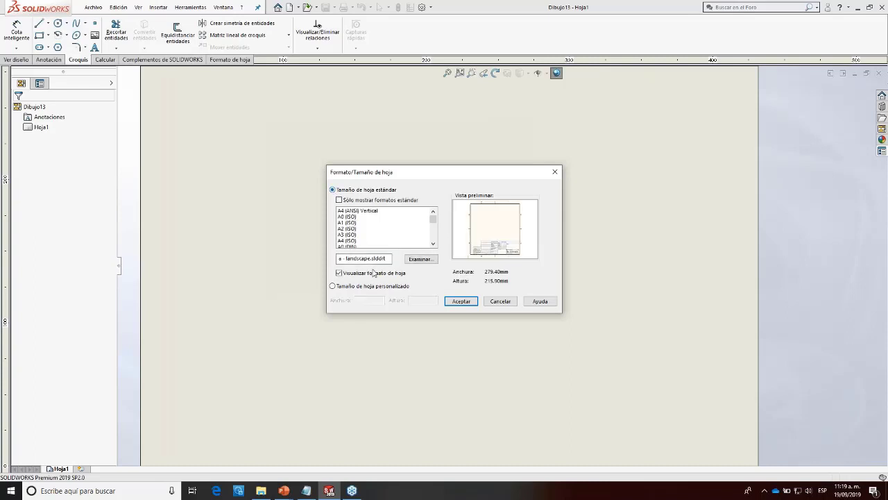
Step: Create the sheet with a custom size of 630 mm width and 300 mm height, and cancel the model view insertion
{"action": "left_click", "coordinate": [355, 285]}
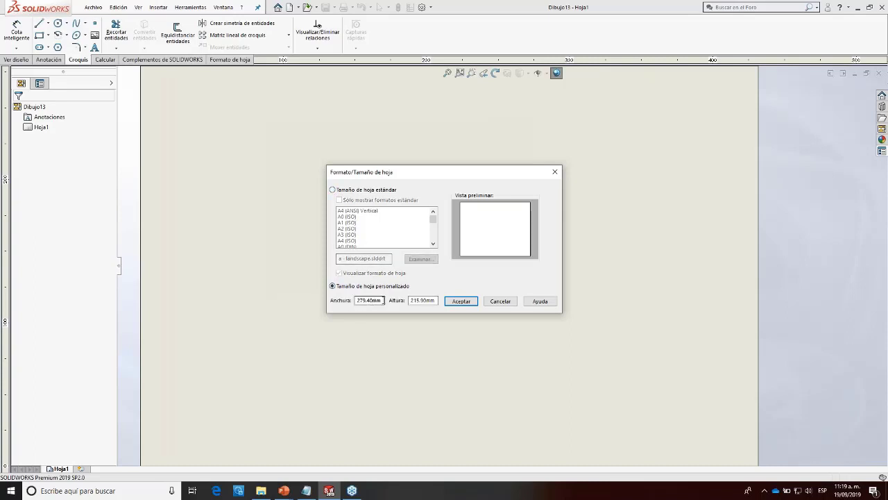
{"action": "left_click_drag", "start_coordinate": [383, 300], "coordinate": [333, 299]}
{"action": "type", "text": "630"}
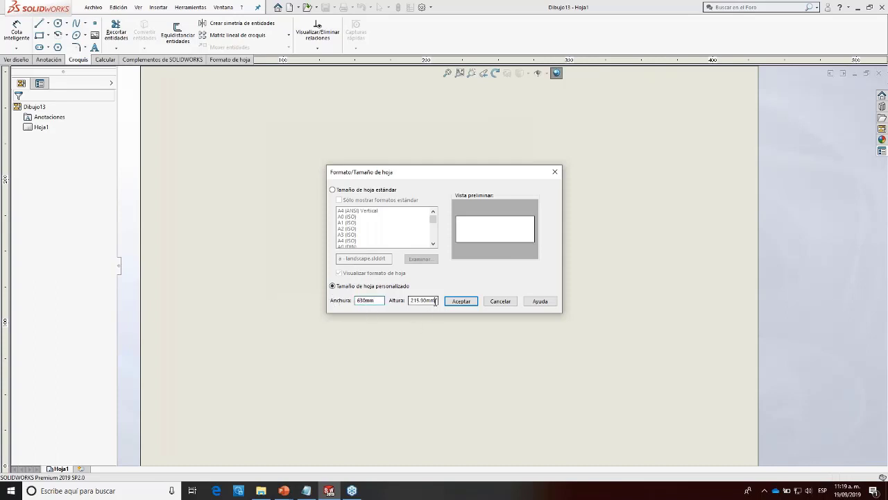
{"action": "left_click_drag", "start_coordinate": [435, 301], "coordinate": [371, 299]}
{"action": "key", "text": "BackSpace"}
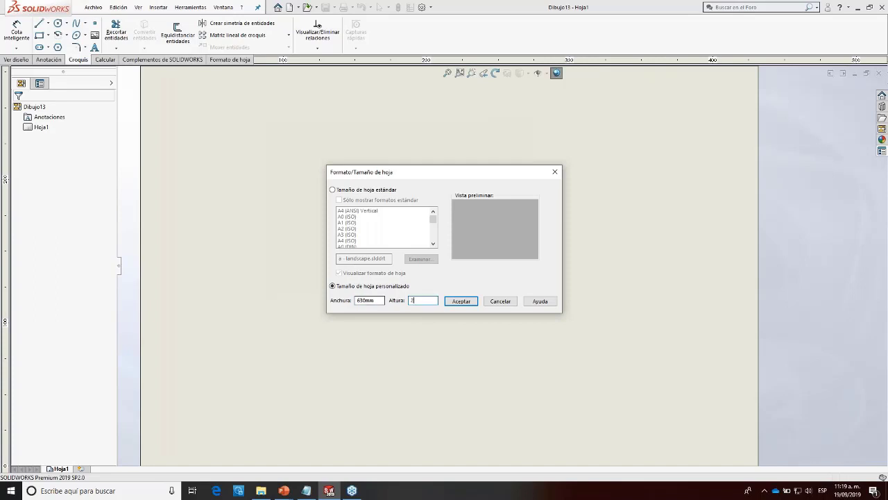
{"action": "type", "text": "33"}
{"action": "key", "text": "BackSpace"}
{"action": "type", "text": "00m"}
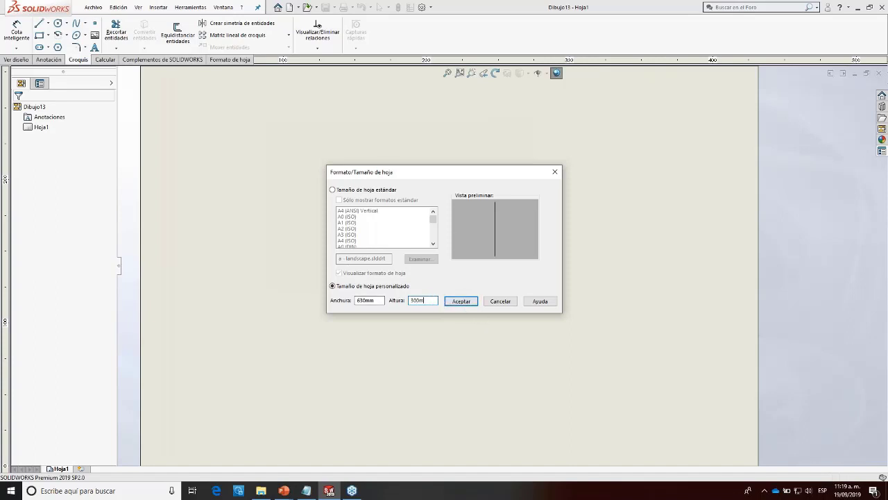
{"action": "left_click", "coordinate": [461, 300]}
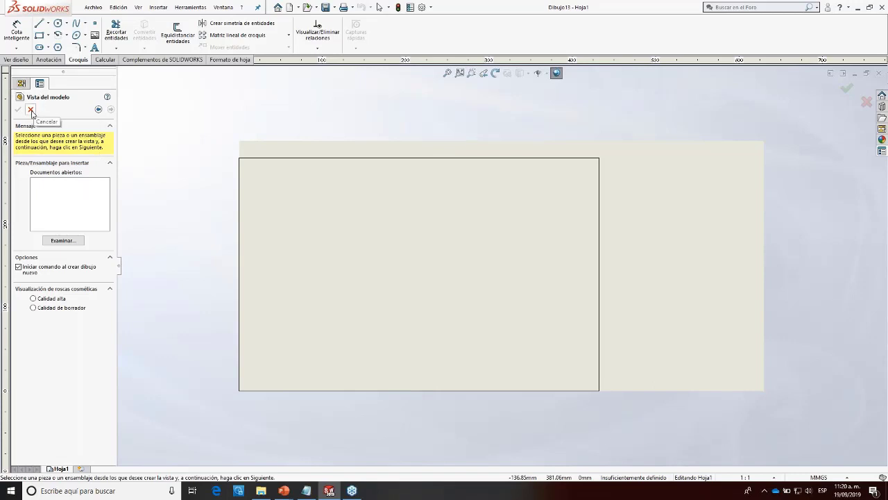
{"action": "left_click", "coordinate": [31, 110]}
Step: Inspect the properties of sheet Hoja1 and leave them without applying changes
{"action": "mouse_move", "coordinate": [39, 127]}
{"action": "left_mouse_down"}
{"action": "mouse_move", "coordinate": [157, 148]}
{"action": "mouse_move", "coordinate": [381, 262]}
{"action": "left_mouse_up"}
{"action": "right_click", "coordinate": [380, 261]}
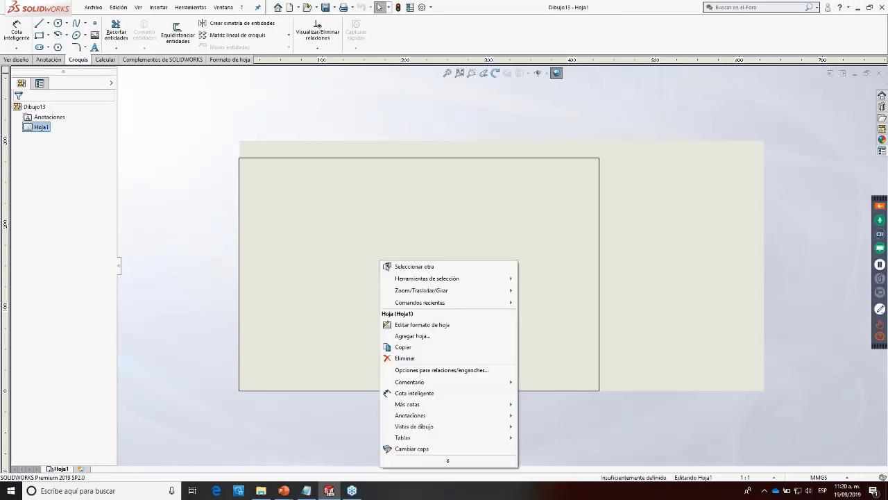
{"action": "left_click", "coordinate": [214, 163]}
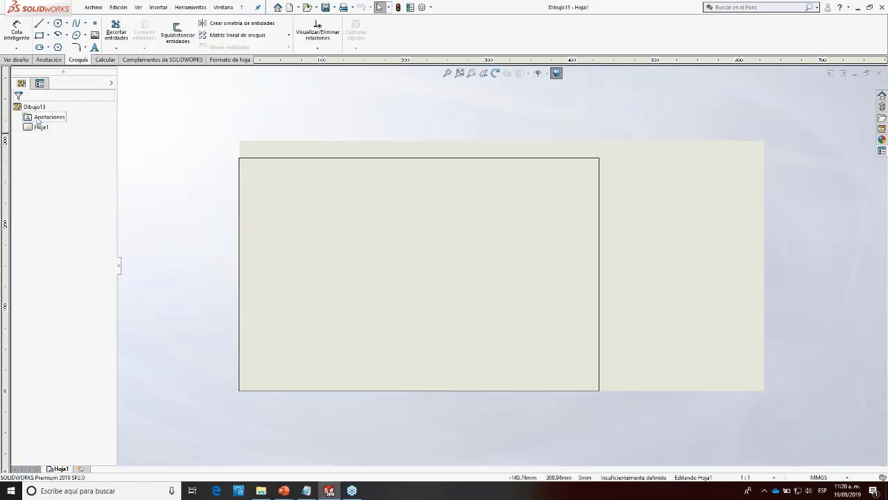
{"action": "right_click", "coordinate": [31, 130]}
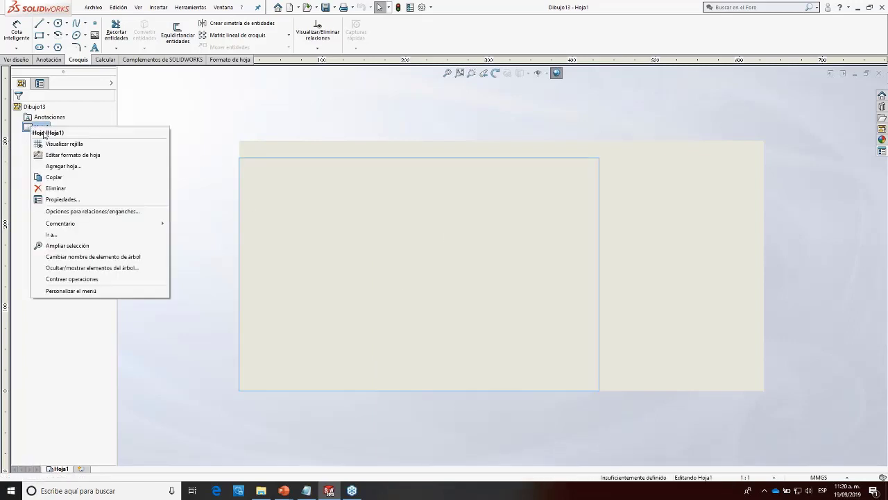
{"action": "left_click", "coordinate": [50, 200]}
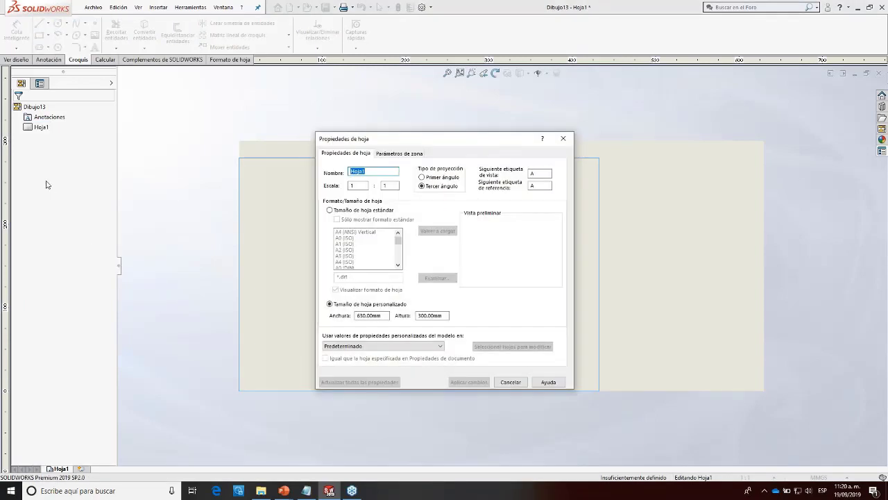
{"action": "left_click", "coordinate": [508, 381]}
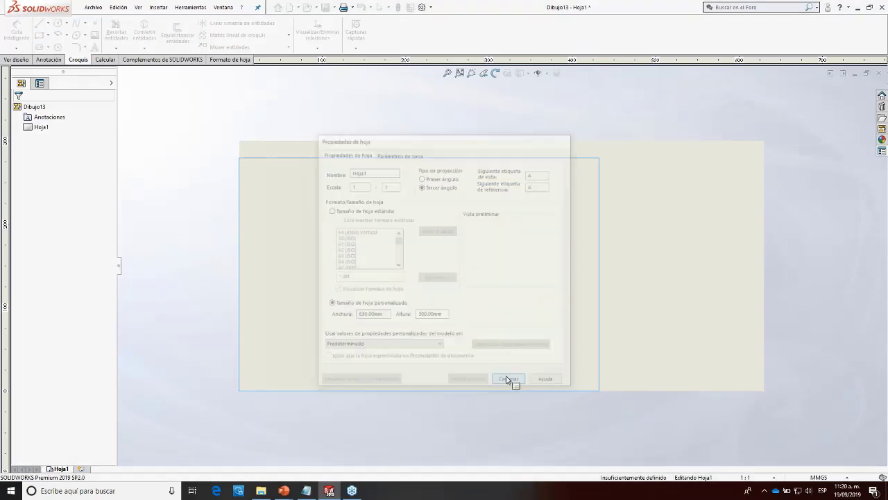
Step: Reopen the properties of Hoja1 and review its scale, projection type, next view and datum labels, and custom size
{"action": "right_click", "coordinate": [40, 128]}
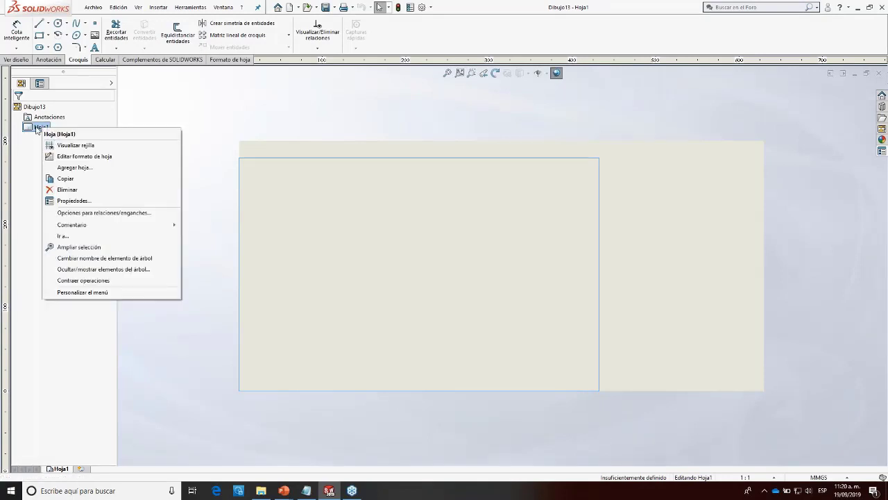
{"action": "left_click", "coordinate": [67, 200]}
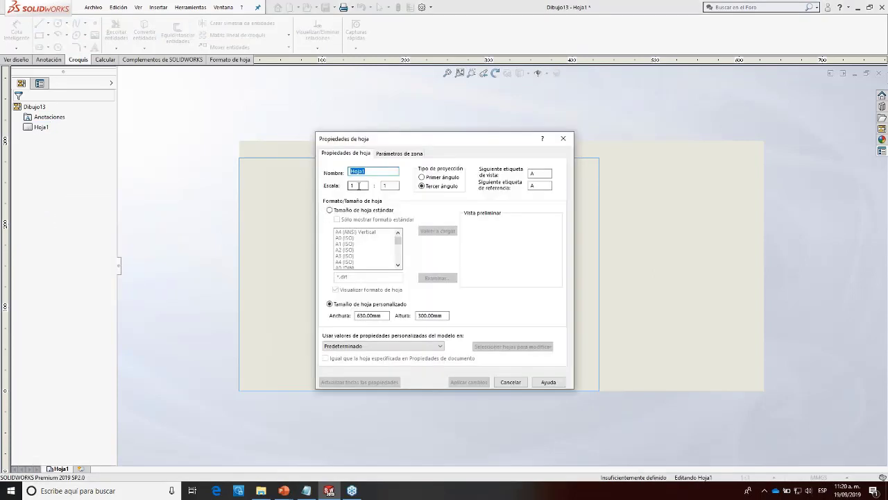
{"action": "left_click_drag", "start_coordinate": [359, 185], "coordinate": [347, 185]}
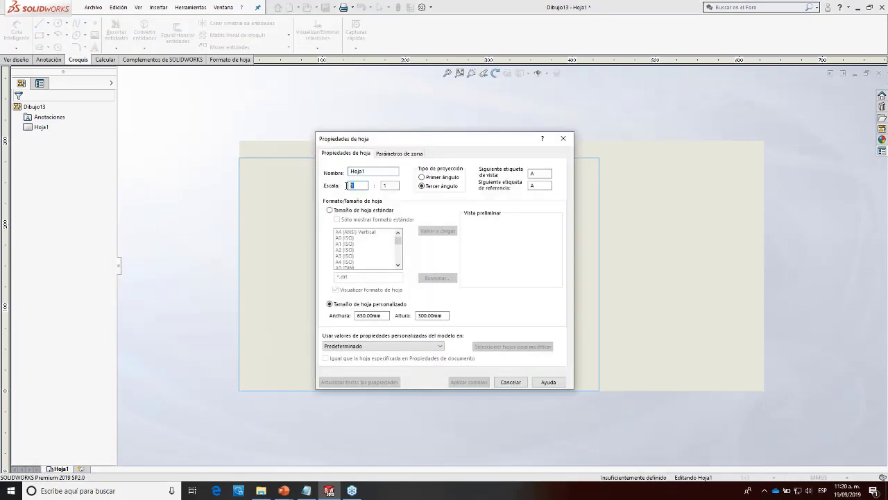
{"action": "left_click", "coordinate": [386, 186]}
{"action": "left_click", "coordinate": [437, 180]}
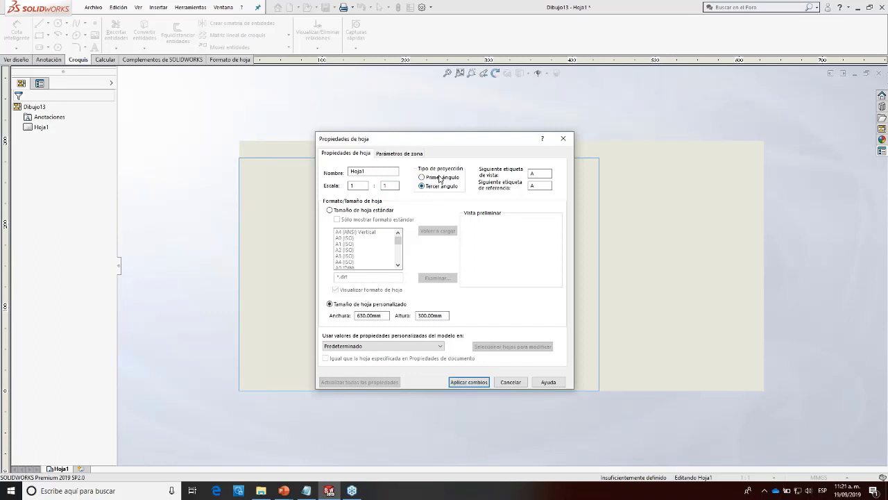
{"action": "left_click", "coordinate": [440, 177]}
{"action": "mouse_move", "coordinate": [536, 173]}
{"action": "left_mouse_down"}
{"action": "mouse_move", "coordinate": [525, 171]}
{"action": "mouse_move", "coordinate": [526, 184]}
{"action": "left_mouse_up"}
{"action": "double_click", "coordinate": [535, 173]}
{"action": "left_click_drag", "start_coordinate": [379, 317], "coordinate": [355, 318]}
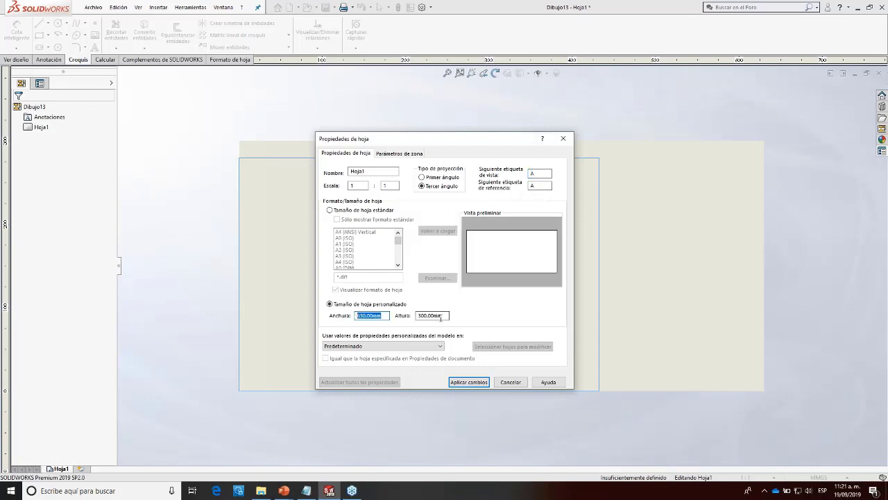
{"action": "left_click_drag", "start_coordinate": [445, 317], "coordinate": [421, 317]}
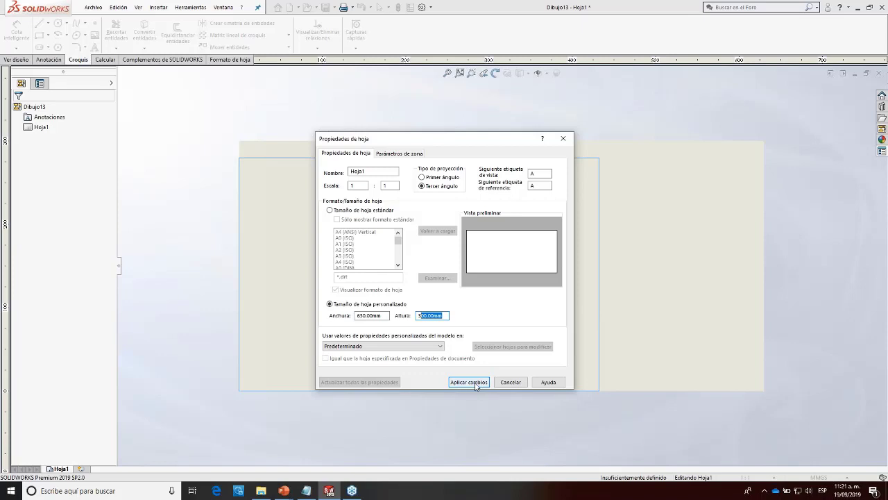
{"action": "left_click_drag", "start_coordinate": [362, 185], "coordinate": [337, 186]}
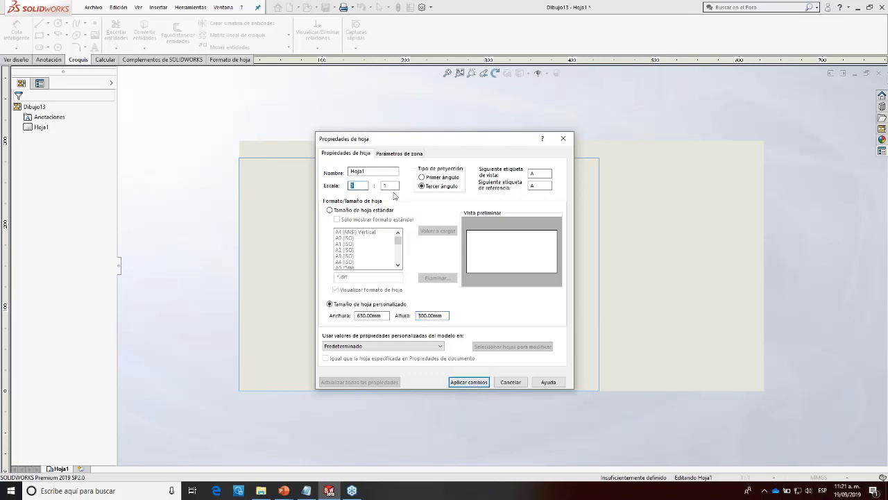
{"action": "key", "text": "Tab"}
Step: Set the custom sheet height to 297 mm and apply the change to Hoja1
{"action": "left_click_drag", "start_coordinate": [445, 316], "coordinate": [292, 319]}
{"action": "type", "text": "300"}
{"action": "key", "text": "Return"}
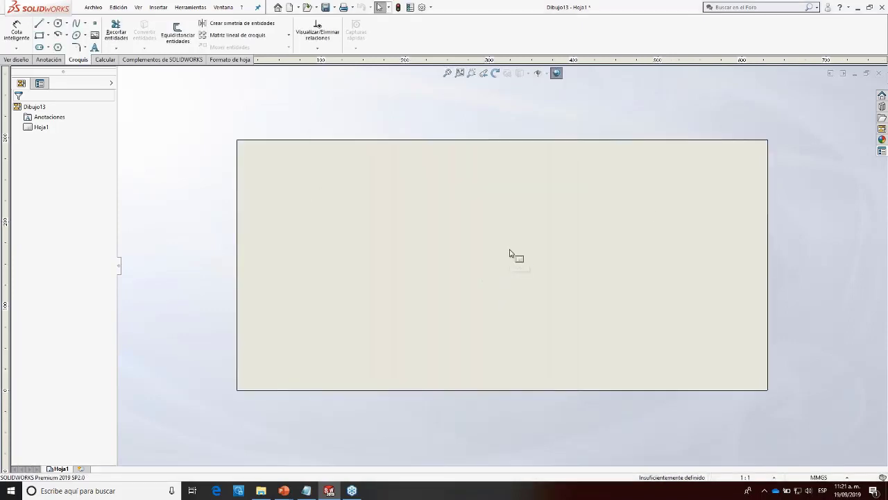
Step: Check the updated width and height in the properties of Hoja1, and close them
{"action": "right_click", "coordinate": [39, 128]}
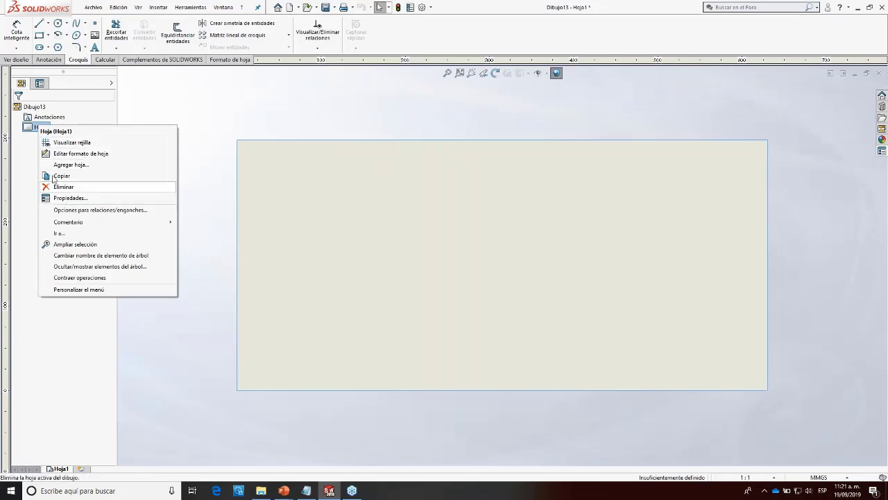
{"action": "left_click", "coordinate": [68, 198]}
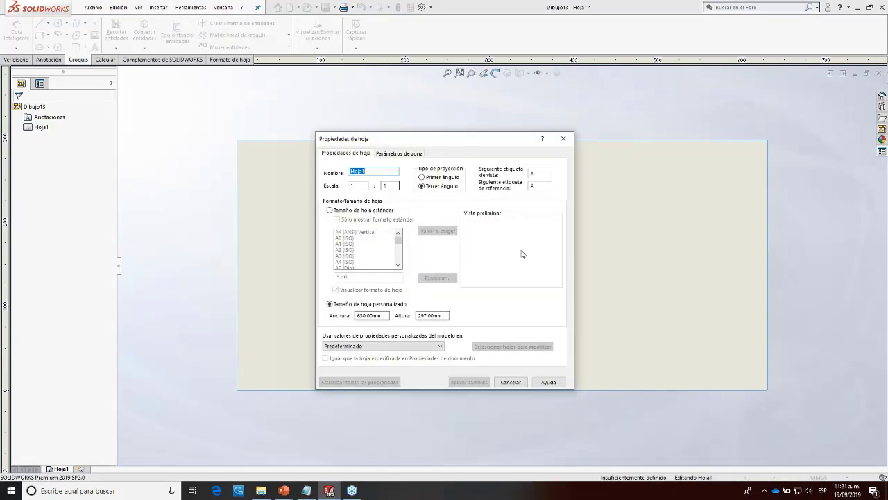
{"action": "left_click_drag", "start_coordinate": [504, 143], "coordinate": [338, 124]}
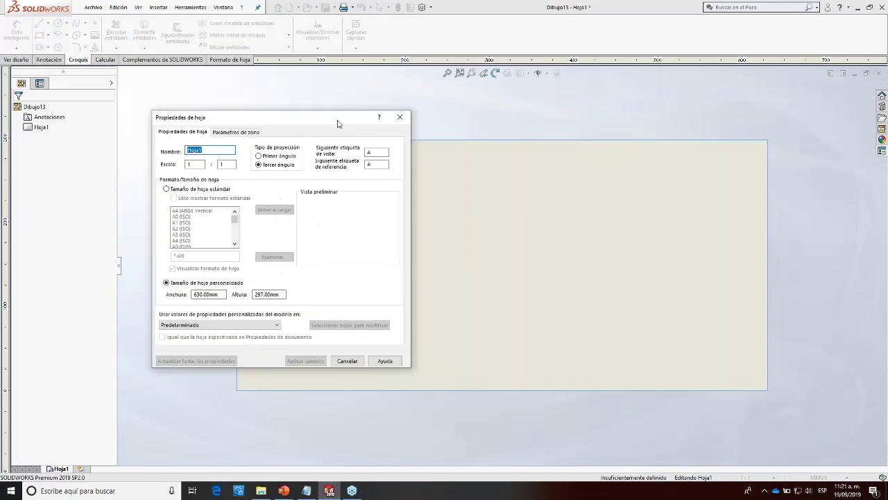
{"action": "left_click", "coordinate": [400, 117]}
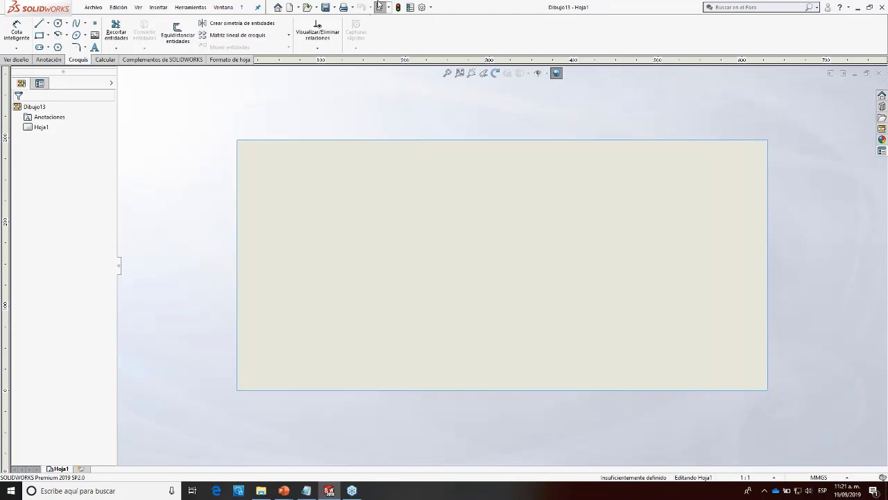
Step: Open the document properties and choose ISO as the overall drafting standard
{"action": "left_click", "coordinate": [423, 9]}
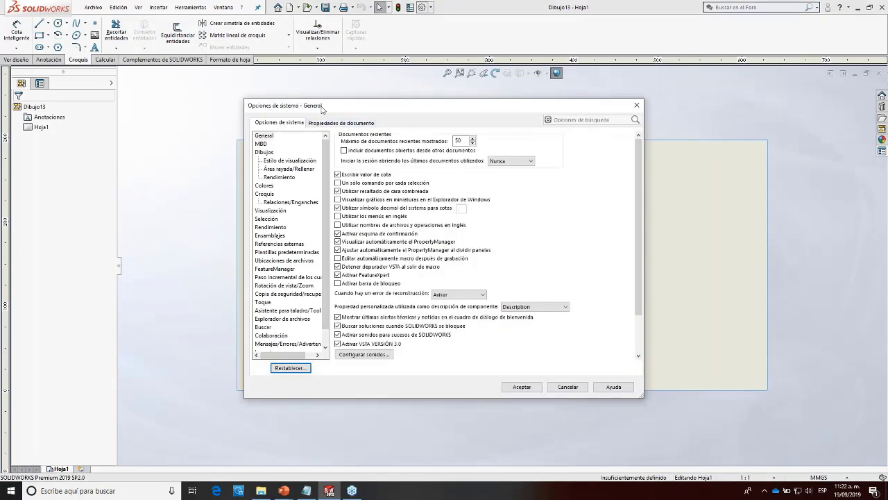
{"action": "left_click_drag", "start_coordinate": [321, 110], "coordinate": [292, 102]}
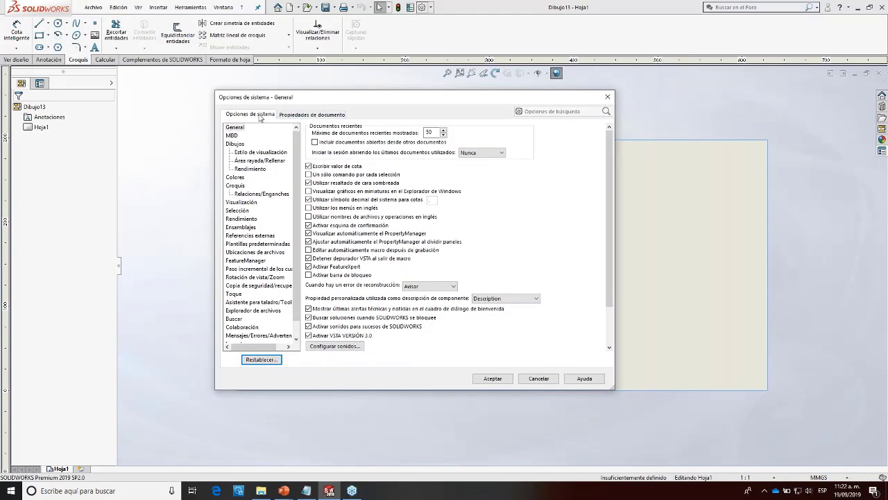
{"action": "left_click", "coordinate": [288, 115]}
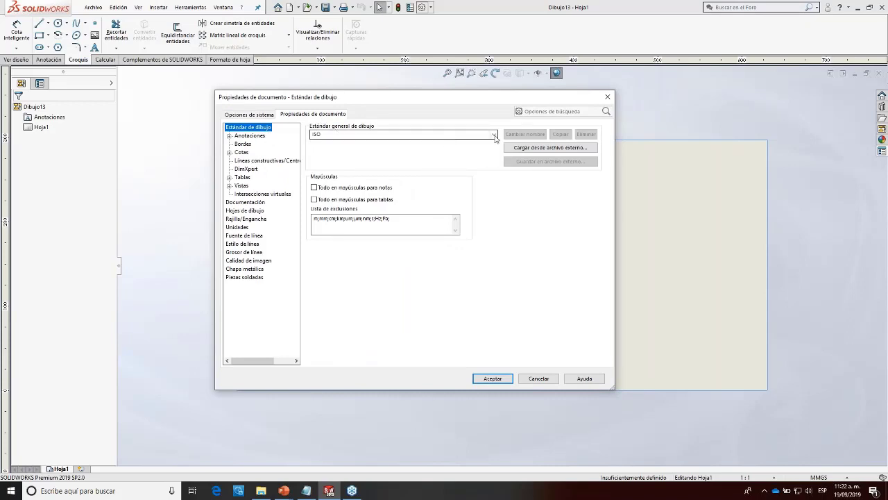
{"action": "left_click", "coordinate": [389, 134]}
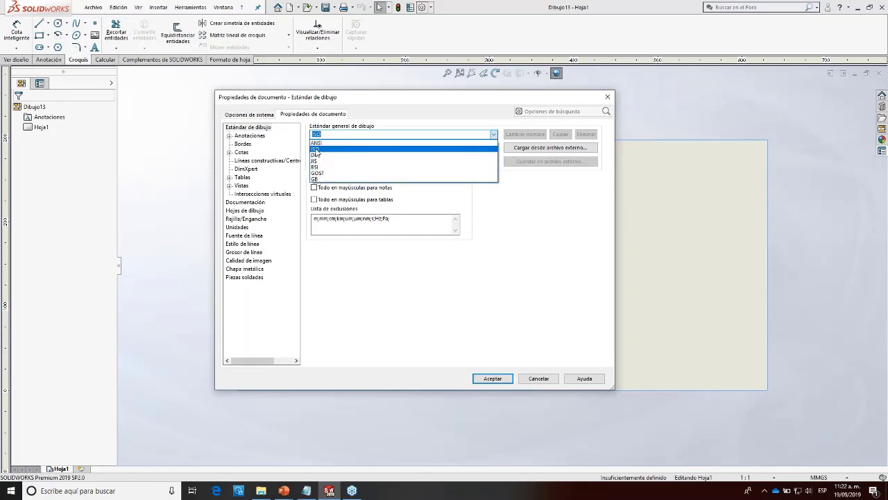
{"action": "left_click", "coordinate": [315, 149]}
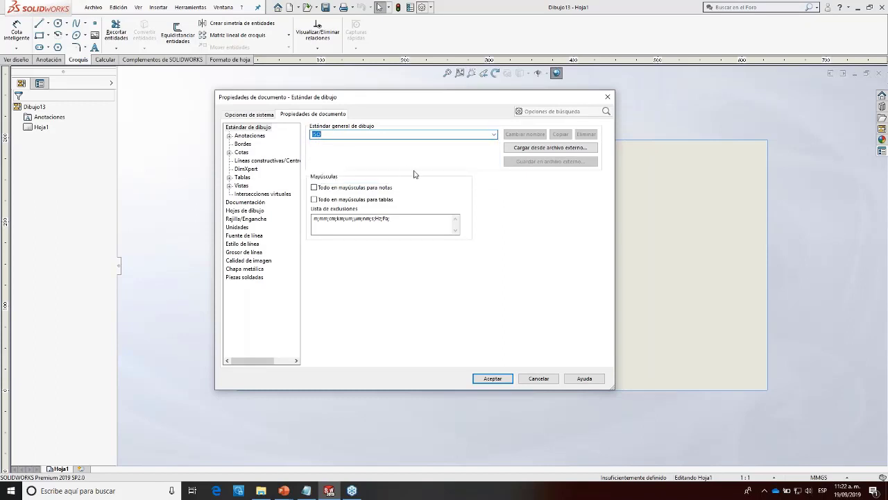
Step: Set the annotation text font to Verdana in the document properties
{"action": "left_click", "coordinate": [253, 136]}
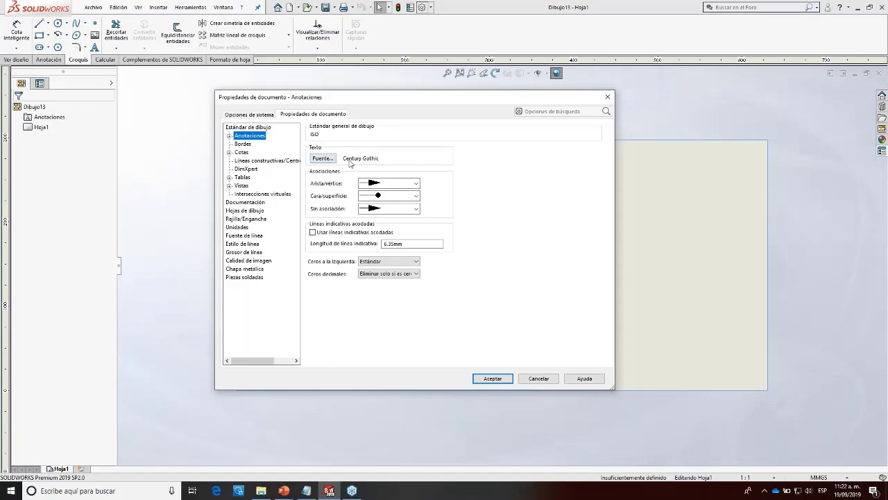
{"action": "left_click", "coordinate": [323, 159]}
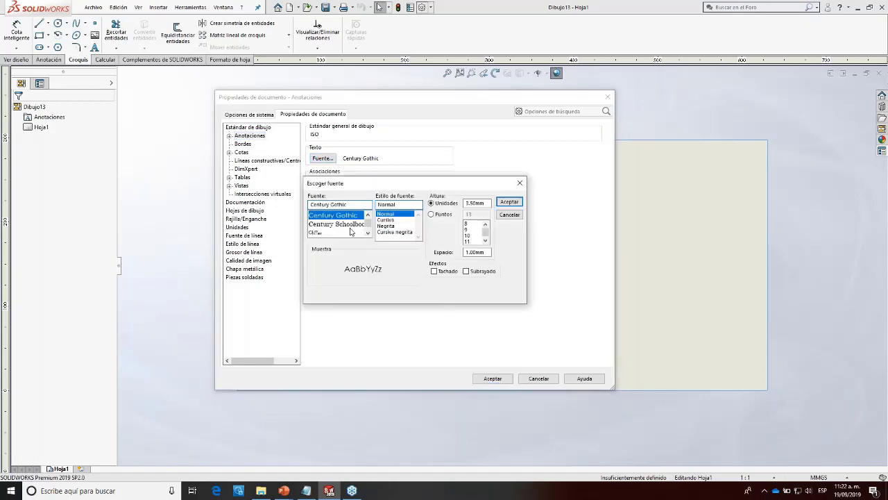
{"action": "double_click", "coordinate": [352, 204]}
{"action": "type", "text": "ve"}
{"action": "left_click", "coordinate": [342, 215]}
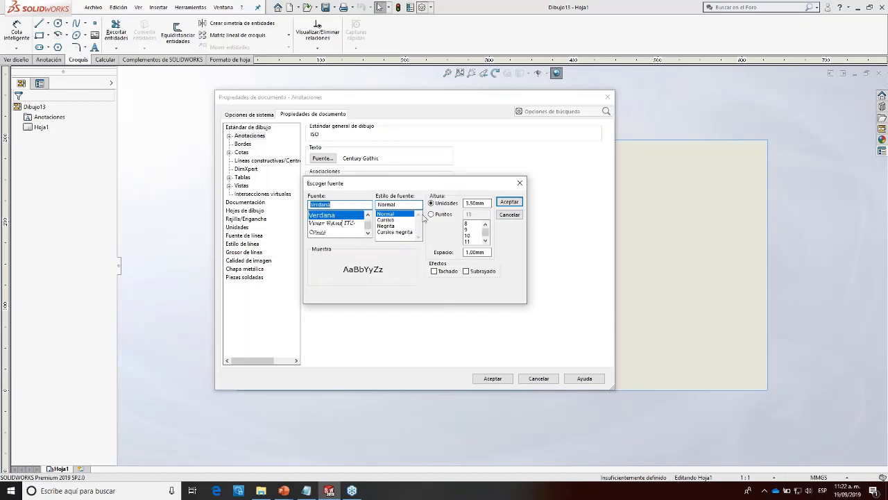
{"action": "left_click", "coordinate": [513, 202]}
Step: Set the dimension (Cotas) text font to Verdana
{"action": "left_click", "coordinate": [241, 151]}
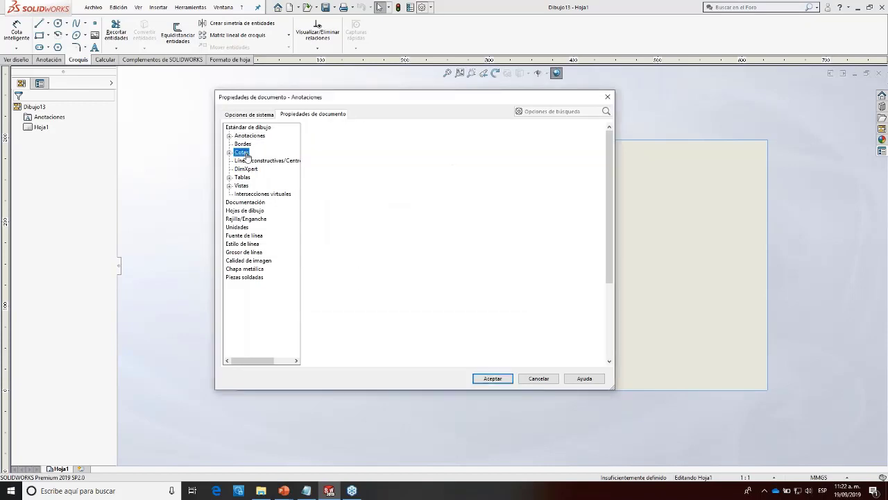
{"action": "left_click", "coordinate": [323, 158]}
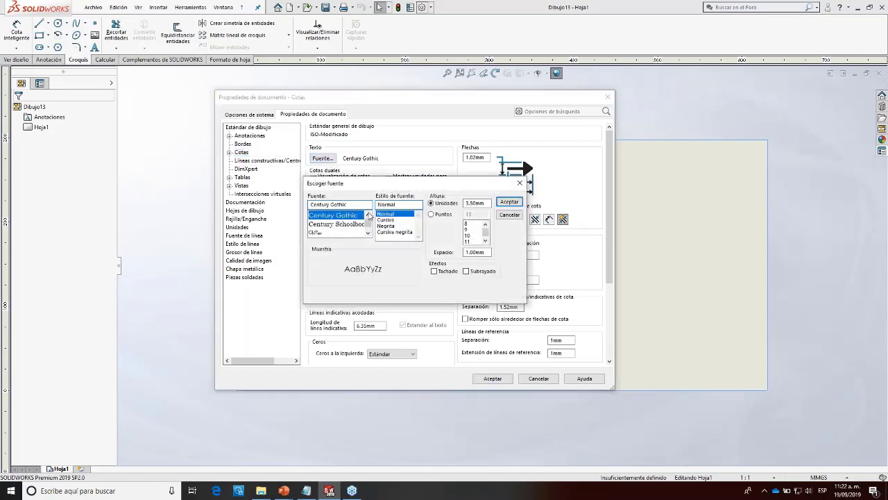
{"action": "type", "text": "ve"}
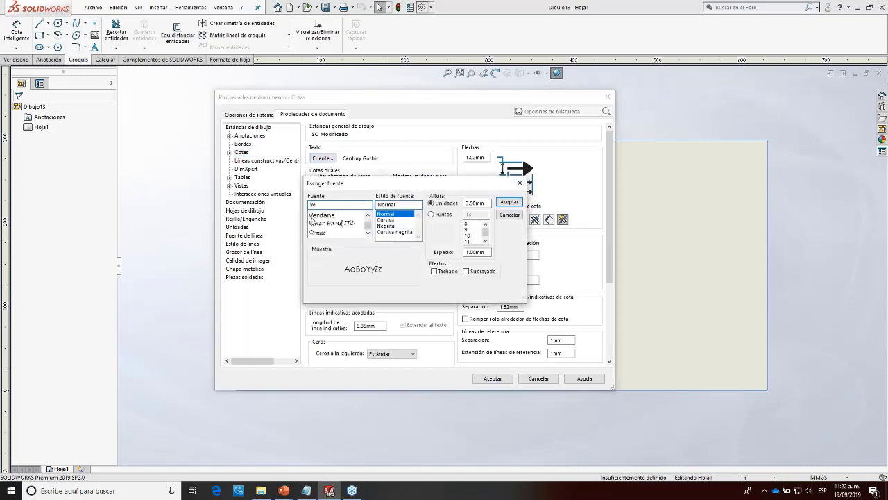
{"action": "left_click", "coordinate": [314, 216]}
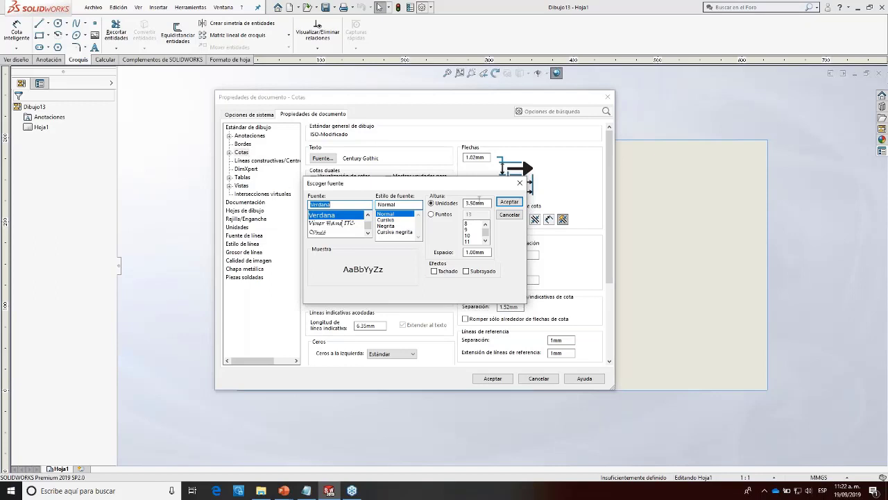
{"action": "left_click", "coordinate": [507, 202]}
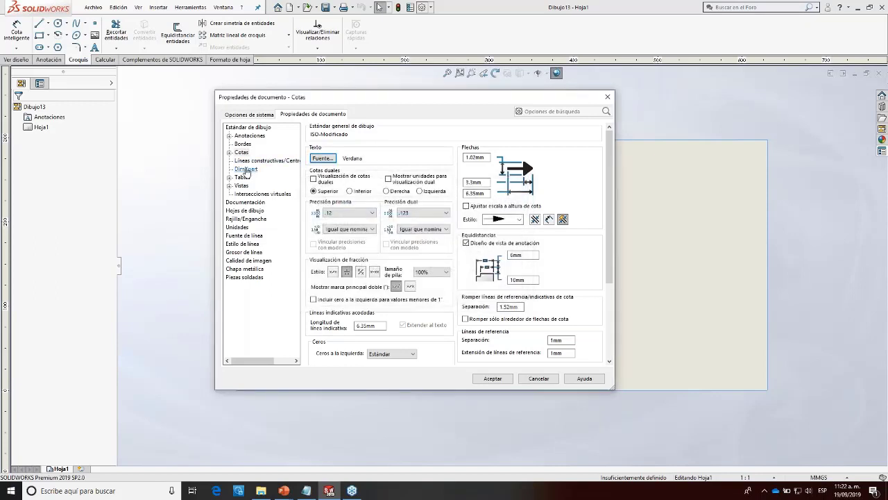
Step: Set the table (Tablas) text font to Verdana
{"action": "left_click", "coordinate": [242, 178]}
{"action": "left_click", "coordinate": [322, 157]}
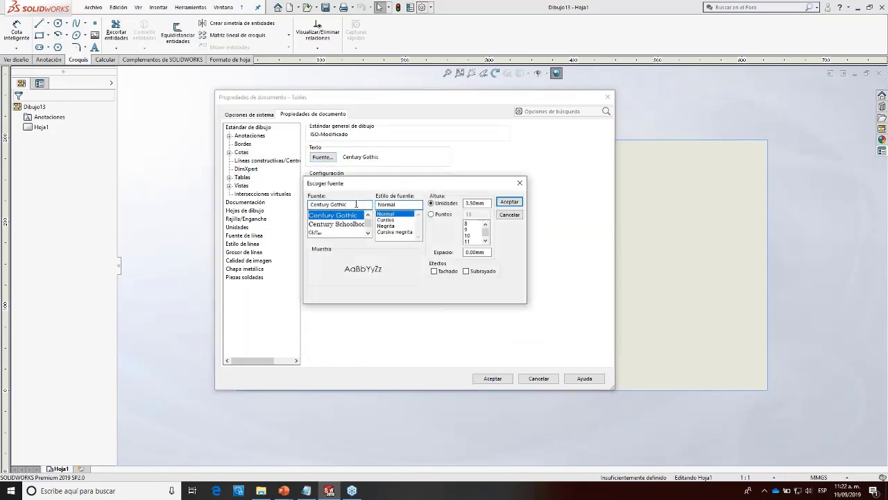
{"action": "type", "text": "ve"}
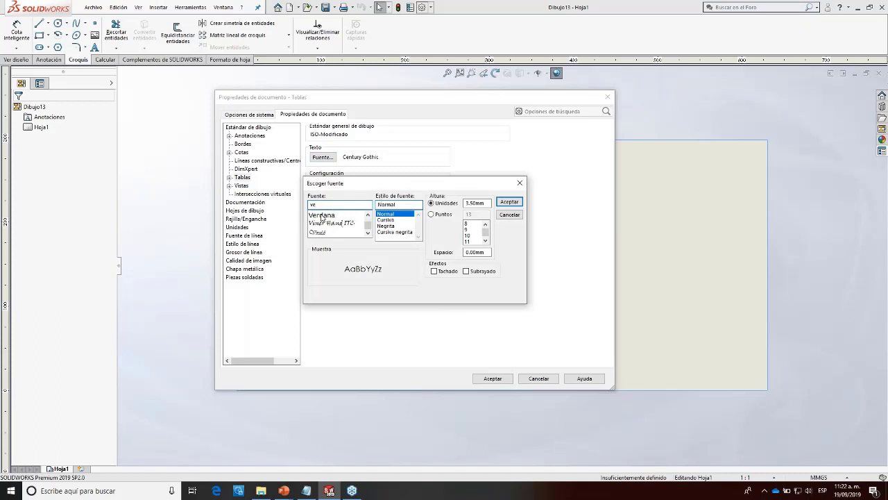
{"action": "left_click", "coordinate": [321, 215]}
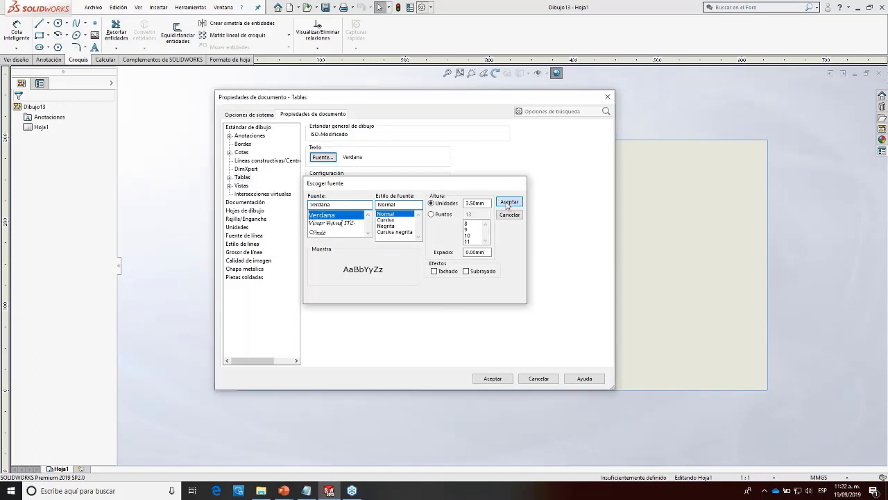
{"action": "left_click", "coordinate": [510, 202]}
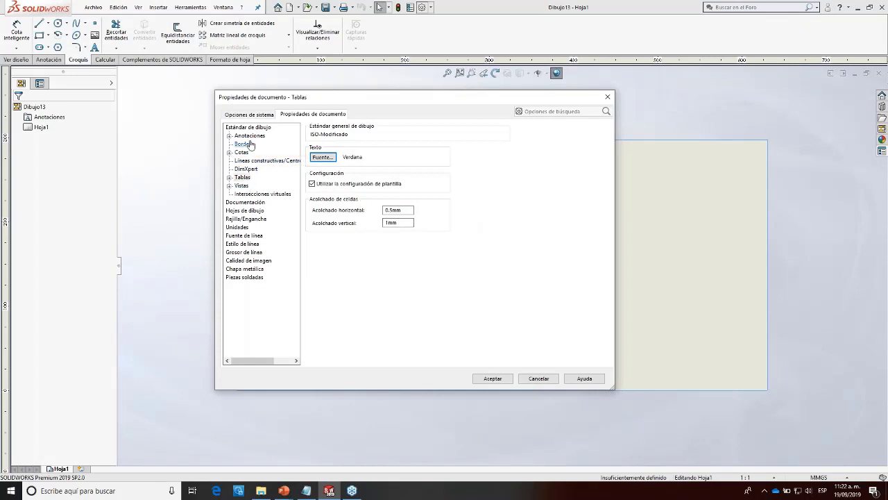
Step: Set the view label (Vistas) text font to Verdana
{"action": "left_click", "coordinate": [241, 186]}
{"action": "left_click", "coordinate": [322, 157]}
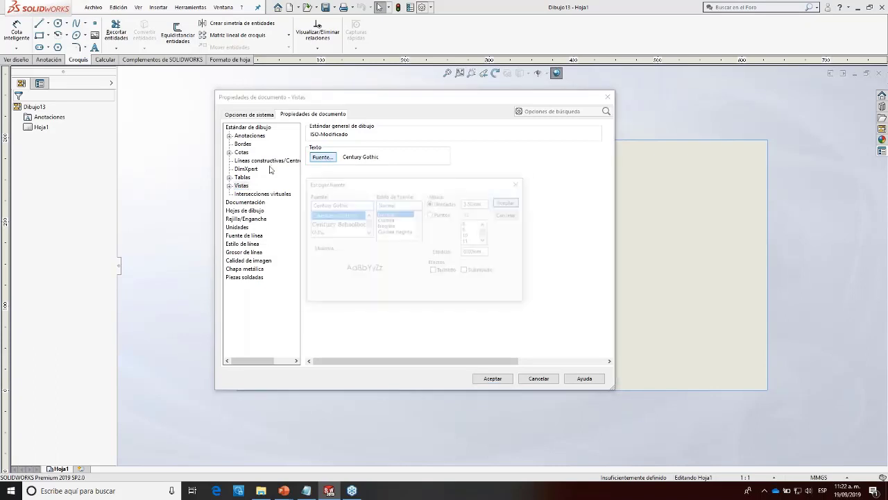
{"action": "left_click_drag", "start_coordinate": [352, 204], "coordinate": [309, 205]}
{"action": "type", "text": "ve"}
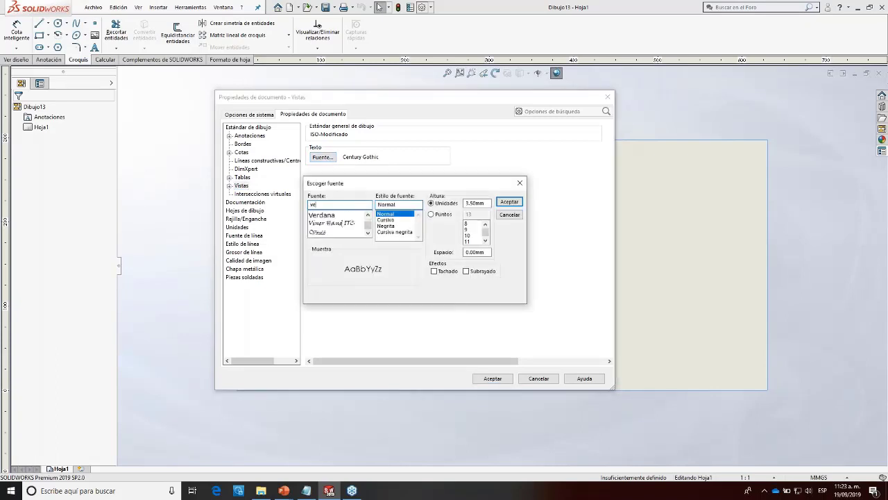
{"action": "left_click", "coordinate": [332, 215]}
{"action": "left_click", "coordinate": [509, 201]}
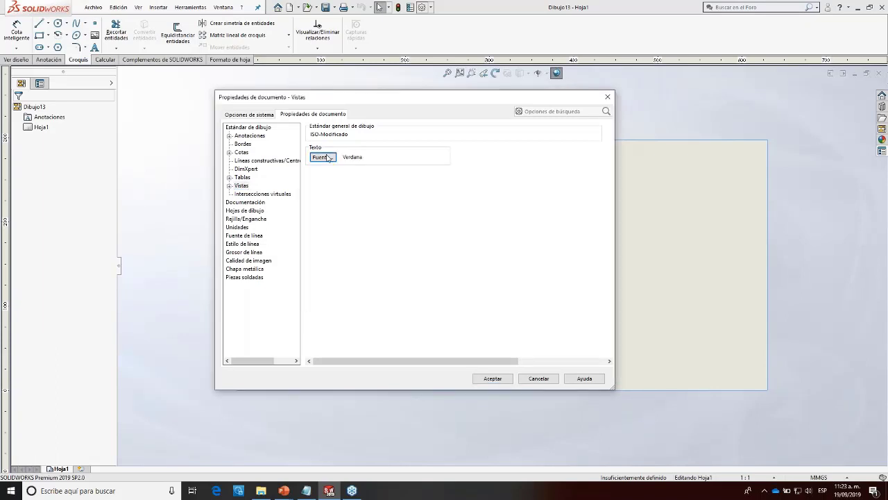
Step: Review the automatic insertion options for new views, the annotation settings, and the line thickness and line style pages
{"action": "left_click", "coordinate": [249, 202]}
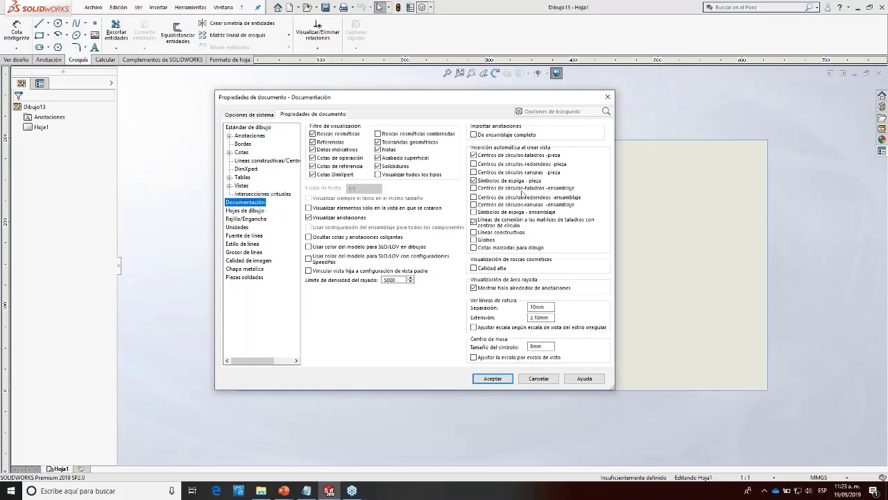
{"action": "left_click", "coordinate": [475, 155]}
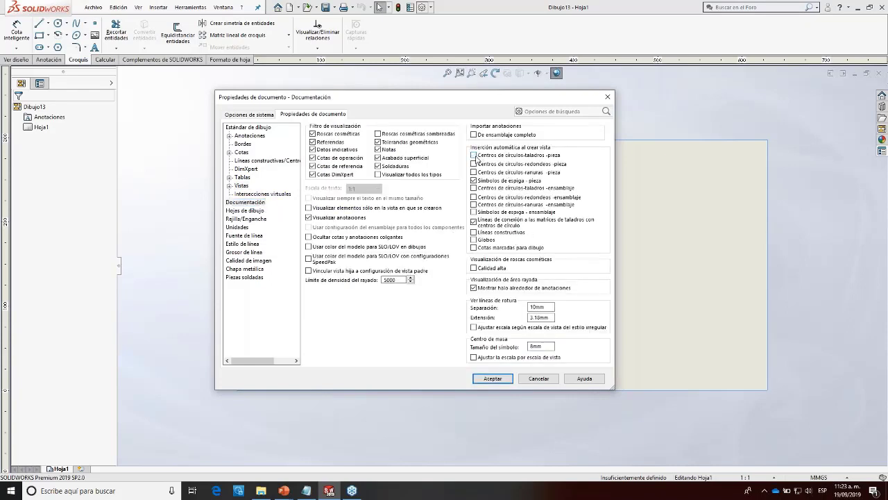
{"action": "left_click", "coordinate": [477, 156]}
{"action": "left_click", "coordinate": [498, 158]}
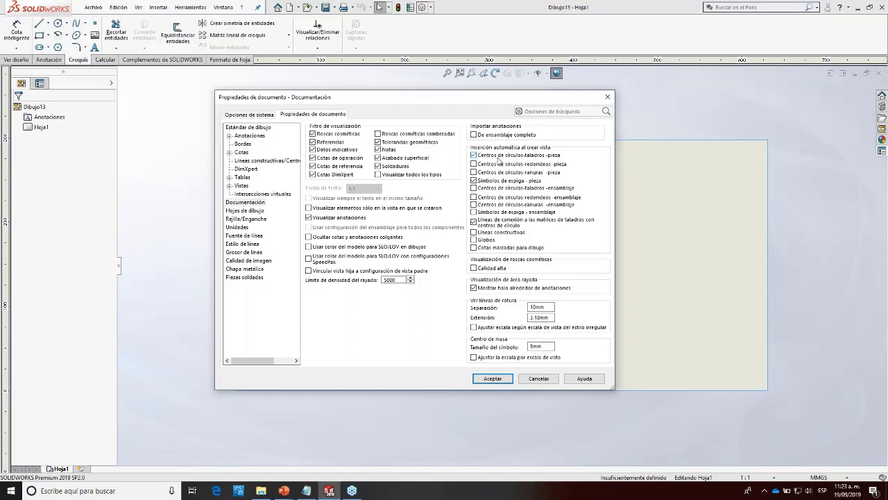
{"action": "left_click", "coordinate": [491, 181]}
{"action": "left_click", "coordinate": [251, 137]}
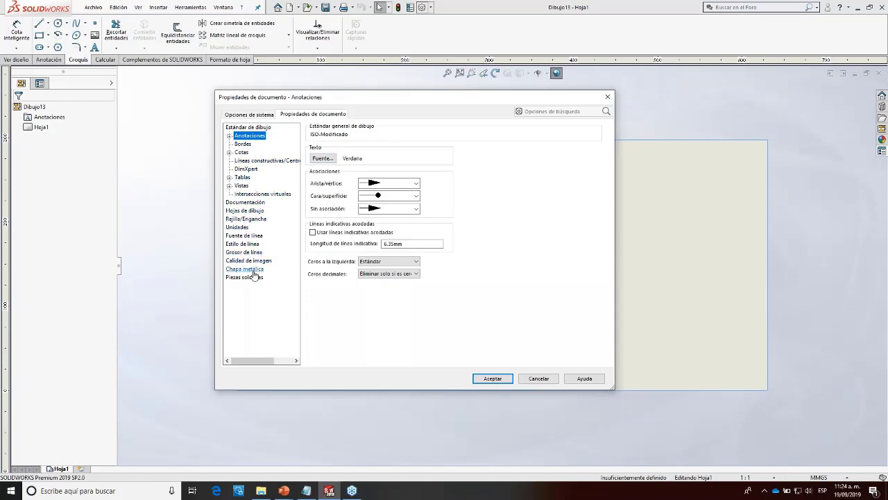
{"action": "left_click", "coordinate": [246, 252]}
{"action": "left_click", "coordinate": [249, 244]}
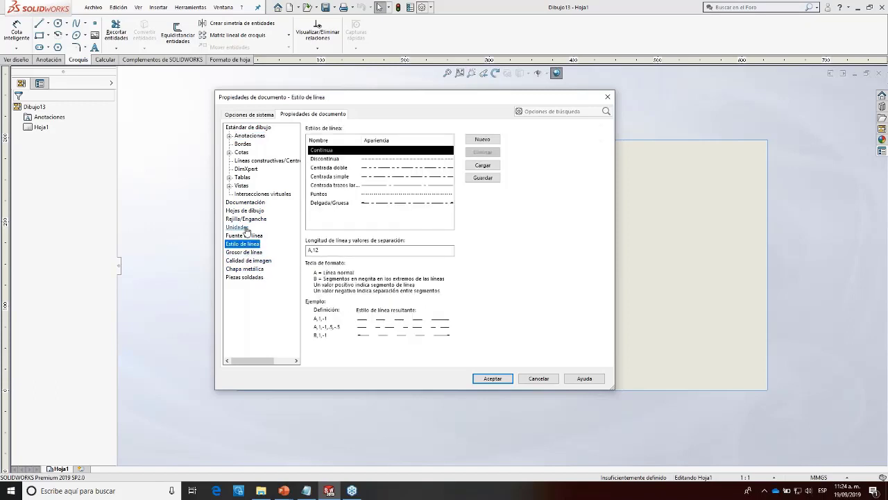
Step: Set the decimals of length, dual dimension length, angle and section-property length to .1234, and apply the document properties
{"action": "left_click", "coordinate": [242, 227]}
{"action": "left_click", "coordinate": [438, 205]}
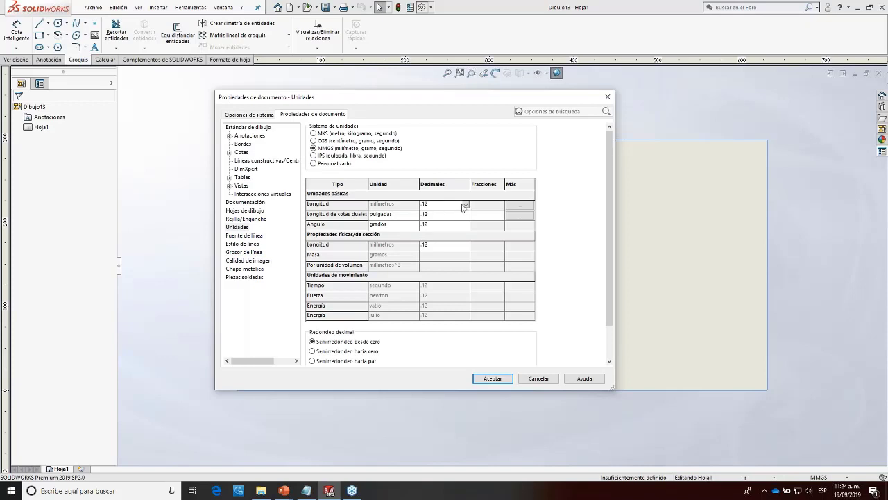
{"action": "left_click", "coordinate": [466, 204]}
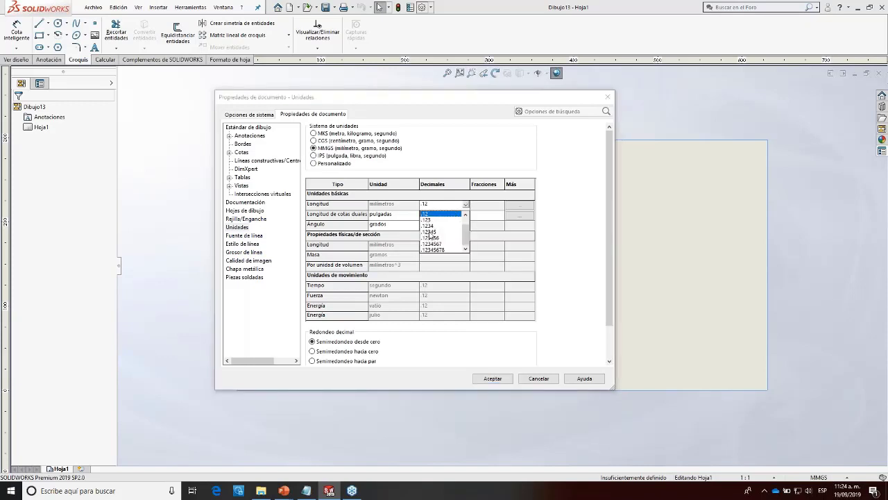
{"action": "left_click", "coordinate": [430, 226]}
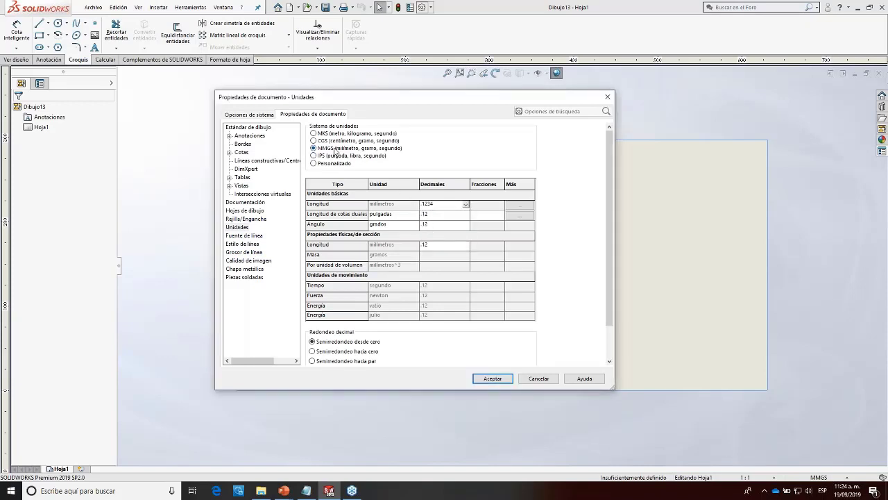
{"action": "left_click", "coordinate": [429, 215]}
{"action": "left_click", "coordinate": [428, 235]}
{"action": "left_click", "coordinate": [431, 244]}
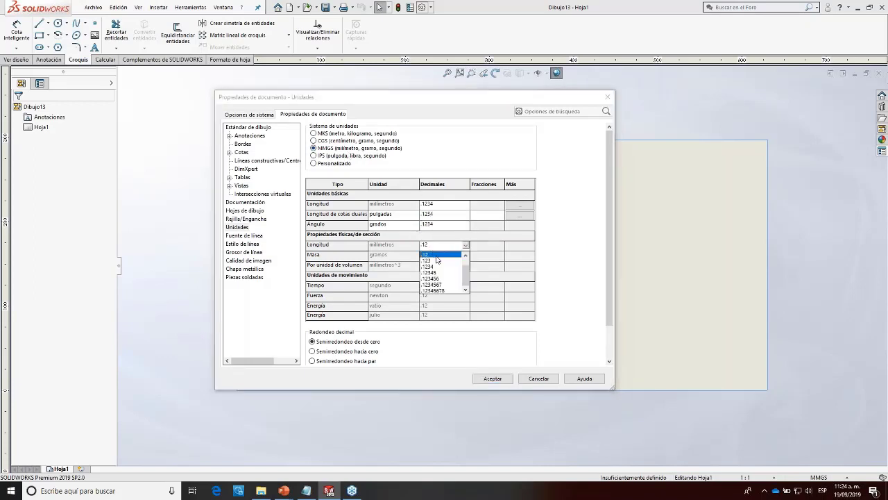
{"action": "left_click", "coordinate": [431, 267]}
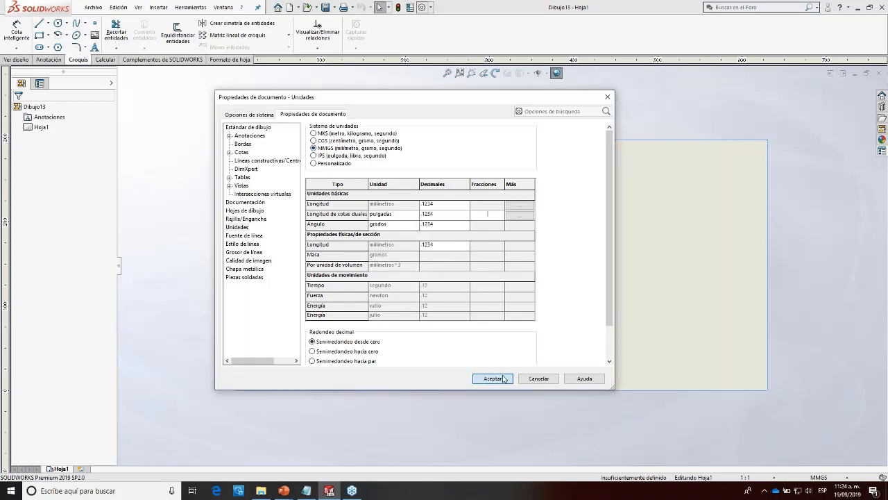
{"action": "left_click", "coordinate": [505, 378]}
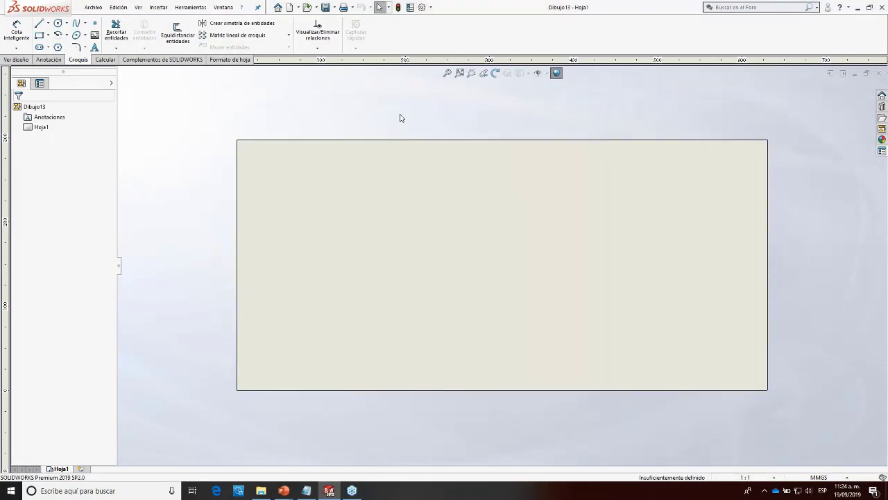
Step: Reopen the document properties to check the overall drafting standard, and close them
{"action": "left_click", "coordinate": [422, 7]}
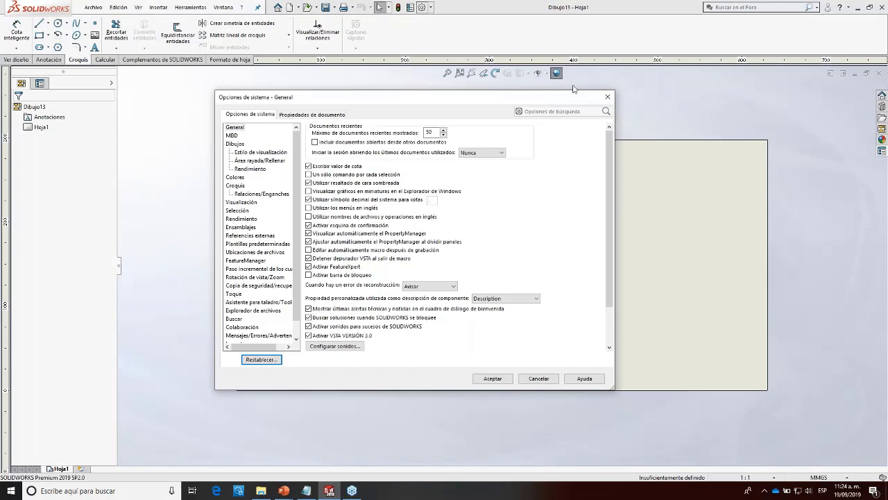
{"action": "left_click", "coordinate": [607, 98]}
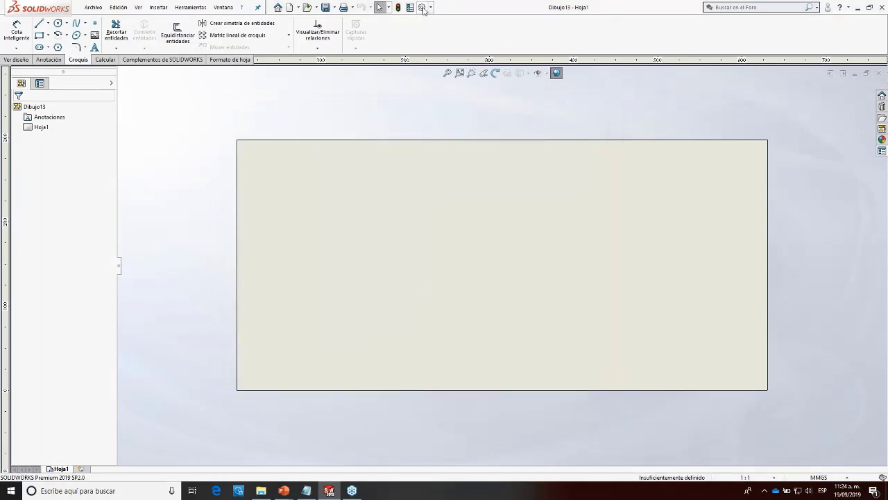
{"action": "left_click", "coordinate": [423, 7]}
{"action": "left_click", "coordinate": [311, 115]}
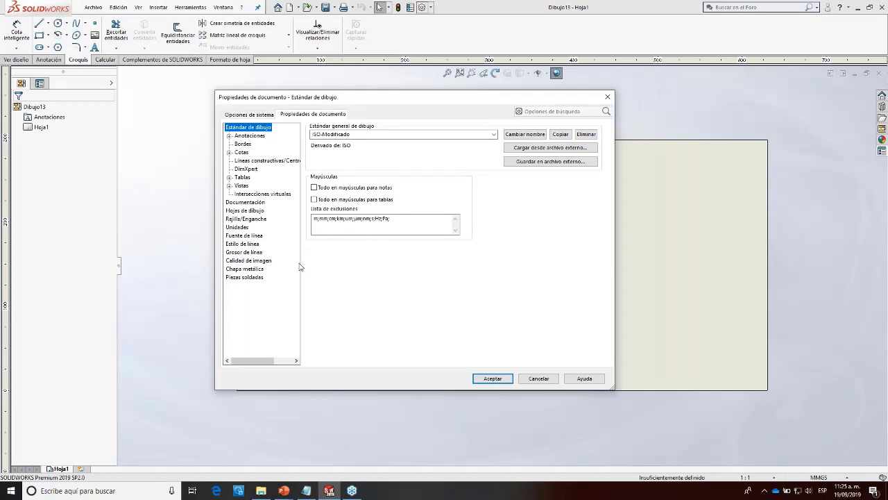
{"action": "left_click", "coordinate": [492, 379]}
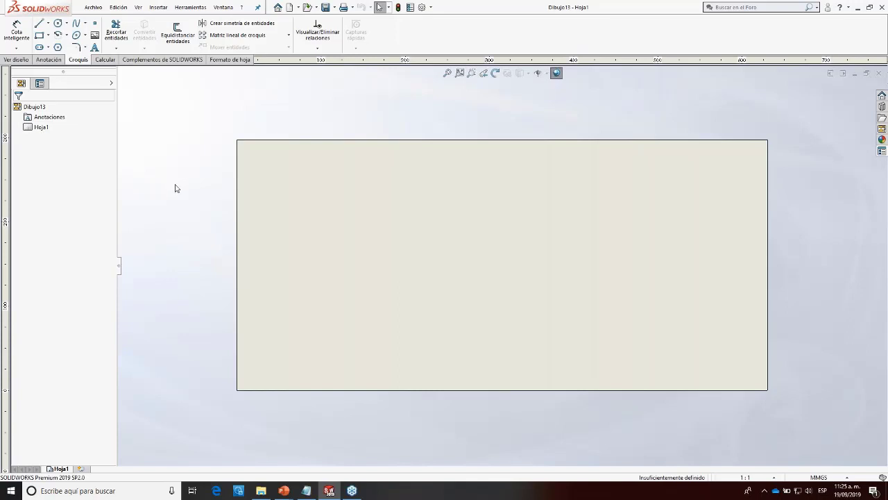
Step: Switch Hoja1 back and forth between sheet format editing and sheet editing, ending in sheet editing
{"action": "right_click", "coordinate": [46, 131]}
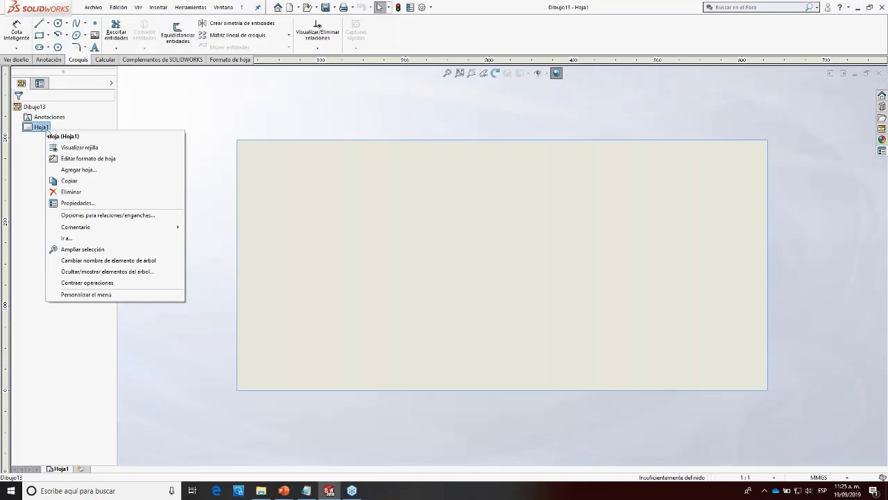
{"action": "left_click", "coordinate": [102, 158]}
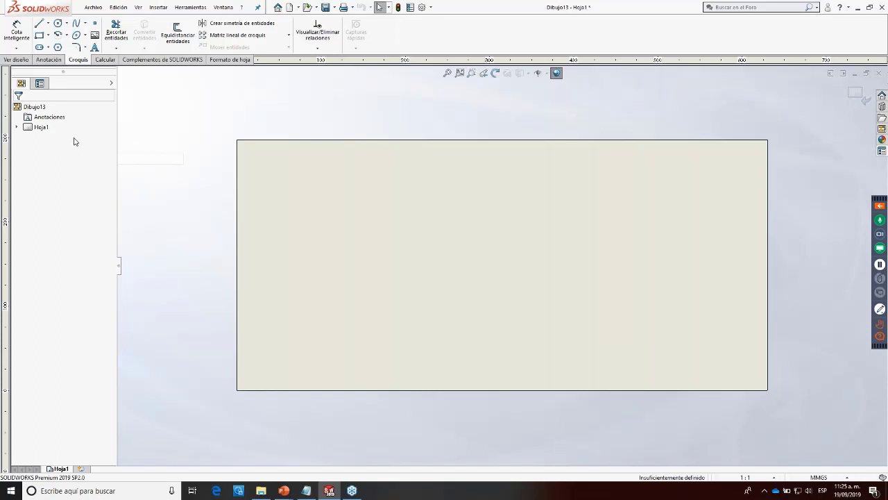
{"action": "right_click", "coordinate": [40, 127]}
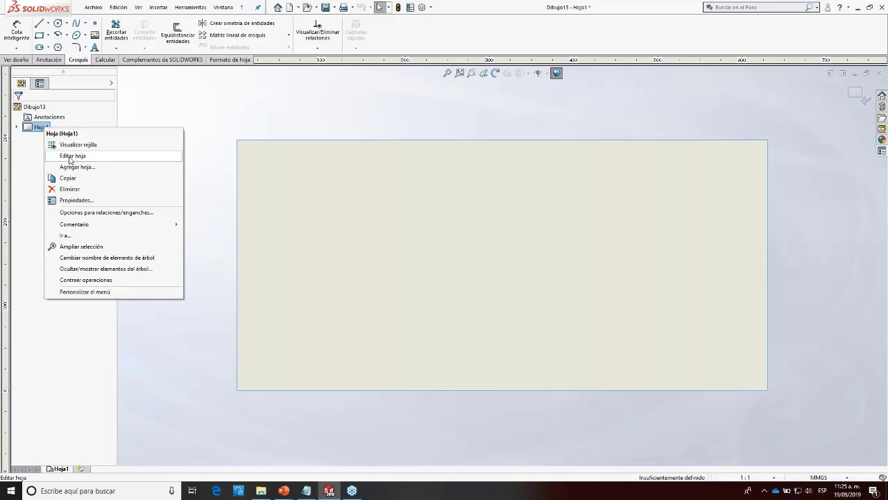
{"action": "left_click", "coordinate": [70, 159]}
{"action": "right_click", "coordinate": [40, 129]}
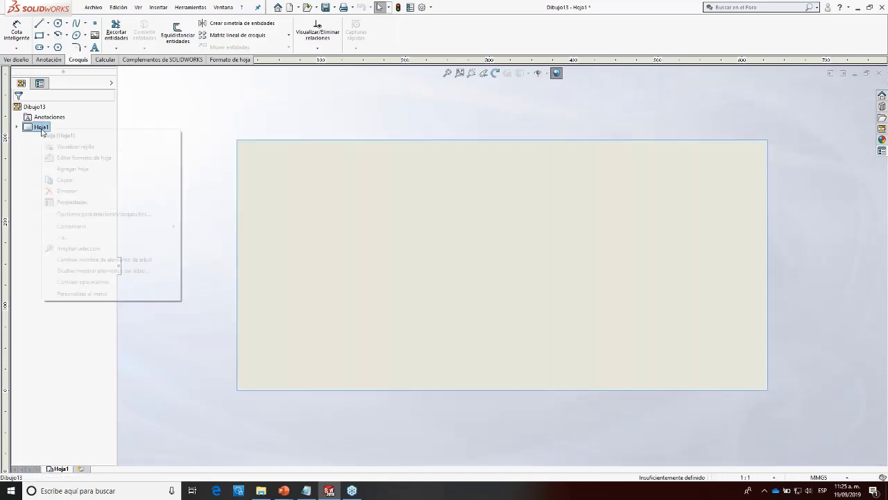
{"action": "left_click", "coordinate": [70, 158]}
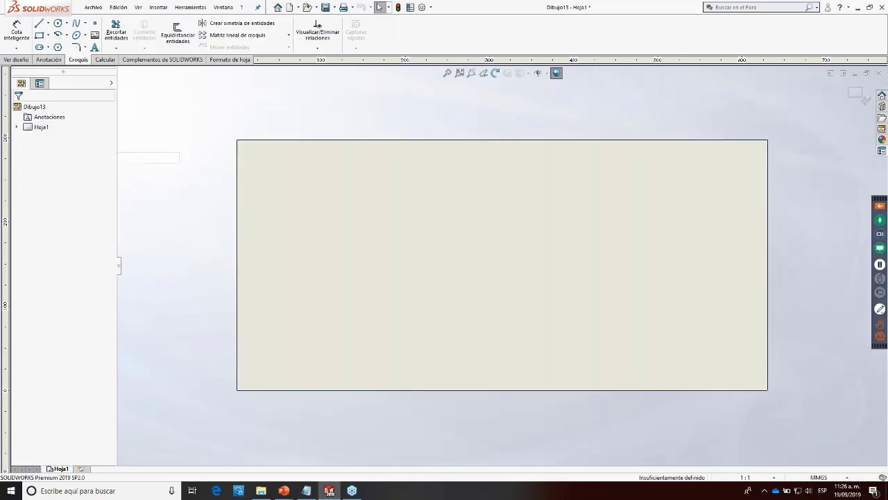
{"action": "right_click", "coordinate": [42, 128]}
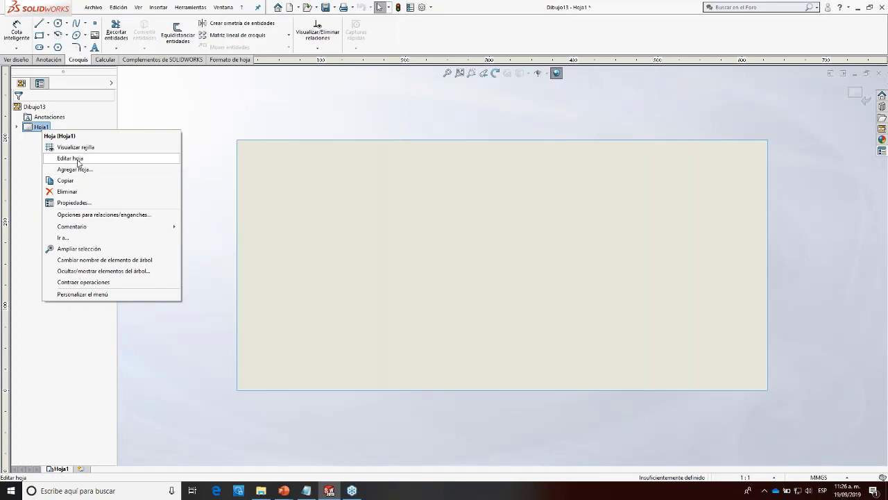
{"action": "left_click", "coordinate": [70, 158]}
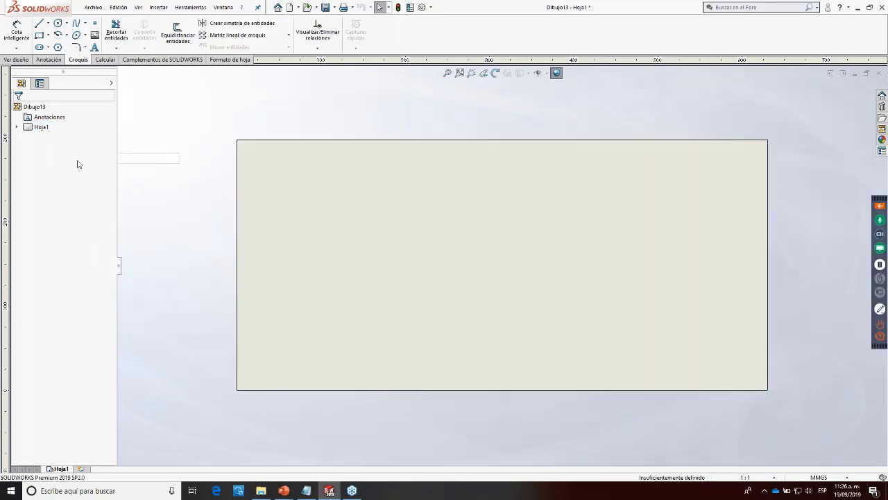
{"action": "right_click", "coordinate": [42, 128]}
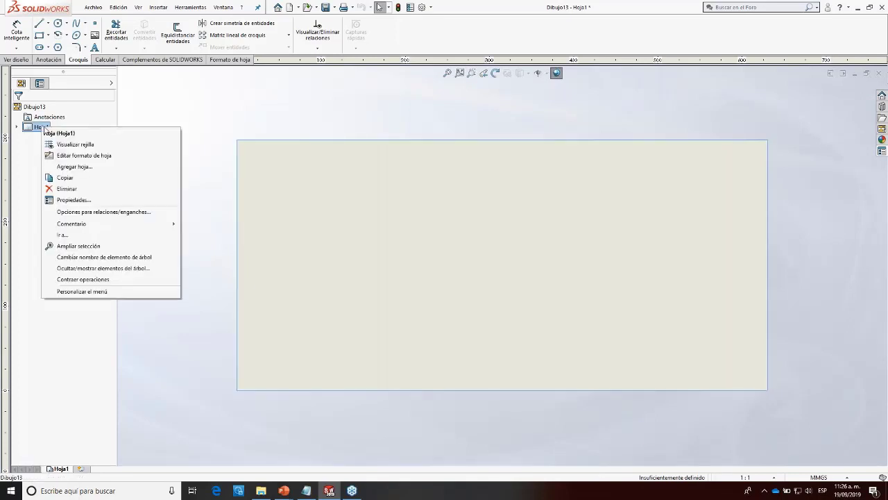
{"action": "left_click", "coordinate": [76, 157]}
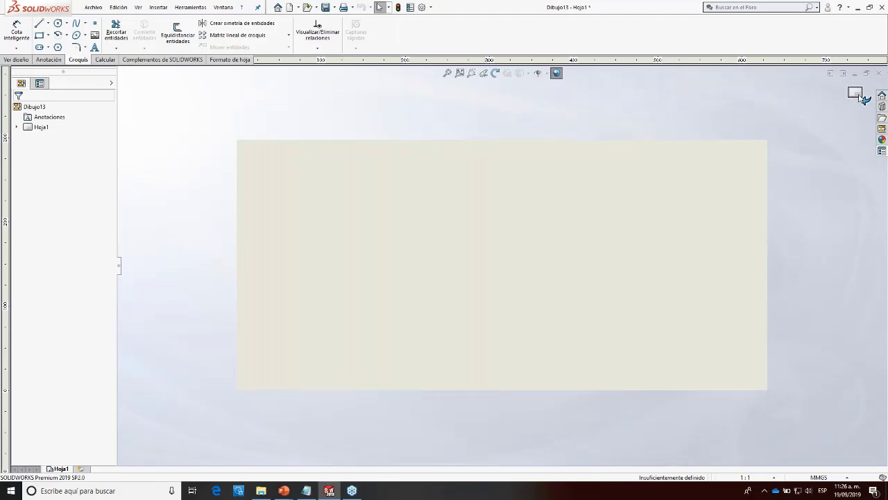
{"action": "left_click", "coordinate": [860, 99]}
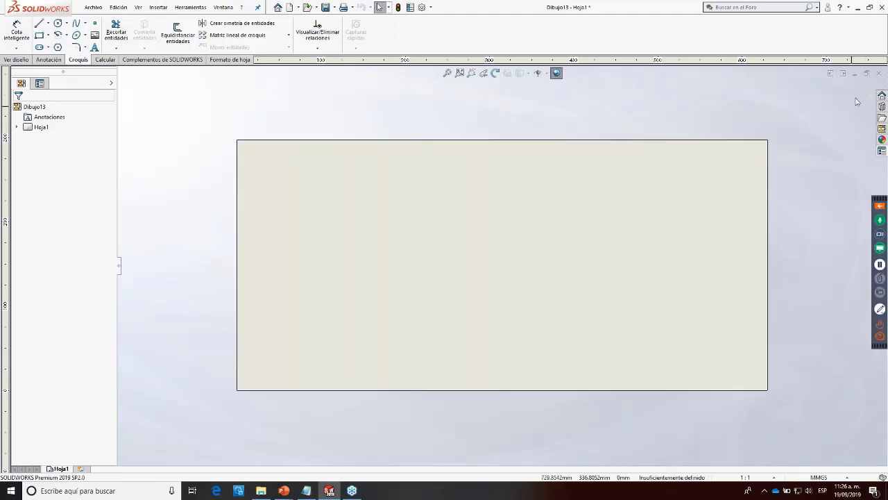
Step: Enter sheet format editing and start an automatic border on Formato de hoja1, advancing to its zone and margin settings
{"action": "right_click", "coordinate": [457, 273]}
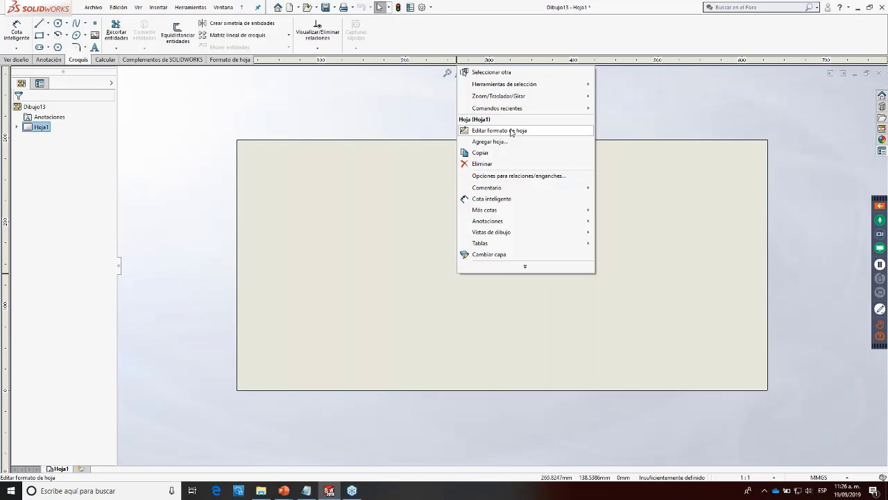
{"action": "left_click", "coordinate": [511, 131]}
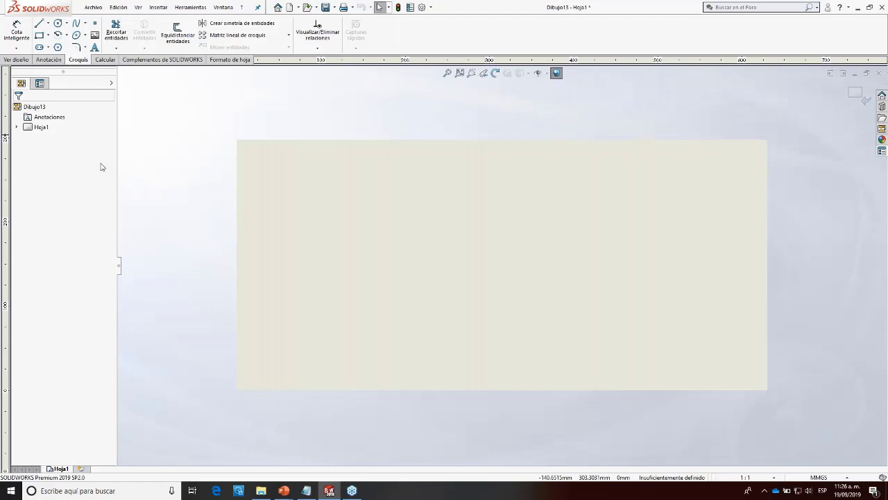
{"action": "left_click", "coordinate": [17, 127]}
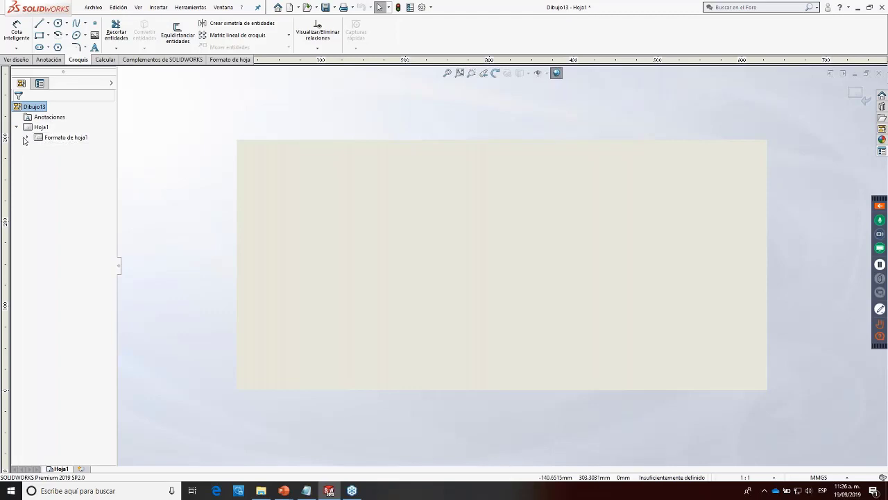
{"action": "right_click", "coordinate": [53, 141]}
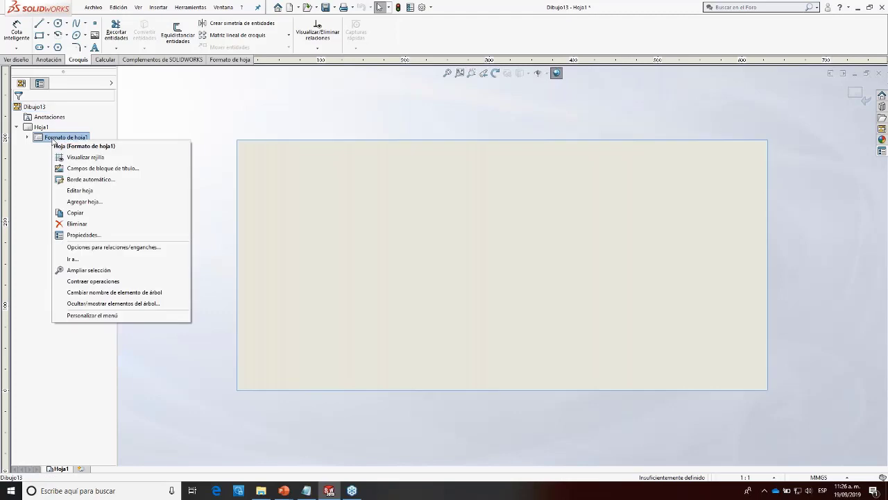
{"action": "left_click", "coordinate": [84, 180]}
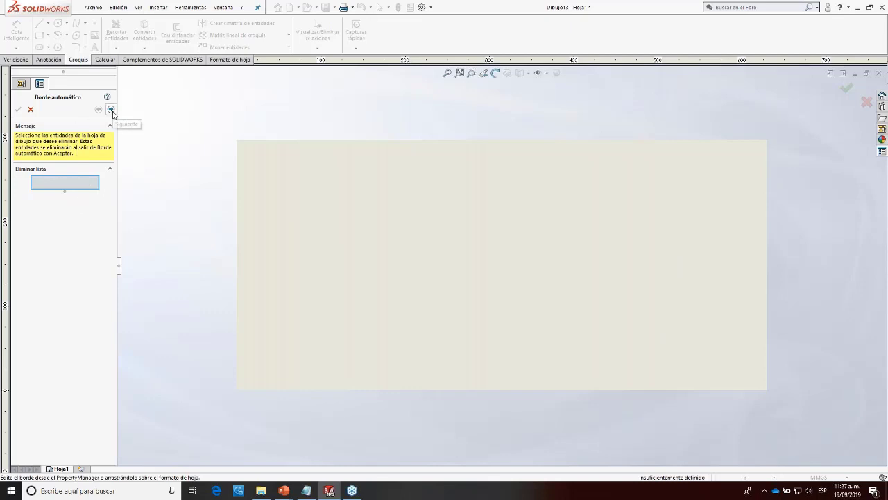
{"action": "left_click", "coordinate": [111, 111]}
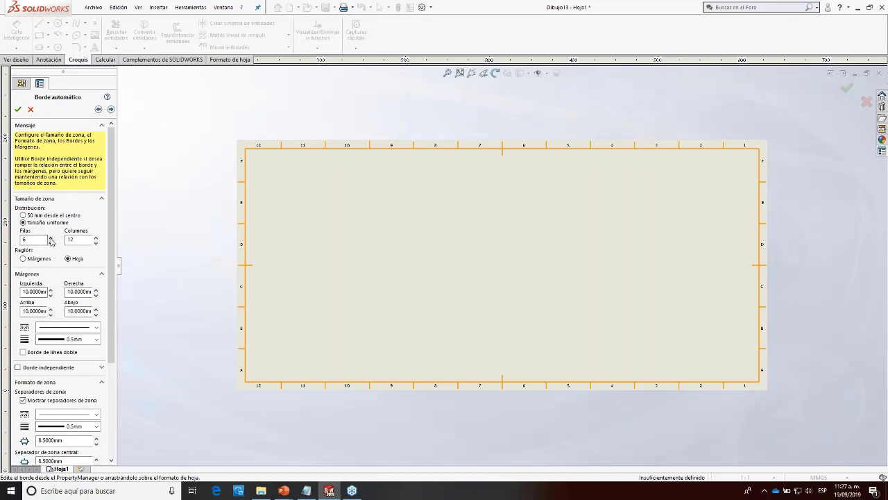
Step: Set the automatic border's number of zone rows to 8
{"action": "double_click", "coordinate": [23, 239]}
{"action": "left_click", "coordinate": [50, 238]}
{"action": "left_click", "coordinate": [49, 238]}
{"action": "left_click", "coordinate": [49, 237]}
{"action": "left_click", "coordinate": [50, 238]}
{"action": "left_click", "coordinate": [50, 238]}
{"action": "left_click", "coordinate": [50, 242]}
{"action": "left_click", "coordinate": [50, 242]}
{"action": "left_click", "coordinate": [50, 242]}
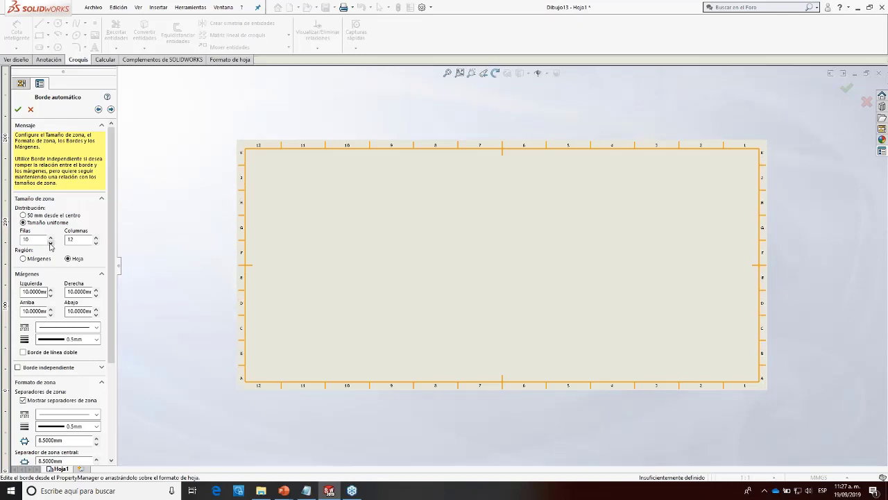
{"action": "left_click", "coordinate": [50, 242]}
{"action": "left_click", "coordinate": [50, 241]}
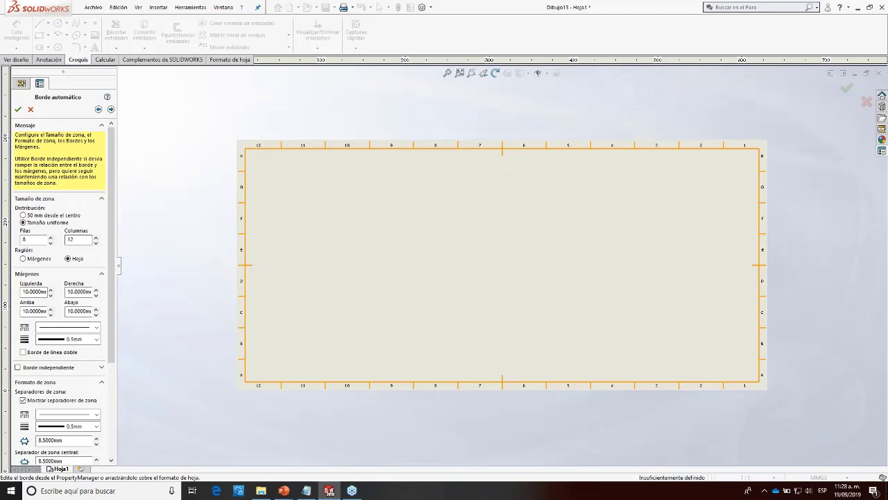
Step: Try the Márgenes region for the border zones and return it to Hoja
{"action": "left_click", "coordinate": [23, 258]}
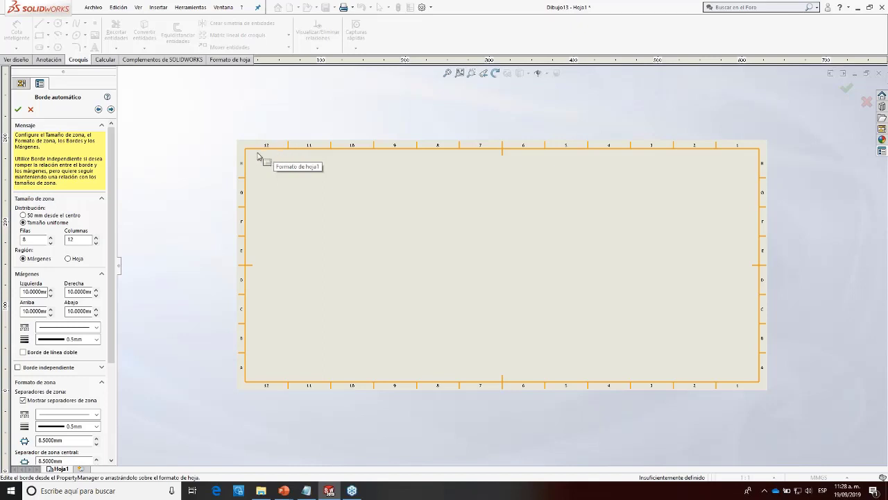
{"action": "left_click", "coordinate": [72, 260]}
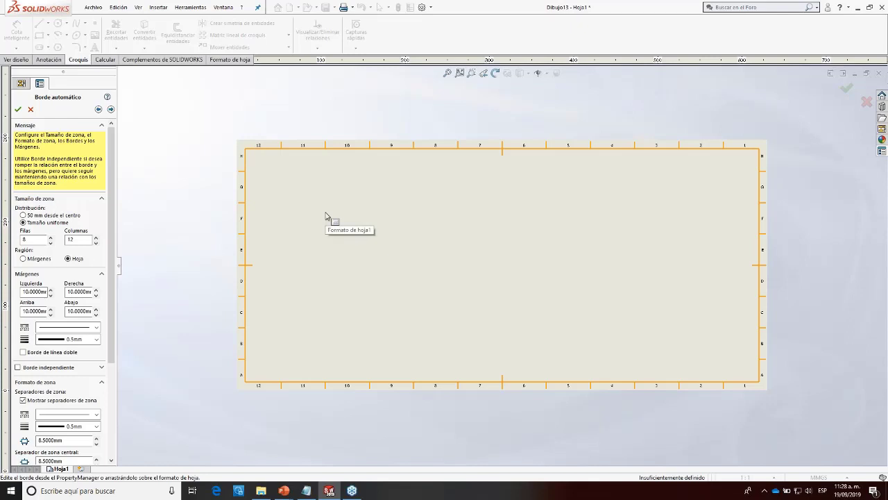
{"action": "left_click", "coordinate": [43, 261]}
{"action": "left_click", "coordinate": [81, 260]}
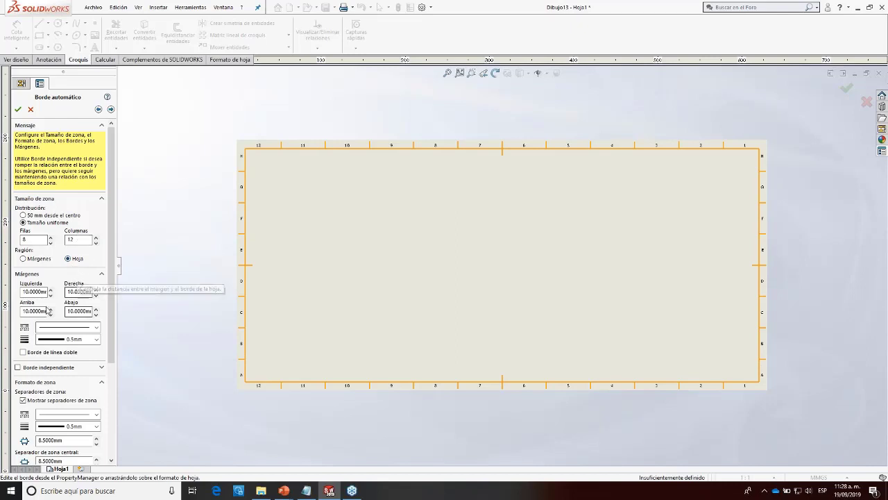
Step: Try a left border margin of 20 mm and set it back to 10 mm
{"action": "left_click", "coordinate": [50, 289]}
{"action": "left_click", "coordinate": [51, 290]}
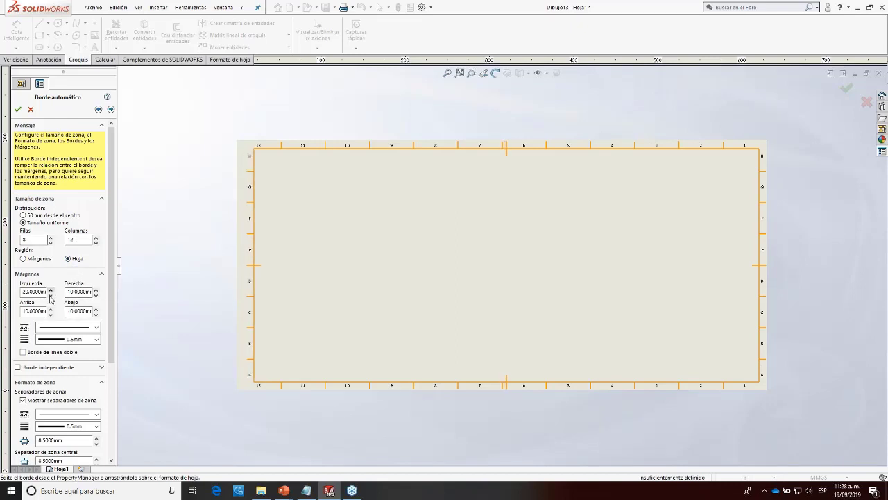
{"action": "left_click", "coordinate": [50, 296]}
{"action": "left_click", "coordinate": [50, 296]}
{"action": "left_click", "coordinate": [50, 296]}
{"action": "left_click", "coordinate": [50, 296]}
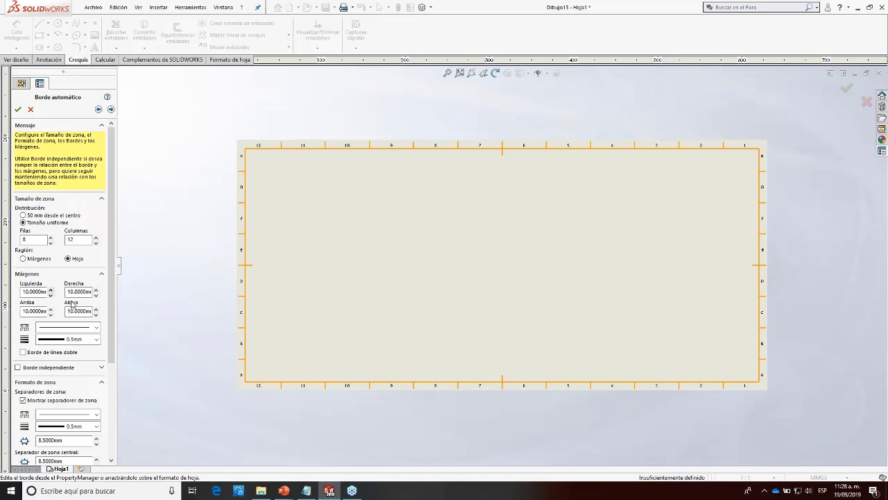
Step: Enable the double-line border and set the zone divider length to 10 mm
{"action": "left_click_drag", "start_coordinate": [112, 359], "coordinate": [113, 447]}
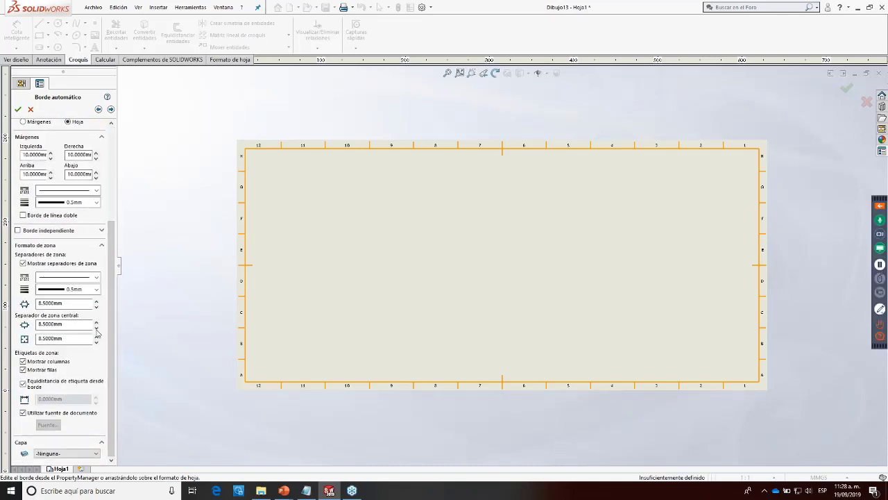
{"action": "left_click", "coordinate": [73, 303]}
{"action": "left_click", "coordinate": [59, 217]}
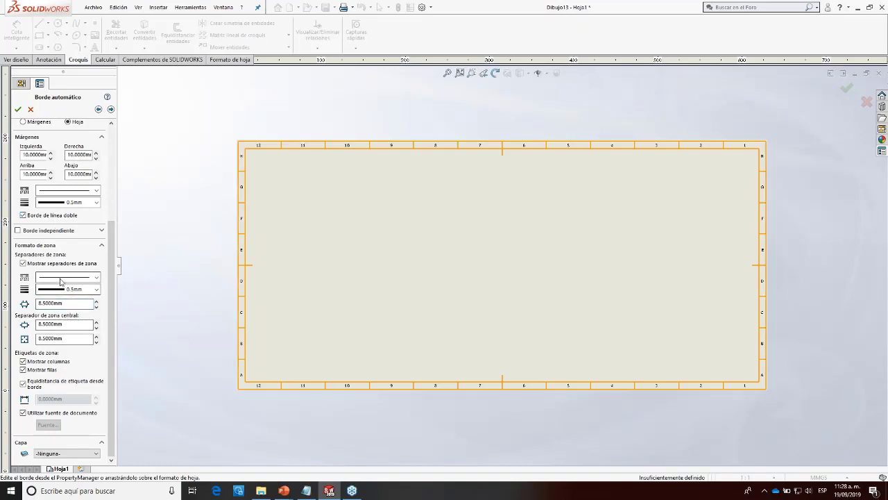
{"action": "double_click", "coordinate": [65, 303]}
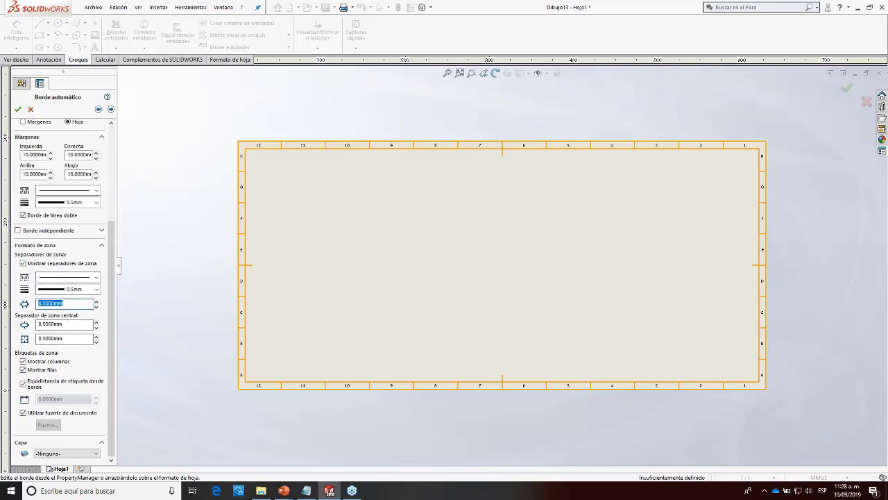
{"action": "type", "text": "10"}
{"action": "key", "text": "Tab"}
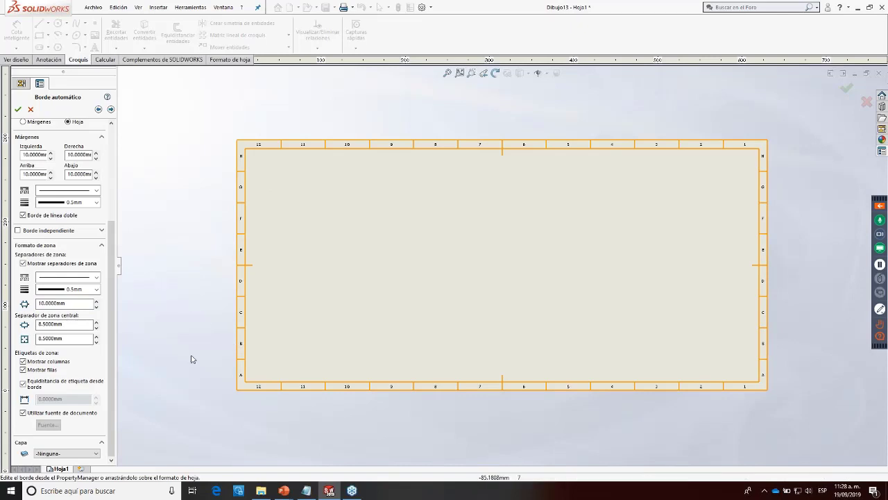
Step: Set both central zone divider lengths to 0 mm and create the automatic border
{"action": "left_click", "coordinate": [56, 324]}
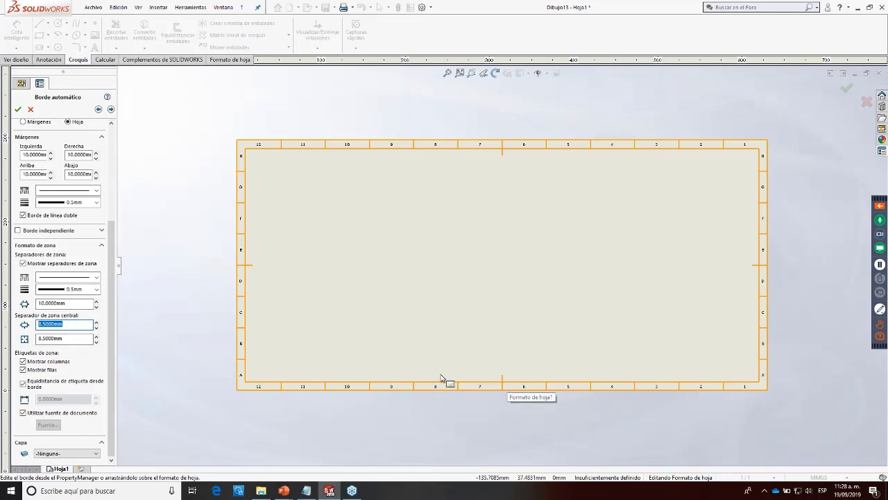
{"action": "type", "text": "8"}
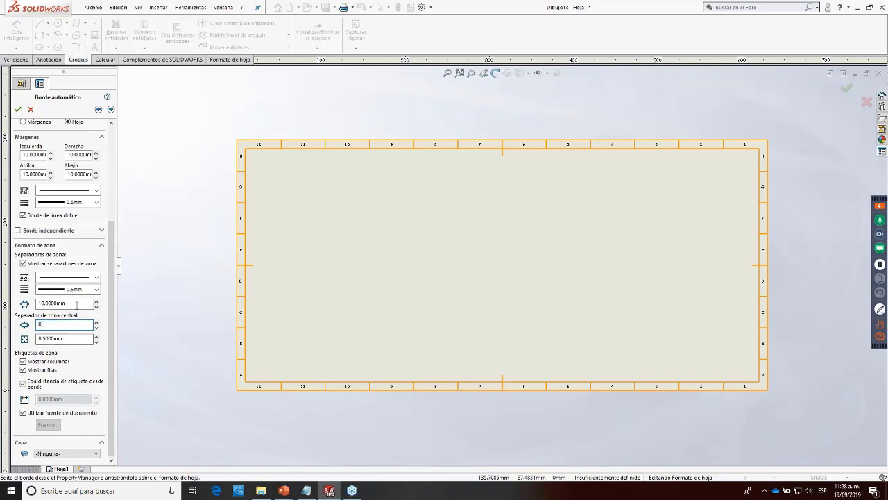
{"action": "left_click", "coordinate": [75, 338]}
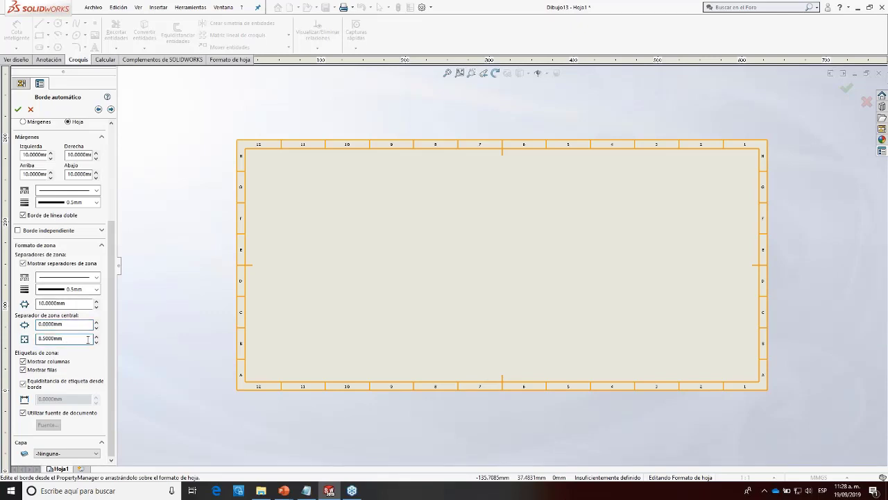
{"action": "left_click", "coordinate": [96, 342]}
{"action": "left_click", "coordinate": [197, 265]}
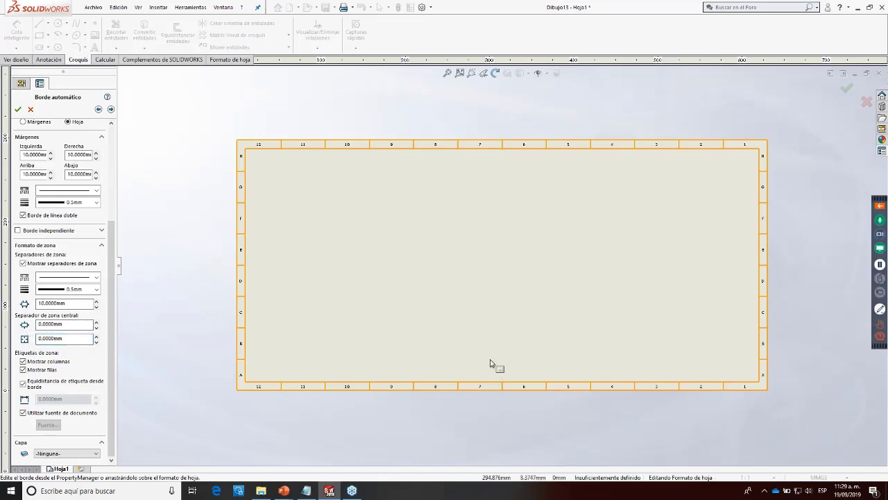
{"action": "left_click", "coordinate": [18, 110]}
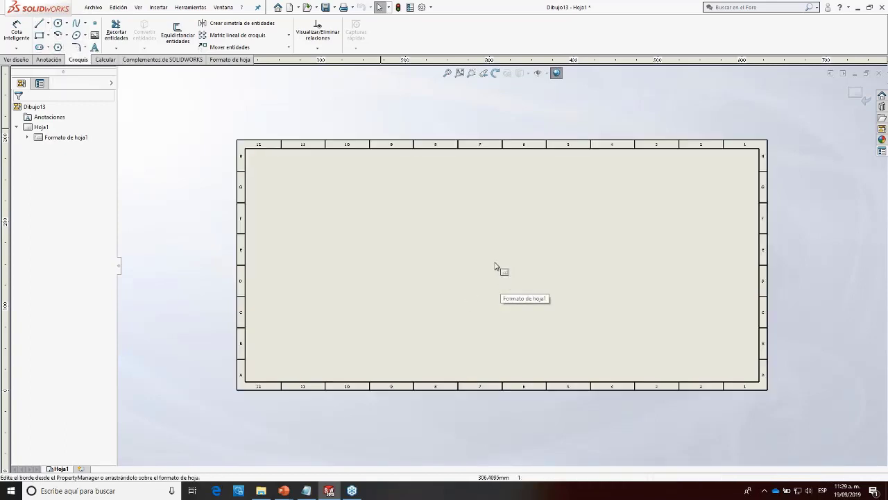
Step: Sketch the title block outline with a vertical line about 80 mm high at the zone 6/5 divider and a horizontal line to the inner border
{"action": "left_click", "coordinate": [39, 26]}
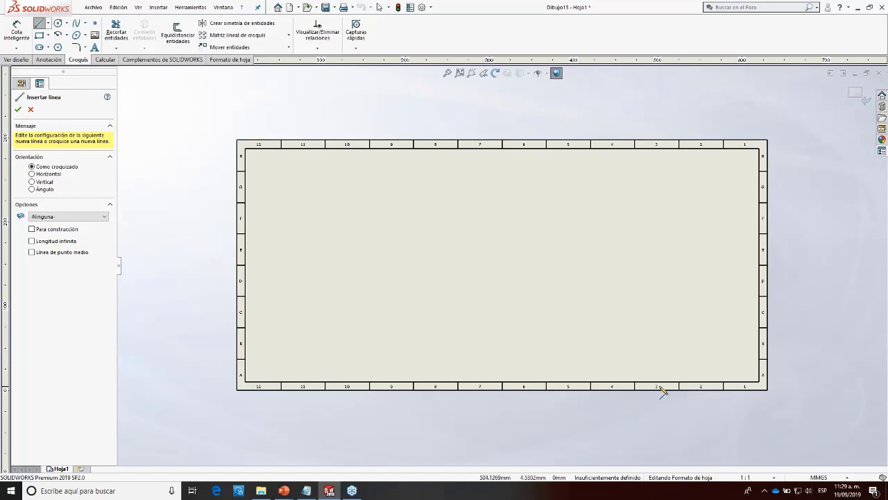
{"action": "left_click", "coordinate": [546, 382]}
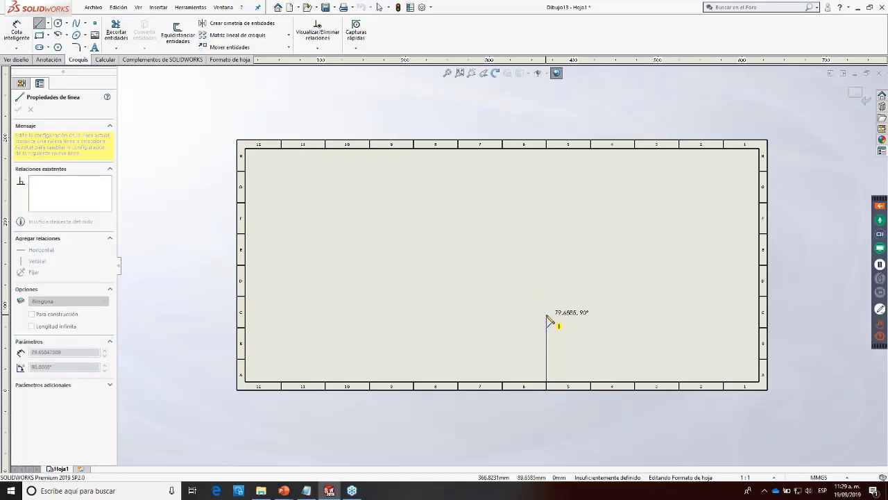
{"action": "left_click", "coordinate": [545, 315]}
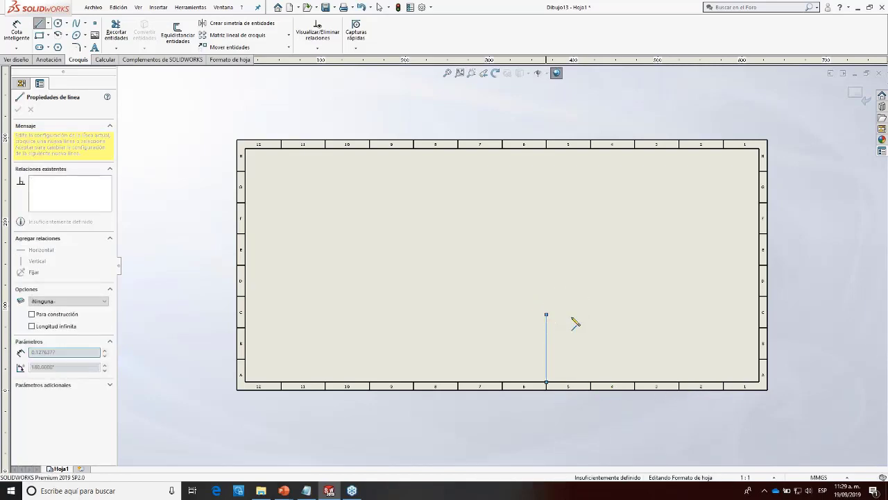
{"action": "left_click", "coordinate": [760, 316]}
{"action": "key", "text": "Escape"}
{"action": "key", "text": "Escape"}
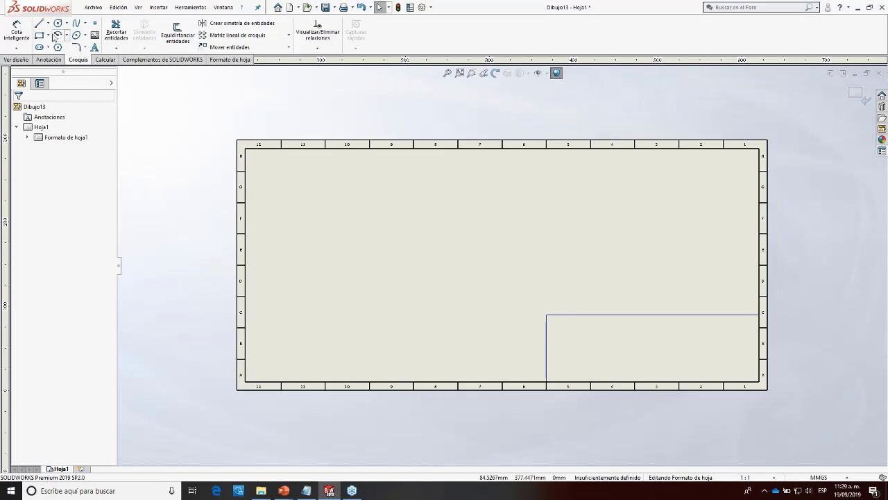
Step: Dimension the title block's height from its upper line to the inner border and set it to 12.5*5 mm
{"action": "left_click", "coordinate": [28, 33]}
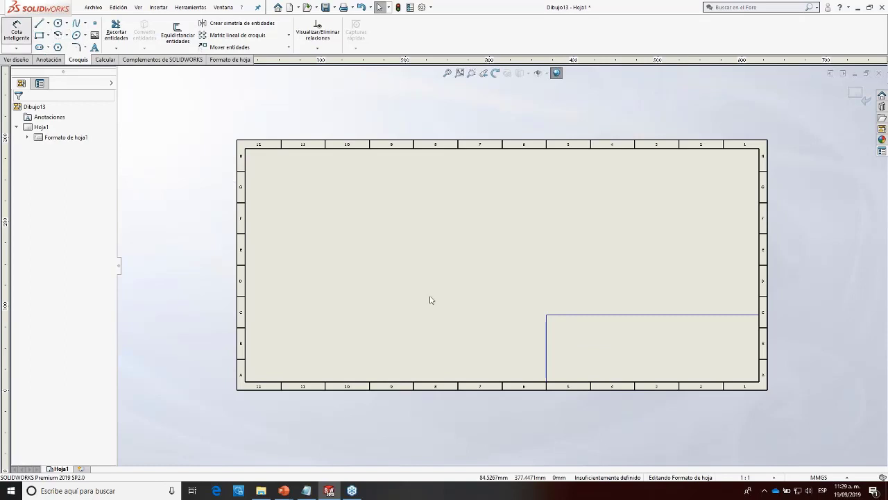
{"action": "left_click", "coordinate": [573, 315]}
{"action": "left_click", "coordinate": [547, 382]}
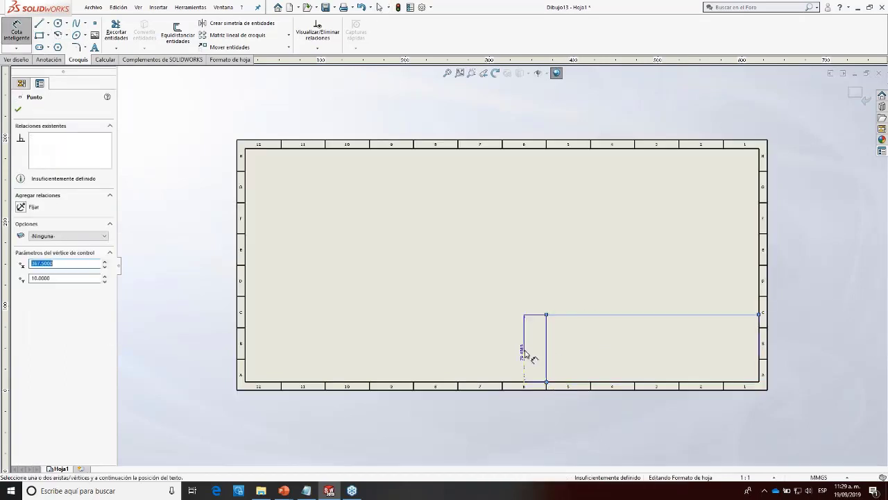
{"action": "left_click", "coordinate": [525, 351]}
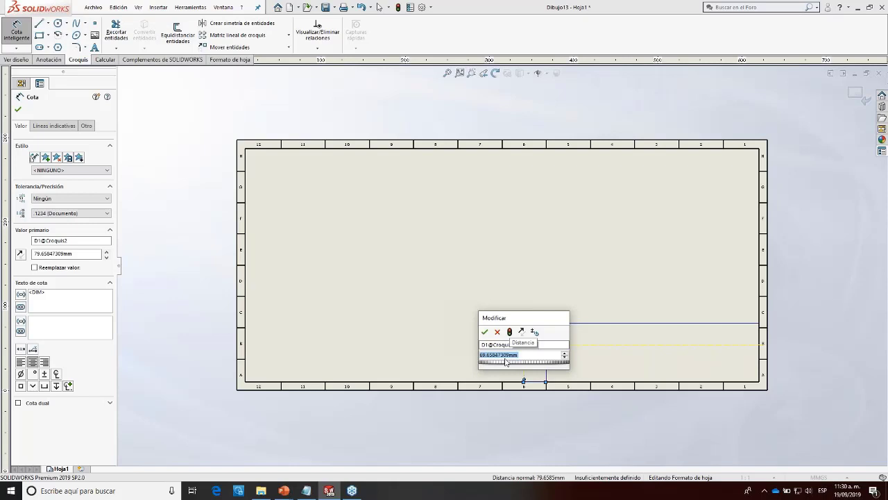
{"action": "type", "text": "12"}
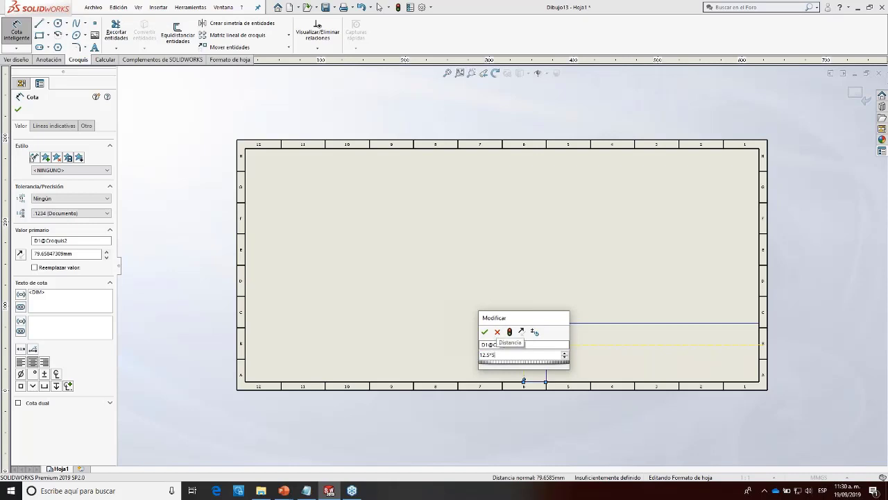
{"action": "type", "text": ".5*5"}
{"action": "key", "text": "Return"}
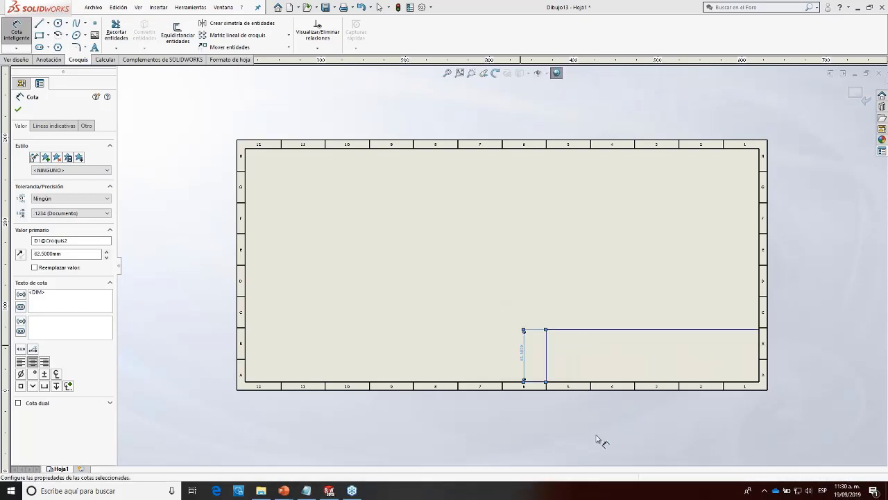
{"action": "scroll", "coordinate": [569, 326], "scroll_direction": "down", "scroll_amount": 5}
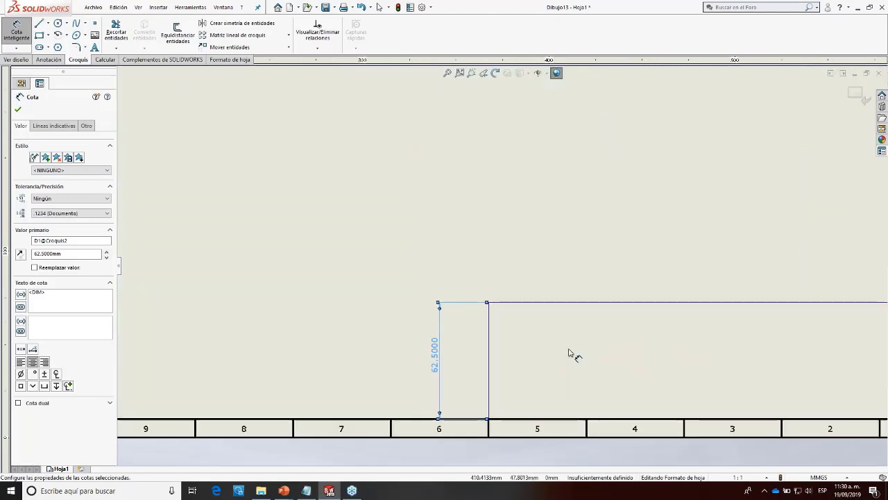
{"action": "left_click", "coordinate": [18, 109]}
Step: Create a linear sketch pattern of the title block's upper line downward along Y, with 5 instances spaced 12.5 mm
{"action": "left_click", "coordinate": [236, 35]}
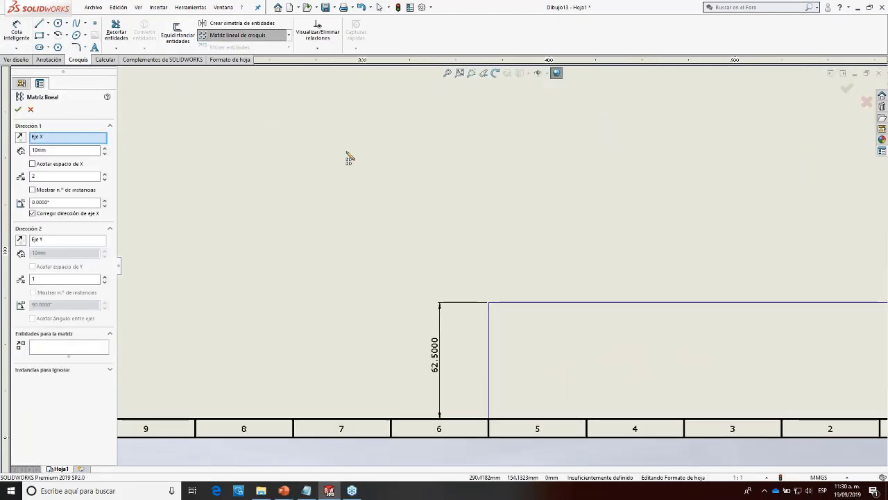
{"action": "left_click", "coordinate": [75, 348]}
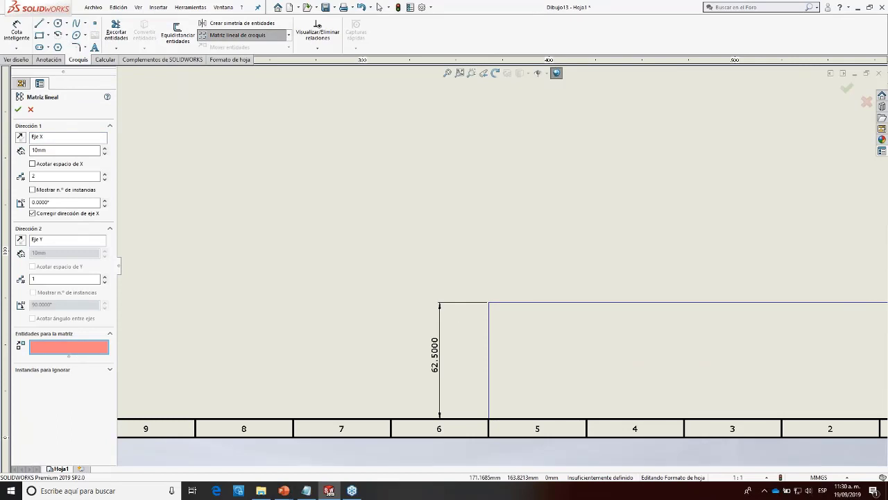
{"action": "left_click", "coordinate": [506, 305]}
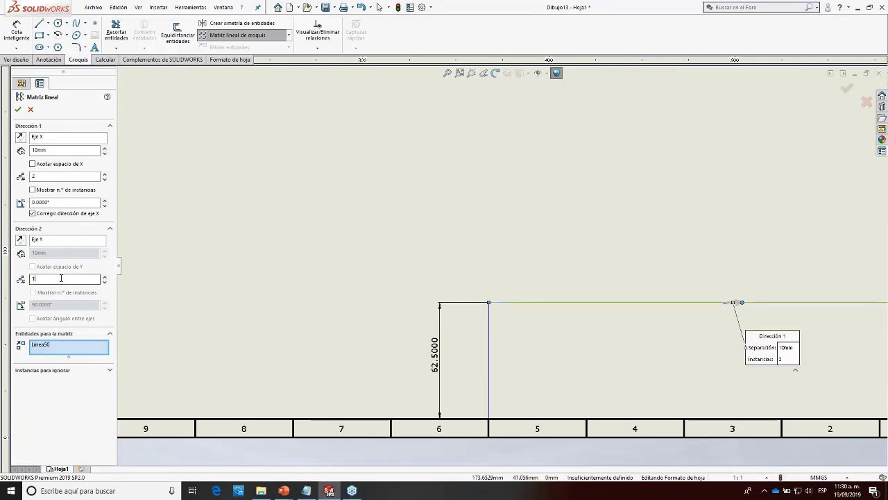
{"action": "left_click", "coordinate": [105, 276]}
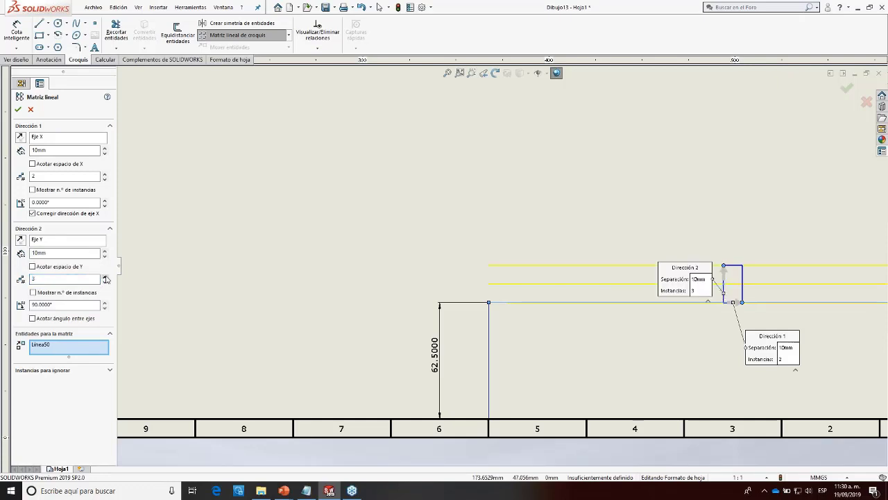
{"action": "left_click", "coordinate": [105, 277]}
{"action": "left_click", "coordinate": [106, 276]}
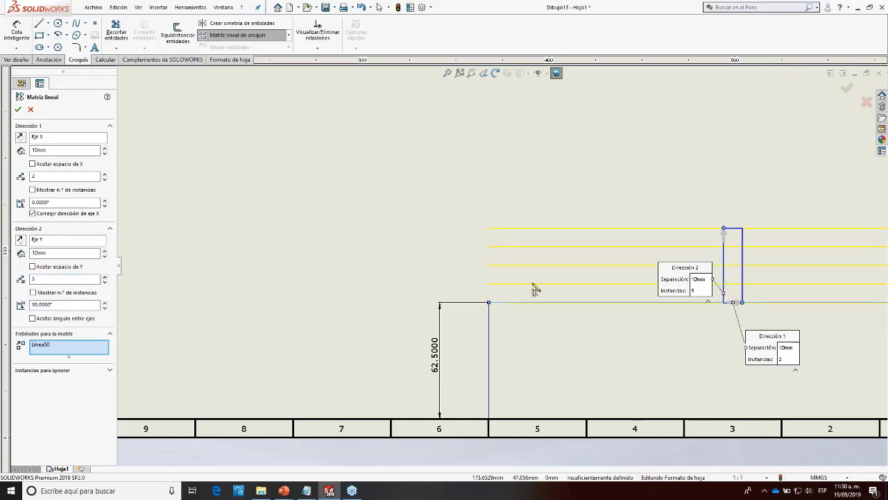
{"action": "left_click", "coordinate": [20, 238]}
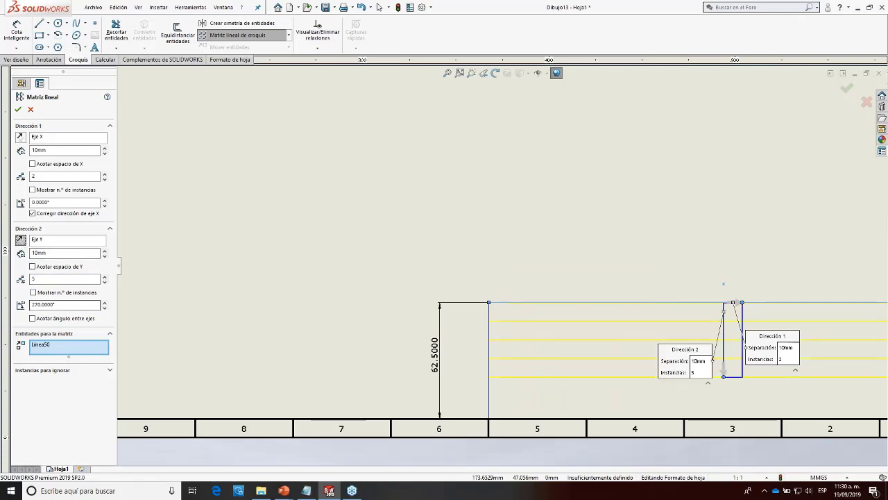
{"action": "left_click", "coordinate": [63, 252]}
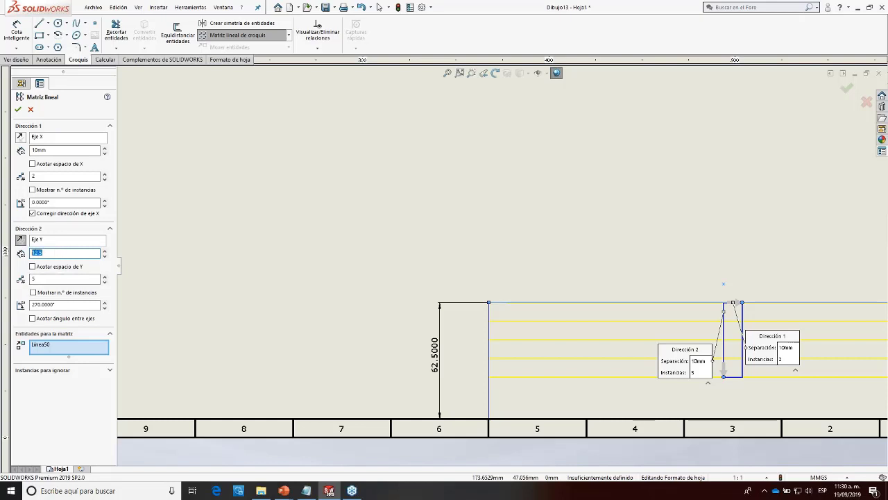
{"action": "left_click", "coordinate": [18, 109]}
Step: Draw four vertical lines across the title block's height, aligned with the border dividers between zones 5, 4, 3, 2 and 1
{"action": "scroll", "coordinate": [664, 370], "scroll_direction": "up", "scroll_amount": 1}
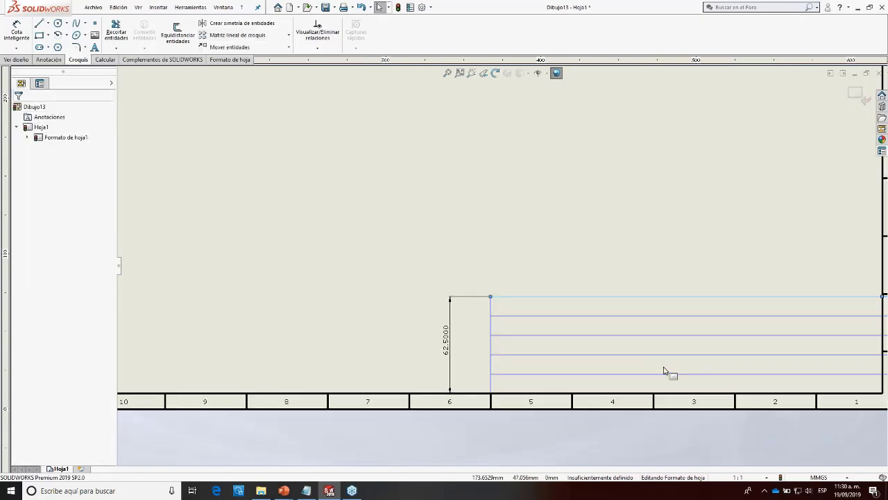
{"action": "scroll", "coordinate": [665, 371], "scroll_direction": "up", "scroll_amount": 1}
{"action": "key", "text": "l"}
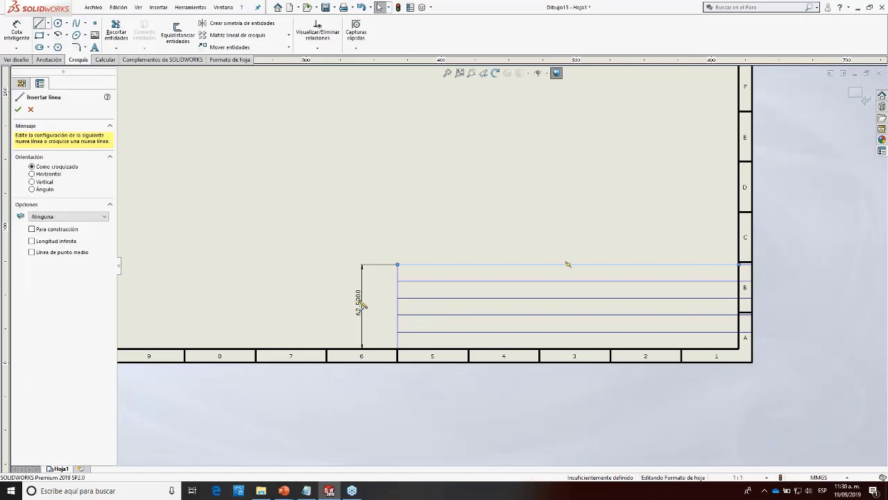
{"action": "left_click", "coordinate": [468, 349]}
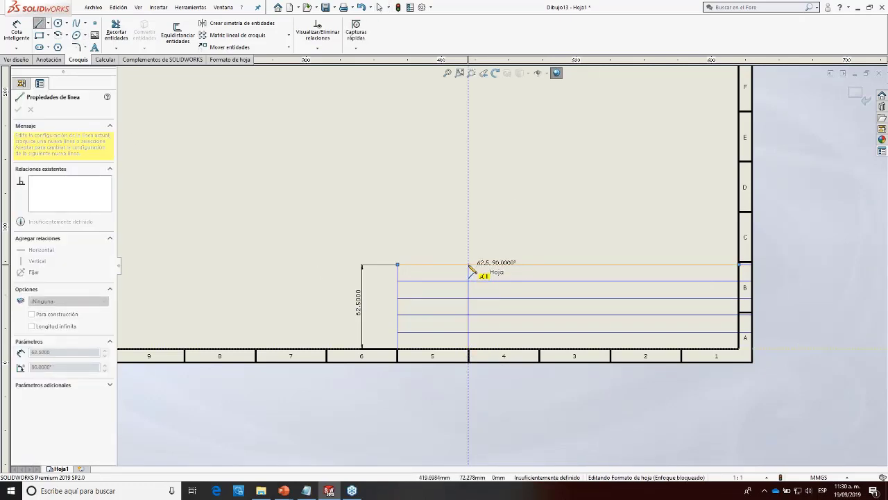
{"action": "left_click_drag", "start_coordinate": [468, 265], "coordinate": [468, 265]}
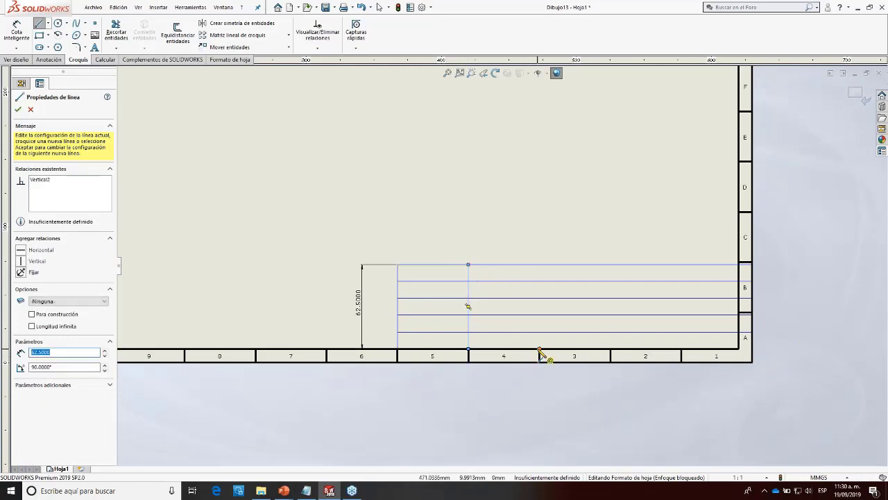
{"action": "left_click_drag", "start_coordinate": [539, 349], "coordinate": [539, 264]}
{"action": "left_click_drag", "start_coordinate": [610, 349], "coordinate": [610, 265]}
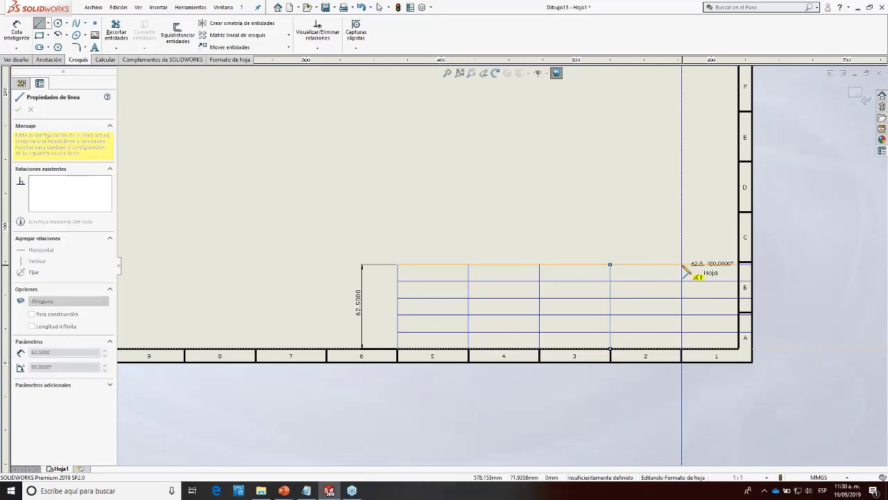
{"action": "left_click_drag", "start_coordinate": [681, 264], "coordinate": [682, 349]}
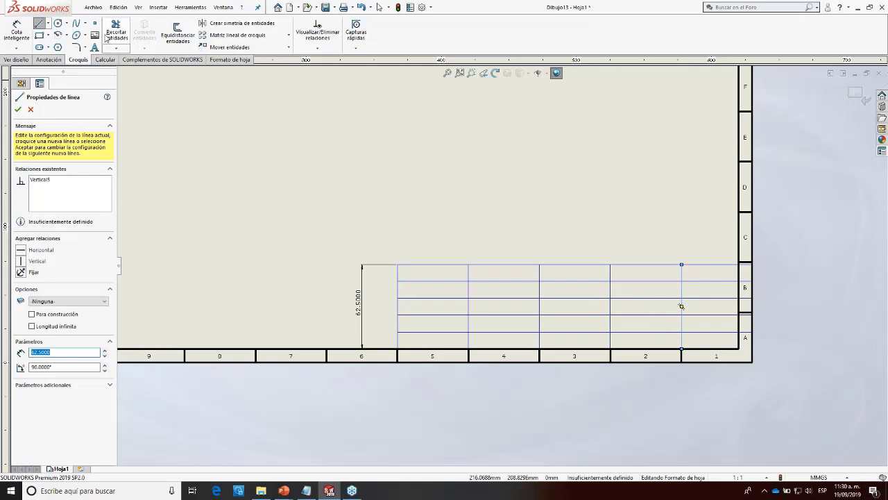
Step: Trim the second horizontal line within the zone 5 and zone 4 columns to merge their upper two rows
{"action": "left_click", "coordinate": [119, 38]}
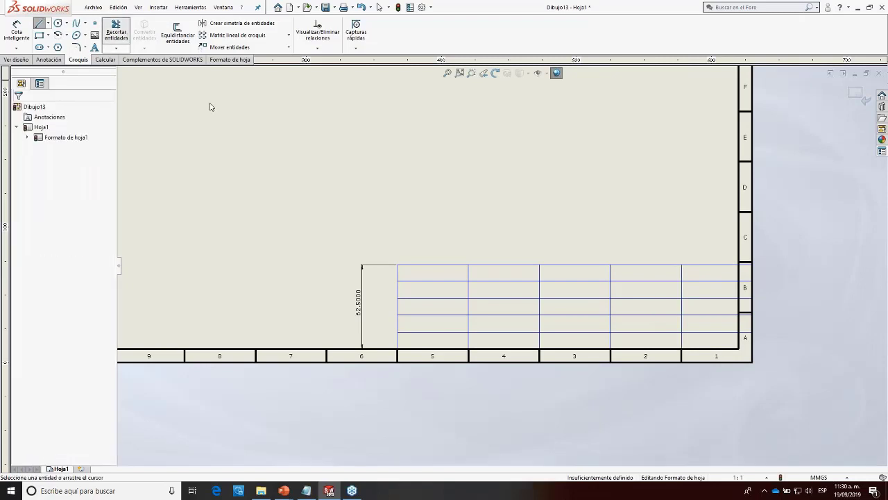
{"action": "left_click", "coordinate": [421, 281]}
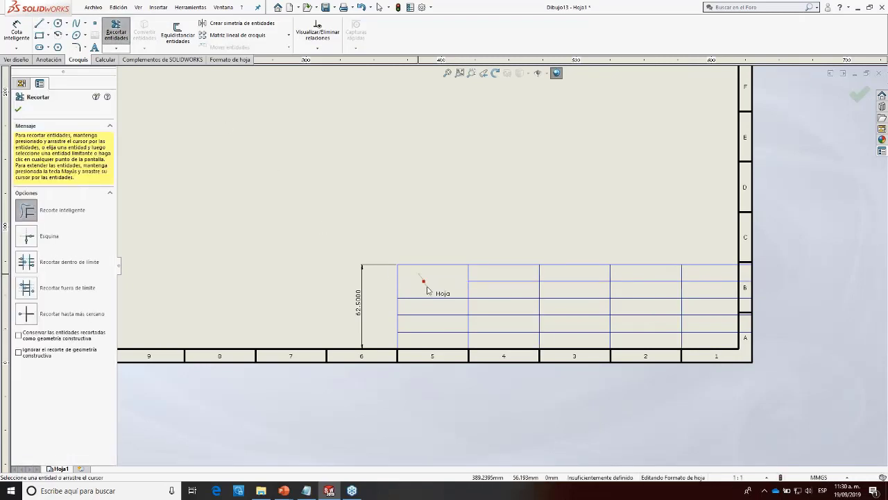
{"action": "left_click", "coordinate": [491, 282]}
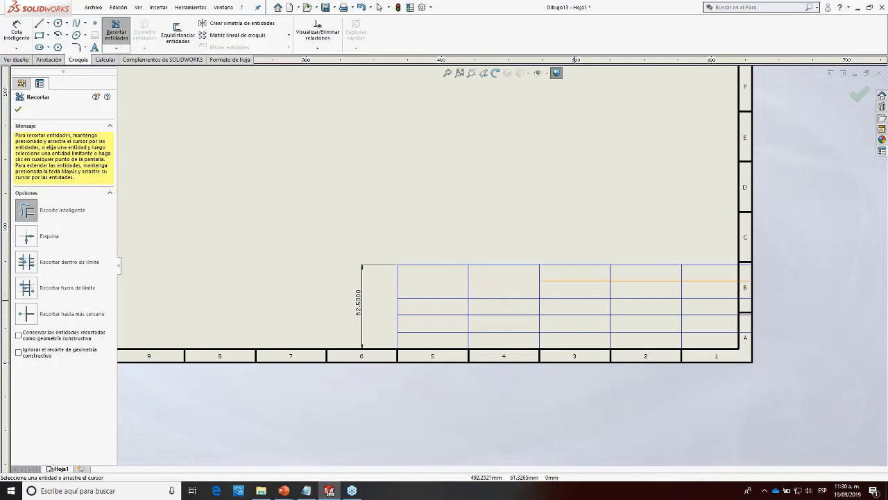
Step: Draw vertical lines down the middle of the zone 3 column, from the third horizontal line to the inner border
{"action": "left_click", "coordinate": [40, 24]}
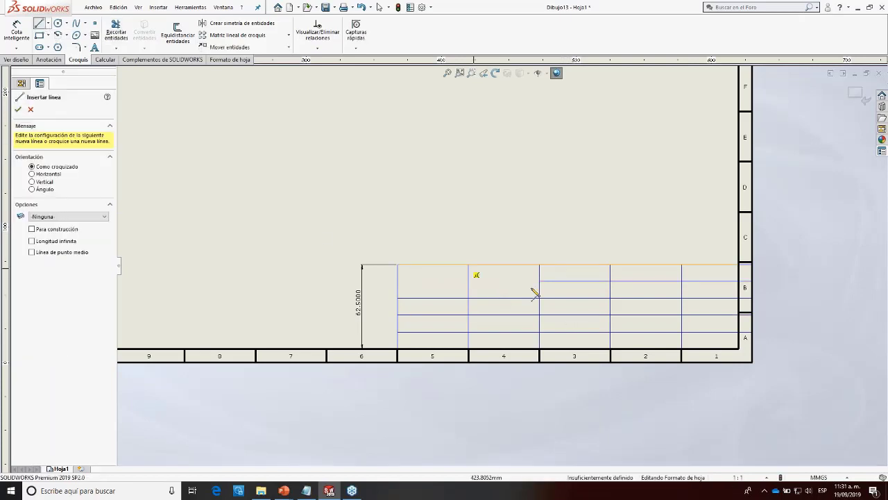
{"action": "left_click", "coordinate": [577, 298]}
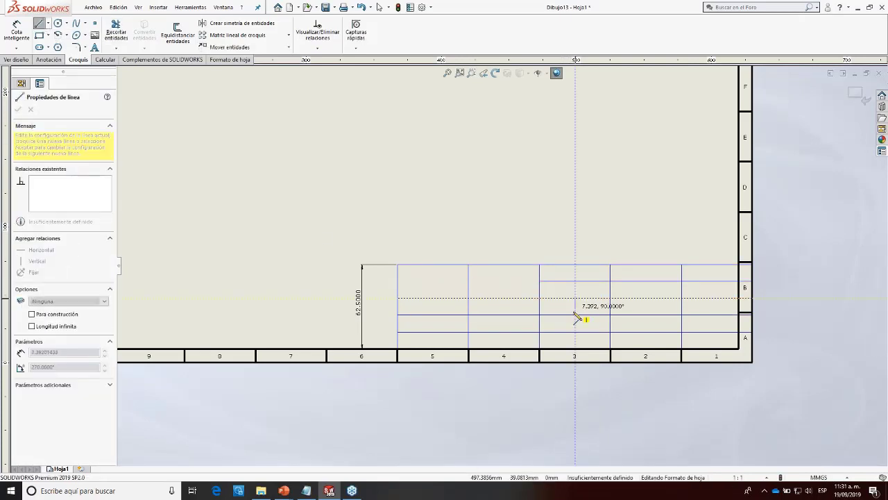
{"action": "left_click", "coordinate": [575, 315]}
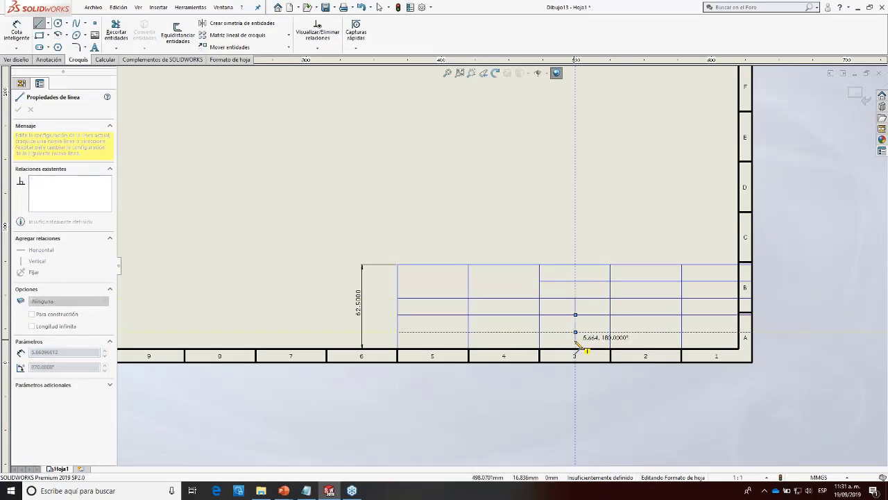
{"action": "left_click", "coordinate": [576, 348]}
{"action": "key", "text": "Escape"}
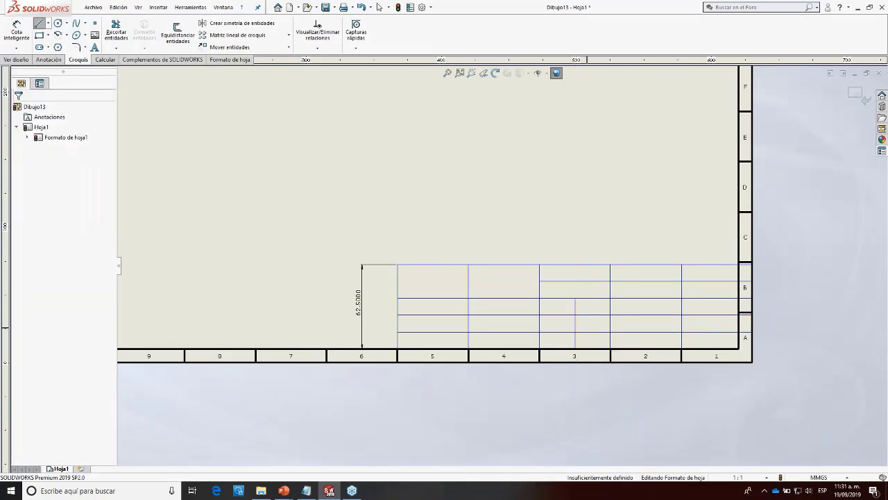
Step: Trim the zone 3 column's middle vertical line out of the fourth row and finish trimming
{"action": "left_click", "coordinate": [116, 33]}
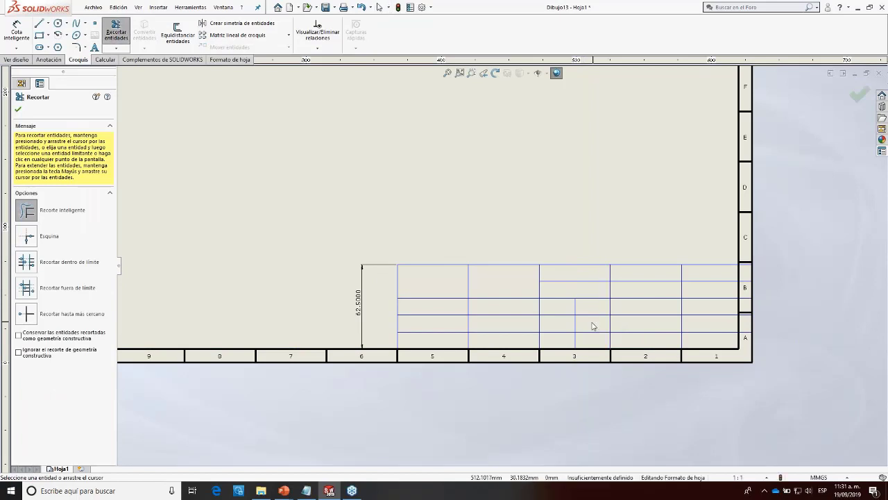
{"action": "left_click_drag", "start_coordinate": [590, 327], "coordinate": [571, 329]}
{"action": "right_click", "coordinate": [363, 332]}
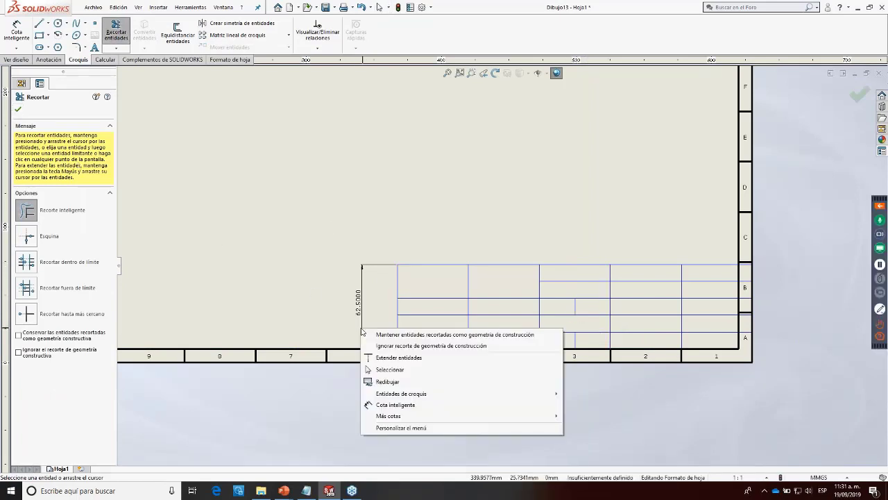
{"action": "left_click", "coordinate": [16, 106]}
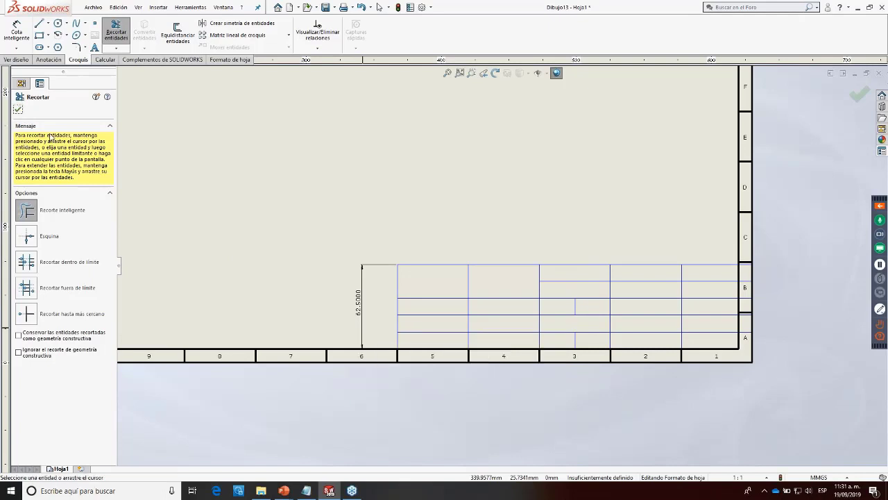
{"action": "left_click", "coordinate": [18, 109]}
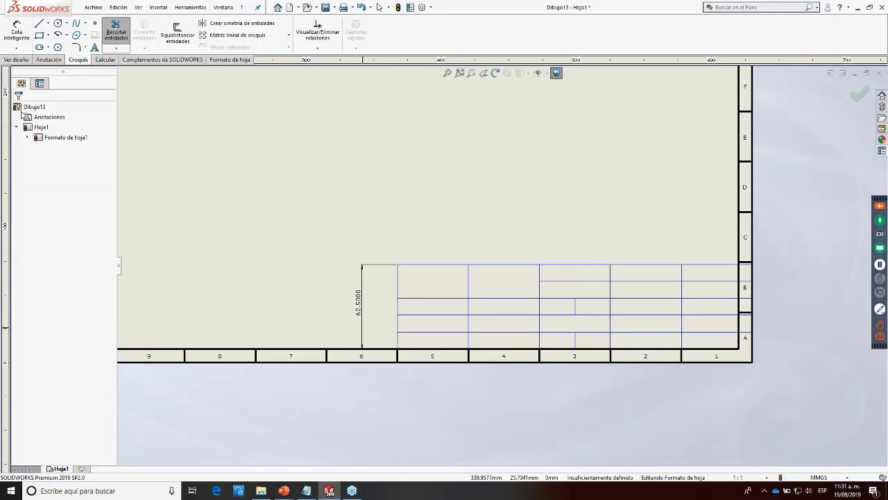
Step: Hide the title block's vertical height dimension beside the table
{"action": "right_click", "coordinate": [362, 312]}
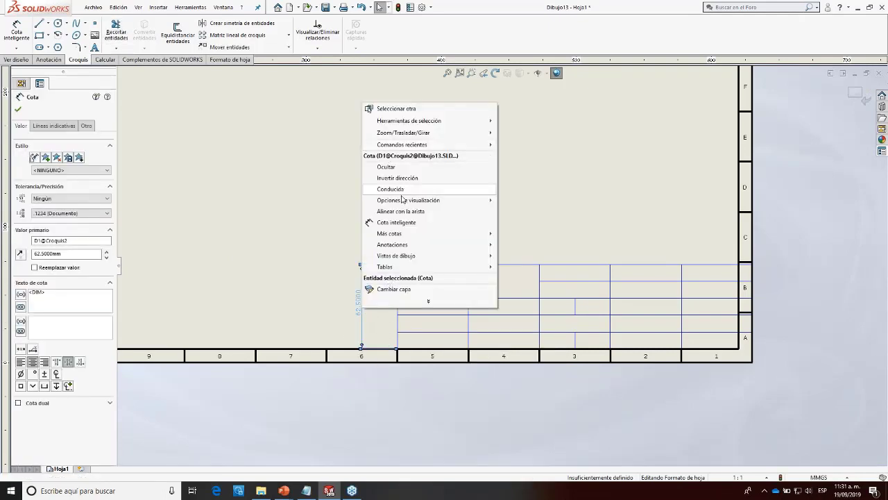
{"action": "left_click", "coordinate": [390, 167]}
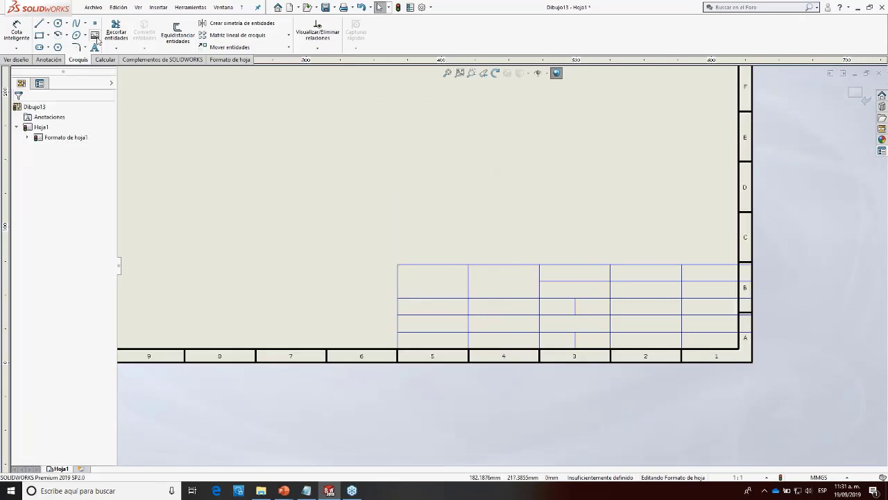
Step: Insert the Edelbrock logo descarga.png from the desktop folder "Webinar Automatizacion de dibujos y ensambles" as a sketch picture
{"action": "left_click", "coordinate": [95, 36]}
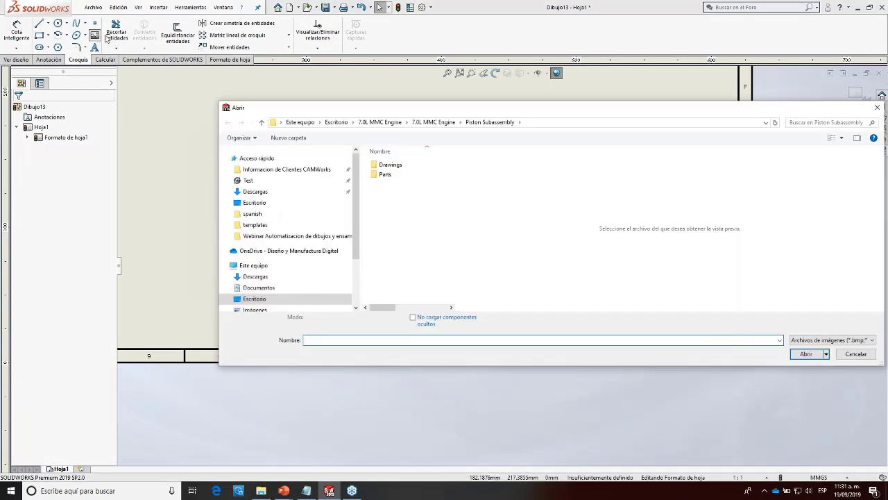
{"action": "left_click", "coordinate": [878, 109]}
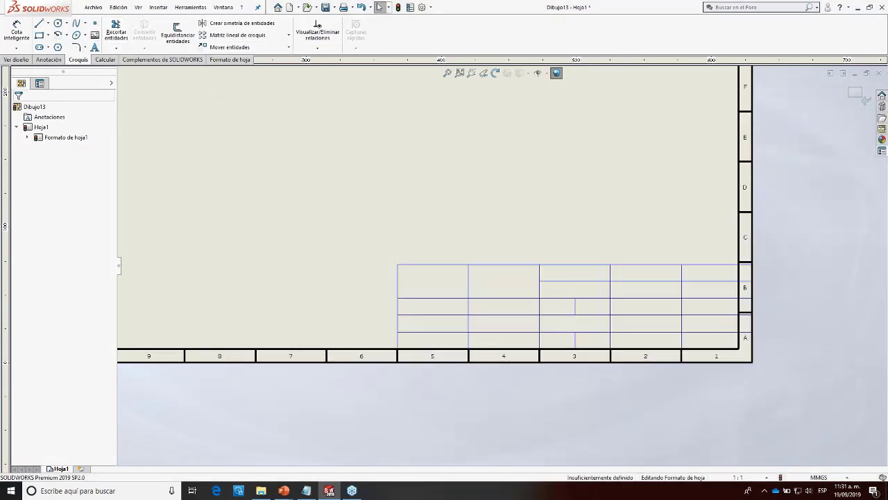
{"action": "left_click", "coordinate": [94, 37]}
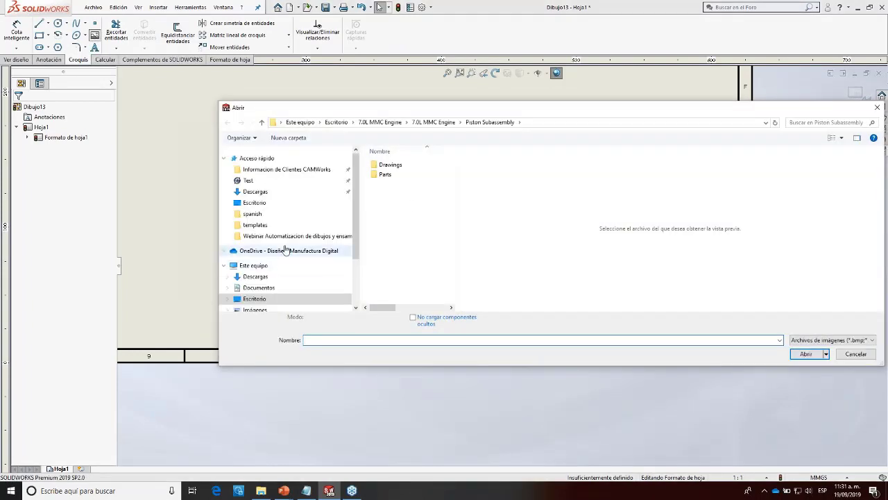
{"action": "left_click", "coordinate": [254, 202]}
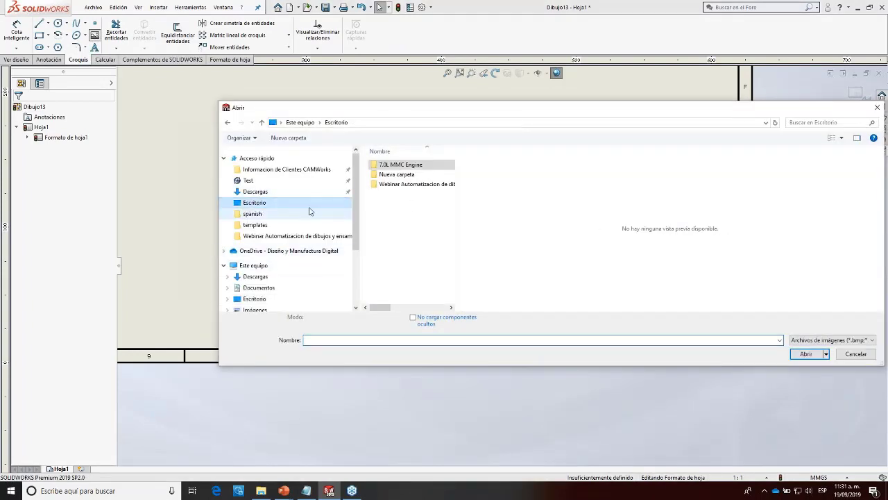
{"action": "double_click", "coordinate": [415, 185]}
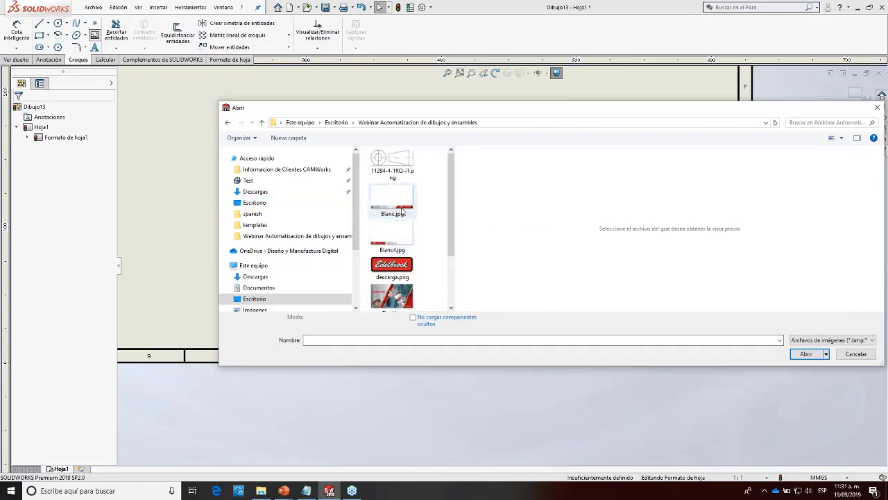
{"action": "left_click", "coordinate": [402, 270]}
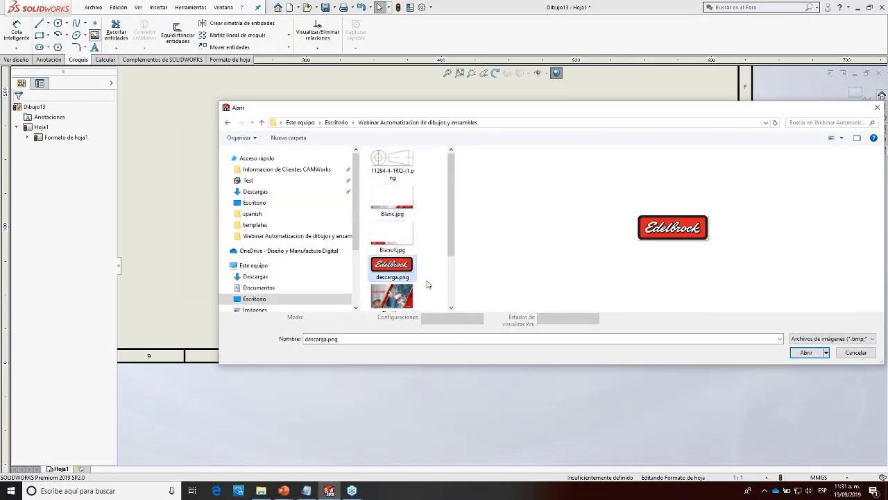
{"action": "left_click", "coordinate": [810, 352]}
{"action": "key", "text": "f"}
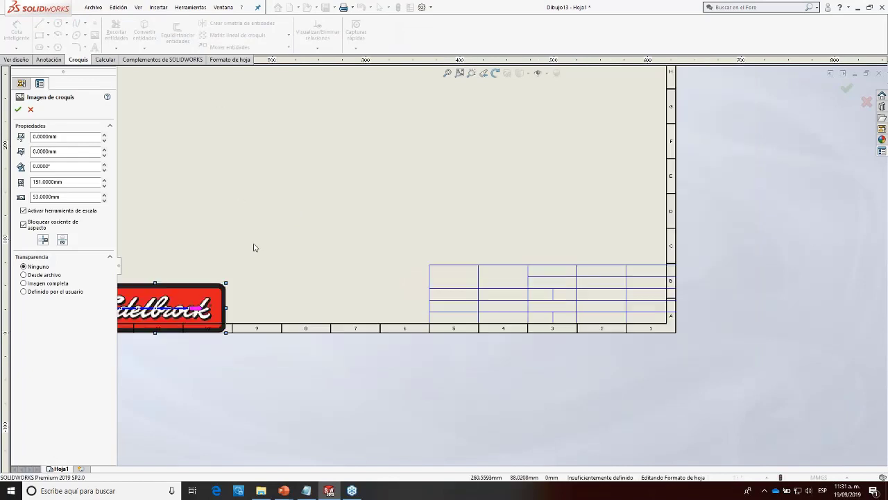
Step: Fit the Edelbrock logo into the title block's upper zone 5 cell with unlocked aspect ratio, about 53.8 by 25 mm, and accept it
{"action": "left_click_drag", "start_coordinate": [344, 292], "coordinate": [537, 250]}
{"action": "scroll", "coordinate": [619, 282], "scroll_direction": "down", "scroll_amount": 4}
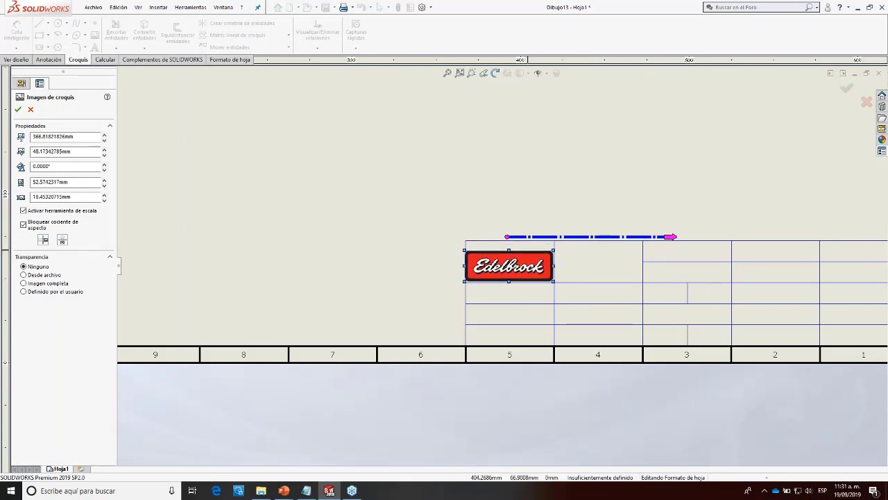
{"action": "mouse_move", "coordinate": [509, 246]}
{"action": "left_mouse_down"}
{"action": "mouse_move", "coordinate": [513, 231]}
{"action": "mouse_move", "coordinate": [507, 252]}
{"action": "mouse_move", "coordinate": [508, 242]}
{"action": "left_mouse_up"}
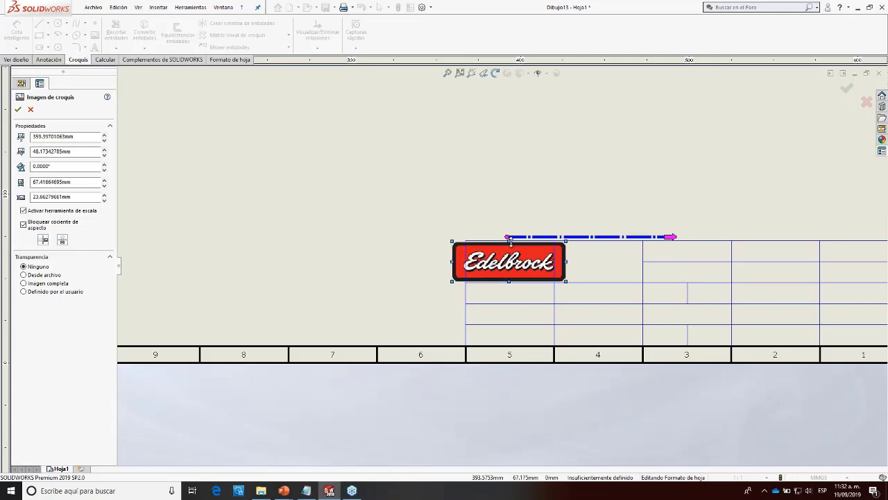
{"action": "mouse_move", "coordinate": [453, 239]}
{"action": "left_mouse_down"}
{"action": "mouse_move", "coordinate": [425, 231]}
{"action": "mouse_move", "coordinate": [444, 239]}
{"action": "left_mouse_up"}
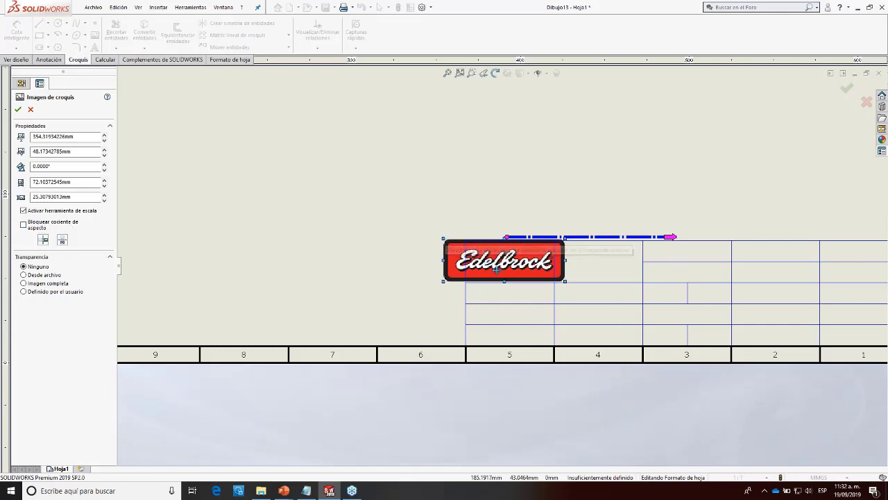
{"action": "left_click_drag", "start_coordinate": [496, 269], "coordinate": [519, 272]}
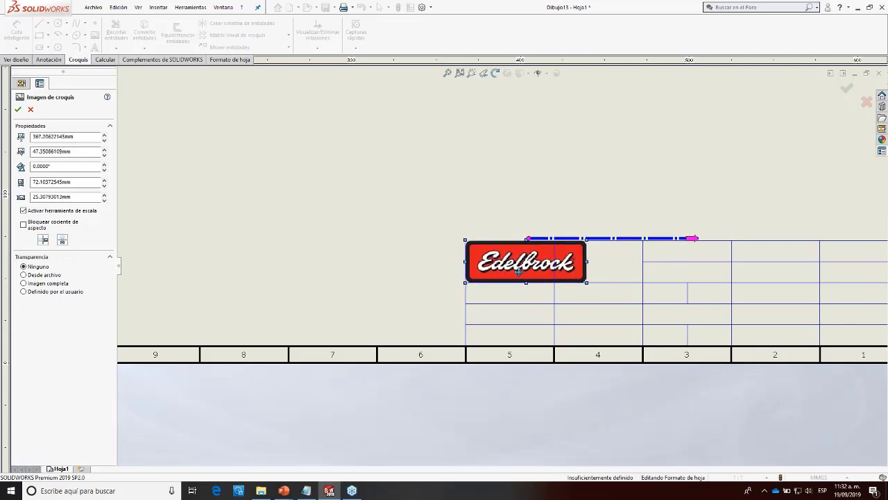
{"action": "left_click_drag", "start_coordinate": [587, 240], "coordinate": [509, 241]}
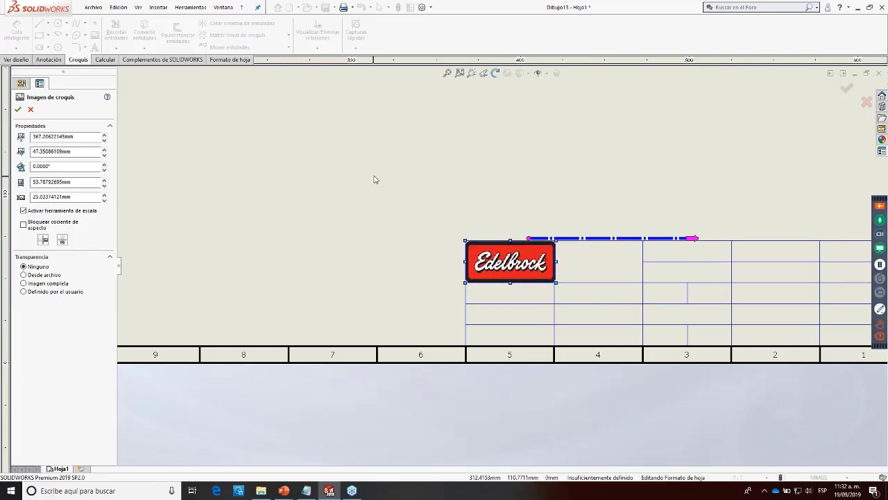
{"action": "left_click", "coordinate": [18, 110]}
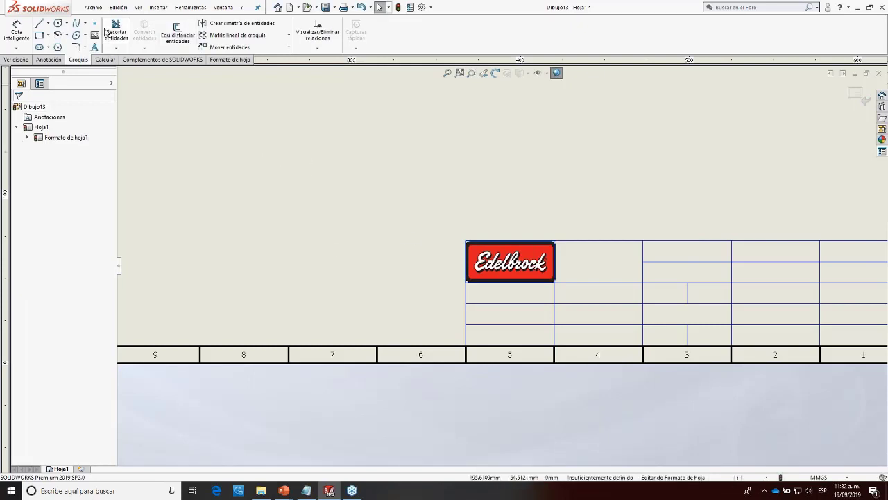
{"action": "right_click", "coordinate": [438, 37]}
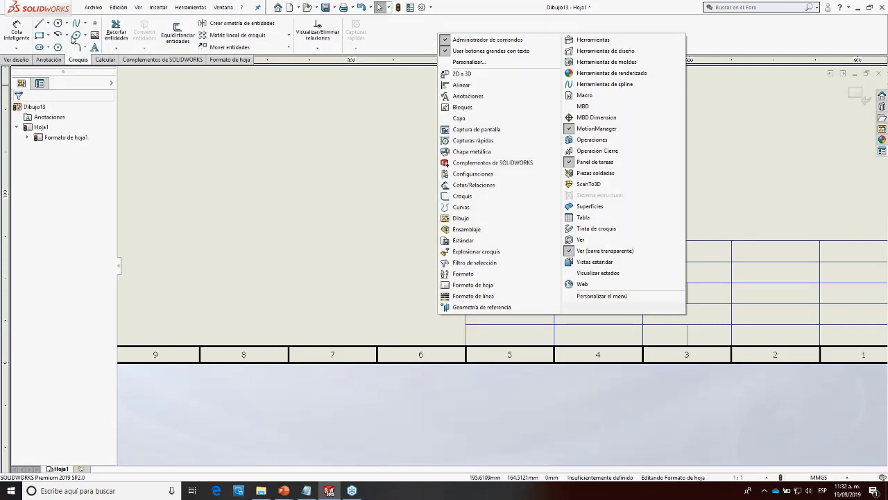
{"action": "right_click", "coordinate": [424, 36]}
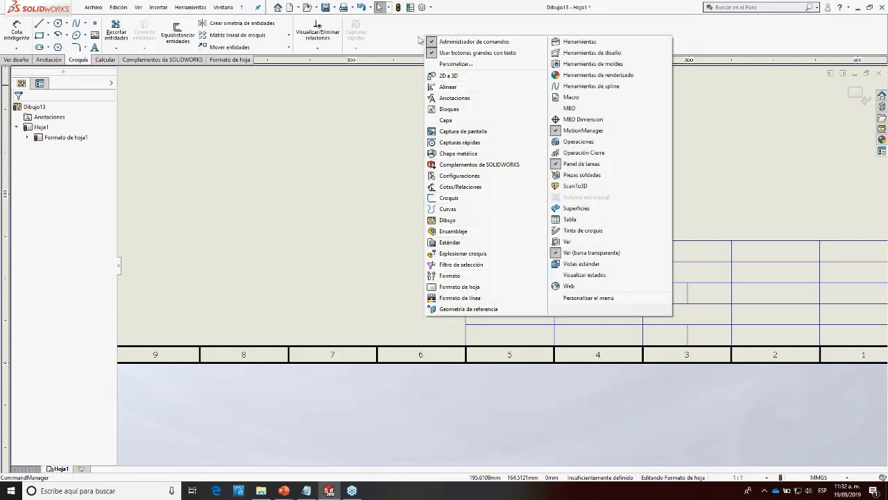
{"action": "left_click", "coordinate": [593, 299]}
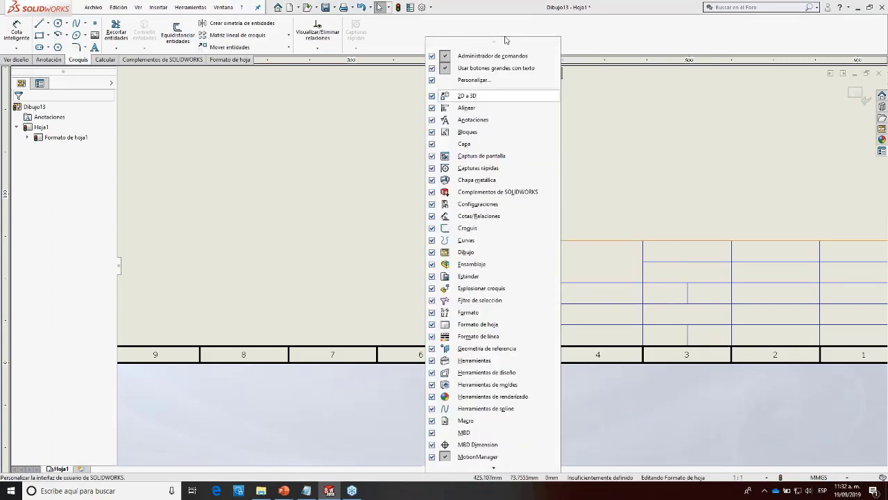
Step: Open the interface customization and list the commands of the Croquis category
{"action": "right_click", "coordinate": [522, 21]}
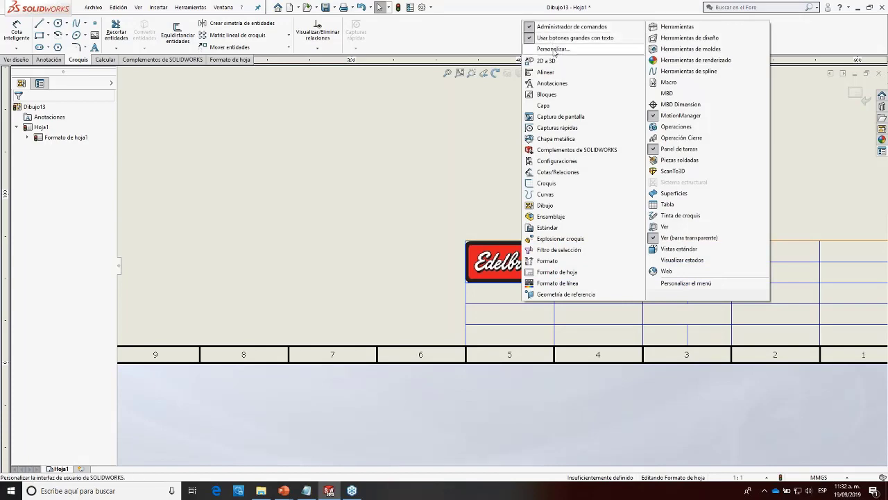
{"action": "left_click", "coordinate": [553, 48]}
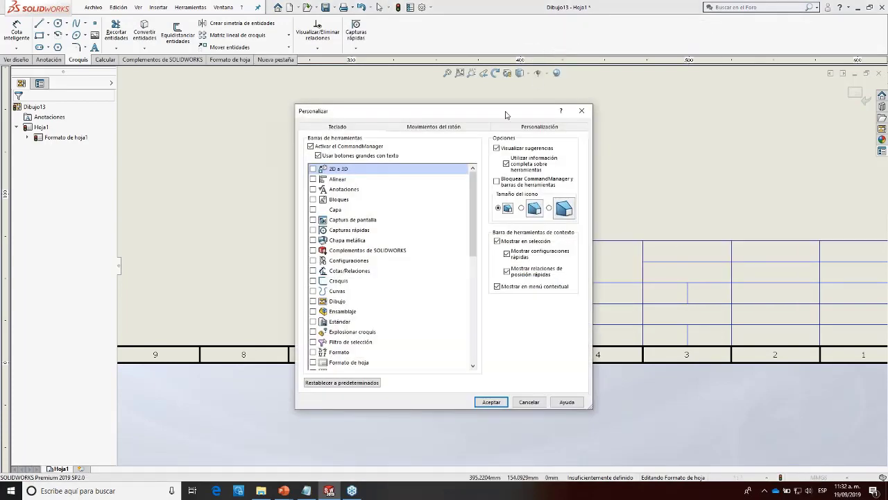
{"action": "left_click_drag", "start_coordinate": [506, 115], "coordinate": [511, 105]}
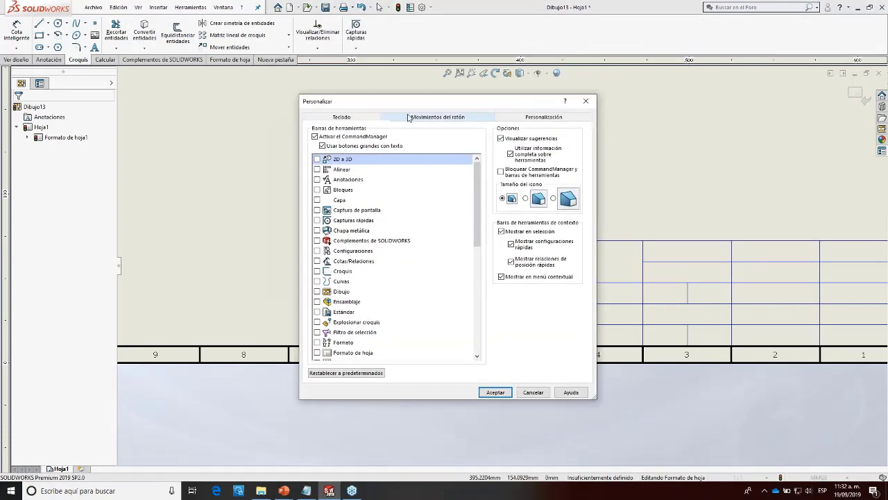
{"action": "left_click", "coordinate": [430, 123]}
{"action": "left_click", "coordinate": [530, 118]}
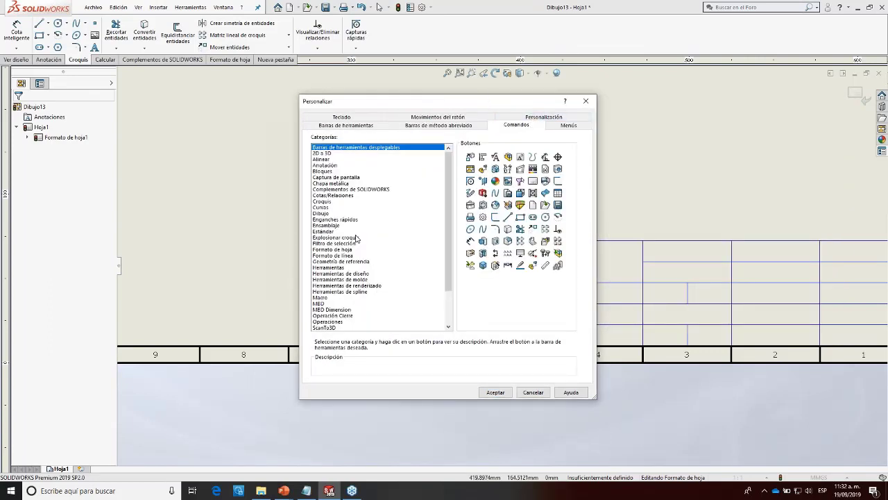
{"action": "left_click", "coordinate": [440, 126]}
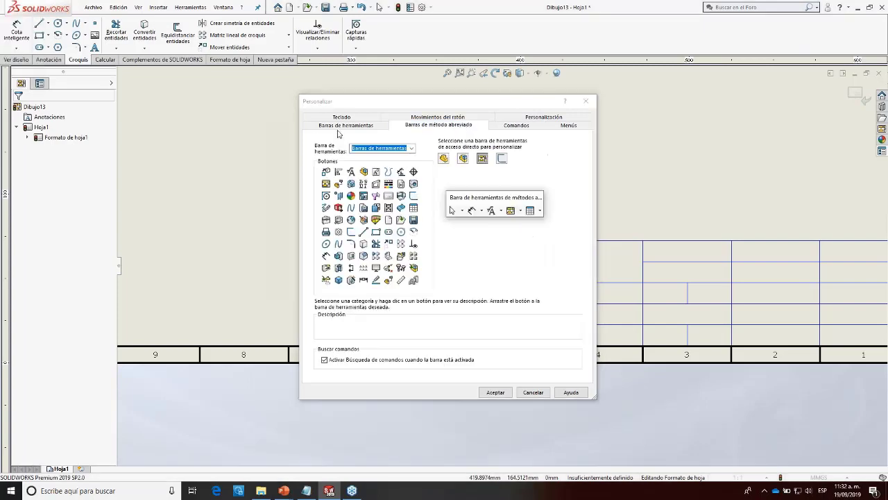
{"action": "left_click", "coordinate": [347, 126]}
{"action": "left_click", "coordinate": [505, 127]}
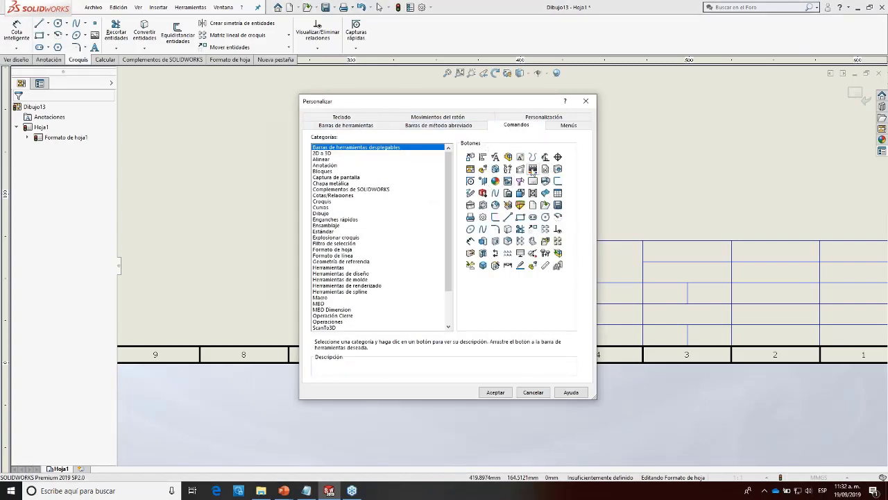
{"action": "left_click", "coordinate": [326, 201]}
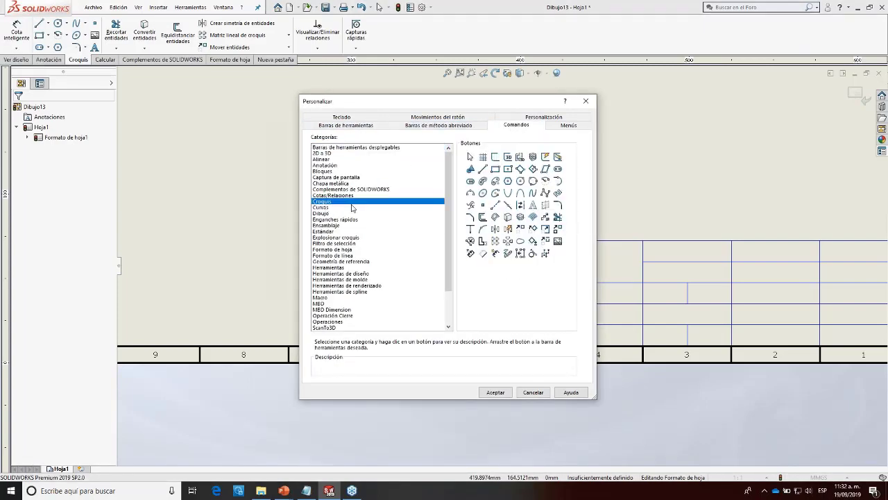
Step: Add the "Imagen para croquis" command after Capturas rápidas among the sketch commands and close the customization
{"action": "left_click", "coordinate": [557, 240]}
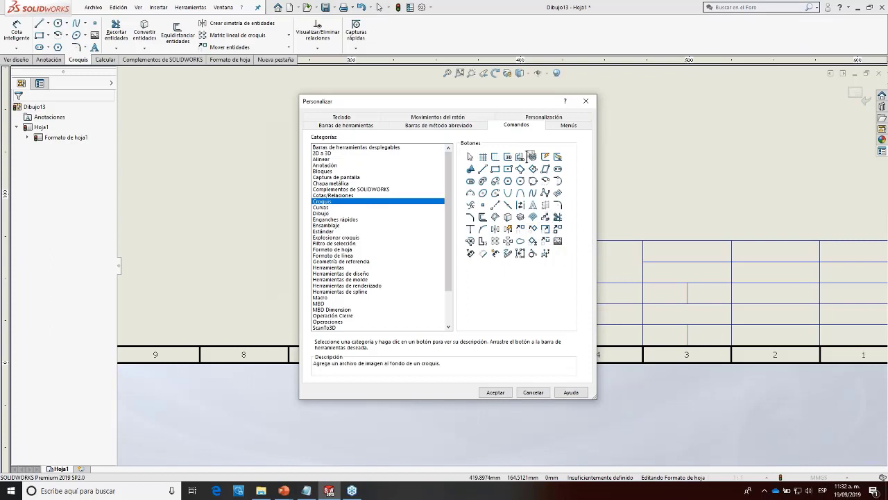
{"action": "left_click_drag", "start_coordinate": [442, 39], "coordinate": [442, 38]}
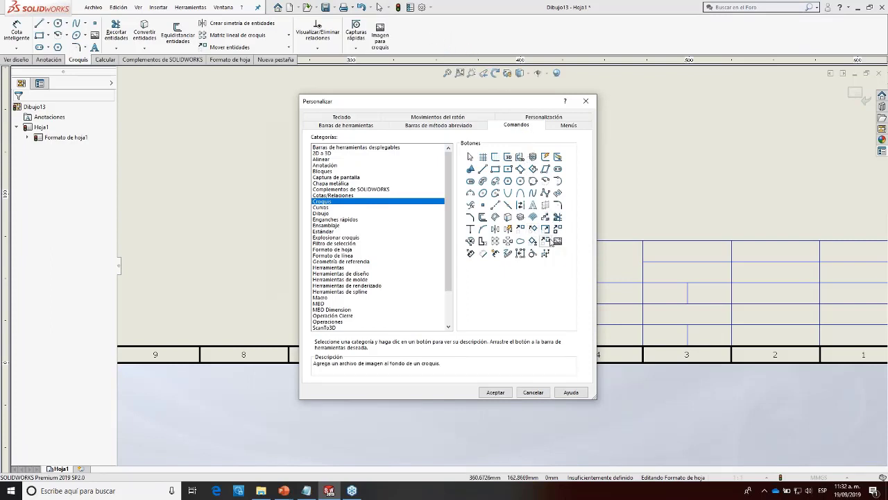
{"action": "left_click_drag", "start_coordinate": [557, 229], "coordinate": [383, 53]}
{"action": "left_click_drag", "start_coordinate": [271, 91], "coordinate": [223, 109]}
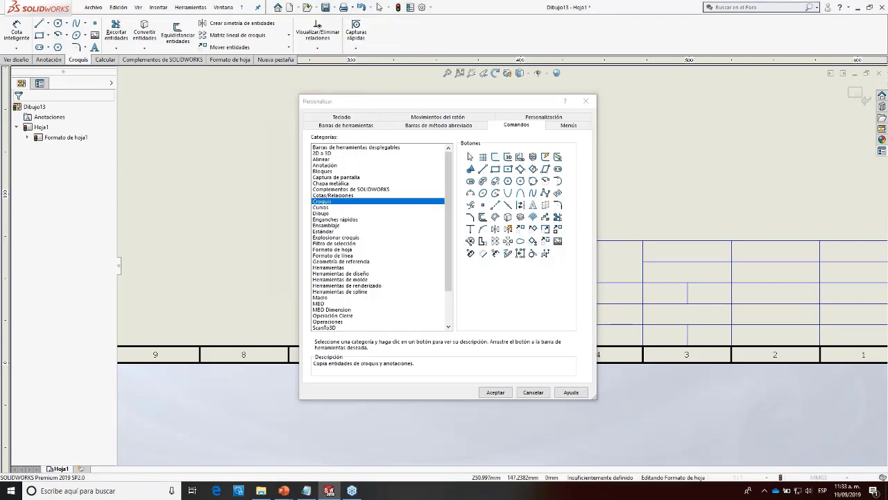
{"action": "left_click_drag", "start_coordinate": [556, 242], "coordinate": [409, 41]}
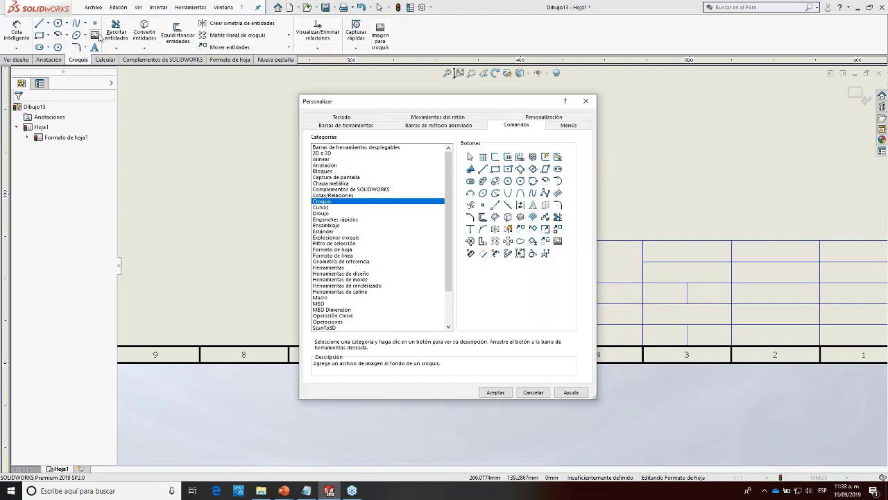
{"action": "left_click", "coordinate": [588, 102]}
Step: Insert the Ford logo image s-l400.jpg as a sketch picture
{"action": "left_click", "coordinate": [380, 38]}
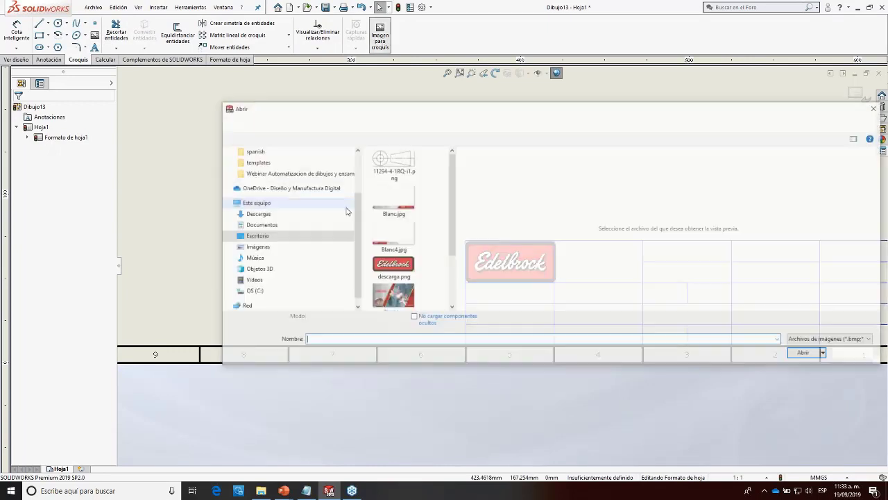
{"action": "left_click_drag", "start_coordinate": [452, 232], "coordinate": [442, 299]}
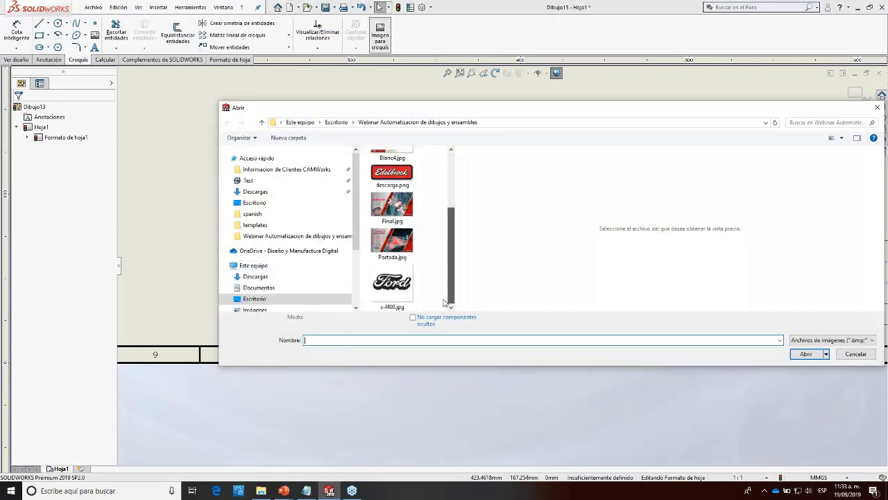
{"action": "left_click", "coordinate": [392, 282]}
{"action": "left_click", "coordinate": [799, 352]}
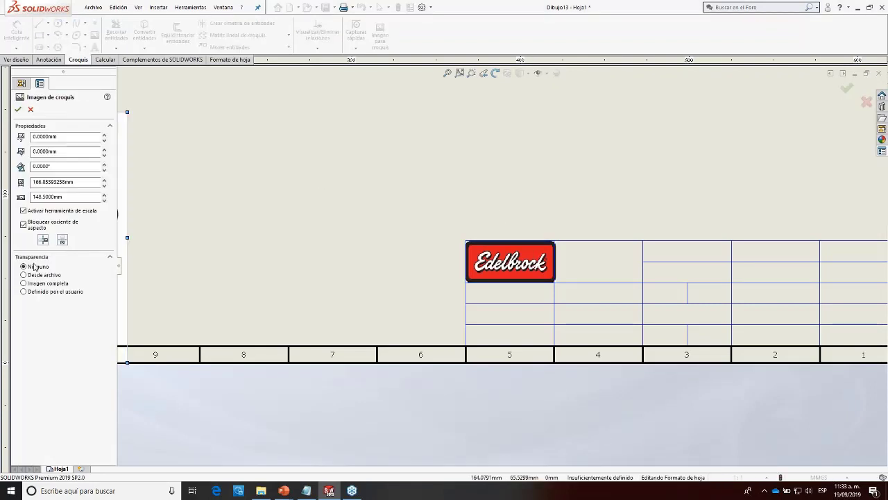
Step: Move the Ford logo into the title block's upper zone 4 cell and scale it to about 50.7 by 45.1 mm
{"action": "scroll", "coordinate": [303, 266], "scroll_direction": "up", "scroll_amount": 2}
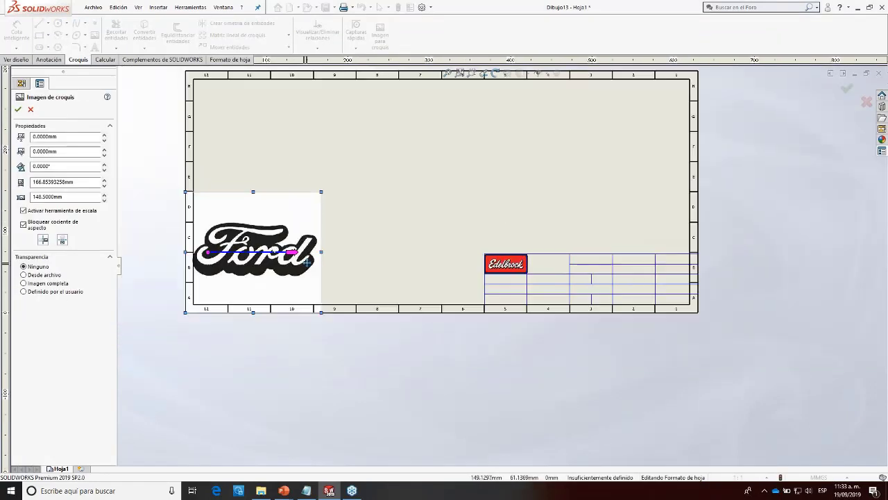
{"action": "left_click_drag", "start_coordinate": [302, 227], "coordinate": [645, 186]}
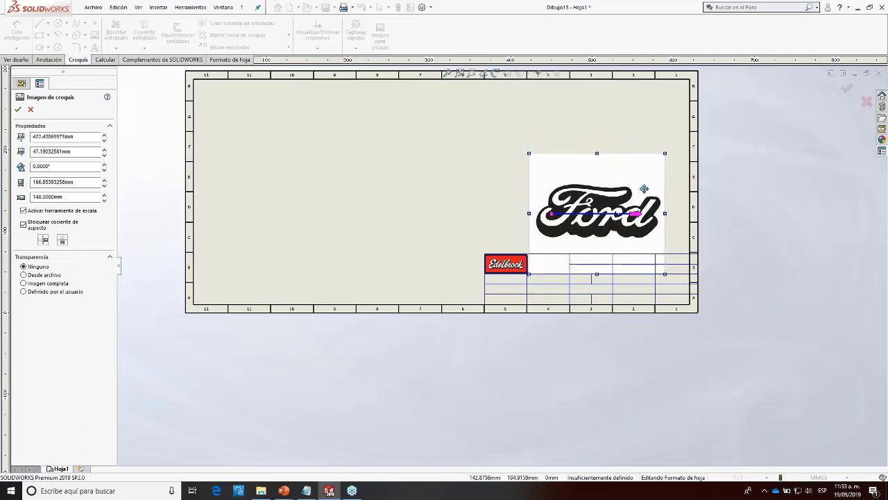
{"action": "mouse_move", "coordinate": [664, 152]}
{"action": "left_mouse_down"}
{"action": "mouse_move", "coordinate": [580, 221]}
{"action": "mouse_move", "coordinate": [558, 260]}
{"action": "left_mouse_up"}
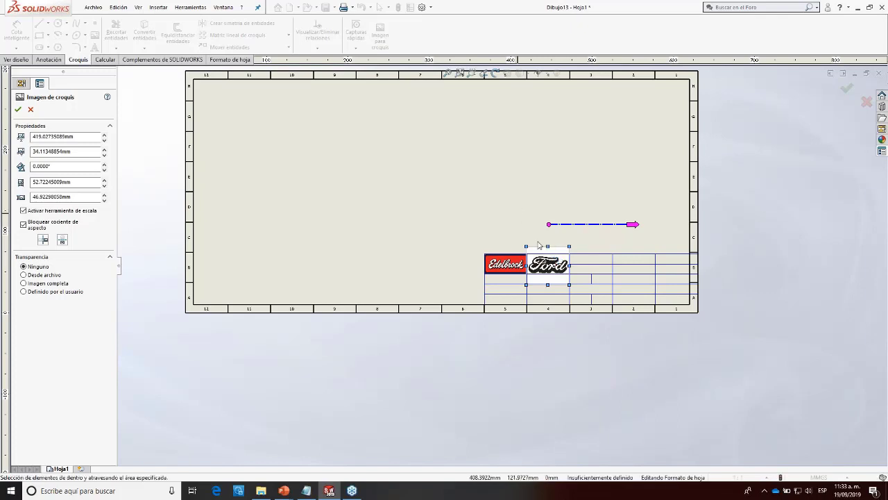
{"action": "scroll", "coordinate": [590, 277], "scroll_direction": "down", "scroll_amount": 3}
{"action": "left_click_drag", "start_coordinate": [551, 221], "coordinate": [548, 226]}
{"action": "left_click_drag", "start_coordinate": [532, 255], "coordinate": [533, 252]}
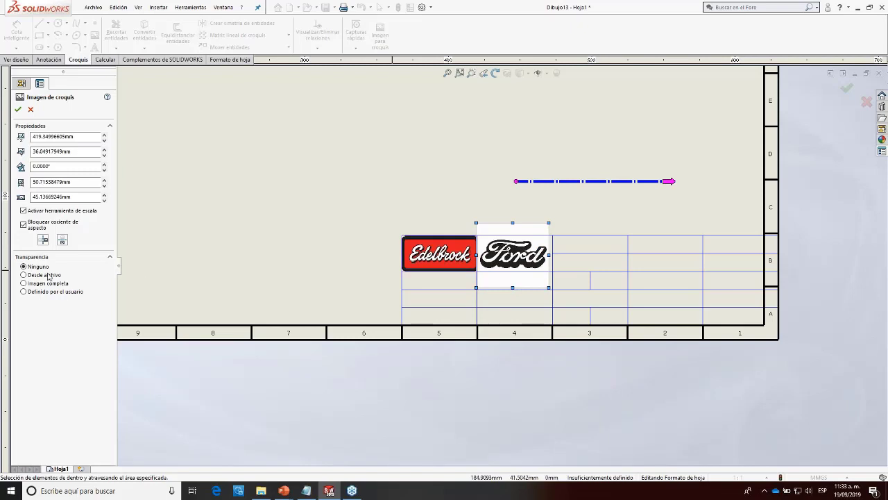
Step: Make the Ford logo's white background fully transparent with user-defined transparency and accept the picture
{"action": "left_click", "coordinate": [25, 292]}
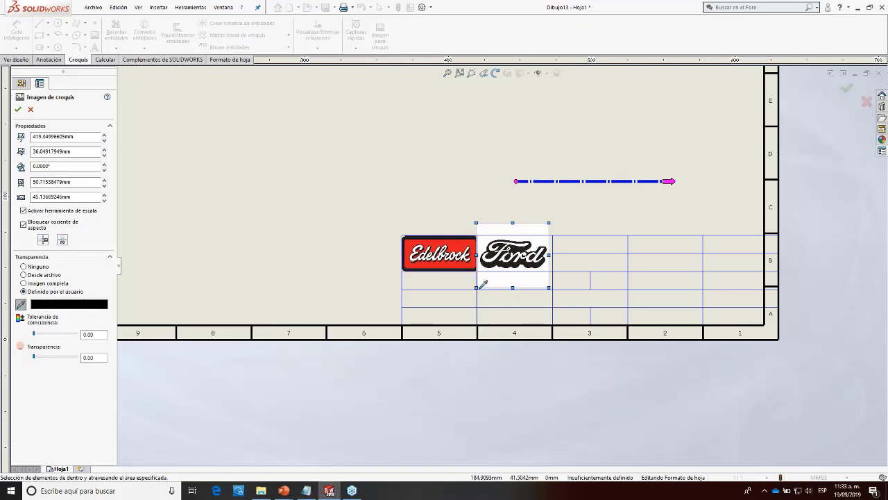
{"action": "scroll", "coordinate": [484, 284], "scroll_direction": "down", "scroll_amount": 3}
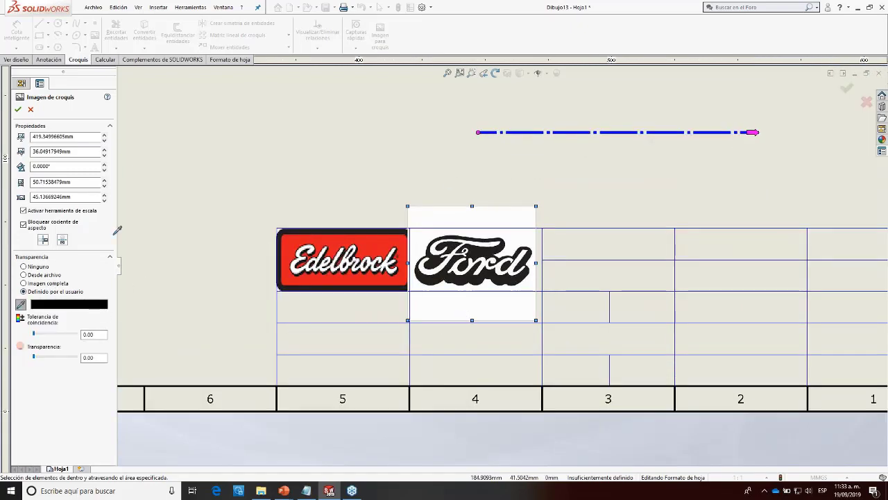
{"action": "left_click", "coordinate": [43, 305]}
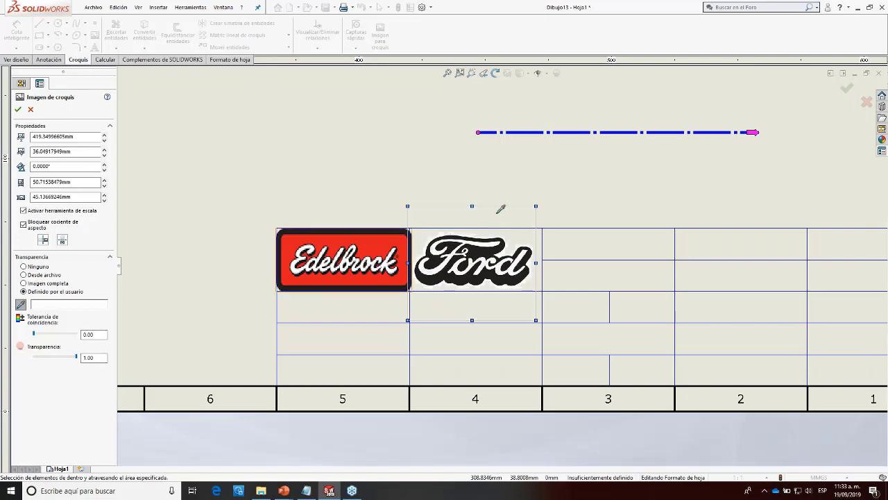
{"action": "left_click", "coordinate": [18, 109]}
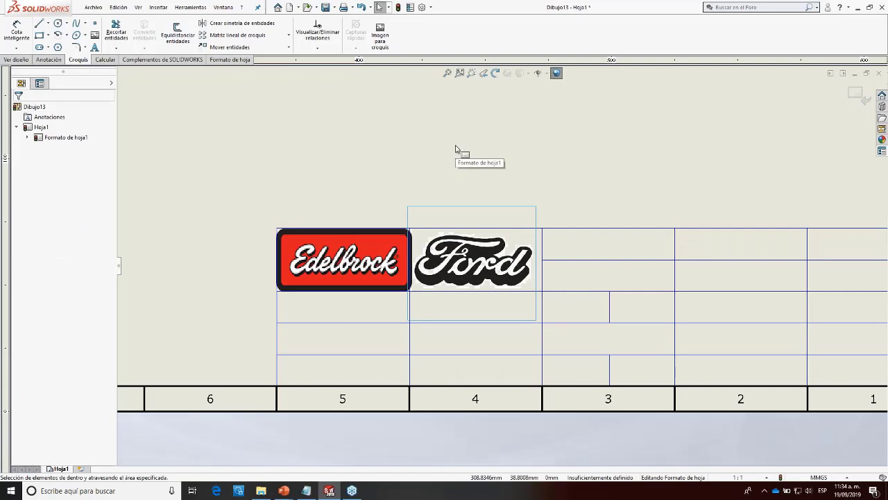
Step: Insert the projection symbol image 11294-4-1RQ-i1.png as a sketch picture
{"action": "left_click", "coordinate": [455, 150]}
{"action": "left_click", "coordinate": [380, 35]}
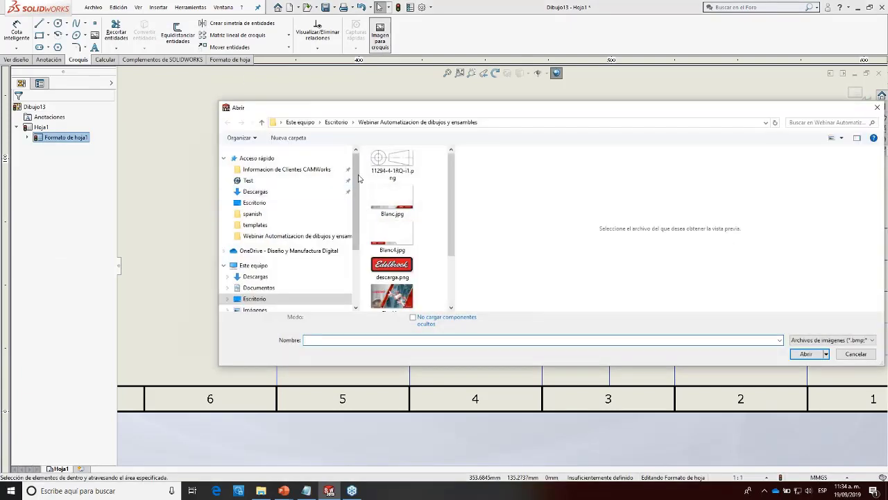
{"action": "left_click", "coordinate": [392, 163]}
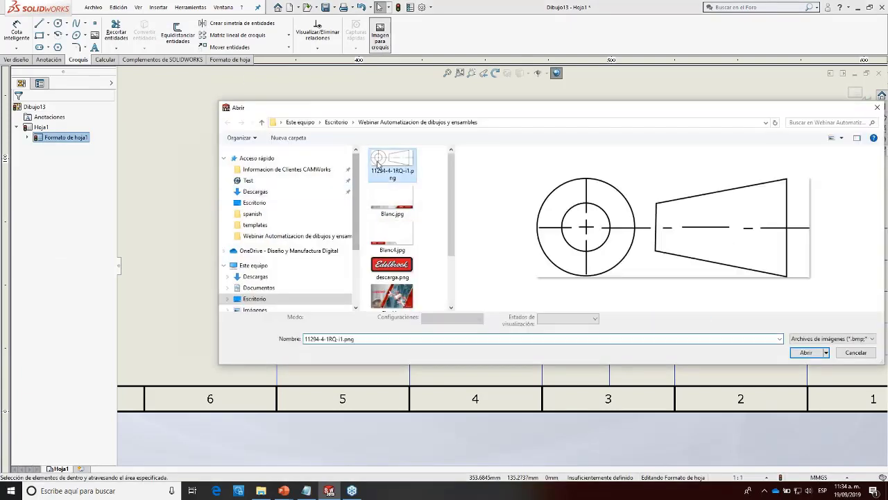
{"action": "left_click", "coordinate": [805, 352]}
{"action": "key", "text": "f"}
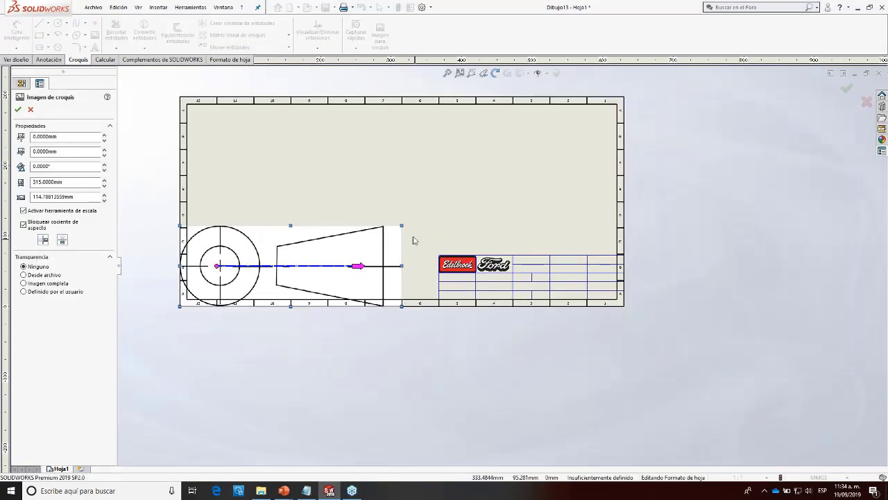
Step: Scale the projection symbol to about 34.3 by 12.5 mm and place it in the title block's upper zone 3 cell
{"action": "mouse_move", "coordinate": [402, 225]}
{"action": "left_mouse_down"}
{"action": "mouse_move", "coordinate": [239, 285]}
{"action": "mouse_move", "coordinate": [575, 229]}
{"action": "mouse_move", "coordinate": [557, 227]}
{"action": "mouse_move", "coordinate": [527, 305]}
{"action": "mouse_move", "coordinate": [525, 298]}
{"action": "left_mouse_up"}
{"action": "scroll", "coordinate": [555, 223], "scroll_direction": "down", "scroll_amount": 5}
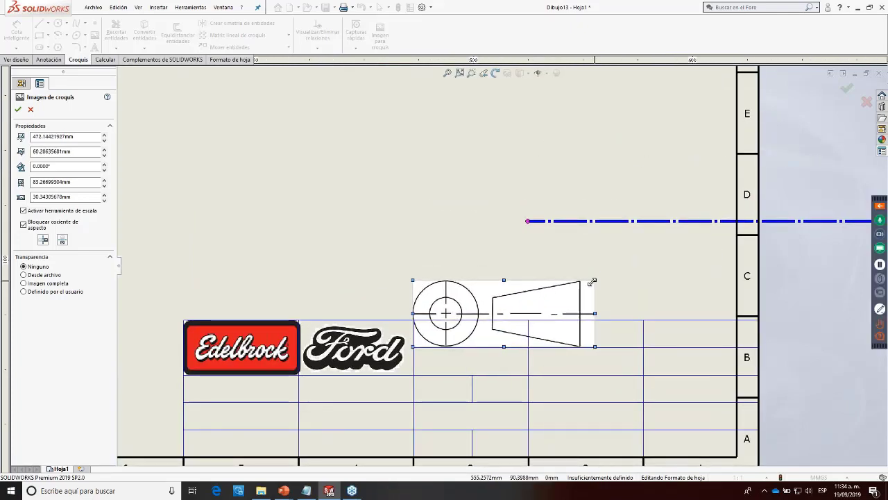
{"action": "mouse_move", "coordinate": [594, 280]}
{"action": "left_mouse_down"}
{"action": "mouse_move", "coordinate": [505, 312]}
{"action": "mouse_move", "coordinate": [488, 336]}
{"action": "left_mouse_up"}
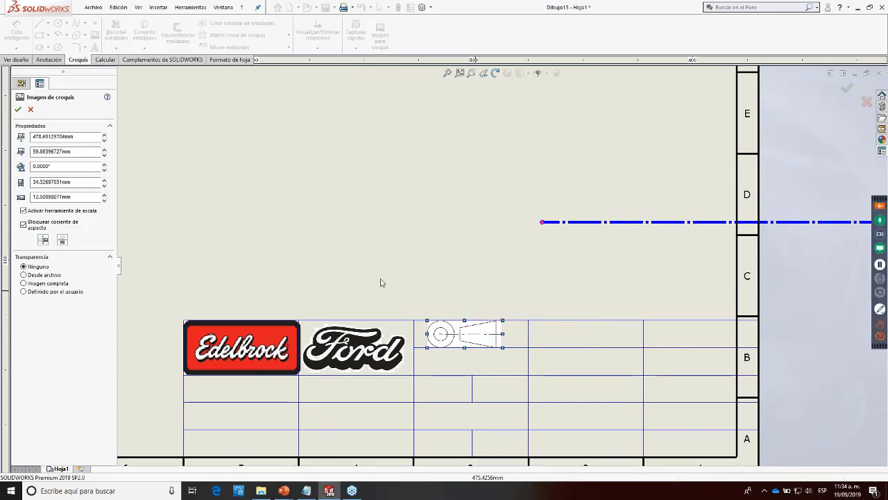
Step: Make the projection symbol's white background transparent with user-defined transparency and accept the picture
{"action": "left_click", "coordinate": [60, 292]}
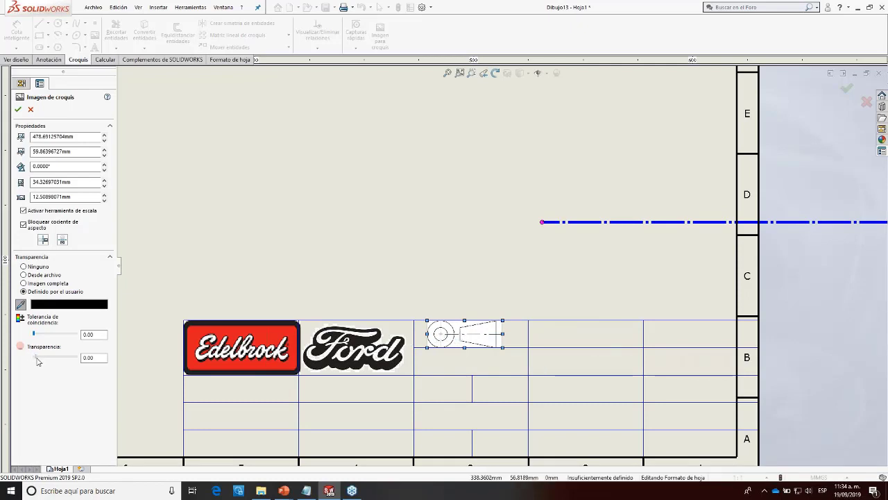
{"action": "left_click", "coordinate": [463, 341]}
{"action": "key", "text": "Return"}
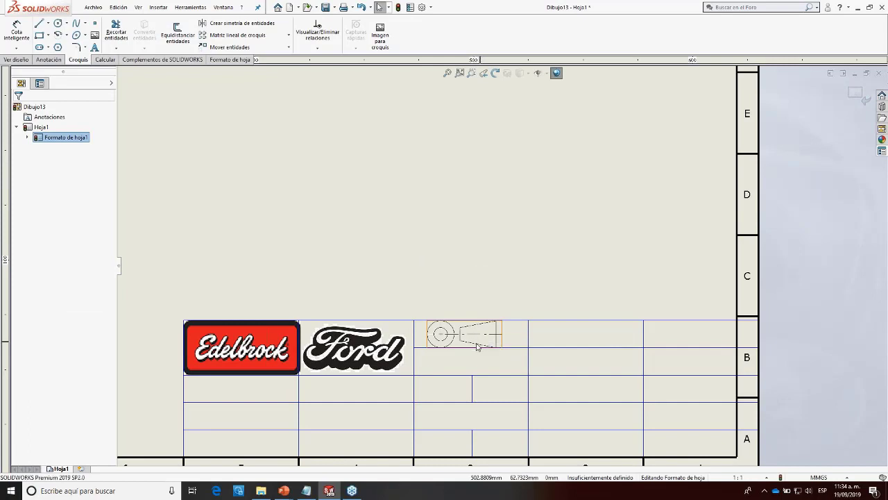
Step: Place a blank note without a leader in the zone 5 cell directly beneath the Edelbrock logo
{"action": "scroll", "coordinate": [478, 344], "scroll_direction": "up", "scroll_amount": 2}
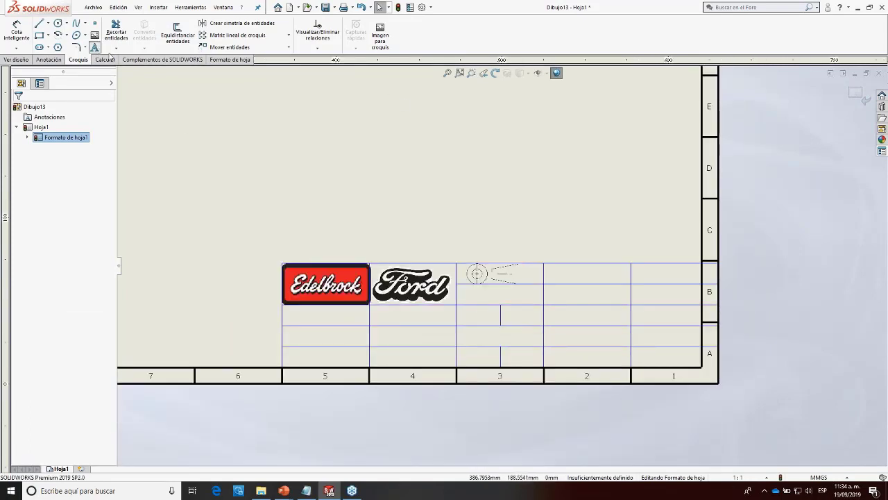
{"action": "left_click", "coordinate": [95, 48]}
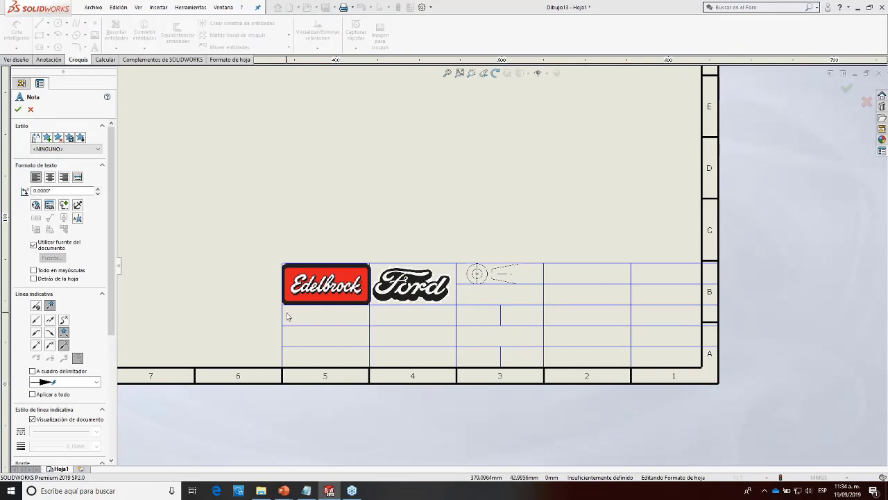
{"action": "left_click", "coordinate": [31, 110]}
{"action": "left_click", "coordinate": [37, 307]}
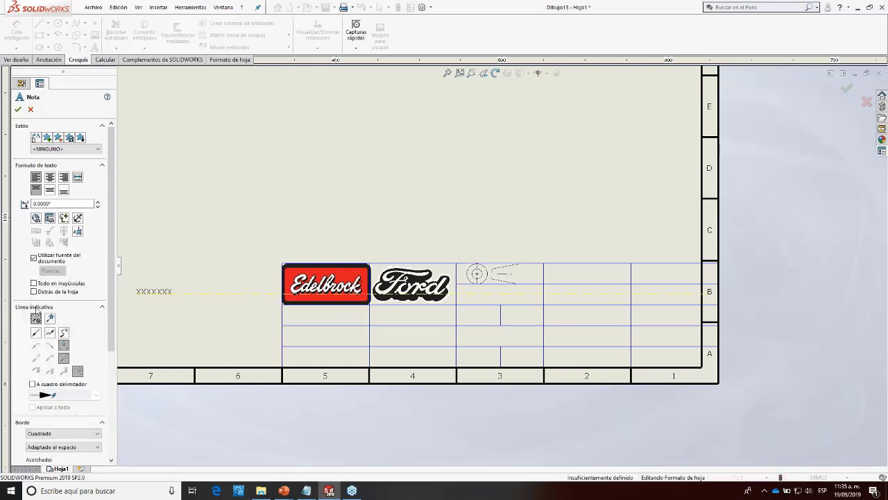
{"action": "left_click", "coordinate": [285, 309]}
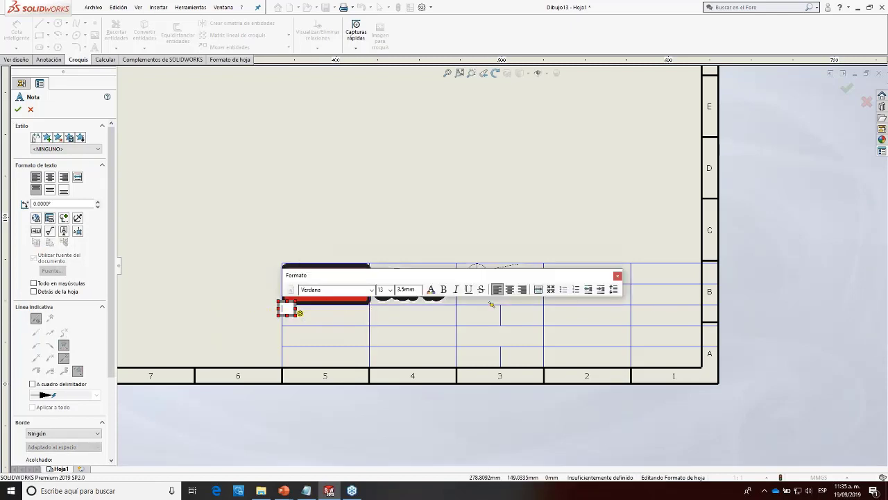
{"action": "left_click", "coordinate": [390, 325]}
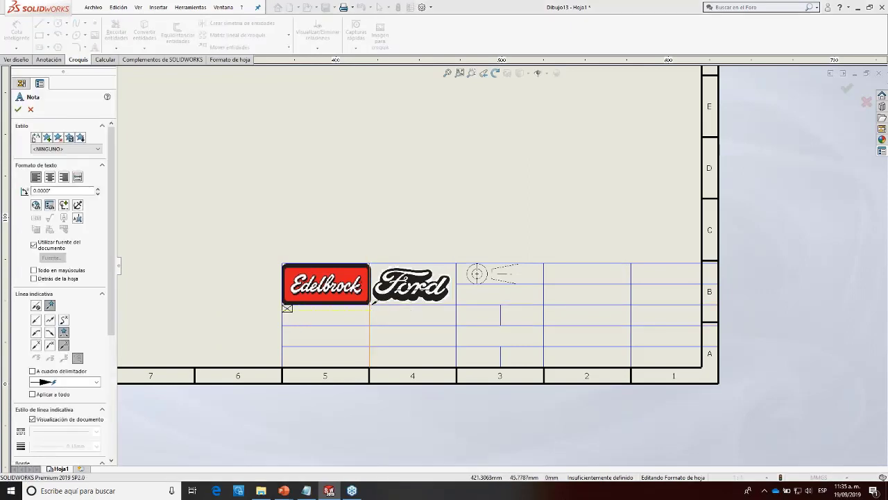
Step: Place blank notes in the zone 4 cell beneath the Ford logo and the zone 3 cell beside it, and finish the Note command
{"action": "left_click", "coordinate": [425, 353]}
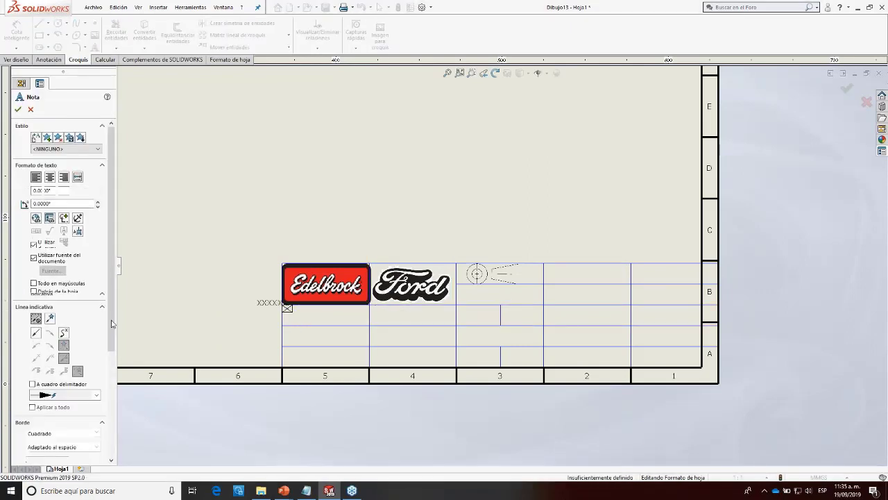
{"action": "left_click", "coordinate": [371, 306]}
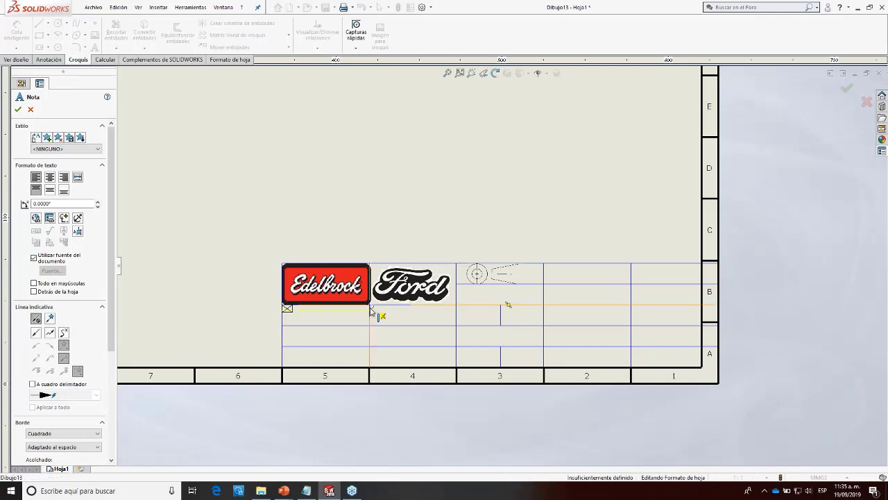
{"action": "left_click", "coordinate": [390, 211]}
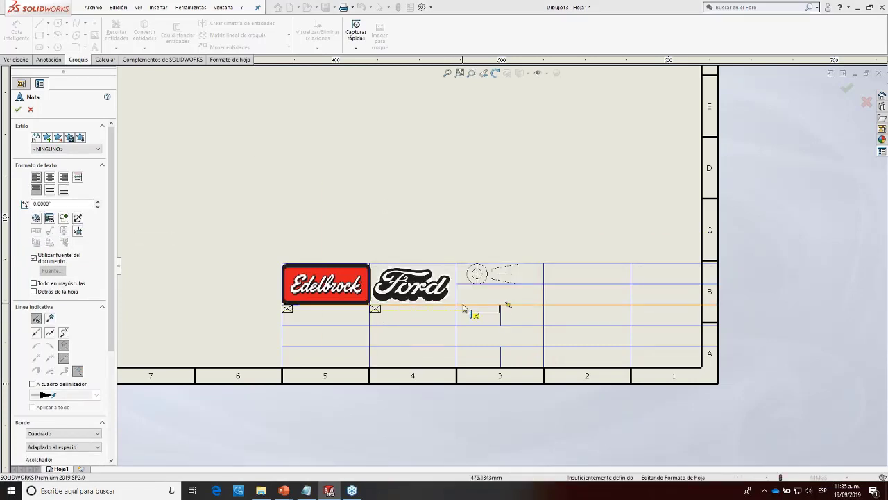
{"action": "left_click", "coordinate": [458, 305]}
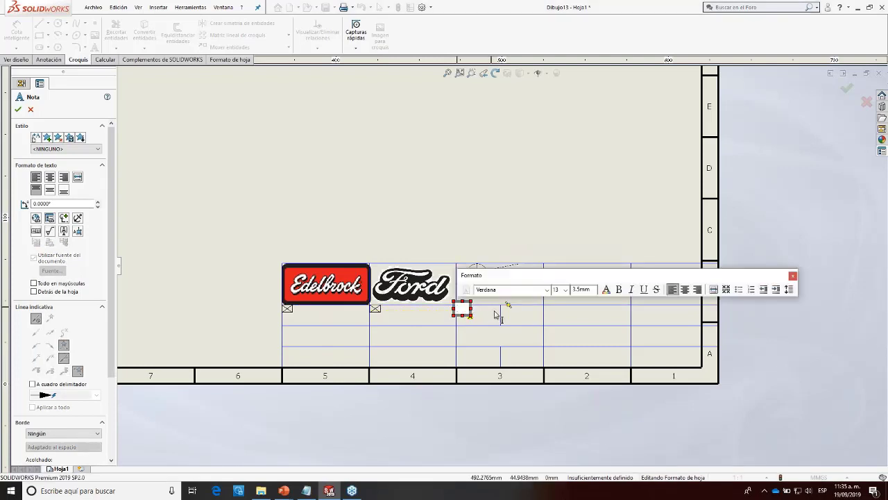
{"action": "left_click", "coordinate": [527, 168]}
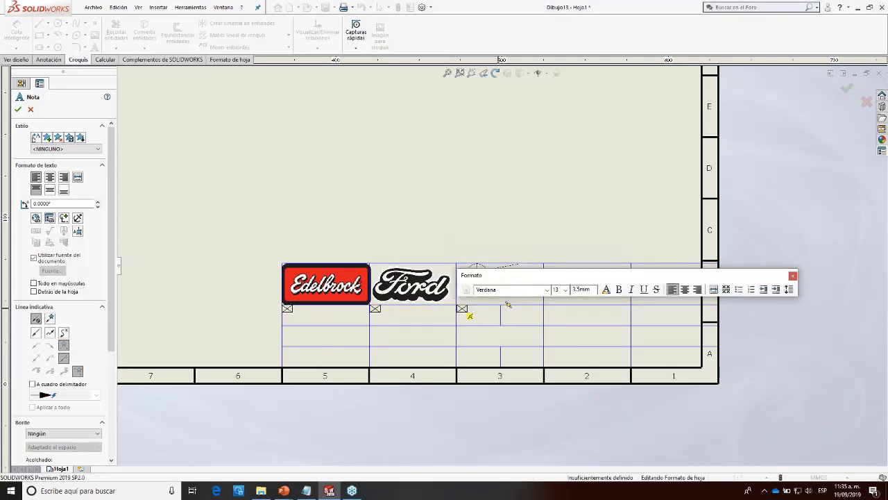
{"action": "left_click", "coordinate": [19, 111]}
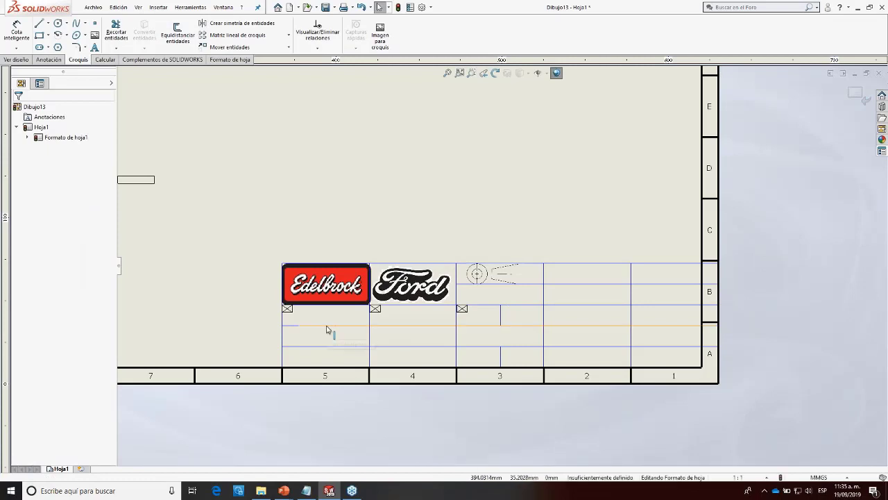
Step: Copy the blank note beneath the Edelbrock logo and paste it into the two lower zone 5 cells
{"action": "left_click", "coordinate": [138, 184]}
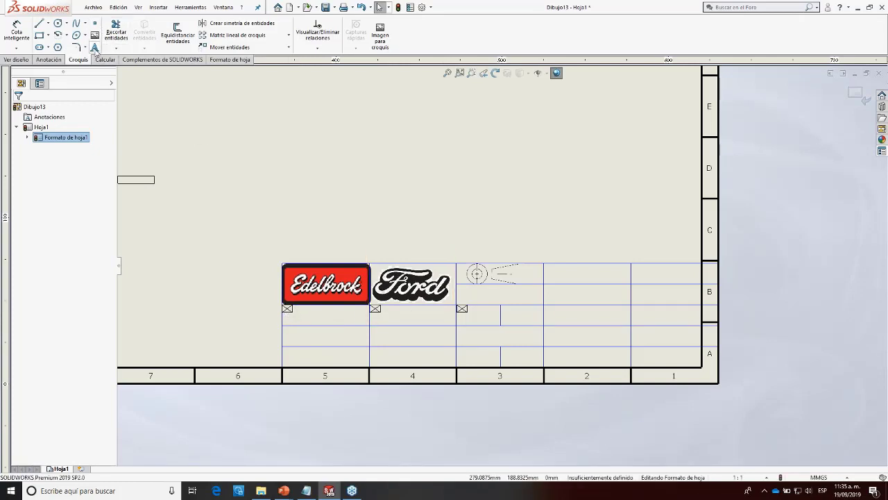
{"action": "left_click", "coordinate": [288, 310]}
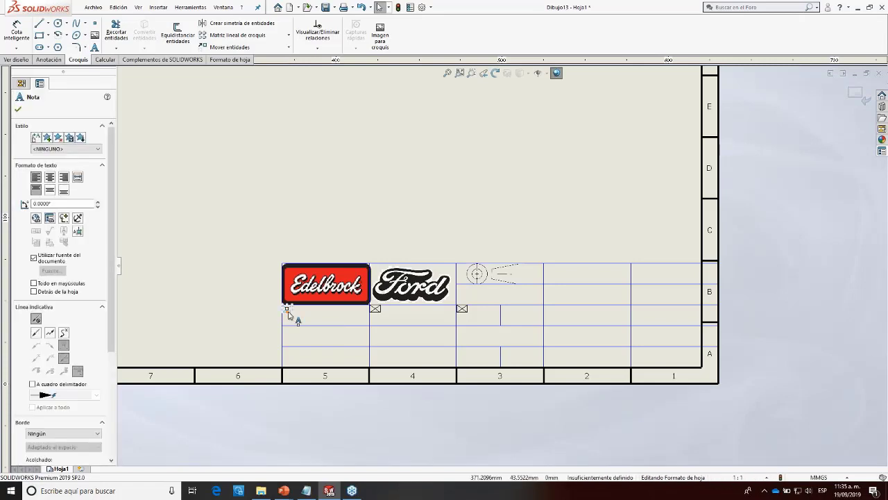
{"action": "left_click", "coordinate": [322, 339]}
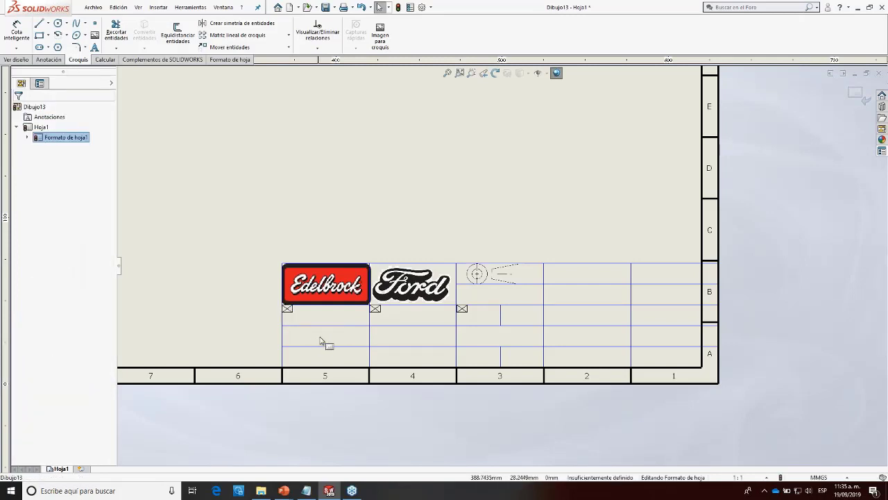
{"action": "left_click", "coordinate": [324, 336]}
{"action": "left_click", "coordinate": [287, 355]}
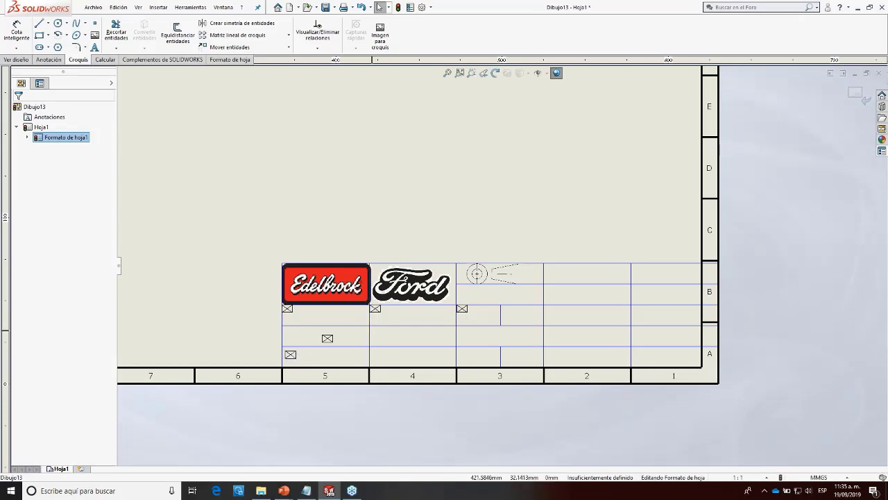
Step: Paste copies of the blank note into the two lower cells of zones 4 and 3, and clear the selection
{"action": "left_click", "coordinate": [376, 335]}
{"action": "left_click", "coordinate": [378, 354]}
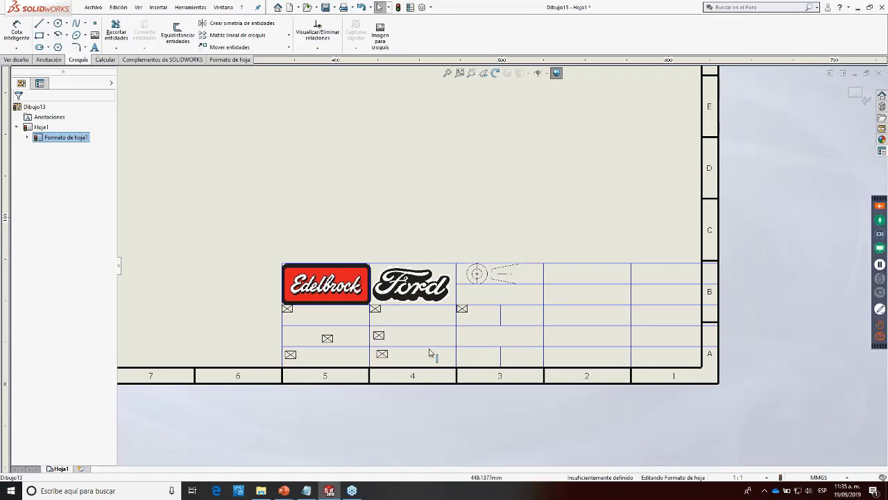
{"action": "left_click", "coordinate": [461, 333]}
{"action": "key", "text": "ctrl+v"}
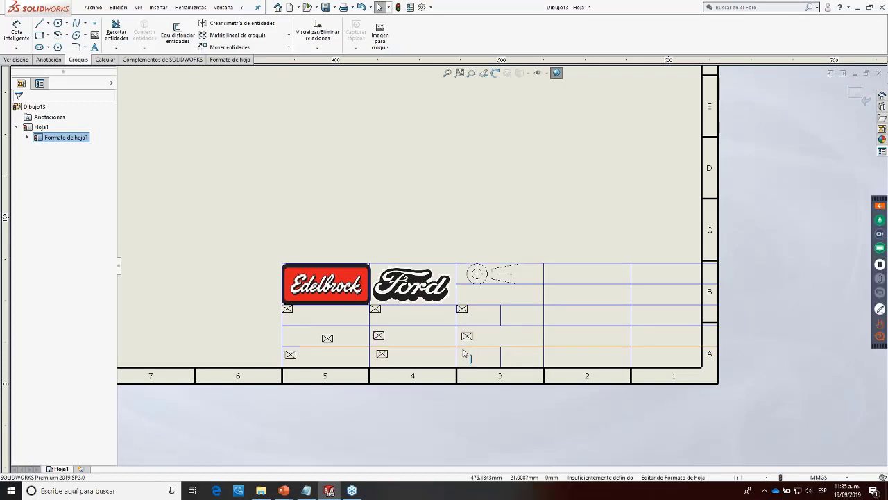
{"action": "left_click", "coordinate": [463, 348]}
{"action": "key", "text": "ctrl+v"}
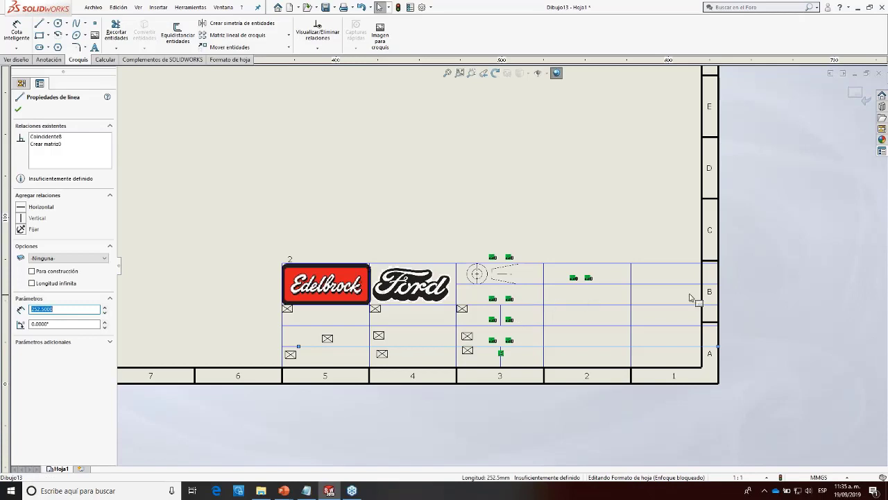
{"action": "key", "text": "Escape"}
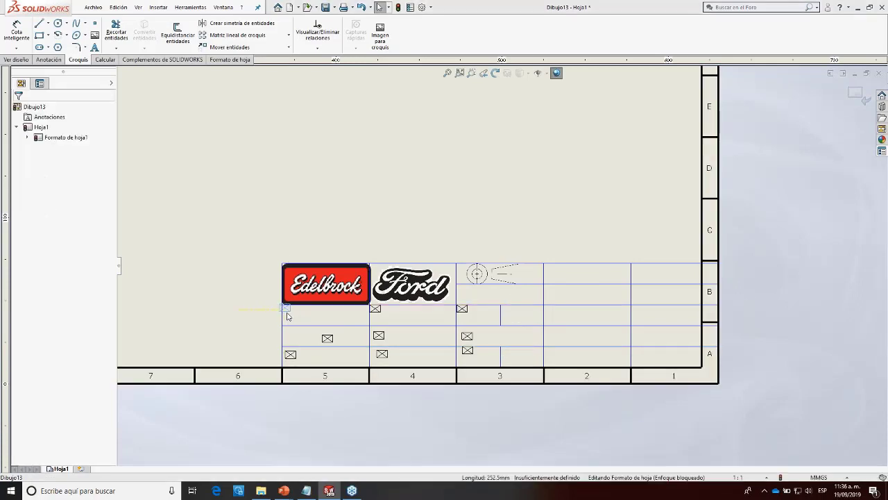
Step: Adjust the blank note beneath the Edelbrock logo to the upper-left corner of its cell and fill it with "Company"
{"action": "left_click_drag", "start_coordinate": [290, 315], "coordinate": [285, 315]}
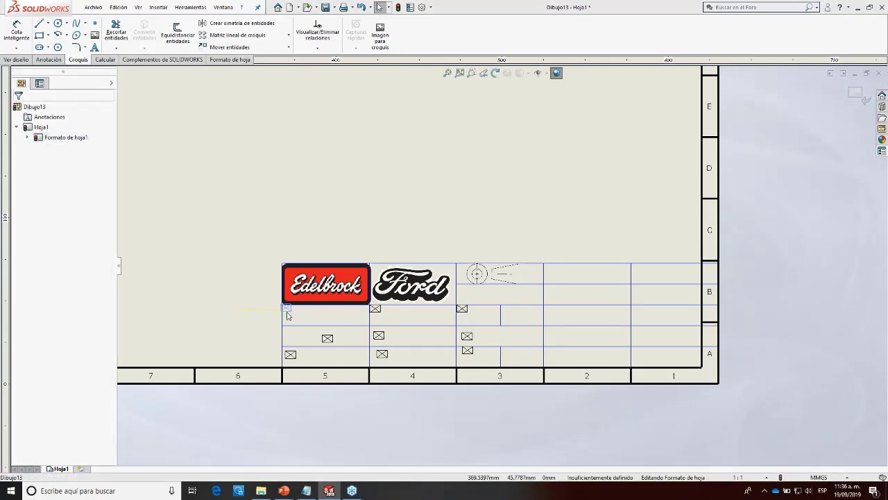
{"action": "left_click_drag", "start_coordinate": [288, 316], "coordinate": [288, 317]}
{"action": "left_click", "coordinate": [287, 313]}
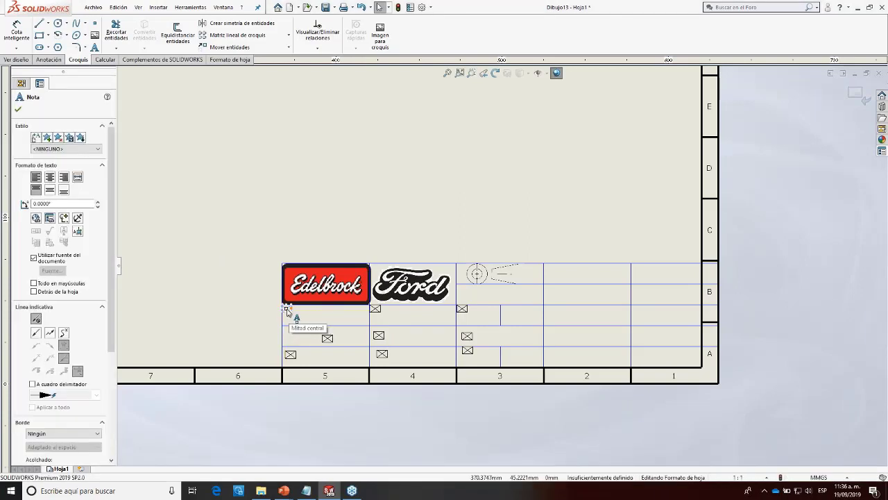
{"action": "left_click", "coordinate": [288, 308]}
{"action": "type", "text": "Compañía"}
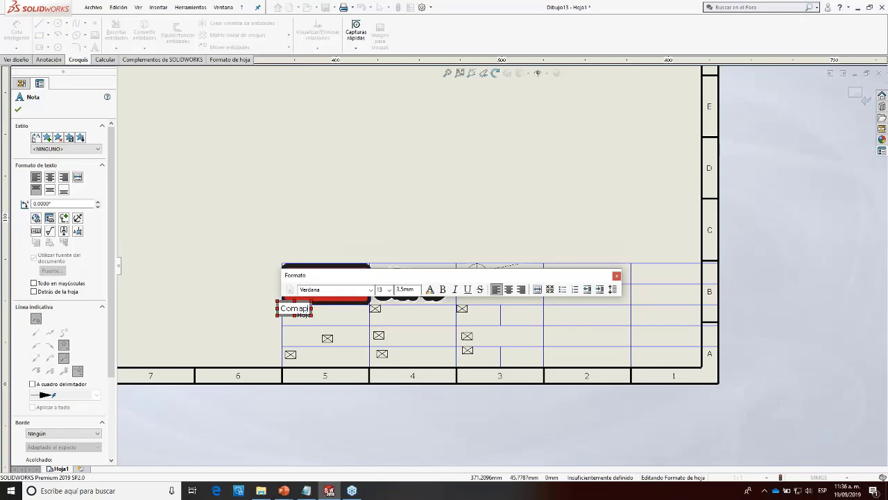
{"action": "type", "text": "ny"}
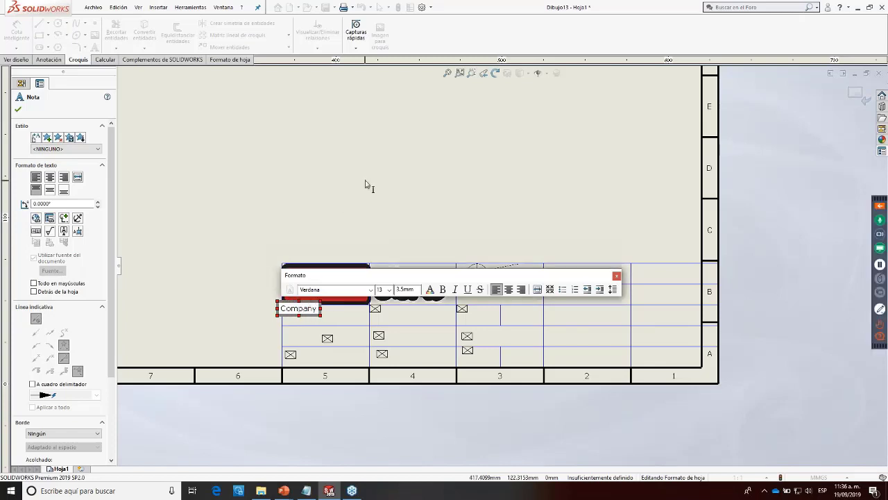
{"action": "left_click", "coordinate": [366, 186]}
Step: Fill the blank note beneath the Ford logo with the label "Customer"
{"action": "left_click", "coordinate": [375, 309]}
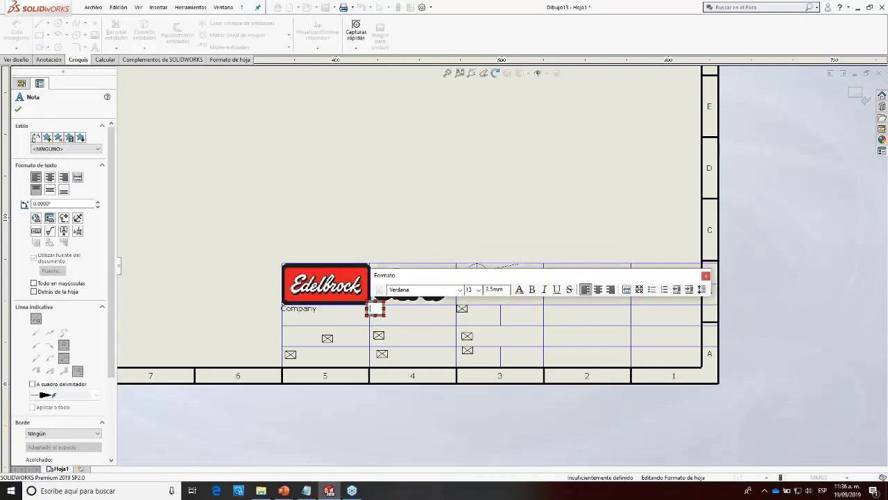
{"action": "type", "text": "Customer"}
{"action": "left_click", "coordinate": [327, 338]}
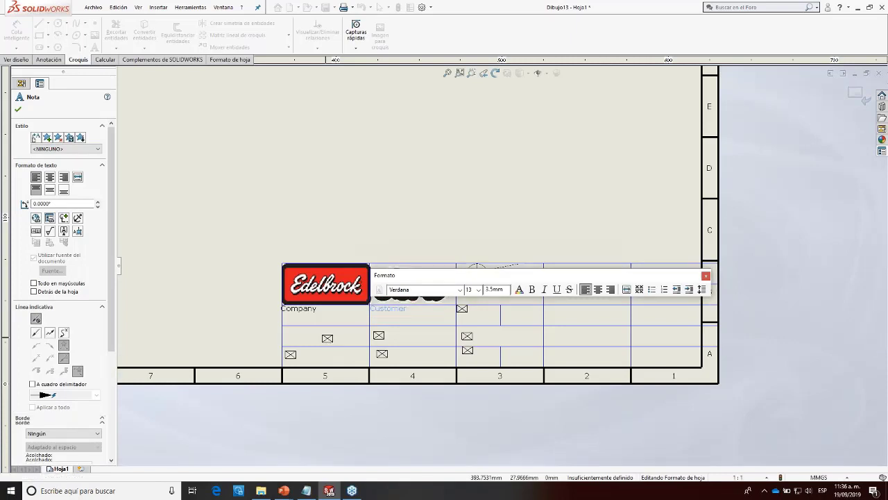
Step: Enter "Model" in the middle zone 5 note and move it to the left side of its cell beneath Company
{"action": "left_click", "coordinate": [327, 338]}
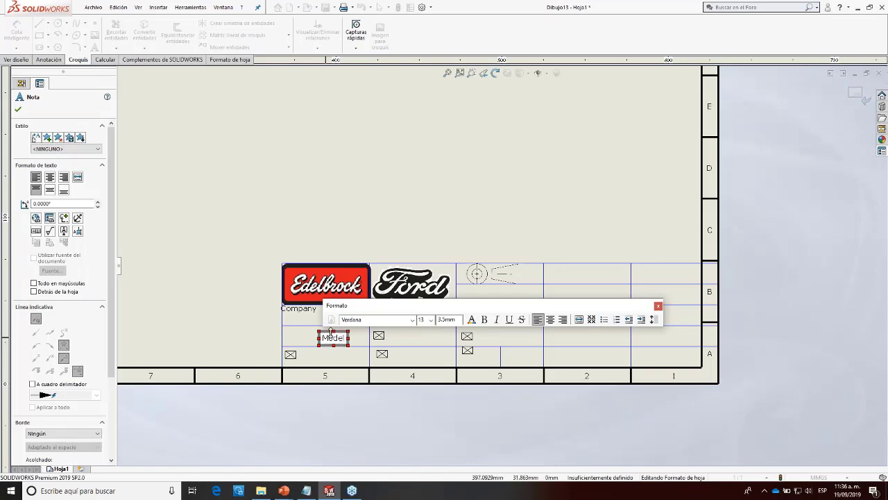
{"action": "left_click", "coordinate": [391, 138]}
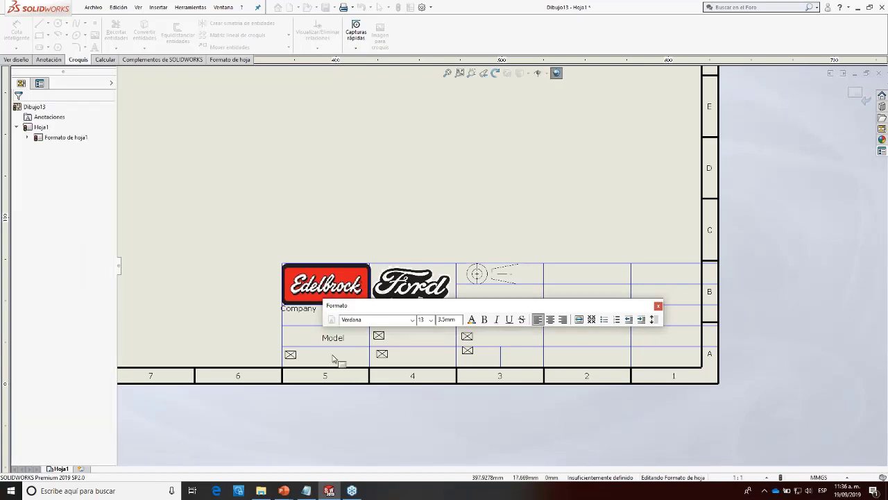
{"action": "left_click", "coordinate": [299, 334]}
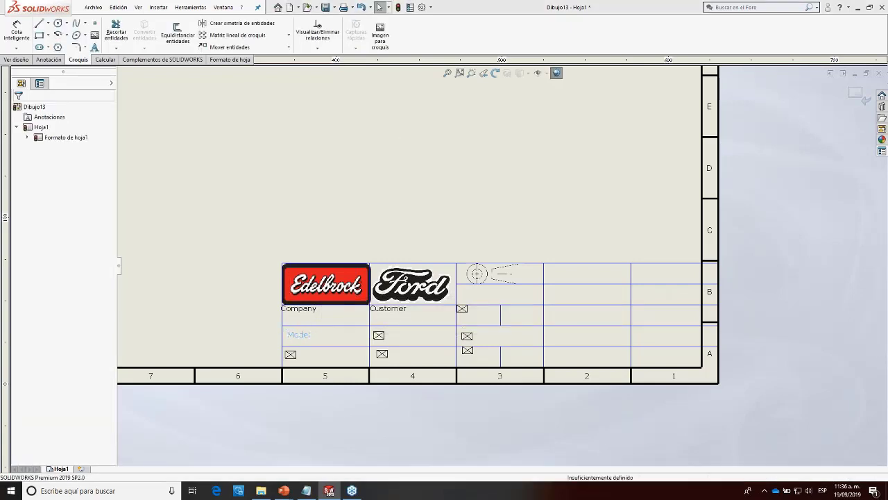
{"action": "left_click_drag", "start_coordinate": [296, 333], "coordinate": [296, 327]}
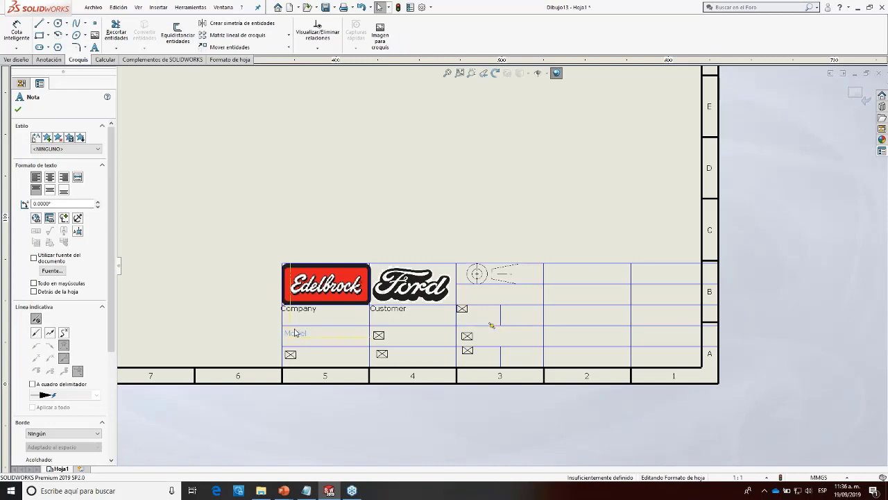
Step: Enter "Version" in the lowest zone 5 note and move it to the upper-left corner of its cell
{"action": "double_click", "coordinate": [294, 354]}
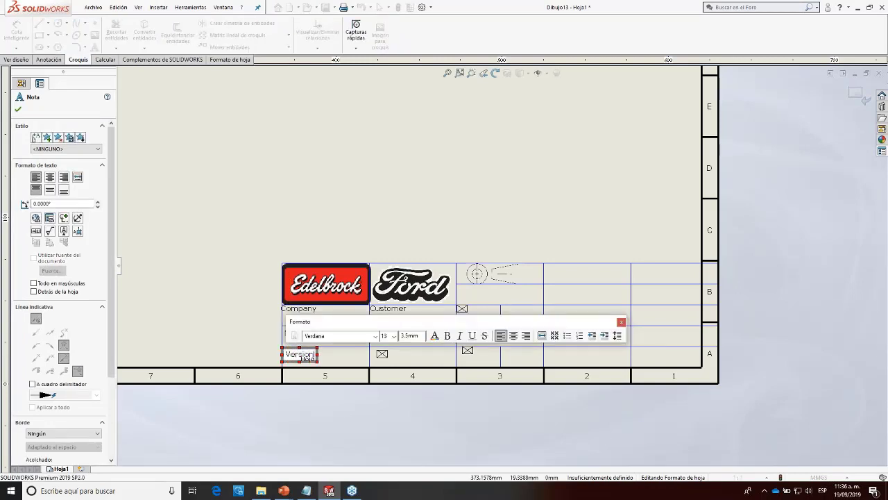
{"action": "left_click", "coordinate": [355, 249]}
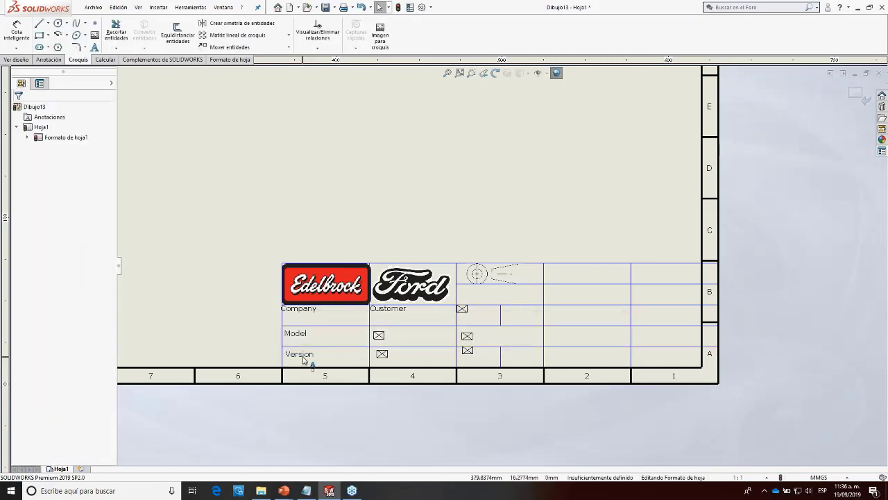
{"action": "left_click_drag", "start_coordinate": [304, 355], "coordinate": [302, 354]}
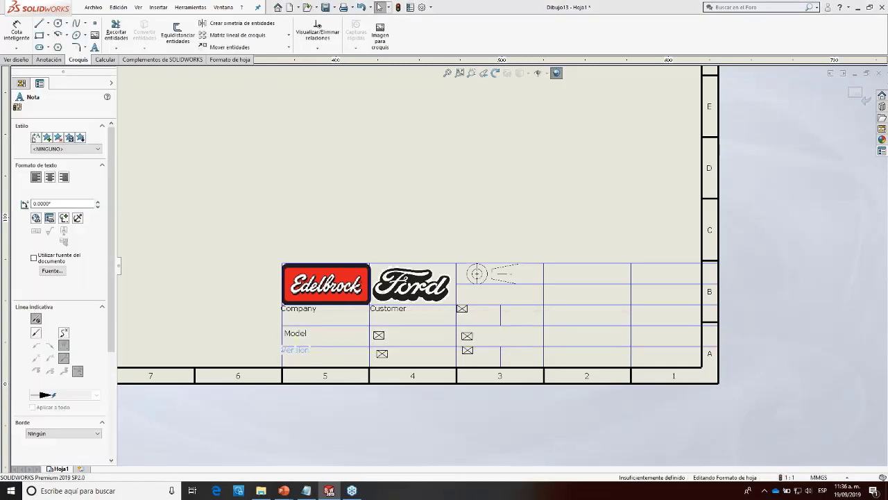
Step: Enter "Part Number" in the middle zone 4 note and move it to the upper-left corner of its cell
{"action": "double_click", "coordinate": [381, 337]}
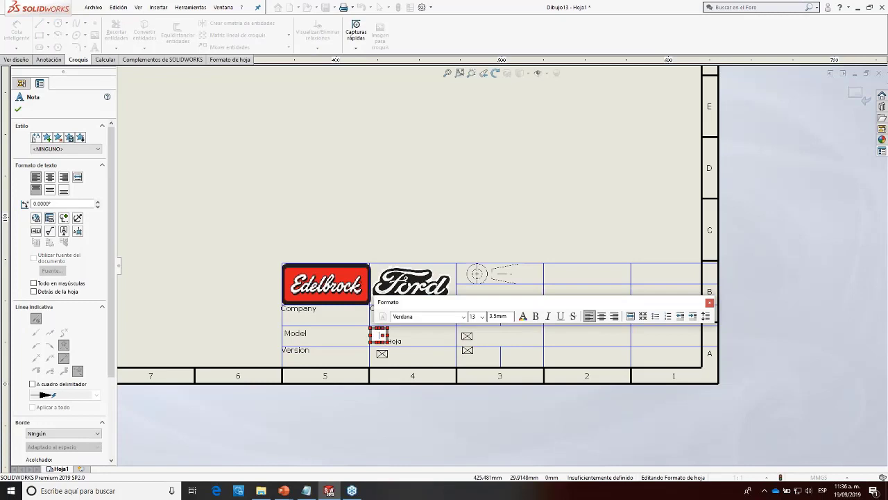
{"action": "type", "text": "Numero"}
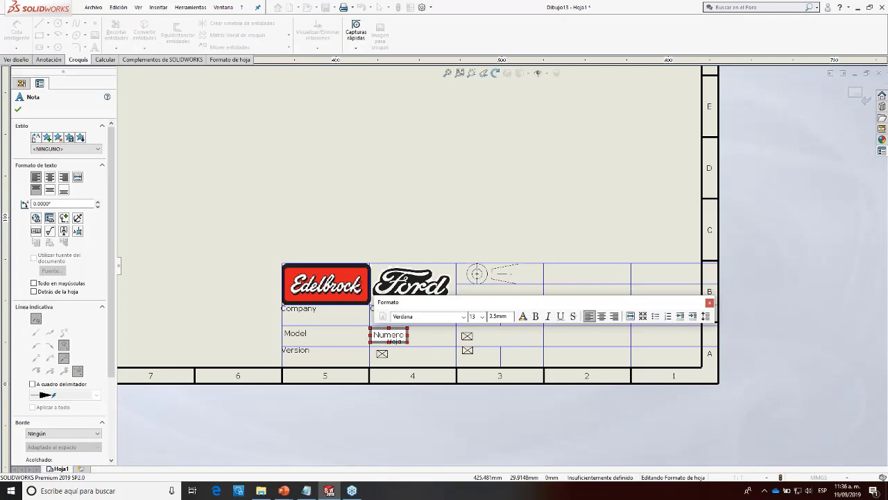
{"action": "key", "text": "BackSpace"}
{"action": "key", "text": "BackSpace"}
{"action": "key", "text": "BackSpace"}
{"action": "key", "text": "BackSpace"}
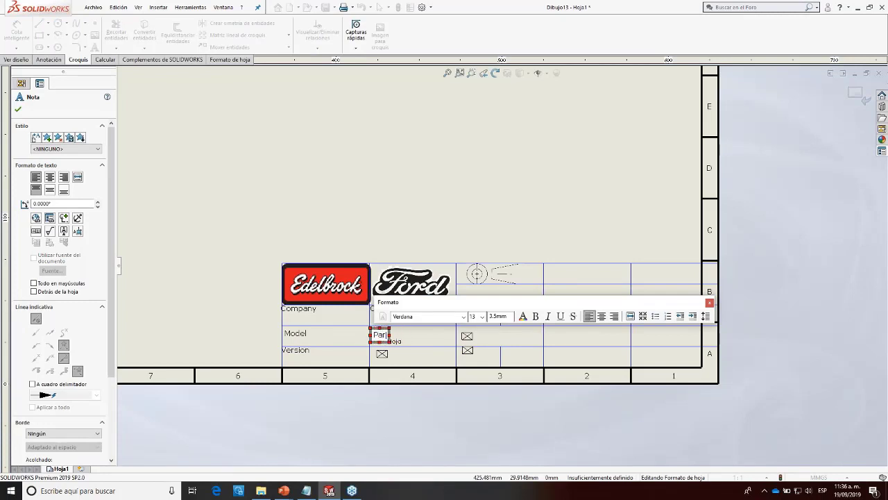
{"action": "type", "text": "Part Number"}
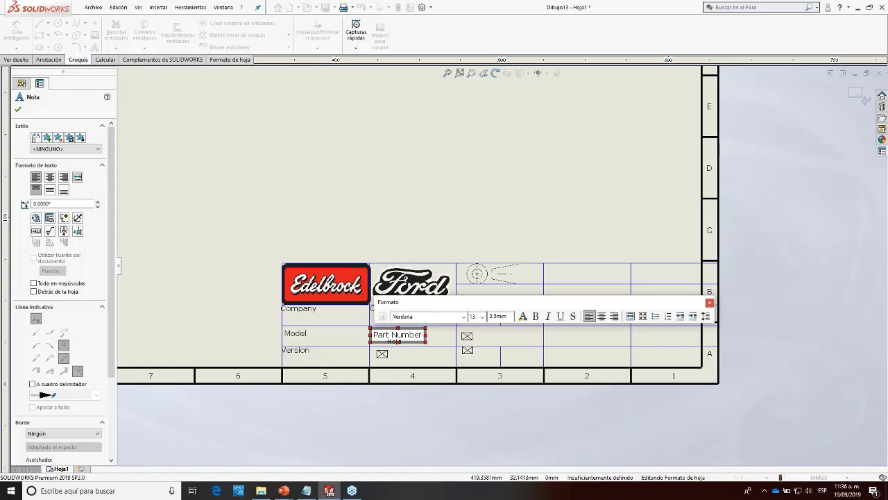
{"action": "left_click", "coordinate": [349, 228]}
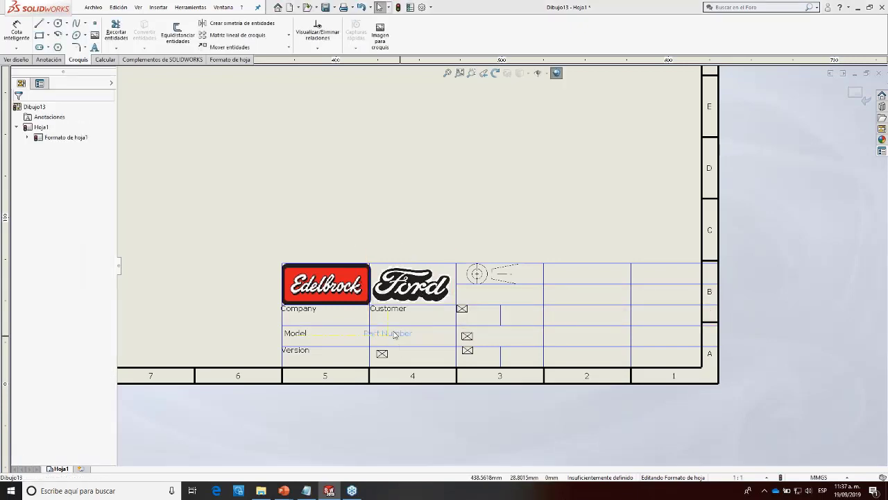
{"action": "left_click_drag", "start_coordinate": [394, 335], "coordinate": [399, 329]}
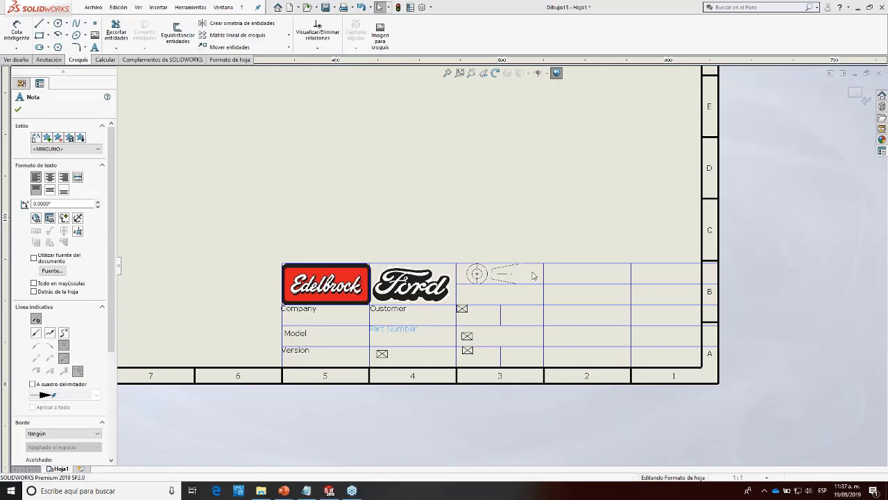
Step: Enter "Part name" in the lowest zone 4 note and move it up and left within its cell
{"action": "double_click", "coordinate": [381, 354]}
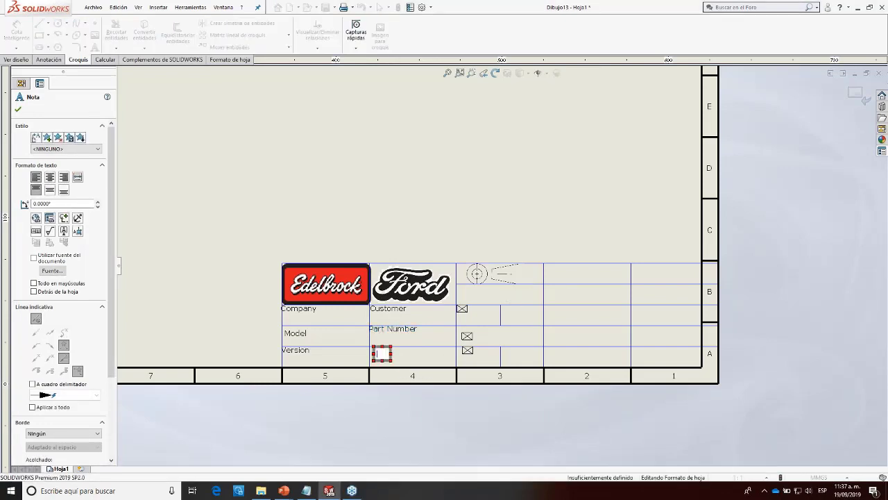
{"action": "type", "text": "Part name"}
{"action": "left_click", "coordinate": [419, 182]}
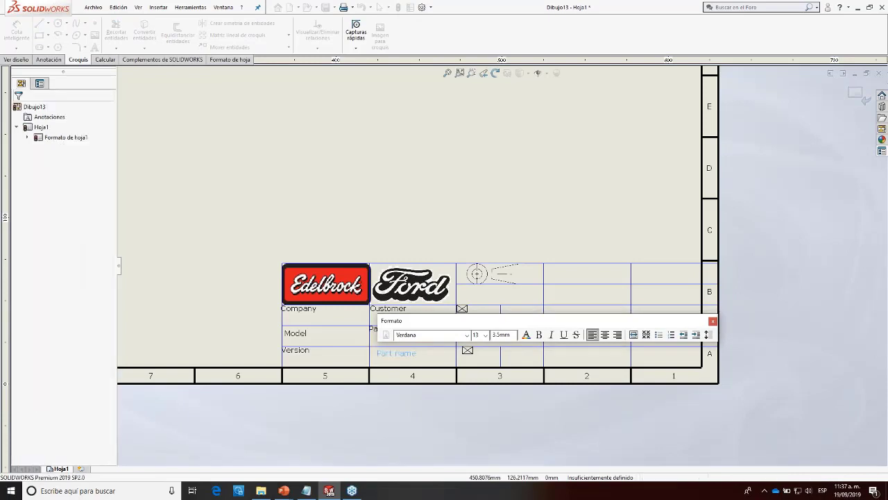
{"action": "left_click_drag", "start_coordinate": [408, 357], "coordinate": [399, 356]}
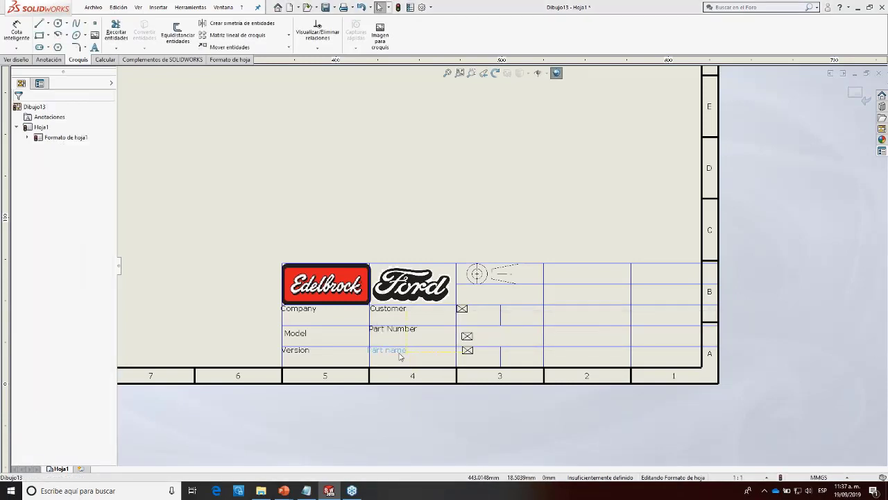
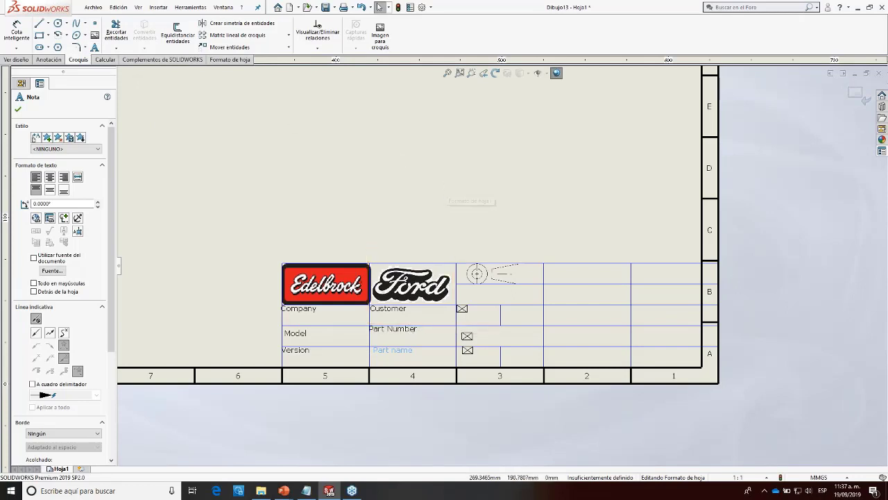
Step: Add a new note reading "EDELBROCK" beneath the Company label
{"action": "left_click", "coordinate": [96, 49]}
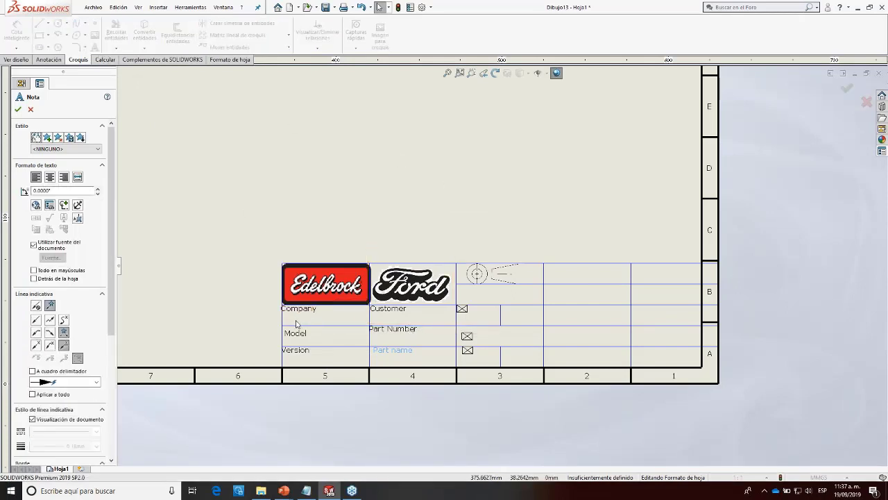
{"action": "left_click", "coordinate": [345, 326]}
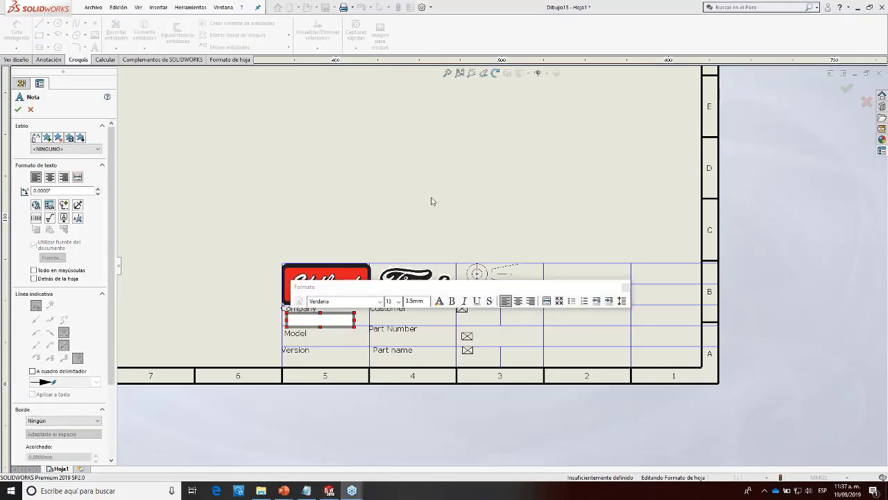
{"action": "type", "text": "EDELBROCK"}
{"action": "left_click", "coordinate": [366, 247]}
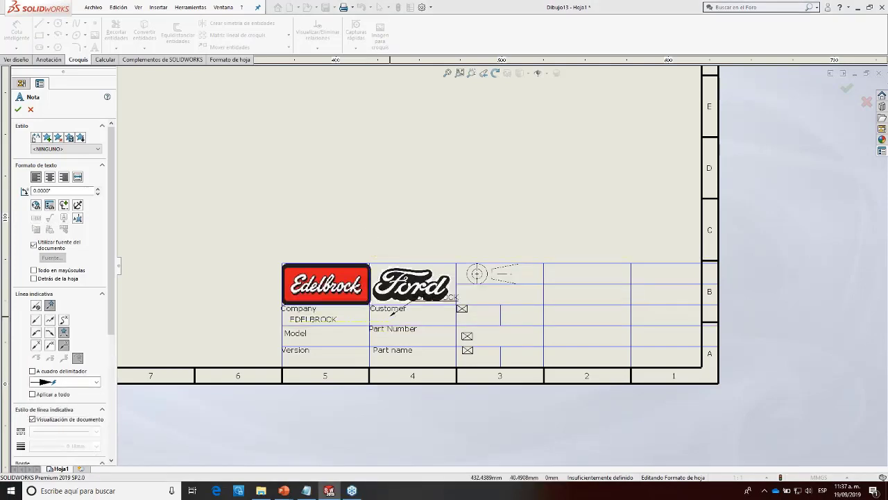
Step: Place a note reading "FORD MOTORS CO" beneath the Customer label and align it with the left side of the cell
{"action": "left_click", "coordinate": [386, 317]}
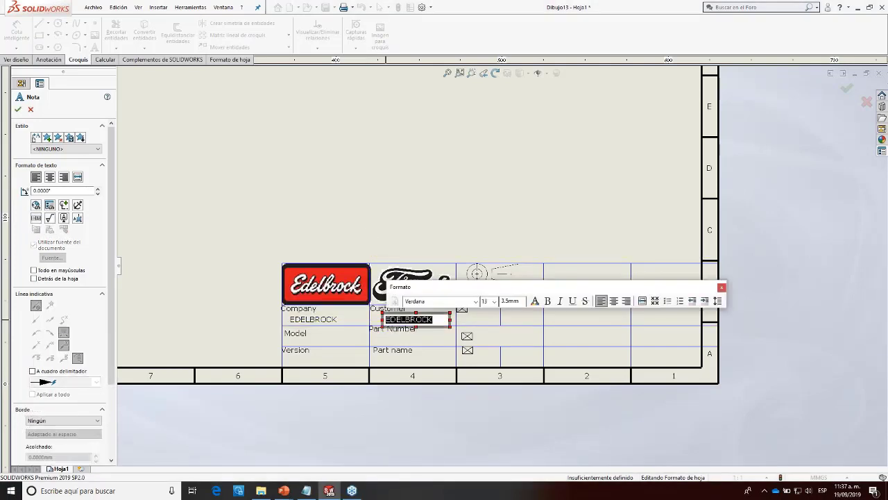
{"action": "type", "text": "FORD MOTORS"}
{"action": "left_click", "coordinate": [409, 330]}
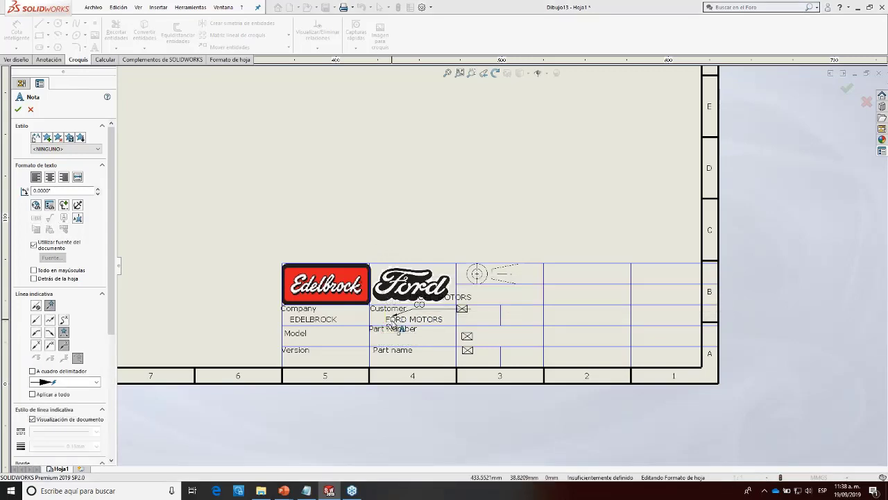
{"action": "key", "text": "Escape"}
{"action": "left_click", "coordinate": [373, 321]}
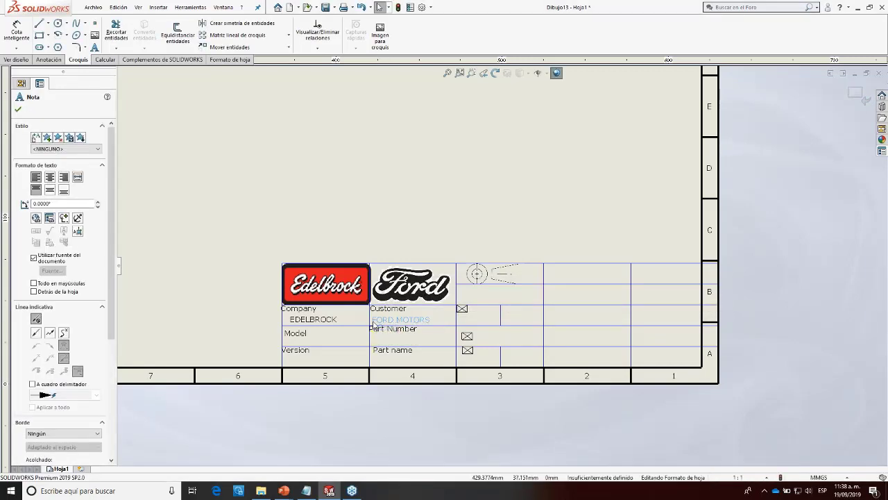
{"action": "left_click_drag", "start_coordinate": [374, 321], "coordinate": [374, 318]}
{"action": "left_click_drag", "start_coordinate": [432, 318], "coordinate": [430, 323]}
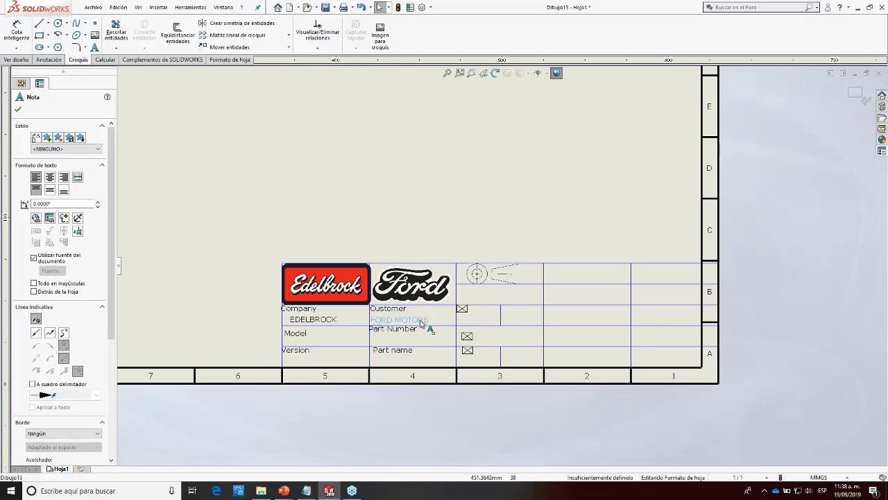
{"action": "key", "text": "Escape"}
Step: Widen the text box of the note beneath Customer so that "FORD MOTORS CO" fits on one line
{"action": "left_click", "coordinate": [400, 310]}
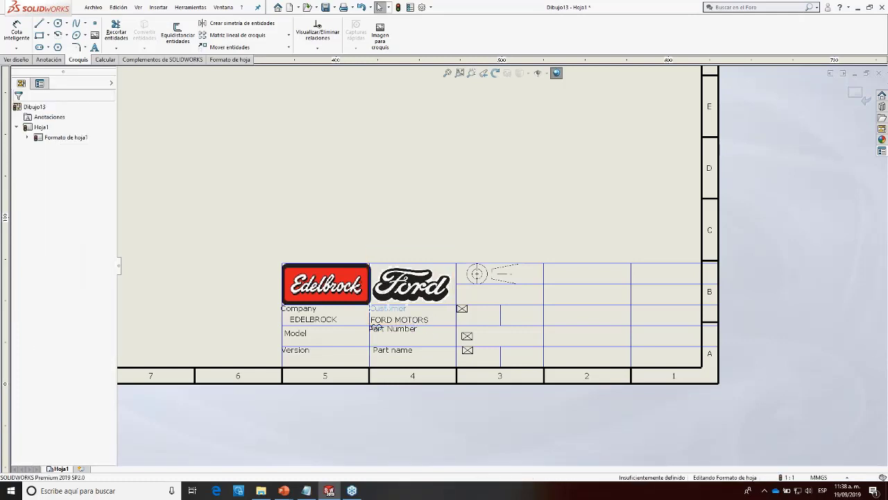
{"action": "left_click", "coordinate": [424, 329]}
{"action": "double_click", "coordinate": [422, 321]}
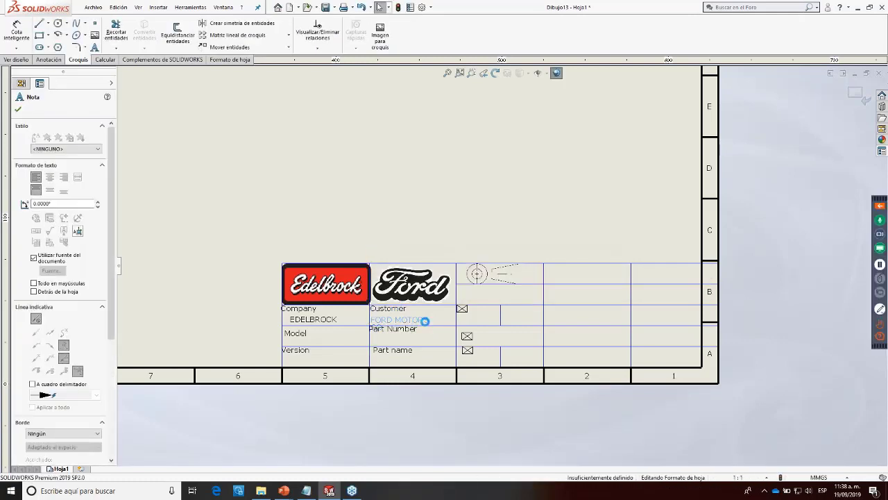
{"action": "left_click_drag", "start_coordinate": [436, 324], "coordinate": [455, 320]}
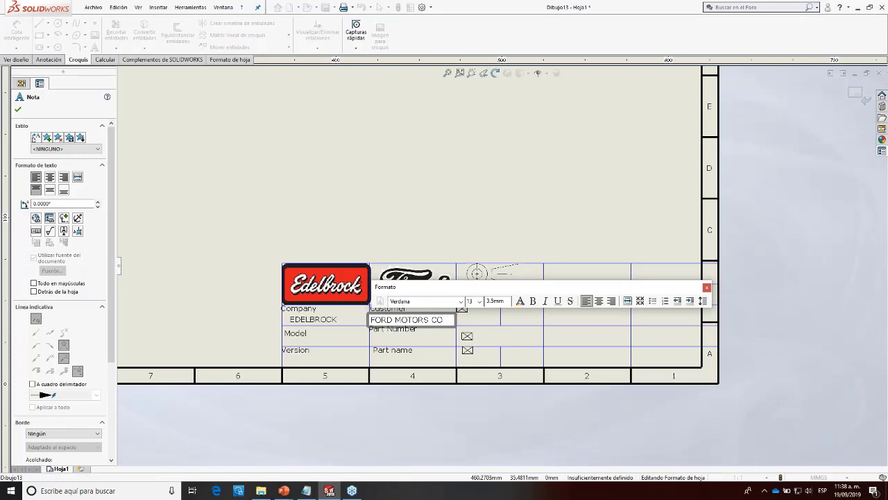
{"action": "left_click", "coordinate": [437, 316]}
{"action": "left_click", "coordinate": [451, 193]}
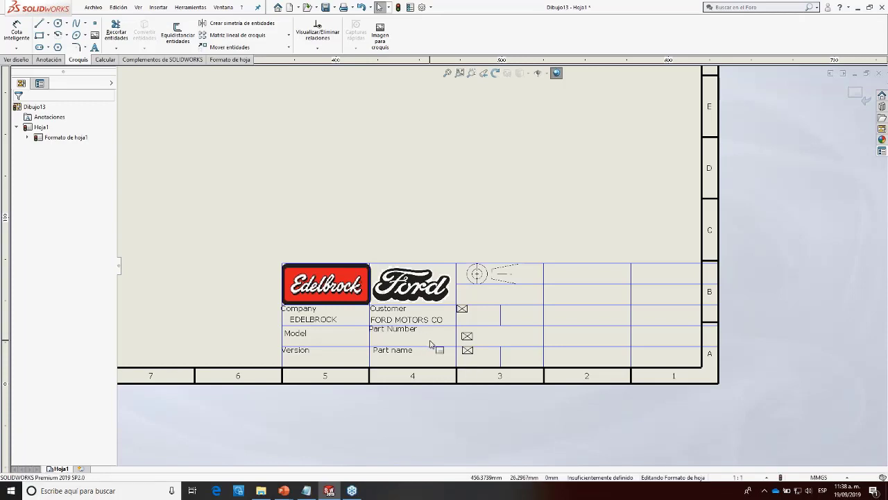
Step: Add a note reading "MUSTANG" beneath the Model label and a note reading "EcoBoost" beneath the Version label
{"action": "left_click", "coordinate": [95, 48]}
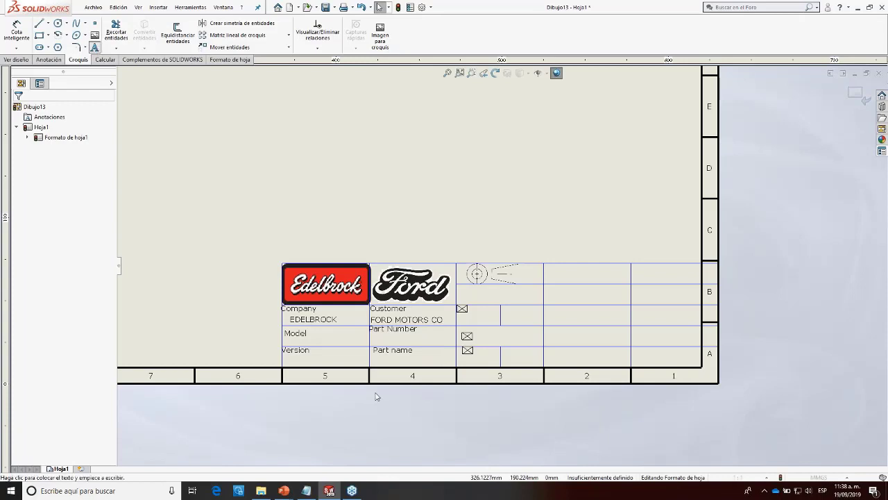
{"action": "left_click", "coordinate": [303, 344]}
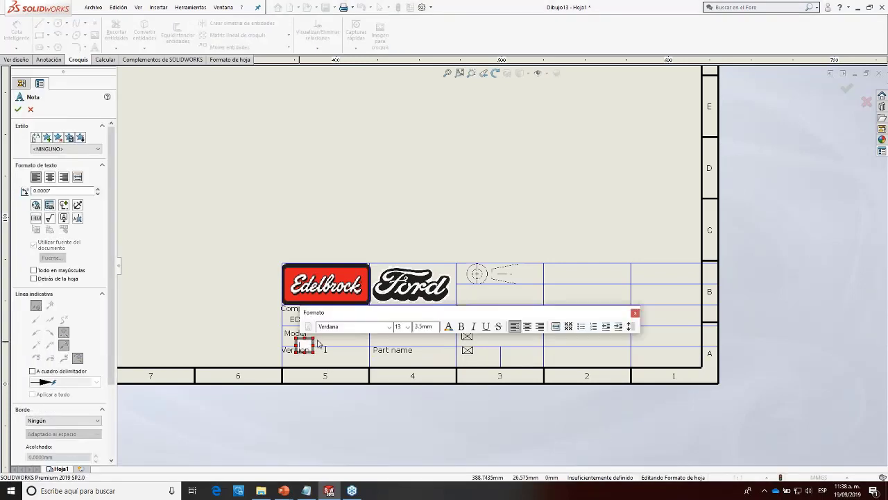
{"action": "type", "text": "MUSTANG"}
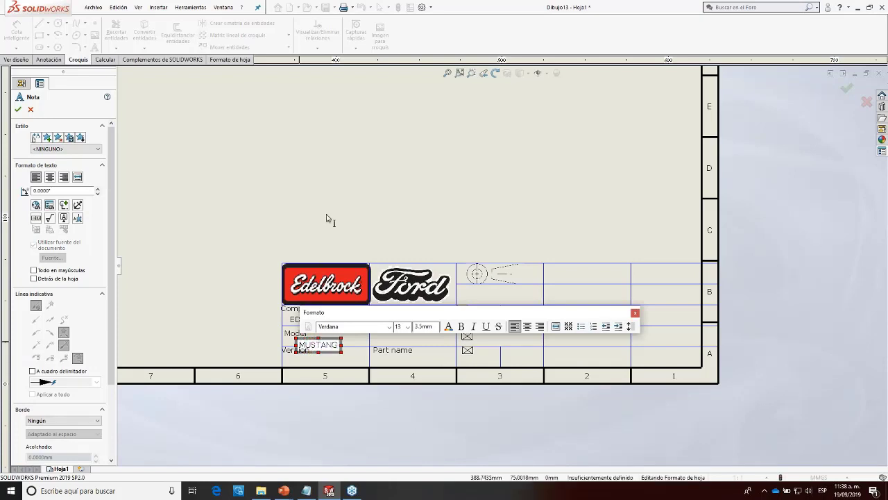
{"action": "left_click", "coordinate": [330, 184]}
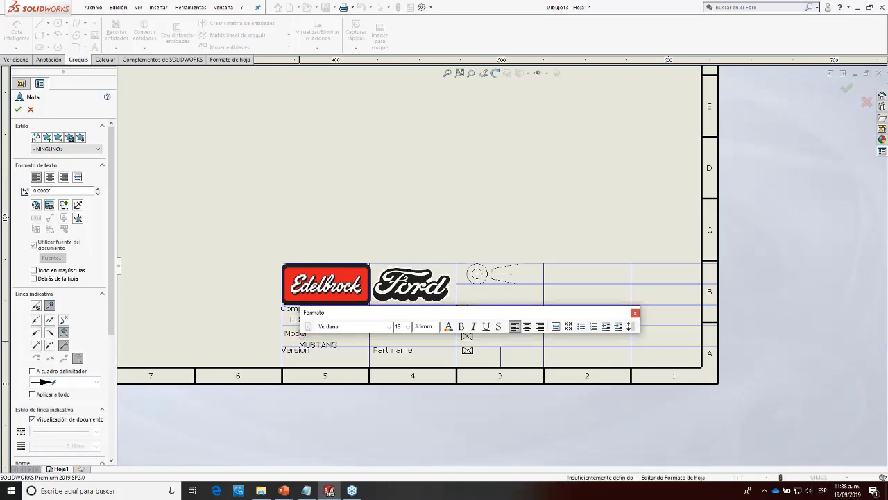
{"action": "left_click", "coordinate": [309, 362]}
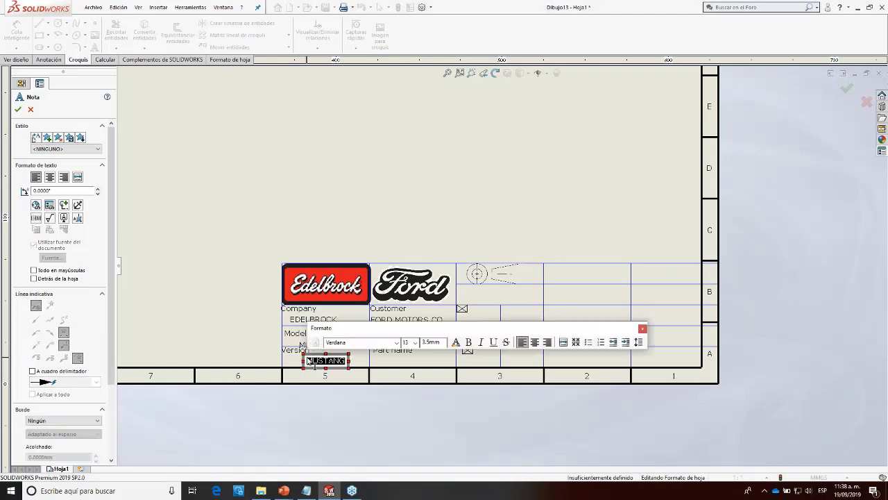
{"action": "type", "text": "EcoBoost"}
{"action": "left_click", "coordinate": [454, 225]}
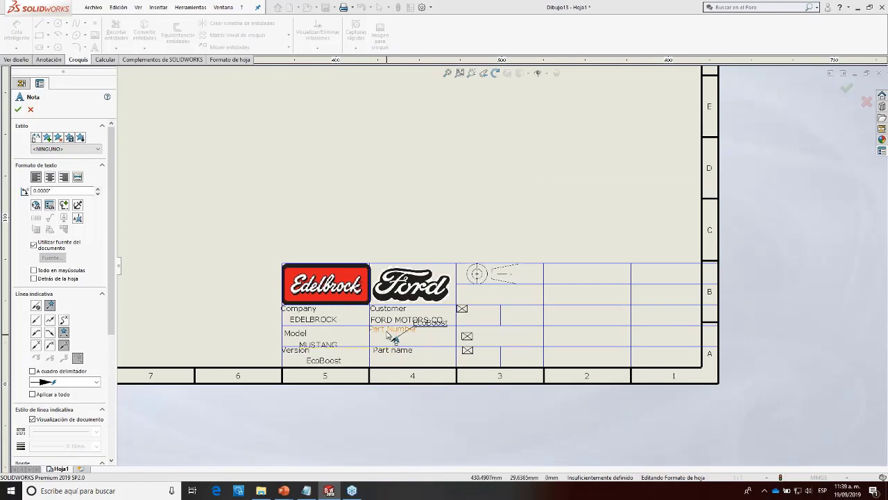
{"action": "key", "text": "Escape"}
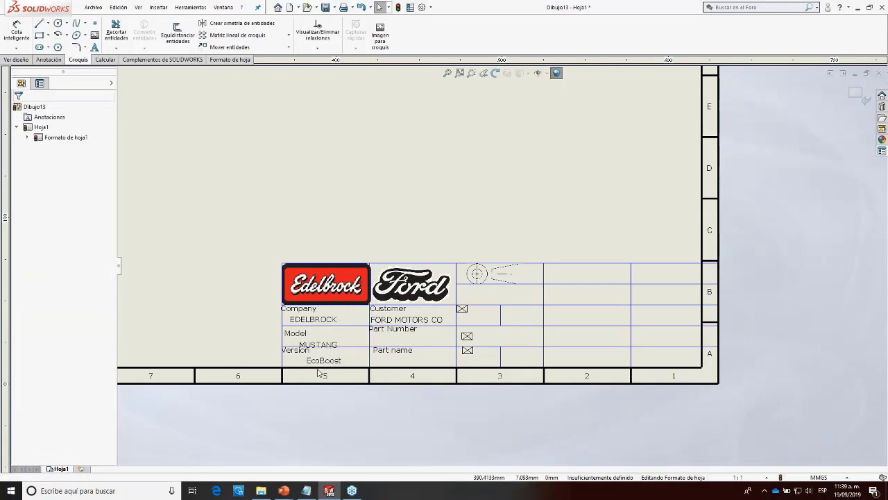
Step: Reposition the Version and Model labels and their value notes so that each pair fits inside its zone 5 cell
{"action": "left_click", "coordinate": [299, 351]}
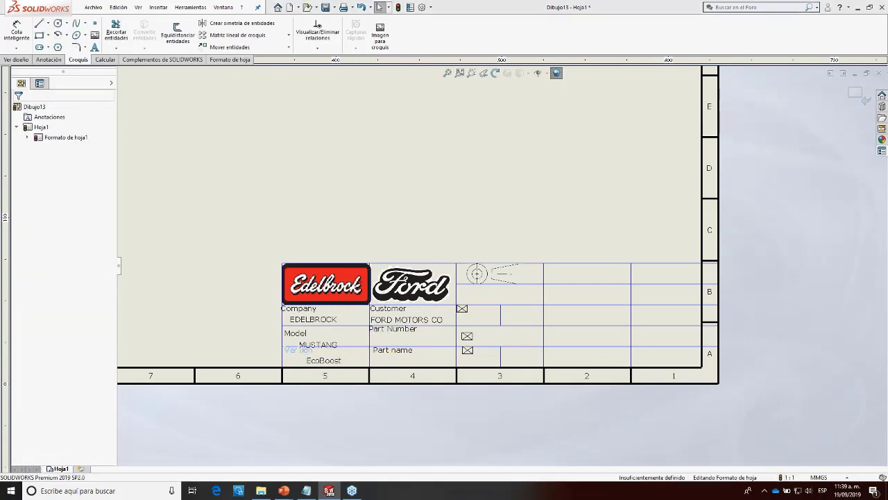
{"action": "left_click_drag", "start_coordinate": [292, 335], "coordinate": [292, 330]}
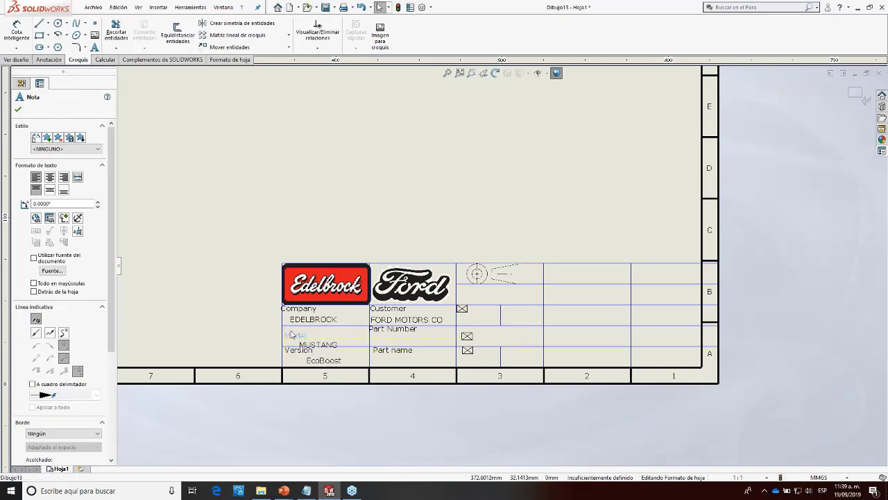
{"action": "left_click_drag", "start_coordinate": [319, 361], "coordinate": [322, 343]}
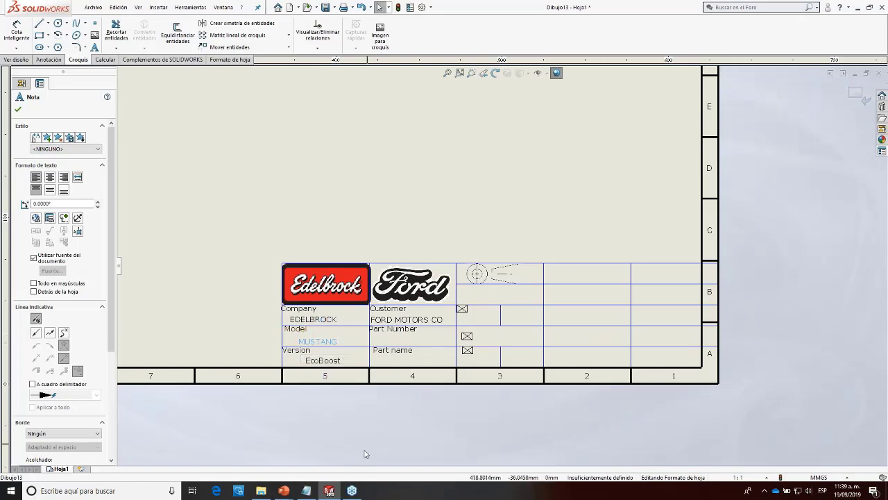
Step: Switch to the PowerPoint slide show, review the slides on sheet, document and custom properties, and return to SOLIDWORKS
{"action": "left_click", "coordinate": [284, 490]}
{"action": "left_click", "coordinate": [261, 459]}
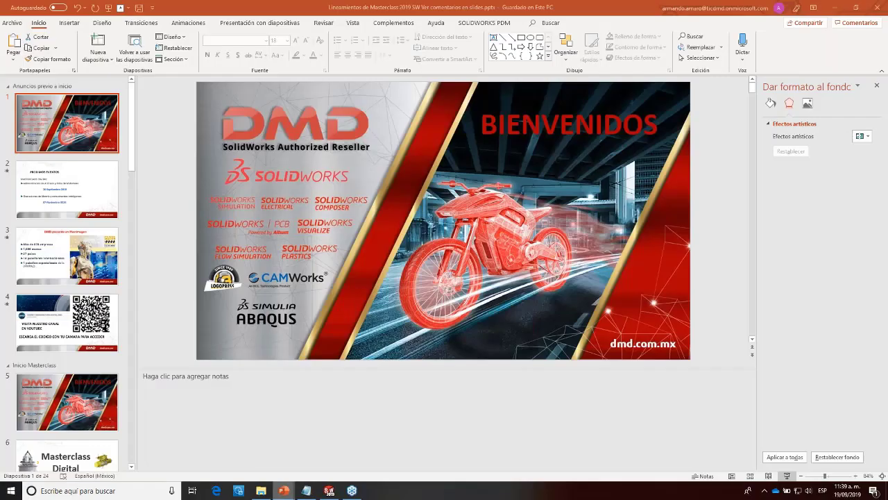
{"action": "left_click", "coordinate": [285, 489]}
{"action": "left_click", "coordinate": [354, 461]}
{"action": "key", "text": "Right"}
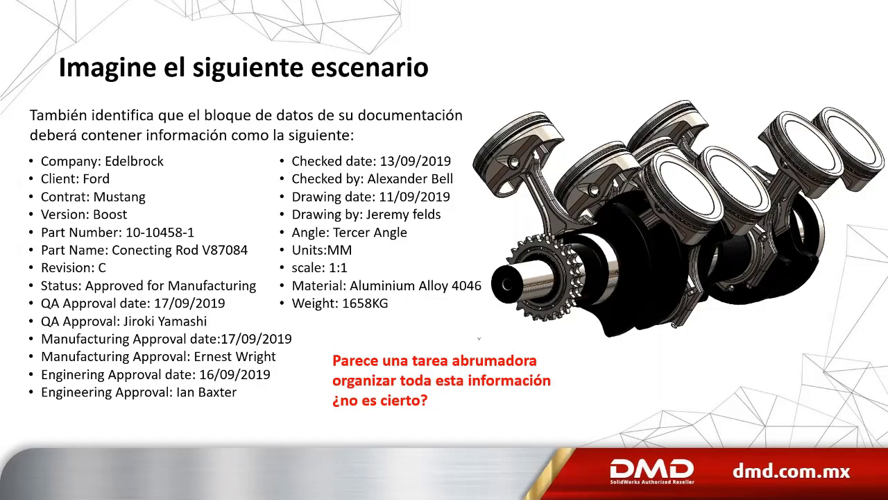
{"action": "key", "text": "Right"}
{"action": "key", "text": "Right"}
{"action": "key", "text": "Right"}
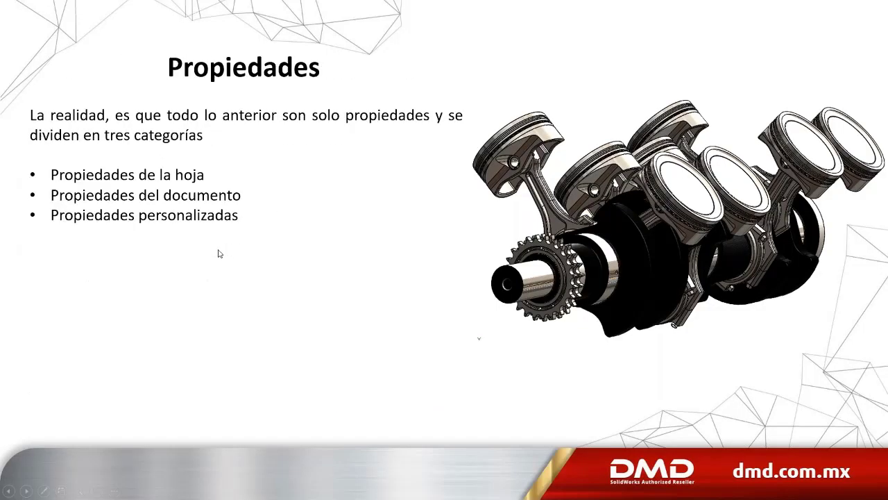
{"action": "key", "text": "Right"}
{"action": "key", "text": "Right"}
{"action": "key", "text": "Right"}
{"action": "key", "text": "Right"}
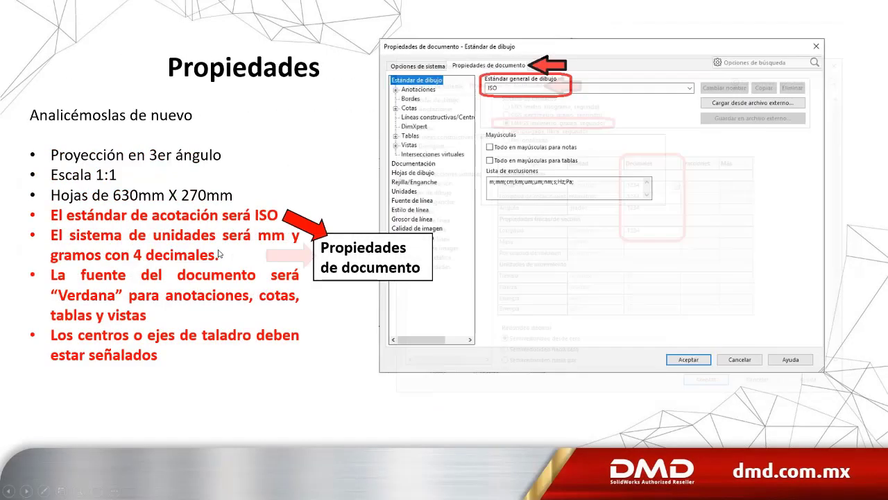
{"action": "key", "text": "Right"}
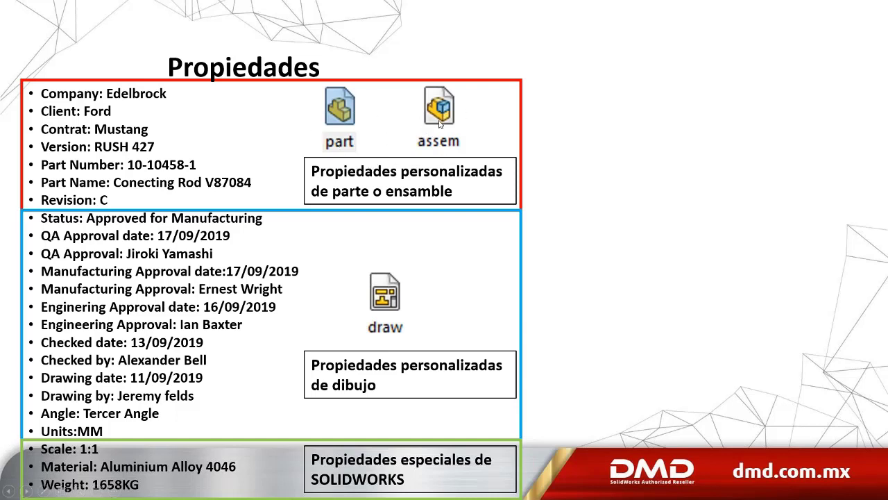
{"action": "key", "text": "alt+Tab"}
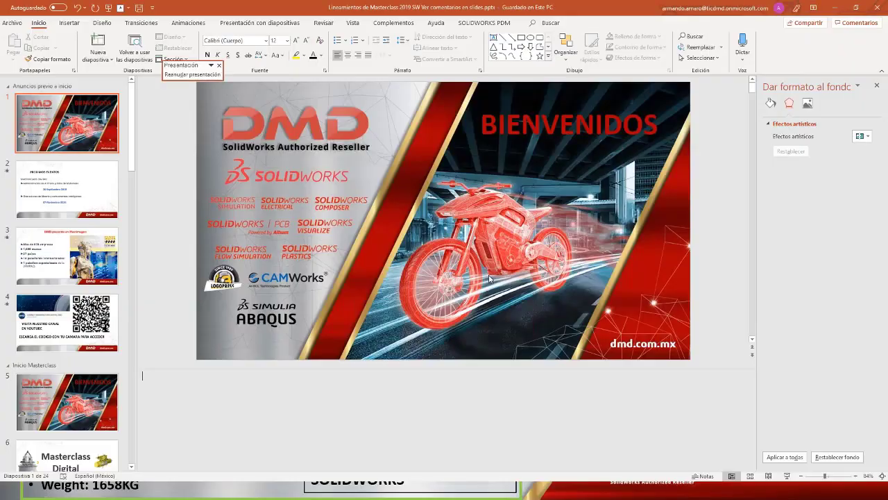
{"action": "key", "text": "alt+Tab"}
{"action": "key", "text": "alt+Tab"}
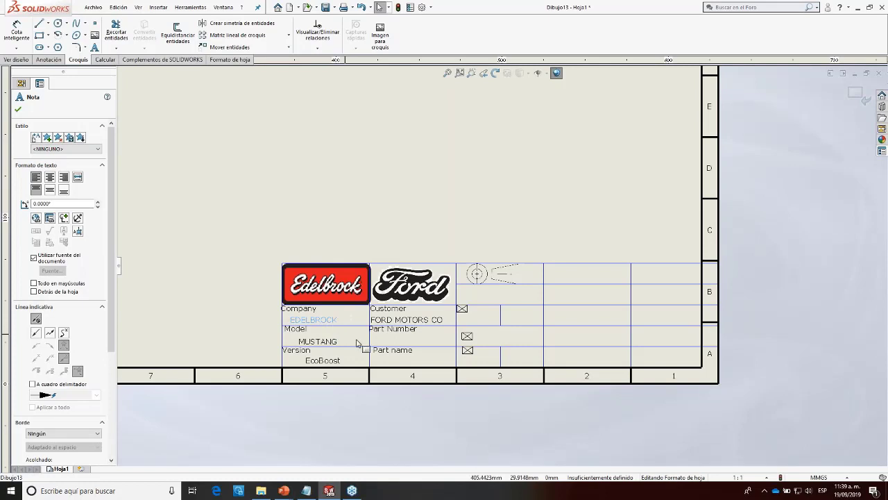
Step: Open the recent assembly Pistons Subassembly.SLDASM and rebuild it
{"action": "scroll", "coordinate": [364, 344], "scroll_direction": "up", "scroll_amount": 5}
{"action": "scroll", "coordinate": [380, 307], "scroll_direction": "down", "scroll_amount": 3}
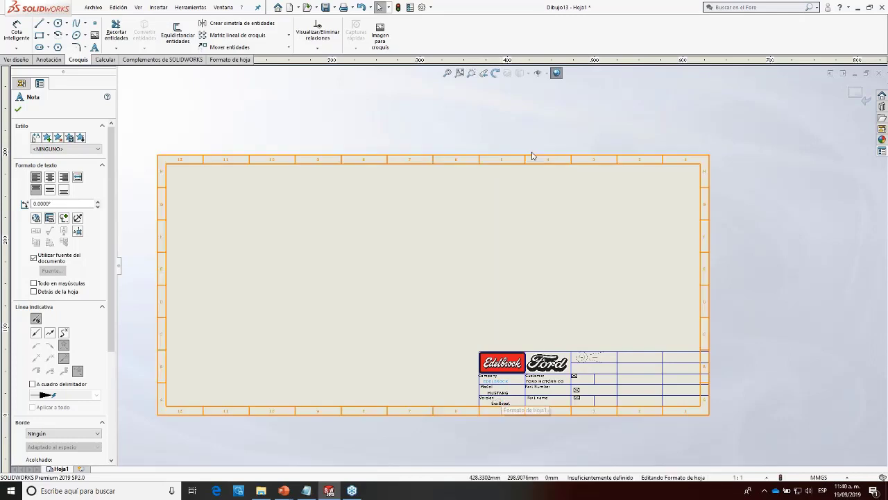
{"action": "left_click", "coordinate": [93, 7]}
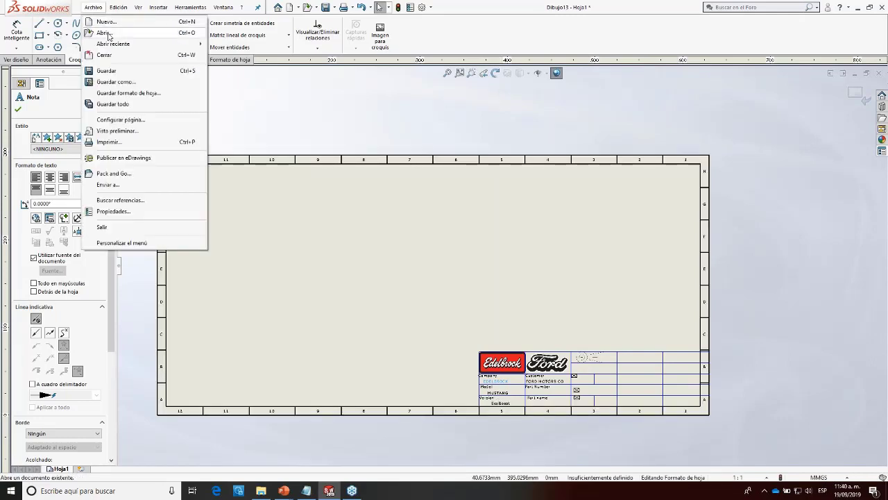
{"action": "mouse_move", "coordinate": [119, 44]}
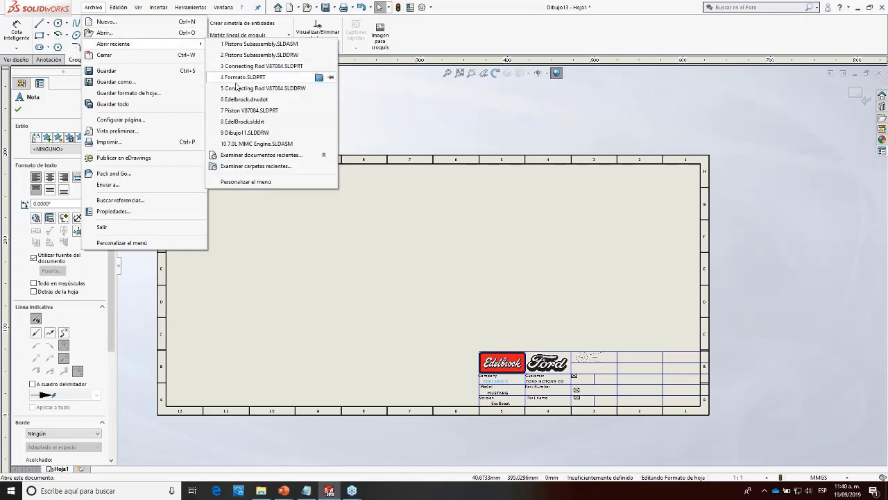
{"action": "left_click", "coordinate": [248, 45]}
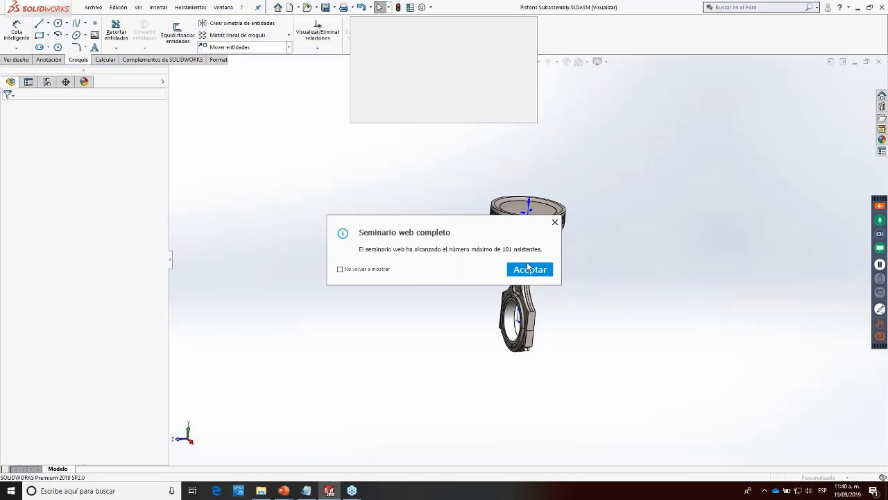
{"action": "left_click", "coordinate": [529, 269]}
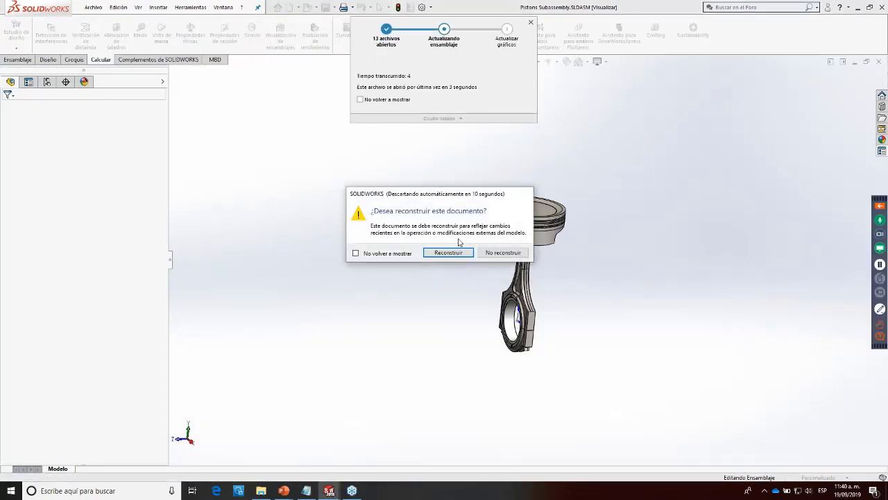
{"action": "left_click", "coordinate": [451, 253]}
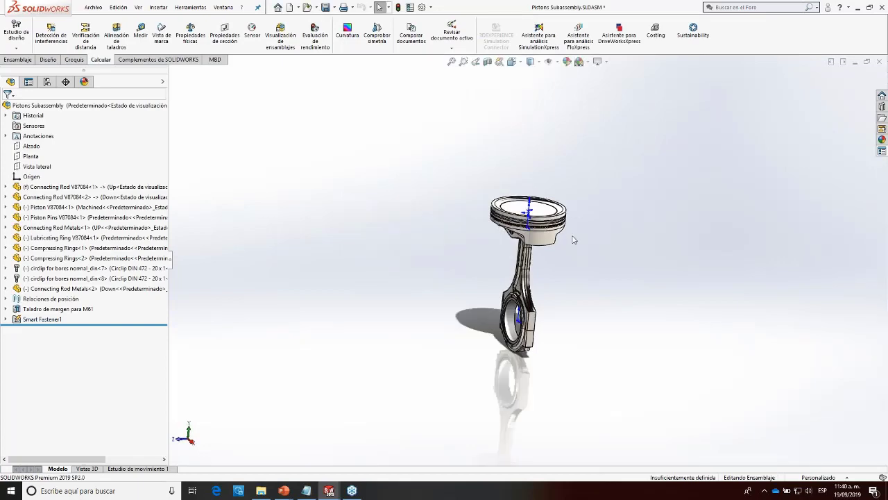
Step: Examine the piston and connecting rod of the subassembly up close from several angles
{"action": "scroll", "coordinate": [555, 253], "scroll_direction": "down", "scroll_amount": 5}
{"action": "scroll", "coordinate": [532, 268], "scroll_direction": "up", "scroll_amount": 5}
{"action": "scroll", "coordinate": [505, 301], "scroll_direction": "down", "scroll_amount": 3}
{"action": "mouse_move", "coordinate": [501, 294]}
{"action": "middle_mouse_down"}
{"action": "mouse_move", "coordinate": [580, 298]}
{"action": "mouse_move", "coordinate": [511, 297]}
{"action": "middle_mouse_up"}
{"action": "scroll", "coordinate": [516, 293], "scroll_direction": "up", "scroll_amount": 1}
{"action": "scroll", "coordinate": [562, 275], "scroll_direction": "down", "scroll_amount": 1}
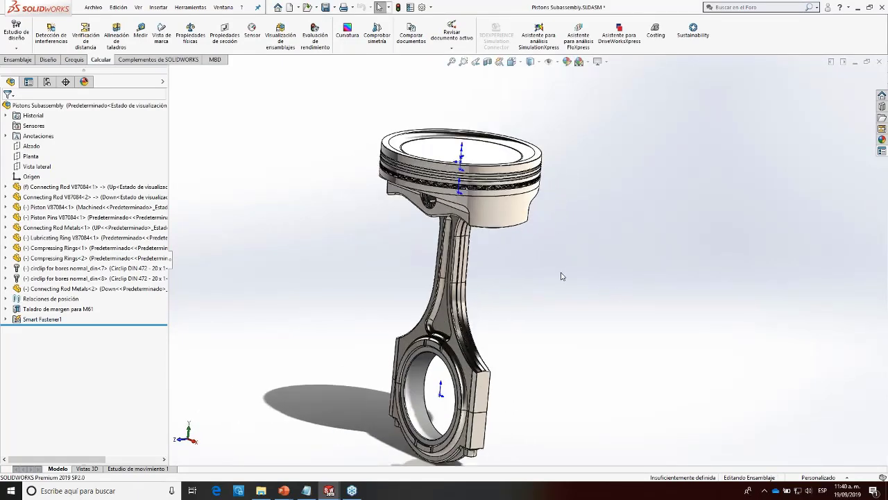
{"action": "scroll", "coordinate": [561, 275], "scroll_direction": "up", "scroll_amount": 1}
{"action": "scroll", "coordinate": [561, 308], "scroll_direction": "down", "scroll_amount": 1}
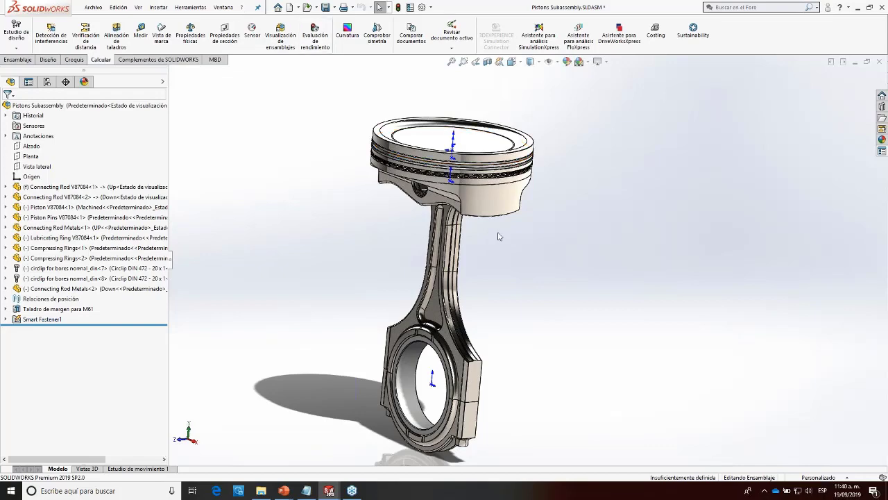
{"action": "middle_click_drag", "start_coordinate": [506, 211], "coordinate": [511, 212]}
Step: Open the upper Connecting Rod V87084 component as its own part and display its configuration-specific file properties
{"action": "right_click", "coordinate": [434, 236]}
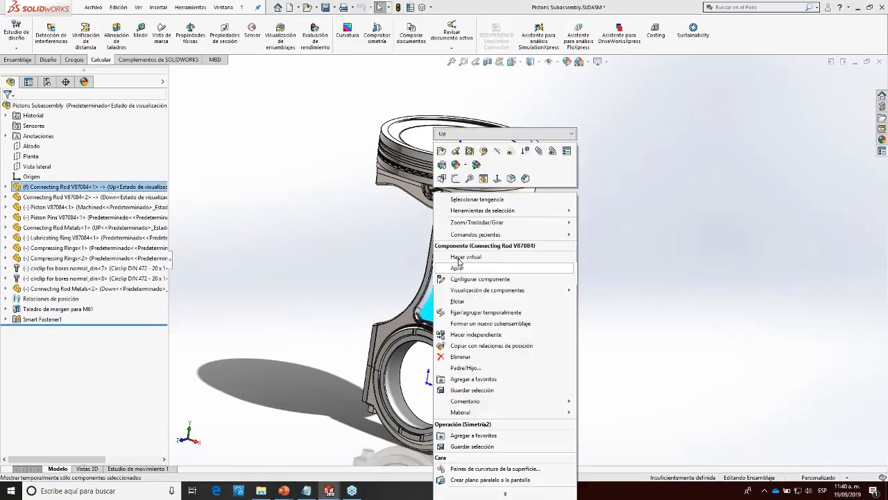
{"action": "left_click", "coordinate": [442, 152]}
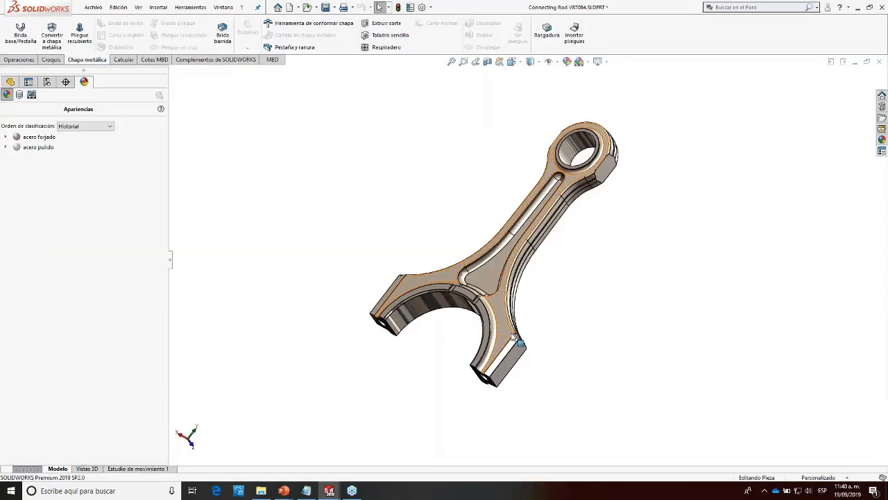
{"action": "middle_click_drag", "start_coordinate": [519, 344], "coordinate": [497, 369]}
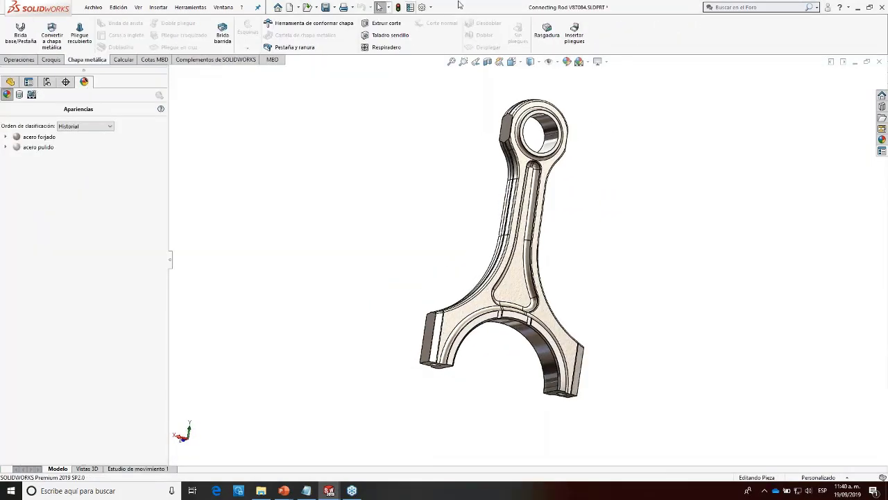
{"action": "left_click", "coordinate": [411, 11]}
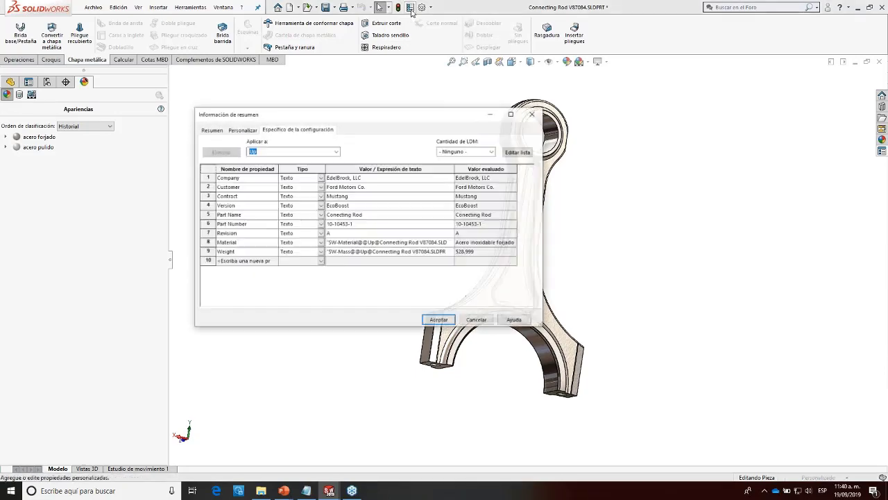
{"action": "left_click_drag", "start_coordinate": [371, 127], "coordinate": [402, 153]}
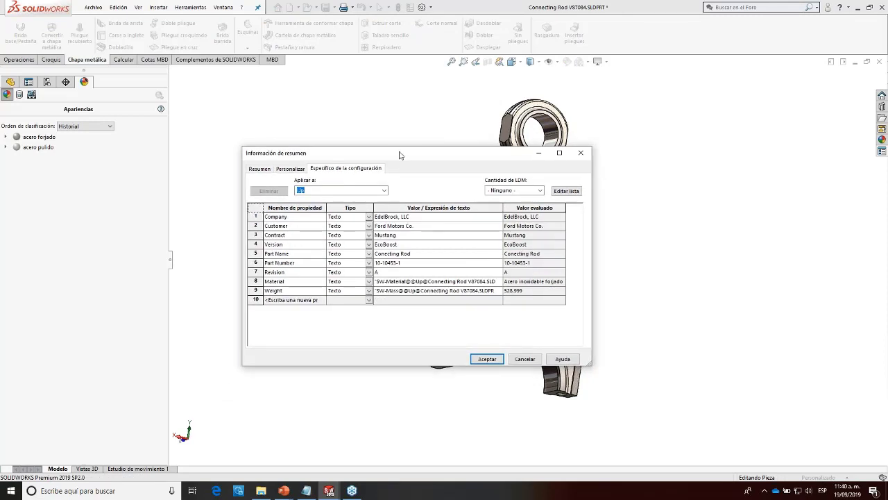
{"action": "left_click_drag", "start_coordinate": [395, 148], "coordinate": [377, 118]}
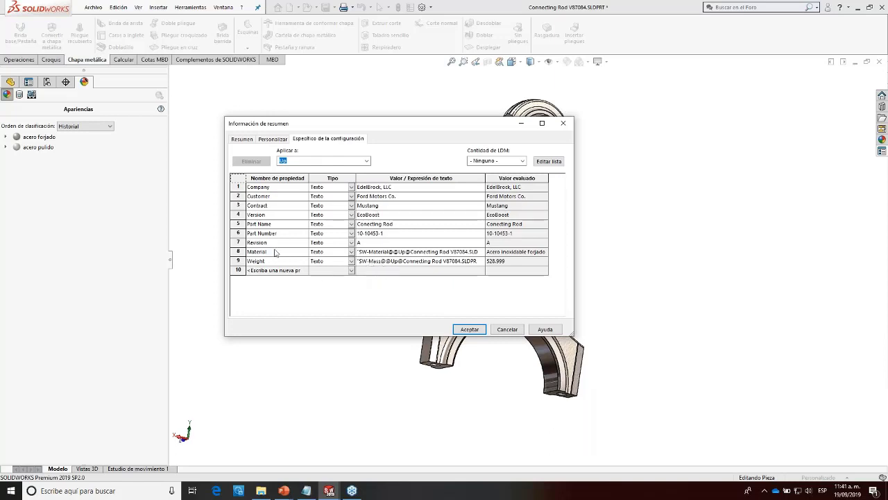
Step: Review the connecting rod's configuration-specific property rows, from Company through Part Number and Revision to Material and Weight
{"action": "left_click", "coordinate": [252, 187]}
{"action": "key", "text": "Down"}
{"action": "left_click", "coordinate": [259, 233]}
{"action": "left_click", "coordinate": [274, 242]}
{"action": "left_click", "coordinate": [271, 254]}
{"action": "left_click", "coordinate": [267, 262]}
{"action": "left_click", "coordinate": [238, 186]}
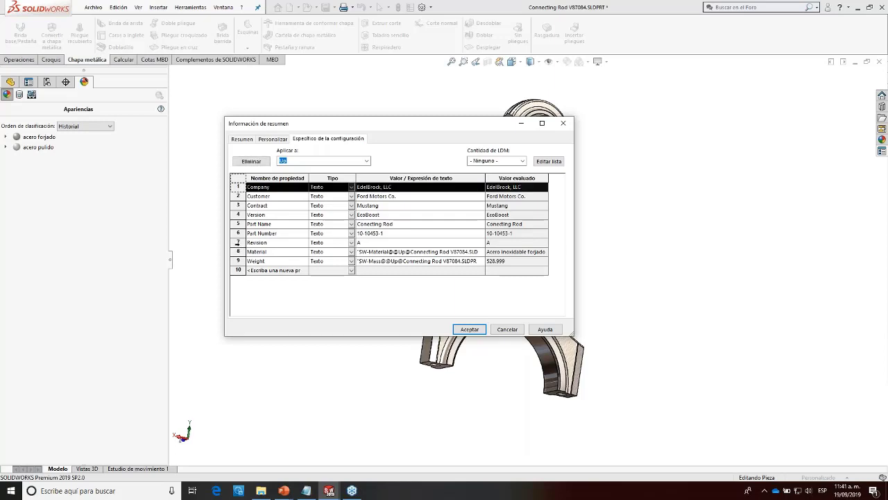
{"action": "left_click", "coordinate": [238, 242]}
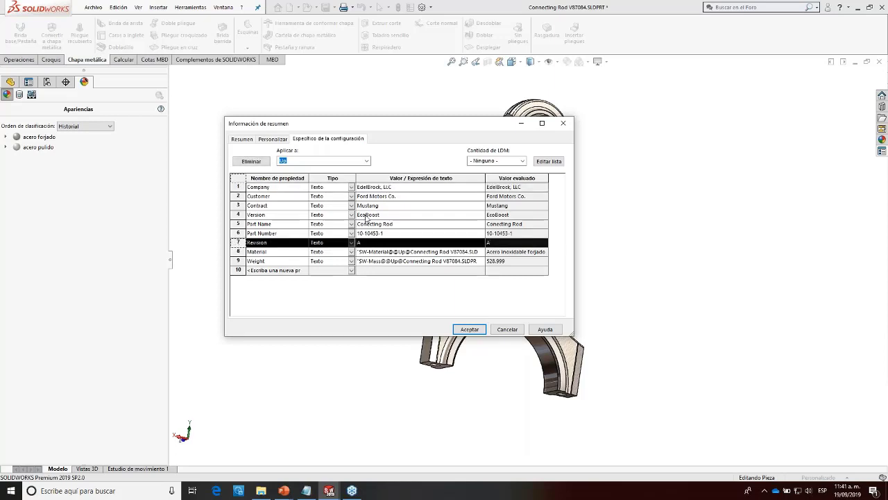
Step: Inspect the linked text expressions of the Material and Weight properties
{"action": "left_click", "coordinate": [391, 253]}
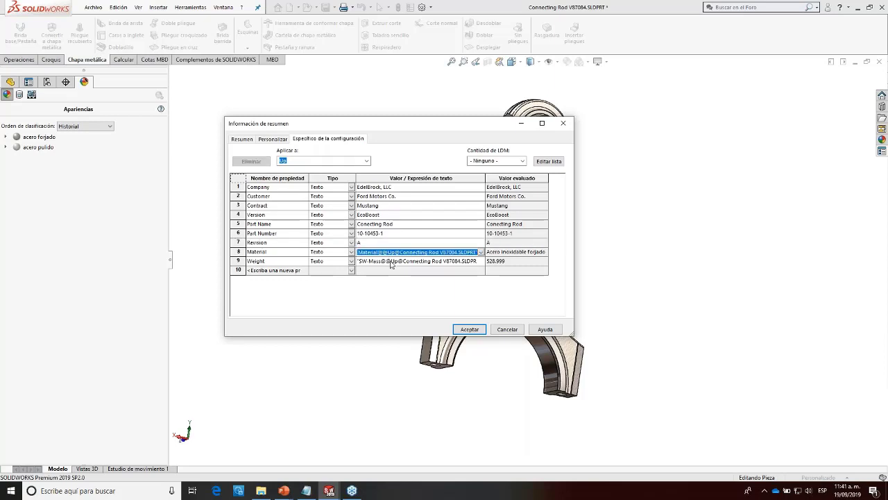
{"action": "left_click", "coordinate": [392, 263]}
{"action": "left_click", "coordinate": [361, 252]}
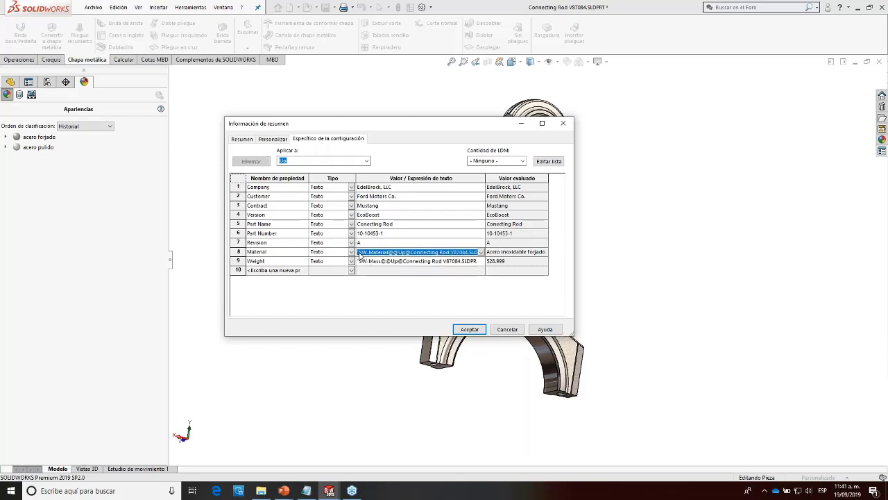
Step: Review the configuration-specific text expressions of the connecting rod, from Customer and Version to Revision and Material
{"action": "left_click", "coordinate": [380, 251]}
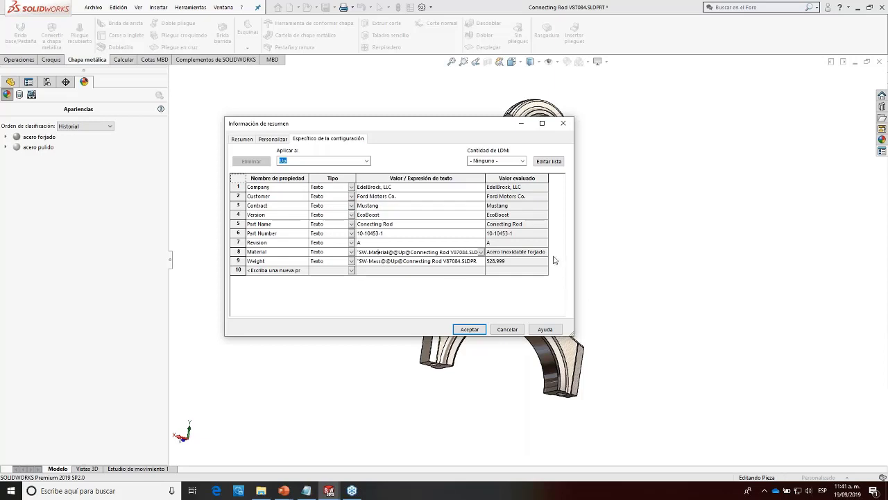
{"action": "left_click", "coordinate": [389, 196]}
{"action": "key", "text": "Down"}
{"action": "key", "text": "Down"}
{"action": "key", "text": "Down"}
{"action": "key", "text": "Down"}
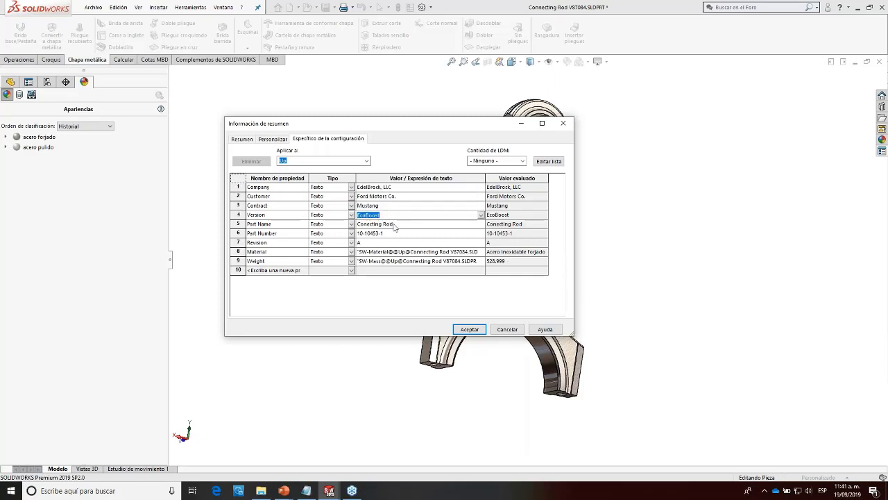
{"action": "key", "text": "Down"}
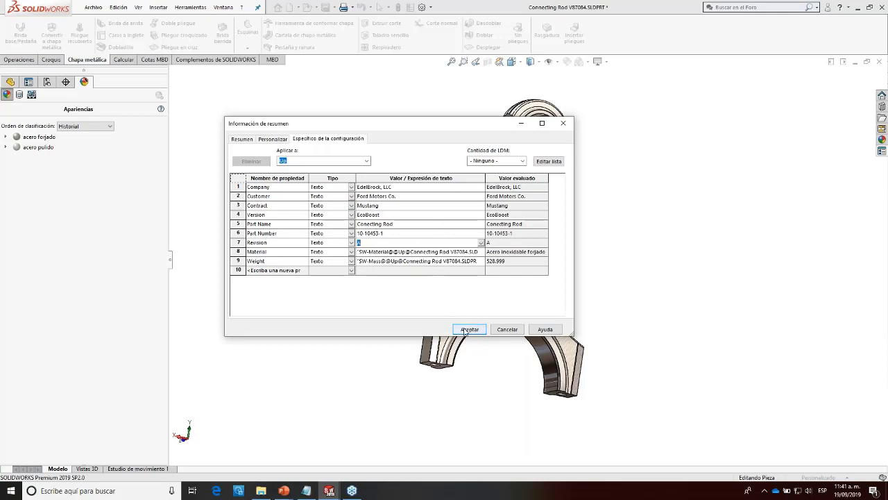
Step: Compare the part's configuration-specific property list with its Custom Properties form in the task pane
{"action": "left_click_drag", "start_coordinate": [437, 126], "coordinate": [360, 116]}
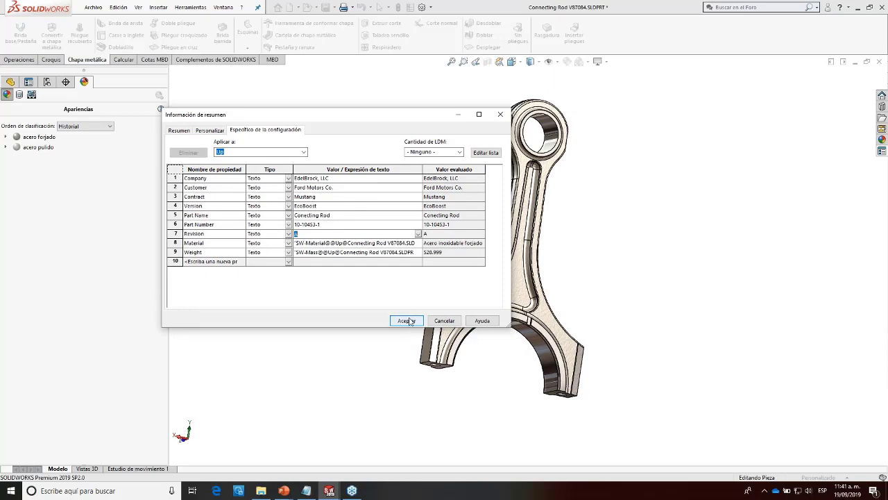
{"action": "left_click", "coordinate": [882, 153]}
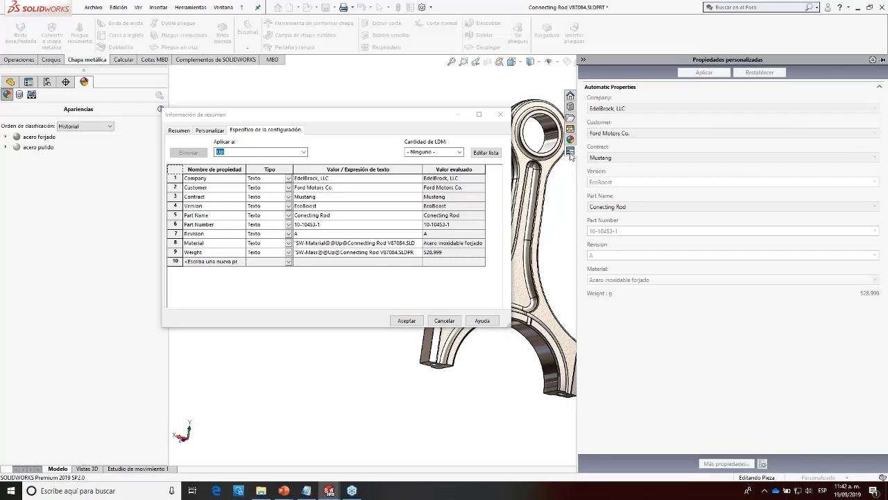
{"action": "left_click", "coordinate": [443, 323]}
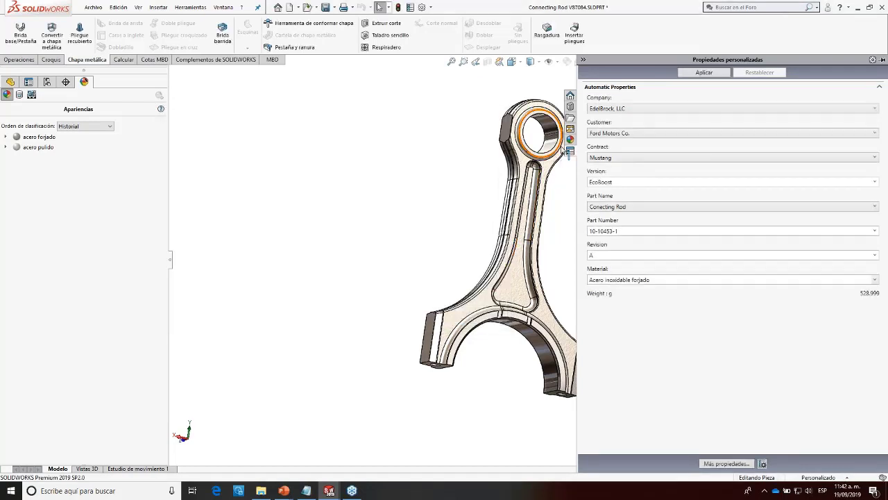
{"action": "left_click", "coordinate": [570, 151]}
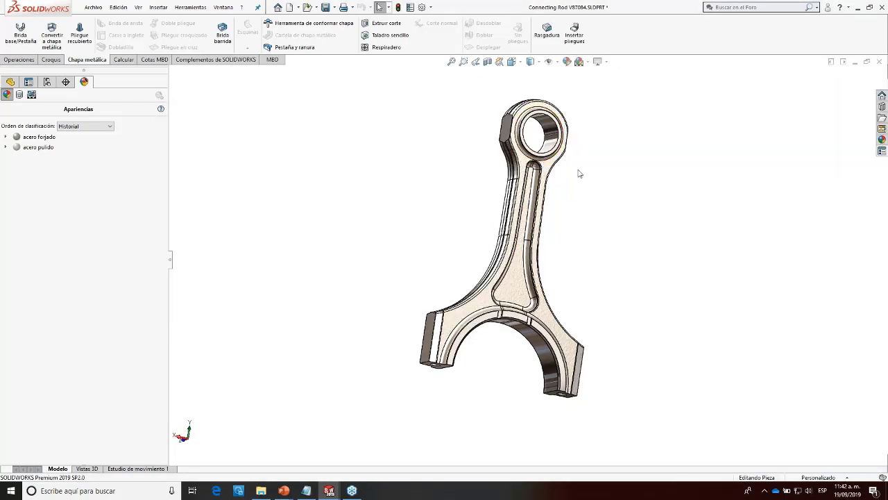
{"action": "left_click", "coordinate": [883, 153]}
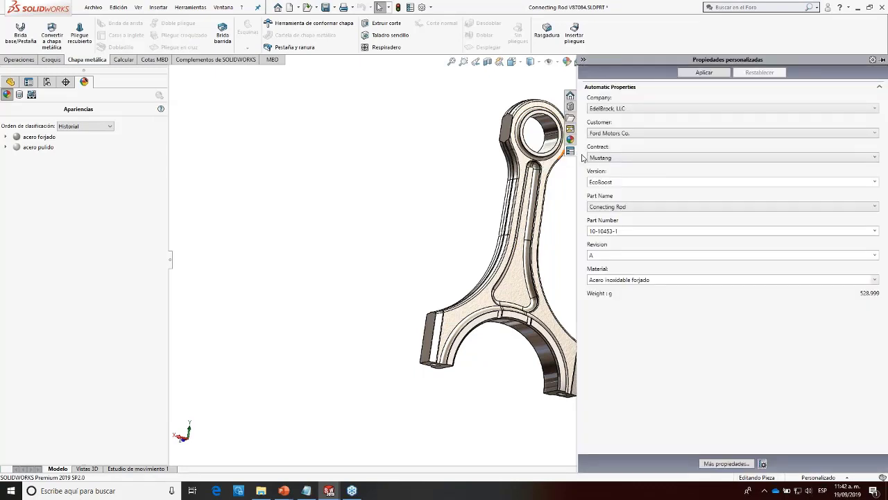
Step: Recheck the part's configuration-specific file properties and leave the summary information
{"action": "left_click", "coordinate": [410, 7]}
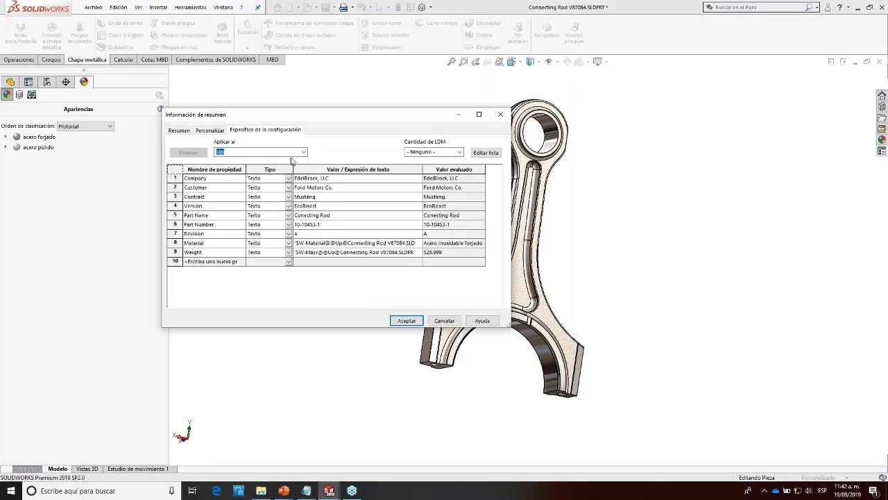
{"action": "left_click", "coordinate": [500, 114]}
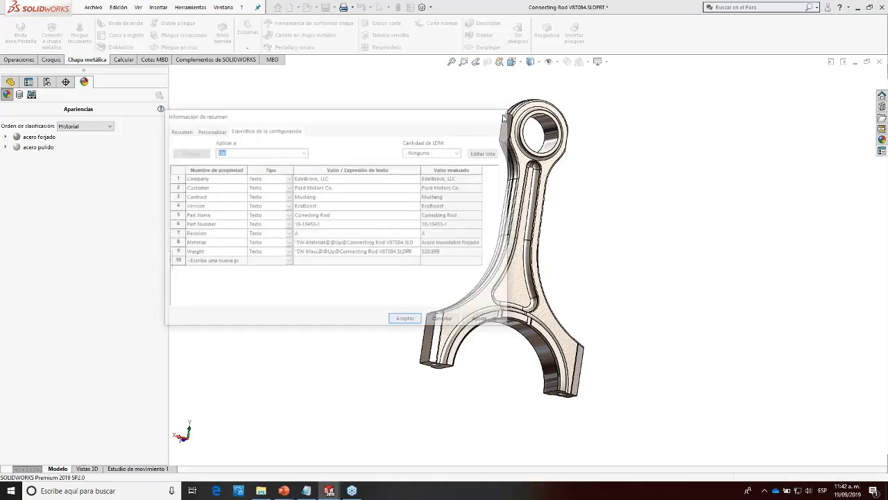
{"action": "left_click", "coordinate": [407, 8]}
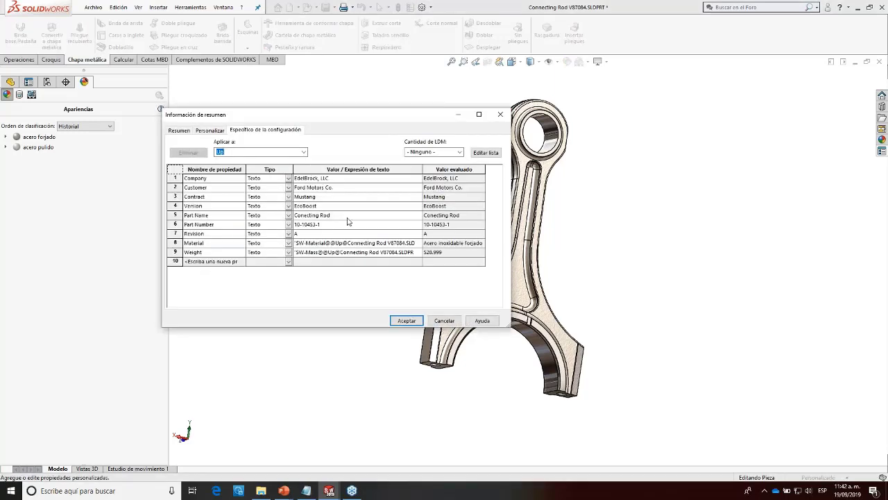
{"action": "left_click", "coordinate": [500, 115]}
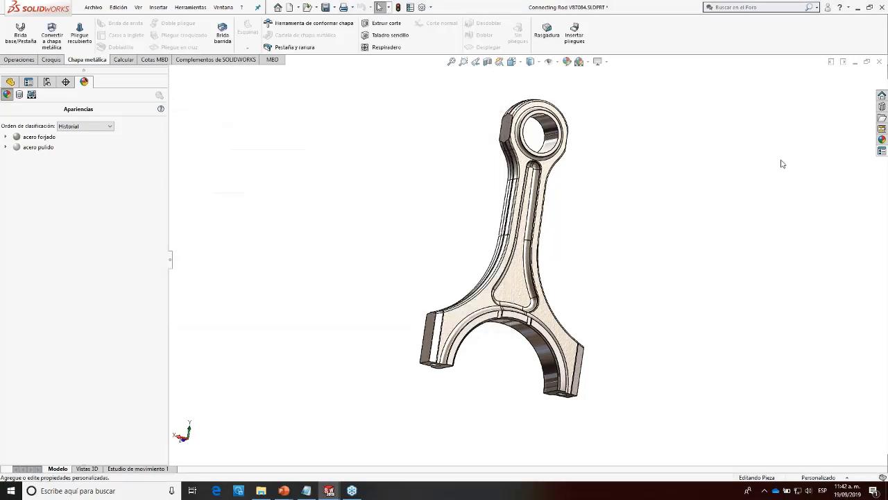
Step: Try General Motors Co. as the customer in the Custom Properties form, return to Ford Motors Co. and view the Contract choices
{"action": "left_click", "coordinate": [882, 151]}
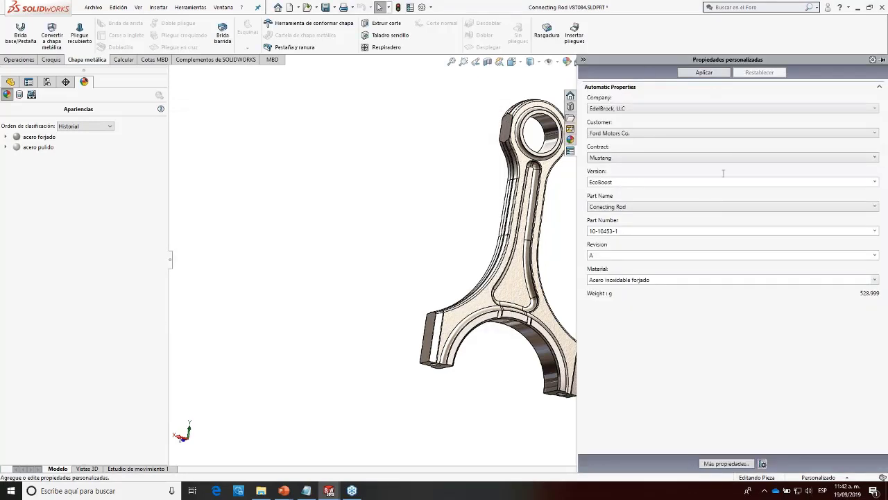
{"action": "left_click", "coordinate": [703, 109]}
{"action": "left_click", "coordinate": [697, 120]}
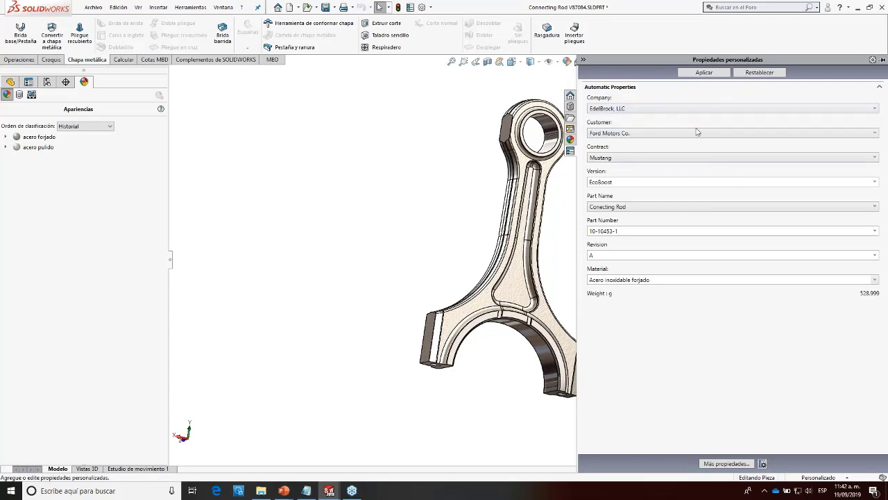
{"action": "left_click", "coordinate": [697, 132]}
{"action": "left_click", "coordinate": [611, 153]}
{"action": "left_click", "coordinate": [669, 133]}
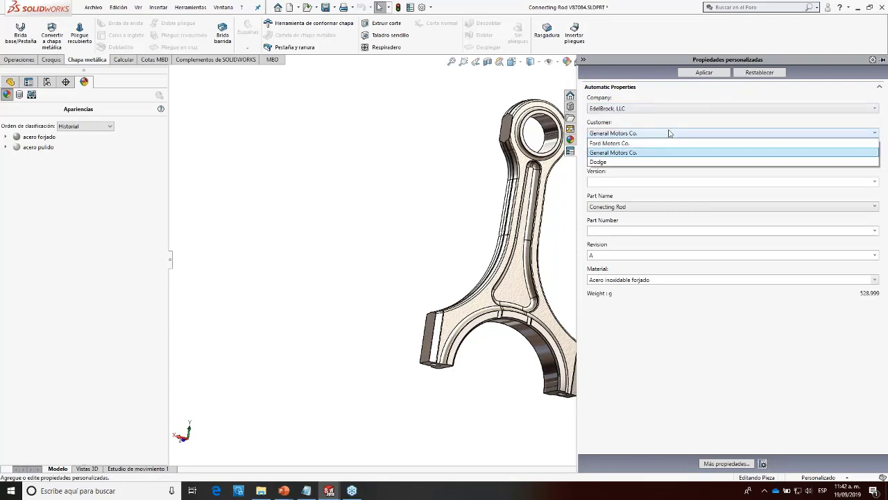
{"action": "left_click", "coordinate": [663, 144]}
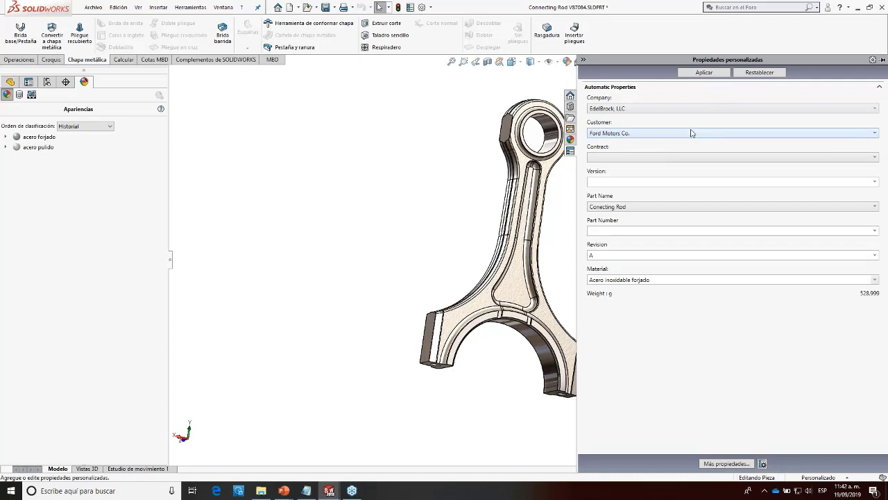
{"action": "left_click", "coordinate": [593, 156]}
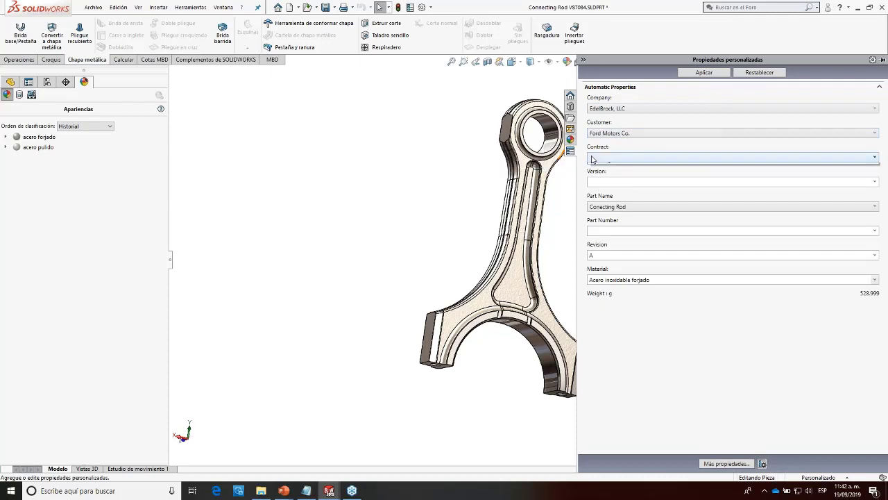
{"action": "left_click", "coordinate": [400, 129]}
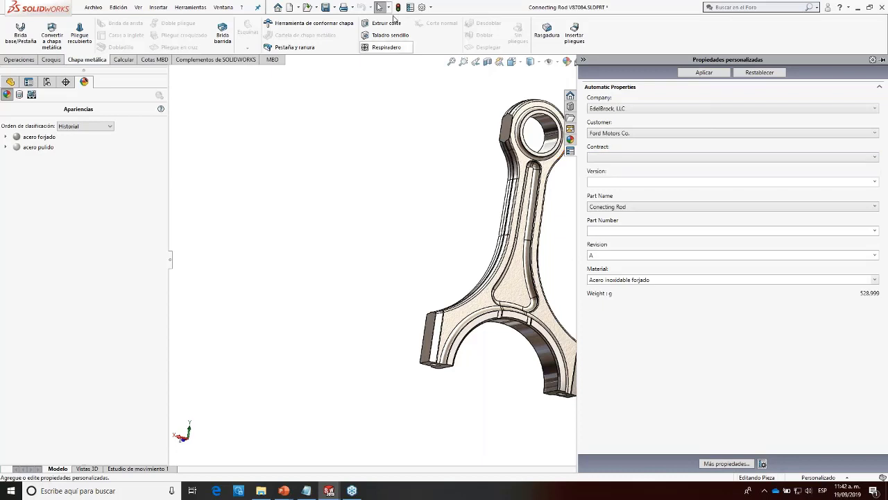
Step: Check the stored file properties against the edited Custom Properties form
{"action": "left_click", "coordinate": [410, 8]}
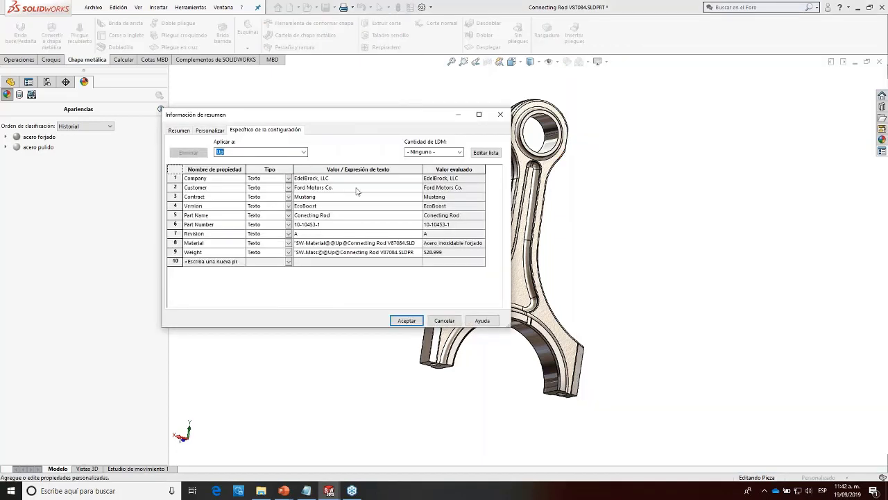
{"action": "left_click", "coordinate": [461, 322]}
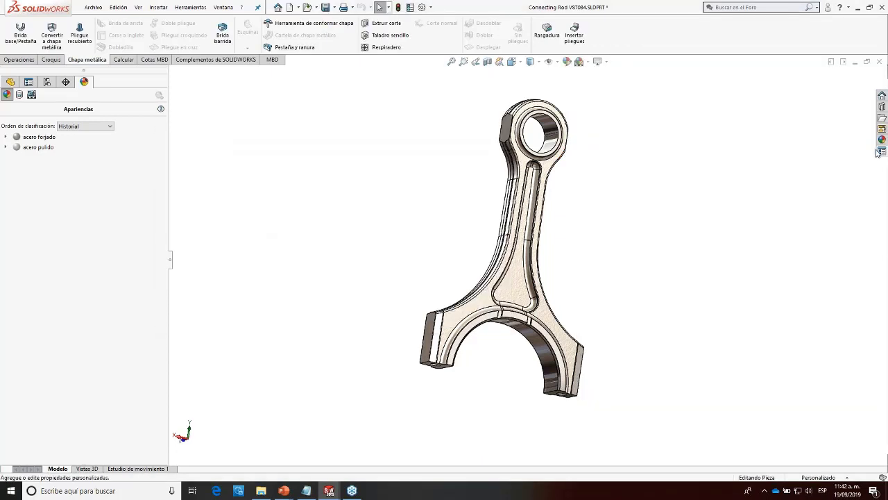
{"action": "left_click", "coordinate": [882, 151]}
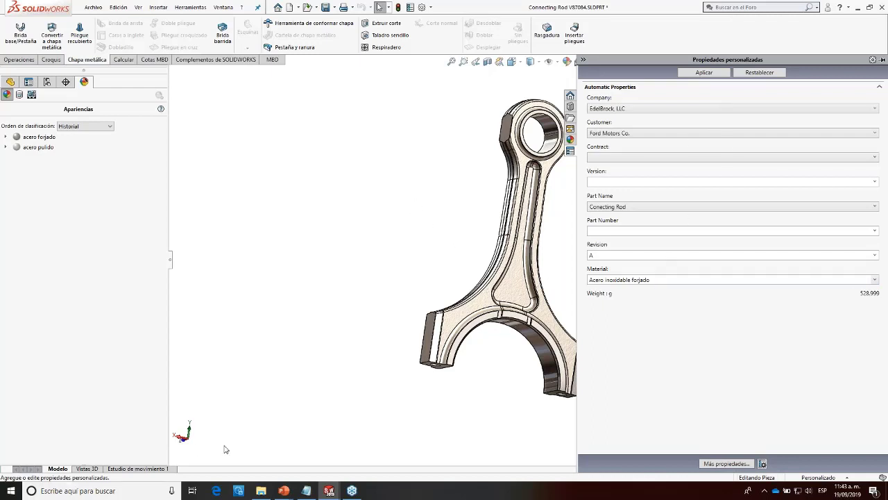
Step: Launch the Property Tab Builder 2019 from the SOLIDWORKS tools group and reposition its window
{"action": "left_click", "coordinate": [10, 491]}
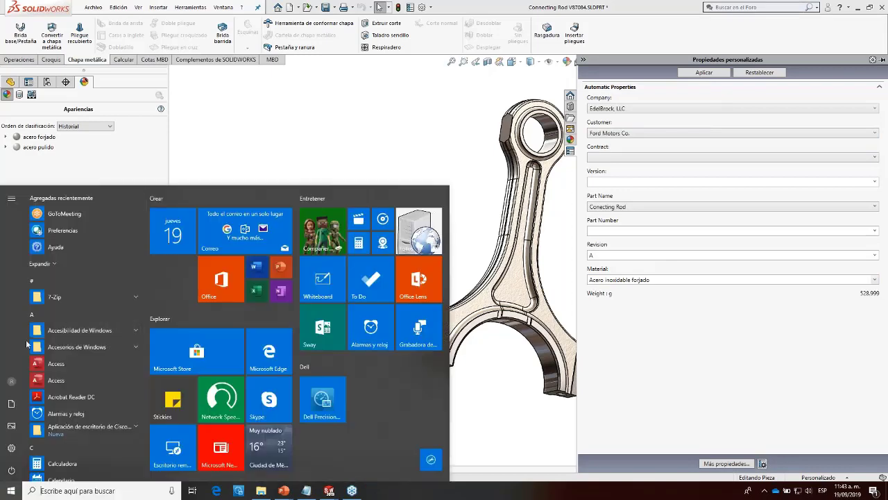
{"action": "scroll", "coordinate": [66, 326], "scroll_direction": "down", "scroll_amount": 5}
{"action": "scroll", "coordinate": [67, 292], "scroll_direction": "down", "scroll_amount": 10}
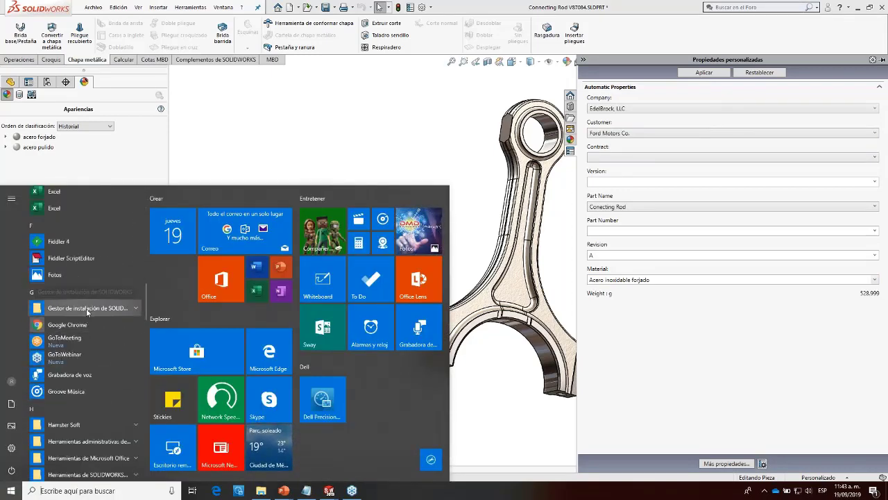
{"action": "scroll", "coordinate": [87, 316], "scroll_direction": "down", "scroll_amount": 1}
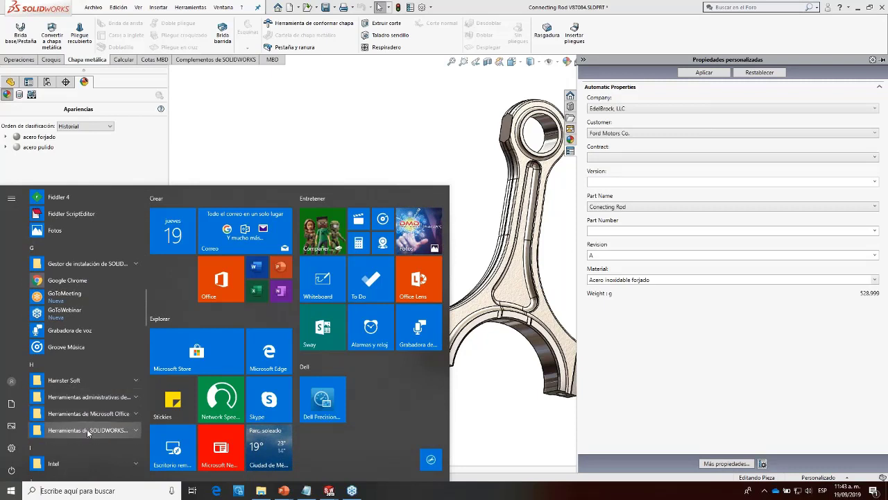
{"action": "left_click", "coordinate": [88, 430]}
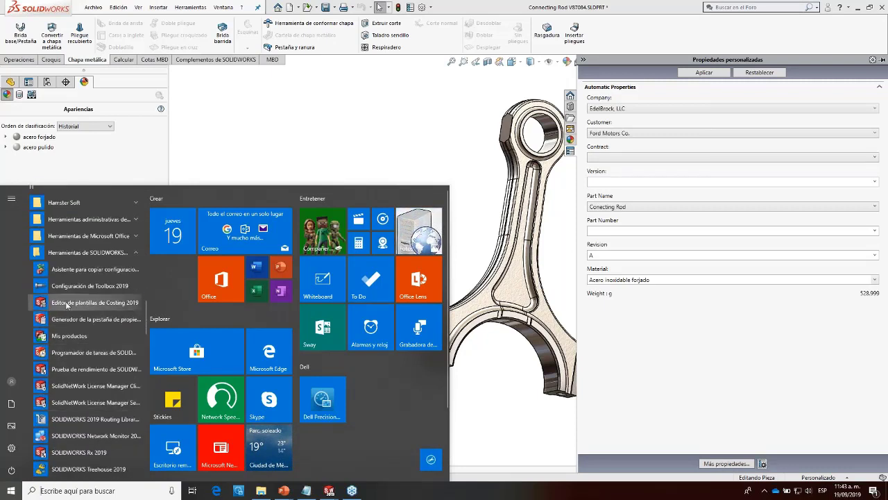
{"action": "left_click", "coordinate": [113, 321]}
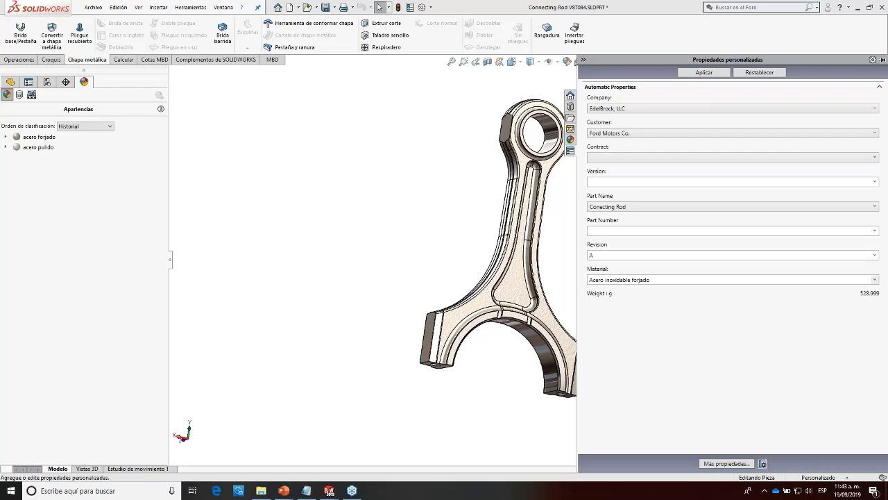
{"action": "left_click_drag", "start_coordinate": [222, 35], "coordinate": [326, 80]}
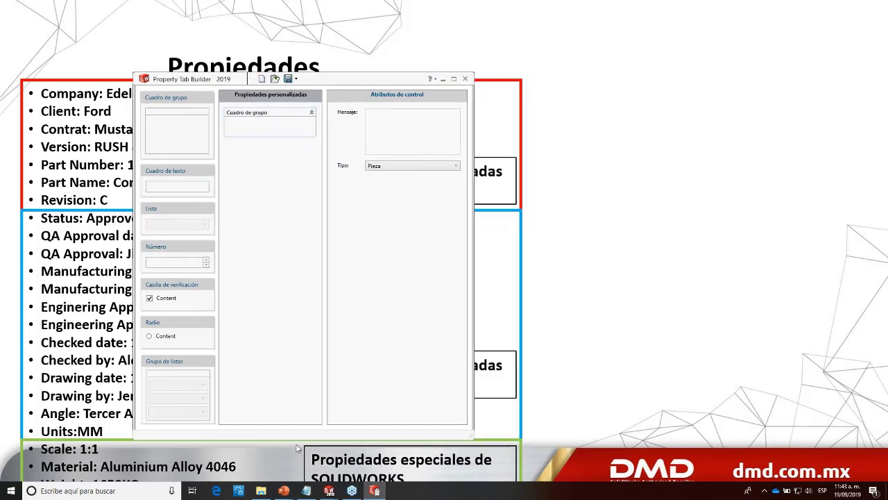
Step: Switch to the Pistons Subassembly in SOLIDWORKS and discard the connecting rod's pending custom property changes
{"action": "mouse_move", "coordinate": [328, 489]}
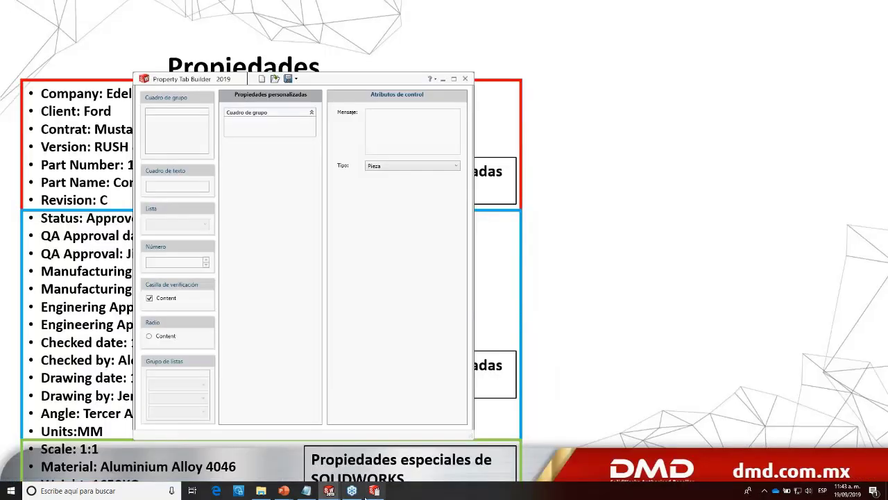
{"action": "left_click", "coordinate": [330, 491]}
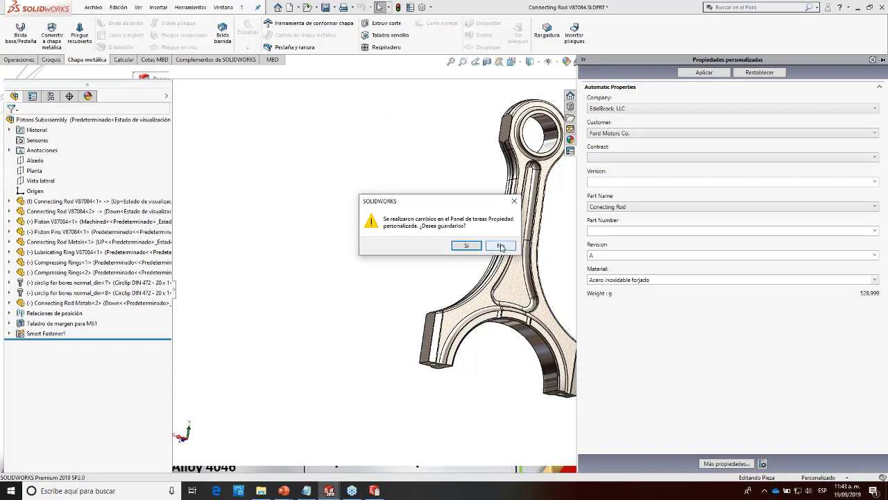
{"action": "left_click", "coordinate": [501, 245]}
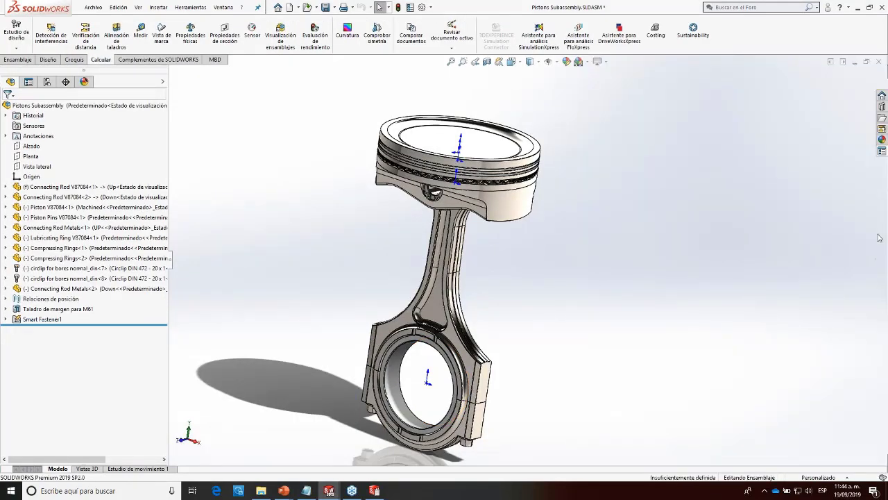
Step: Check the piston subassembly's Custom Properties form and its configuration-specific file properties
{"action": "left_click", "coordinate": [881, 151]}
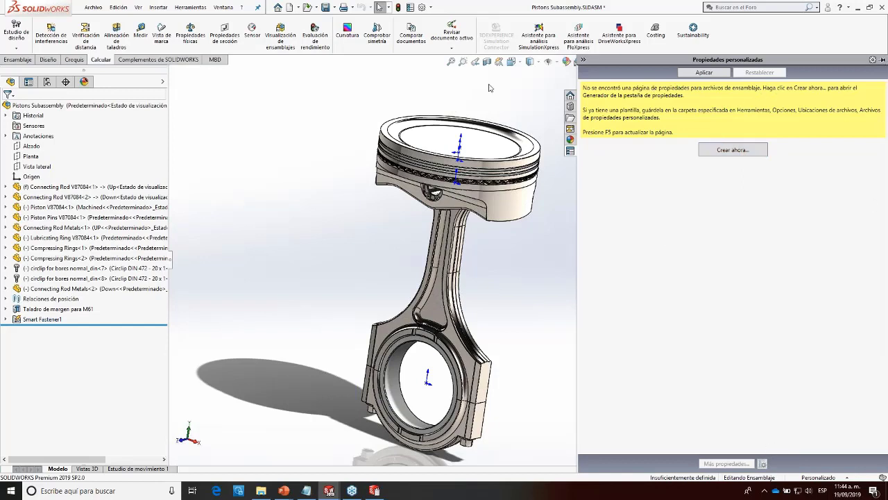
{"action": "left_click", "coordinate": [410, 6]}
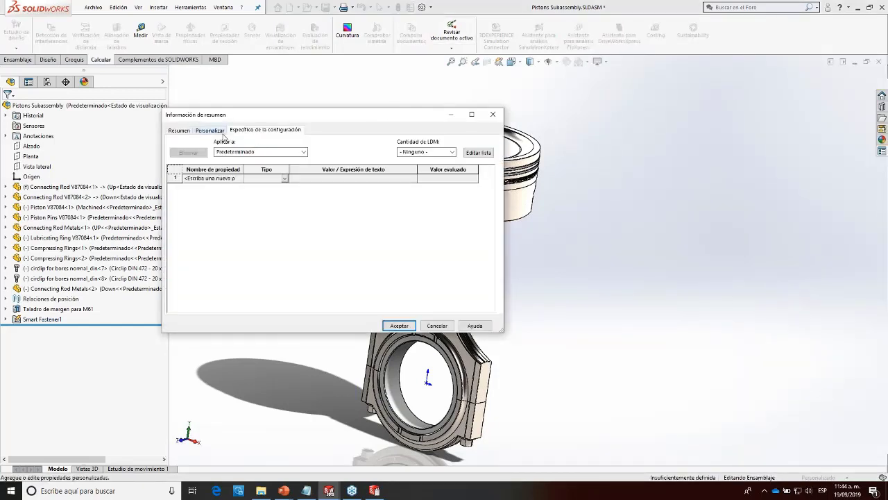
{"action": "left_click", "coordinate": [437, 325]}
{"action": "left_click", "coordinate": [882, 152]}
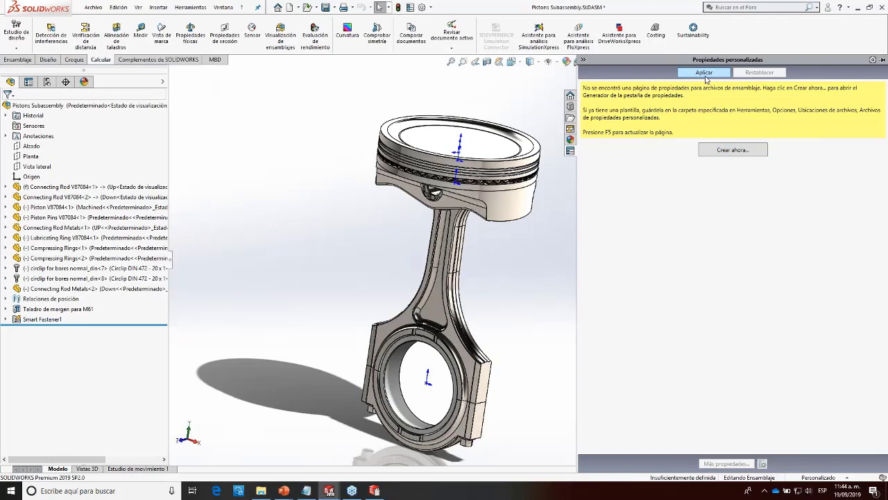
{"action": "left_click", "coordinate": [872, 59]}
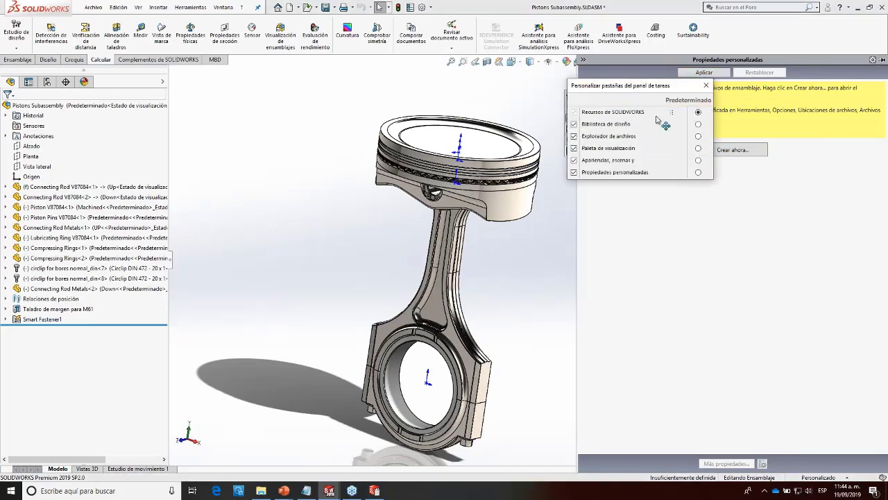
{"action": "left_click", "coordinate": [705, 84]}
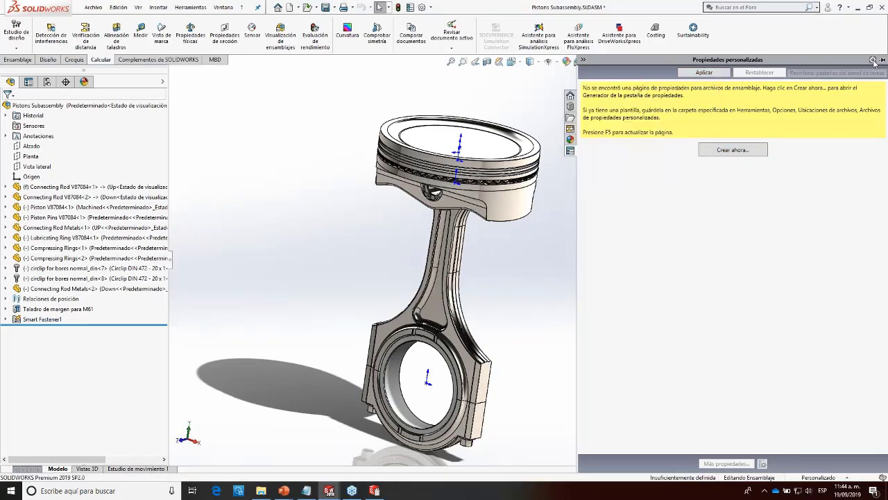
{"action": "left_click", "coordinate": [527, 249]}
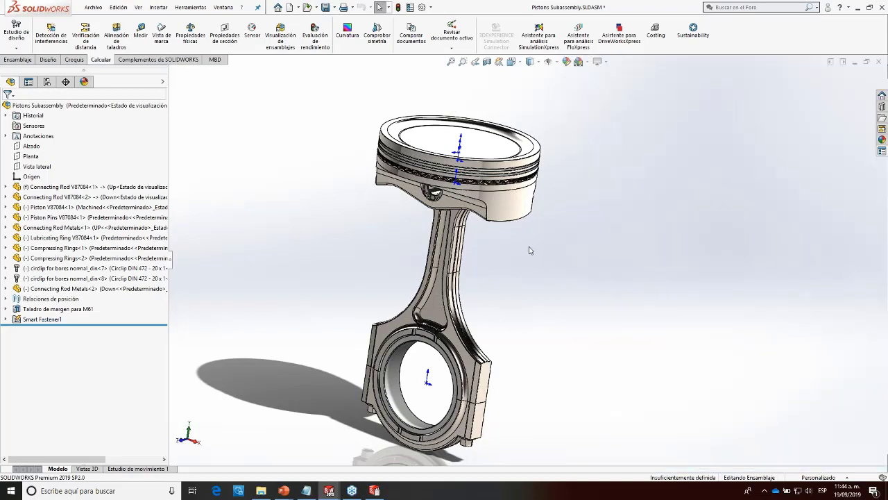
Step: Open the upper connecting rod from the assembly as its own part and display its Custom Properties form
{"action": "left_click", "coordinate": [879, 62]}
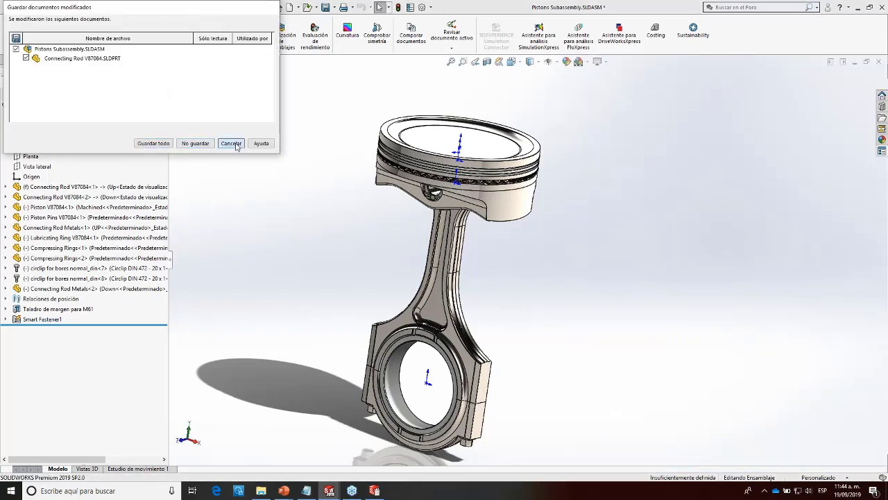
{"action": "left_click", "coordinate": [231, 143]}
{"action": "left_click", "coordinate": [438, 306]}
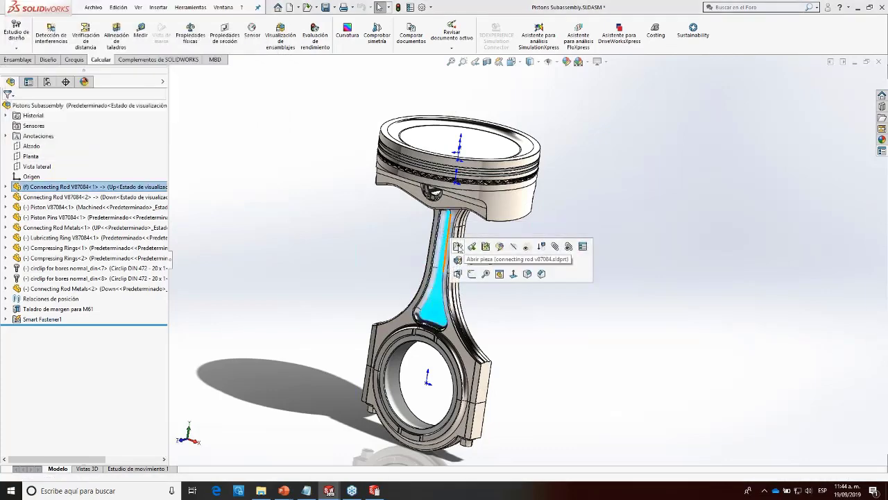
{"action": "left_click", "coordinate": [466, 242]}
{"action": "left_click", "coordinate": [882, 151]}
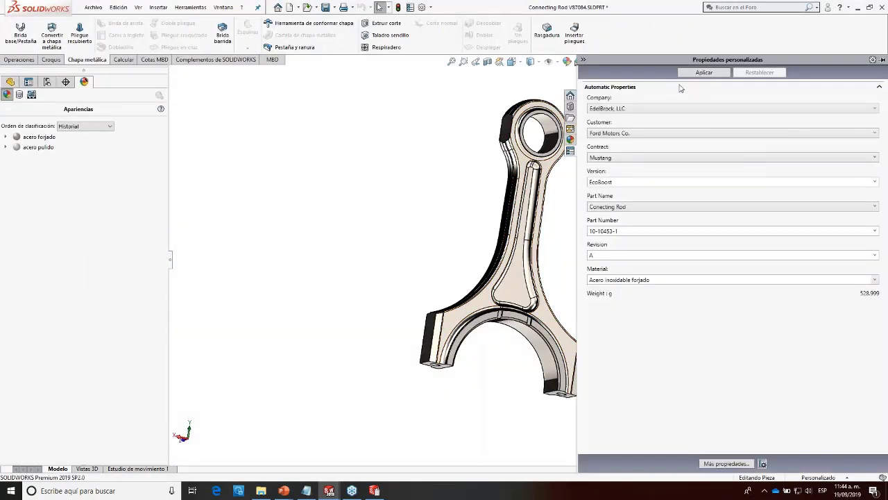
Step: Review the available Company choices in the connecting rod's custom properties
{"action": "left_click", "coordinate": [648, 110]}
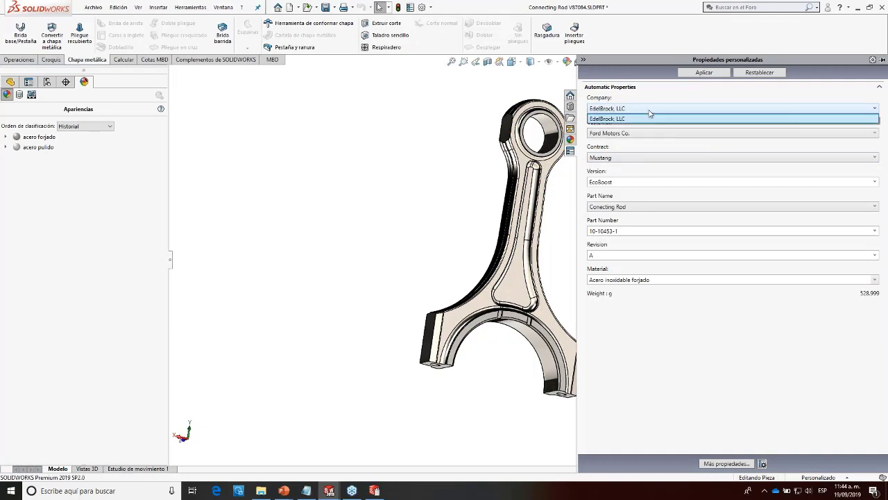
{"action": "left_click", "coordinate": [465, 229]}
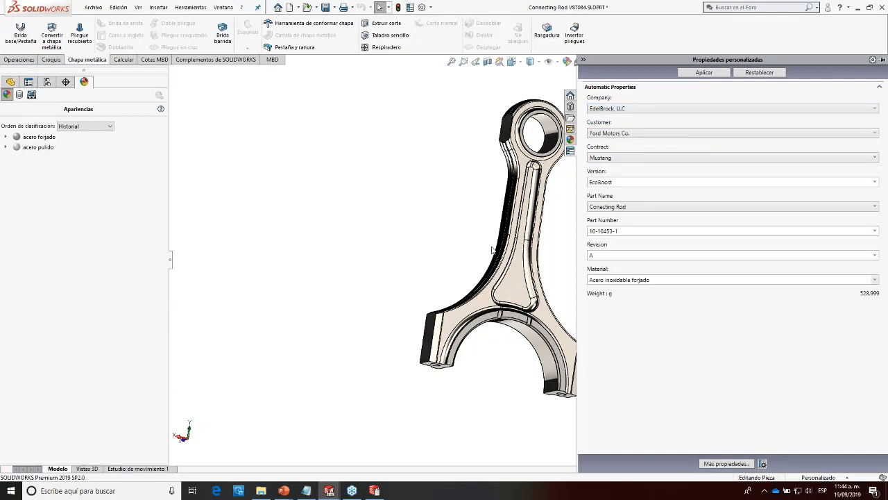
{"action": "left_click", "coordinate": [517, 278]}
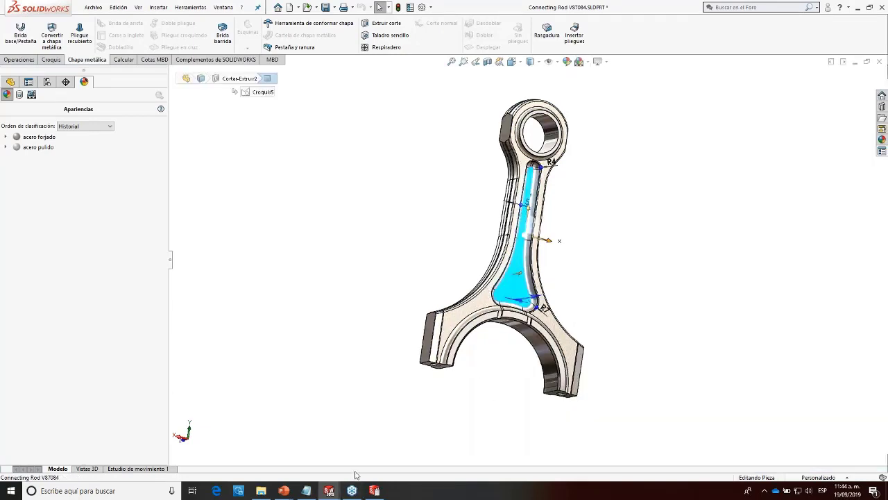
Step: Show the part's custom properties form and switch to the Property Tab Builder window
{"action": "left_click", "coordinate": [373, 491]}
{"action": "left_click", "coordinate": [882, 152]}
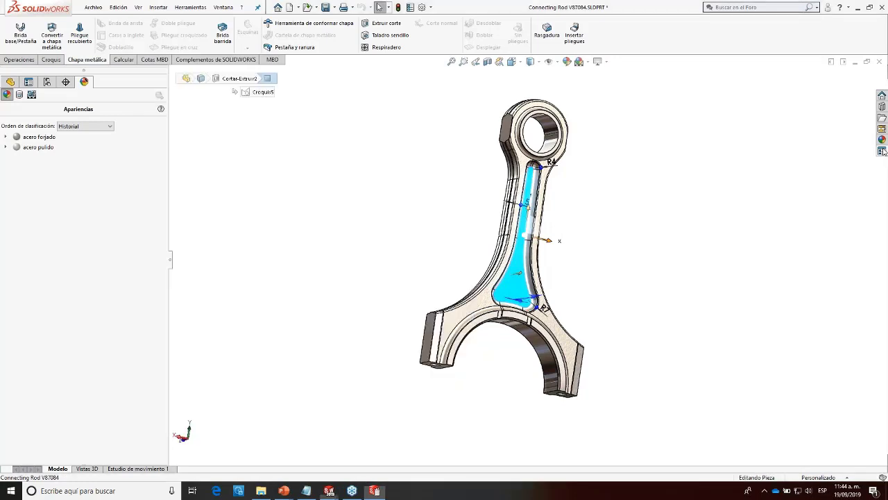
{"action": "left_click", "coordinate": [375, 491]}
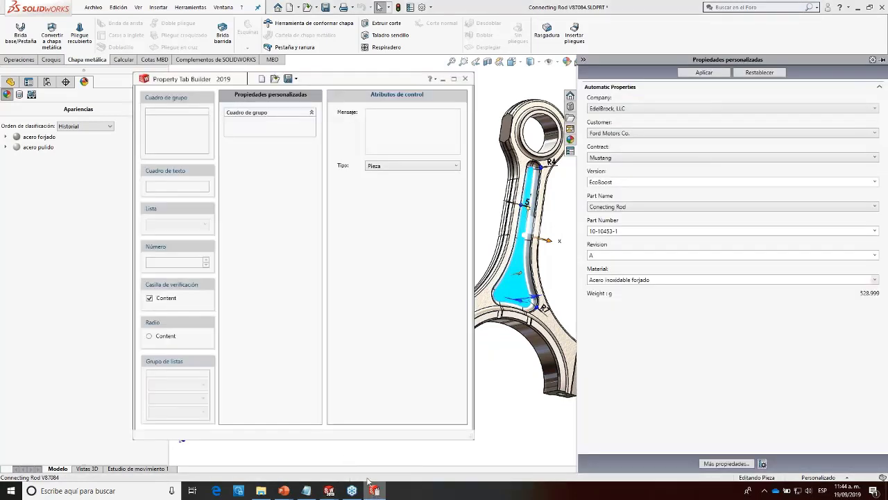
Step: Add a second group box below the existing one in the custom properties template
{"action": "left_click", "coordinate": [267, 118]}
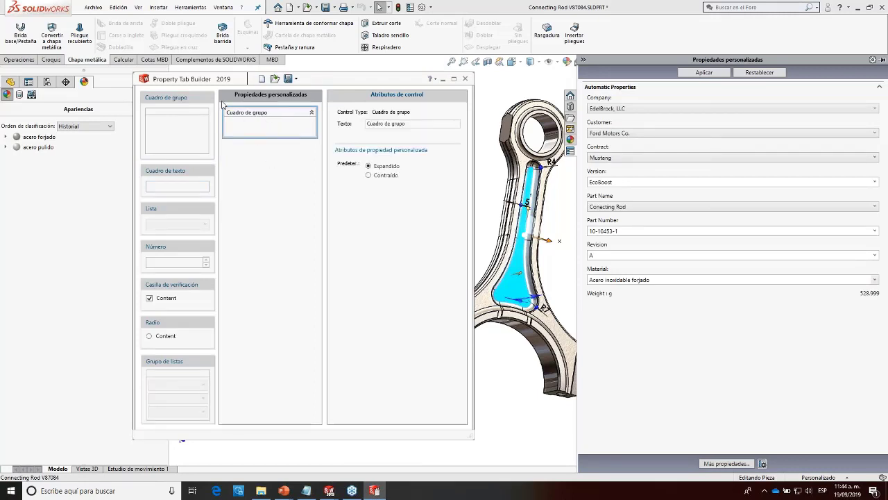
{"action": "mouse_move", "coordinate": [205, 100]}
{"action": "left_mouse_down"}
{"action": "mouse_move", "coordinate": [267, 102]}
{"action": "mouse_move", "coordinate": [276, 148]}
{"action": "mouse_move", "coordinate": [188, 99]}
{"action": "mouse_move", "coordinate": [195, 106]}
{"action": "left_mouse_up"}
{"action": "left_click", "coordinate": [313, 152]}
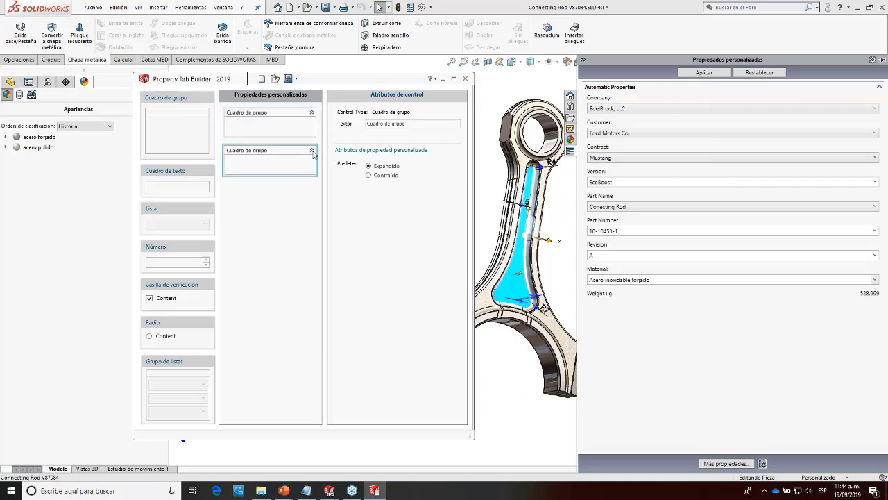
Step: Switch back to SOLIDWORKS and examine how the Automatic Properties group collapses and expands
{"action": "left_click", "coordinate": [879, 89]}
{"action": "left_click", "coordinate": [881, 89]}
{"action": "left_click", "coordinate": [881, 88]}
{"action": "left_click", "coordinate": [881, 89]}
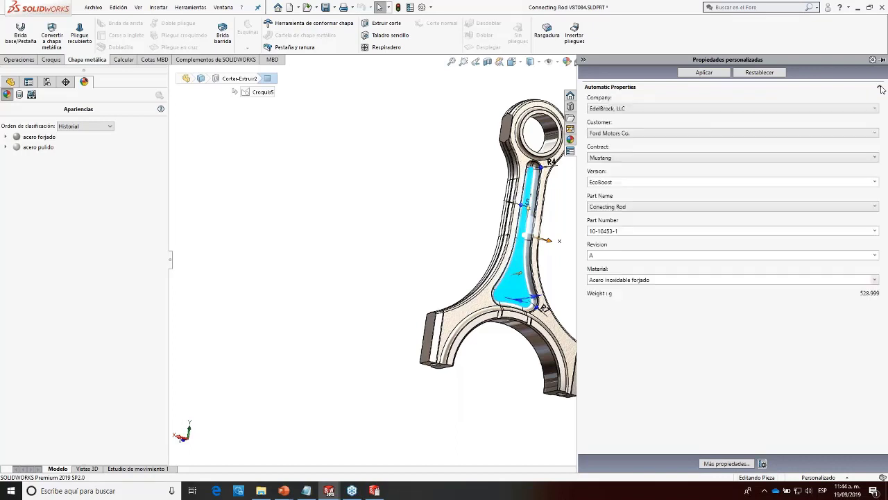
{"action": "left_click", "coordinate": [881, 89]}
{"action": "left_click", "coordinate": [882, 89]}
{"action": "left_click", "coordinate": [881, 90]}
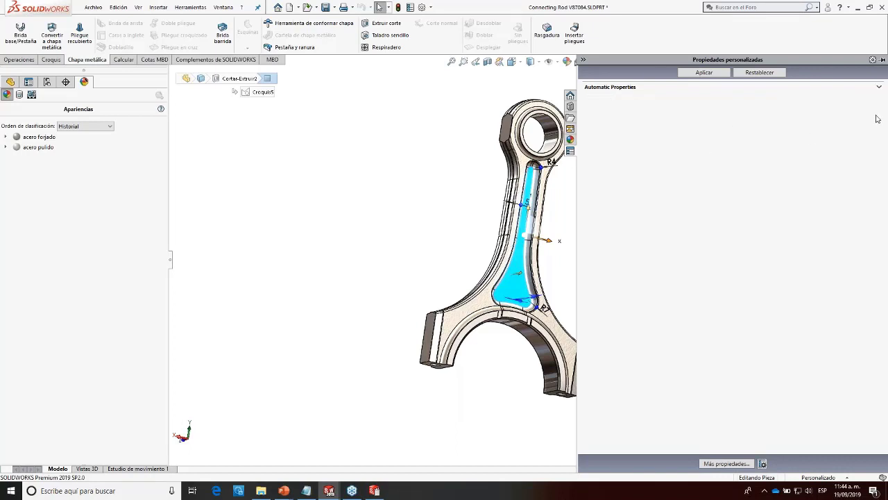
{"action": "left_click", "coordinate": [878, 89]}
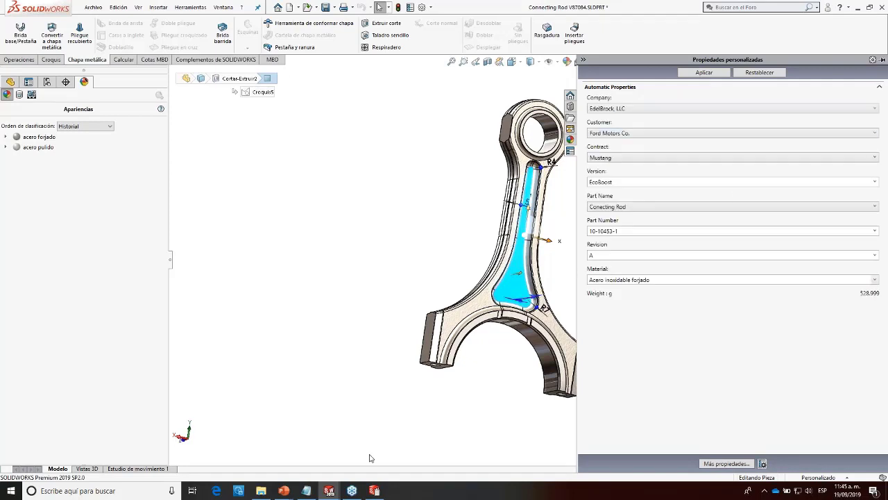
Step: Return to Property Tab Builder and delete the second group box from the template
{"action": "left_click", "coordinate": [375, 491]}
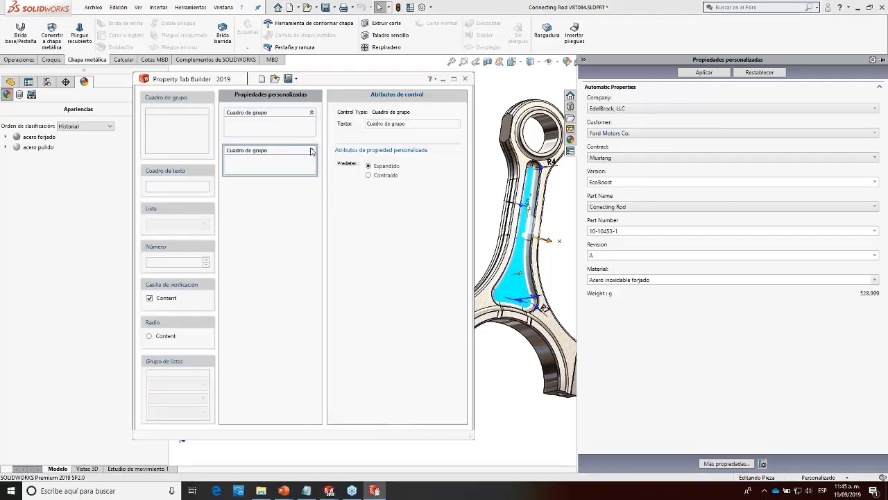
{"action": "right_click", "coordinate": [291, 150]}
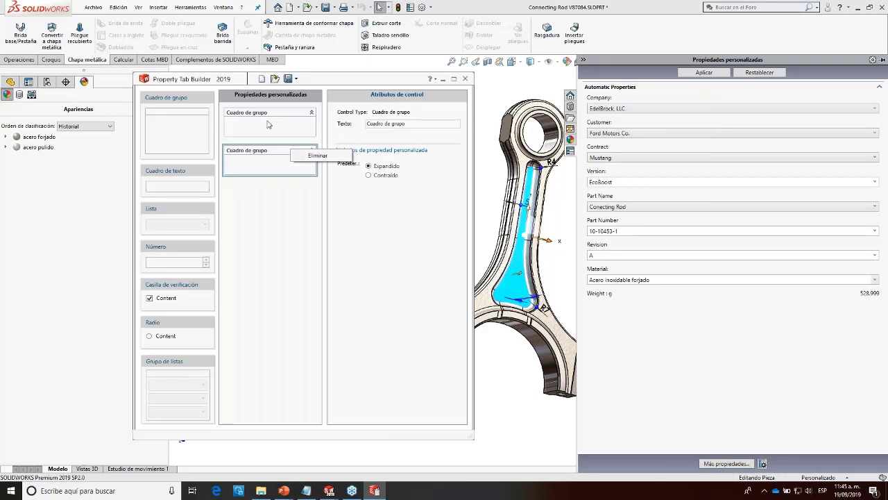
{"action": "left_click", "coordinate": [316, 156]}
Step: Try placing two extra group boxes below the first one, and delete them both
{"action": "left_click_drag", "start_coordinate": [184, 125], "coordinate": [258, 168]}
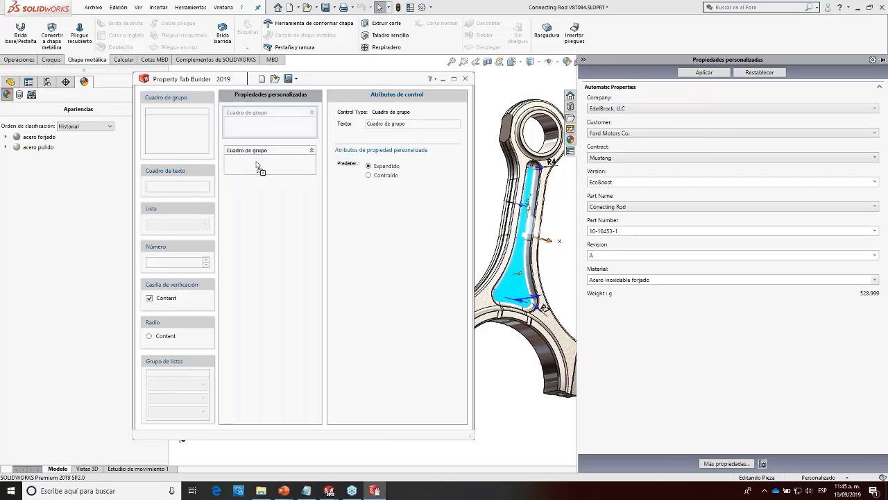
{"action": "left_click_drag", "start_coordinate": [177, 132], "coordinate": [272, 201]}
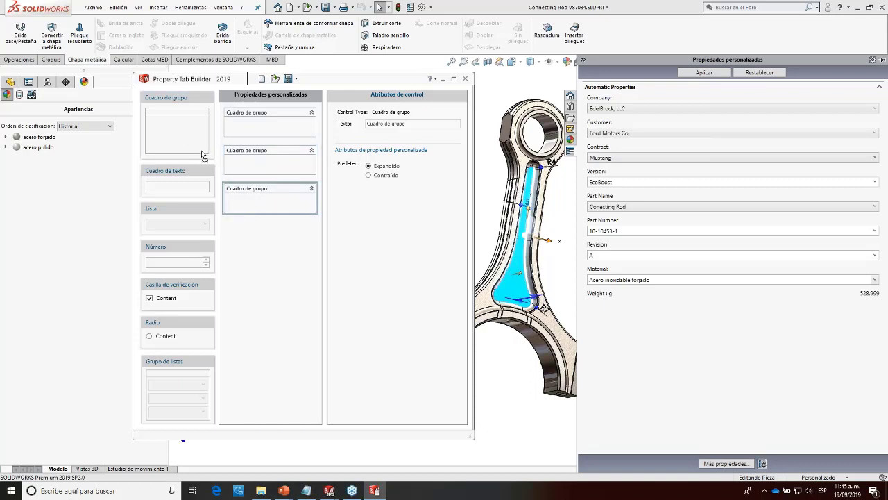
{"action": "right_click", "coordinate": [270, 210]}
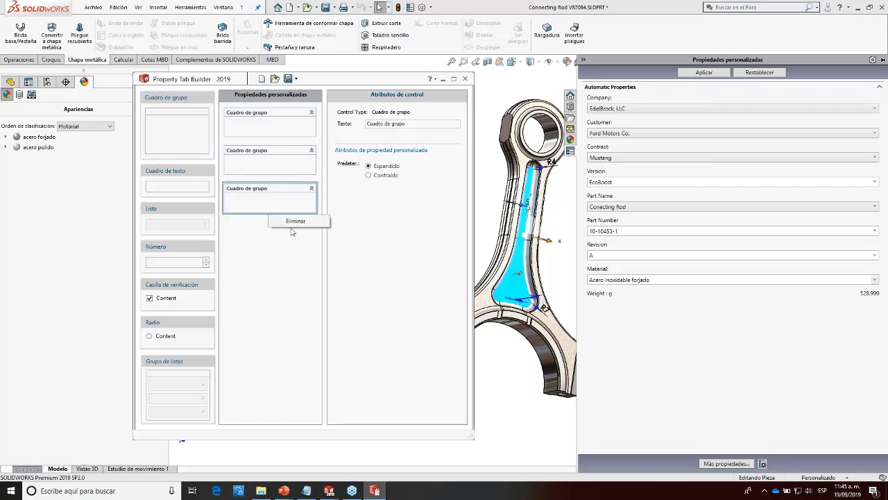
{"action": "left_click", "coordinate": [291, 221]}
{"action": "right_click", "coordinate": [276, 150]}
{"action": "left_click", "coordinate": [298, 152]}
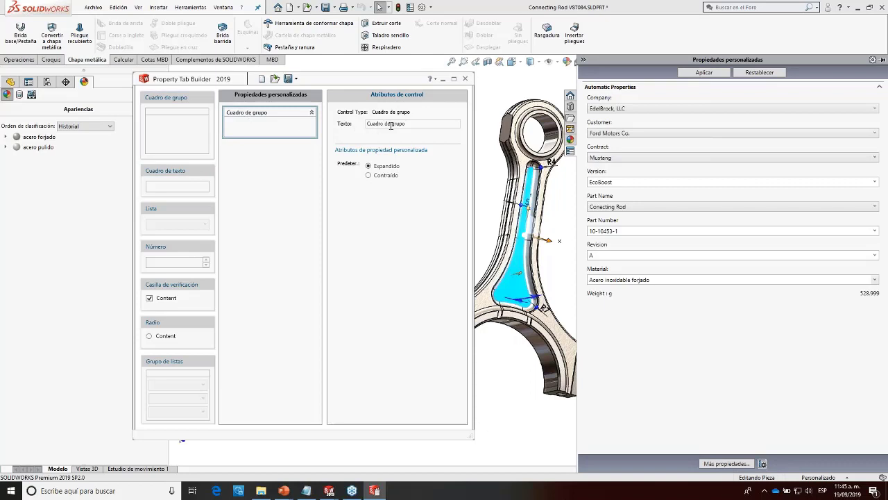
Step: Rename the remaining group box as "Automatic Properties - Part"
{"action": "left_click_drag", "start_coordinate": [406, 123], "coordinate": [313, 127]}
{"action": "type", "text": "Automatic Propert"}
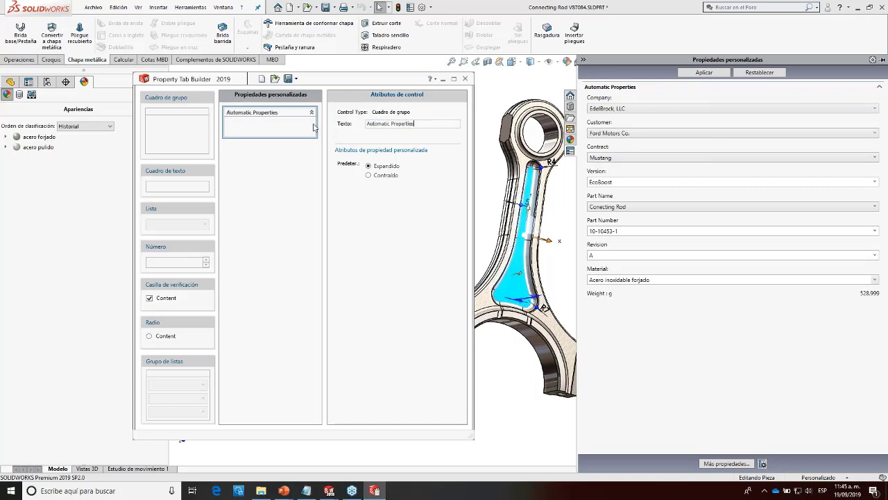
{"action": "type", "text": "ies"}
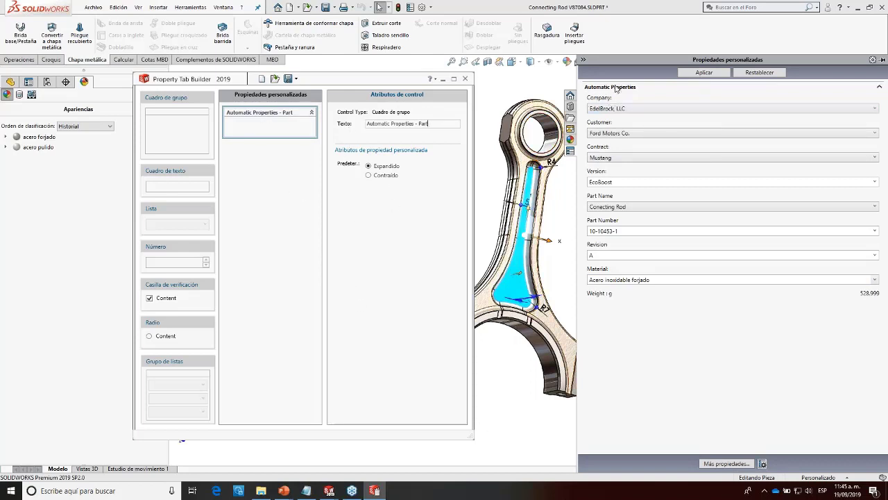
Step: Add a list control inside the Automatic Properties - Part group and set its caption to "Company"
{"action": "left_click", "coordinate": [241, 192]}
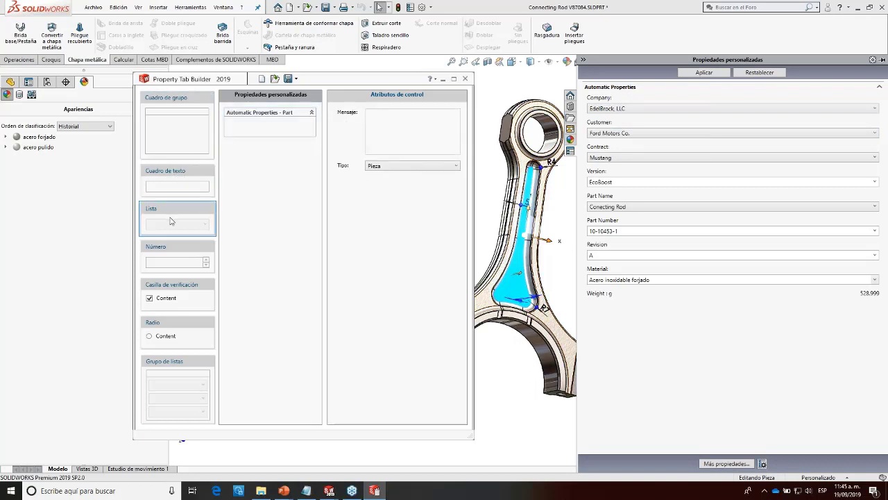
{"action": "left_click_drag", "start_coordinate": [171, 221], "coordinate": [251, 138]}
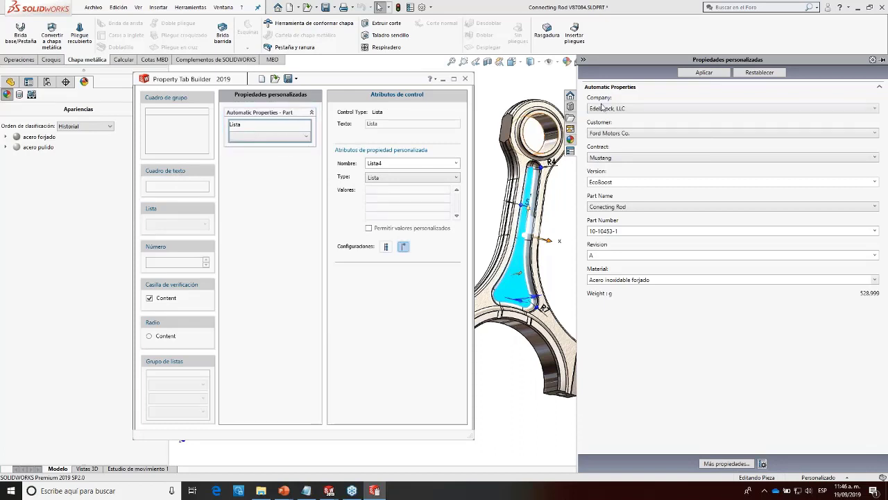
{"action": "double_click", "coordinate": [389, 126]}
{"action": "type", "text": "Compny"}
{"action": "left_click", "coordinate": [251, 136]}
{"action": "left_click", "coordinate": [252, 137]}
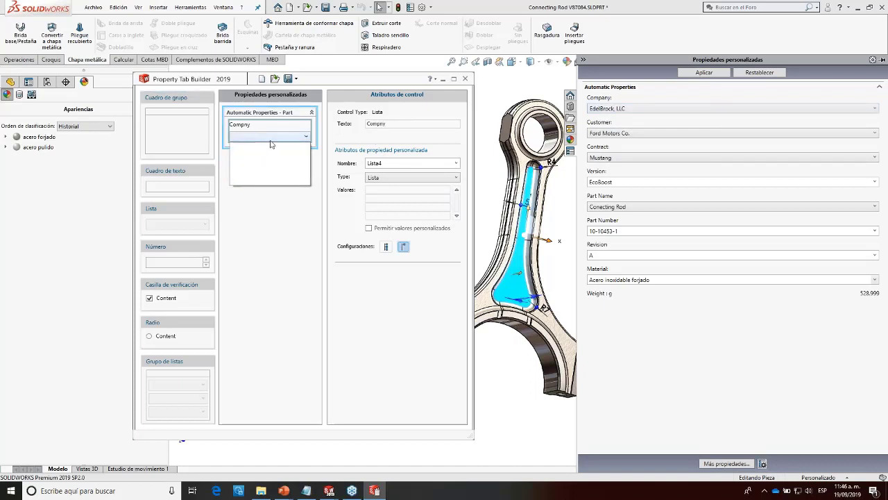
{"action": "left_click", "coordinate": [383, 191]}
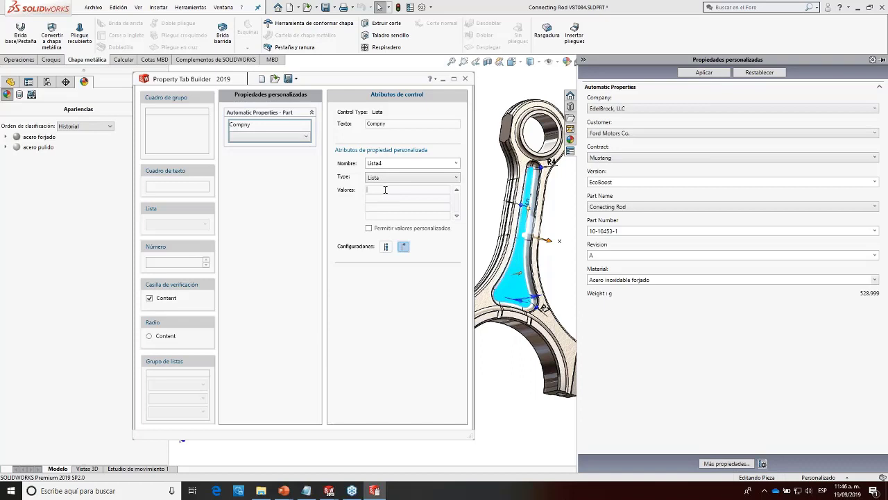
{"action": "left_click", "coordinate": [397, 200]}
{"action": "left_click", "coordinate": [377, 124]}
{"action": "type", "text": "a"}
Step: Set the custom property name of the Company list to "Company"
{"action": "left_click", "coordinate": [447, 165]}
{"action": "left_click", "coordinate": [456, 163]}
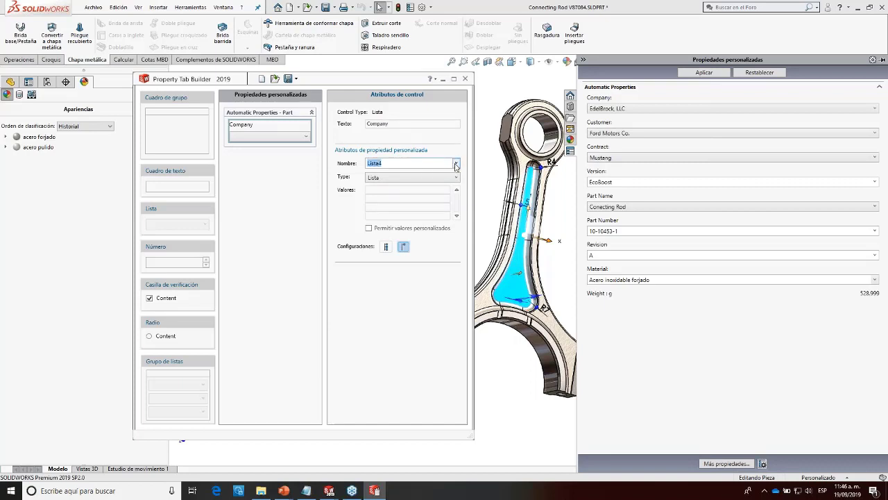
{"action": "left_click", "coordinate": [353, 163]}
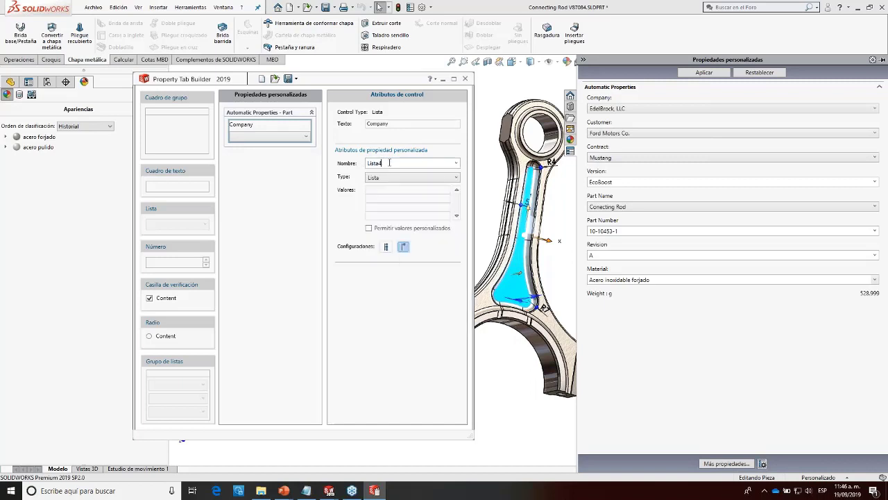
{"action": "left_click", "coordinate": [340, 161]}
{"action": "double_click", "coordinate": [394, 163]}
{"action": "type", "text": "Company"}
Step: Look through the predefined property names available for the Company list
{"action": "left_click", "coordinate": [455, 163]}
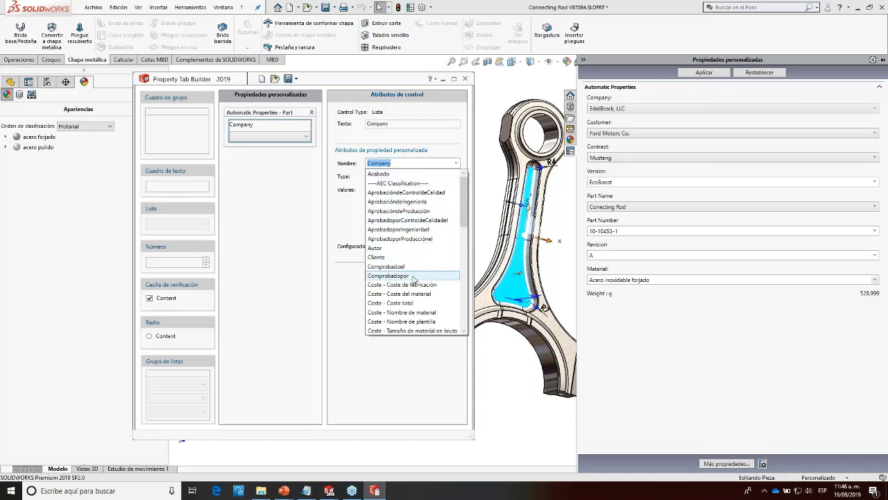
{"action": "left_click_drag", "start_coordinate": [465, 223], "coordinate": [469, 294]}
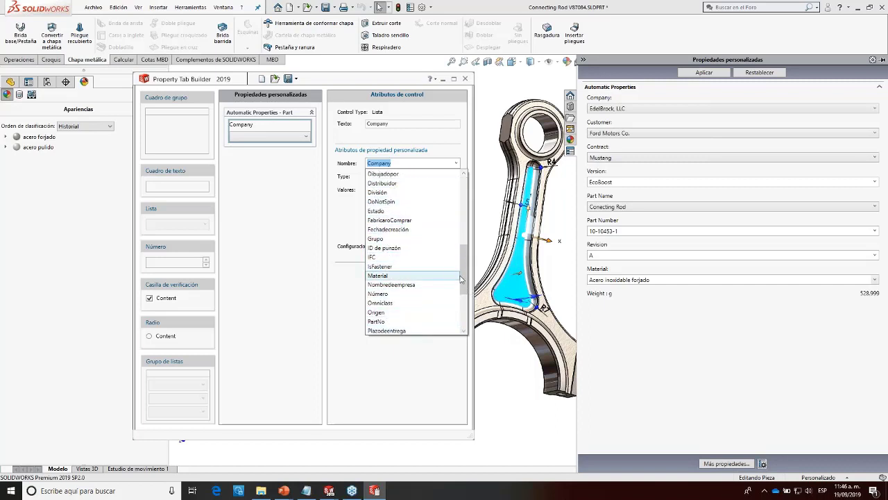
{"action": "mouse_move", "coordinate": [463, 276]}
{"action": "left_mouse_down"}
{"action": "mouse_move", "coordinate": [467, 247]}
{"action": "mouse_move", "coordinate": [465, 267]}
{"action": "left_mouse_up"}
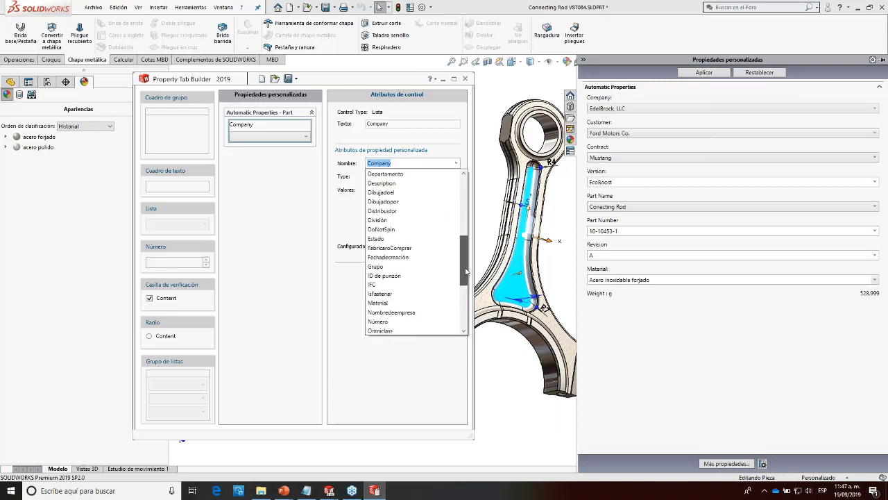
{"action": "left_click", "coordinate": [409, 163]}
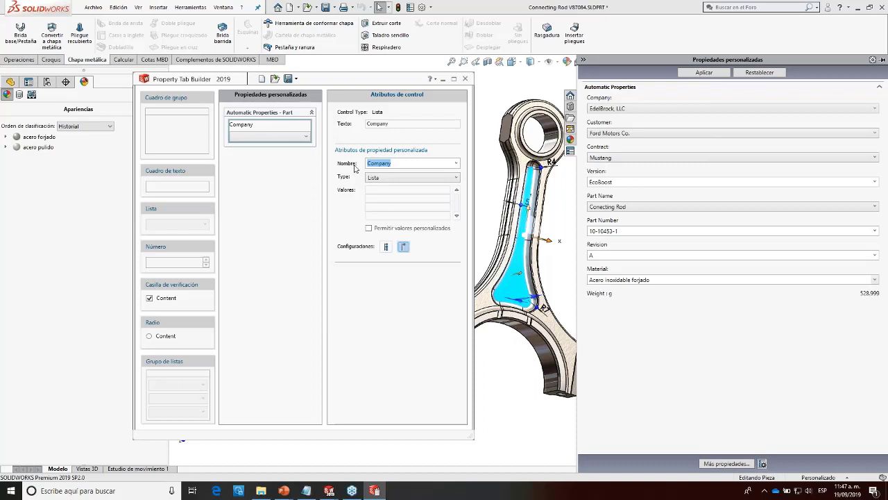
Step: Enter "EdelBrock, LLC, Massachuets" and "EdelBrock, Texas" as the values of the Company list
{"action": "left_click", "coordinate": [387, 193]}
{"action": "double_click", "coordinate": [395, 163]}
{"action": "left_click", "coordinate": [387, 190]}
{"action": "type", "text": "lBrock"}
{"action": "type", "text": ","}
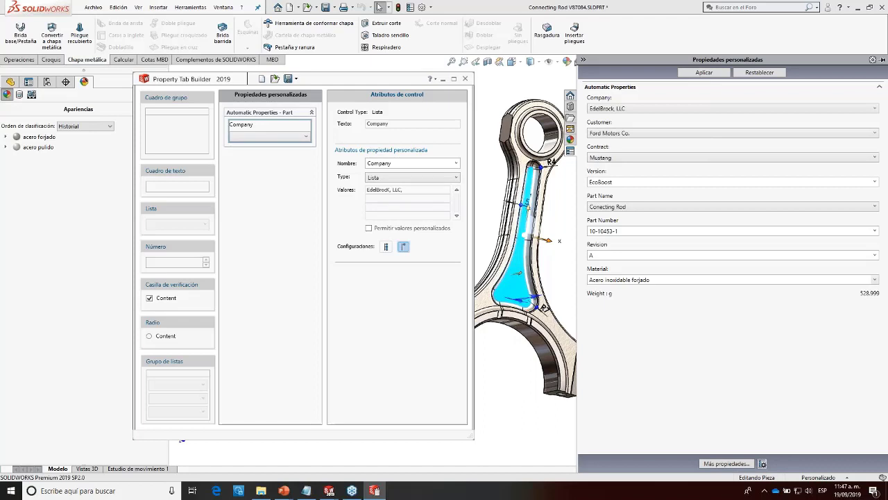
{"action": "type", "text": "LLC, Massachu"}
{"action": "type", "text": "EDe"}
{"action": "type", "text": "lBrock"}
{"action": "type", "text": ", Texas"}
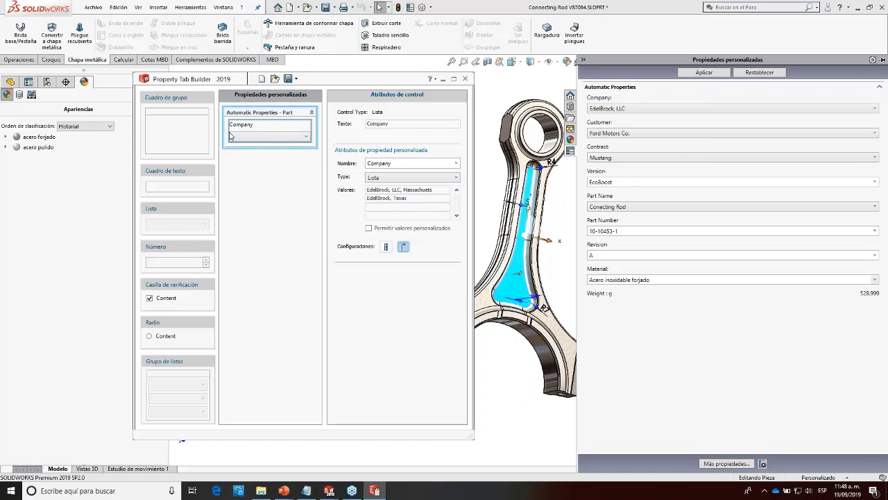
Step: Preview the choices offered by the Company list in the template
{"action": "left_click", "coordinate": [265, 151]}
{"action": "left_click", "coordinate": [263, 132]}
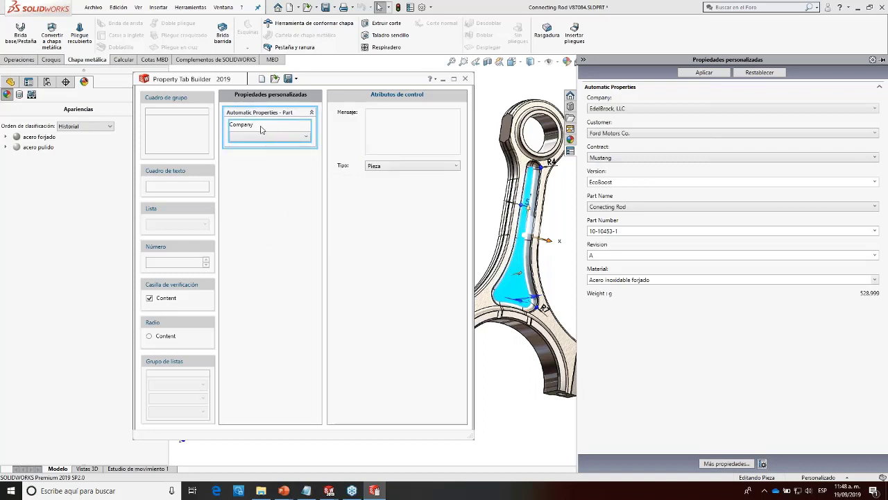
{"action": "left_click", "coordinate": [267, 136]}
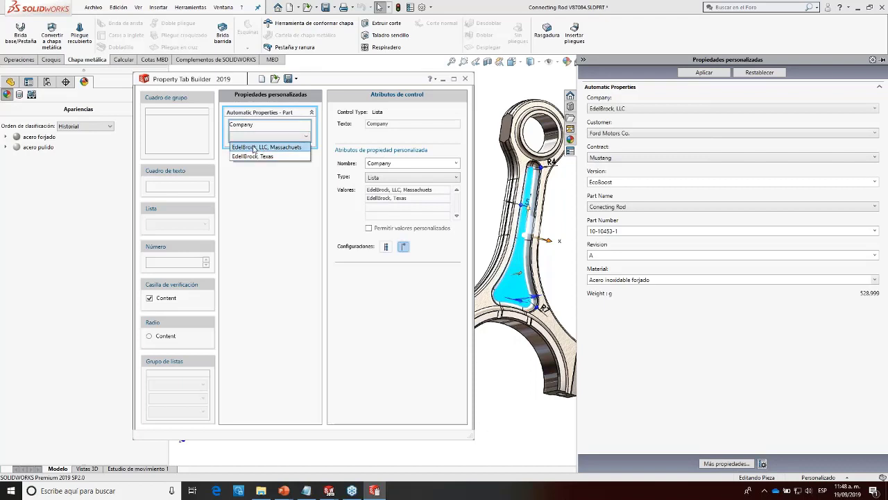
{"action": "left_click", "coordinate": [265, 183]}
Step: Add a second list control below Company and compare the choices offered by both lists
{"action": "left_click_drag", "start_coordinate": [235, 201], "coordinate": [270, 161]}
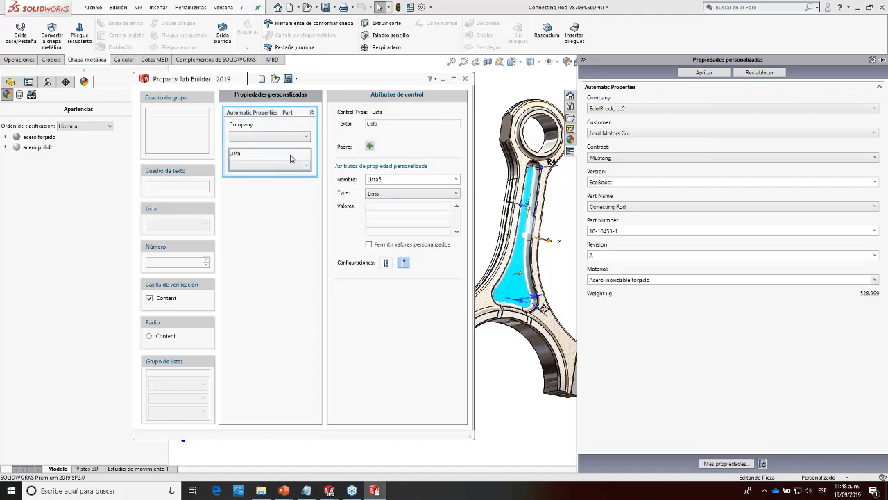
{"action": "left_click", "coordinate": [269, 127]}
{"action": "left_click", "coordinate": [306, 136]}
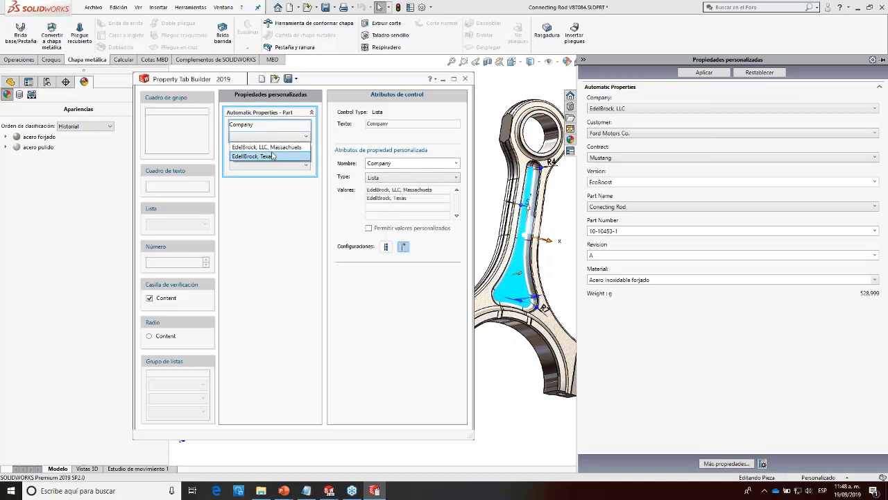
{"action": "left_click", "coordinate": [278, 201]}
{"action": "left_click", "coordinate": [268, 167]}
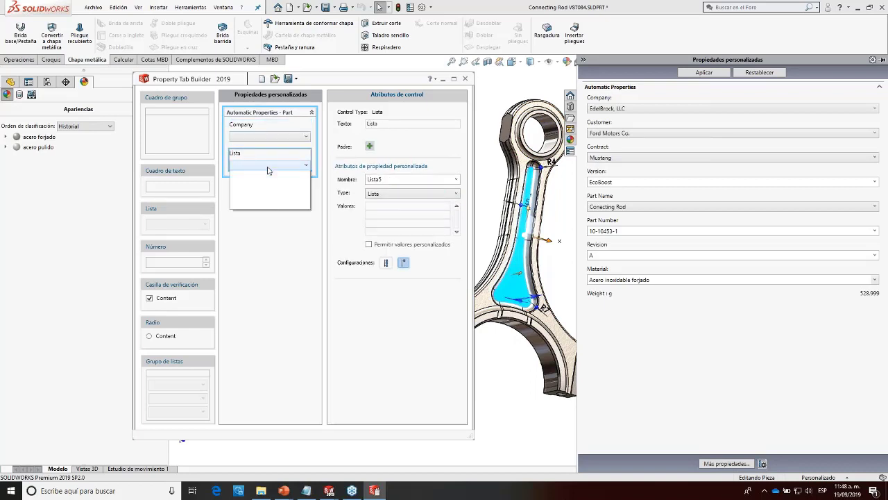
Step: Label the second list control, below Company, as "Customer"
{"action": "left_click", "coordinate": [269, 154]}
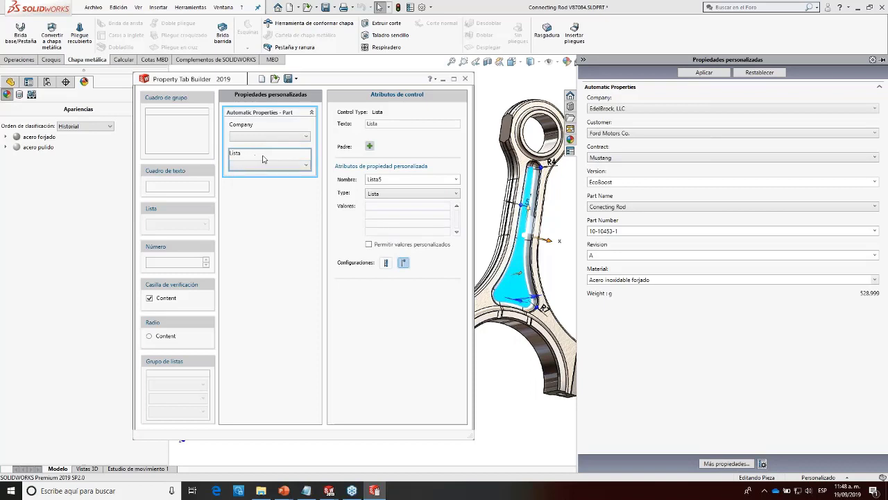
{"action": "double_click", "coordinate": [383, 123]}
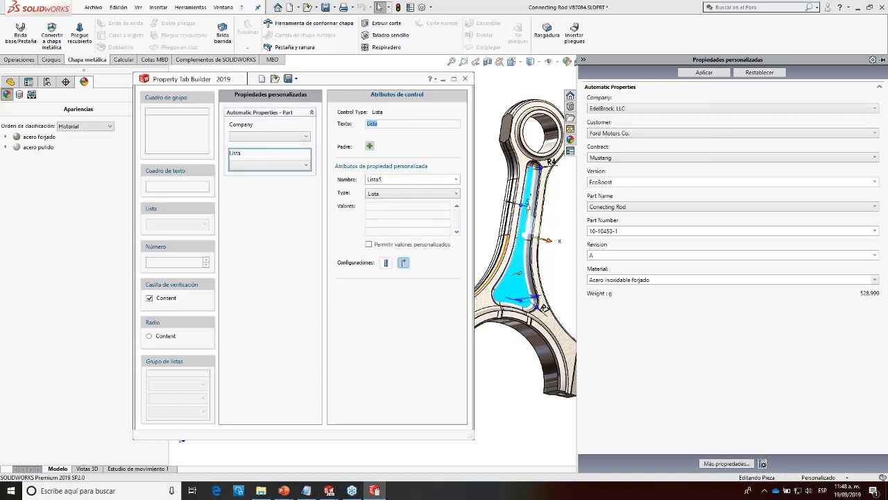
{"action": "type", "text": "C"}
{"action": "key", "text": "BackSpace"}
{"action": "type", "text": "Model"}
{"action": "left_click_drag", "start_coordinate": [383, 124], "coordinate": [356, 123]}
{"action": "type", "text": "Customer"}
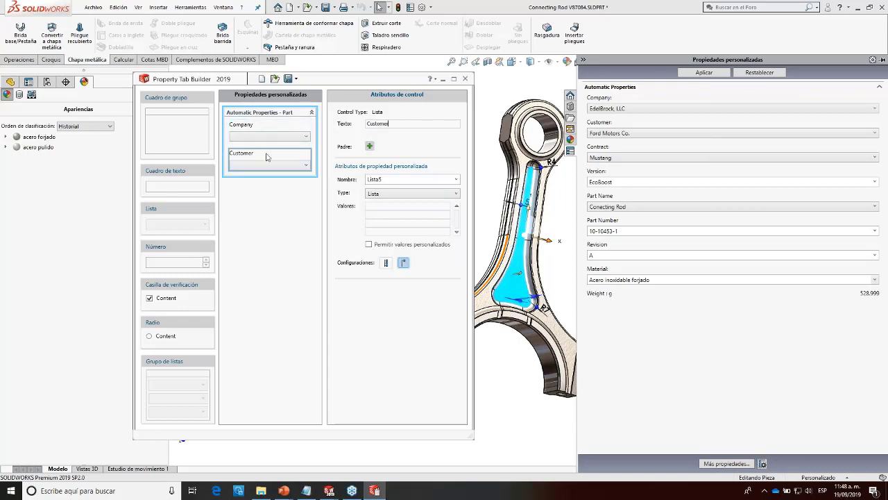
Step: Add a parent to the Customer list and set it to Company
{"action": "left_click", "coordinate": [264, 128]}
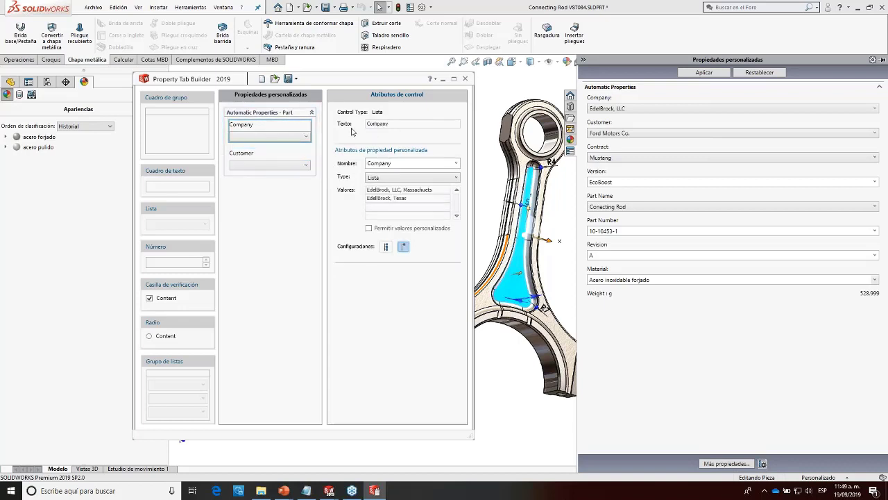
{"action": "left_click", "coordinate": [265, 158]}
{"action": "left_click", "coordinate": [369, 146]}
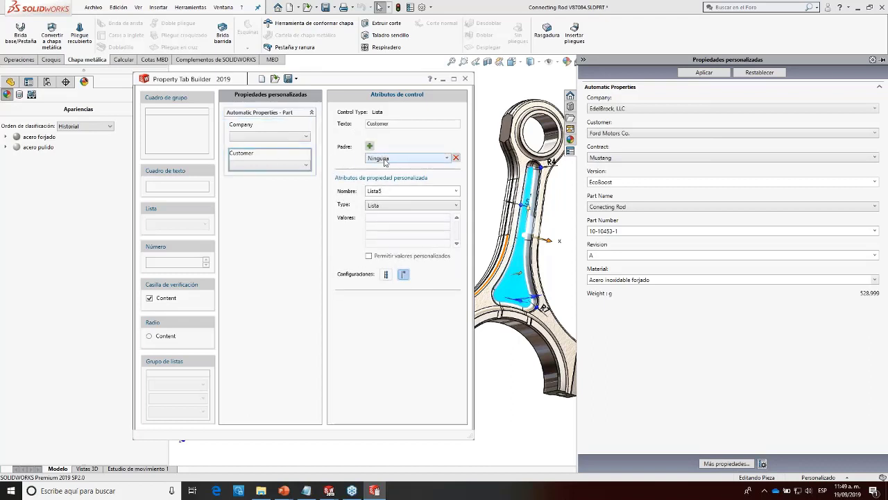
{"action": "left_click", "coordinate": [383, 158]}
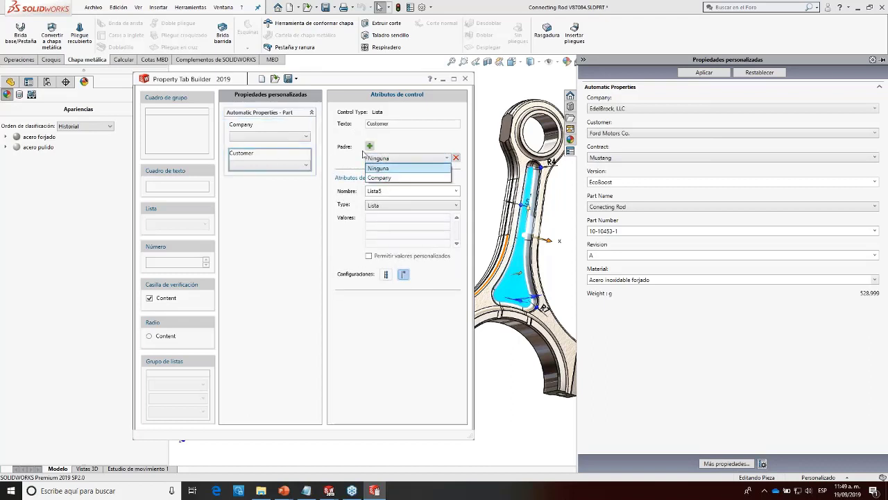
{"action": "left_click", "coordinate": [393, 140]}
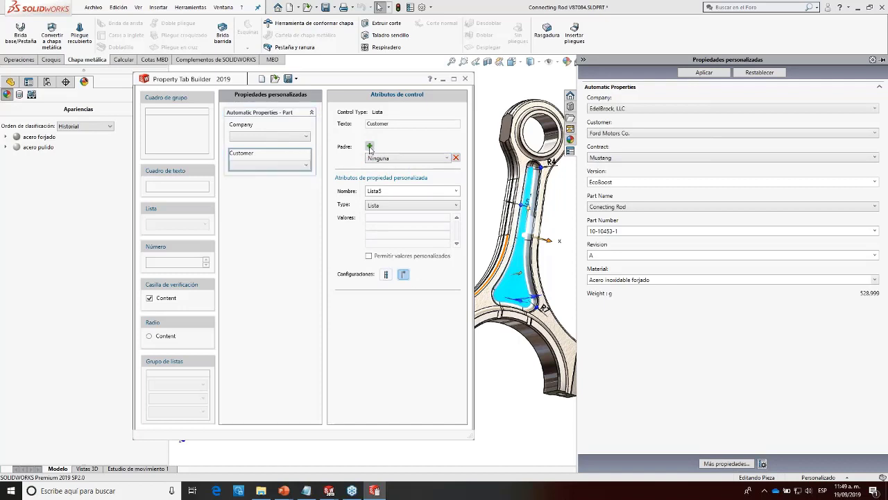
{"action": "left_click", "coordinate": [386, 158]}
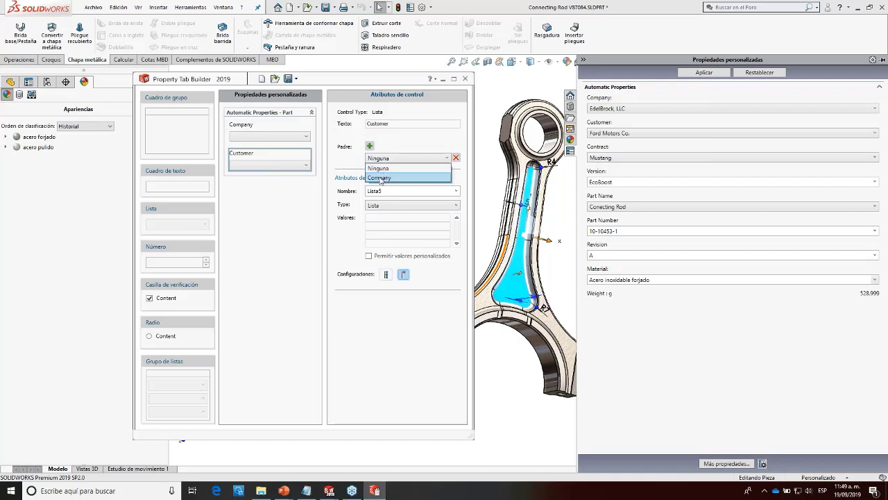
{"action": "left_click", "coordinate": [380, 178]}
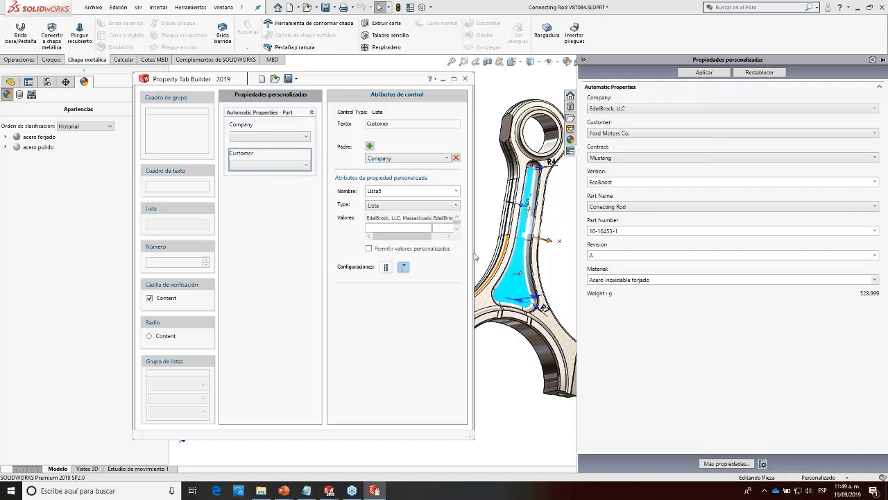
Step: Enter "FORD Motors CO" and "General Motors CO" as the Customer values for the Massachuets company
{"action": "left_click_drag", "start_coordinate": [473, 438], "coordinate": [550, 434]}
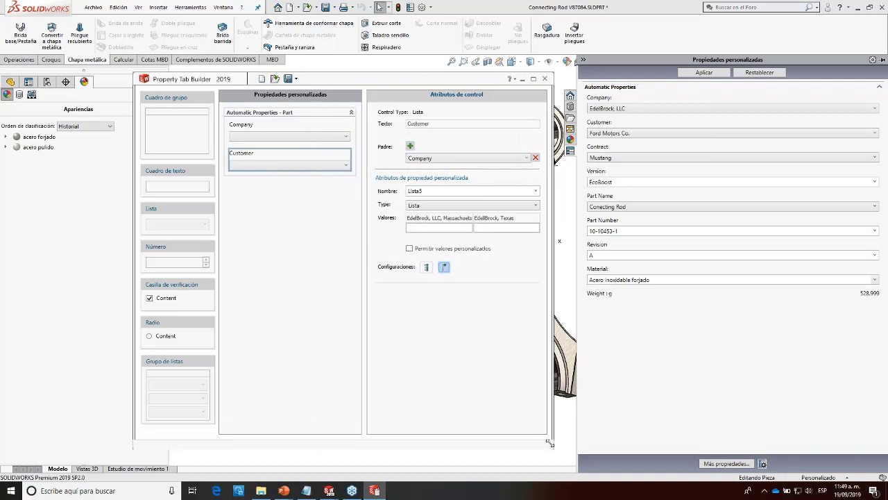
{"action": "left_click", "coordinate": [448, 228]}
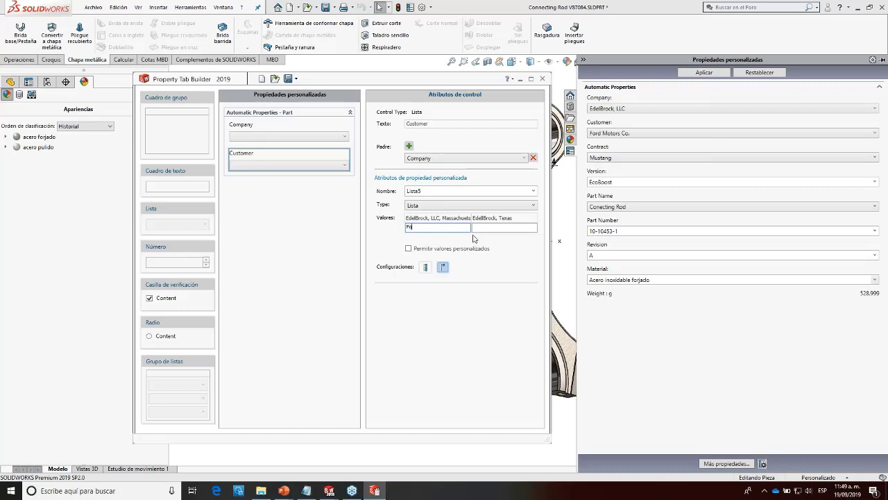
{"action": "type", "text": "Motors CO"}
{"action": "key", "text": "Tab"}
{"action": "left_click", "coordinate": [426, 238]}
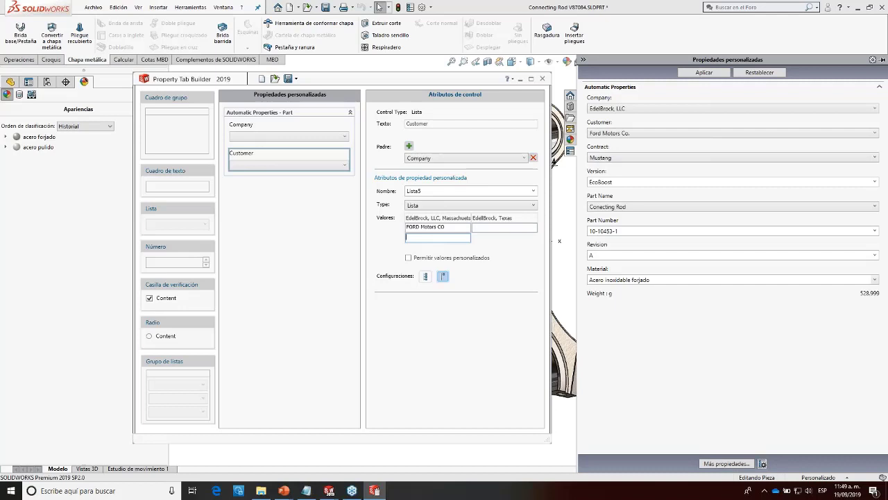
{"action": "type", "text": "General Motors CO"}
Step: Enter "Dodge Motors Co" as the Customer value for the Texas company and allow custom values in the list
{"action": "left_click", "coordinate": [484, 231]}
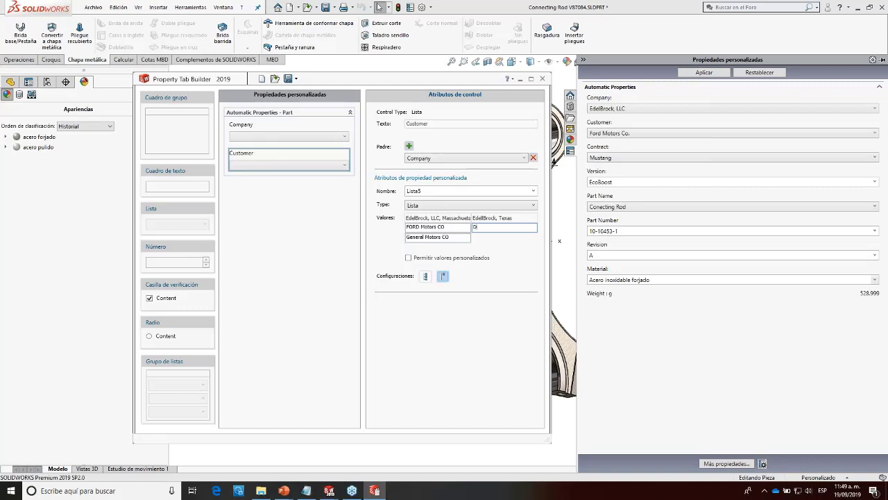
{"action": "type", "text": "Dodge Motors Co"}
{"action": "left_click", "coordinate": [409, 258]}
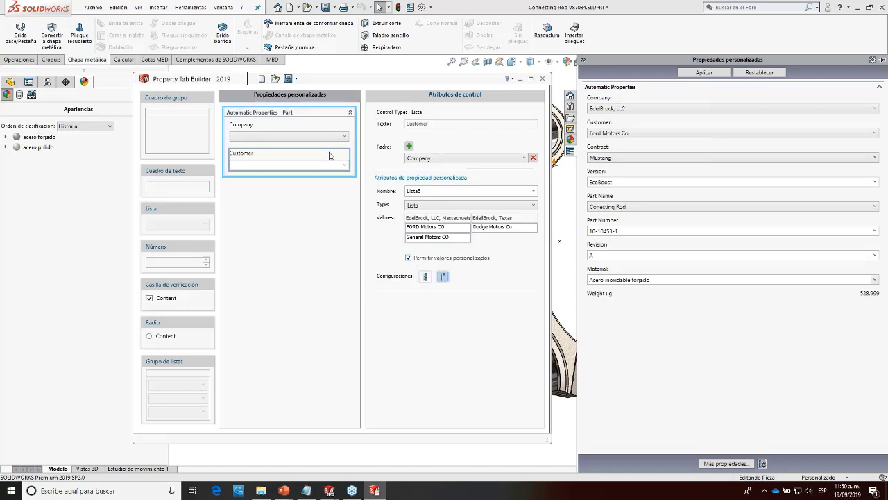
Step: Choose EdelBrock, LLC, Massachuets as the Company in the template and preview the customers offered for it
{"action": "left_click", "coordinate": [303, 276]}
{"action": "left_click", "coordinate": [271, 161]}
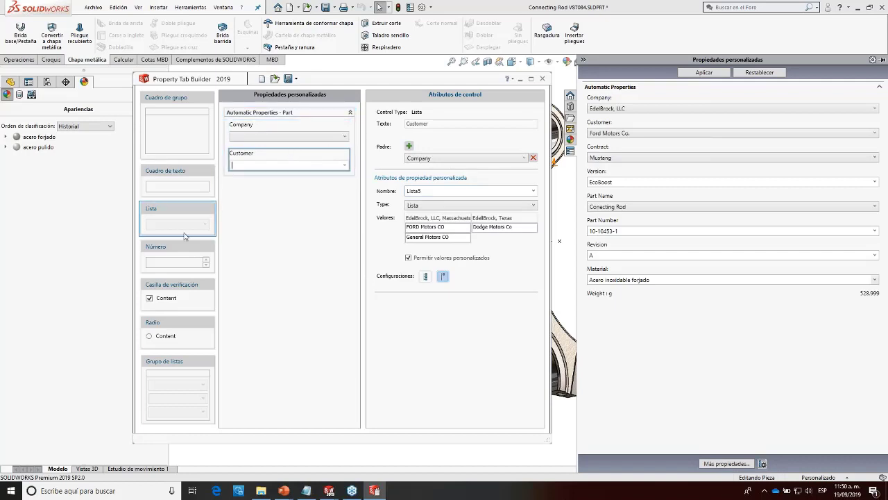
{"action": "left_click", "coordinate": [269, 138]}
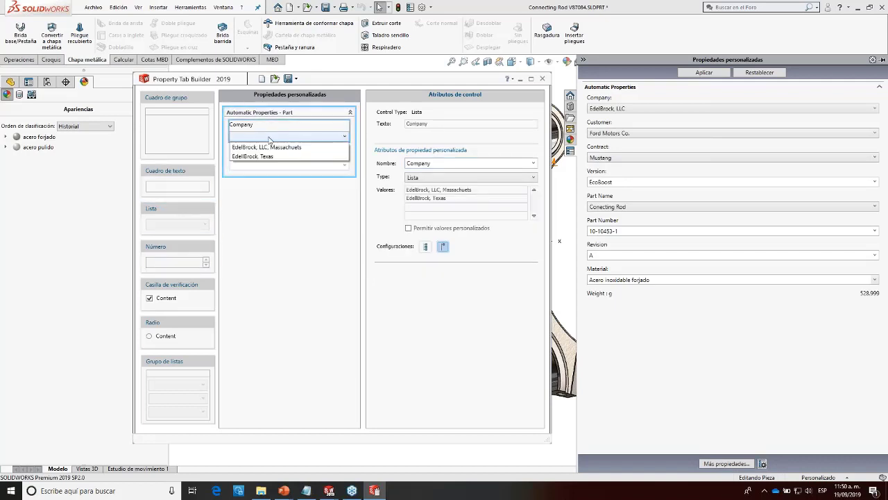
{"action": "left_click", "coordinate": [253, 205]}
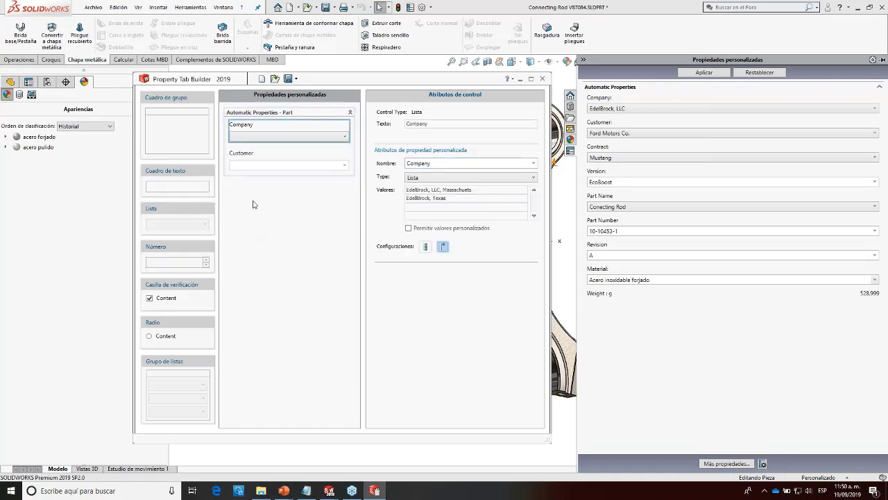
{"action": "left_click", "coordinate": [254, 164]}
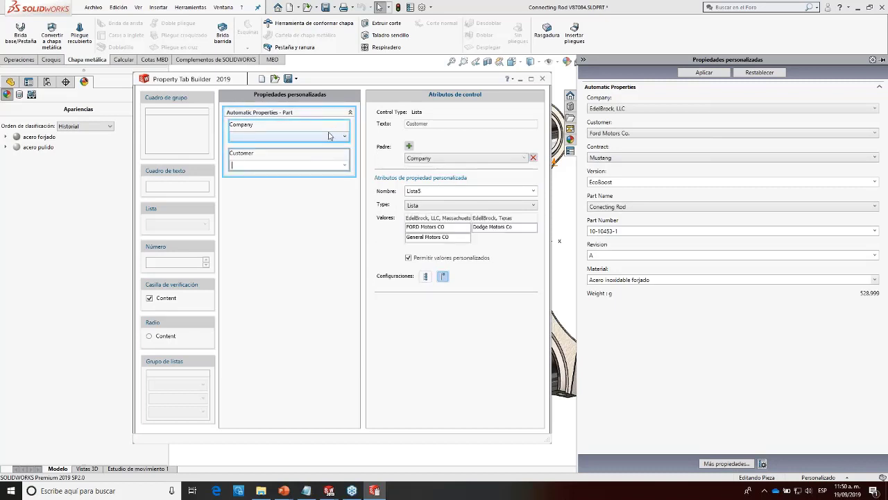
{"action": "left_click", "coordinate": [333, 136]}
{"action": "left_click", "coordinate": [287, 148]}
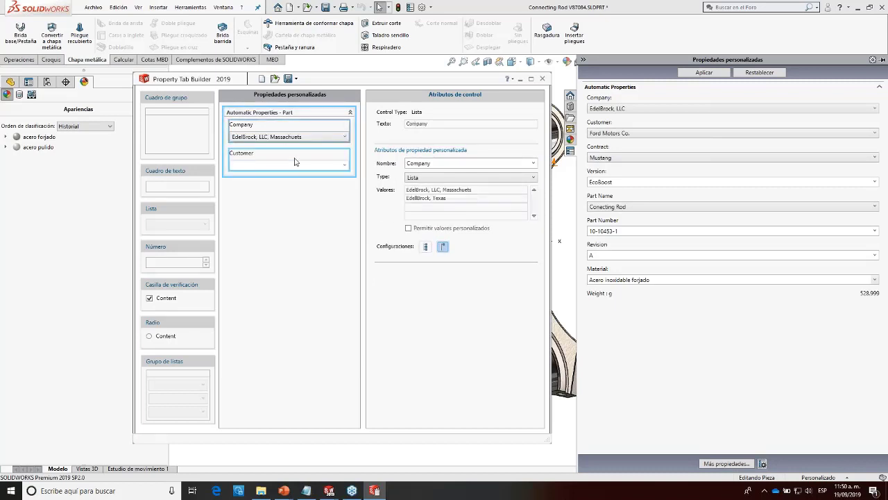
{"action": "left_click", "coordinate": [343, 166]}
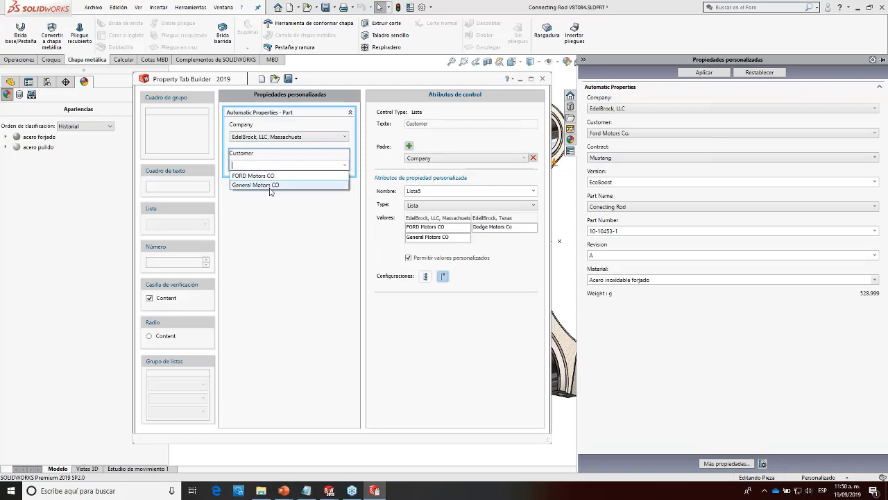
Step: Preview the customers offered for the Texas company, and return Company to EdelBrock, LLC, Massachuets
{"action": "left_click", "coordinate": [278, 138]}
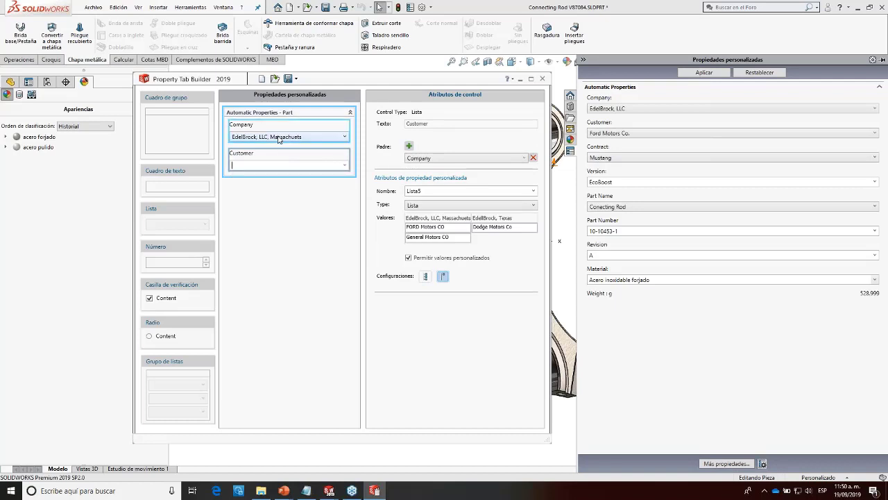
{"action": "left_click", "coordinate": [267, 156]}
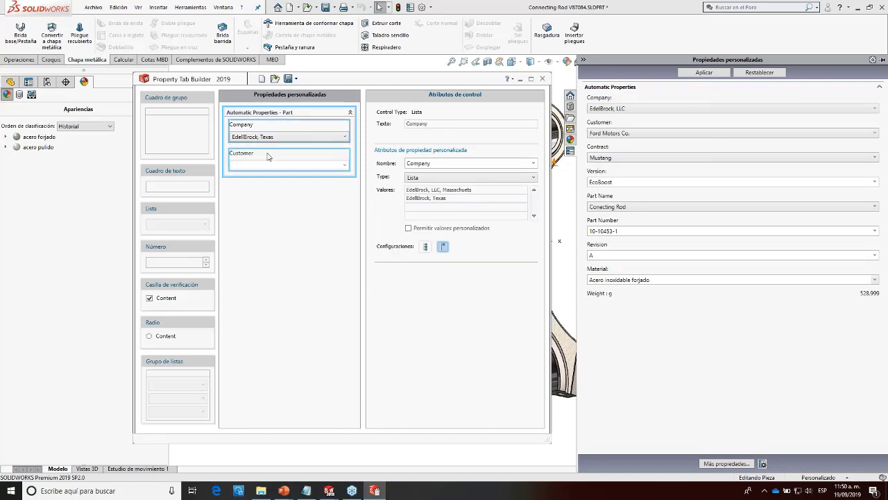
{"action": "left_click", "coordinate": [345, 165]}
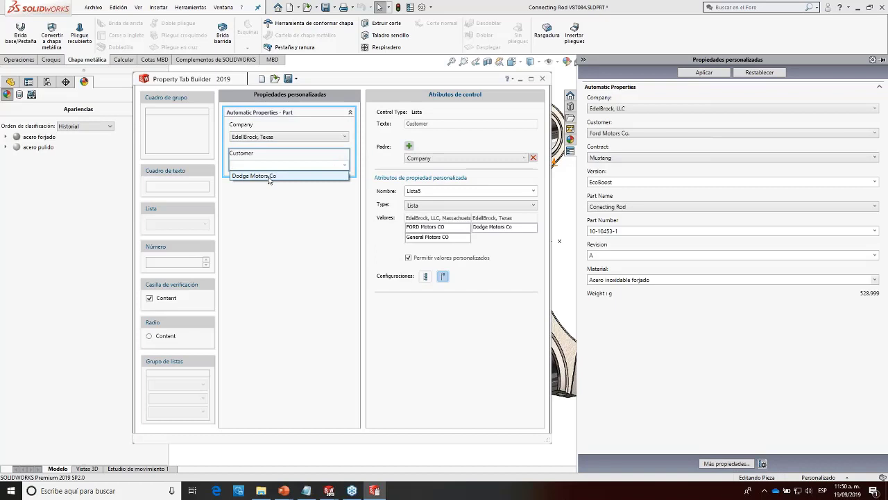
{"action": "left_click", "coordinate": [283, 207]}
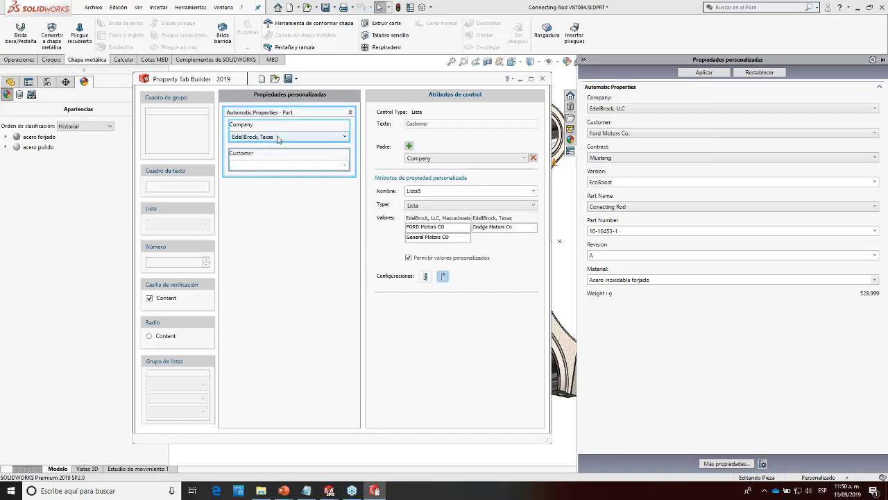
{"action": "left_click", "coordinate": [281, 137]}
{"action": "left_click", "coordinate": [265, 145]}
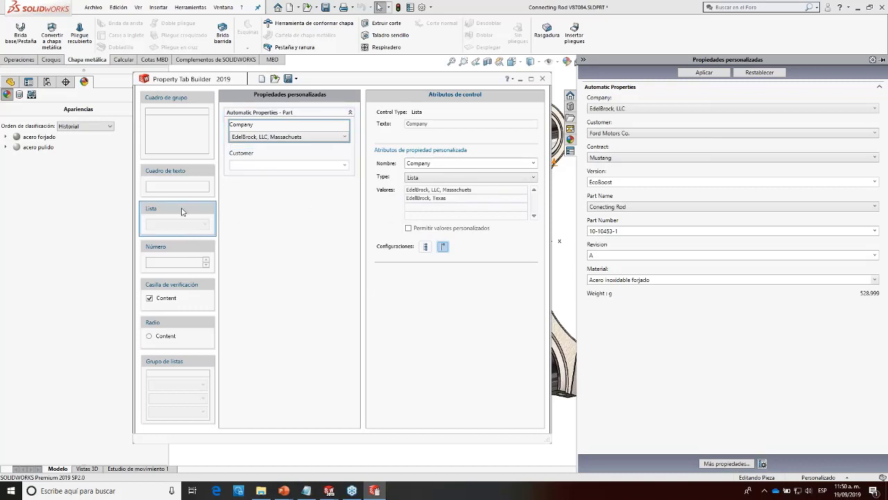
Step: Add a third list control below Customer in the Automatic Properties - Part group
{"action": "left_click_drag", "start_coordinate": [181, 211], "coordinate": [280, 199]}
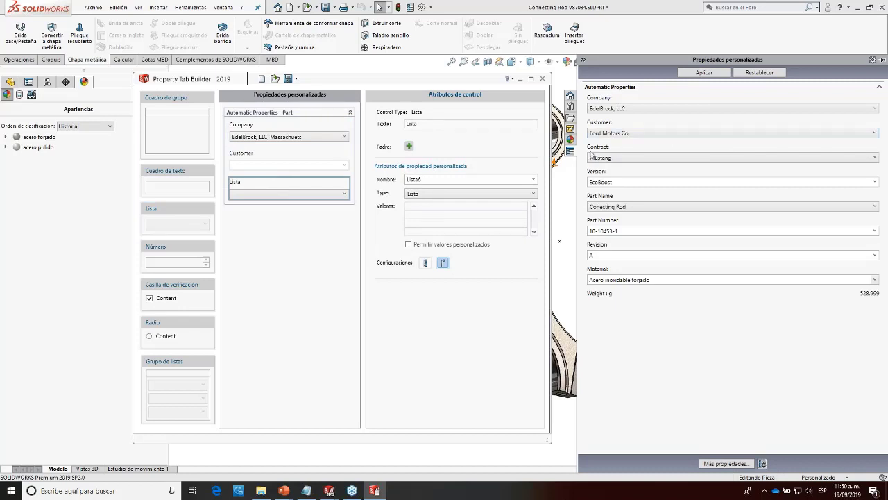
{"action": "left_click", "coordinate": [261, 159]}
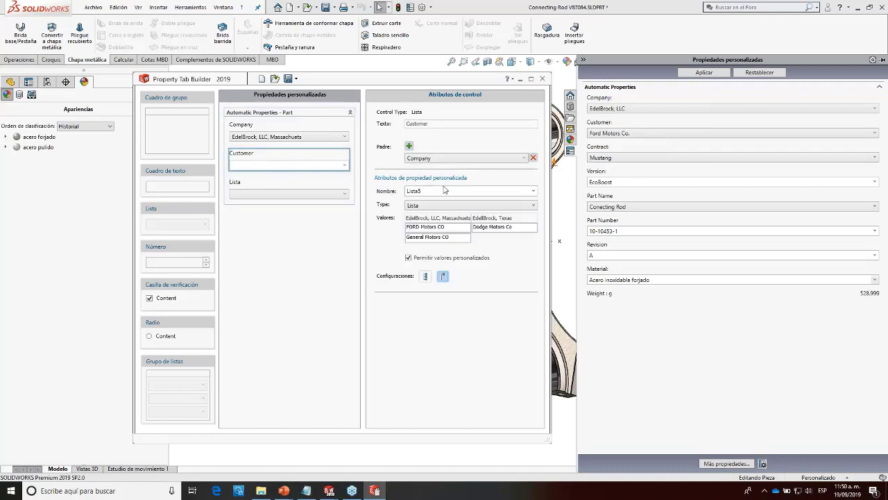
{"action": "double_click", "coordinate": [413, 189]}
{"action": "left_click", "coordinate": [259, 186]}
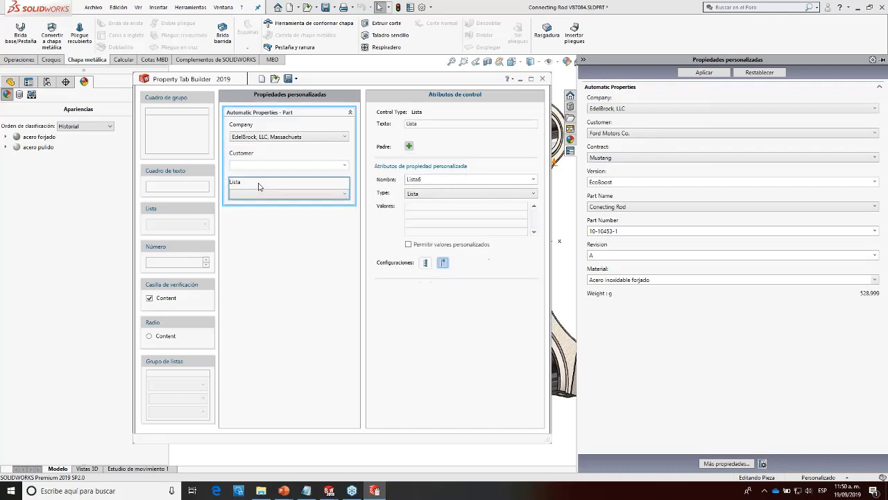
Step: Compare the attributes and property names assigned to the Company, Customer and third lists
{"action": "left_click", "coordinate": [266, 160]}
{"action": "left_click", "coordinate": [269, 138]}
{"action": "left_click", "coordinate": [270, 159]}
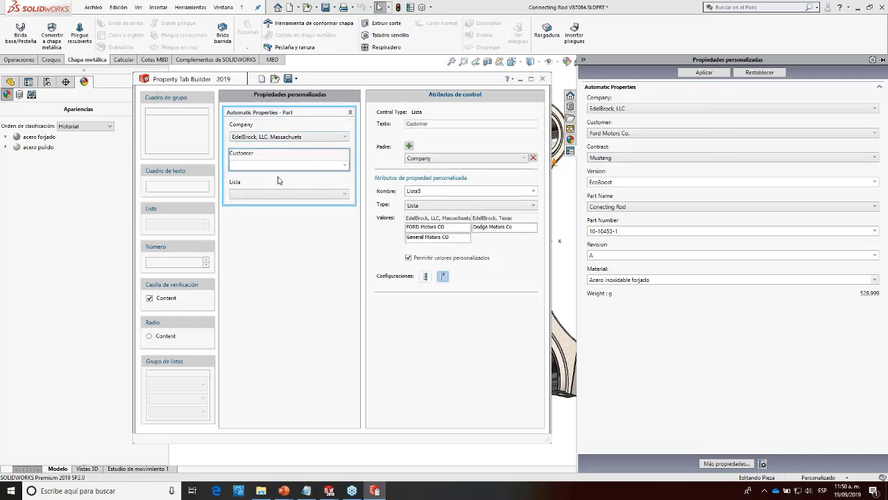
{"action": "left_click", "coordinate": [279, 181]}
{"action": "left_click", "coordinate": [281, 160]}
{"action": "left_click", "coordinate": [288, 132]}
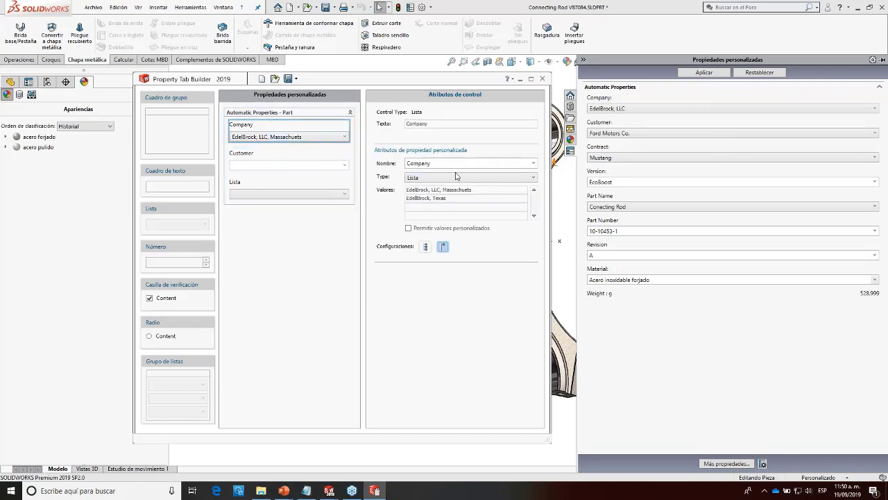
{"action": "double_click", "coordinate": [414, 163]}
Step: Set the property name of the Customer list to "Customer"
{"action": "left_click", "coordinate": [274, 162]}
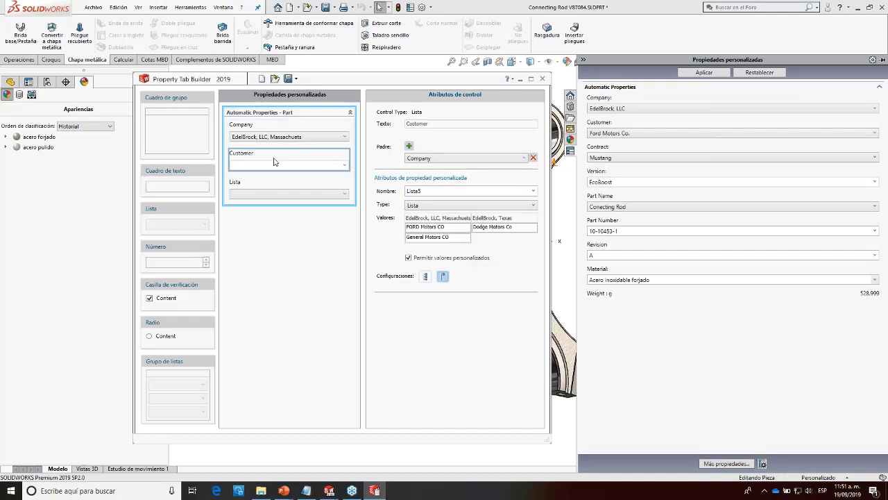
{"action": "double_click", "coordinate": [423, 190]}
{"action": "type", "text": "C"}
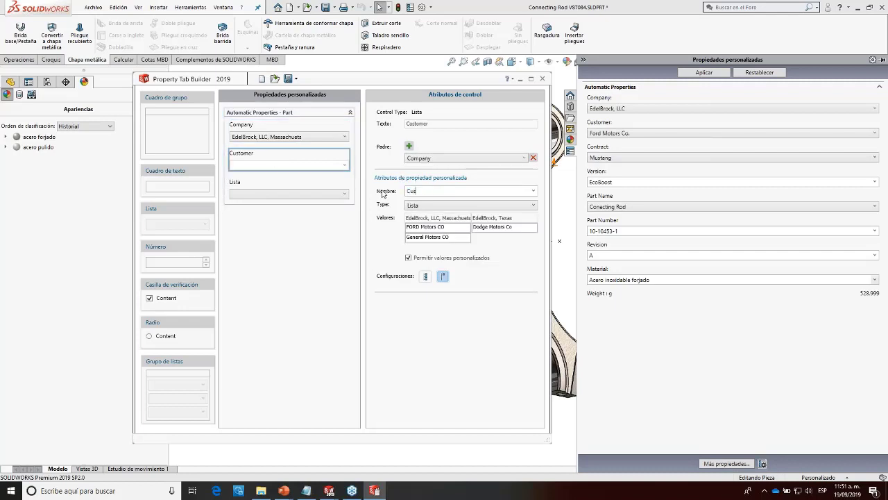
{"action": "type", "text": "ustomer"}
Step: Set the third list's property name to "Model" and its label to "Model Car"
{"action": "left_click", "coordinate": [290, 185]}
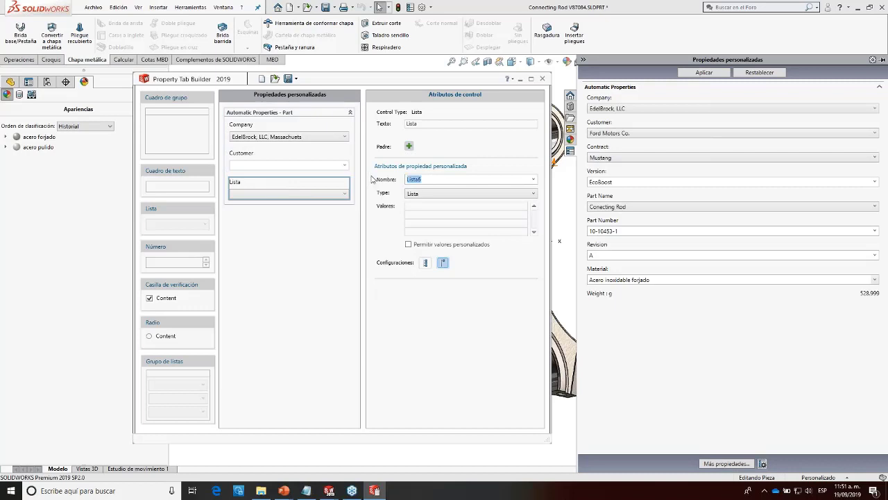
{"action": "type", "text": "Model"}
{"action": "double_click", "coordinate": [412, 124]}
{"action": "type", "text": "Model"}
{"action": "left_click", "coordinate": [302, 240]}
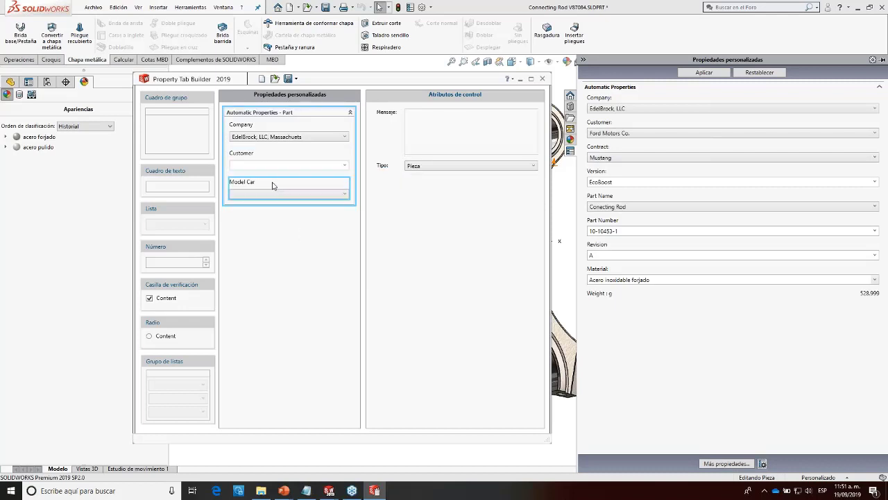
Step: Change the label of the third list to "Car Model"
{"action": "left_click", "coordinate": [274, 185]}
{"action": "key", "text": "ctrl+a"}
{"action": "type", "text": "C"}
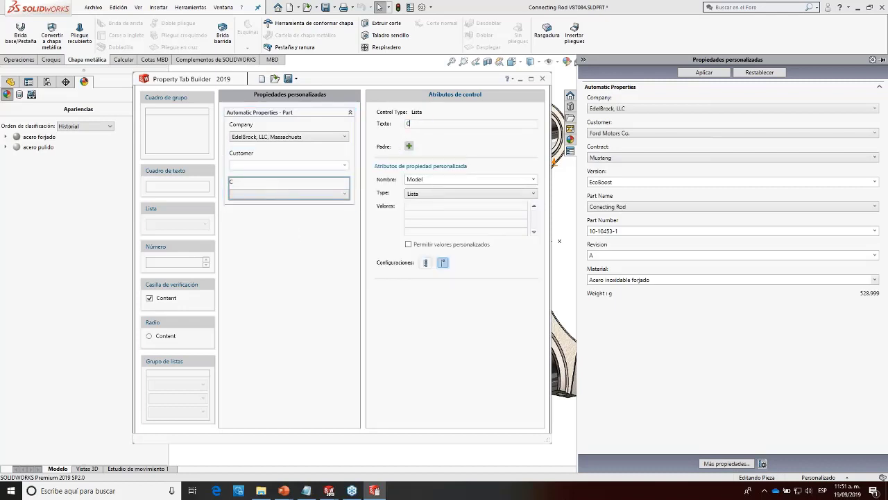
{"action": "type", "text": "ar Model"}
{"action": "left_click", "coordinate": [284, 245]}
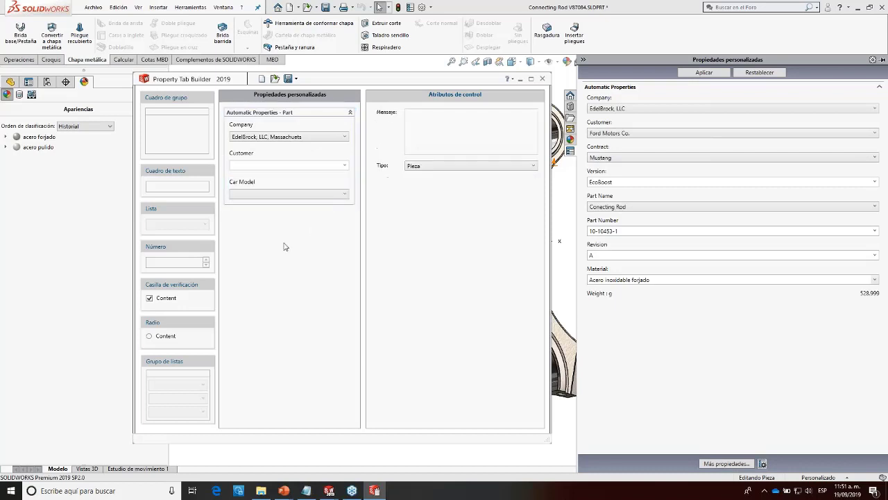
Step: Make the Car Model list dependent on the Company and Customer lists as its parents
{"action": "left_click", "coordinate": [256, 190]}
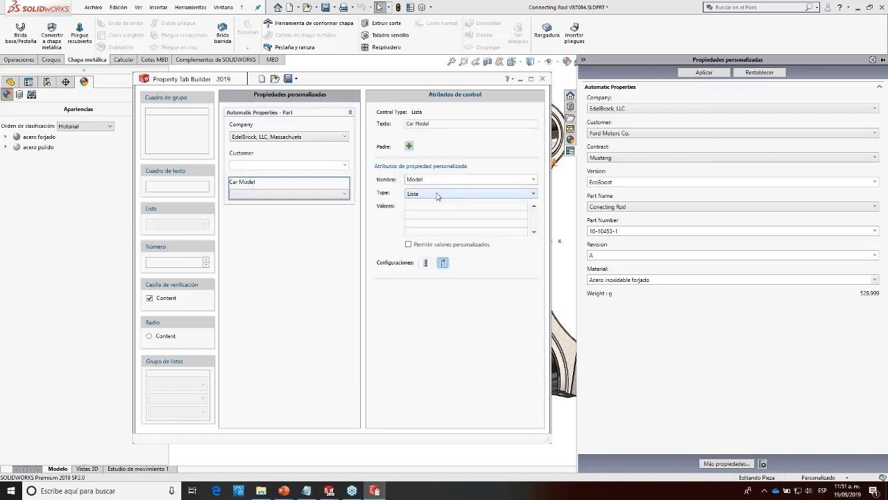
{"action": "left_click", "coordinate": [408, 147]}
{"action": "left_click", "coordinate": [425, 159]}
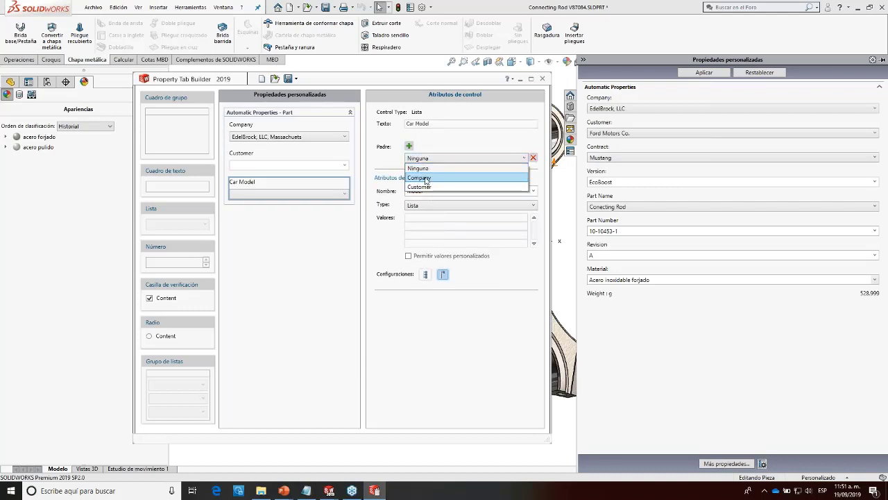
{"action": "left_click", "coordinate": [425, 179]}
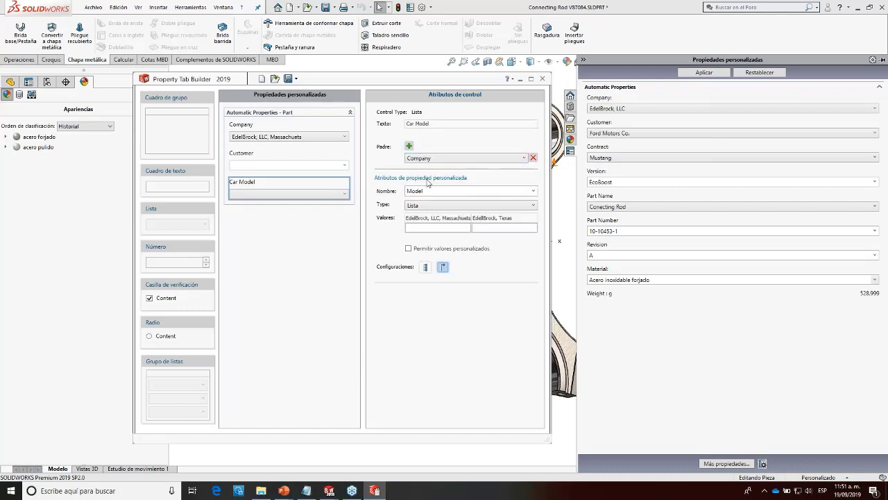
{"action": "left_click", "coordinate": [408, 145]}
{"action": "left_click", "coordinate": [421, 170]}
{"action": "left_click", "coordinate": [420, 199]}
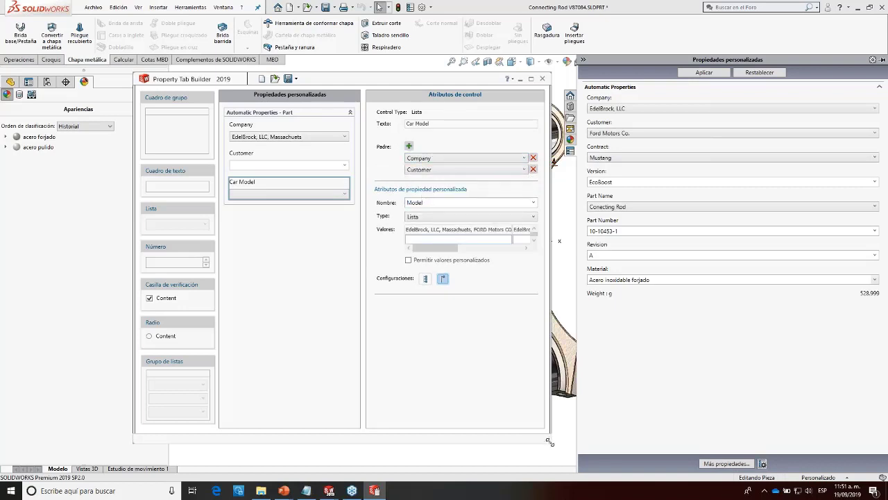
Step: Enter MUSTANG under FORD Motors CO, and CAMARO and CORVETTE under General Motors CO, as Car Model values
{"action": "left_click_drag", "start_coordinate": [549, 440], "coordinate": [775, 464]}
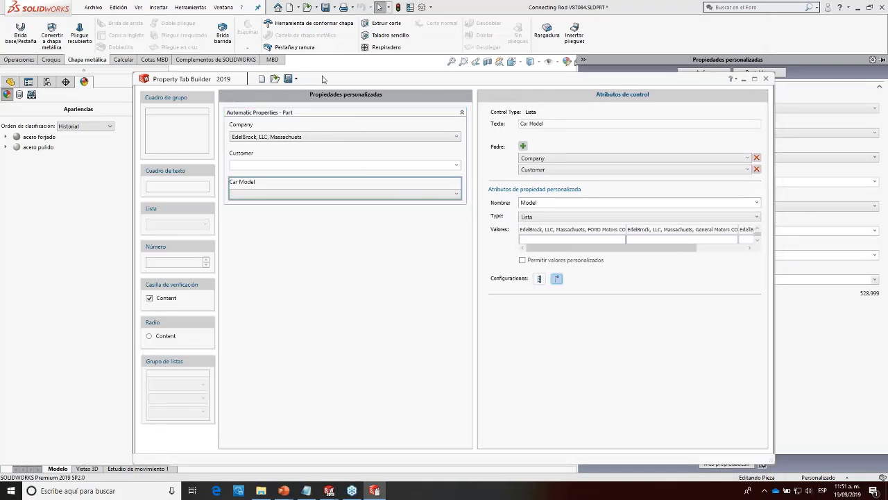
{"action": "left_click_drag", "start_coordinate": [308, 80], "coordinate": [206, 66]}
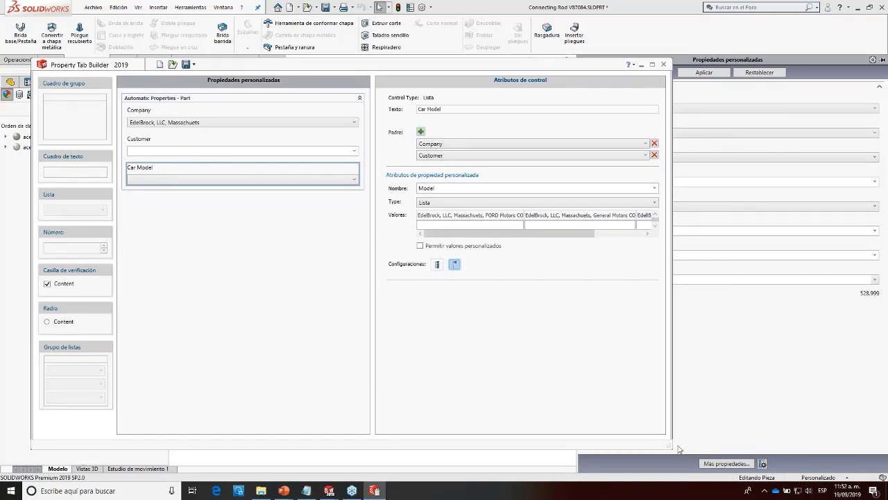
{"action": "left_click_drag", "start_coordinate": [670, 447], "coordinate": [825, 462]}
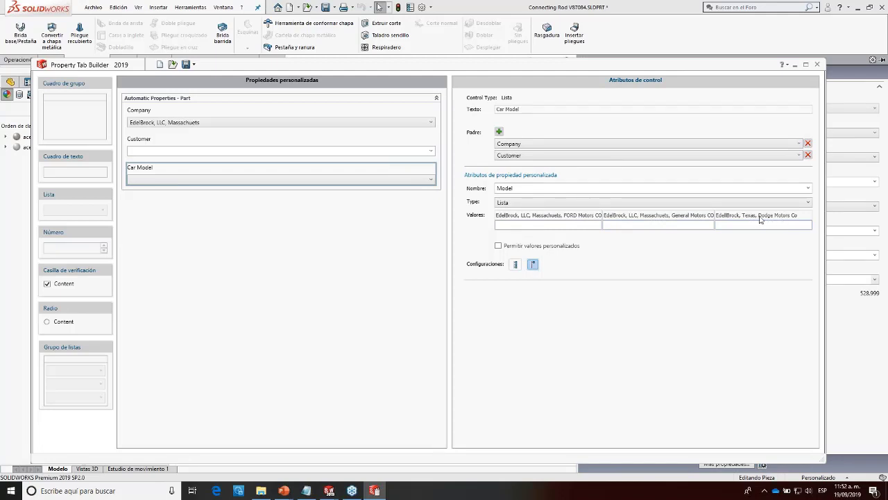
{"action": "left_click", "coordinate": [554, 225]}
{"action": "type", "text": "MUD"}
{"action": "key", "text": "Tab"}
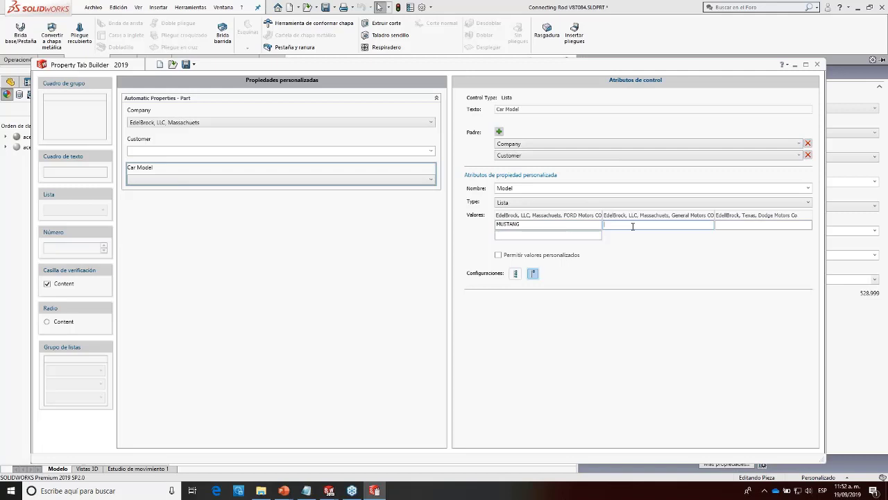
{"action": "key", "text": "BackSpace"}
{"action": "key", "text": "BackSpace"}
{"action": "key", "text": "Tab"}
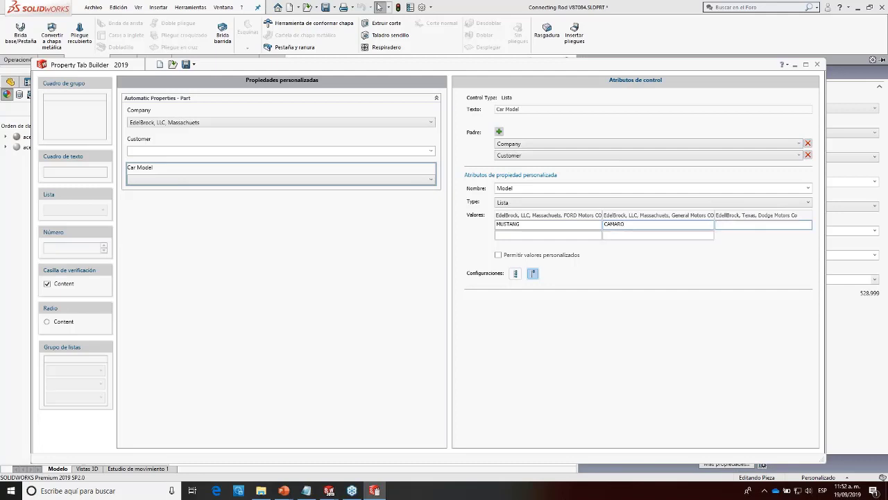
{"action": "type", "text": "CO"}
{"action": "left_click", "coordinate": [633, 235]}
{"action": "type", "text": "CO"}
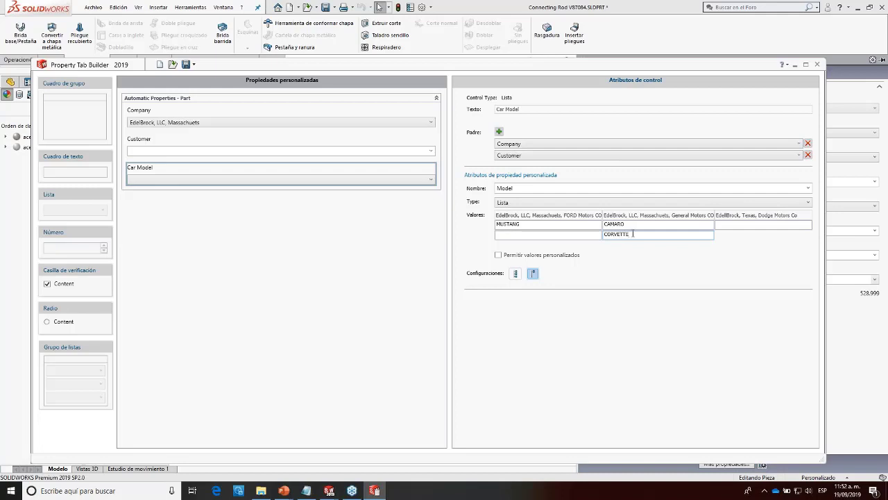
Step: Add CHALLENGER and CHARGER under Dodge Motors Co and SHELBY under FORD Motors CO, and allow custom values for the Car Model list
{"action": "left_click", "coordinate": [724, 226]}
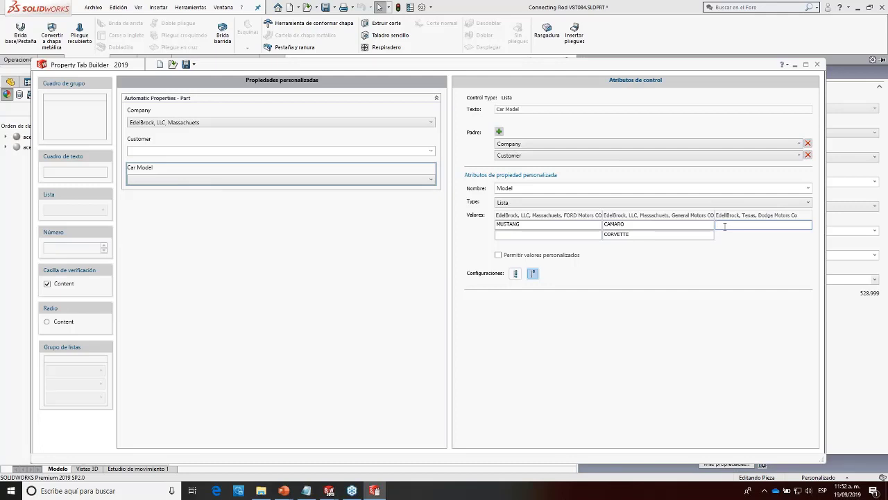
{"action": "type", "text": "CHALLENGER"}
{"action": "key", "text": "Return"}
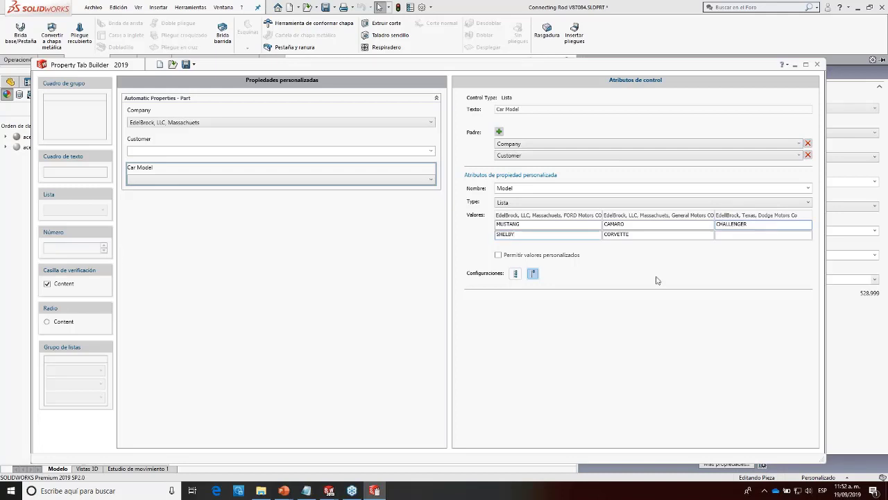
{"action": "left_click", "coordinate": [764, 235]}
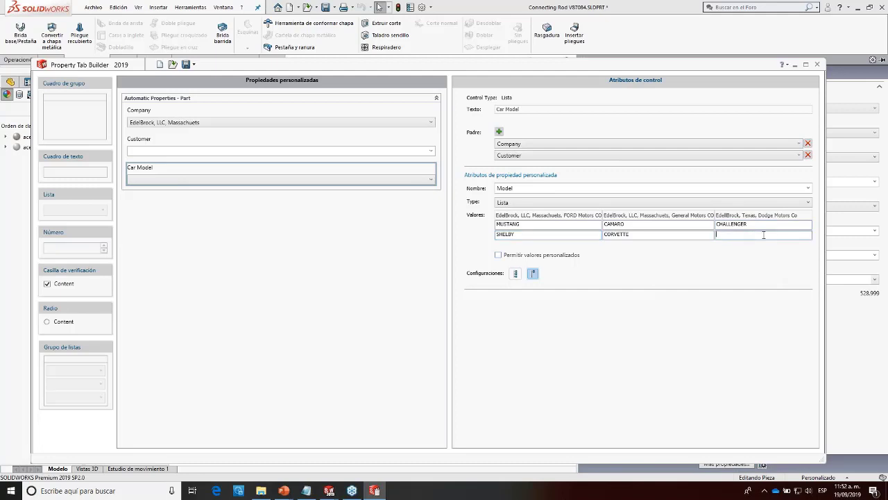
{"action": "type", "text": "CHARGER"}
{"action": "left_click", "coordinate": [525, 255]}
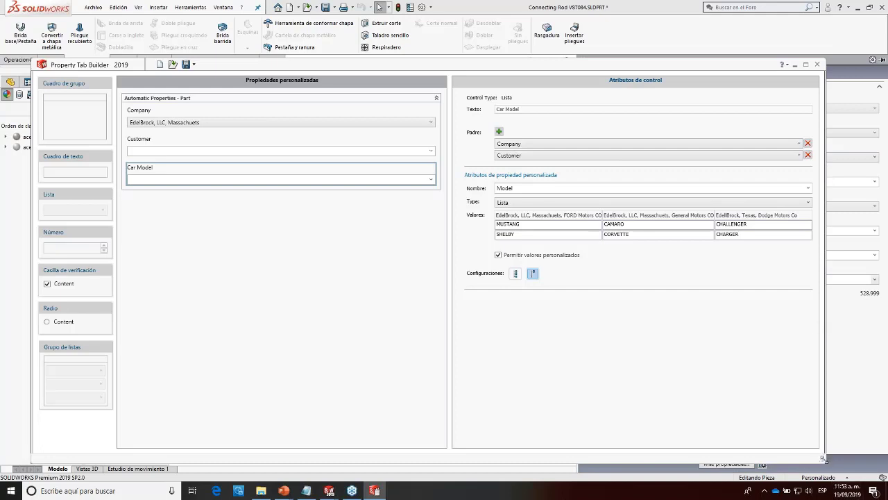
Step: Add a fourth list below Car Model with Company, Customer and Model as its parents
{"action": "left_click_drag", "start_coordinate": [825, 457], "coordinate": [551, 444]}
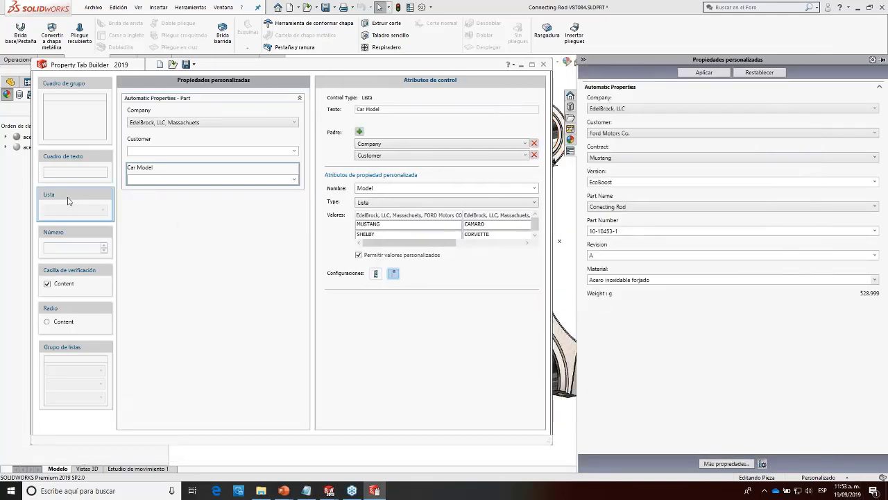
{"action": "left_click_drag", "start_coordinate": [69, 207], "coordinate": [181, 210]}
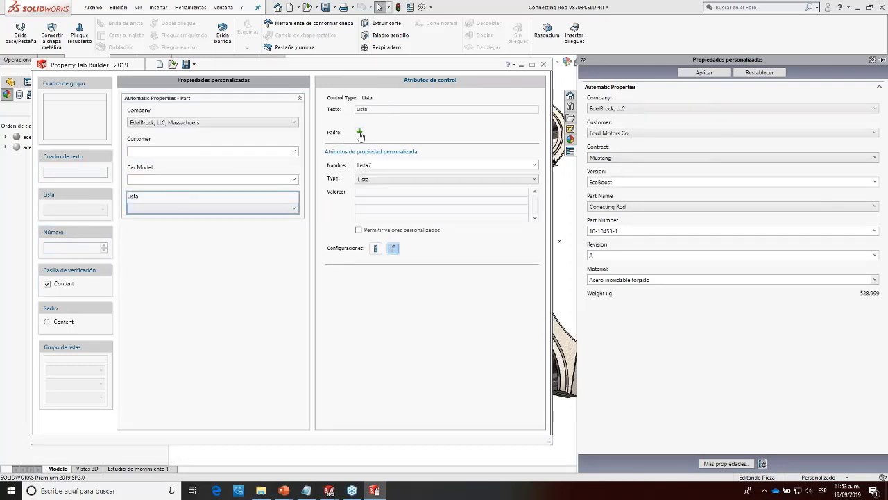
{"action": "left_click", "coordinate": [359, 132]}
{"action": "left_click", "coordinate": [381, 143]}
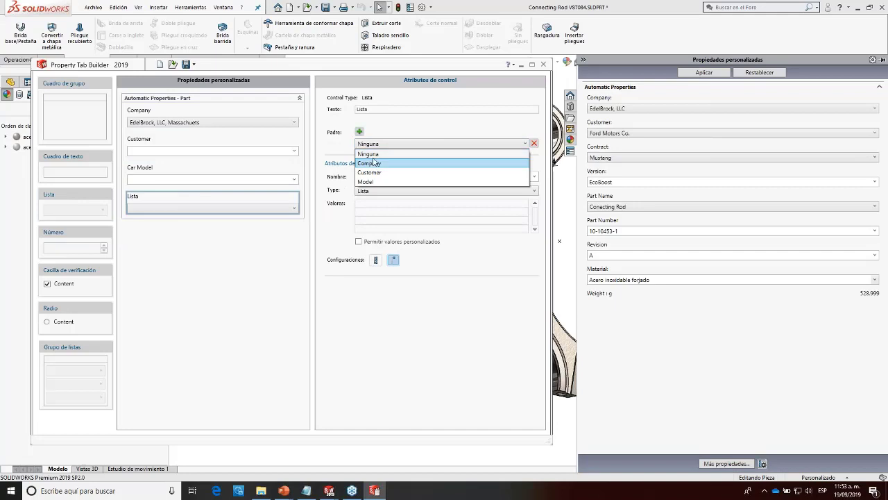
{"action": "left_click", "coordinate": [370, 163]}
{"action": "left_click", "coordinate": [360, 131]}
{"action": "left_click", "coordinate": [371, 155]}
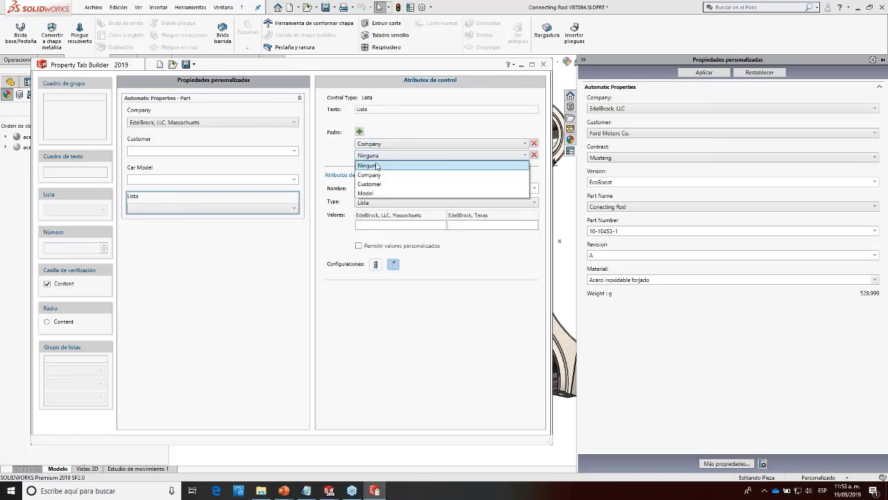
{"action": "left_click", "coordinate": [375, 183]}
{"action": "left_click", "coordinate": [359, 131]}
{"action": "left_click", "coordinate": [371, 166]}
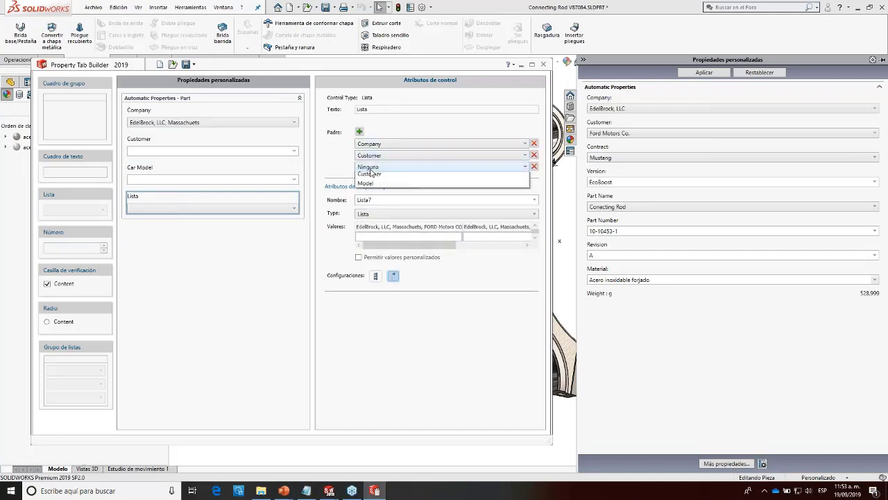
{"action": "left_click", "coordinate": [371, 206]}
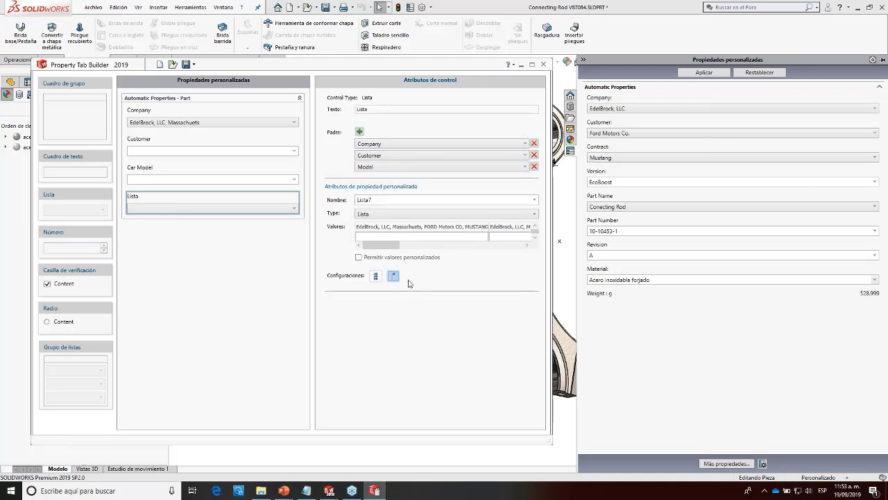
Step: Enter EcoBoost and GT as the new list's values for the FORD MUSTANG combination
{"action": "left_click", "coordinate": [449, 236]}
{"action": "key", "text": "Tab"}
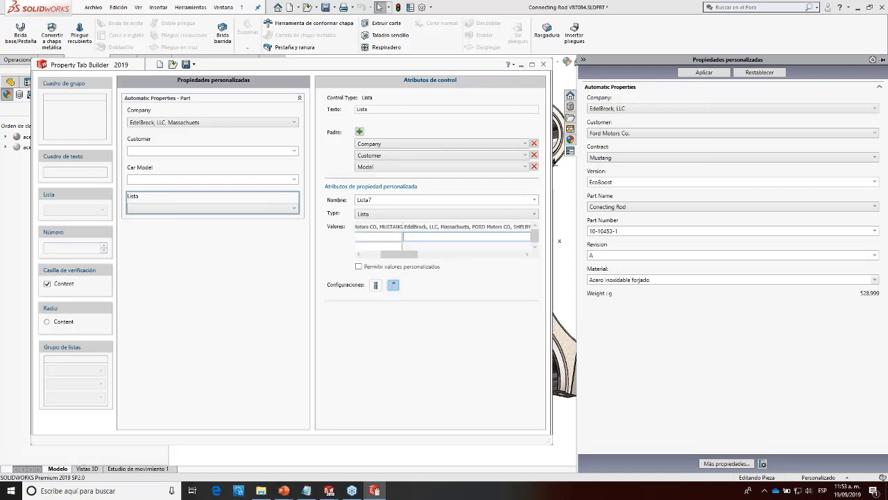
{"action": "left_click_drag", "start_coordinate": [410, 254], "coordinate": [367, 254]}
{"action": "left_click", "coordinate": [372, 246]}
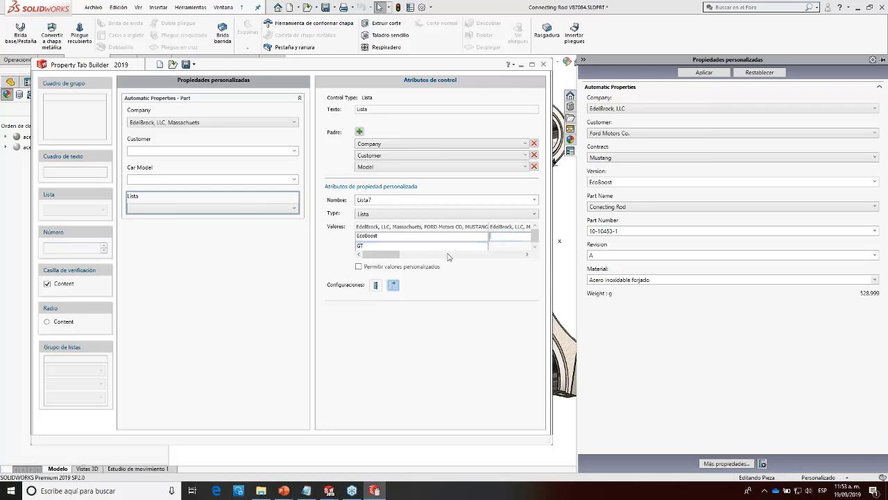
Step: Enter GT350 and GT350RGT500 as the new list's values for the FORD SHELBY combination
{"action": "left_click_drag", "start_coordinate": [387, 261], "coordinate": [414, 260]}
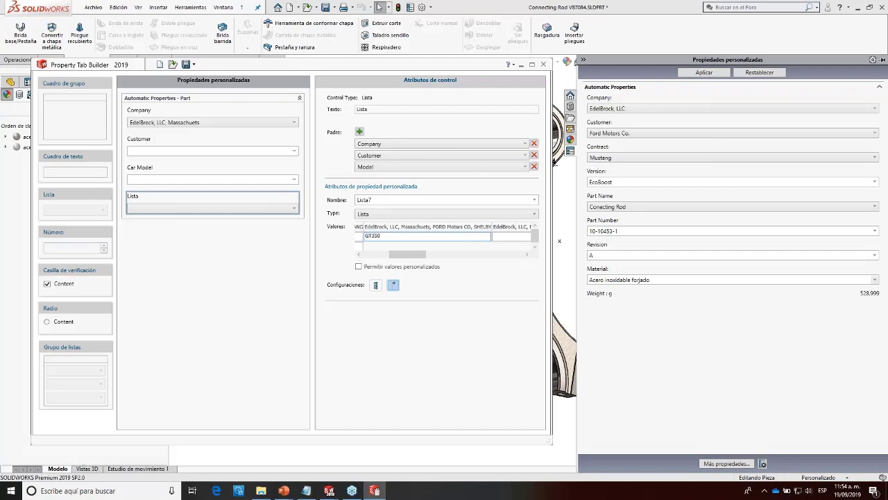
{"action": "key", "text": "Tab"}
{"action": "left_click_drag", "start_coordinate": [434, 254], "coordinate": [409, 254]}
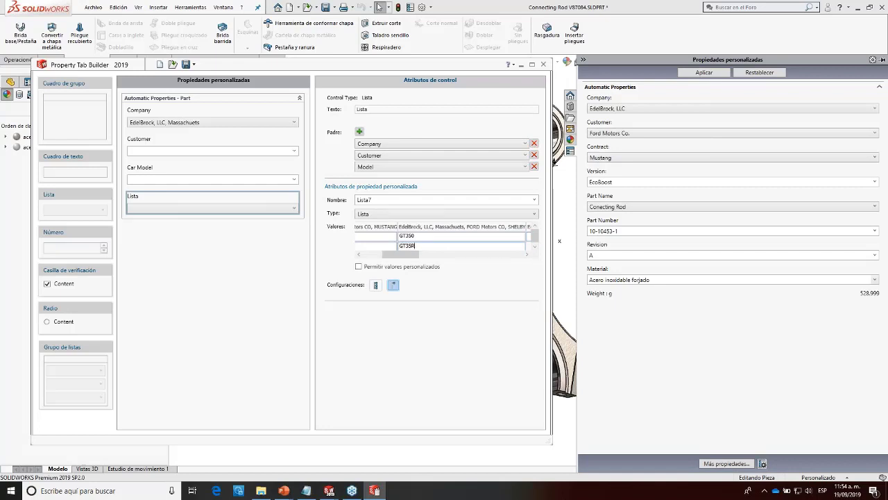
{"action": "type", "text": "0RGT500"}
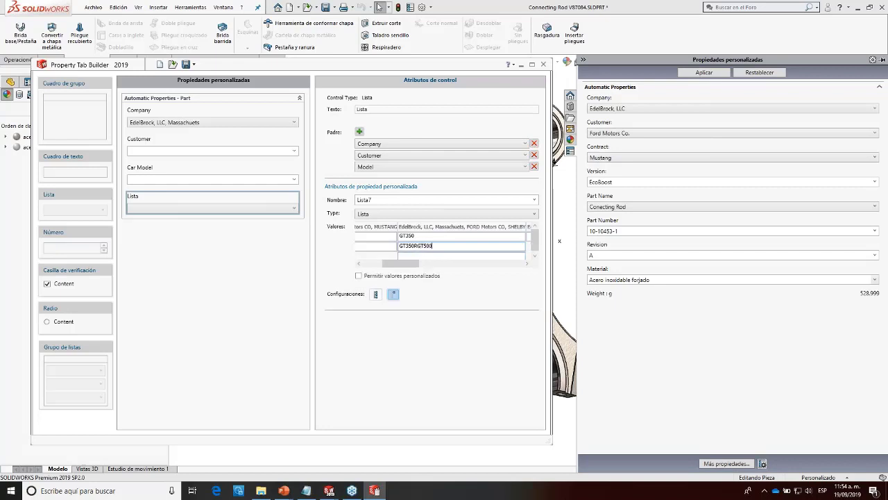
Step: Enter RS, SS and ZL1 as the new list's values for the General Motors CAMARO combination
{"action": "left_click_drag", "start_coordinate": [405, 264], "coordinate": [445, 264]}
{"action": "left_click", "coordinate": [471, 240]}
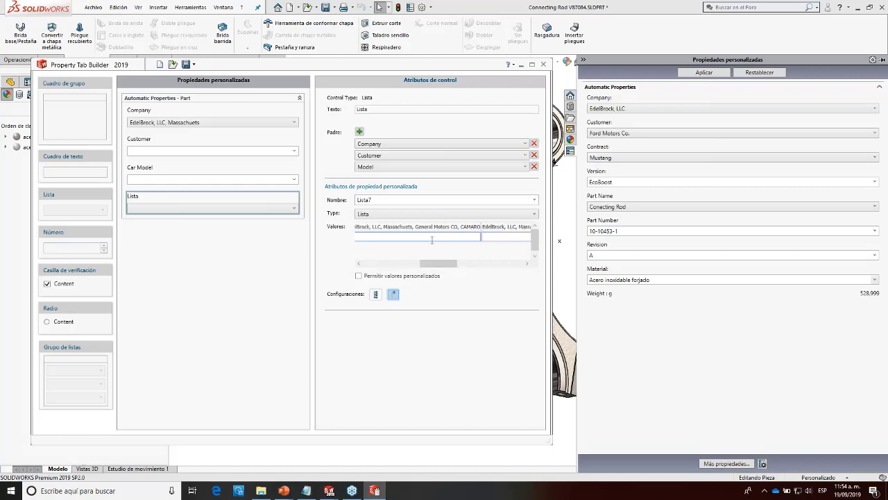
{"action": "type", "text": "RS"}
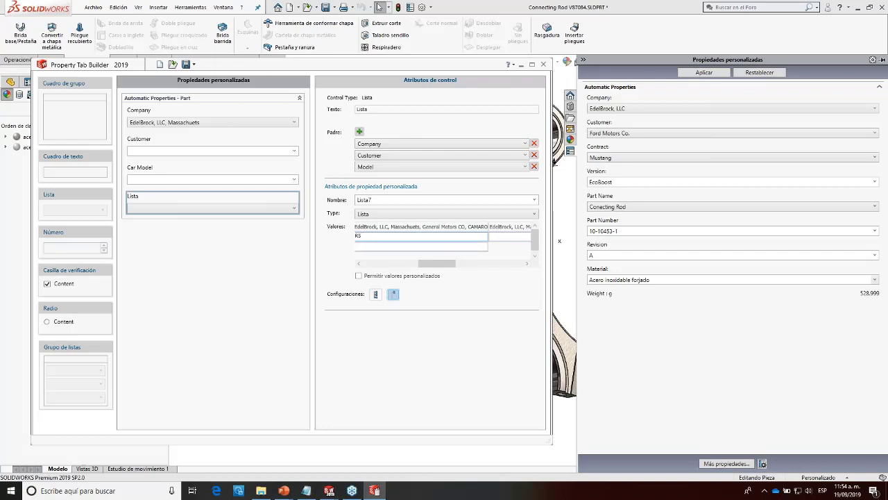
{"action": "left_click", "coordinate": [400, 249]}
{"action": "type", "text": "SS"}
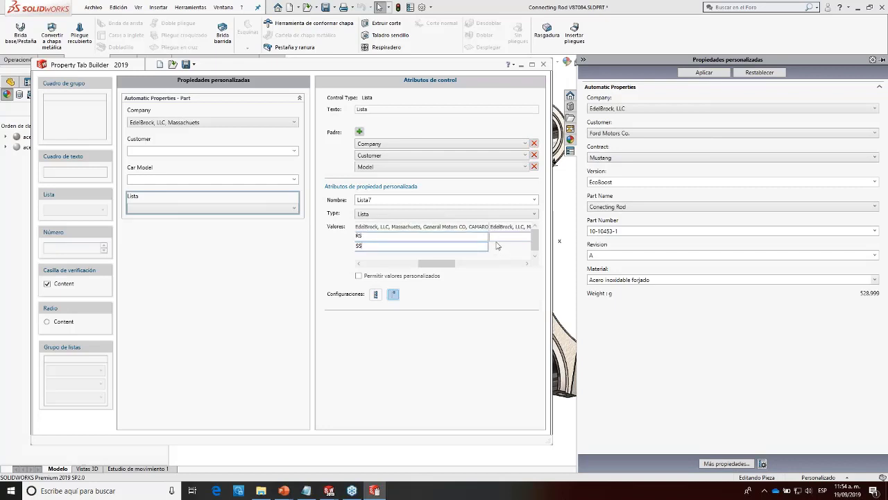
{"action": "left_click_drag", "start_coordinate": [439, 264], "coordinate": [430, 267]}
{"action": "left_click", "coordinate": [438, 255]}
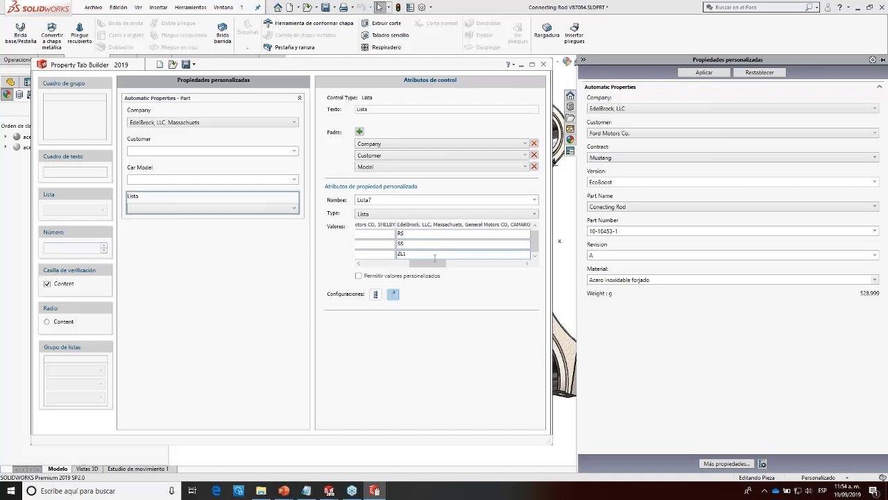
Step: Enter SS and ZR1 as the new list's values for the General Motors CORVETTE combination
{"action": "left_click_drag", "start_coordinate": [427, 265], "coordinate": [460, 266]}
{"action": "left_click", "coordinate": [460, 234]}
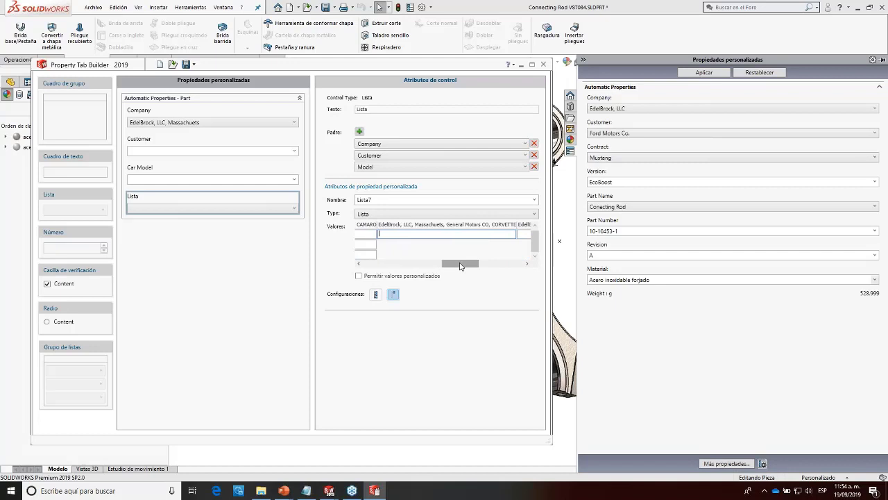
{"action": "type", "text": "SS"}
{"action": "key", "text": "Tab"}
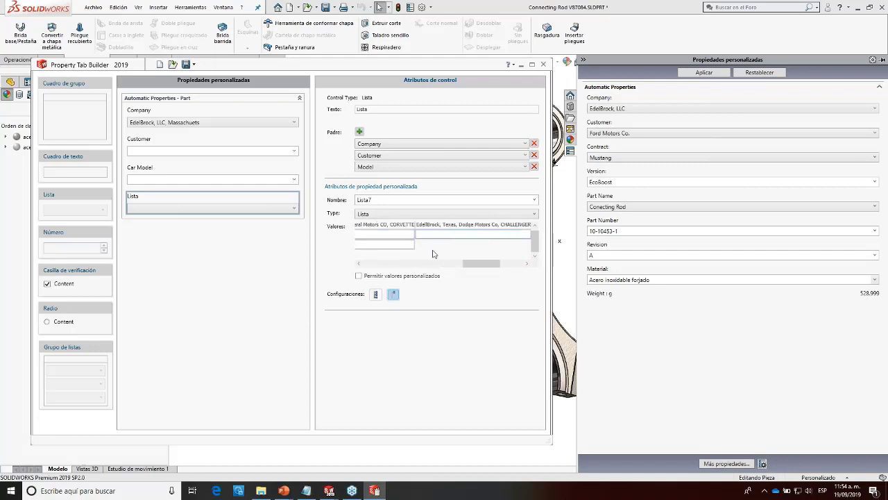
{"action": "left_click_drag", "start_coordinate": [465, 264], "coordinate": [435, 262]}
{"action": "left_click", "coordinate": [437, 245]}
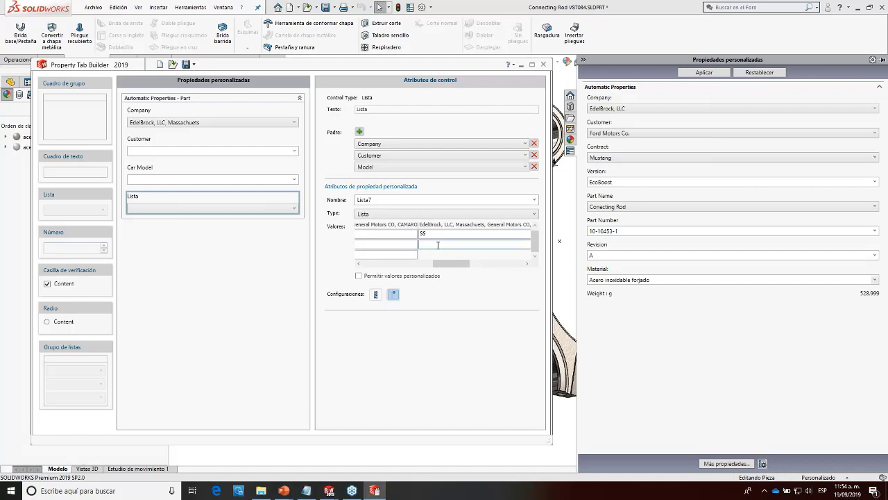
{"action": "type", "text": "ZR1"}
{"action": "left_click_drag", "start_coordinate": [449, 268], "coordinate": [489, 263]}
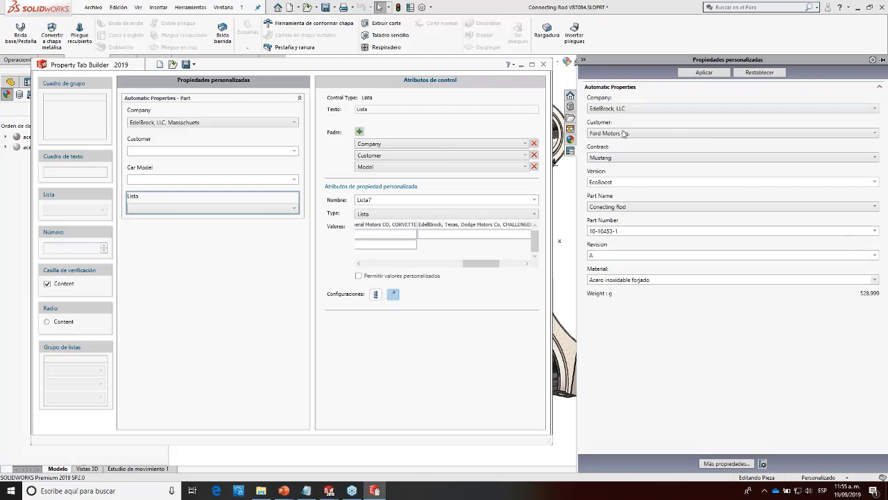
Step: Check the Version and Contract options offered for Ford Motors Co. in the part's custom properties
{"action": "left_click", "coordinate": [628, 206]}
{"action": "left_click", "coordinate": [629, 180]}
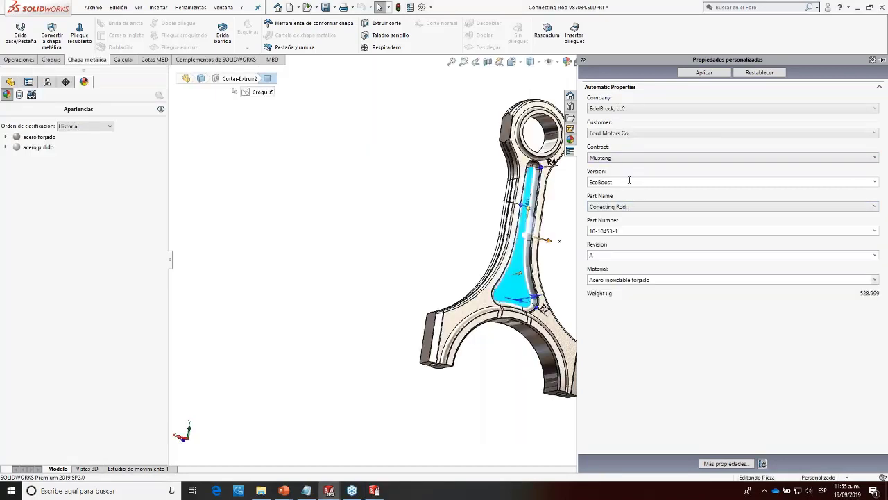
{"action": "left_click", "coordinate": [860, 183]}
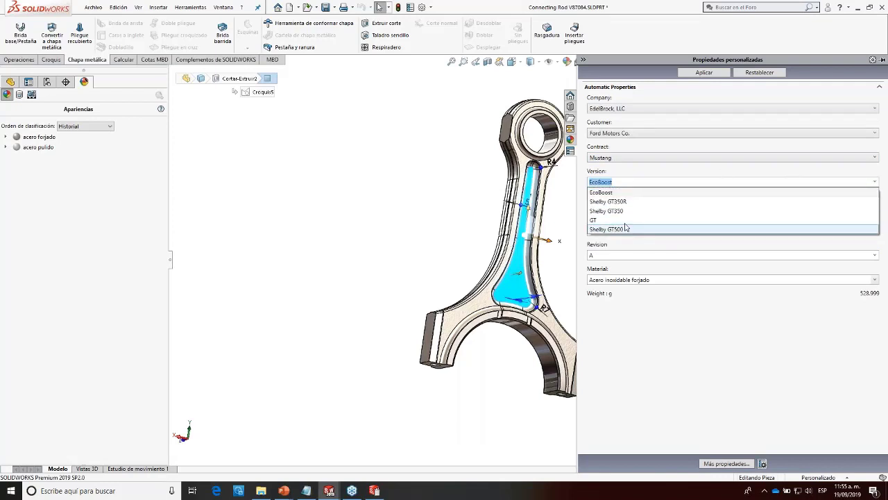
{"action": "left_click", "coordinate": [612, 156]}
{"action": "left_click", "coordinate": [611, 156]}
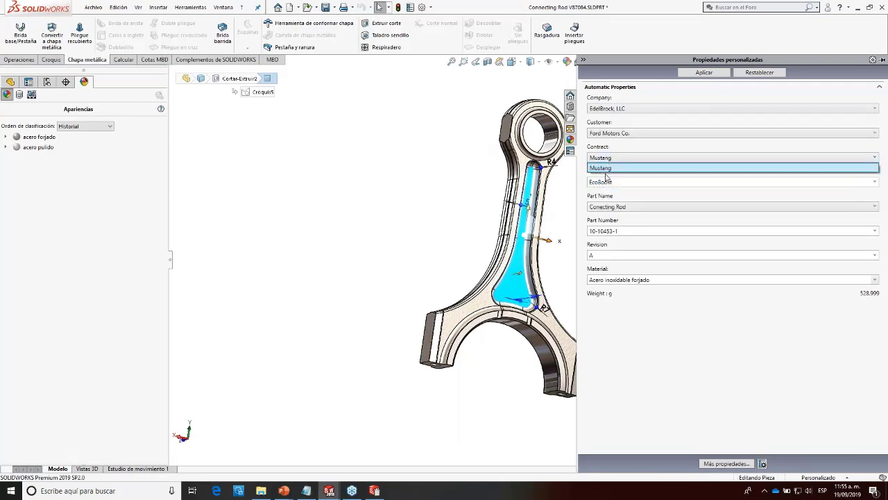
Step: Set the part's Customer to Dodge and its Contract to Challenger, and review the available Version options
{"action": "left_click", "coordinate": [618, 131]}
{"action": "left_click", "coordinate": [618, 133]}
{"action": "left_click", "coordinate": [608, 163]}
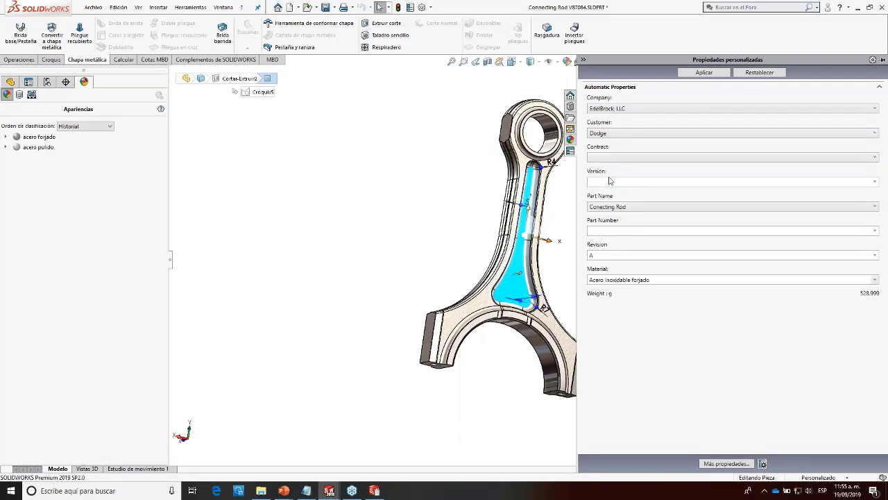
{"action": "left_click", "coordinate": [615, 159]}
{"action": "left_click", "coordinate": [610, 170]}
{"action": "left_click", "coordinate": [874, 182]}
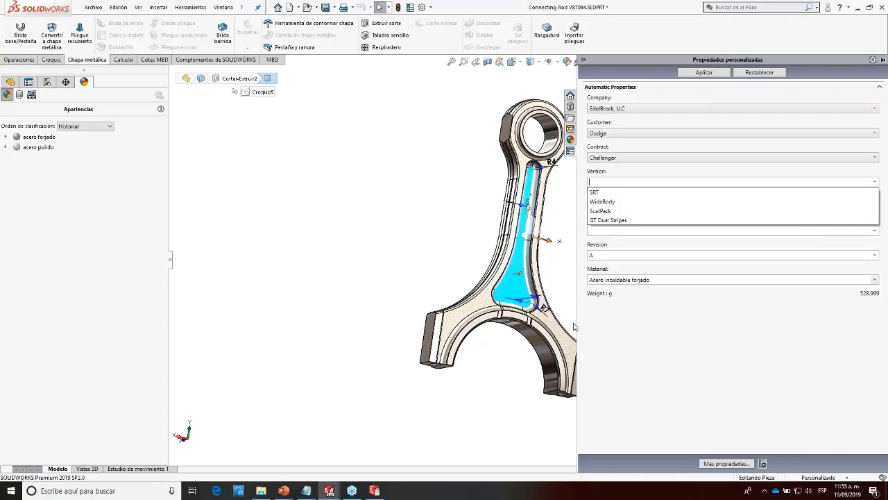
Step: In Property Tab Builder, enter SRT and WideBody as the list's values for the Dodge Motors Co CHALLENGER combination
{"action": "left_click", "coordinate": [375, 490]}
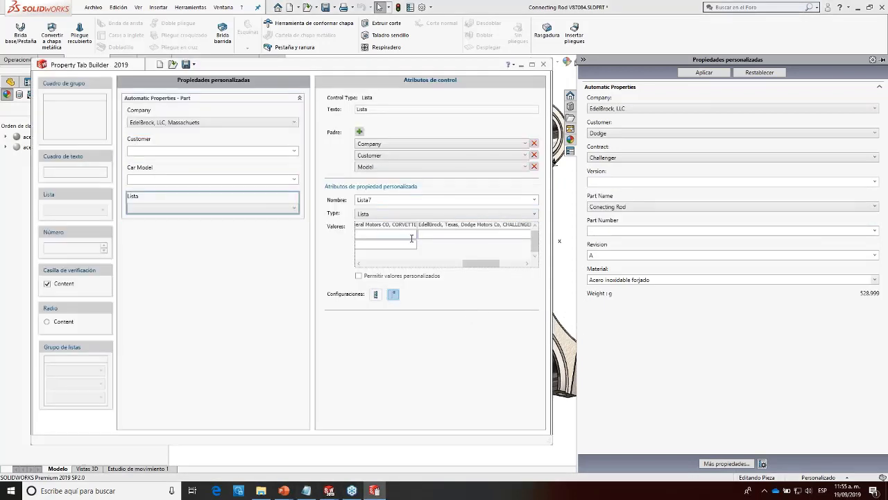
{"action": "left_click", "coordinate": [405, 236]}
{"action": "left_click_drag", "start_coordinate": [458, 267], "coordinate": [478, 259]}
{"action": "left_click", "coordinate": [474, 244]}
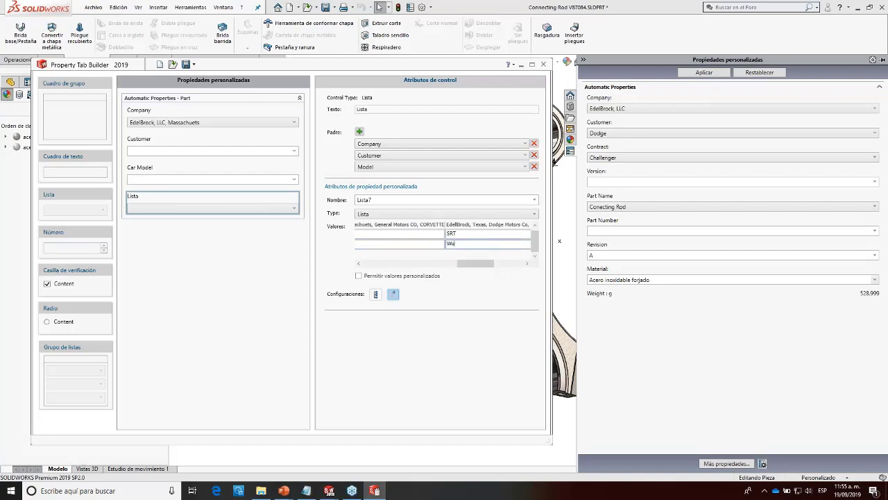
{"action": "type", "text": "Wide"}
{"action": "key", "text": "Return"}
{"action": "type", "text": "Body"}
{"action": "type", "text": "C"}
Step: Add ScatPack and GT Dual Stripes to the CHALLENGER values, checking the spelling against the part's Version options
{"action": "left_click", "coordinate": [478, 255]}
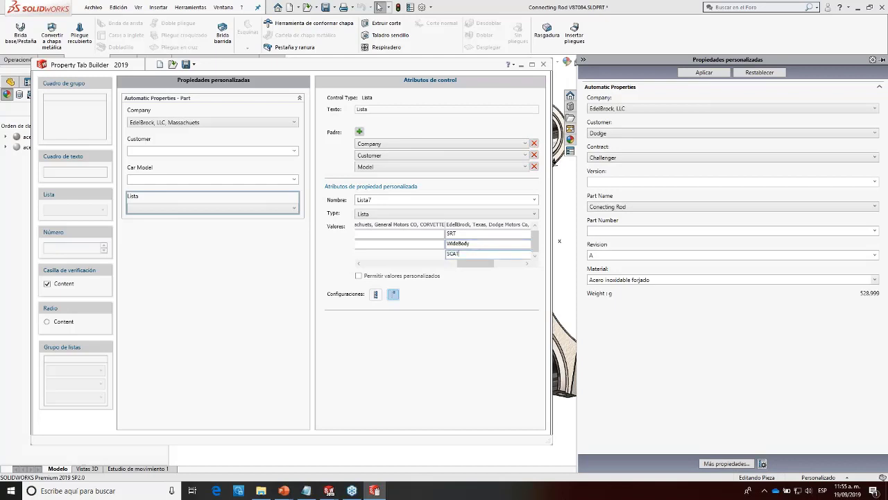
{"action": "type", "text": "ScatPa"}
{"action": "left_click", "coordinate": [619, 200]}
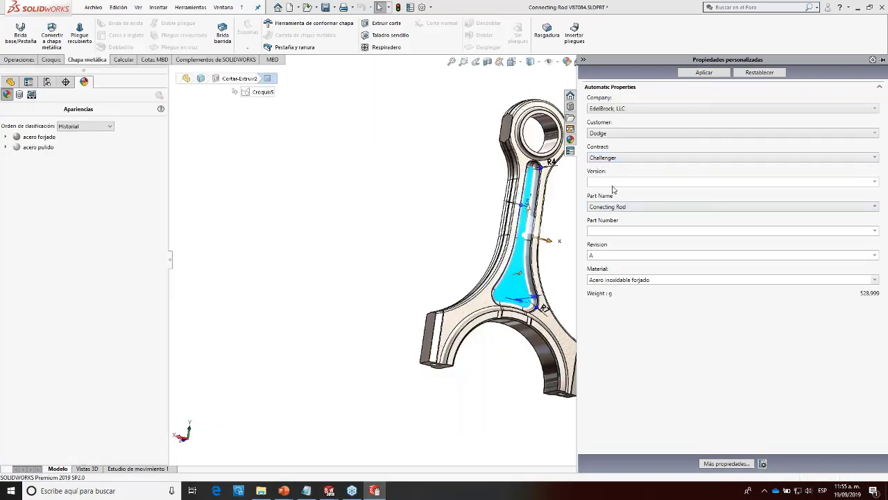
{"action": "left_click", "coordinate": [874, 181]}
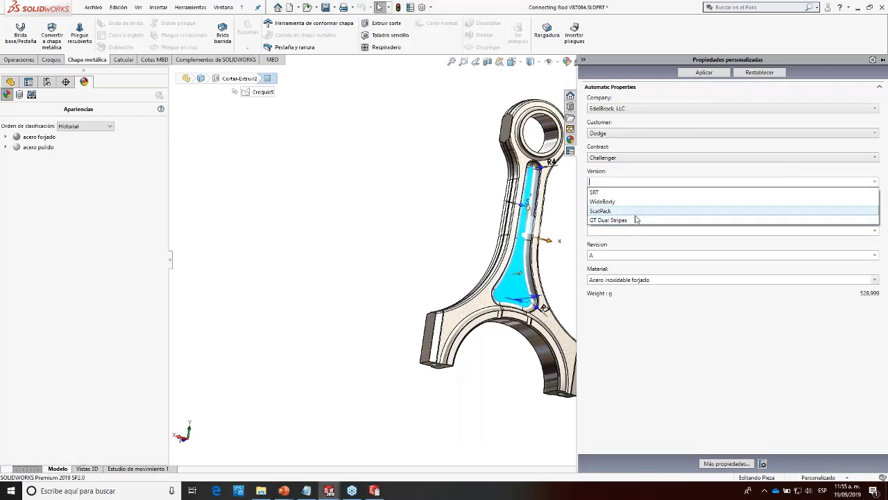
{"action": "right_click", "coordinate": [373, 491]}
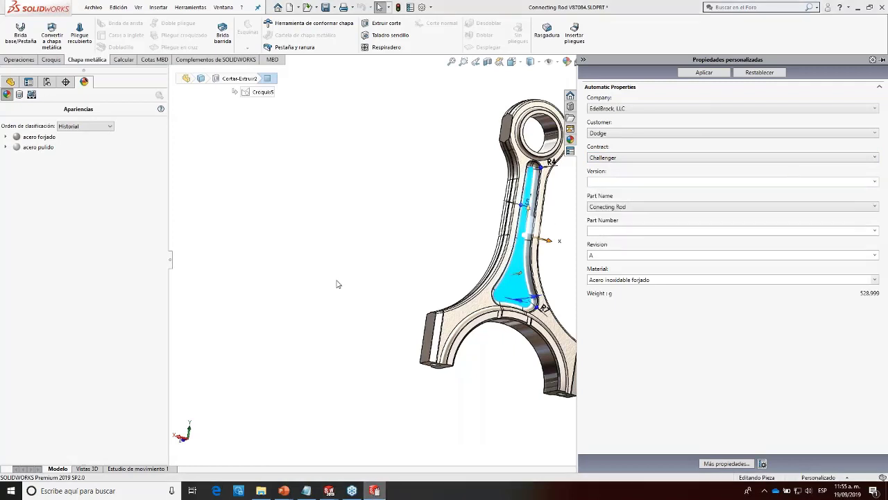
{"action": "left_click", "coordinate": [375, 490]}
{"action": "left_click", "coordinate": [374, 490]}
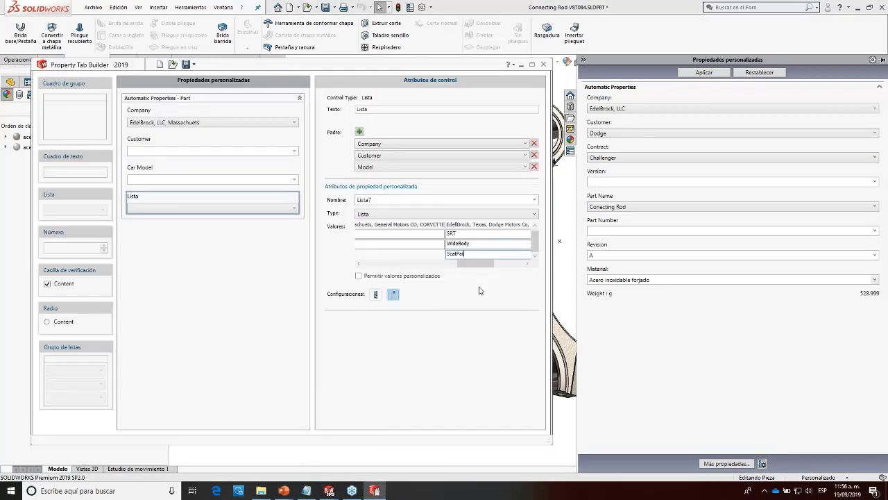
{"action": "type", "text": "ck"}
{"action": "key", "text": "Return"}
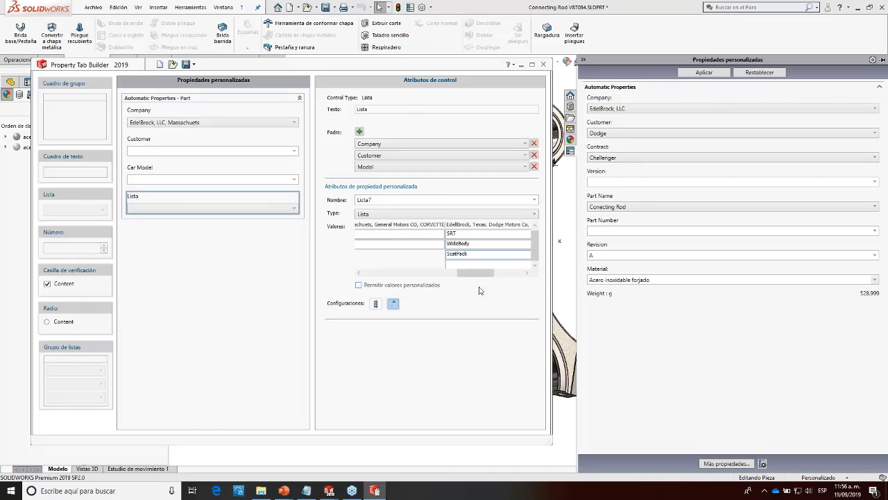
{"action": "left_click", "coordinate": [492, 263]}
{"action": "type", "text": "GT Dual Stripes"}
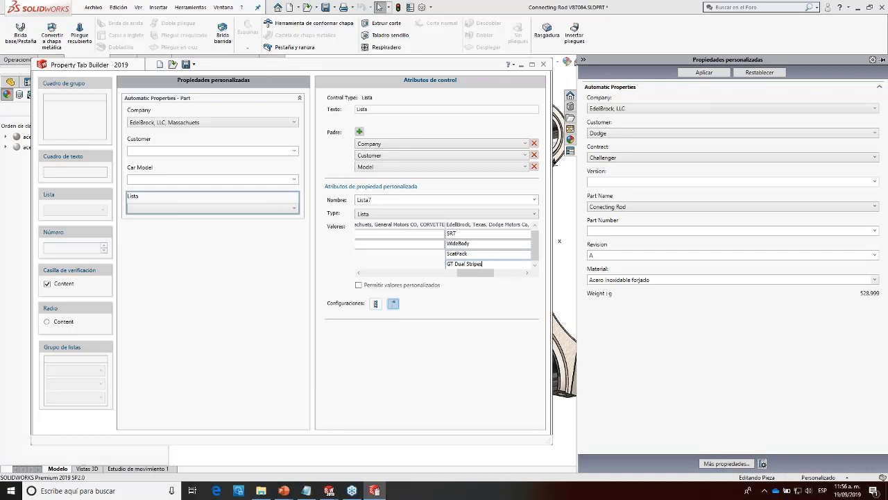
Step: Enter S/T Daytona and Hellcat as the values for the Dodge Motors Co combination that follows CHALLENGER
{"action": "left_click_drag", "start_coordinate": [484, 276], "coordinate": [507, 273]}
{"action": "left_click", "coordinate": [480, 233]}
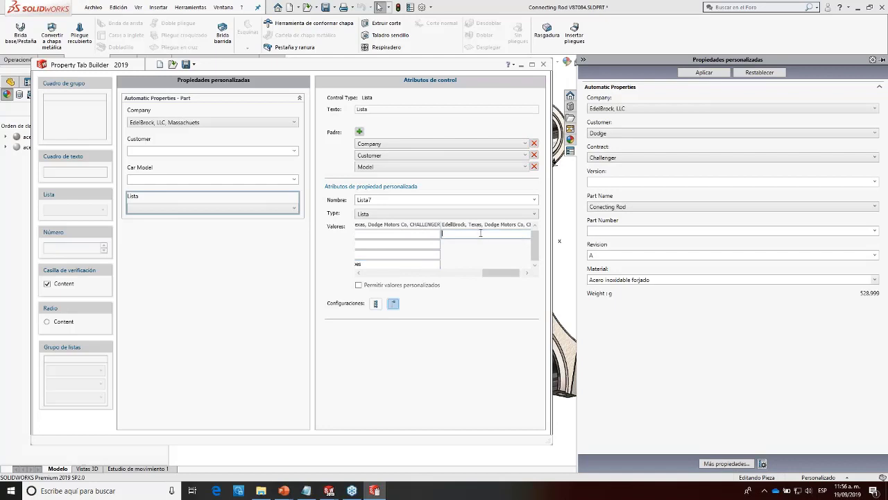
{"action": "type", "text": "SRT Dayto"}
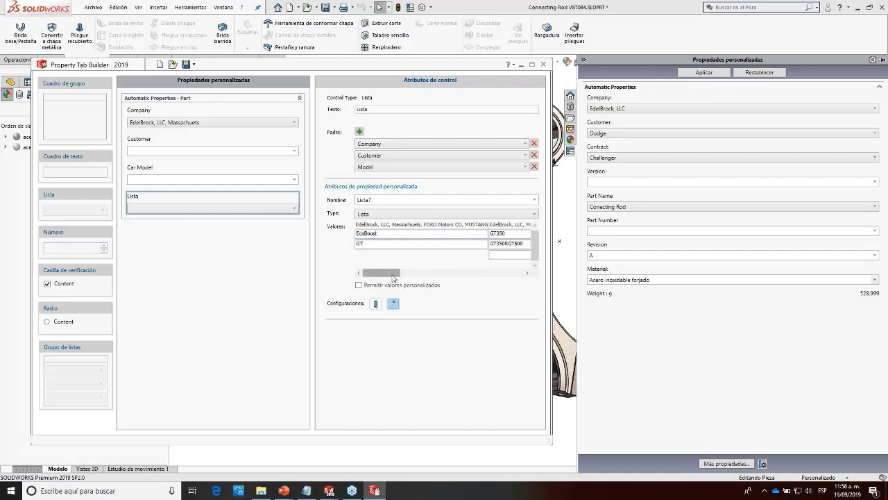
{"action": "left_click_drag", "start_coordinate": [382, 272], "coordinate": [524, 283]}
{"action": "left_click", "coordinate": [487, 244]}
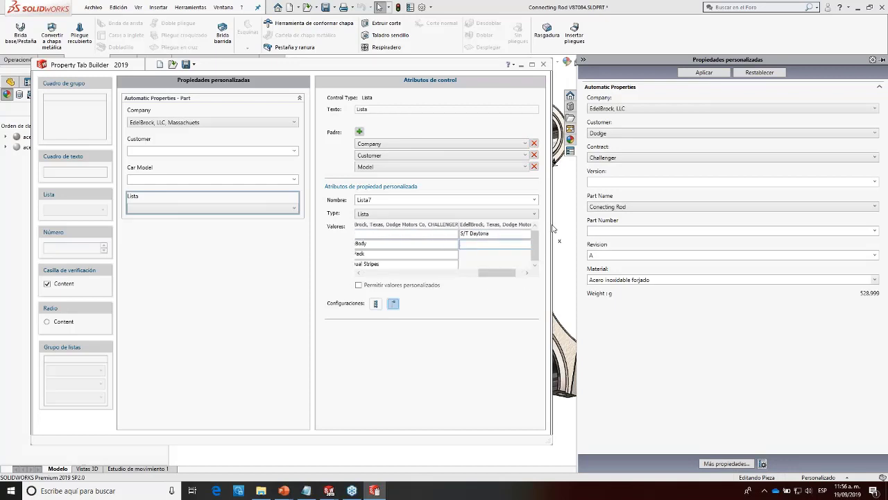
{"action": "type", "text": "Hellcat"}
Step: Add a new list control below the fourth list in the Automatic Properties - Part group
{"action": "left_click", "coordinate": [243, 248]}
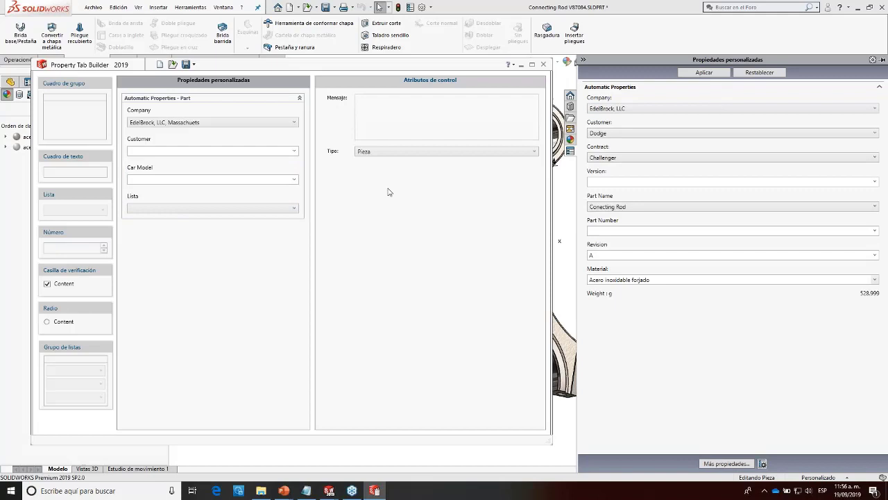
{"action": "left_click", "coordinate": [218, 201]}
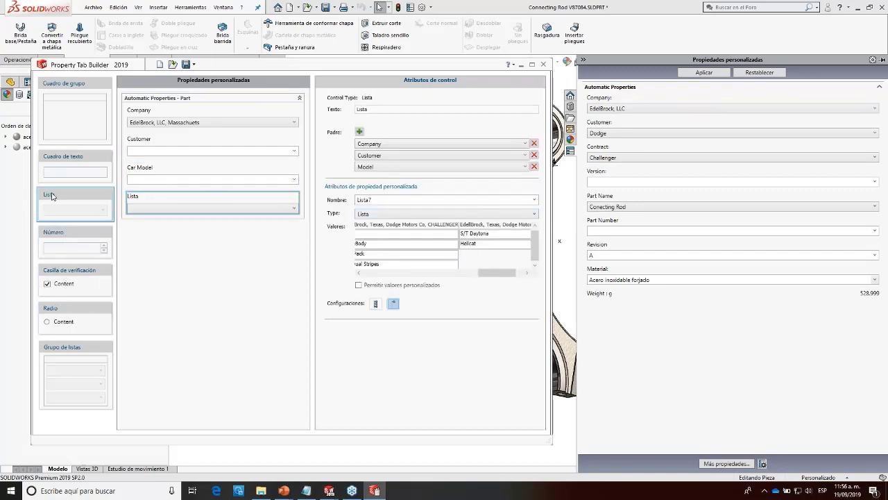
{"action": "left_click_drag", "start_coordinate": [69, 208], "coordinate": [211, 217]}
Step: Set both the caption and the property name of the list below Car Model to Version
{"action": "left_click", "coordinate": [202, 200]}
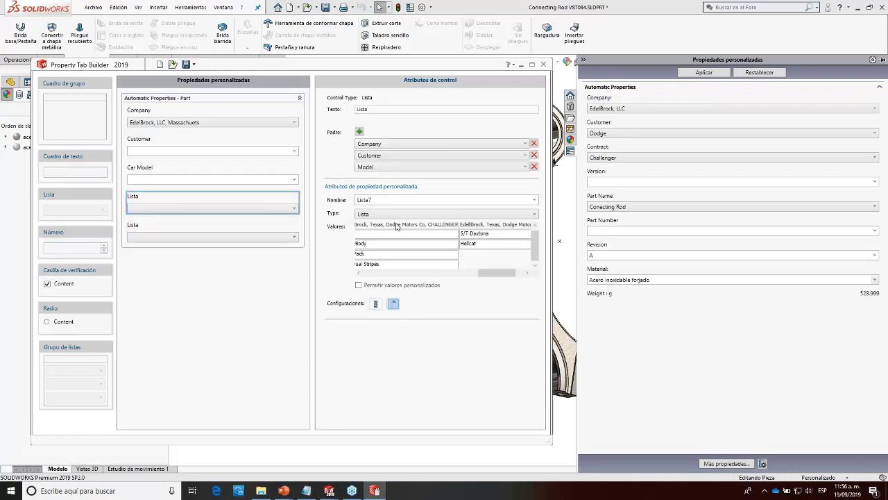
{"action": "left_click_drag", "start_coordinate": [375, 109], "coordinate": [323, 108]}
{"action": "left_click", "coordinate": [164, 175]}
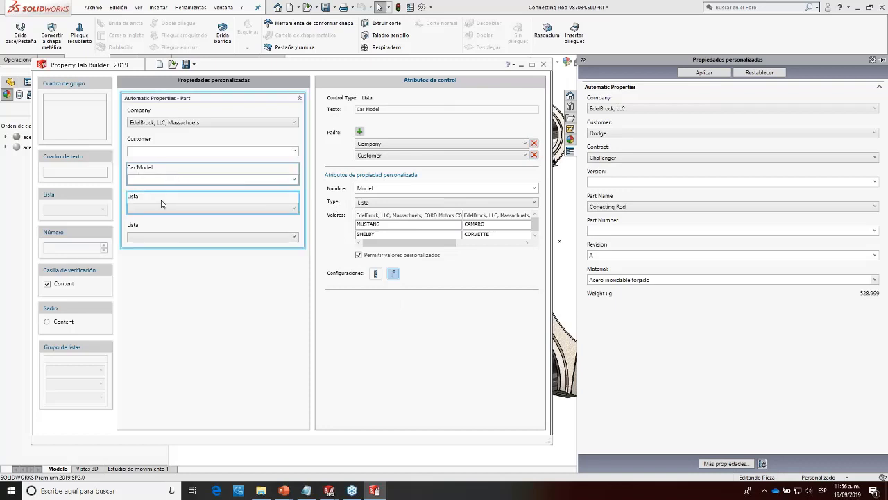
{"action": "left_click", "coordinate": [236, 201]}
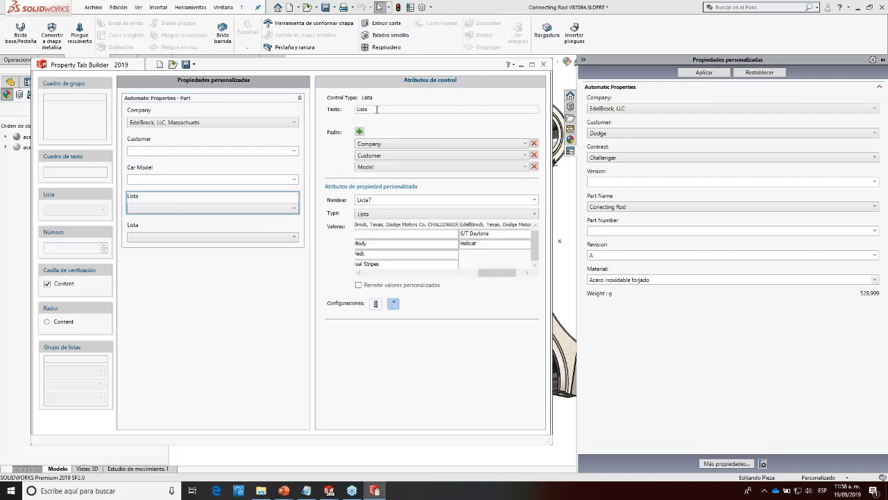
{"action": "left_click_drag", "start_coordinate": [376, 109], "coordinate": [326, 108]}
{"action": "type", "text": "Version"}
{"action": "left_click_drag", "start_coordinate": [375, 200], "coordinate": [326, 197]}
{"action": "type", "text": "V"}
{"action": "left_click", "coordinate": [232, 257]}
Step: Add one more list at the end of the group and assign Company and Customer as its parents
{"action": "left_click", "coordinate": [206, 230]}
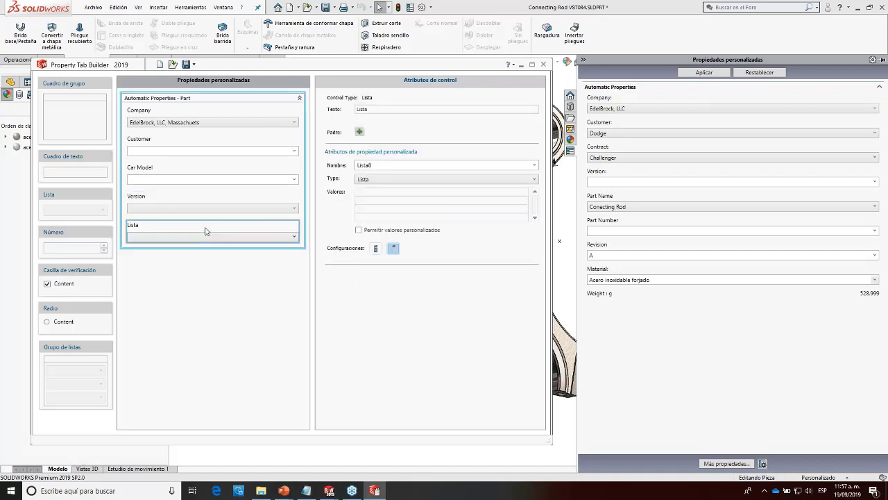
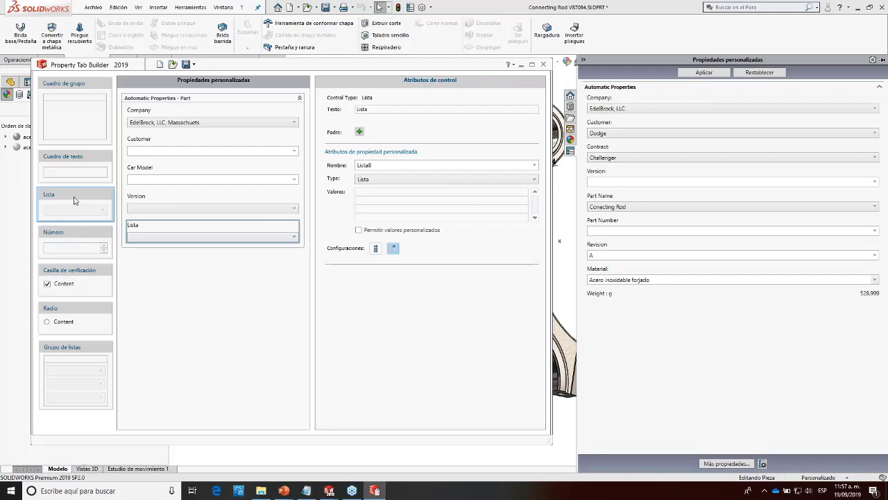
{"action": "left_click_drag", "start_coordinate": [68, 199], "coordinate": [183, 269]}
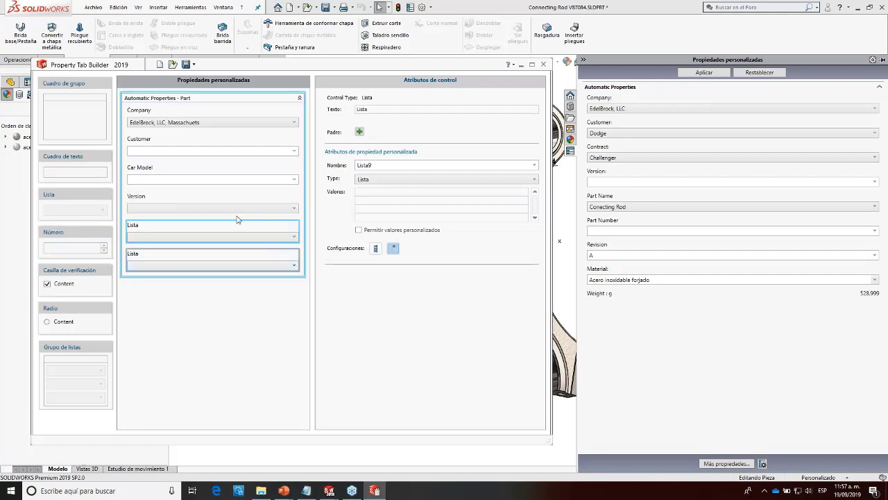
{"action": "left_click", "coordinate": [358, 132]}
{"action": "left_click", "coordinate": [372, 144]}
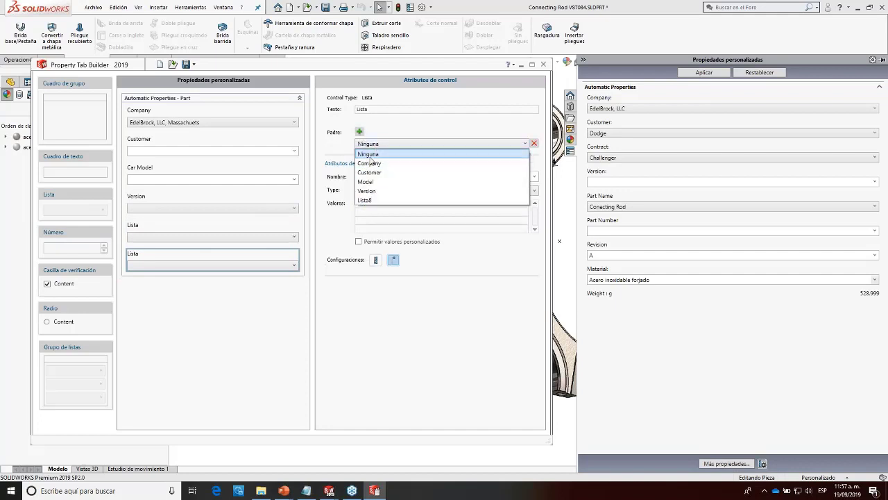
{"action": "left_click", "coordinate": [364, 154]}
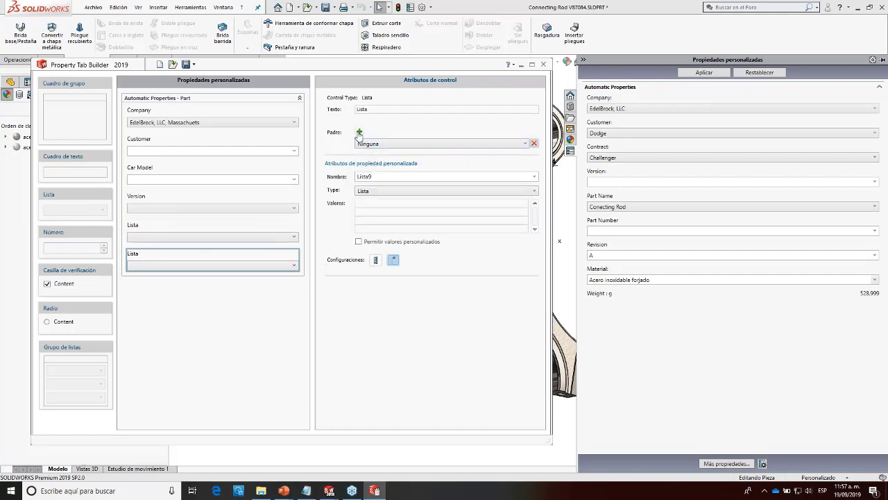
{"action": "left_click", "coordinate": [359, 131]}
{"action": "left_click", "coordinate": [369, 145]}
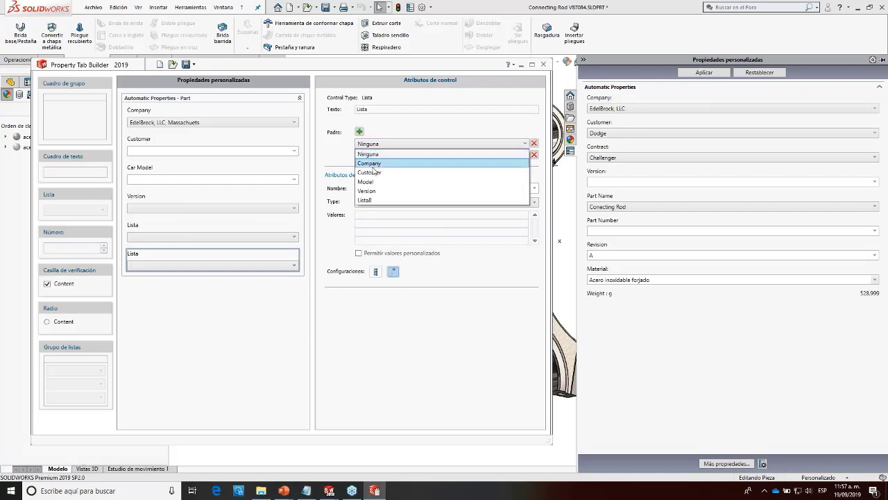
{"action": "left_click", "coordinate": [371, 166]}
{"action": "left_click", "coordinate": [372, 156]}
{"action": "left_click", "coordinate": [373, 185]}
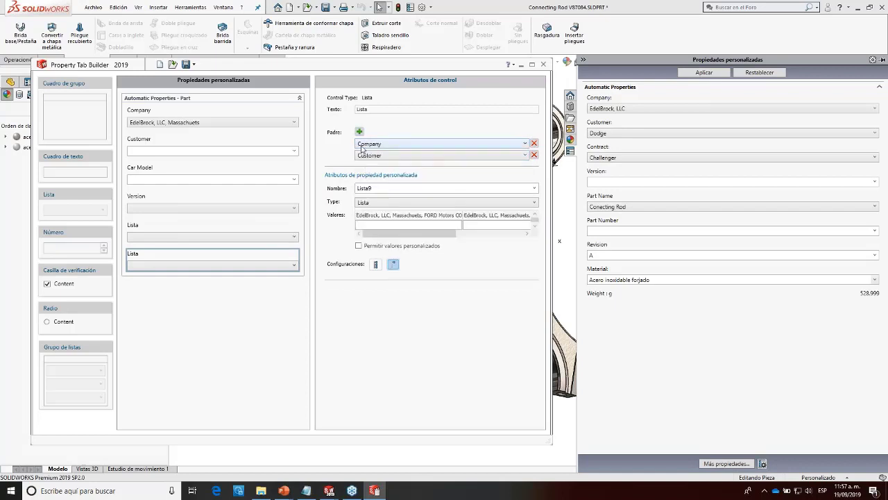
Step: Assign Model and Version as additional parents of the last list
{"action": "left_click", "coordinate": [358, 132]}
{"action": "left_click", "coordinate": [370, 166]}
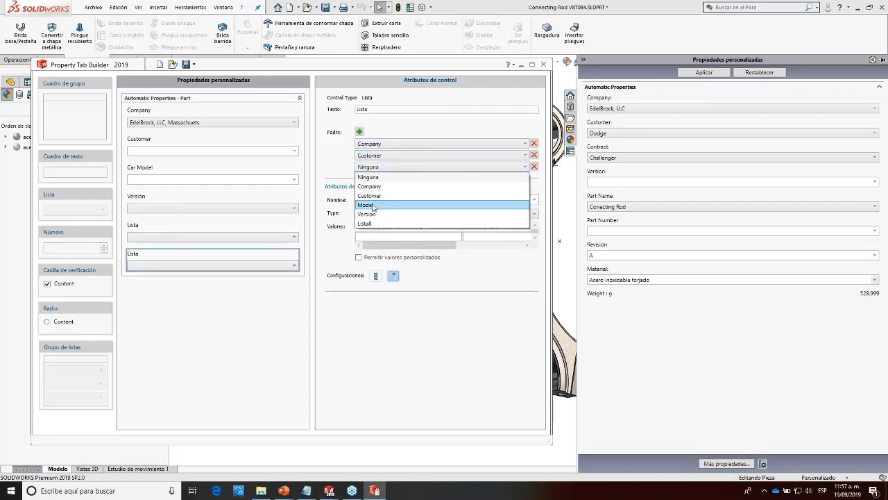
{"action": "left_click", "coordinate": [370, 204]}
{"action": "left_click", "coordinate": [359, 131]}
{"action": "left_click", "coordinate": [370, 179]}
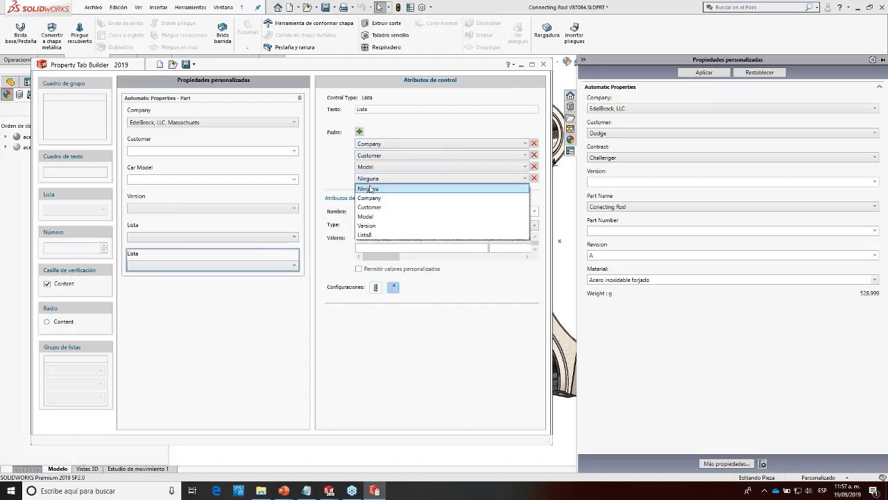
{"action": "left_click", "coordinate": [373, 226]}
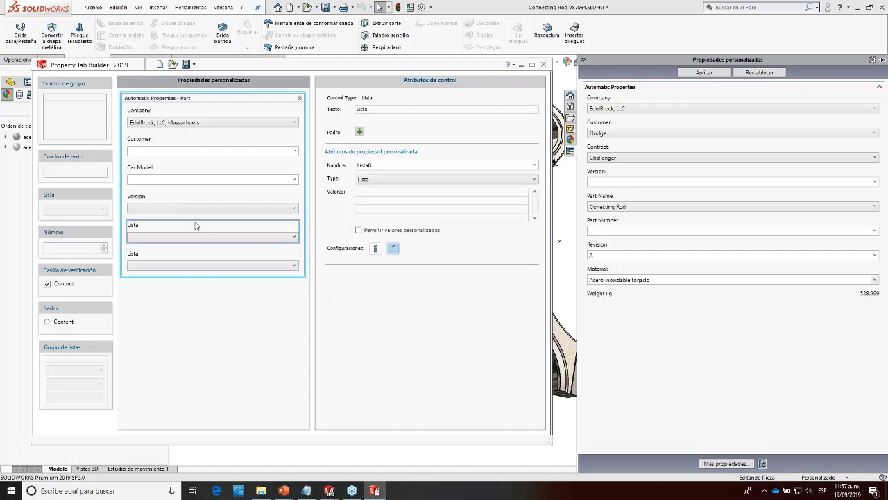
Step: Delete the last list from the Automatic Properties - Part group
{"action": "right_click", "coordinate": [181, 256]}
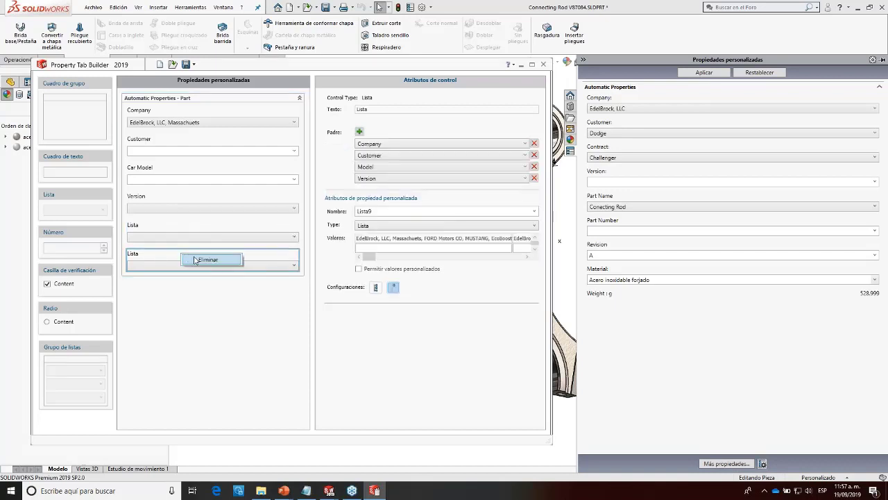
{"action": "left_click", "coordinate": [218, 260]}
Step: Add two parent entries to the list below Version and set both of them to Company
{"action": "left_click", "coordinate": [188, 231]}
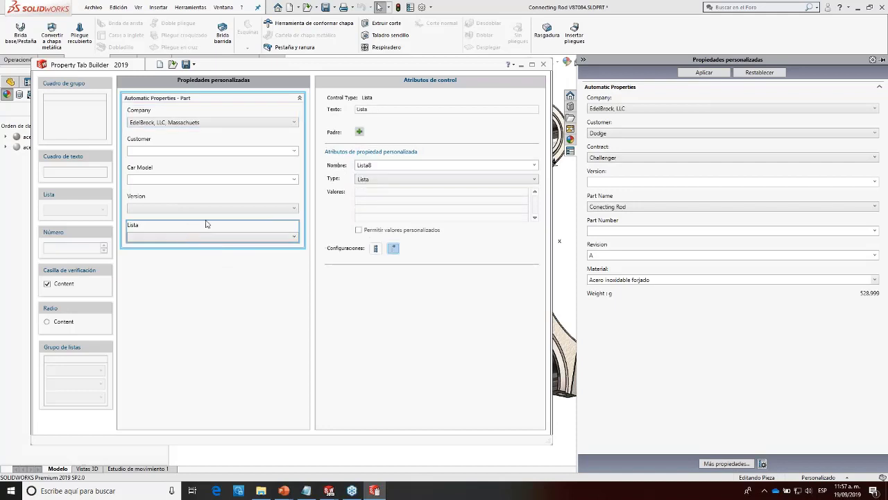
{"action": "left_click", "coordinate": [358, 131]}
{"action": "left_click", "coordinate": [368, 144]}
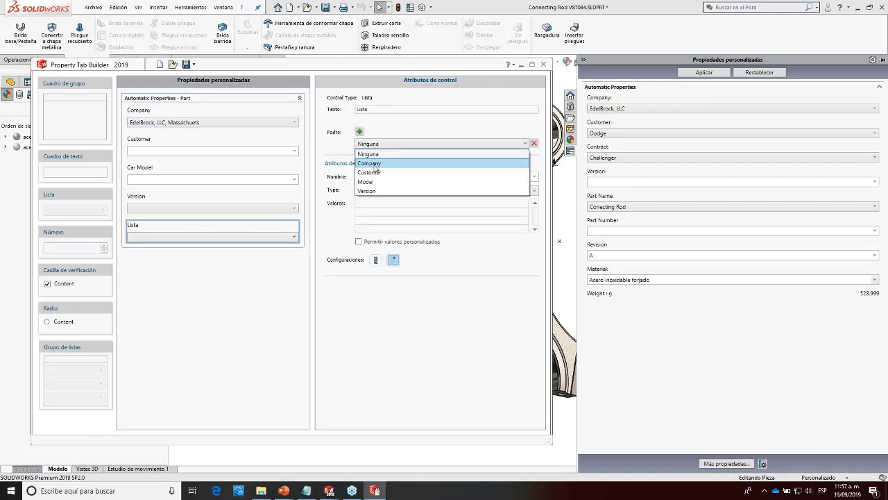
{"action": "left_click", "coordinate": [374, 165]}
{"action": "left_click", "coordinate": [359, 131]}
{"action": "left_click", "coordinate": [368, 155]}
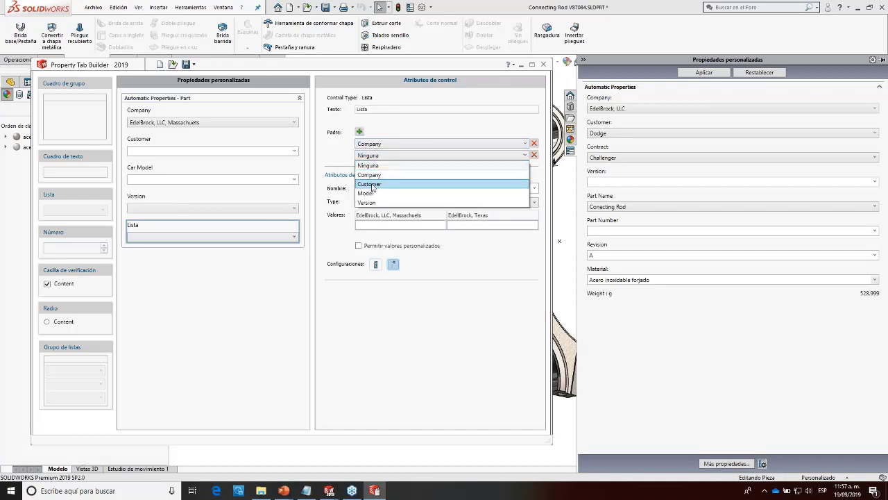
{"action": "left_click", "coordinate": [369, 175]}
Step: Add Model and Version as the third and fourth parents of the list below Version
{"action": "left_click", "coordinate": [359, 131]}
{"action": "left_click", "coordinate": [374, 167]}
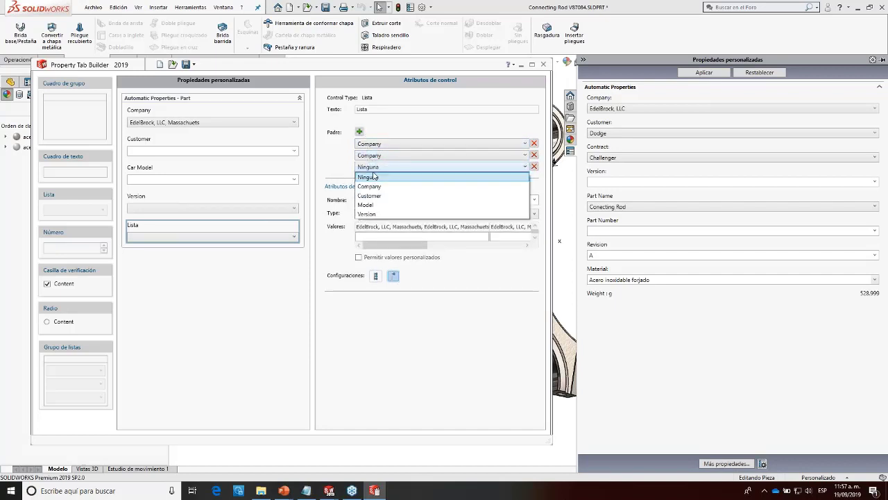
{"action": "left_click", "coordinate": [369, 205]}
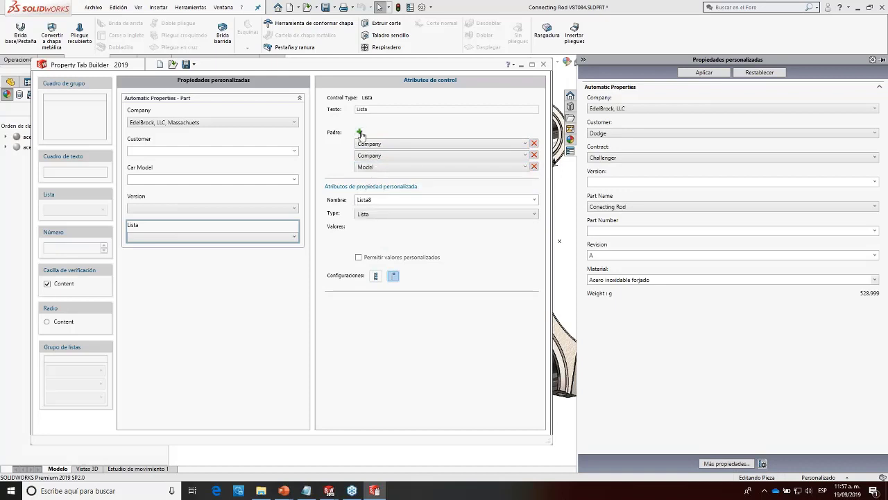
{"action": "left_click", "coordinate": [360, 132]}
{"action": "left_click", "coordinate": [371, 179]}
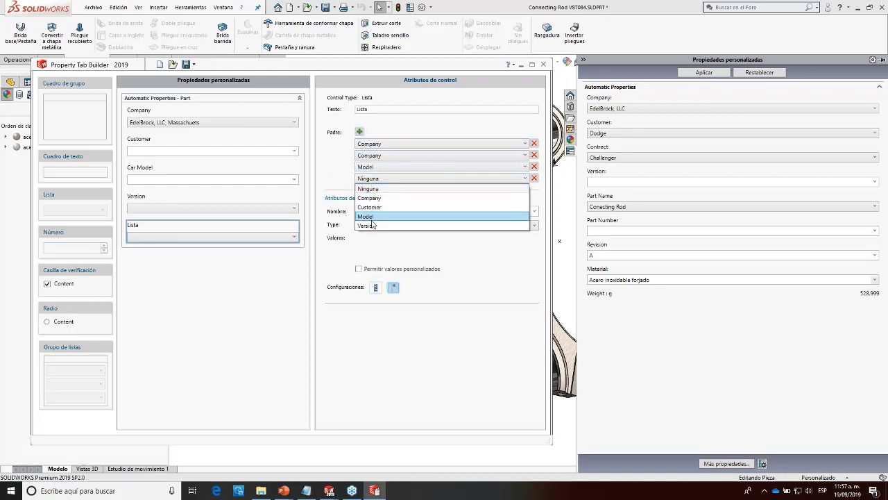
{"action": "left_click", "coordinate": [369, 226]}
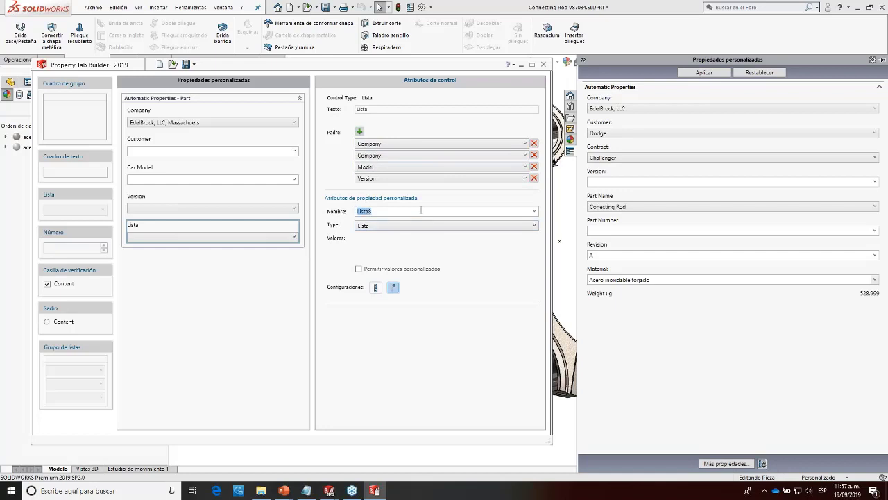
Step: Set both the caption and the property name of the list below Version to Part Name
{"action": "left_click", "coordinate": [376, 109]}
{"action": "left_click_drag", "start_coordinate": [376, 109], "coordinate": [343, 120]}
{"action": "type", "text": "Part Name"}
{"action": "left_click_drag", "start_coordinate": [379, 211], "coordinate": [334, 222]}
{"action": "type", "text": "Part Nam"}
Step: Correct the second parent of the Part Name list to Customer
{"action": "left_click", "coordinate": [377, 226]}
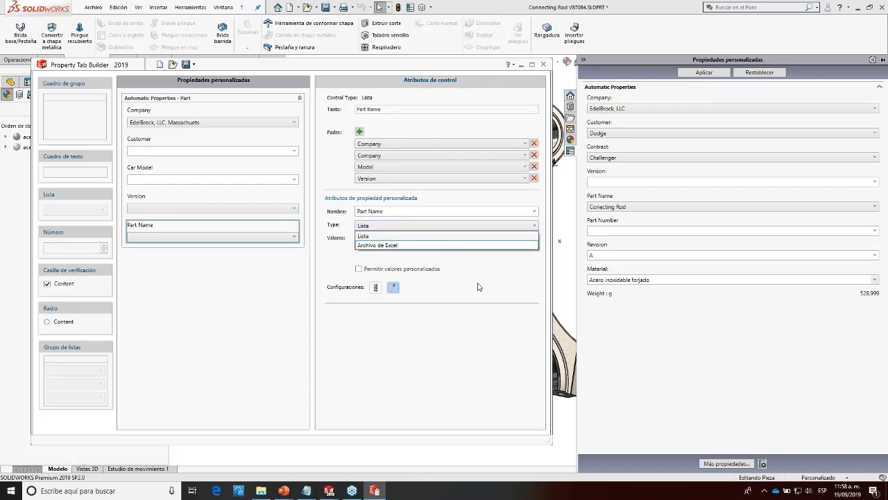
{"action": "left_click", "coordinate": [376, 181]}
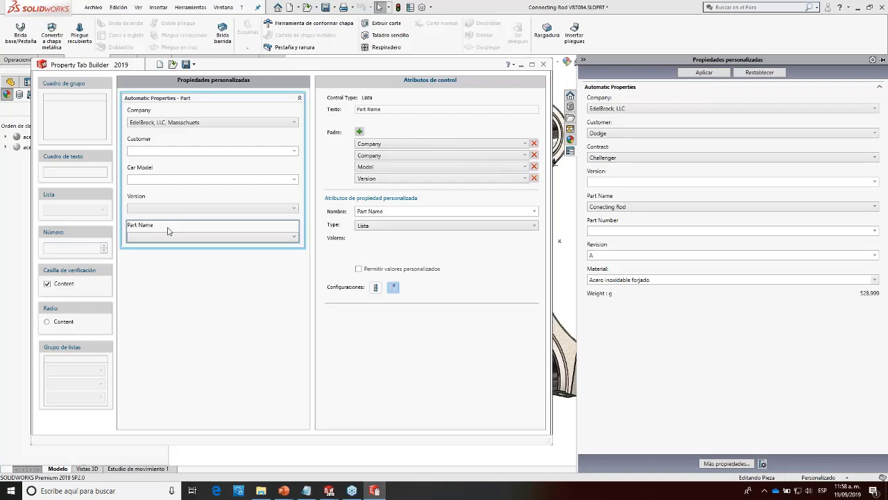
{"action": "left_click", "coordinate": [374, 157]}
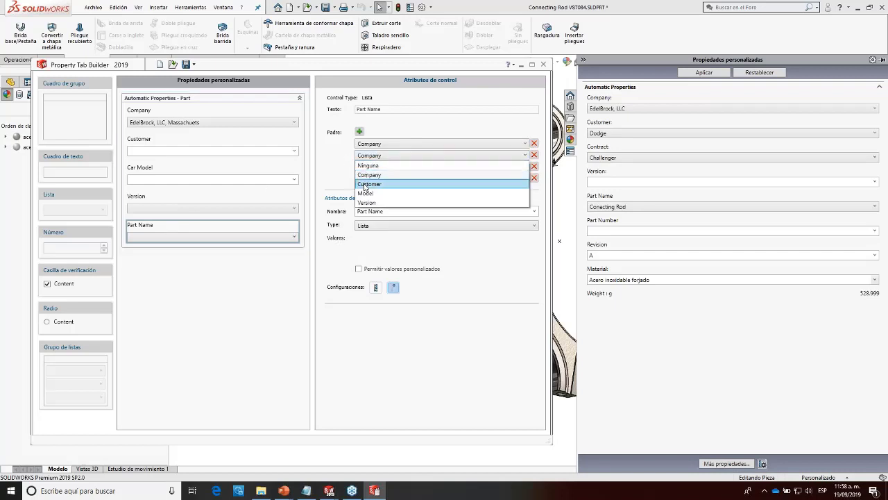
{"action": "left_click", "coordinate": [365, 184]}
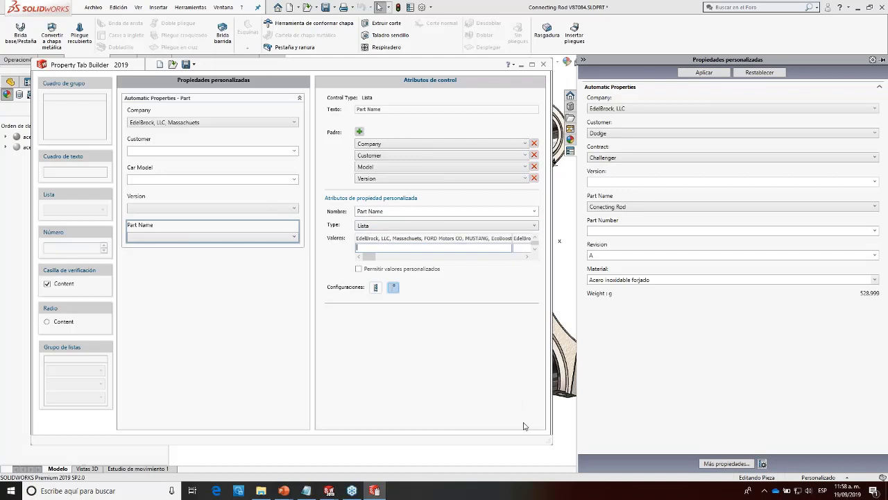
Step: Enlarge the Property Tab Builder window and reposition it so that its full width shows
{"action": "left_click_drag", "start_coordinate": [551, 442], "coordinate": [851, 461]}
{"action": "left_click_drag", "start_coordinate": [595, 65], "coordinate": [560, 53]}
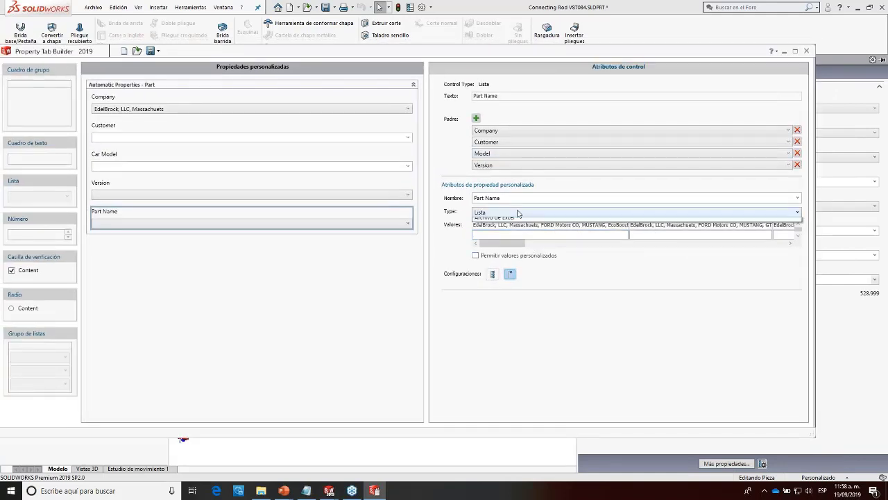
{"action": "left_click", "coordinate": [517, 212]}
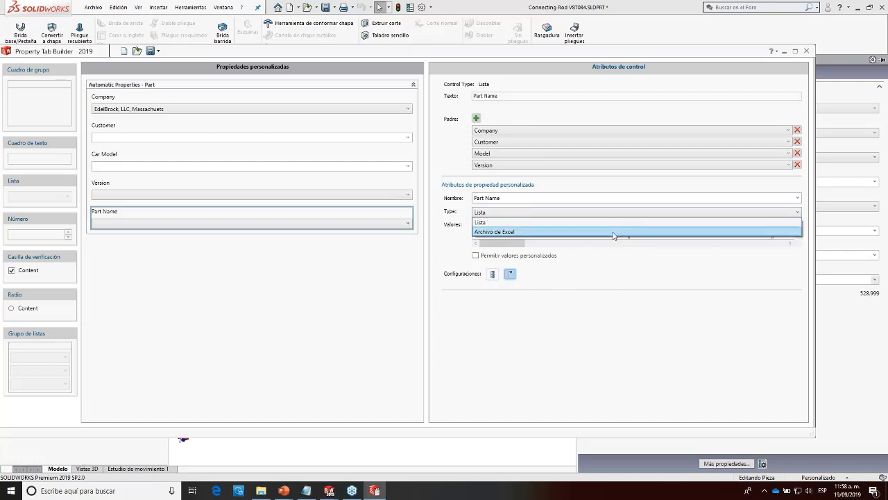
{"action": "left_click", "coordinate": [494, 57]}
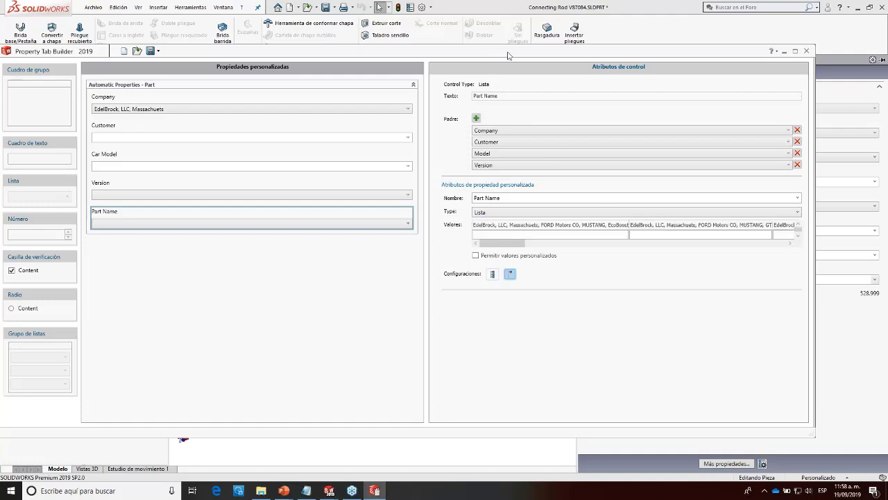
{"action": "left_click_drag", "start_coordinate": [511, 55], "coordinate": [534, 45]}
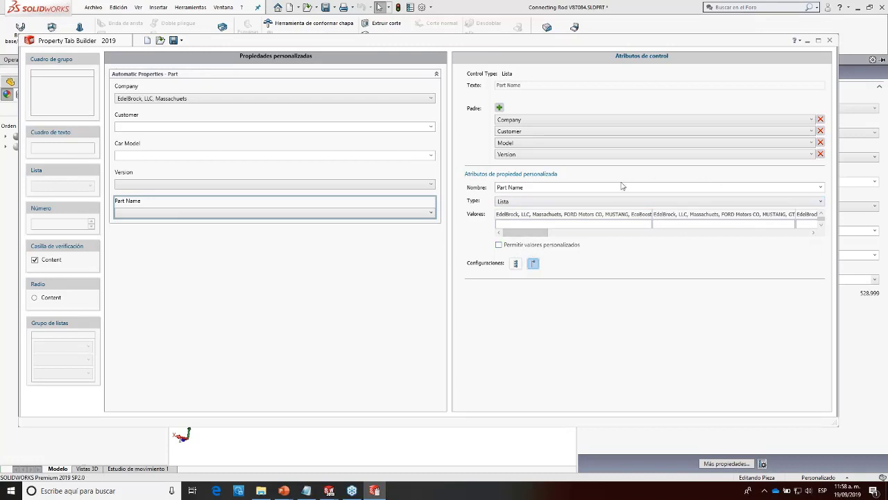
Step: Try sourcing the Part Name list from an Excel file with Piston as the first range, and return its type to Lista
{"action": "left_click", "coordinate": [511, 203]}
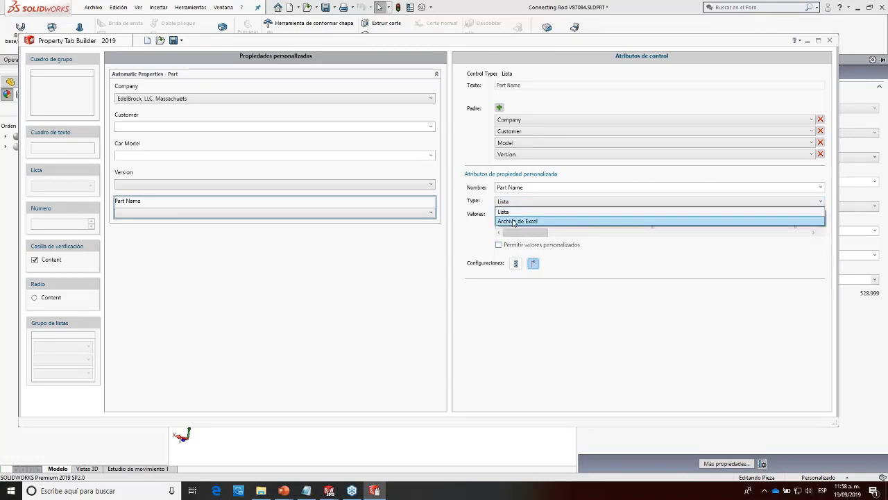
{"action": "left_click", "coordinate": [513, 221]}
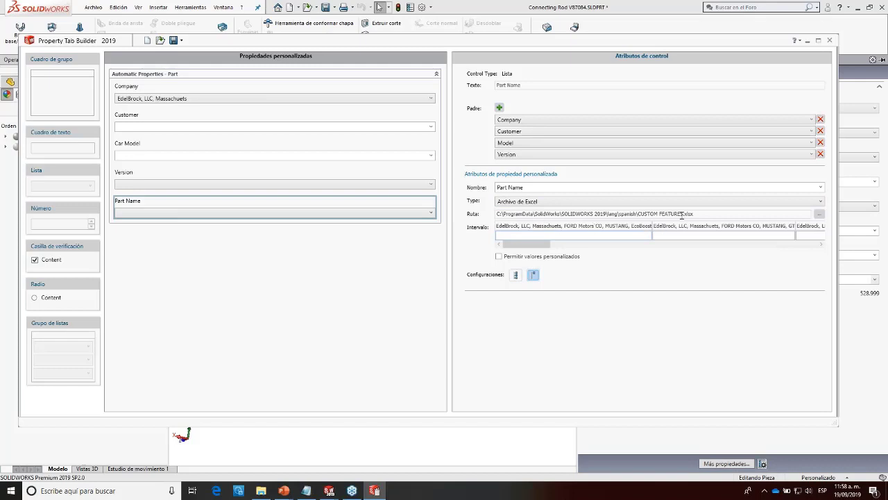
{"action": "left_click_drag", "start_coordinate": [702, 215], "coordinate": [481, 229]}
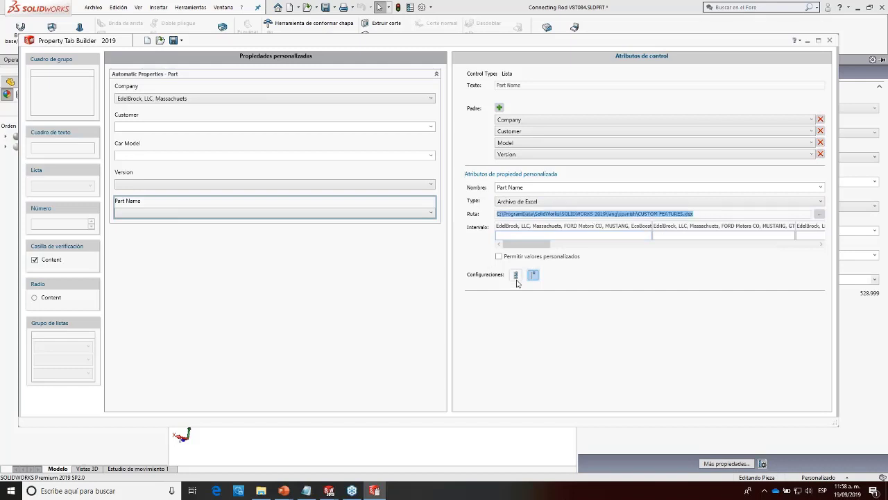
{"action": "left_click", "coordinate": [538, 236]}
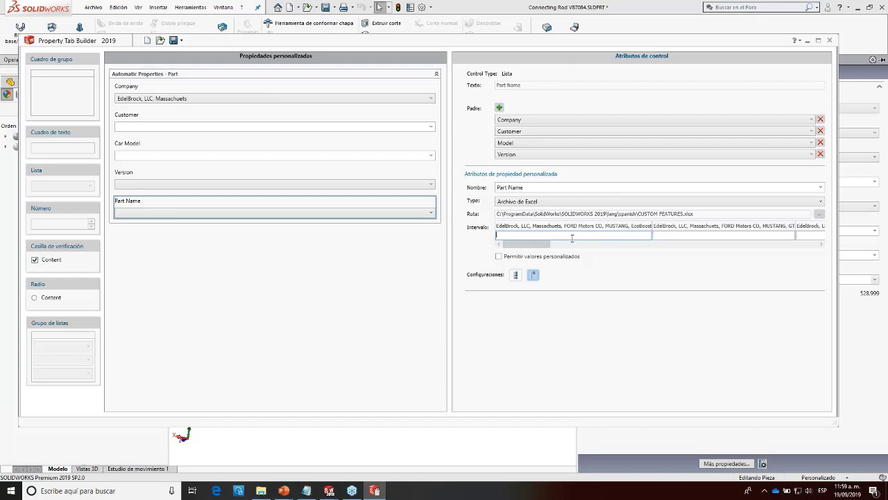
{"action": "left_click_drag", "start_coordinate": [544, 248], "coordinate": [524, 244]}
{"action": "left_click", "coordinate": [516, 236]}
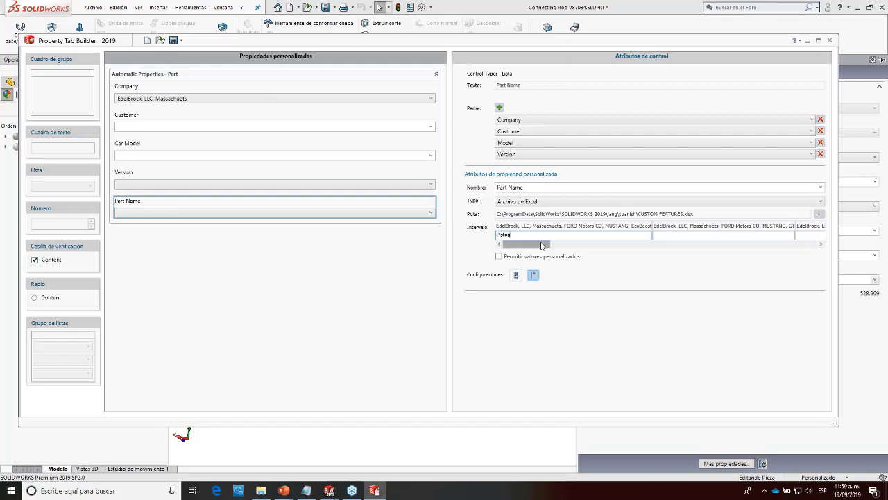
{"action": "mouse_move", "coordinate": [542, 246]}
{"action": "left_mouse_down"}
{"action": "mouse_move", "coordinate": [554, 250]}
{"action": "mouse_move", "coordinate": [526, 250]}
{"action": "left_mouse_up"}
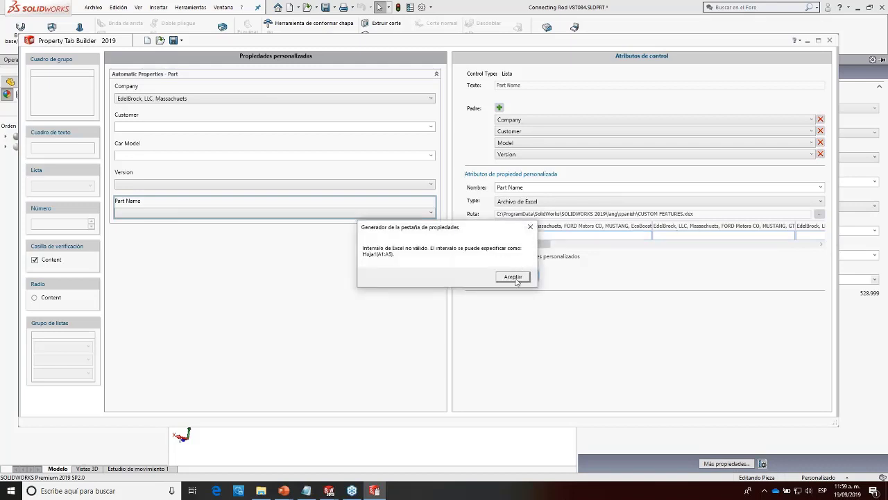
{"action": "left_click", "coordinate": [517, 279]}
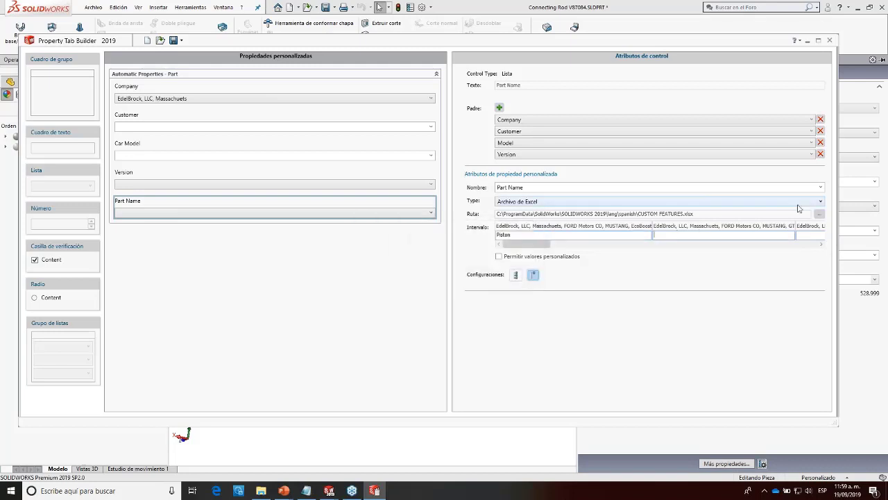
{"action": "left_click", "coordinate": [564, 203]}
{"action": "left_click", "coordinate": [511, 212]}
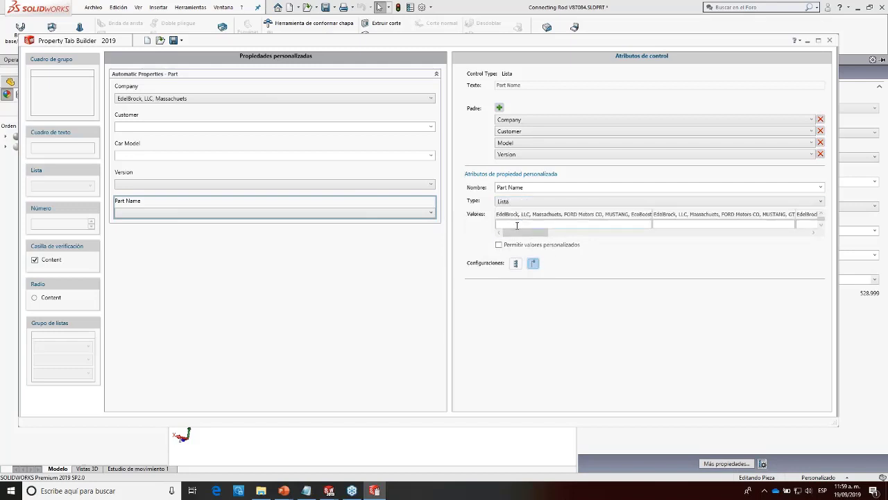
Step: Enter Piston as the first Part Name value for the FORD Motors CO, MUSTANG, EcoBoost combination
{"action": "type", "text": "Piston"}
{"action": "key", "text": "Return"}
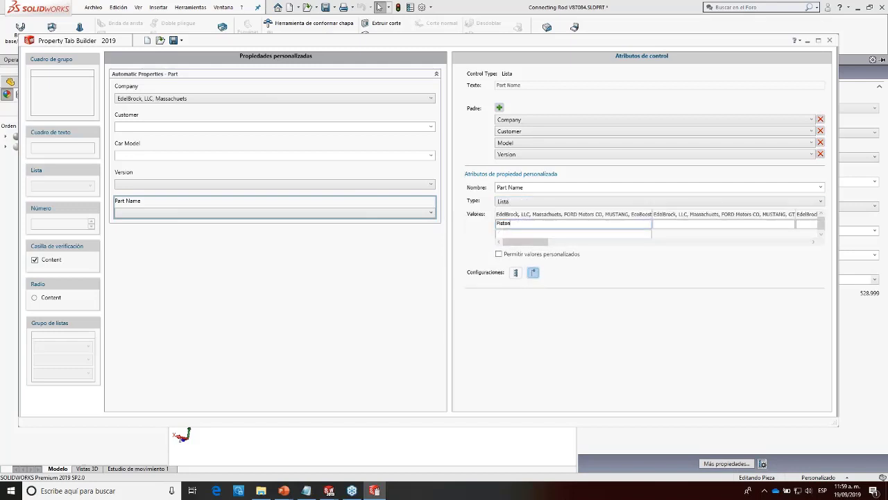
{"action": "left_click", "coordinate": [497, 233]}
{"action": "type", "text": "viela Supe"}
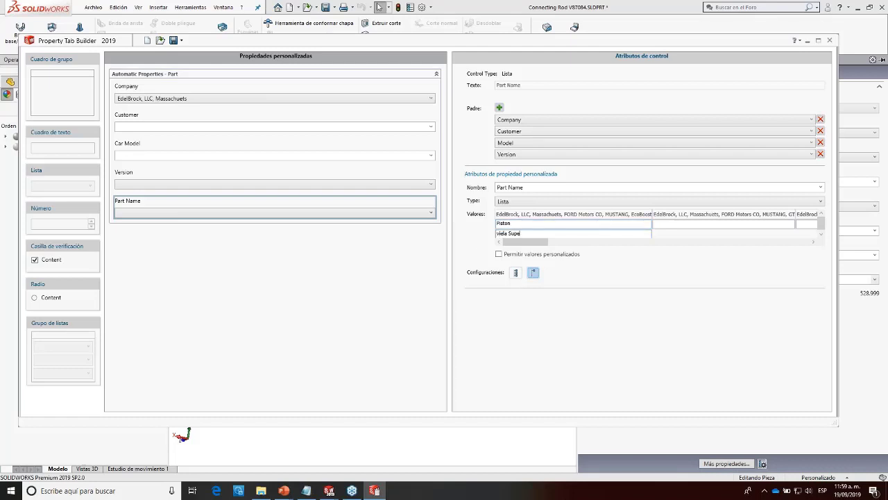
{"action": "type", "text": "rio"}
{"action": "key", "text": "BackSpace"}
{"action": "key", "text": "BackSpace"}
{"action": "key", "text": "BackSpace"}
{"action": "key", "text": "BackSpace"}
{"action": "key", "text": "BackSpace"}
{"action": "key", "text": "BackSpace"}
{"action": "key", "text": "BackSpace"}
{"action": "key", "text": "BackSpace"}
{"action": "key", "text": "BackSpace"}
{"action": "key", "text": "BackSpace"}
{"action": "key", "text": "BackSpace"}
{"action": "key", "text": "BackSpace"}
{"action": "key", "text": "BackSpace"}
Step: Add Connectiong Rod Sup and Connecting ROD Inf as the second and third Part Name values of the EcoBoost combination
{"action": "type", "text": "Connectiong Rod S"}
{"action": "key", "text": "Return"}
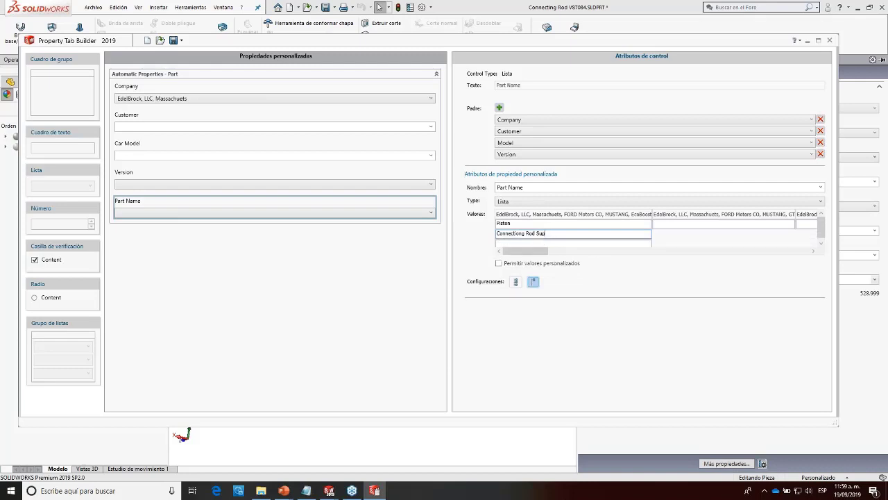
{"action": "left_click", "coordinate": [535, 243]}
{"action": "type", "text": "C"}
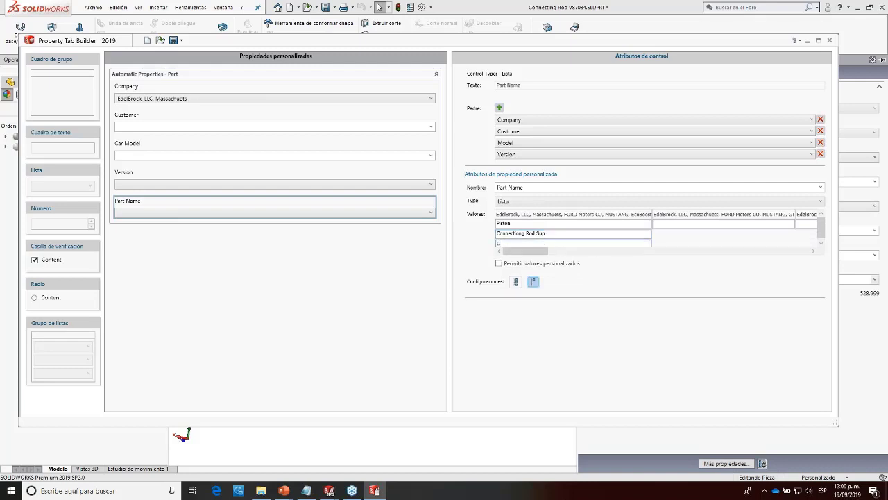
{"action": "type", "text": "onnecting ROD"}
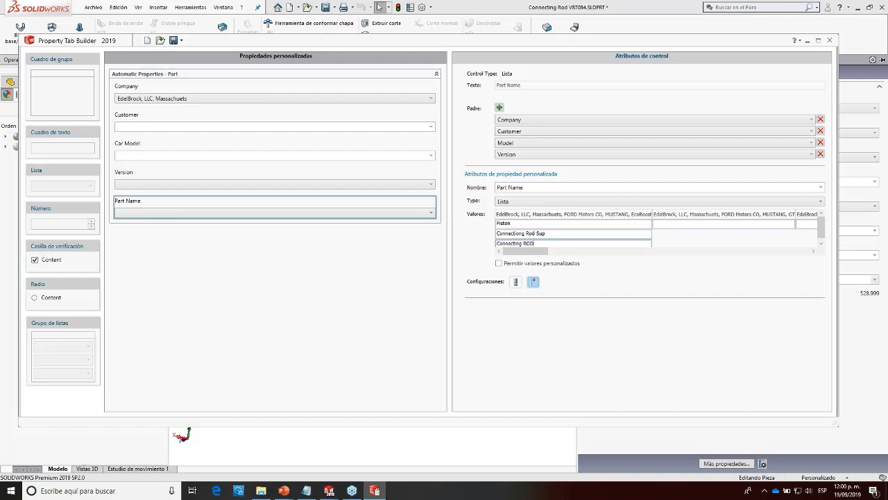
{"action": "type", "text": " Inf"}
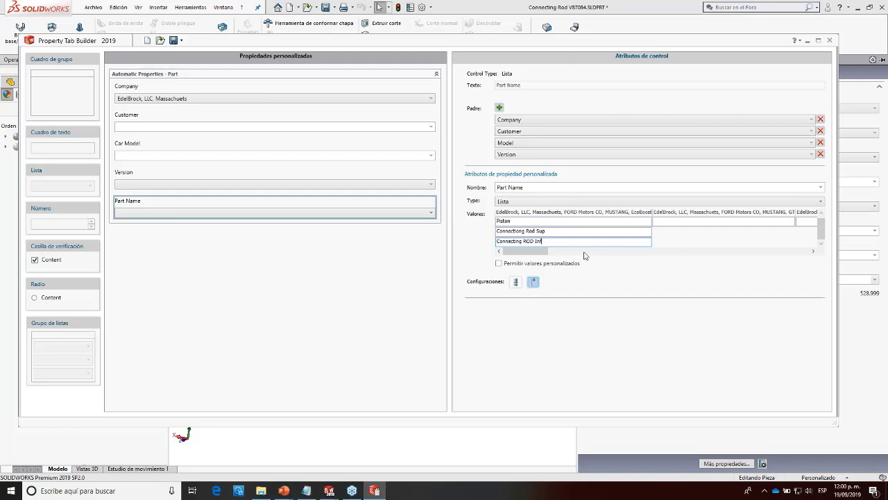
Step: Switch to SOLIDWORKS, put the connecting rod part window away and examine the piston and rod in the Pistons Subassembly
{"action": "left_click", "coordinate": [538, 451]}
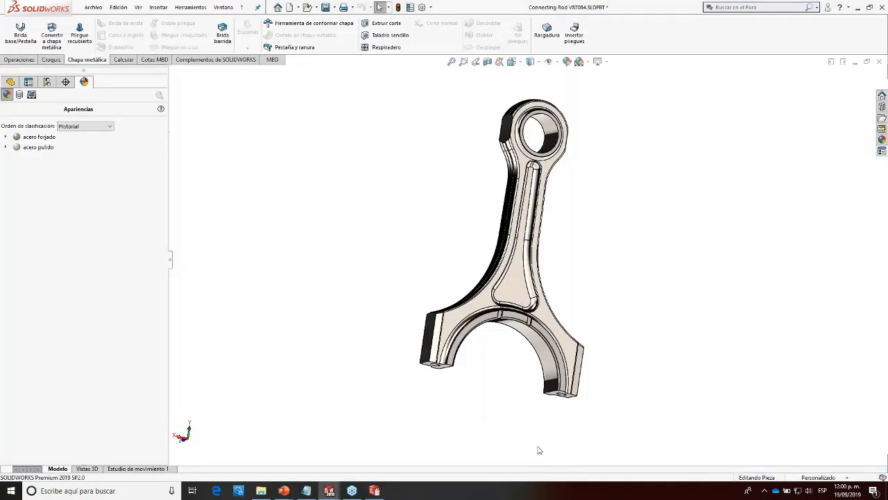
{"action": "left_click", "coordinate": [856, 63]}
{"action": "left_click", "coordinate": [502, 249]}
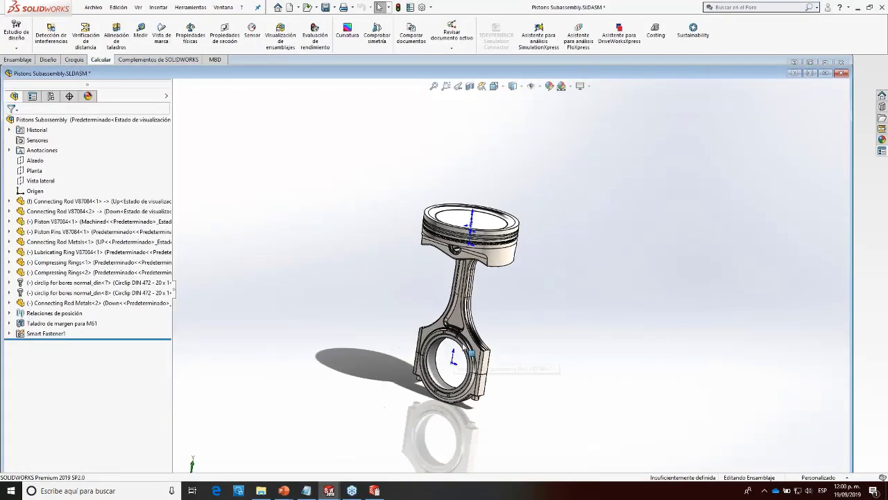
{"action": "scroll", "coordinate": [464, 347], "scroll_direction": "down", "scroll_amount": 3}
{"action": "middle_click_drag", "start_coordinate": [463, 347], "coordinate": [505, 314]}
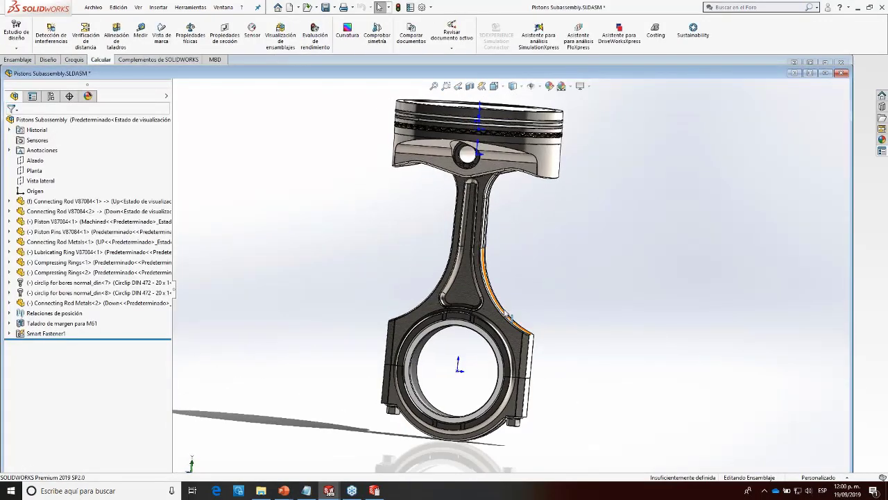
{"action": "scroll", "coordinate": [512, 312], "scroll_direction": "up", "scroll_amount": 2}
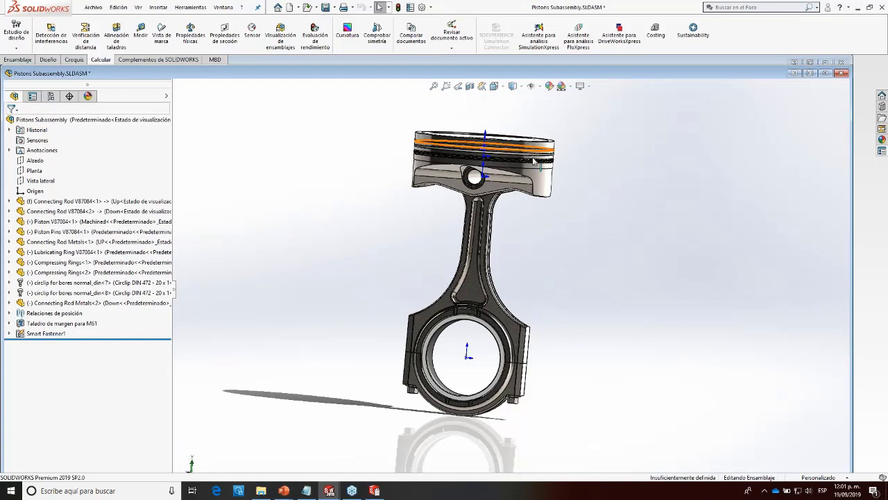
Step: Run Performance Evaluation on the Pistons Subassembly and review its component statistics and graphics triangle details
{"action": "left_click", "coordinate": [316, 38]}
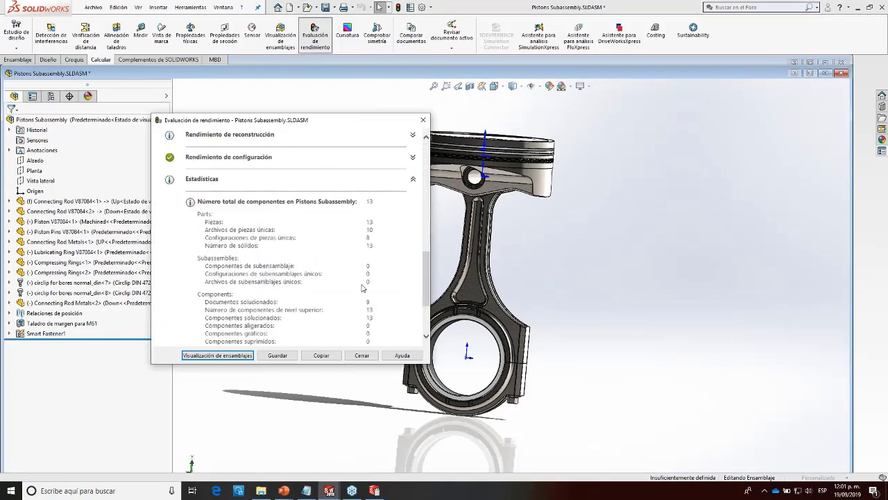
{"action": "left_click", "coordinate": [424, 121]}
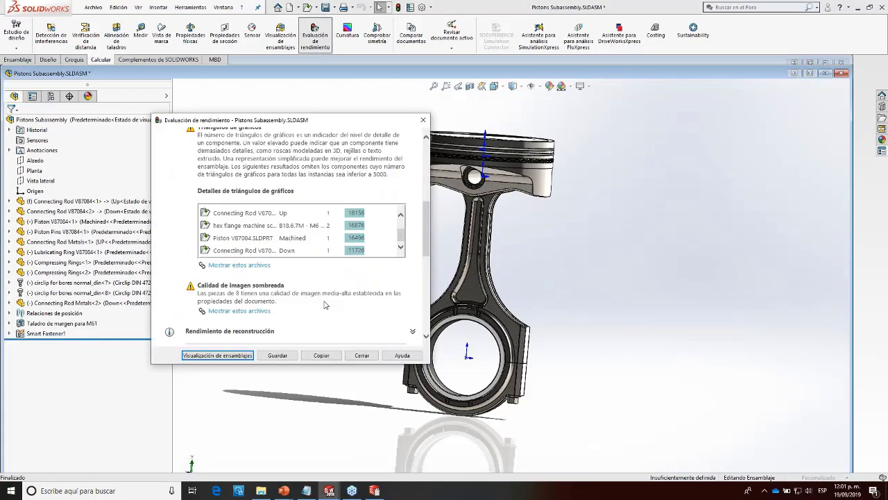
Step: Review the total number of components in the Performance Evaluation statistics and close the report
{"action": "scroll", "coordinate": [332, 295], "scroll_direction": "down", "scroll_amount": 1}
{"action": "mouse_move", "coordinate": [368, 201]}
{"action": "left_mouse_down"}
{"action": "mouse_move", "coordinate": [354, 341]}
{"action": "mouse_move", "coordinate": [370, 202]}
{"action": "left_mouse_up"}
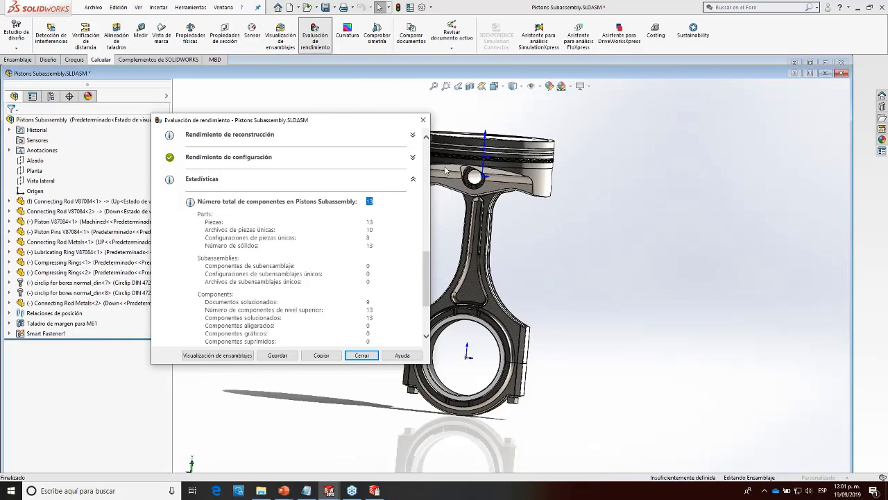
{"action": "left_click", "coordinate": [423, 119]}
Step: Highlight the upper and lower connecting rods, the piston and the piston pin one after another to identify them in the assembly
{"action": "left_click", "coordinate": [138, 201]}
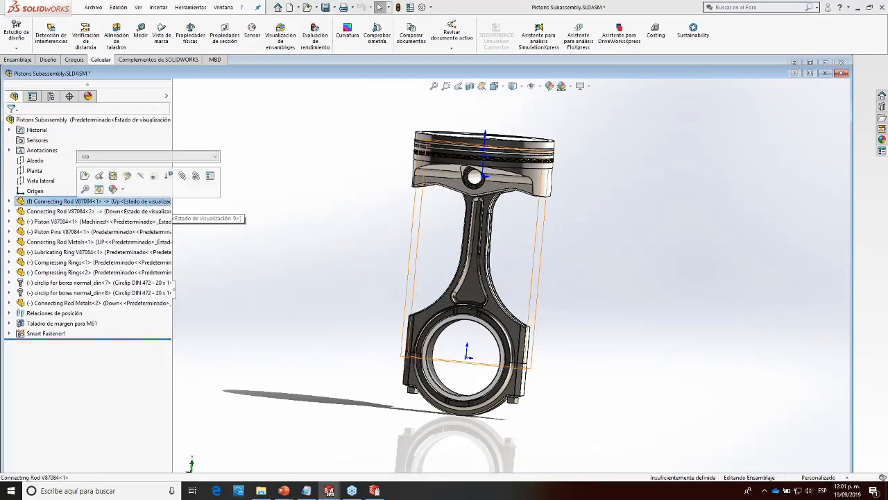
{"action": "left_click", "coordinate": [85, 176]}
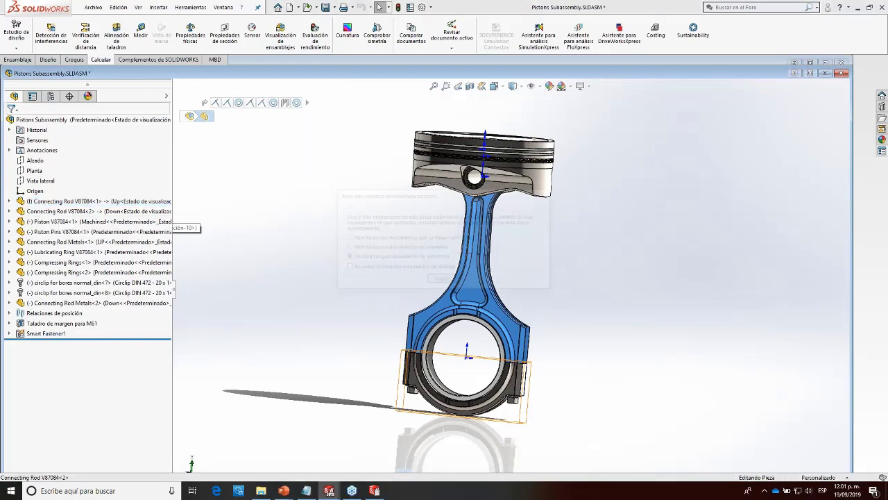
{"action": "left_click", "coordinate": [445, 278]}
{"action": "left_click", "coordinate": [88, 211]}
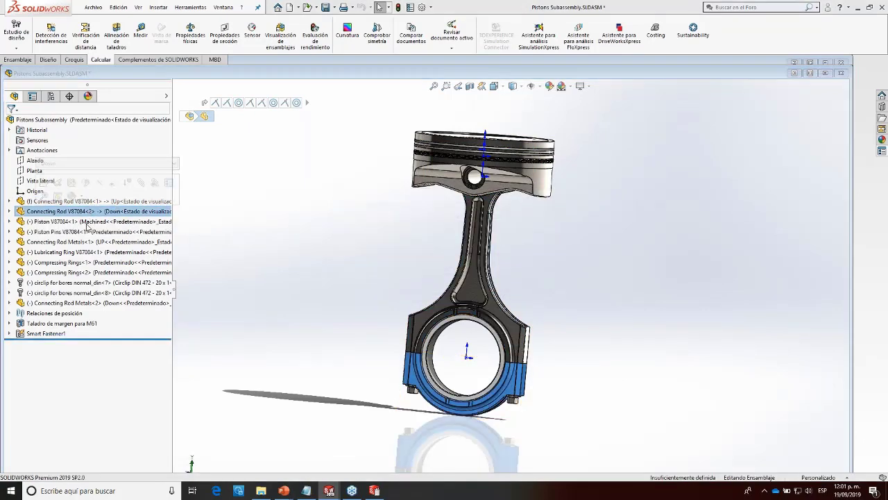
{"action": "left_click", "coordinate": [88, 222]}
{"action": "left_click", "coordinate": [88, 231]}
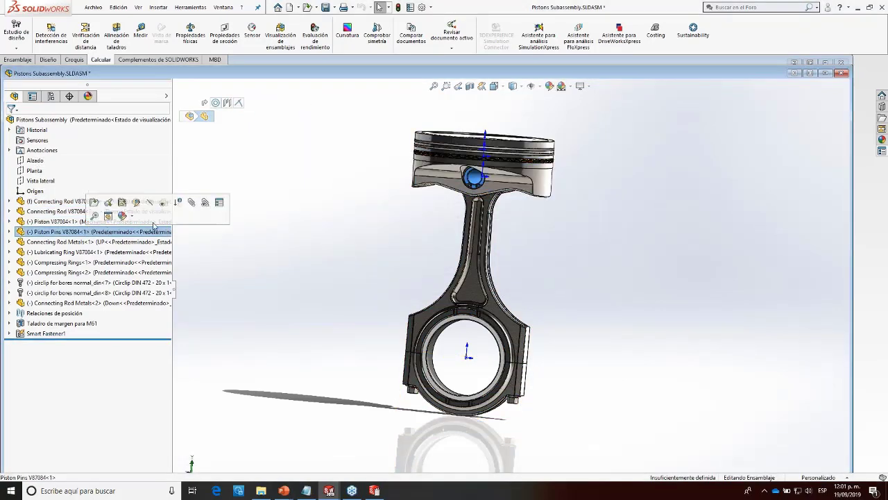
{"action": "scroll", "coordinate": [484, 193], "scroll_direction": "down", "scroll_amount": 5}
{"action": "scroll", "coordinate": [485, 192], "scroll_direction": "down", "scroll_amount": 2}
{"action": "middle_click_drag", "start_coordinate": [485, 193], "coordinate": [500, 203]}
Step: Highlight the upper Connecting Rod Metals component and examine where it sits between the rod and the piston pin
{"action": "left_click", "coordinate": [77, 242]}
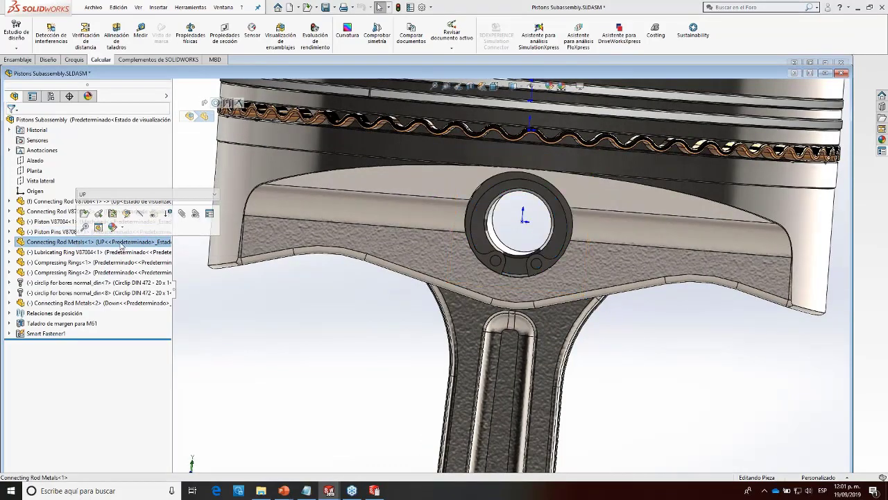
{"action": "scroll", "coordinate": [508, 268], "scroll_direction": "up", "scroll_amount": 10}
{"action": "middle_click_drag", "start_coordinate": [507, 268], "coordinate": [560, 209]}
{"action": "scroll", "coordinate": [555, 310], "scroll_direction": "down", "scroll_amount": 6}
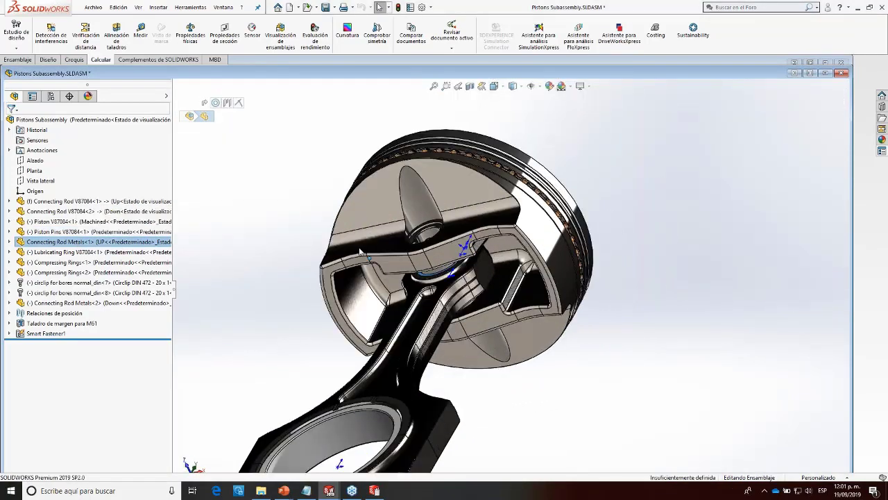
{"action": "middle_click_drag", "start_coordinate": [367, 253], "coordinate": [494, 331]}
{"action": "scroll", "coordinate": [455, 299], "scroll_direction": "down", "scroll_amount": 8}
{"action": "scroll", "coordinate": [409, 290], "scroll_direction": "up", "scroll_amount": 10}
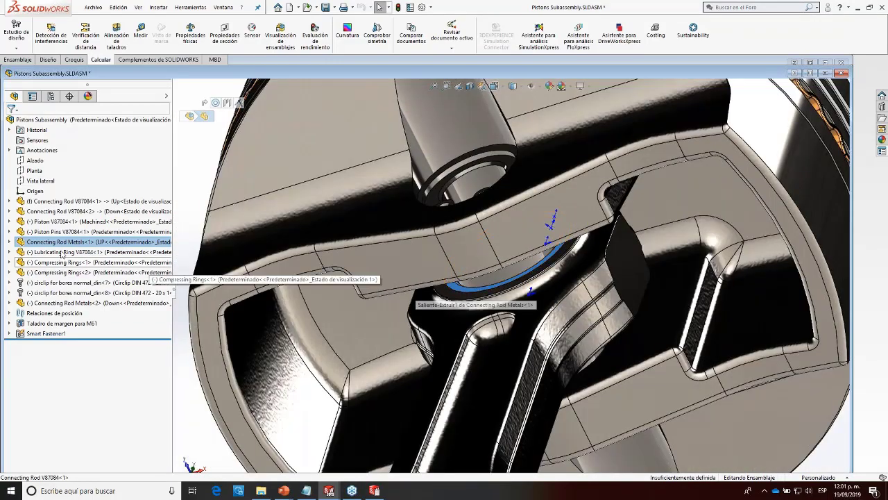
Step: Highlight the lubricating ring and the two compressing rings in turn and examine them around the piston head
{"action": "left_click", "coordinate": [62, 254]}
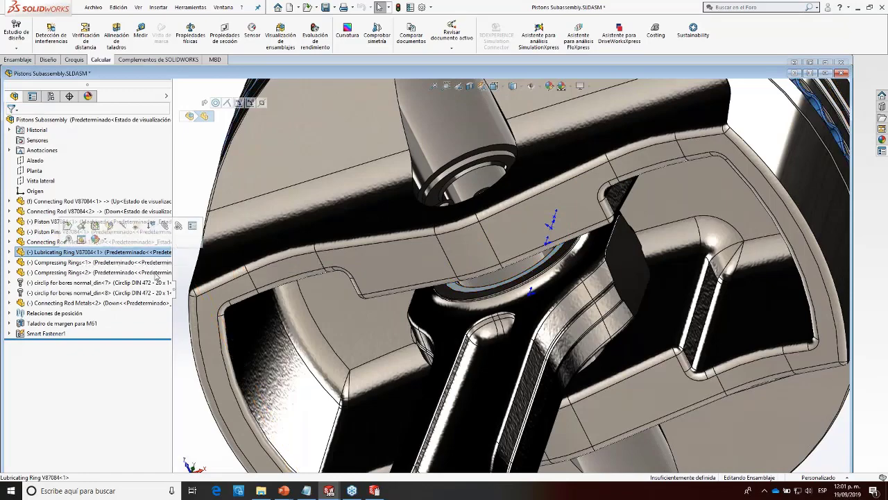
{"action": "scroll", "coordinate": [491, 271], "scroll_direction": "up", "scroll_amount": 6}
{"action": "middle_click_drag", "start_coordinate": [490, 236], "coordinate": [498, 291]}
{"action": "scroll", "coordinate": [498, 292], "scroll_direction": "down", "scroll_amount": 8}
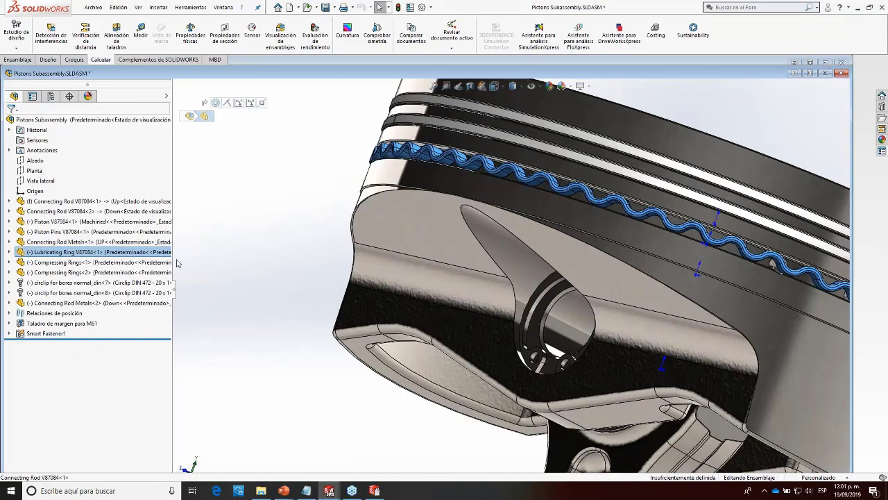
{"action": "left_click", "coordinate": [95, 265]}
{"action": "scroll", "coordinate": [534, 263], "scroll_direction": "up", "scroll_amount": 3}
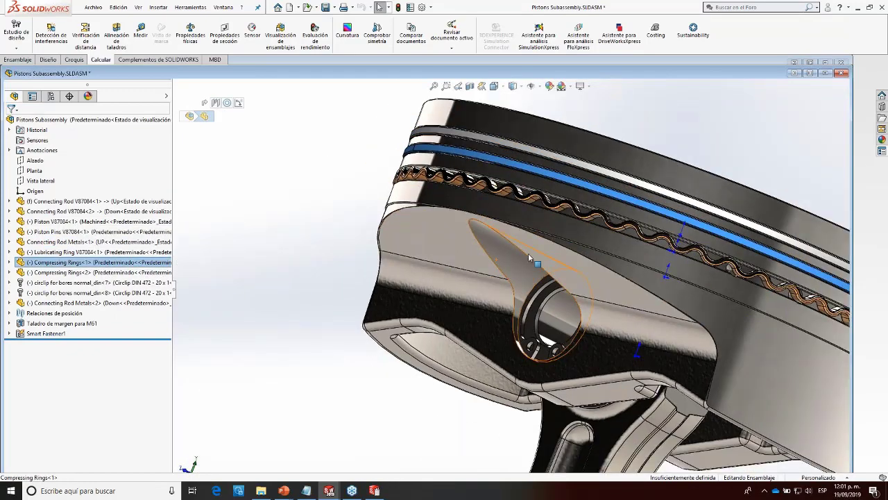
{"action": "scroll", "coordinate": [507, 216], "scroll_direction": "down", "scroll_amount": 4}
{"action": "left_click", "coordinate": [108, 276]}
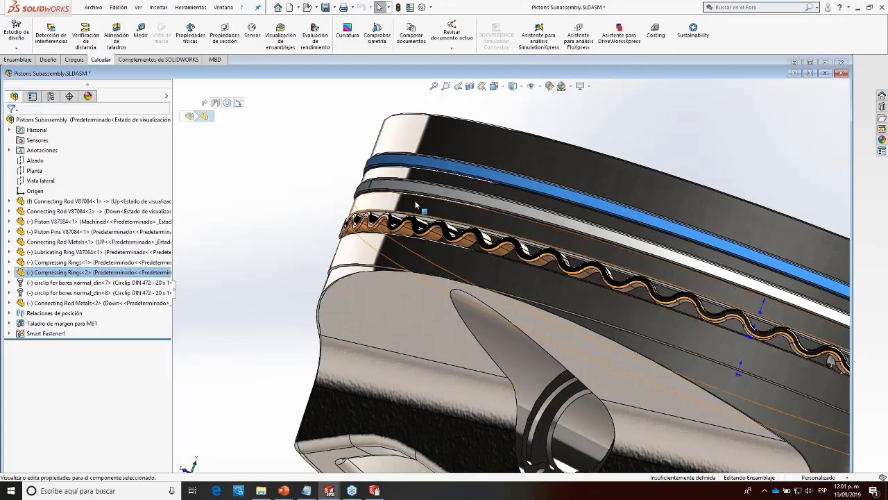
{"action": "scroll", "coordinate": [598, 295], "scroll_direction": "up", "scroll_amount": 4}
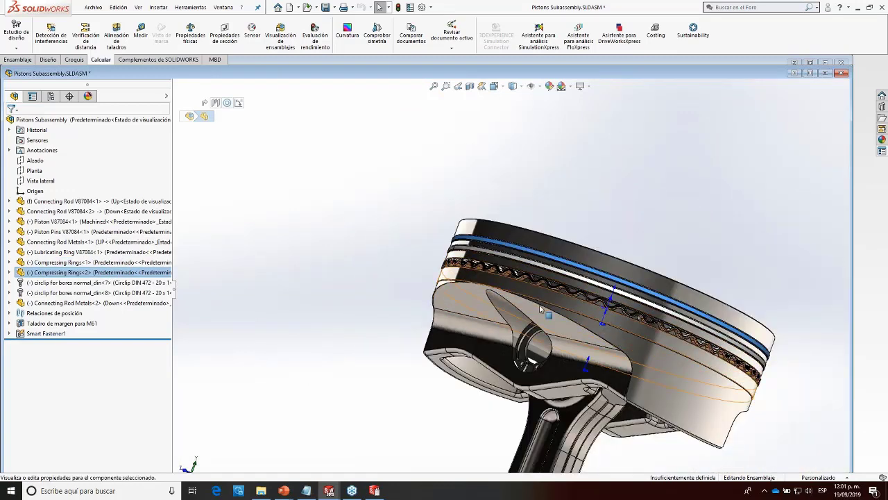
Step: Highlight the two circlips for bores in turn and inspect them at the ends of the piston pin
{"action": "left_click", "coordinate": [81, 284]}
{"action": "scroll", "coordinate": [556, 342], "scroll_direction": "down", "scroll_amount": 5}
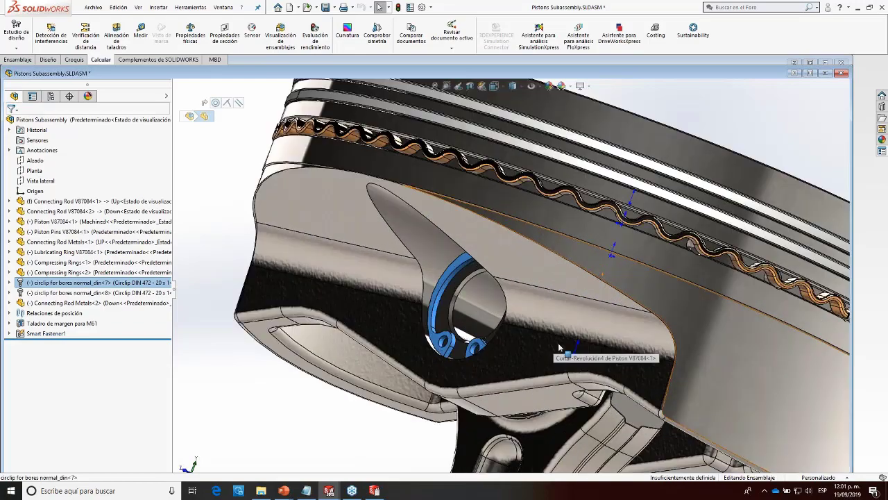
{"action": "middle_click_drag", "start_coordinate": [559, 347], "coordinate": [618, 356]}
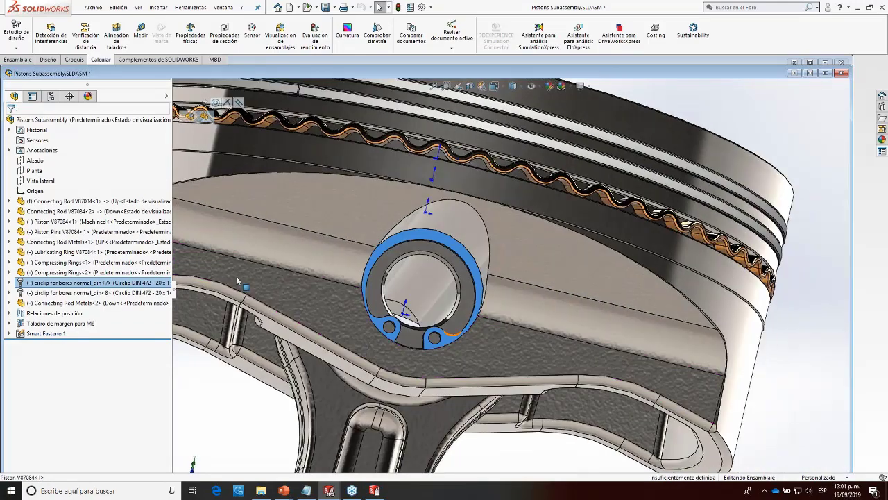
{"action": "left_click", "coordinate": [90, 292]}
{"action": "scroll", "coordinate": [437, 342], "scroll_direction": "up", "scroll_amount": 6}
{"action": "middle_click_drag", "start_coordinate": [438, 342], "coordinate": [507, 370]}
{"action": "scroll", "coordinate": [507, 371], "scroll_direction": "down", "scroll_amount": 2}
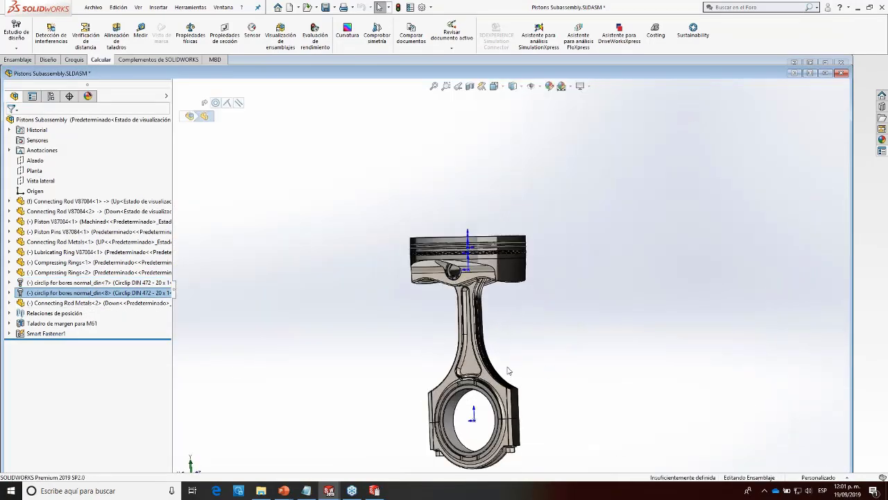
Step: Highlight the lower Connecting Rod Metals component and the M6 clearance hole feature in the connecting rod
{"action": "left_click", "coordinate": [62, 303]}
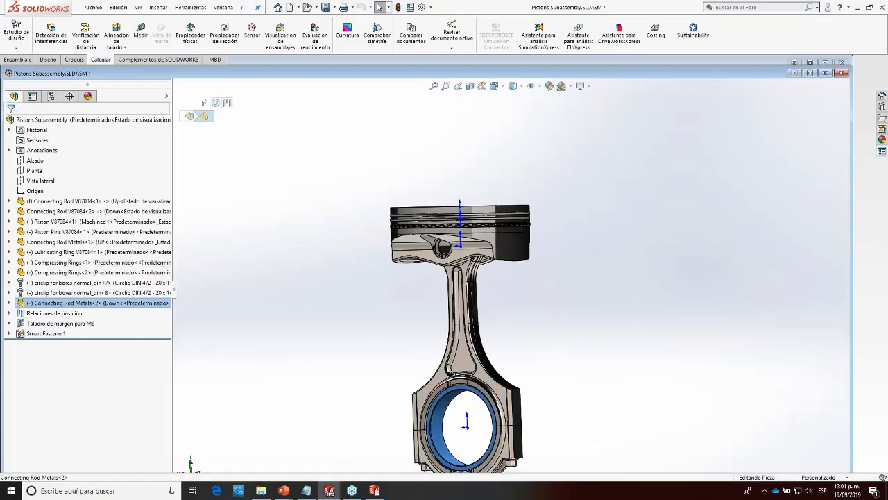
{"action": "scroll", "coordinate": [456, 422], "scroll_direction": "down", "scroll_amount": 2}
{"action": "scroll", "coordinate": [456, 422], "scroll_direction": "up", "scroll_amount": 2}
{"action": "middle_click_drag", "start_coordinate": [456, 422], "coordinate": [490, 355]}
{"action": "left_click", "coordinate": [29, 324]}
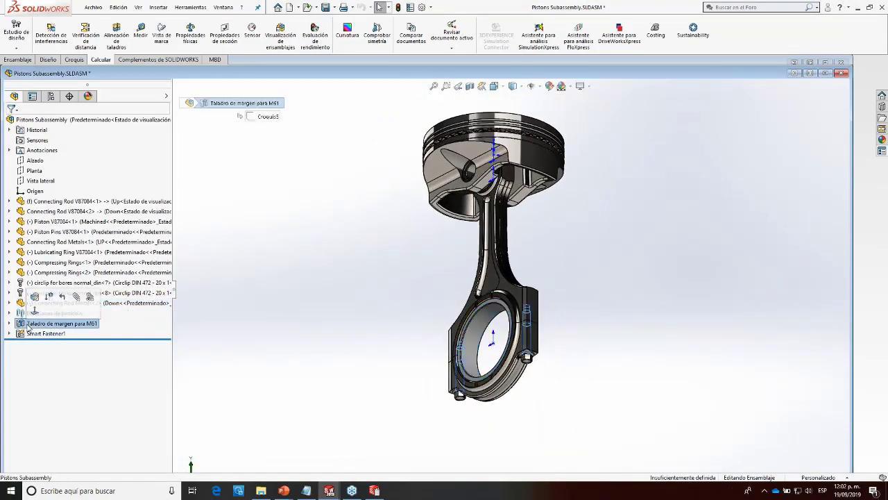
Step: Switch to Property Tab Builder and review the control attributes of the Car Model list
{"action": "left_click", "coordinate": [352, 490]}
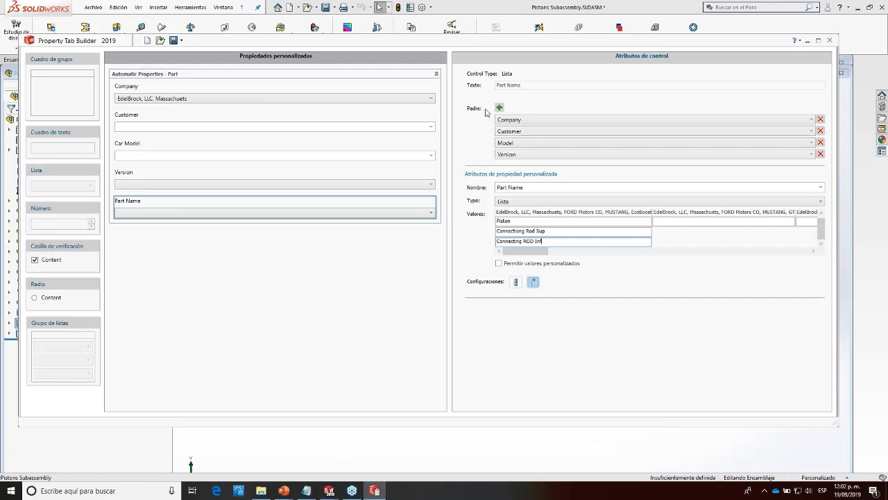
{"action": "left_click", "coordinate": [299, 280]}
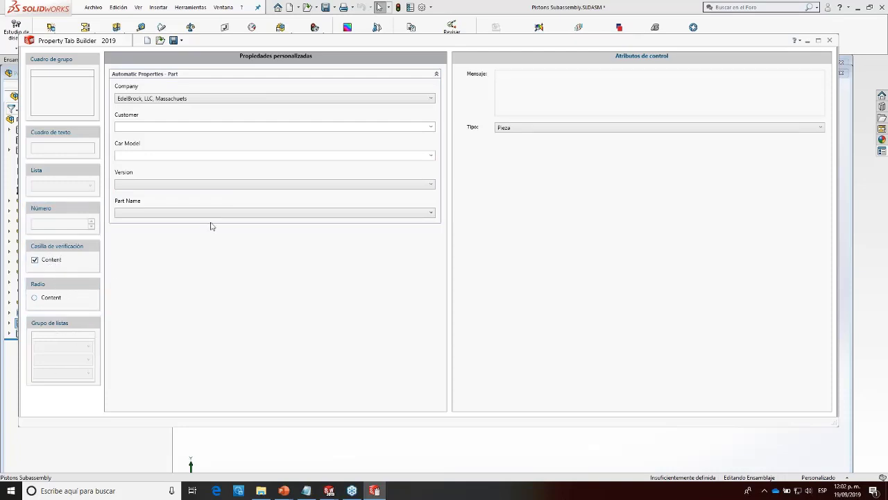
{"action": "left_click", "coordinate": [222, 152]}
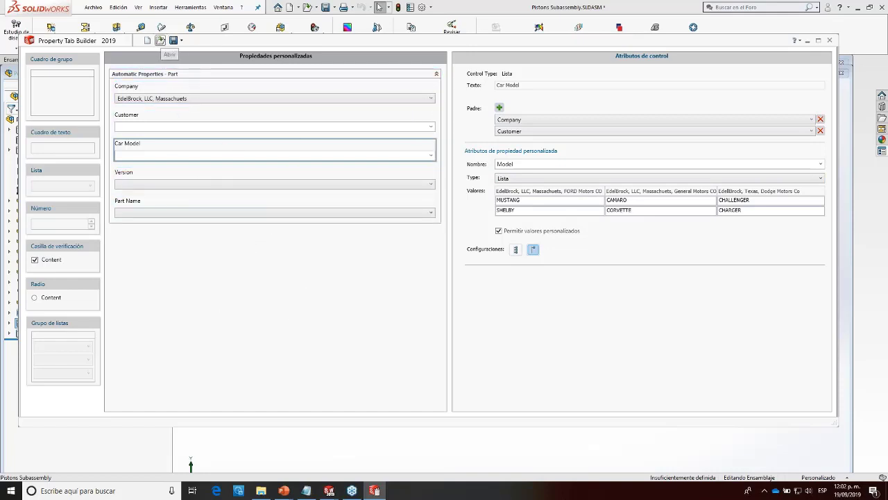
Step: Open the existing property template template.prtprp in place of the current form
{"action": "left_click", "coordinate": [147, 40]}
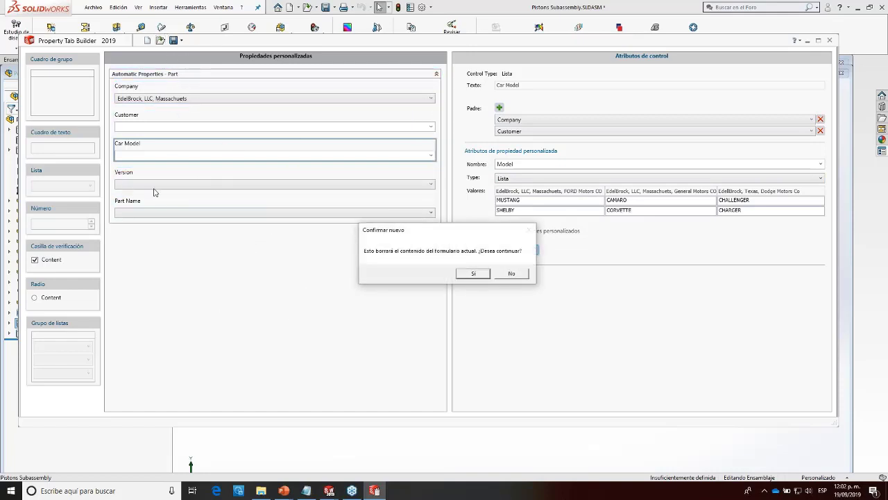
{"action": "left_click", "coordinate": [482, 275]}
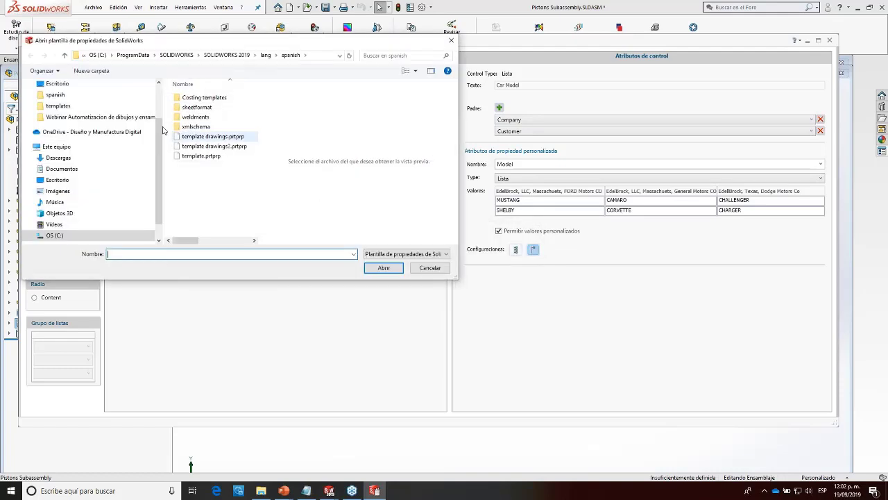
{"action": "left_click", "coordinate": [187, 156]}
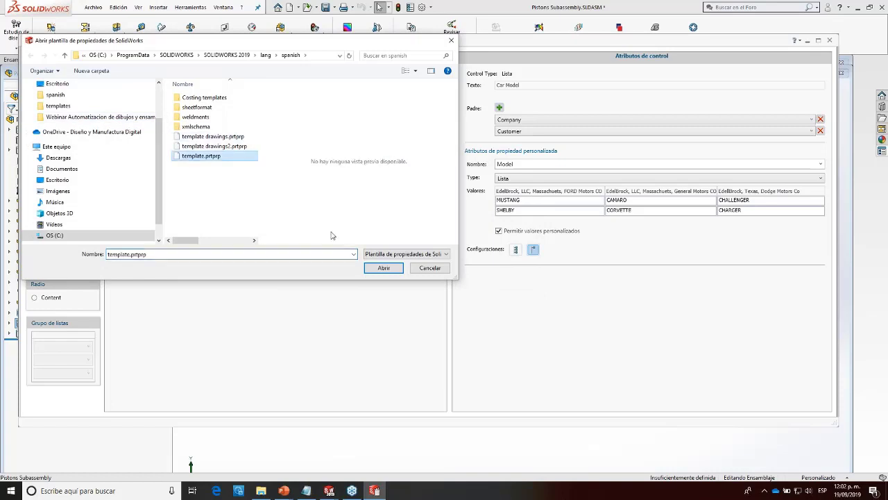
{"action": "left_click", "coordinate": [382, 267]}
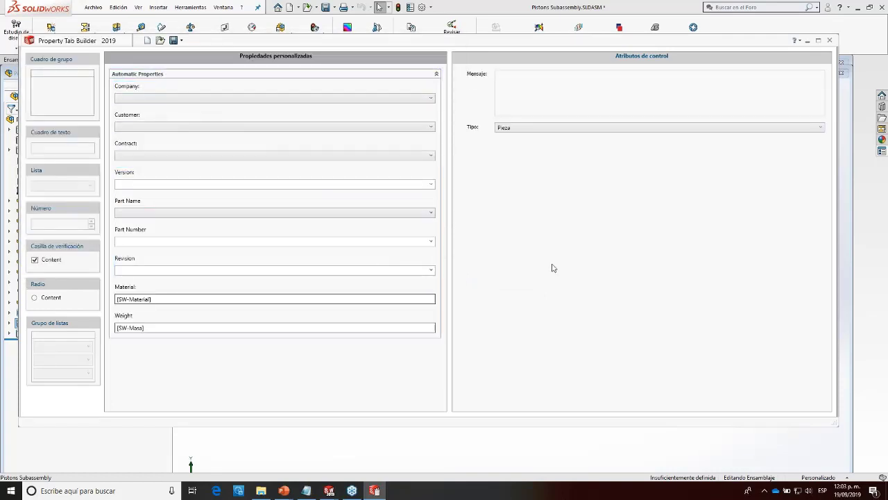
Step: Choose EdelBrock, LLC as the Company and Ford Motors Co. as the Customer in the template's lists
{"action": "left_click", "coordinate": [192, 93]}
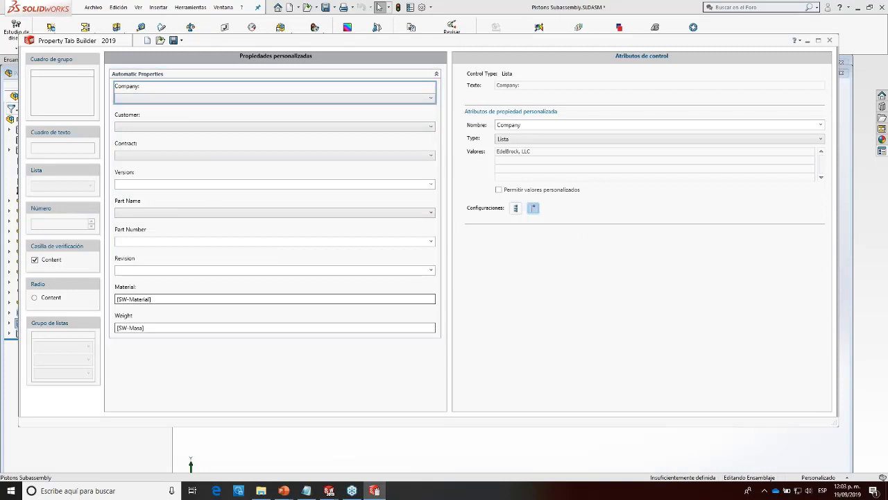
{"action": "left_click", "coordinate": [199, 99]}
{"action": "left_click", "coordinate": [168, 110]}
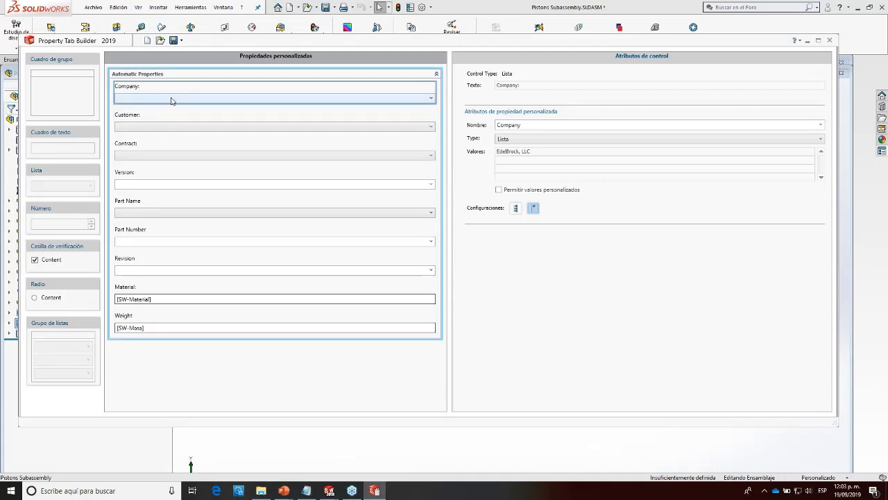
{"action": "left_click", "coordinate": [174, 99]}
{"action": "left_click", "coordinate": [140, 109]}
{"action": "left_click", "coordinate": [136, 119]}
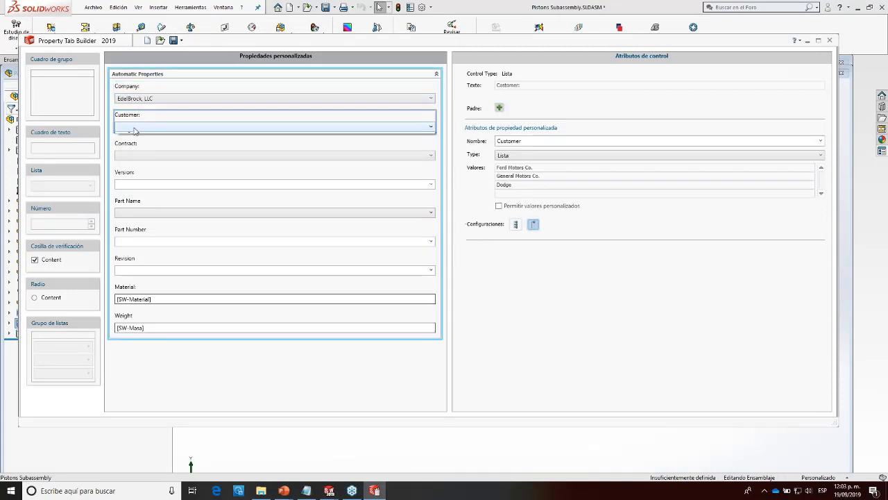
{"action": "left_click", "coordinate": [135, 126]}
{"action": "left_click", "coordinate": [137, 137]}
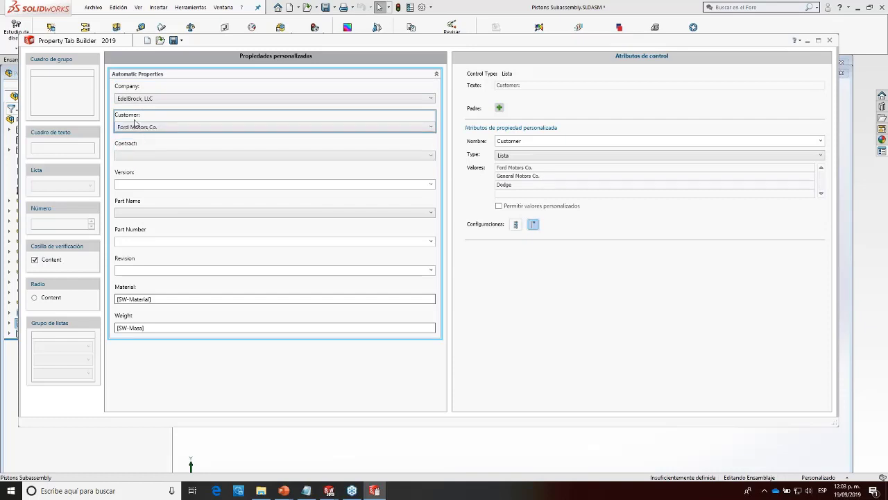
Step: Choose Mustang as the Contract and check the values offered by the Version list
{"action": "left_click", "coordinate": [137, 144]}
{"action": "left_click", "coordinate": [136, 161]}
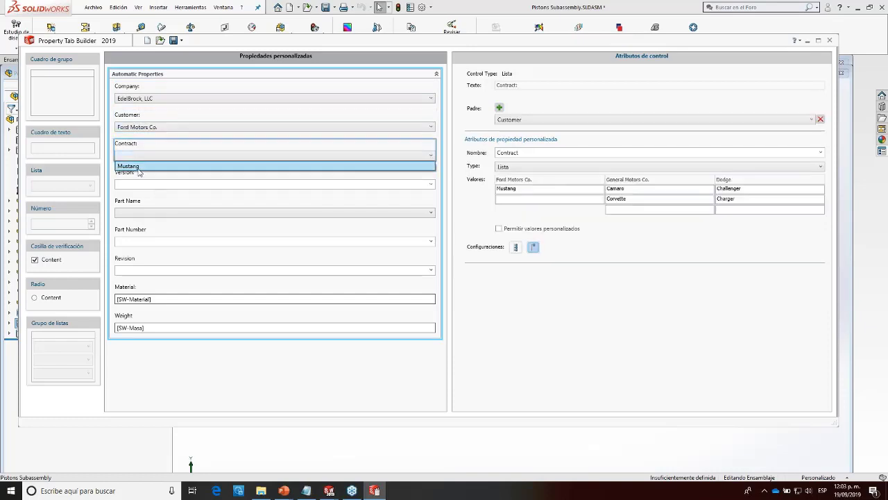
{"action": "left_click", "coordinate": [143, 174]}
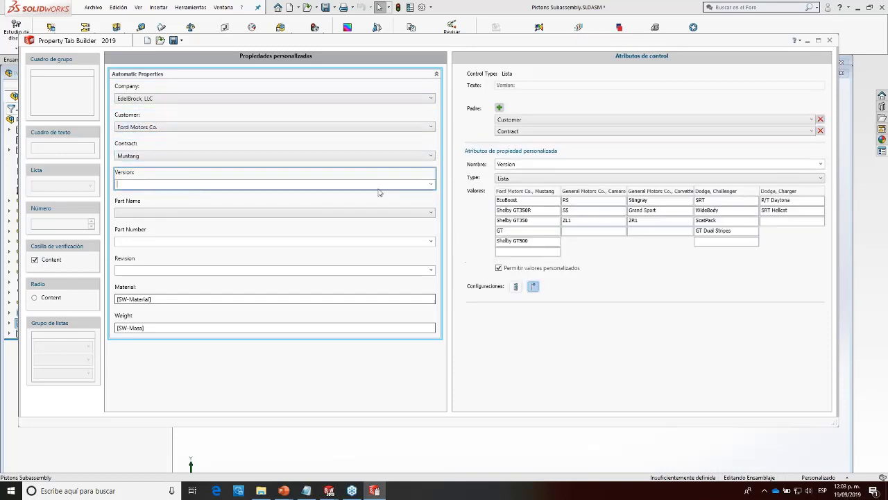
{"action": "left_click", "coordinate": [431, 184]}
{"action": "left_click", "coordinate": [150, 202]}
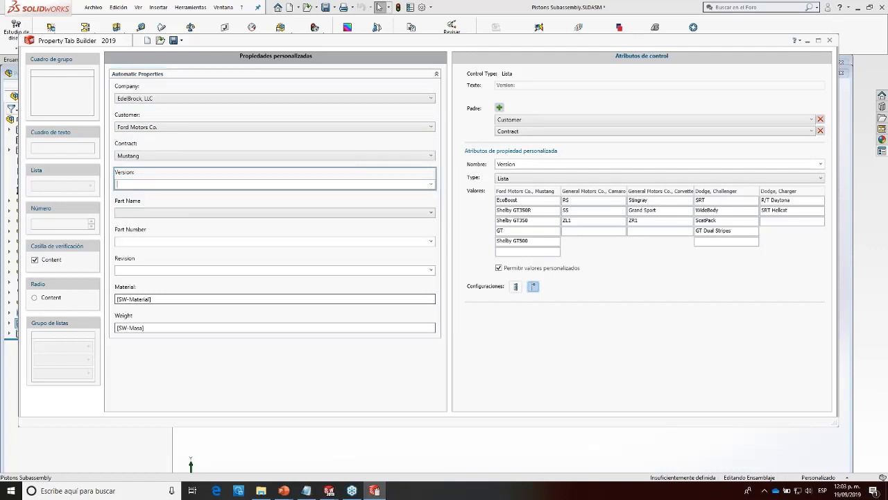
Step: Try Compression Ring and Conecting Rod as the Part Name and check the values offered by the Part Number list
{"action": "left_click", "coordinate": [148, 211]}
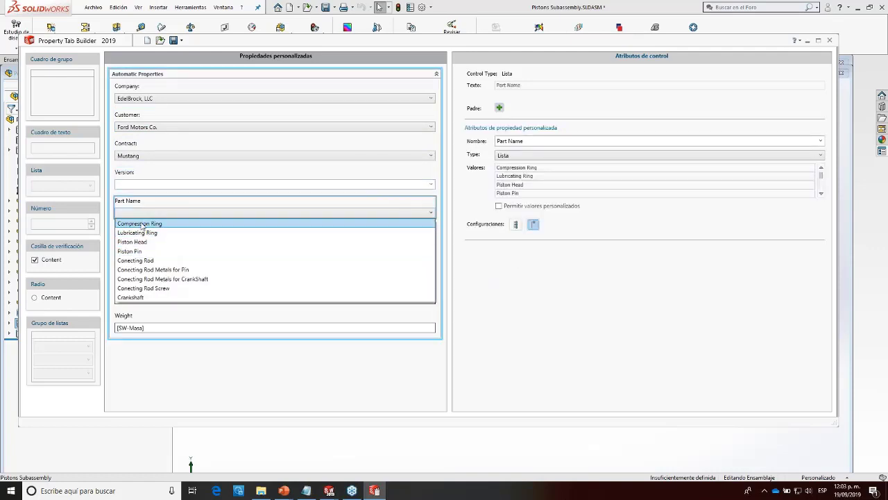
{"action": "left_click", "coordinate": [142, 224]}
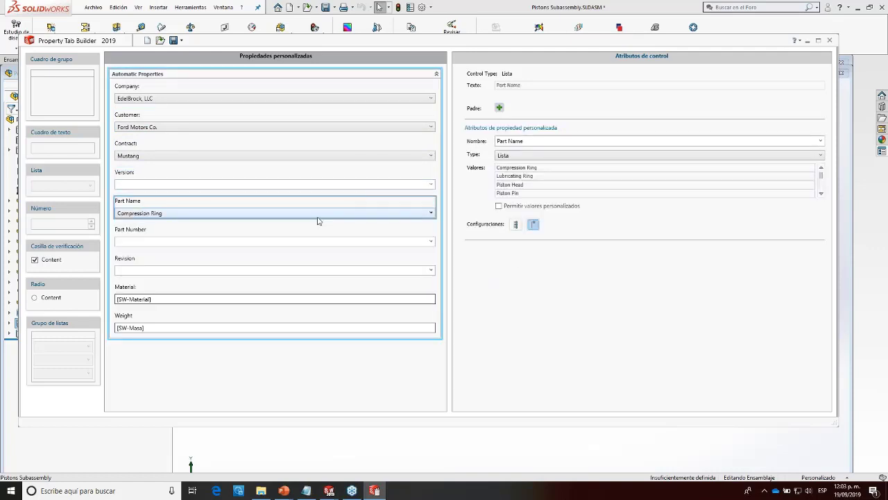
{"action": "left_click", "coordinate": [166, 217]}
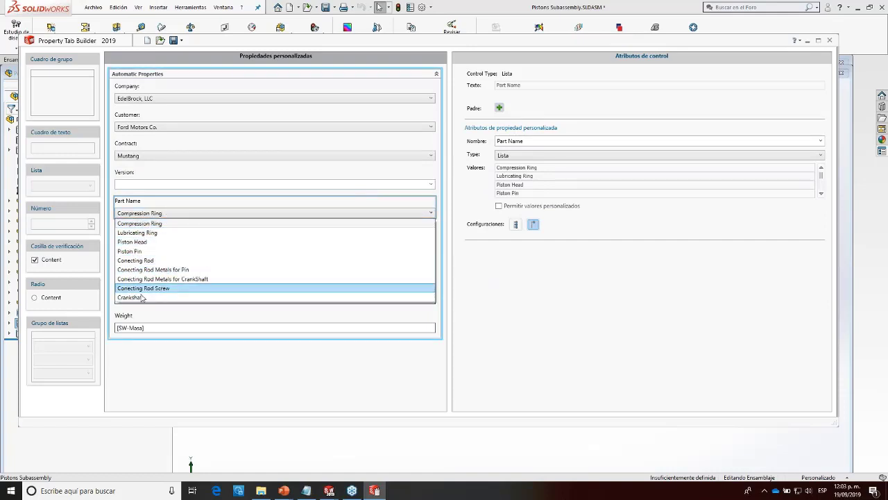
{"action": "left_click", "coordinate": [157, 262]}
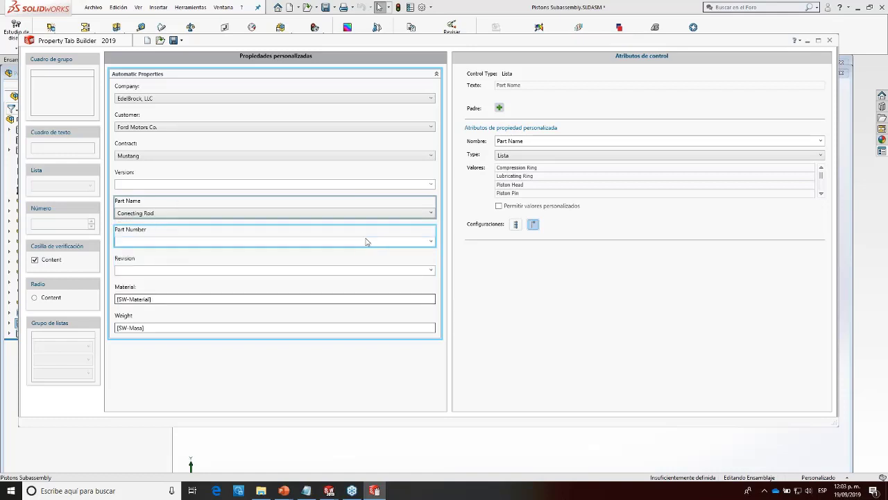
{"action": "left_click", "coordinate": [425, 243]}
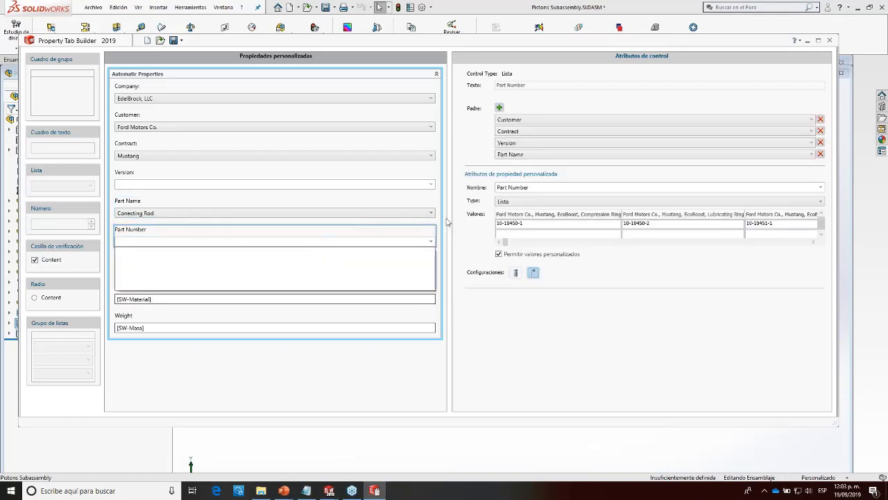
Step: Set the Part Name to Compression Ring and check the values offered by the Part Number list
{"action": "left_click", "coordinate": [154, 213]}
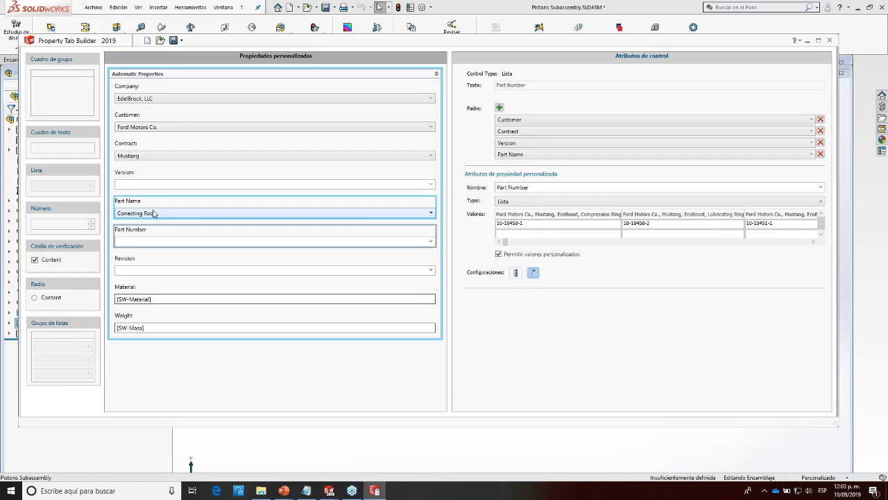
{"action": "left_click", "coordinate": [154, 213]}
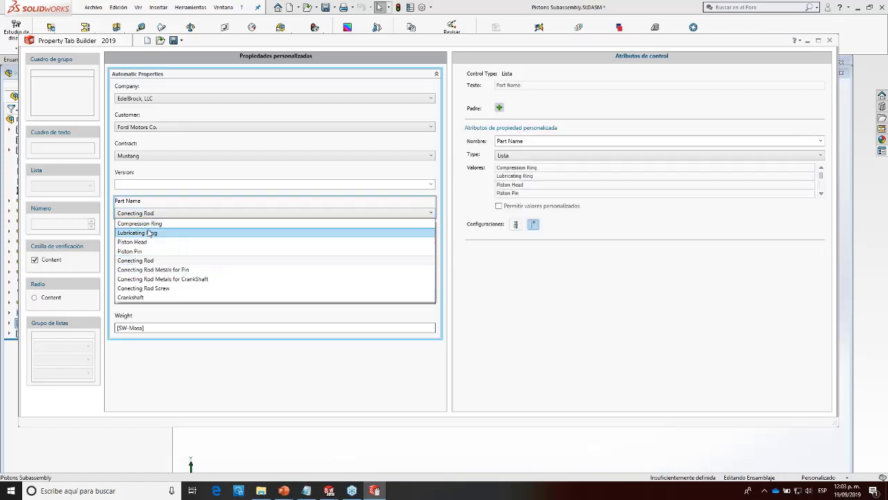
{"action": "left_click", "coordinate": [145, 224]}
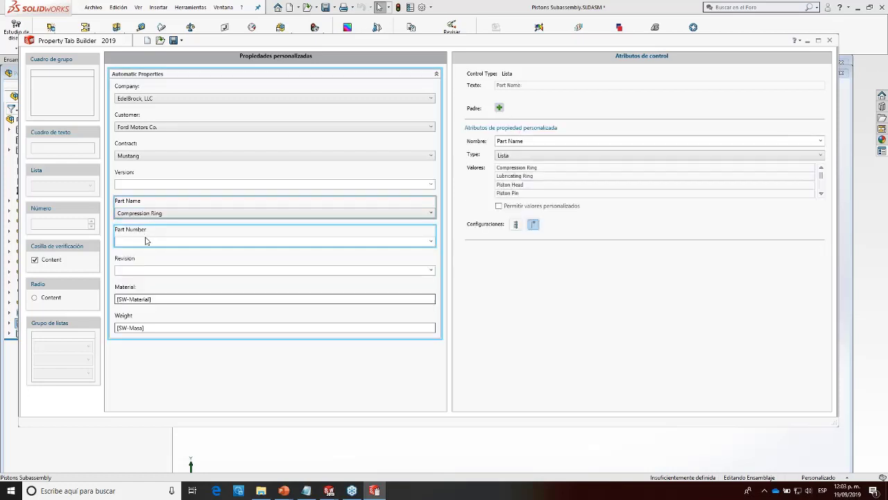
{"action": "left_click", "coordinate": [433, 243]}
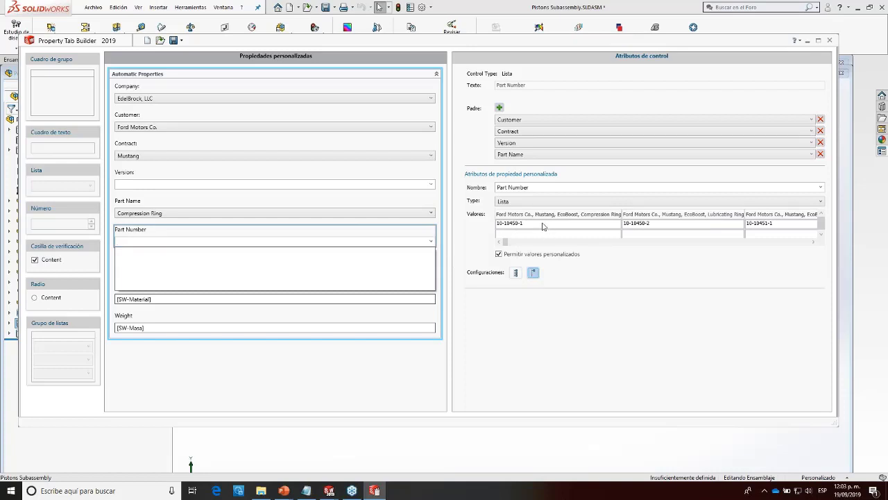
Step: Choose EcoBoost as the Version in the template's dependent list
{"action": "left_click", "coordinate": [184, 184]}
{"action": "left_click", "coordinate": [430, 184]}
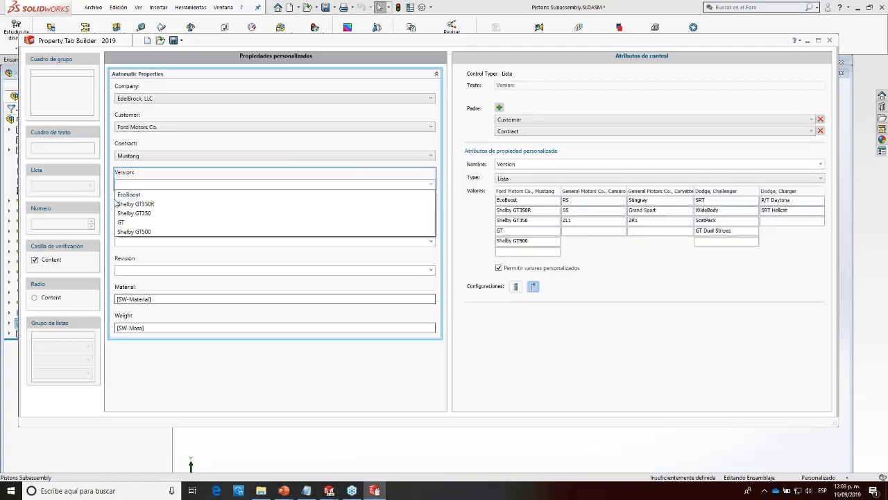
{"action": "left_click", "coordinate": [136, 183]}
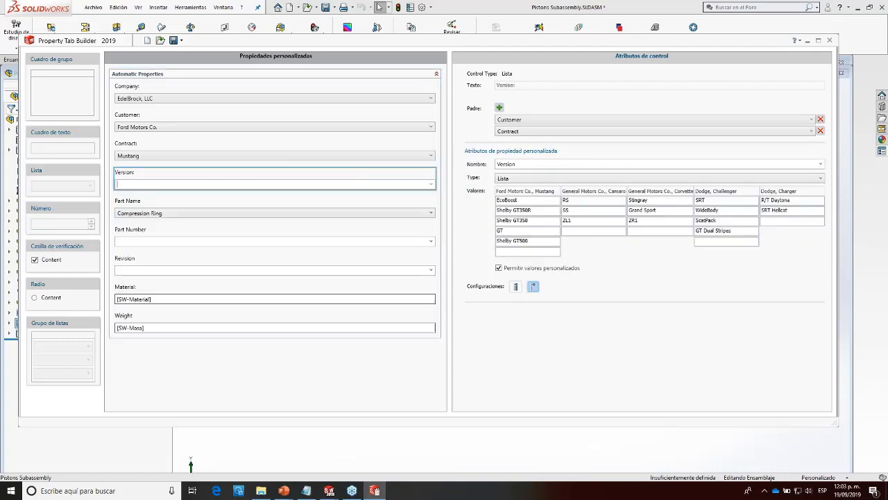
{"action": "left_click", "coordinate": [430, 184]}
{"action": "left_click", "coordinate": [135, 195]}
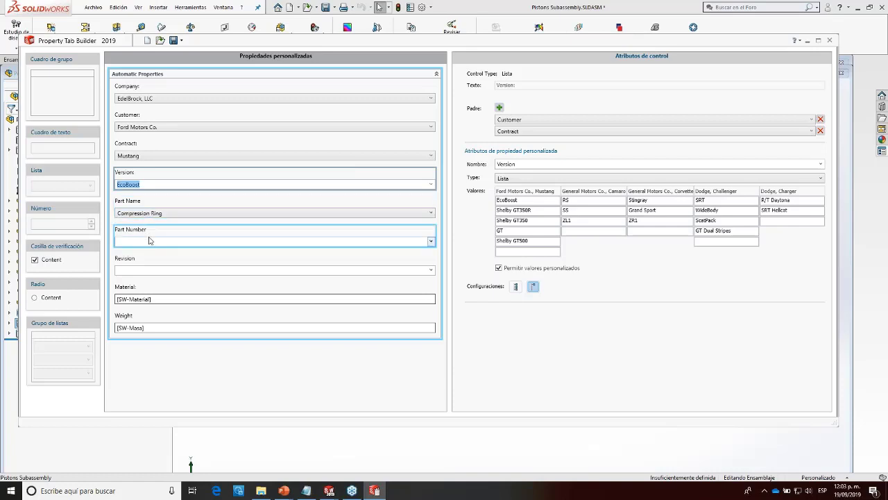
Step: Choose 10-10450-1 as the Part Number and C as the Revision
{"action": "left_click", "coordinate": [430, 240]}
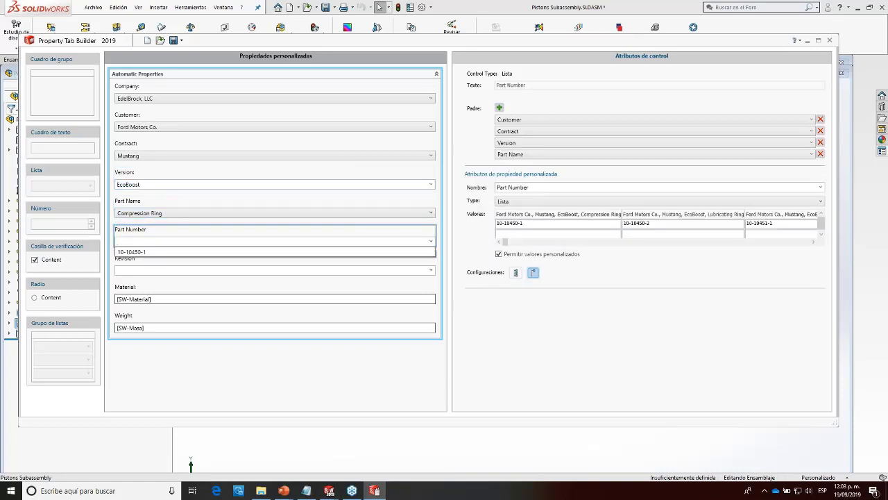
{"action": "left_click", "coordinate": [132, 253]}
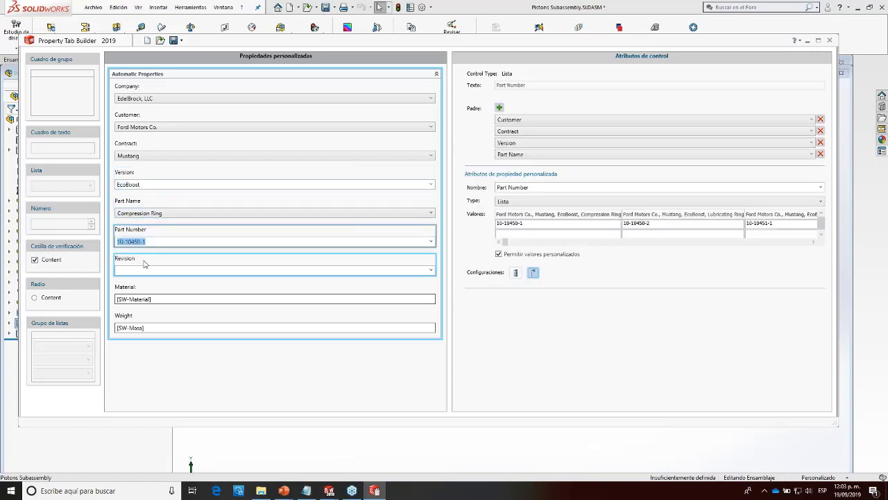
{"action": "left_click", "coordinate": [430, 269]}
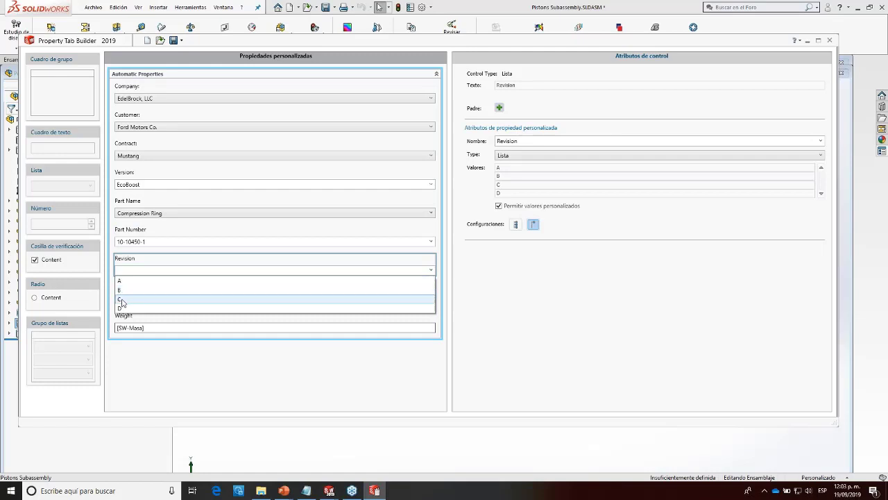
{"action": "left_click", "coordinate": [125, 300]}
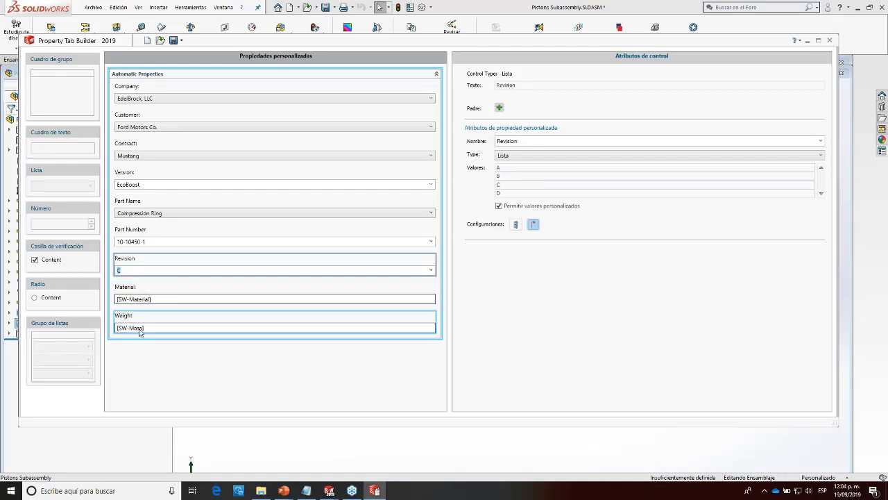
Step: Switch to the PowerPoint slide show and go back to the TIP DE LA SESIÓN slide with its list of important template file types
{"action": "left_click", "coordinate": [306, 490]}
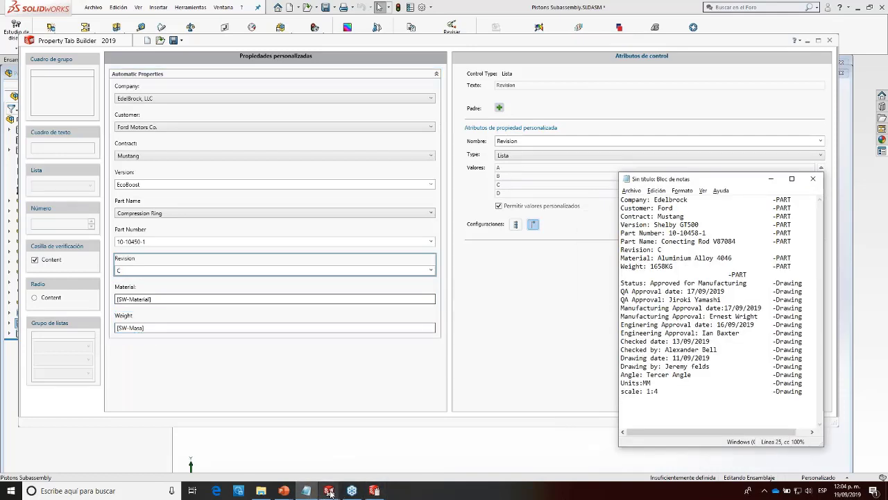
{"action": "left_click", "coordinate": [329, 491]}
{"action": "mouse_move", "coordinate": [286, 490]}
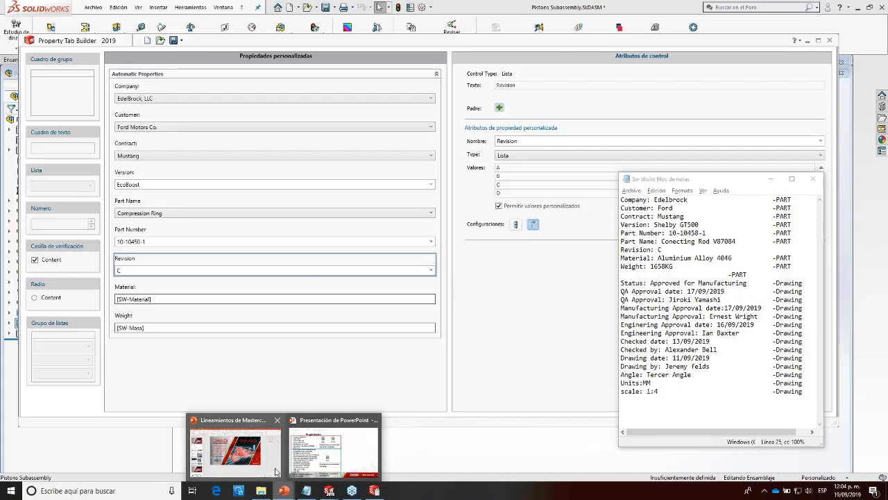
{"action": "left_click", "coordinate": [333, 448]}
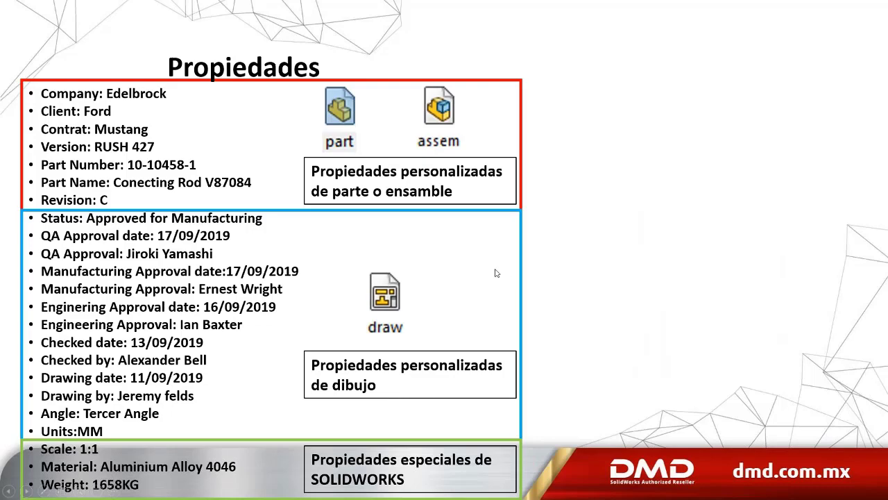
{"action": "scroll", "coordinate": [492, 267], "scroll_direction": "up", "scroll_amount": 15}
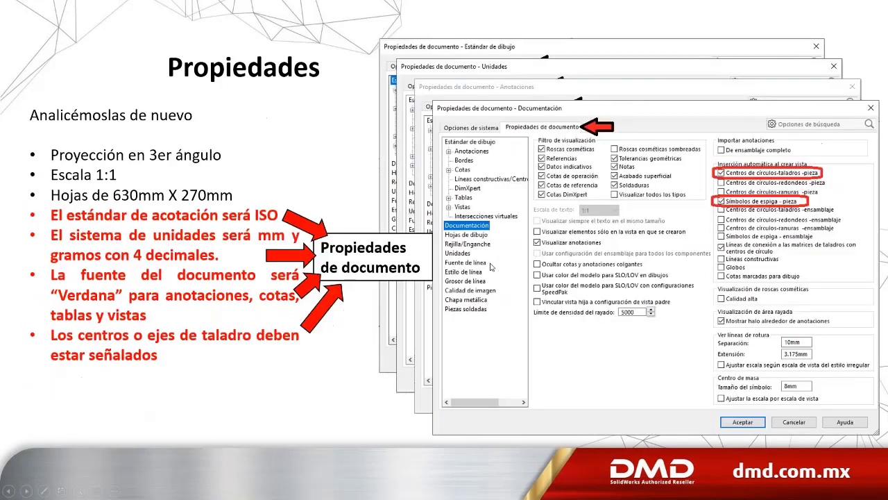
{"action": "scroll", "coordinate": [492, 268], "scroll_direction": "up", "scroll_amount": 3}
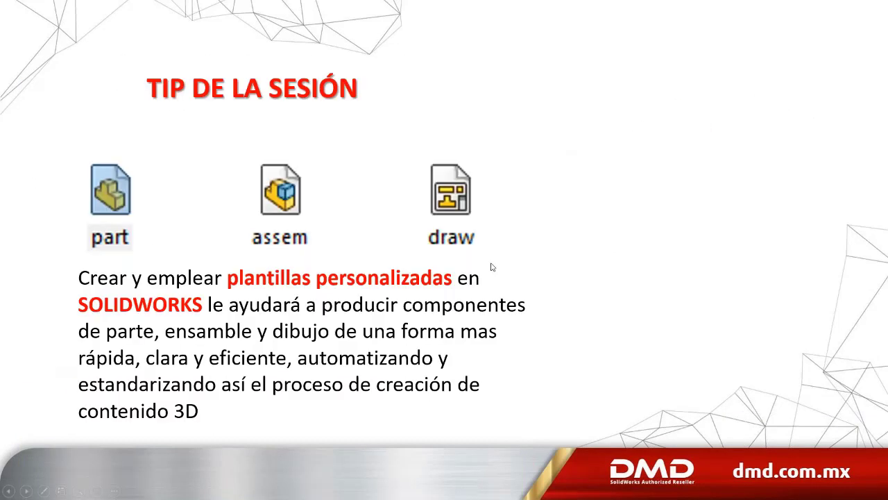
{"action": "scroll", "coordinate": [492, 268], "scroll_direction": "down", "scroll_amount": 2}
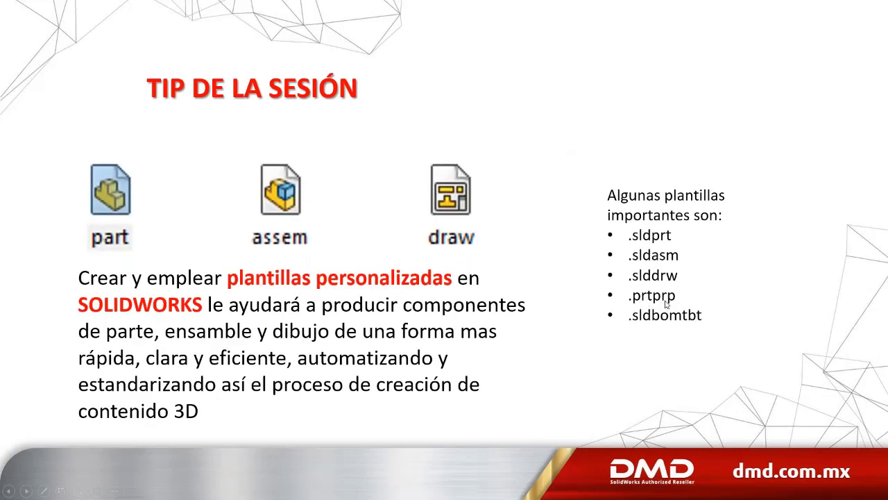
Step: Bring up the Property Tab Builder form once more and return to the slide listing the template file types
{"action": "key", "text": "alt+Tab"}
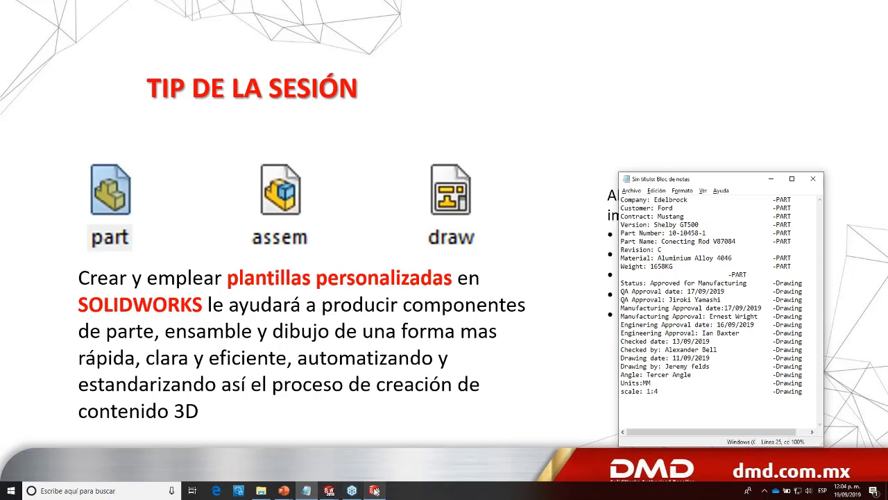
{"action": "left_click", "coordinate": [374, 490]}
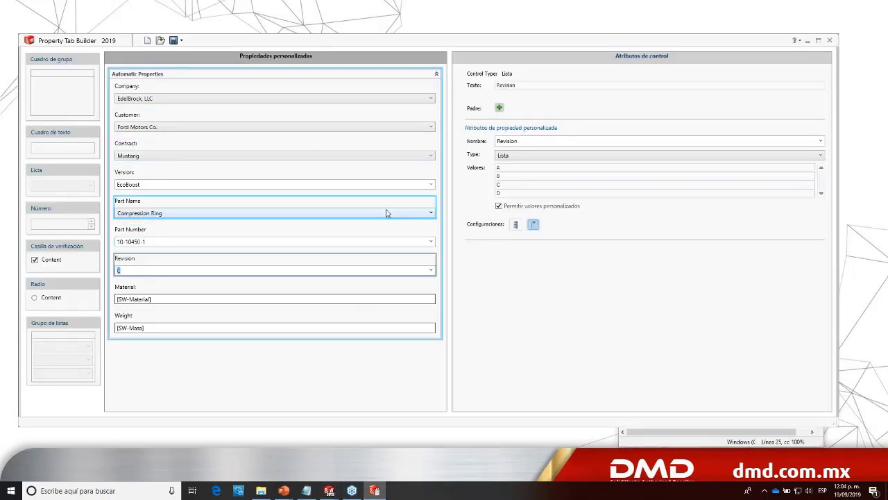
{"action": "key", "text": "alt+Tab"}
{"action": "key", "text": "alt+Tab"}
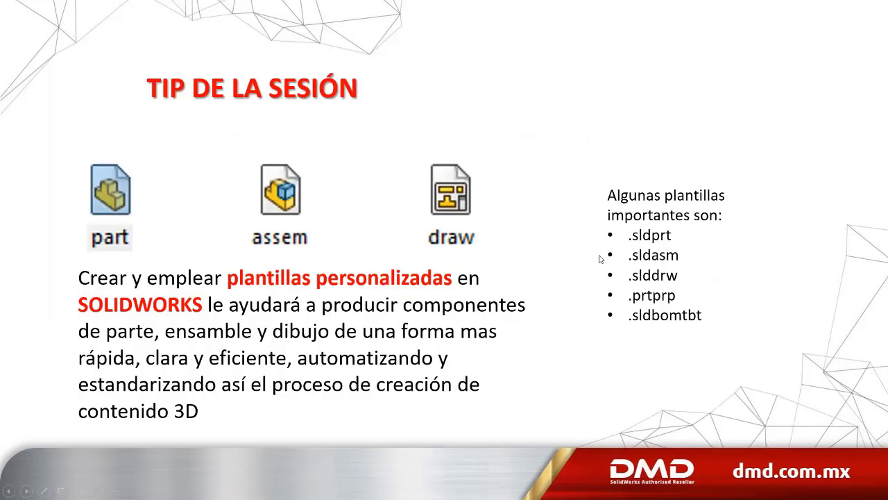
{"action": "key", "text": "alt+Tab"}
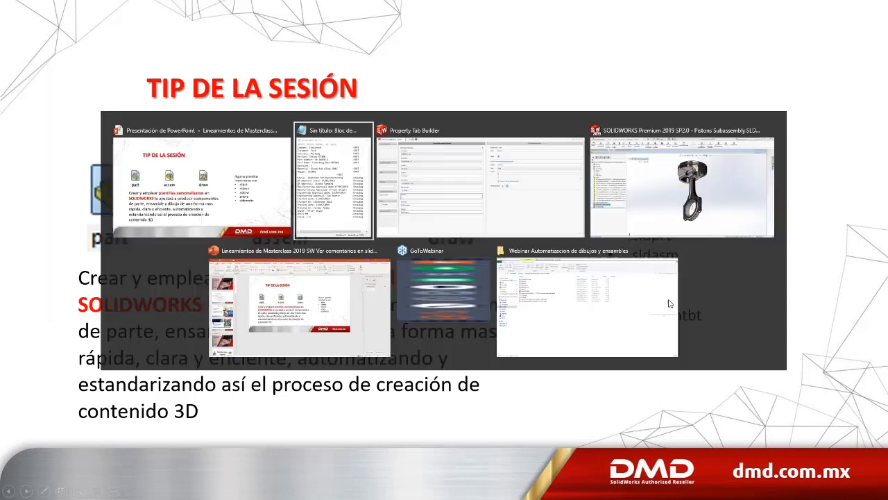
Step: Switch to SOLIDWORKS and open the Piston V87084 part from the Pistons Subassembly
{"action": "left_click", "coordinate": [374, 490]}
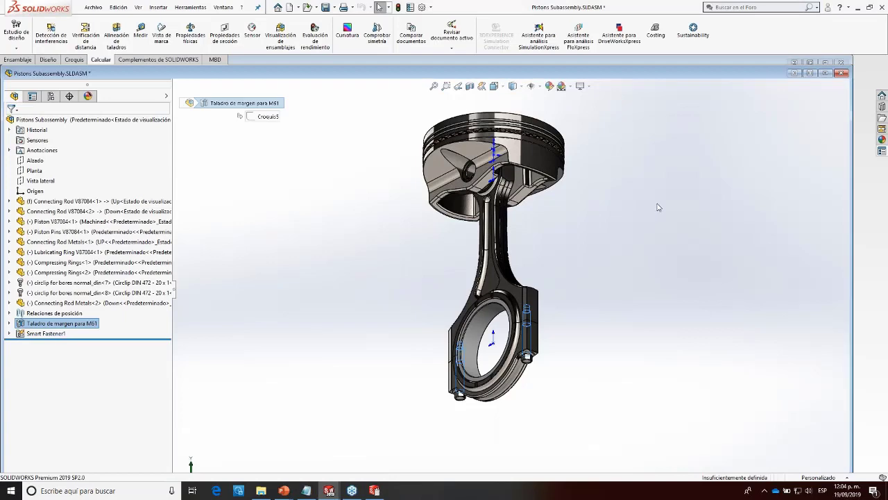
{"action": "left_click", "coordinate": [654, 102]}
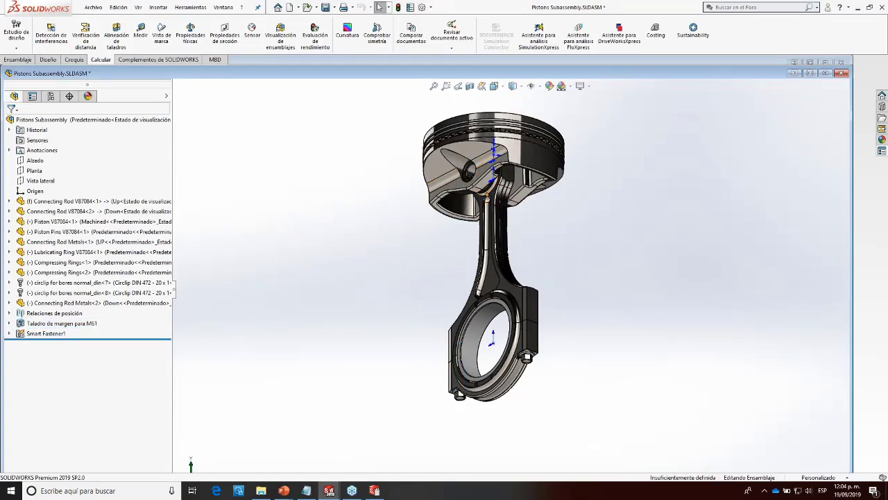
{"action": "middle_click_drag", "start_coordinate": [488, 205], "coordinate": [462, 161]}
{"action": "right_click", "coordinate": [462, 161]}
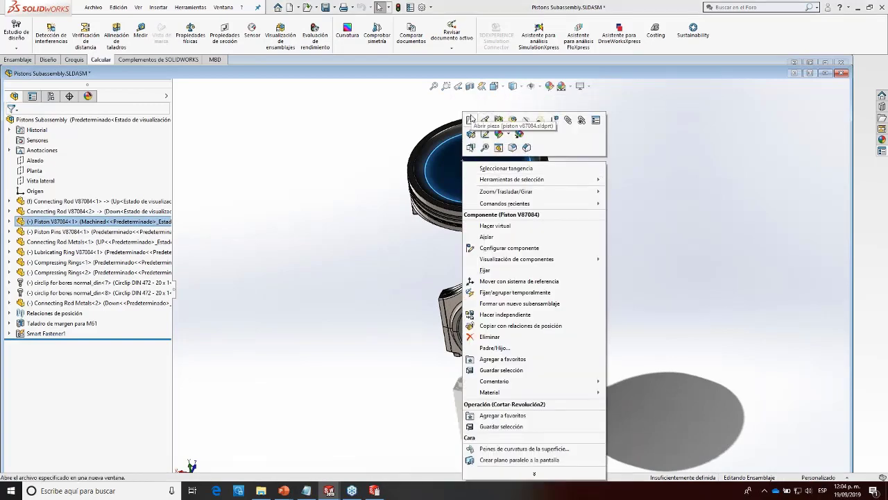
{"action": "left_click", "coordinate": [472, 121]}
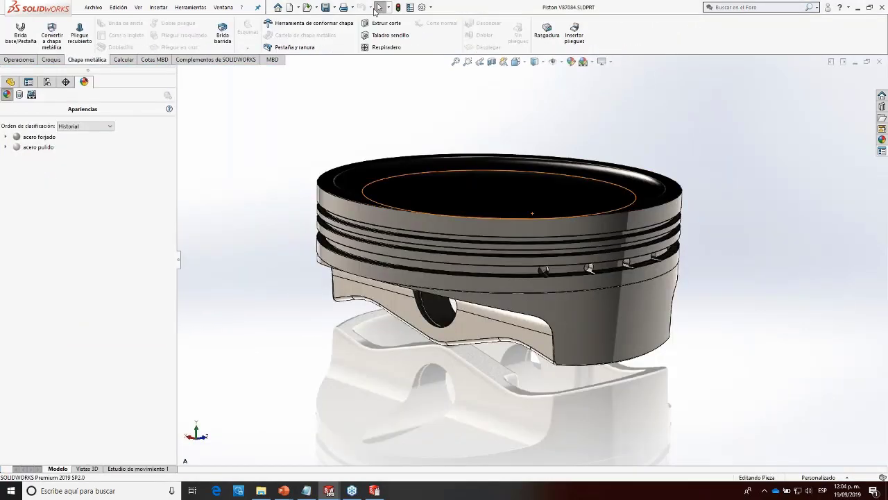
Step: Review the piston part's configuration-specific custom properties without changing them, and return to the Pistons Subassembly
{"action": "left_click", "coordinate": [411, 7]}
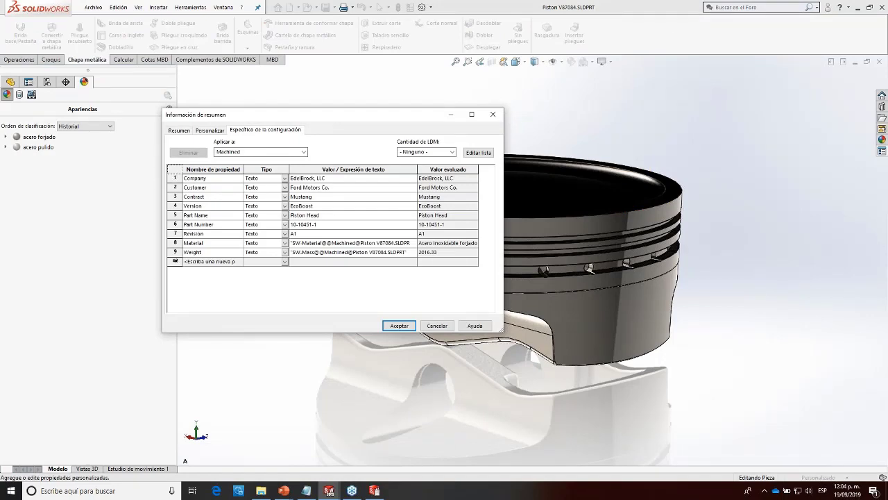
{"action": "left_click", "coordinate": [437, 325]}
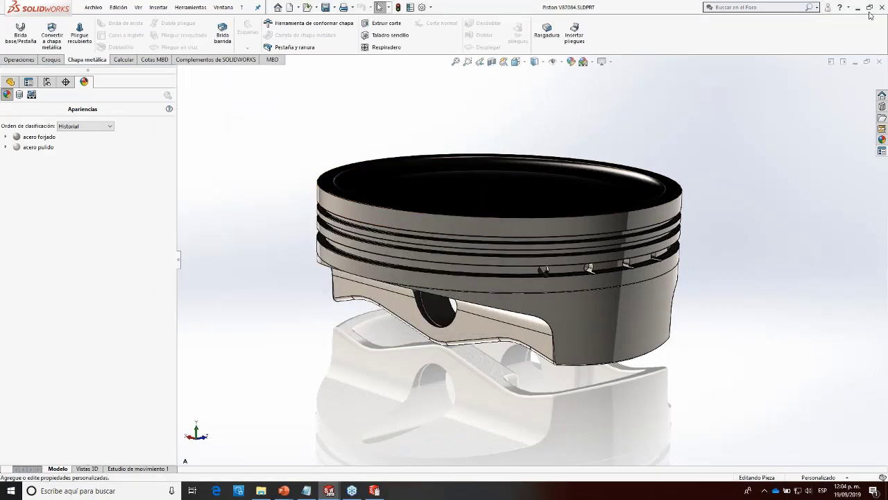
{"action": "left_click", "coordinate": [855, 62]}
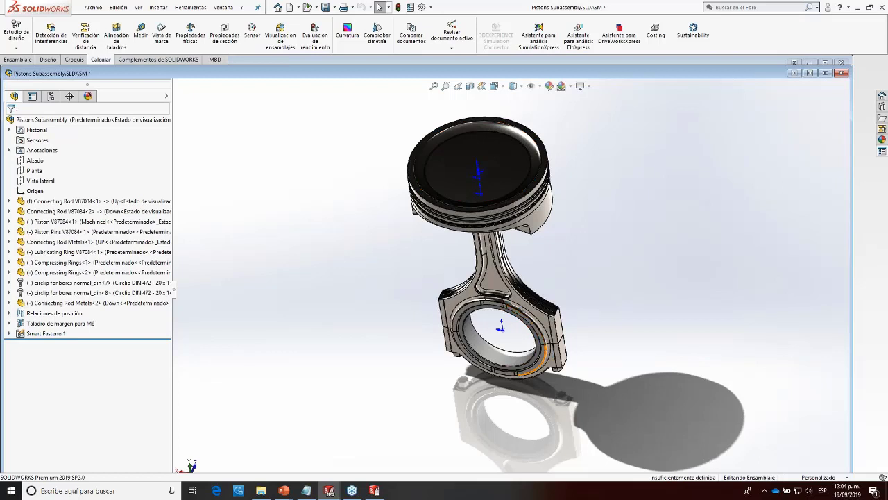
Step: Open the Connecting Rod V87084 part from the lower rod cap in the assembly, minimizing the other document windows to bring it up
{"action": "left_click", "coordinate": [558, 362]}
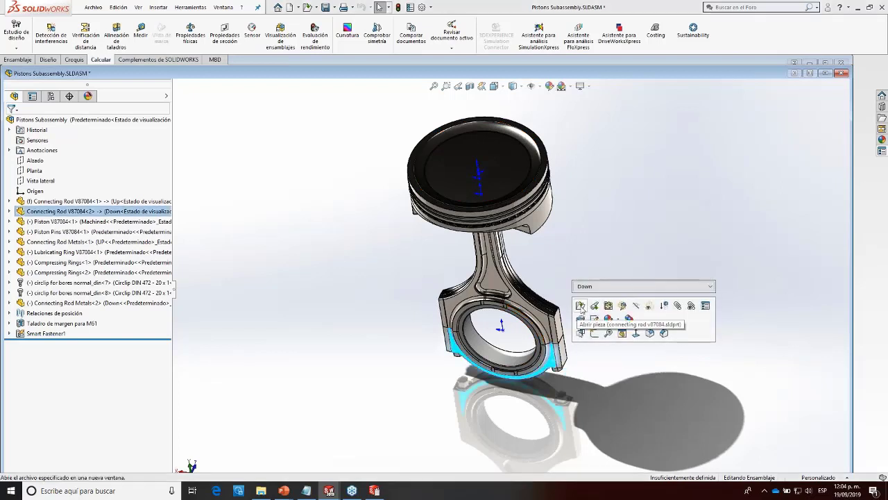
{"action": "left_click", "coordinate": [580, 306]}
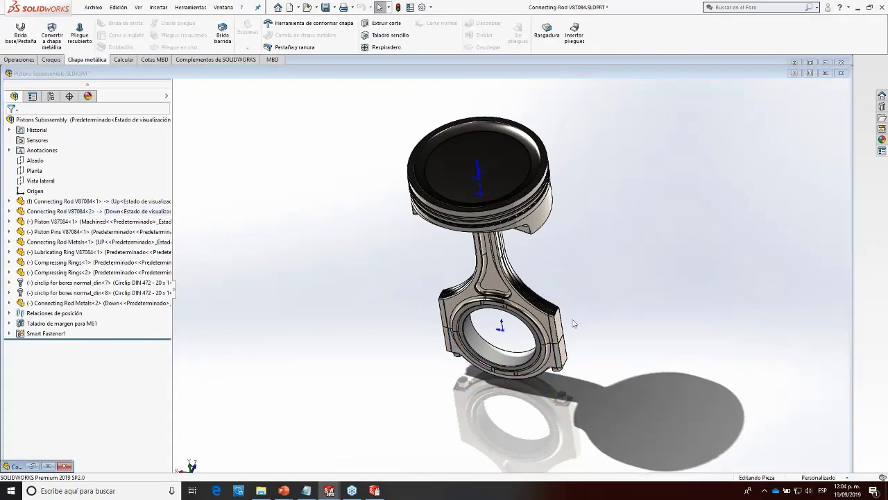
{"action": "left_click", "coordinate": [810, 73]}
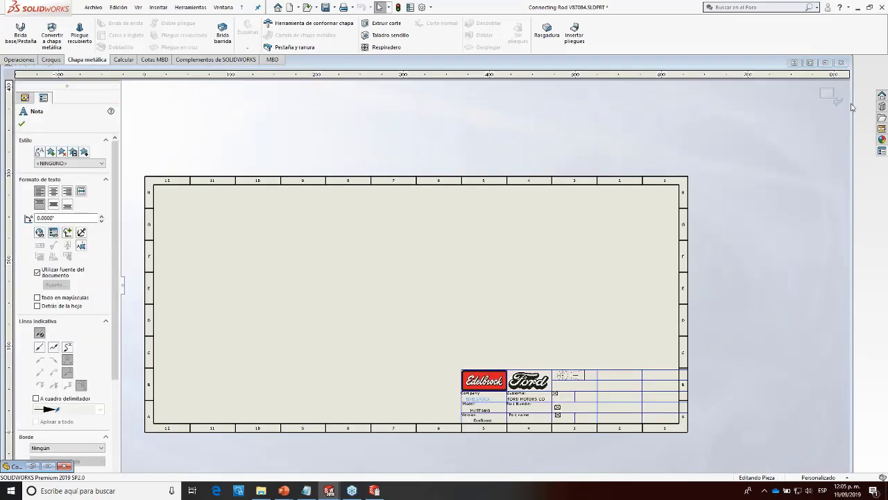
{"action": "left_click", "coordinate": [796, 64]}
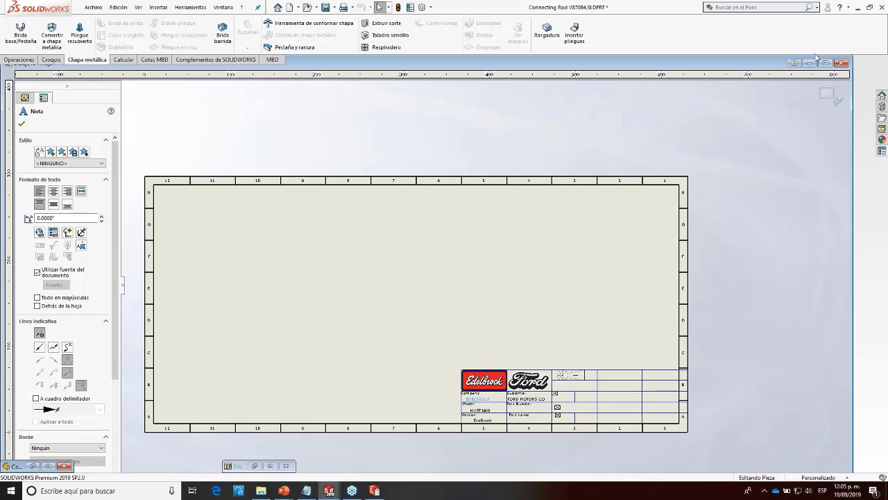
{"action": "left_click", "coordinate": [329, 490]}
{"action": "left_click", "coordinate": [379, 452]}
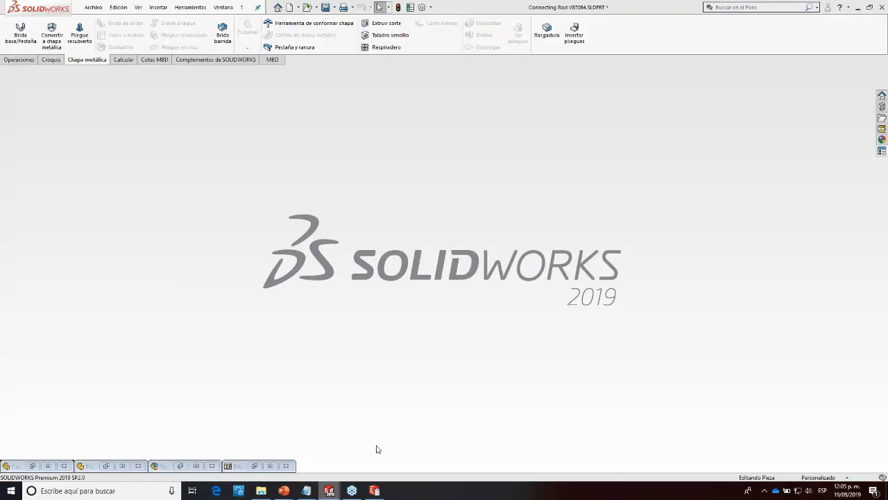
{"action": "scroll", "coordinate": [511, 420], "scroll_direction": "down", "scroll_amount": 2}
{"action": "scroll", "coordinate": [524, 412], "scroll_direction": "up", "scroll_amount": 3}
{"action": "scroll", "coordinate": [527, 410], "scroll_direction": "down", "scroll_amount": 3}
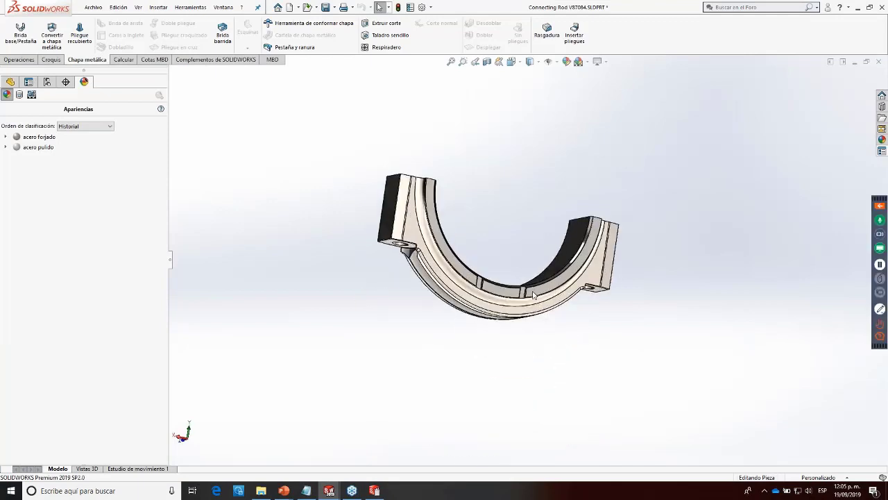
{"action": "middle_click_drag", "start_coordinate": [535, 295], "coordinate": [444, 306]}
Step: Check the configuration-specific custom properties of the connecting rod's Down configuration and close them without changes
{"action": "left_click", "coordinate": [410, 7]}
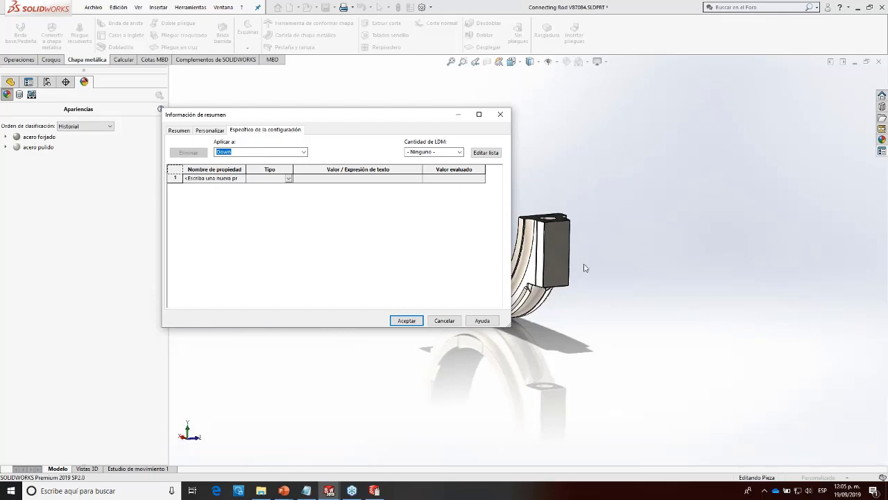
{"action": "left_click_drag", "start_coordinate": [424, 113], "coordinate": [380, 109]}
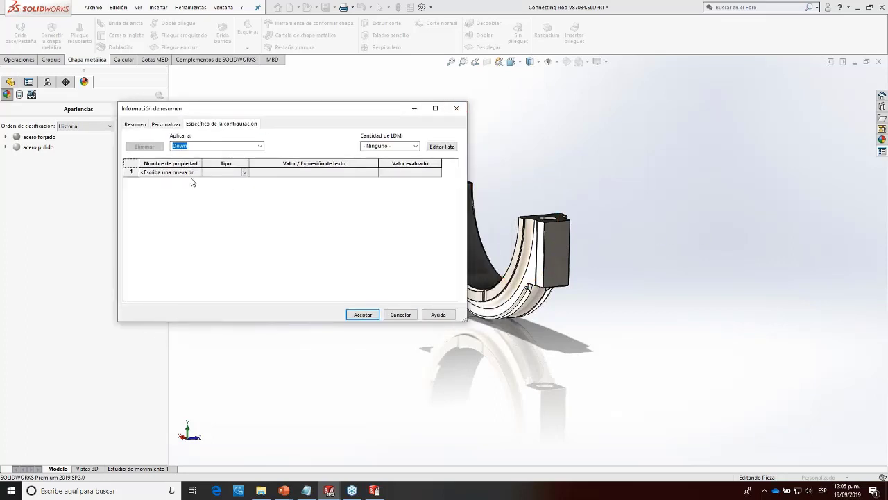
{"action": "left_click", "coordinate": [456, 108]}
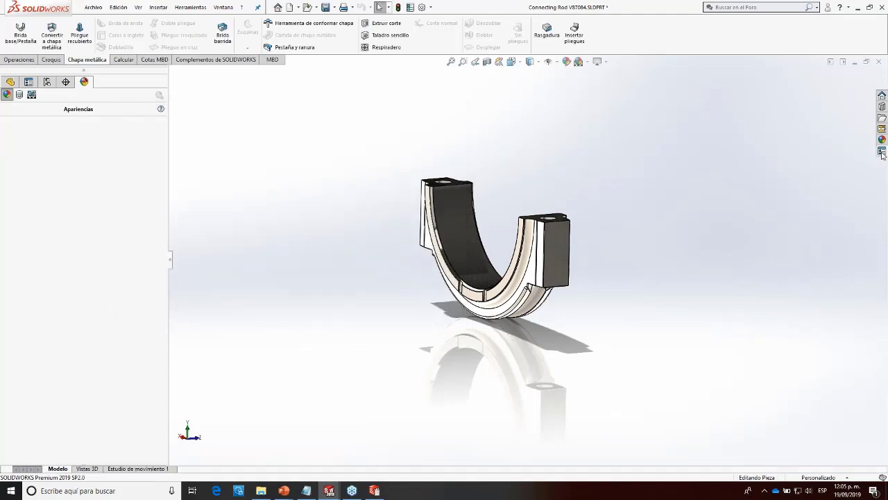
Step: In the connecting rod's custom property form, set Company to EdelBrock, LLC, Customer to Ford Motors Co. and Contract to Mustang
{"action": "left_click", "coordinate": [882, 151]}
{"action": "left_click", "coordinate": [671, 109]}
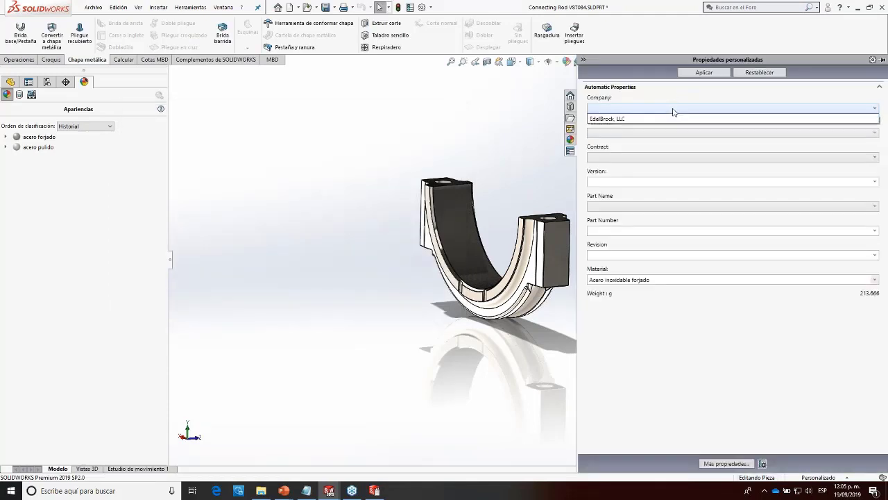
{"action": "left_click", "coordinate": [628, 119]}
{"action": "left_click", "coordinate": [631, 133]}
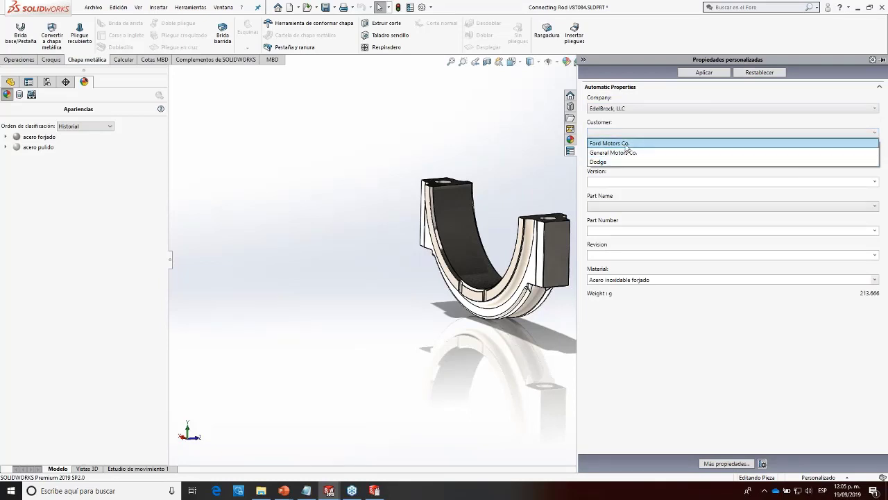
{"action": "left_click", "coordinate": [628, 144]}
{"action": "left_click", "coordinate": [621, 157]}
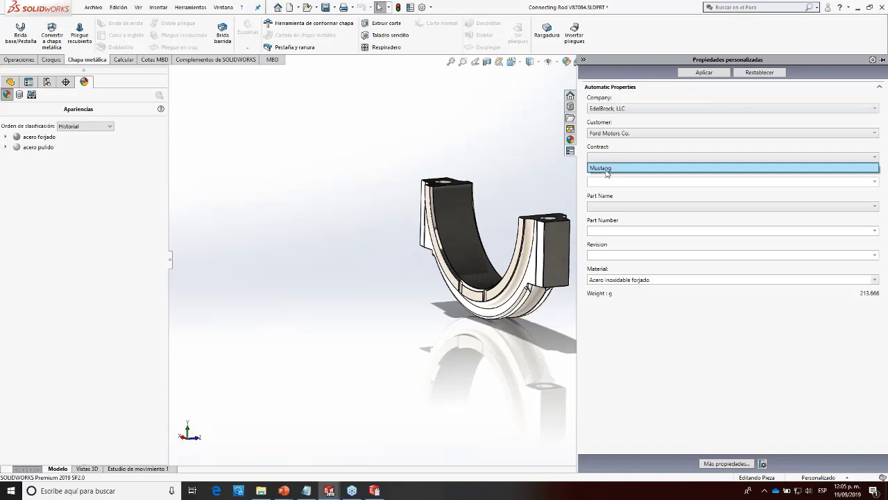
{"action": "left_click", "coordinate": [607, 168]}
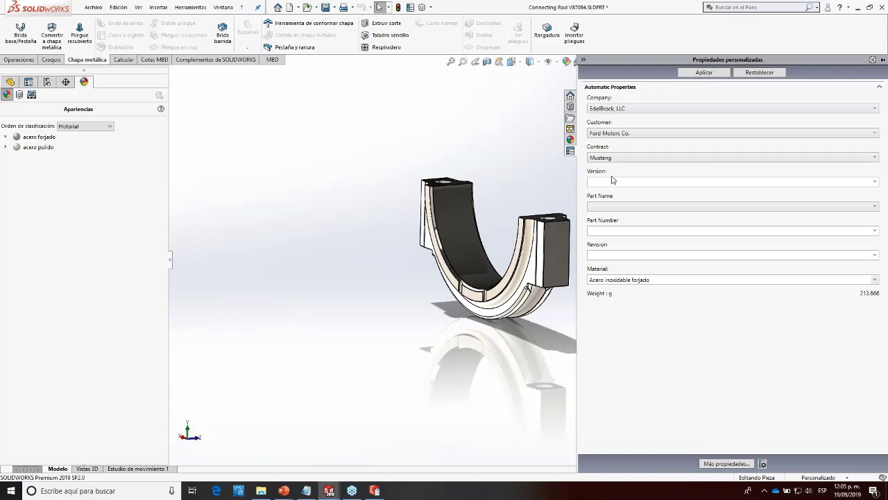
Step: Set the connecting rod's Version to EcoBoost and its Part Name to Conecting Rod
{"action": "left_click", "coordinate": [874, 181]}
{"action": "left_click", "coordinate": [605, 192]}
{"action": "left_click", "coordinate": [610, 206]}
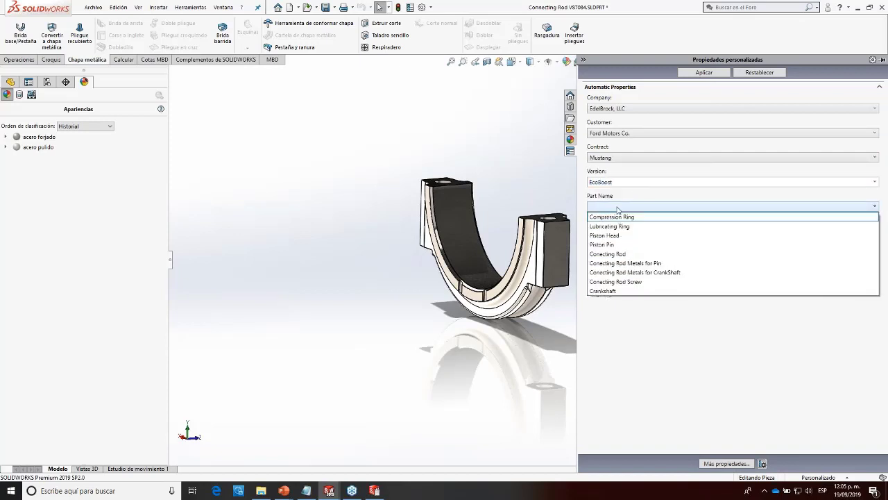
{"action": "left_click", "coordinate": [611, 254]}
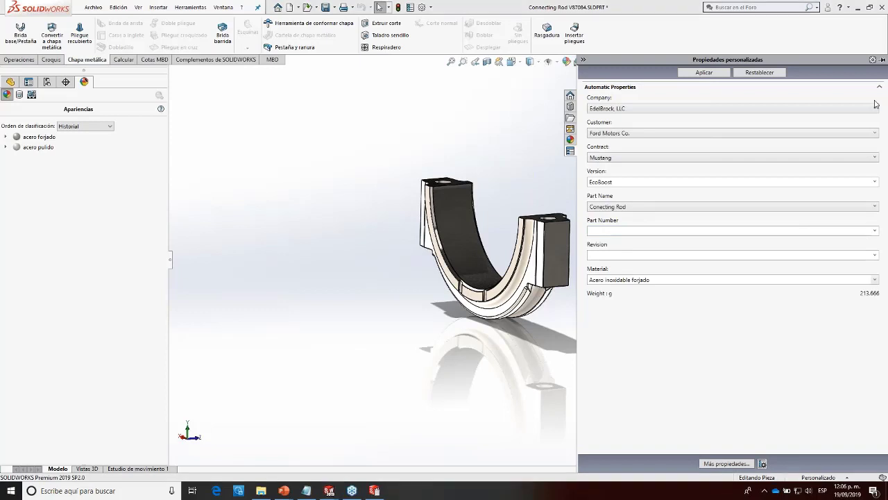
Step: Set the Part Number to 10-10453-1 and the Revision to C, keep the existing material, and apply the properties
{"action": "left_click", "coordinate": [874, 230]}
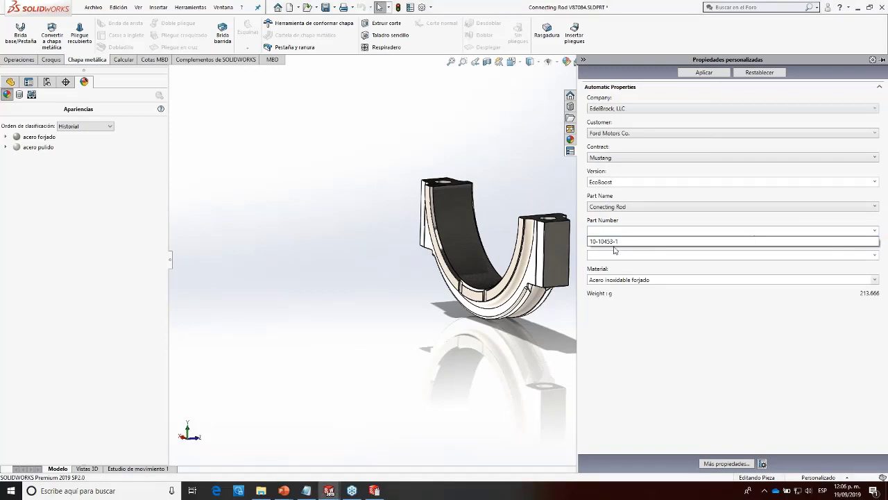
{"action": "left_click", "coordinate": [619, 244]}
{"action": "left_click", "coordinate": [868, 254]}
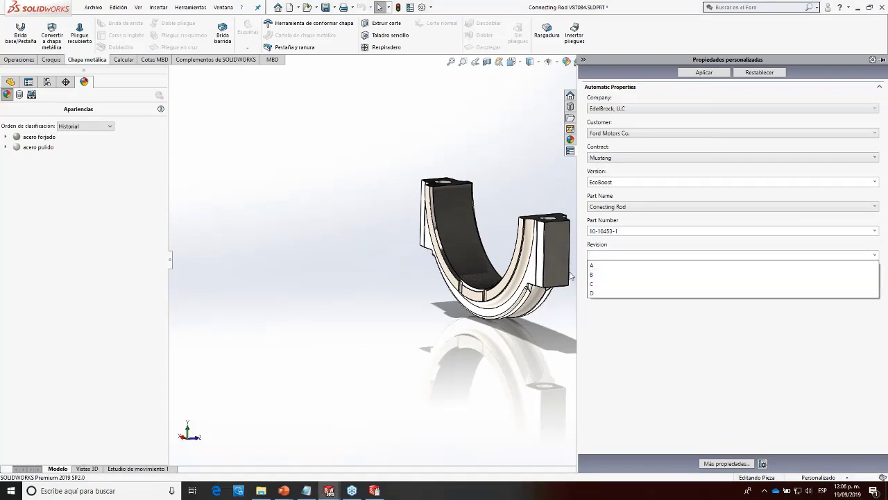
{"action": "left_click", "coordinate": [591, 284]}
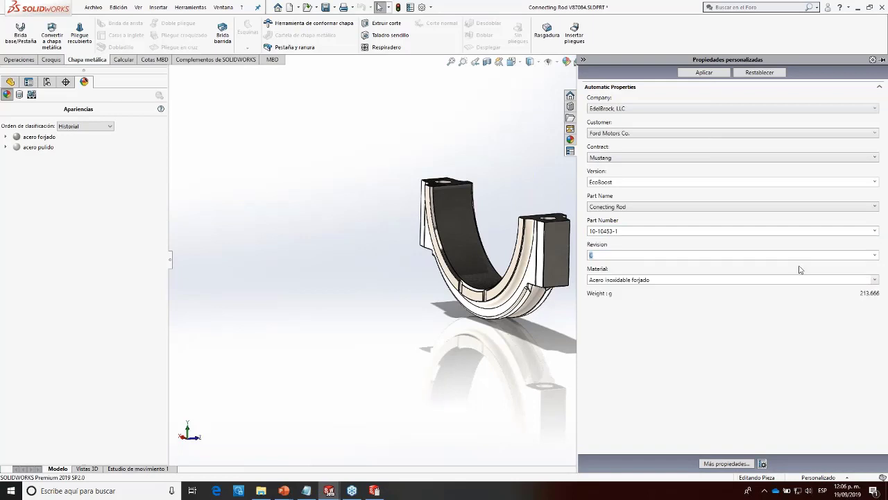
{"action": "left_click", "coordinate": [875, 279]}
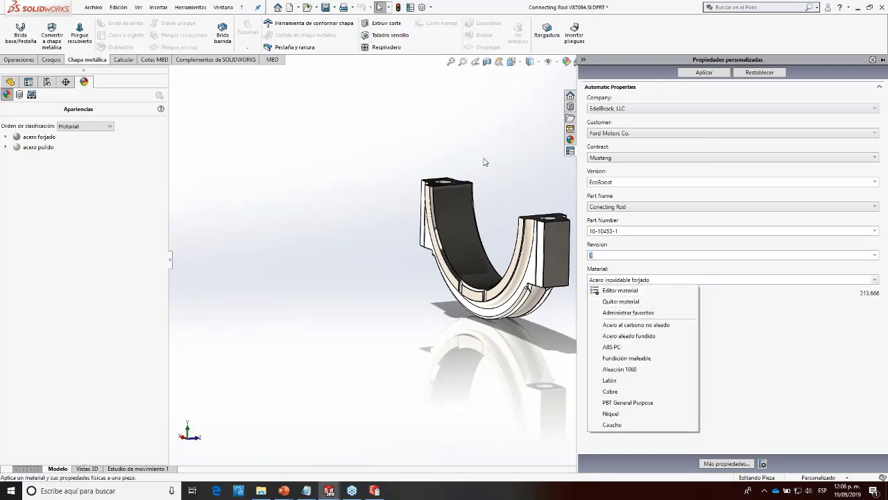
{"action": "left_click", "coordinate": [573, 285]}
{"action": "left_click", "coordinate": [466, 246]}
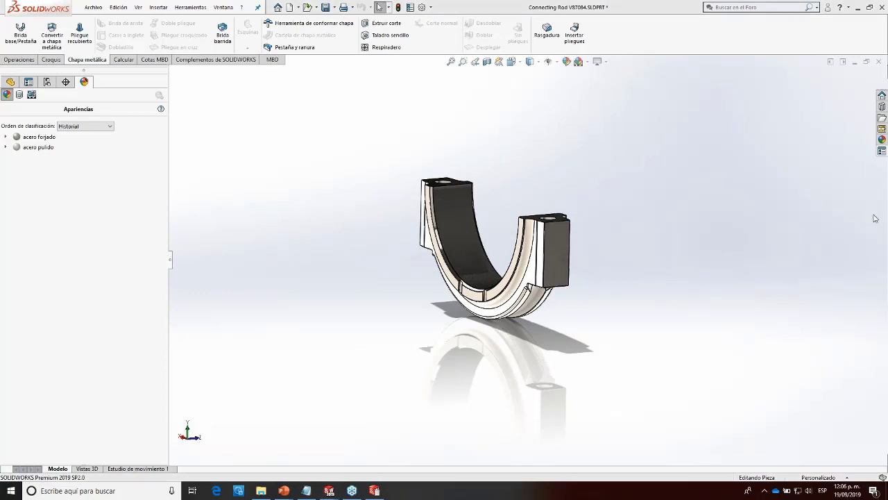
Step: Compare the filled-in property form with the configuration-specific properties stored for the connecting rod's Down configuration
{"action": "left_click", "coordinate": [882, 151]}
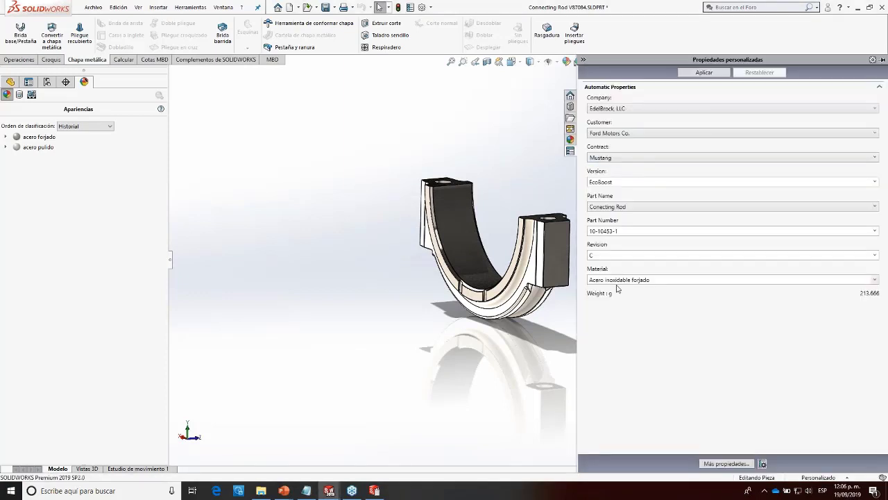
{"action": "left_click", "coordinate": [411, 8]}
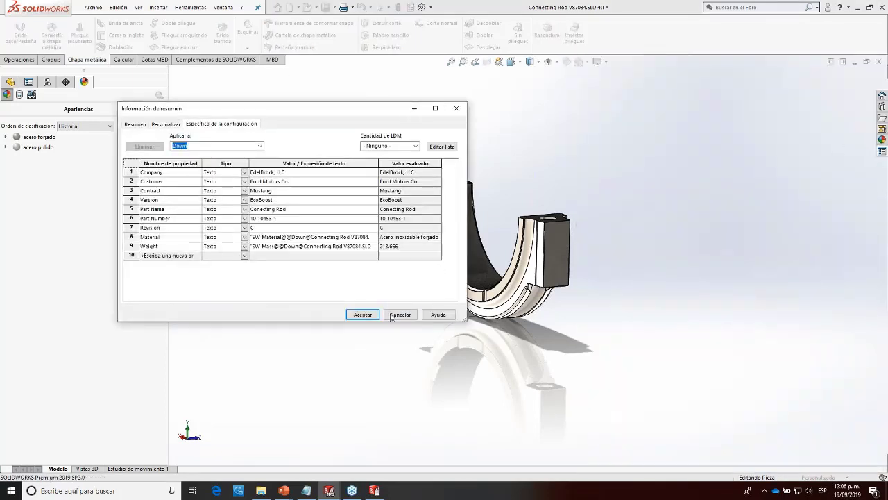
{"action": "left_click", "coordinate": [363, 314]}
{"action": "left_click", "coordinate": [882, 150]}
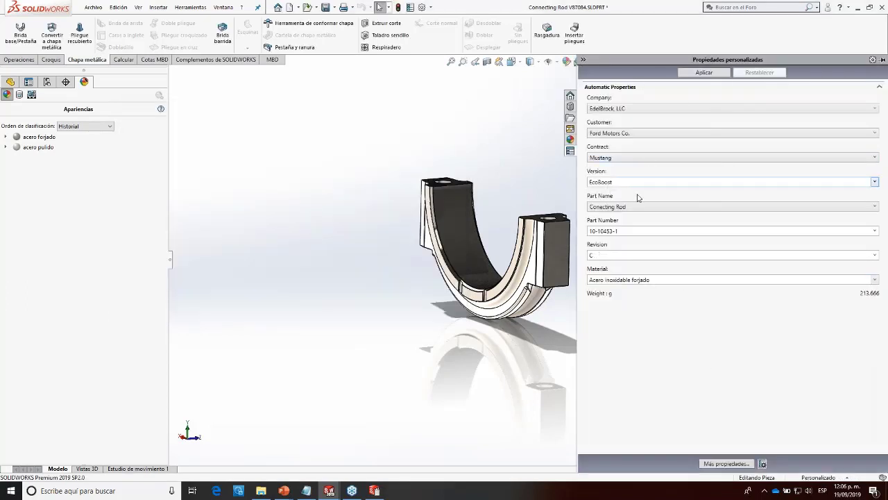
{"action": "left_click", "coordinate": [409, 9]}
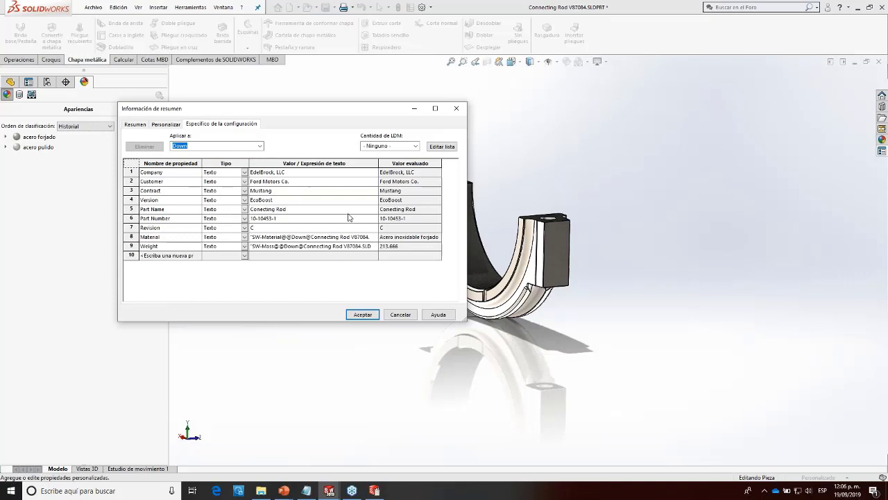
{"action": "left_click", "coordinate": [362, 314]}
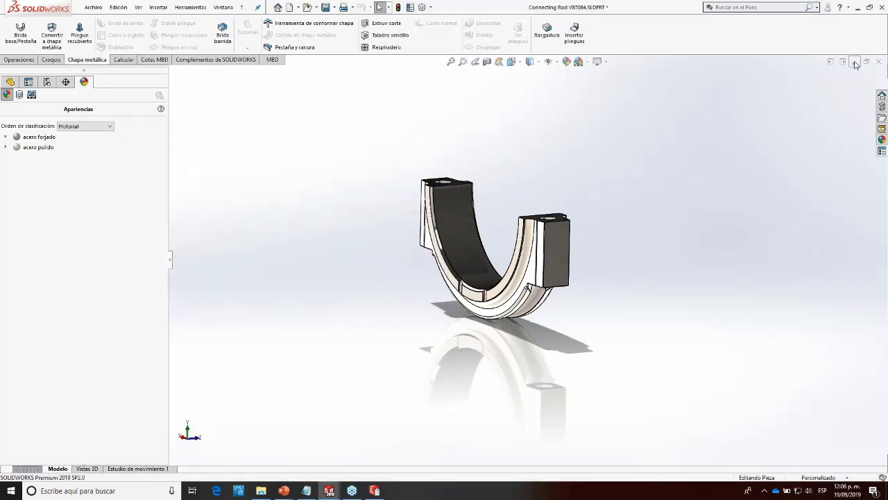
Step: Switch to the Dibujo13 drawing and start linking the EDELBROCK company note in the title block to a property
{"action": "left_click", "coordinate": [855, 62]}
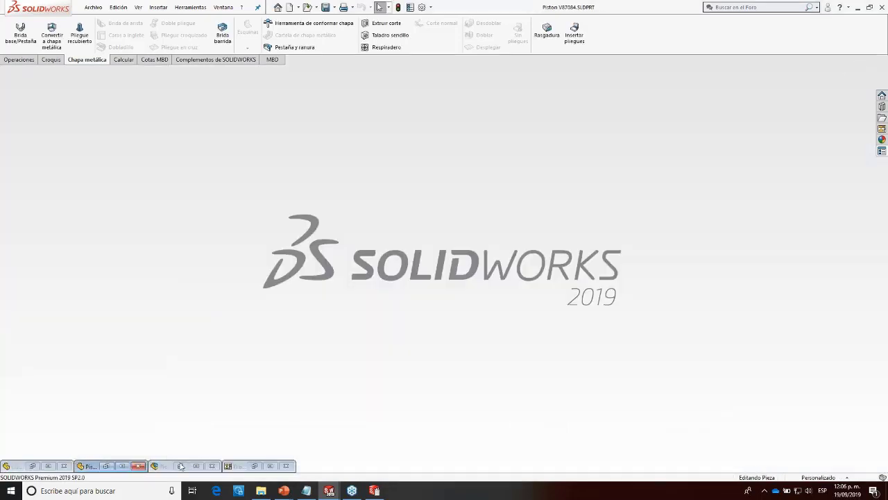
{"action": "left_click", "coordinate": [254, 465]}
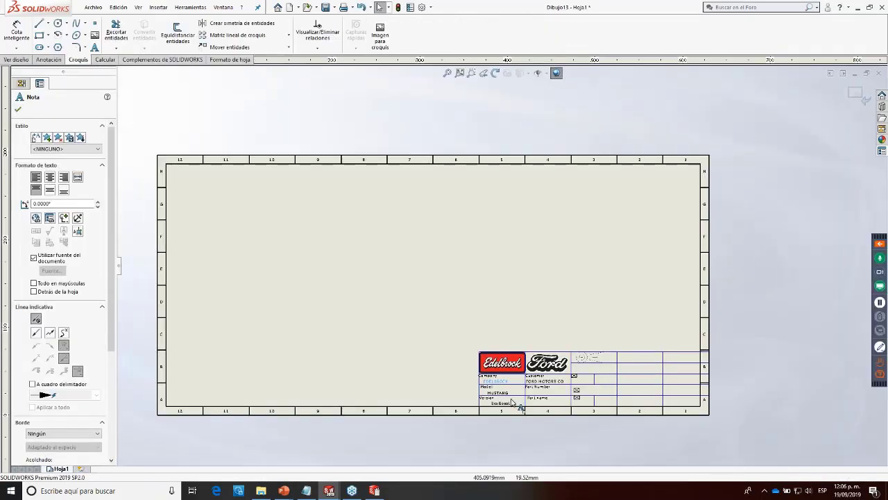
{"action": "scroll", "coordinate": [512, 403], "scroll_direction": "down", "scroll_amount": 3}
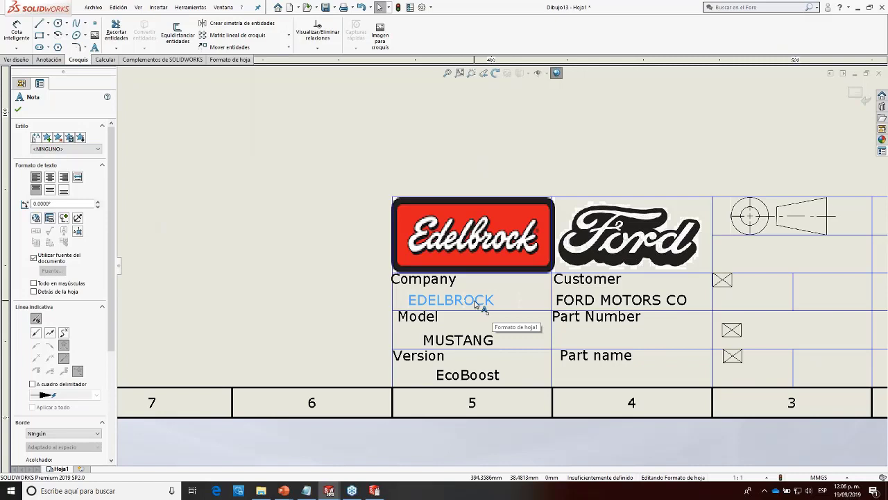
{"action": "double_click", "coordinate": [476, 302]}
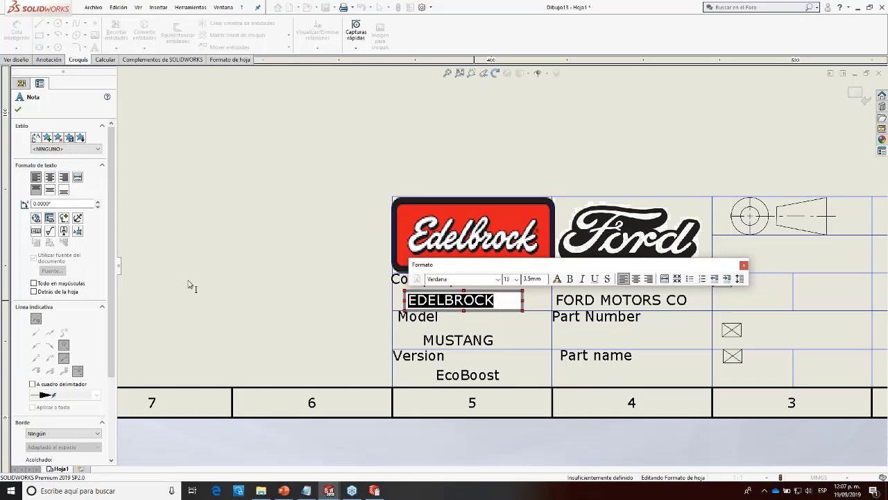
{"action": "left_click", "coordinate": [49, 219]}
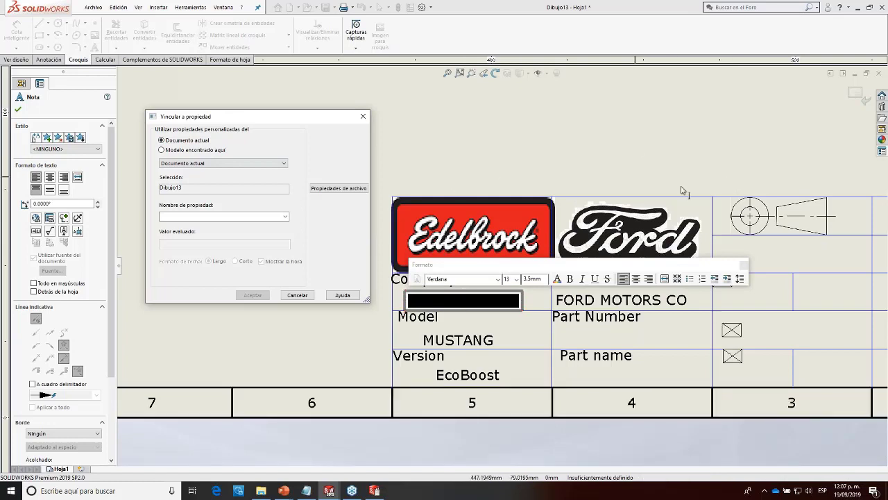
Step: Try to link the company note to a property of the model in the sheet's specified drawing view, checking the available property names
{"action": "left_click", "coordinate": [162, 150]}
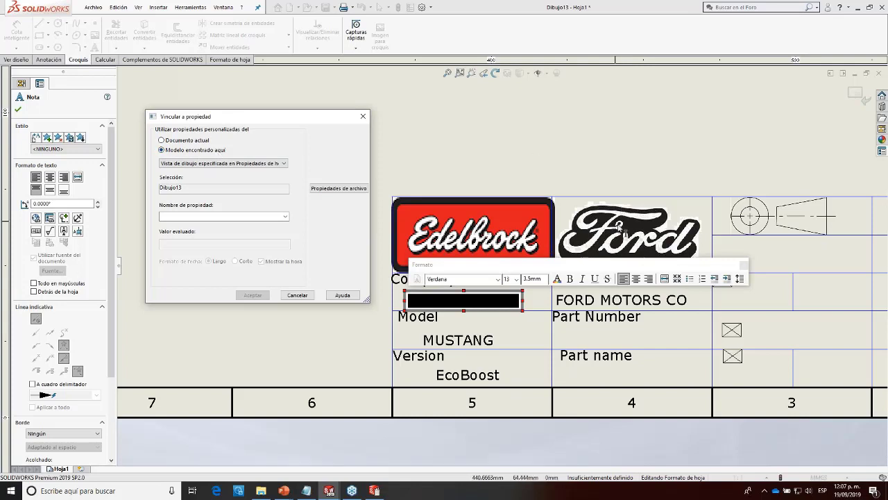
{"action": "scroll", "coordinate": [558, 149], "scroll_direction": "up", "scroll_amount": 5}
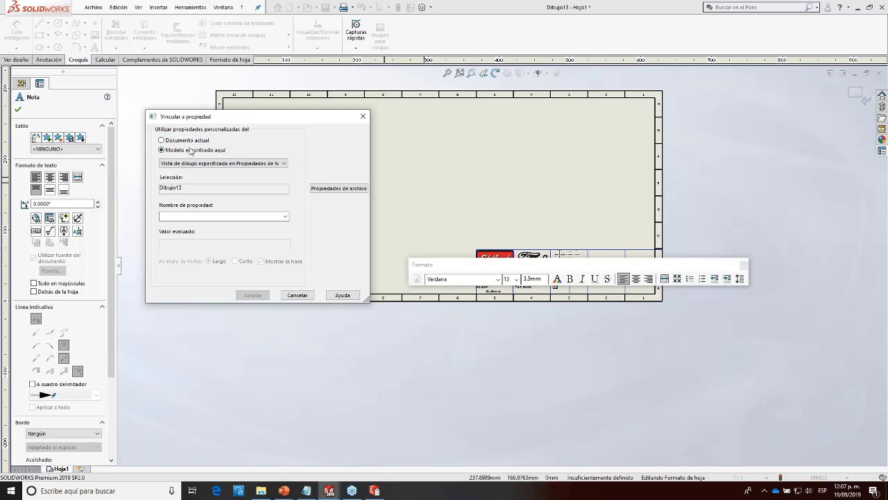
{"action": "left_click", "coordinate": [224, 164]}
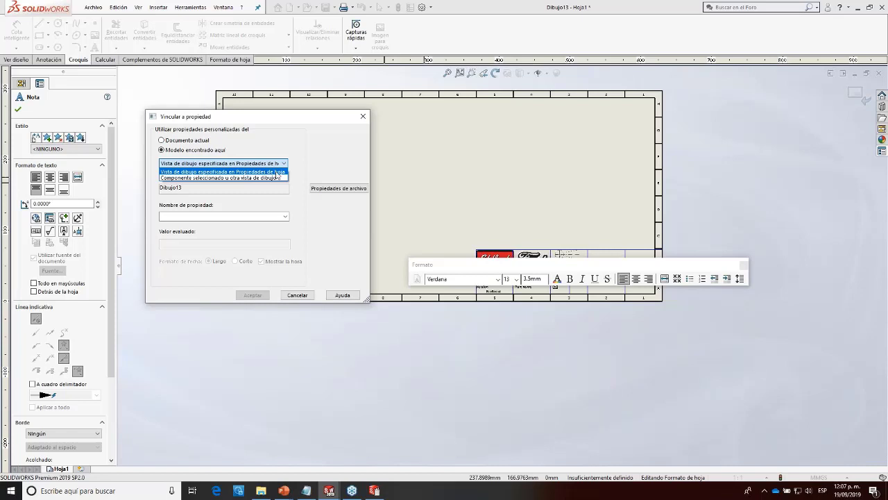
{"action": "left_click", "coordinate": [307, 167]}
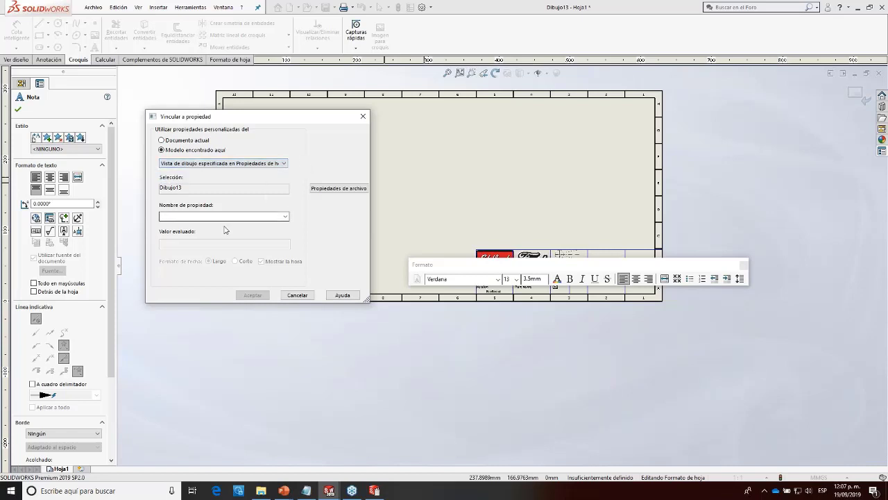
{"action": "left_click", "coordinate": [284, 217]}
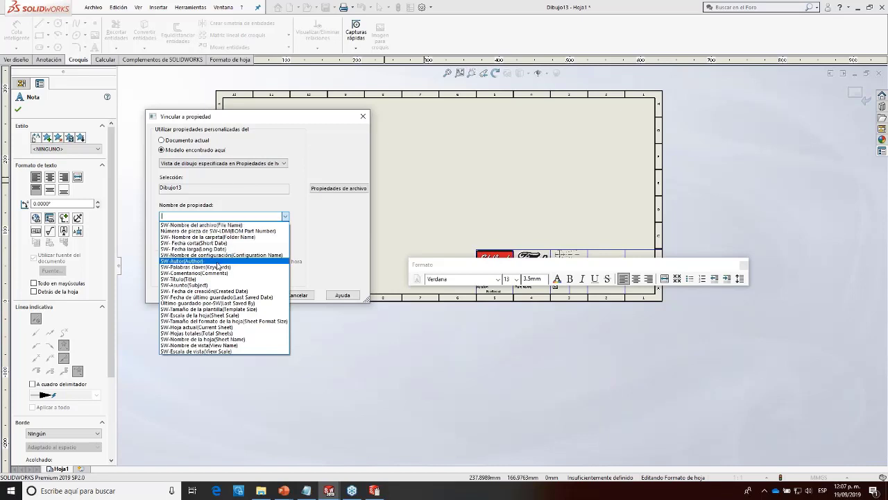
{"action": "left_click", "coordinate": [310, 212]}
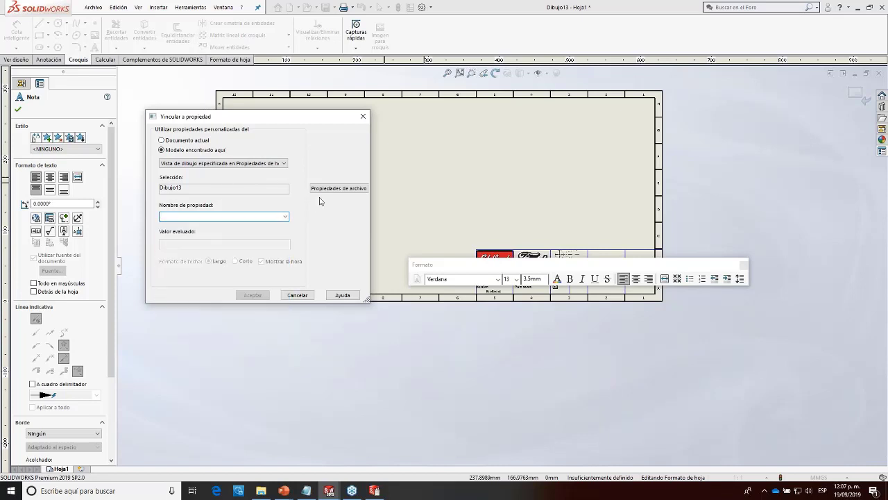
{"action": "left_click", "coordinate": [285, 216]}
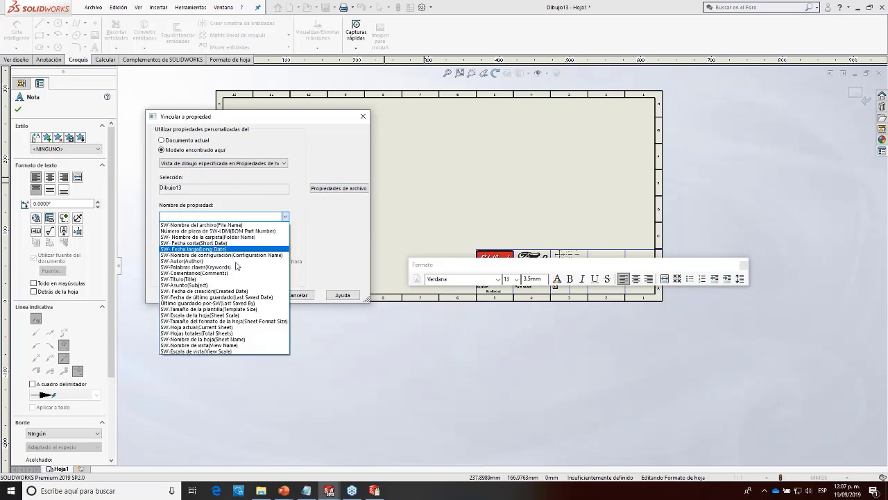
{"action": "left_click", "coordinate": [321, 245]}
{"action": "left_click", "coordinate": [284, 216]}
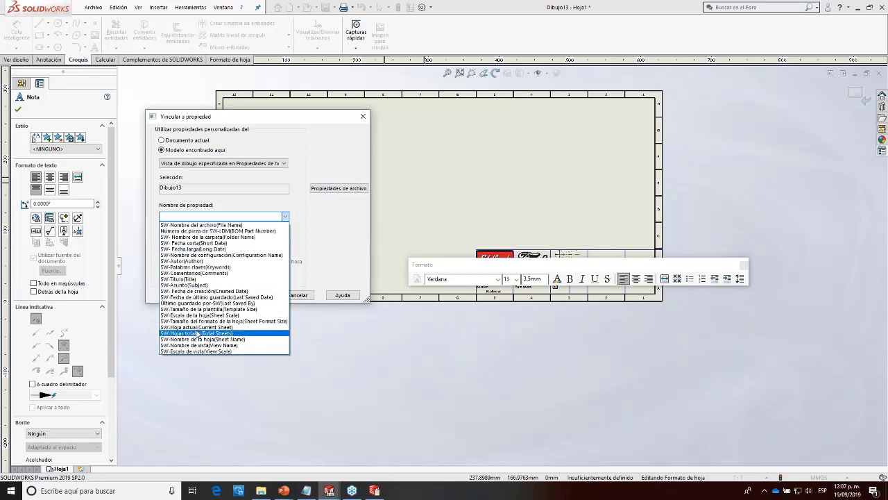
{"action": "left_click", "coordinate": [354, 228]}
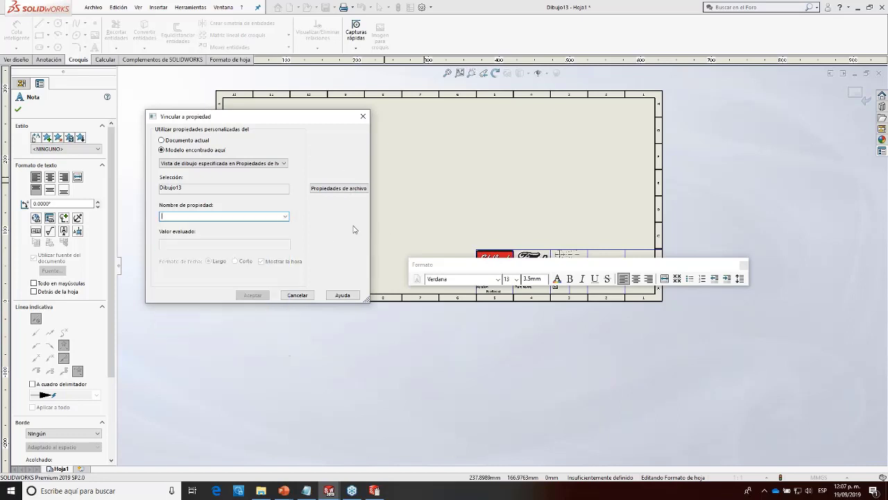
Step: Check the drawing's summary and custom file properties, and cancel the company note's property link
{"action": "left_click", "coordinate": [339, 188]}
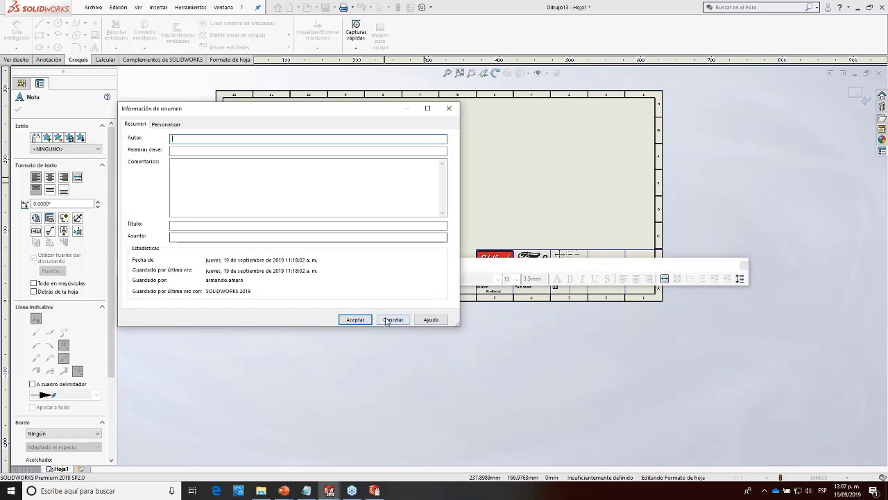
{"action": "left_click", "coordinate": [175, 124]}
{"action": "left_click", "coordinate": [449, 108]}
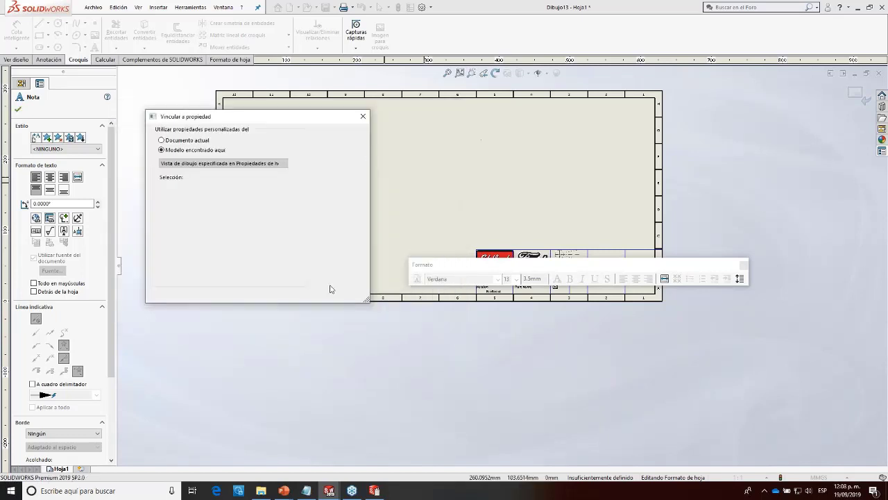
{"action": "left_click", "coordinate": [291, 294]}
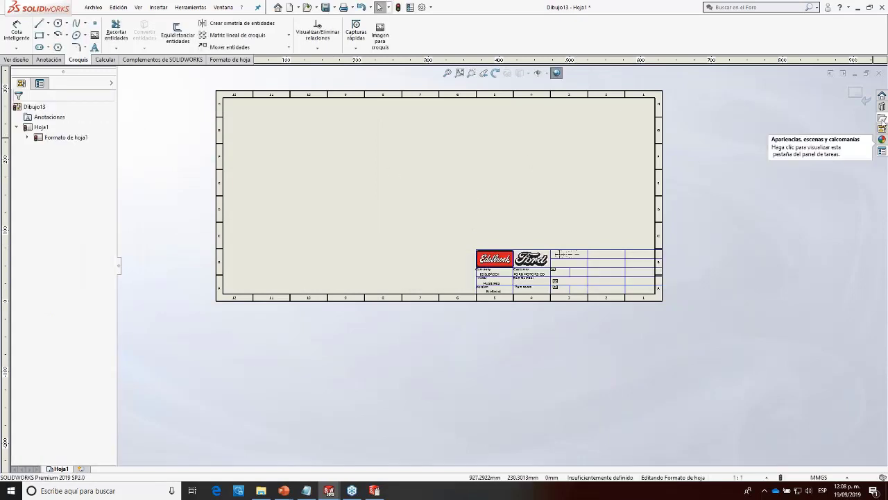
{"action": "left_click", "coordinate": [882, 119]}
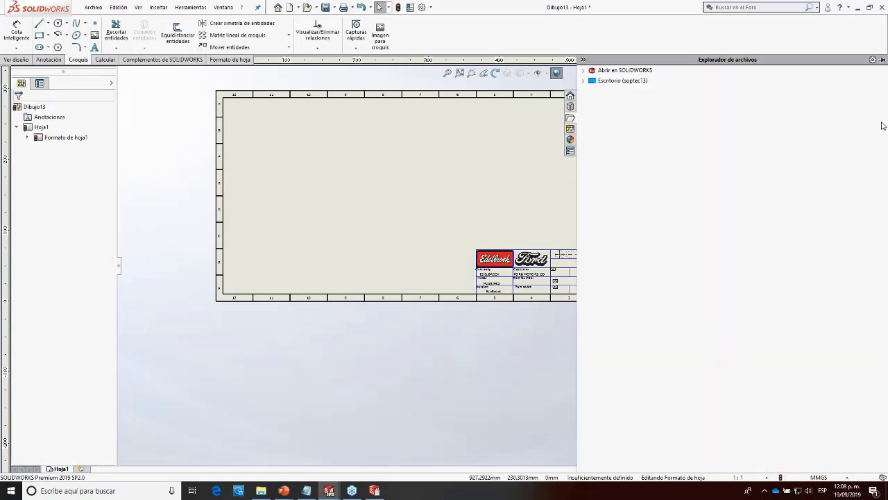
{"action": "left_click", "coordinate": [570, 130]}
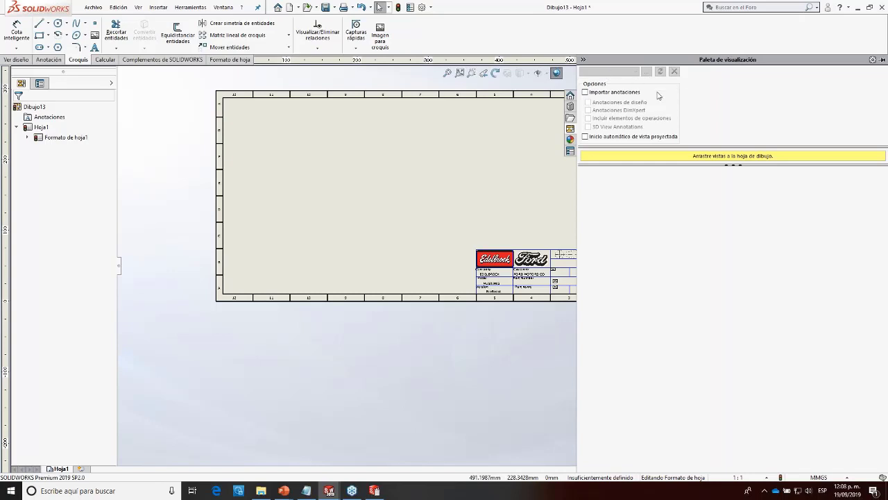
{"action": "left_click", "coordinate": [456, 228]}
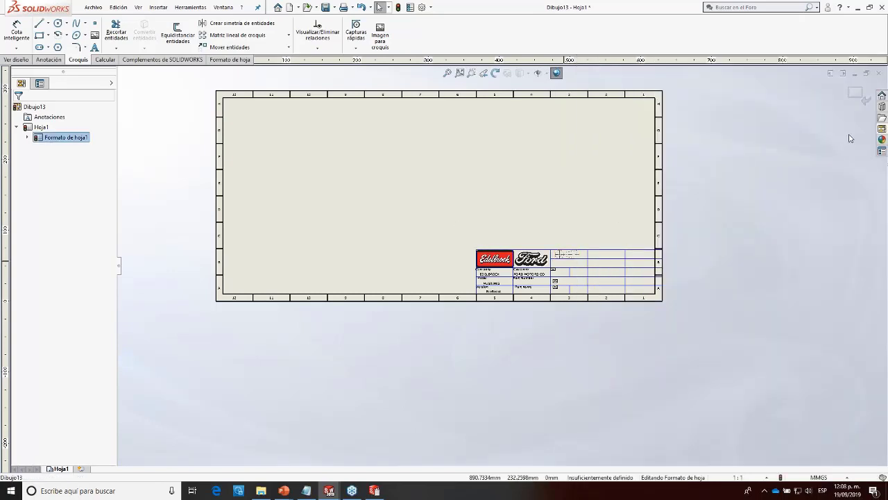
{"action": "left_click", "coordinate": [882, 129]}
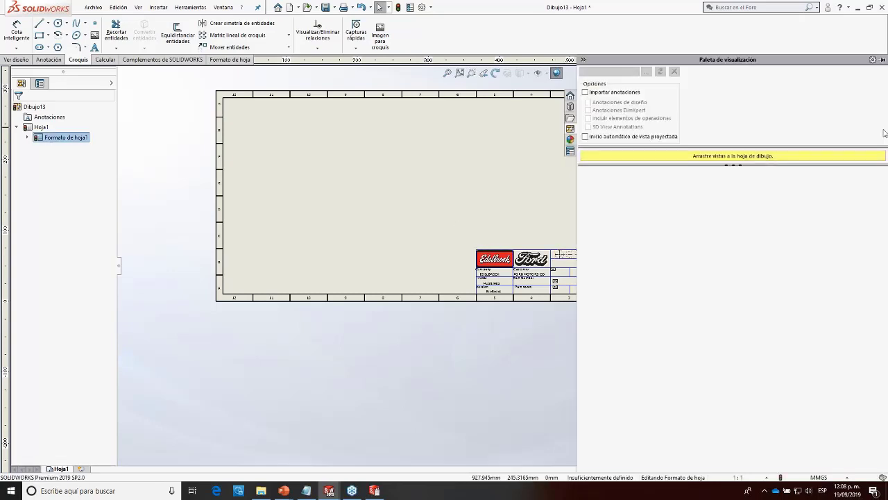
{"action": "left_click", "coordinate": [164, 155]}
Step: Leave sheet format editing and return to editing the drawing sheet Hoja1
{"action": "right_click", "coordinate": [442, 152]}
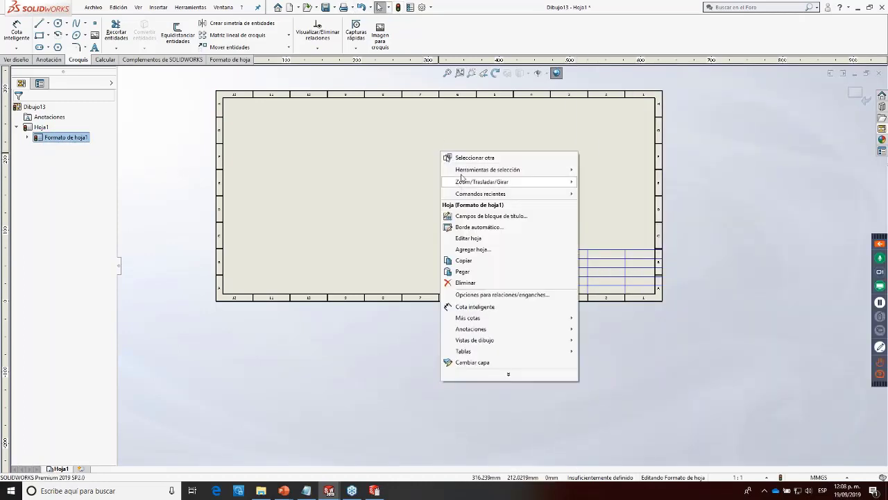
{"action": "left_click", "coordinate": [470, 240]}
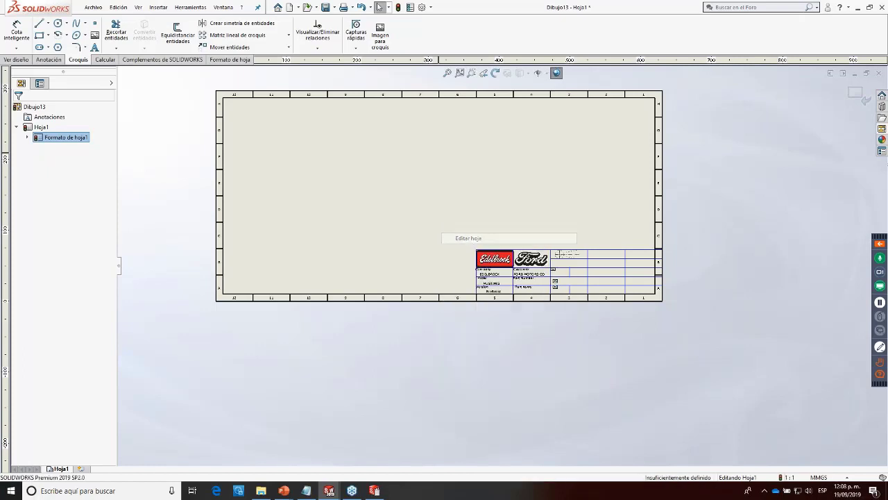
{"action": "right_click", "coordinate": [504, 190]}
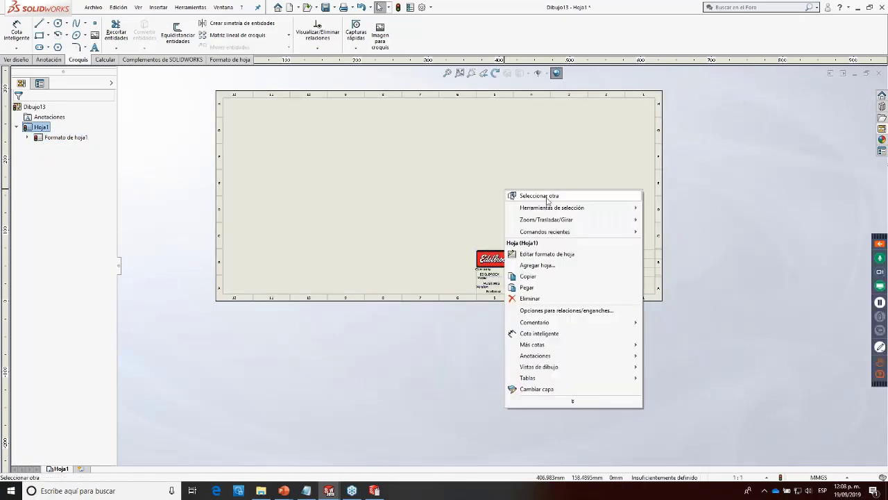
{"action": "left_click", "coordinate": [760, 188]}
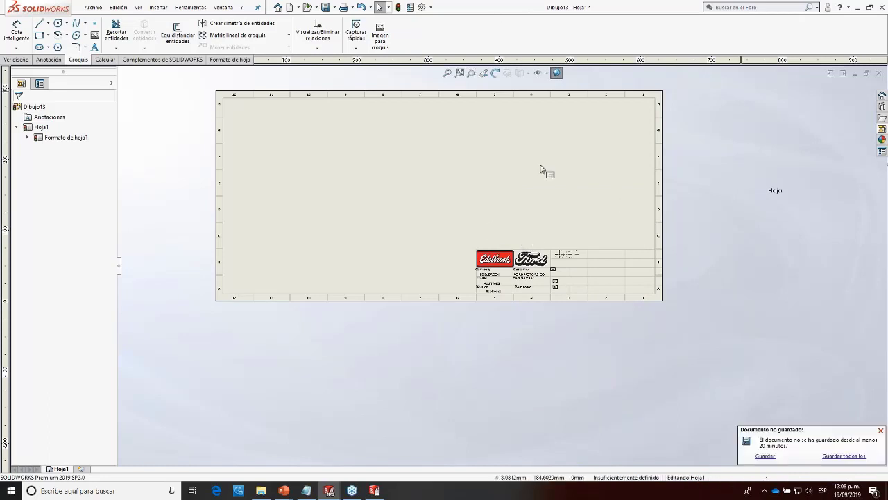
Step: Load the part Connecting Rod V87084.SLDPRT into the View Palette as the source of the drawing views
{"action": "left_click", "coordinate": [884, 108]}
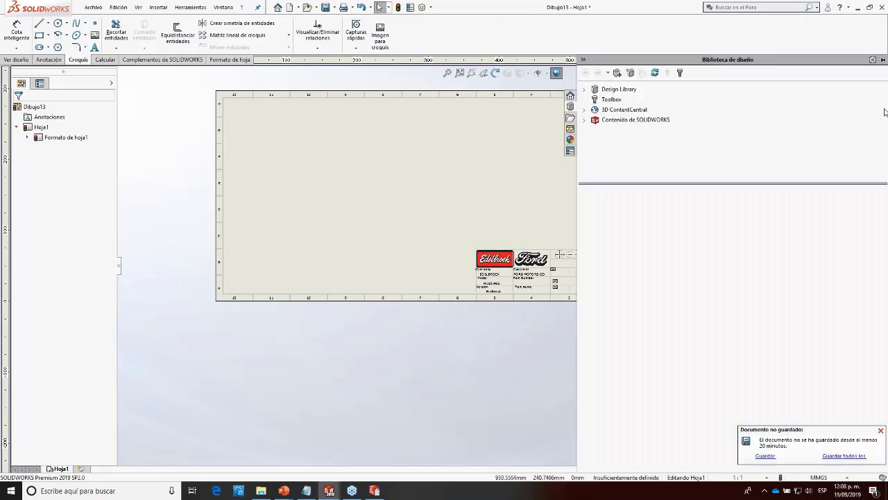
{"action": "left_click", "coordinate": [570, 129]}
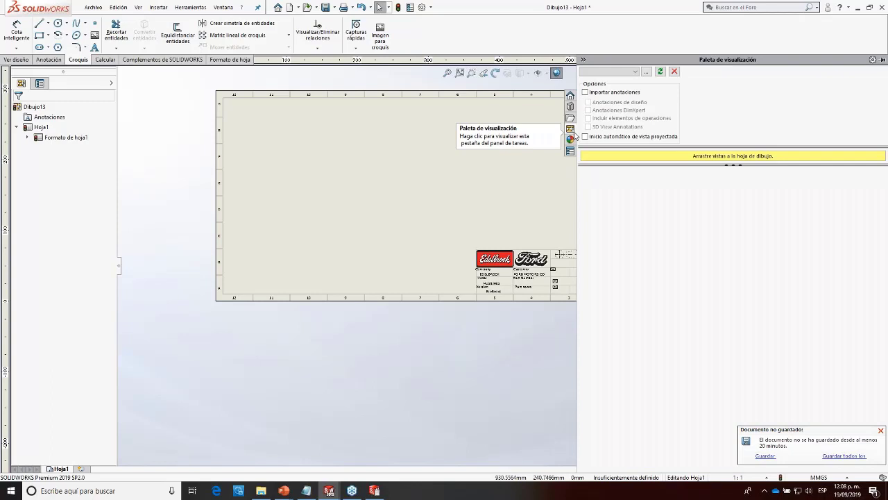
{"action": "left_click", "coordinate": [646, 71]}
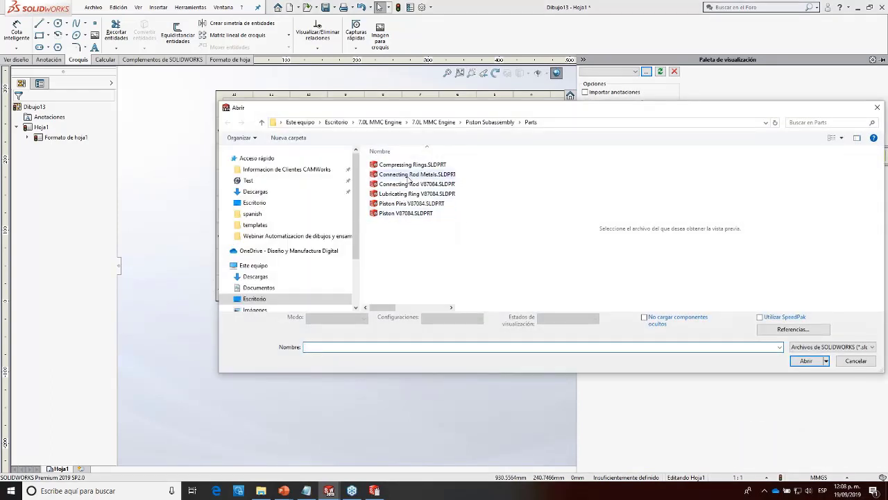
{"action": "left_click", "coordinate": [412, 176]}
{"action": "left_click", "coordinate": [414, 184]}
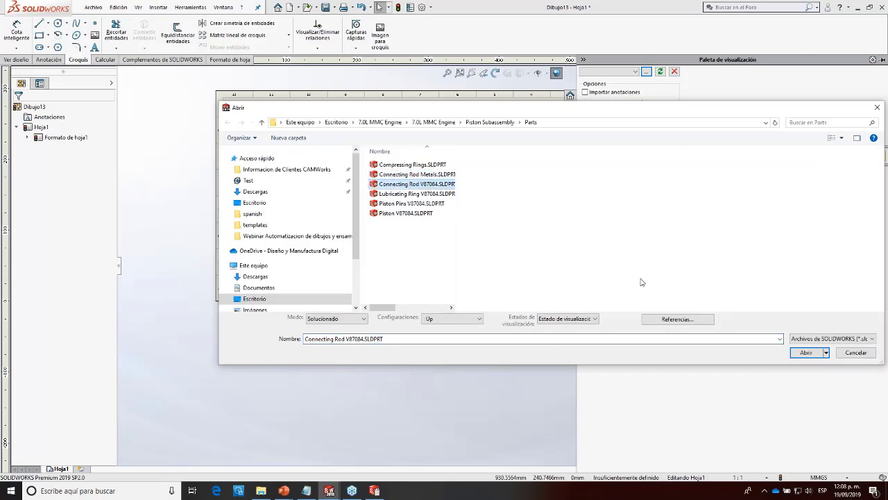
{"action": "left_click", "coordinate": [794, 353]}
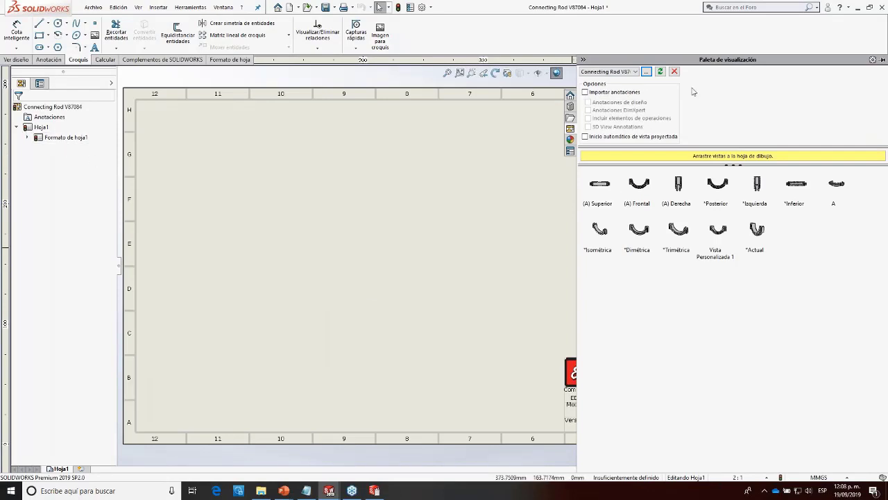
Step: Try to reload Connecting Rod V87084.SLDPRT into the View Palette with the Up configuration selected
{"action": "left_click", "coordinate": [646, 72]}
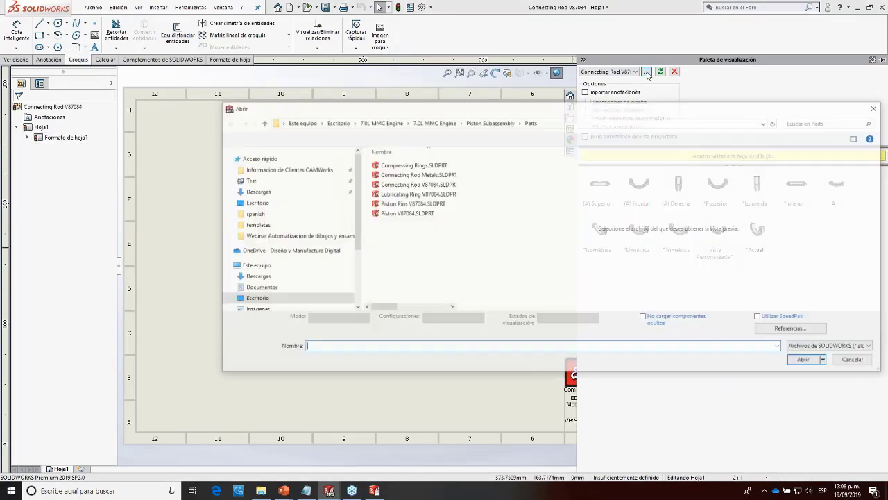
{"action": "left_click", "coordinate": [410, 184]}
{"action": "left_click", "coordinate": [325, 320]}
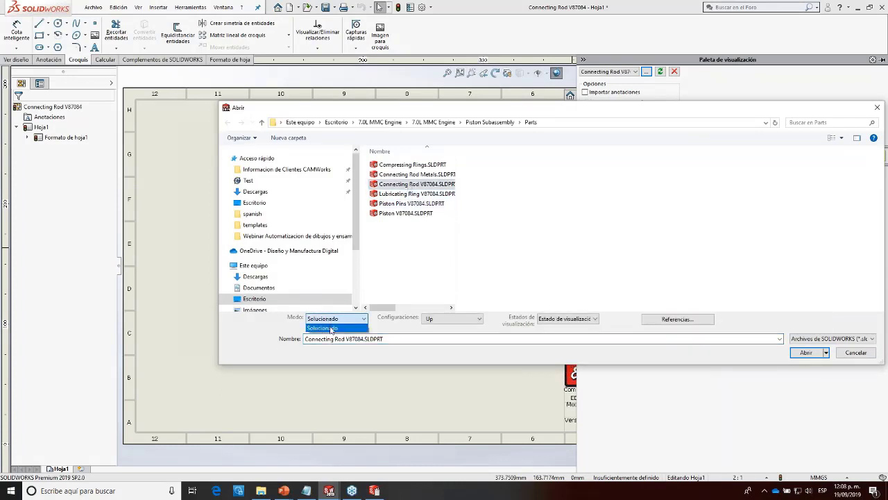
{"action": "left_click", "coordinate": [340, 321]}
{"action": "left_click", "coordinate": [465, 319]}
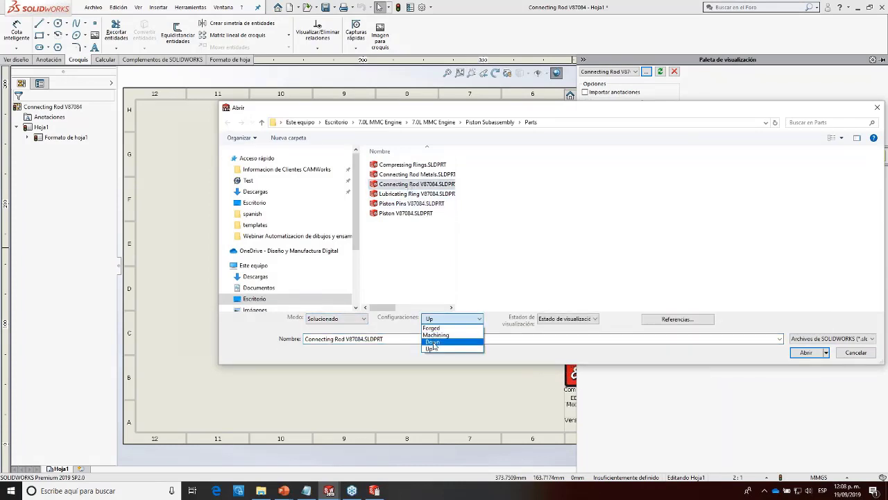
{"action": "left_click", "coordinate": [435, 349]}
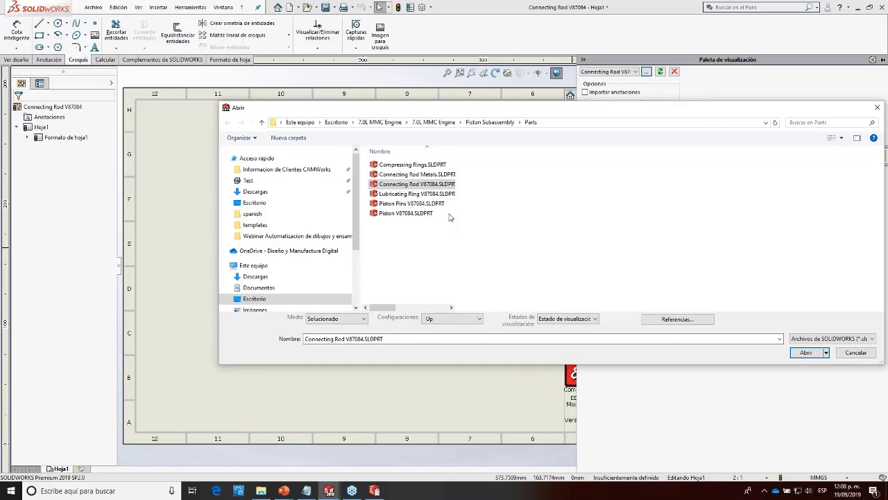
{"action": "left_click", "coordinate": [805, 353]}
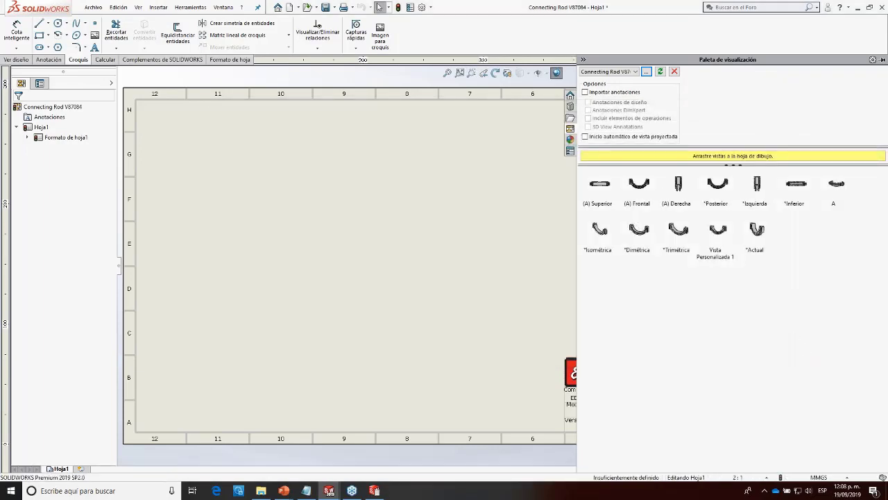
Step: Place the connecting rod's front view on the left half of the sheet and set its reference configuration to Up
{"action": "left_click_drag", "start_coordinate": [645, 194], "coordinate": [305, 309]}
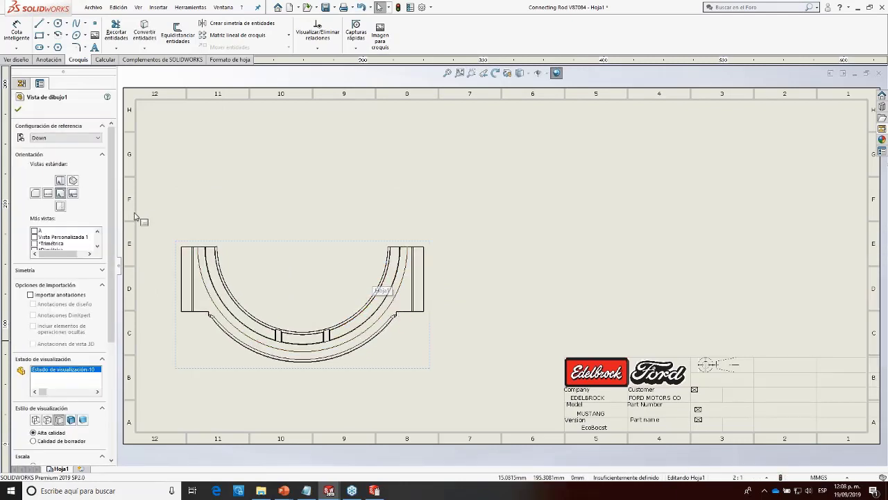
{"action": "left_click", "coordinate": [57, 138]}
{"action": "left_click", "coordinate": [51, 158]}
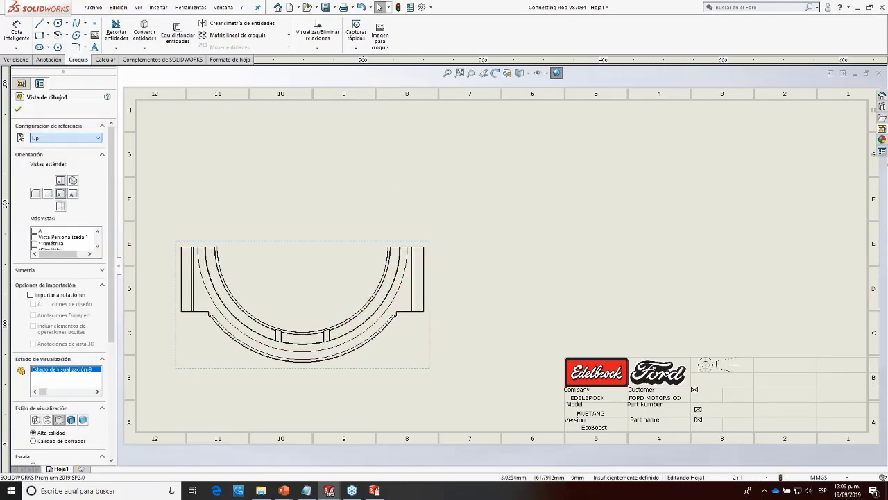
Step: Move the connecting rod's front view down so that its lower end sits near the sheet's bottom edge
{"action": "mouse_move", "coordinate": [330, 255]}
{"action": "left_mouse_down"}
{"action": "mouse_move", "coordinate": [340, 331]}
{"action": "mouse_move", "coordinate": [333, 381]}
{"action": "left_mouse_up"}
{"action": "scroll", "coordinate": [442, 231], "scroll_direction": "up", "scroll_amount": 4}
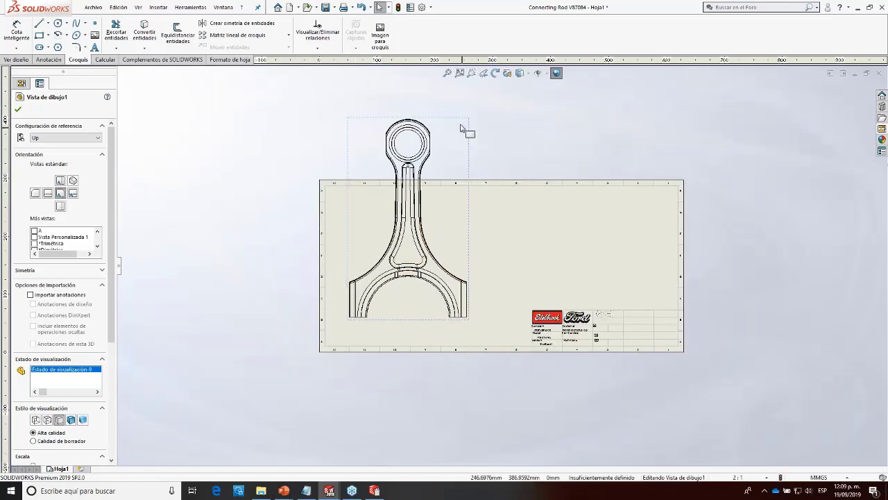
{"action": "left_click_drag", "start_coordinate": [462, 129], "coordinate": [457, 164]}
Step: Give the connecting rod view a custom 1:1 scale and move it fully inside the left part of the sheet
{"action": "scroll", "coordinate": [52, 412], "scroll_direction": "down", "scroll_amount": 5}
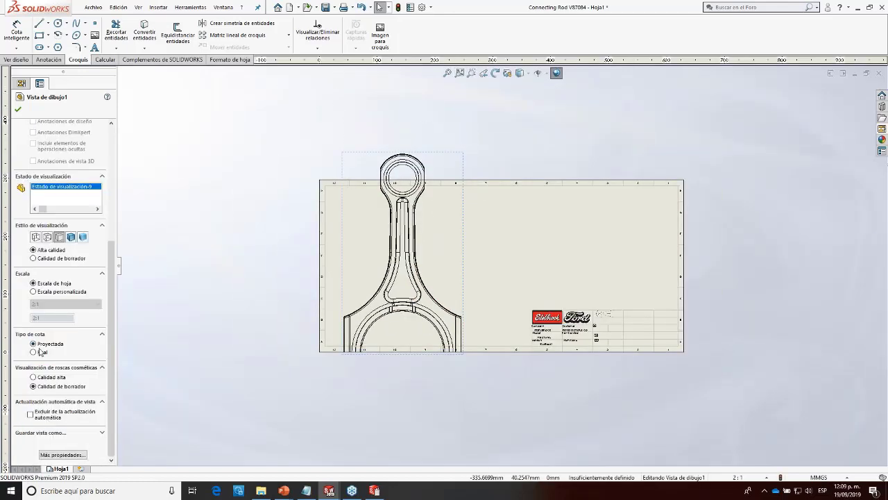
{"action": "left_click", "coordinate": [57, 291]}
{"action": "left_click", "coordinate": [64, 303]}
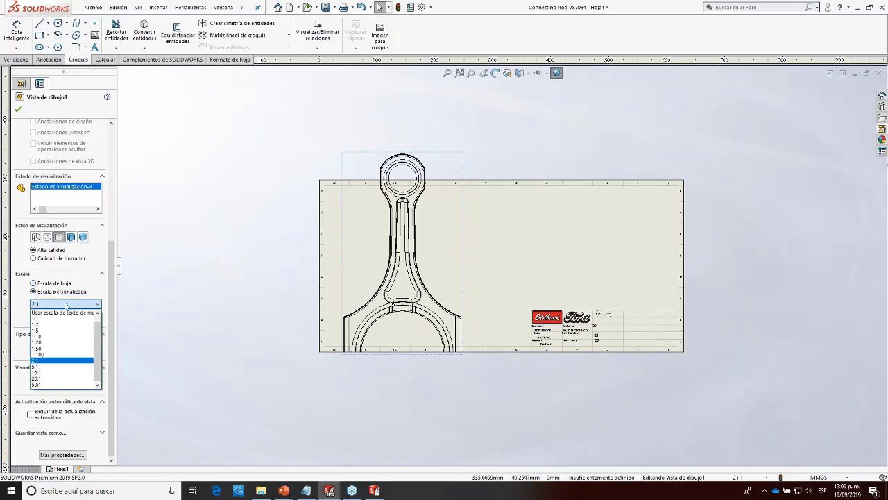
{"action": "left_click", "coordinate": [60, 318]}
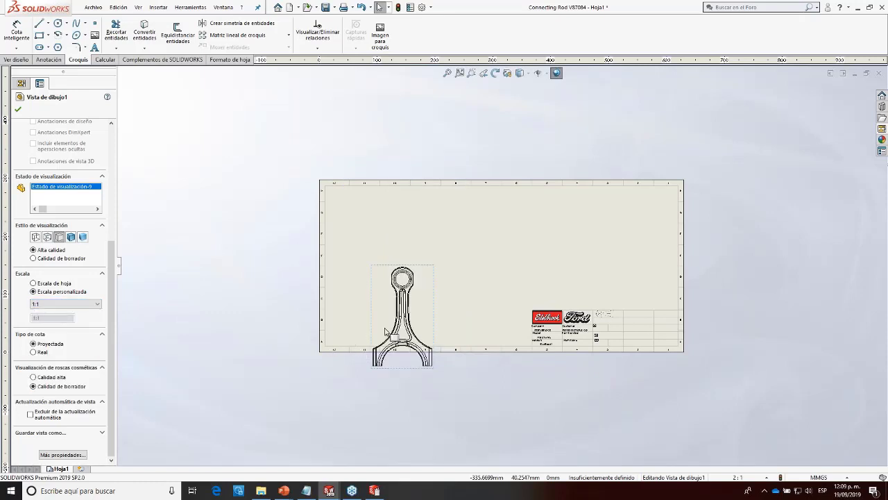
{"action": "mouse_move", "coordinate": [435, 324]}
{"action": "left_mouse_down"}
{"action": "mouse_move", "coordinate": [423, 257]}
{"action": "mouse_move", "coordinate": [412, 270]}
{"action": "left_mouse_up"}
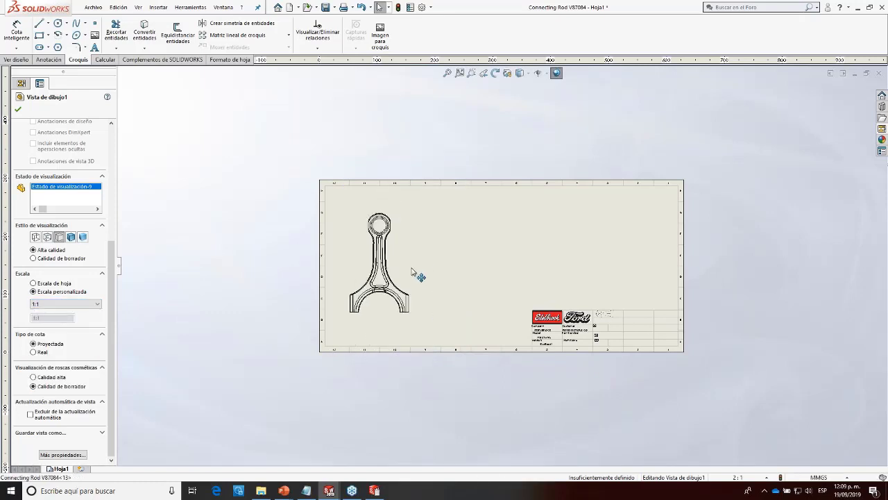
{"action": "left_click", "coordinate": [18, 109]}
Step: Open the sheet format of Hoja1 for editing so the title block notes can be modified
{"action": "scroll", "coordinate": [396, 301], "scroll_direction": "down", "scroll_amount": 2}
{"action": "scroll", "coordinate": [406, 301], "scroll_direction": "up", "scroll_amount": 3}
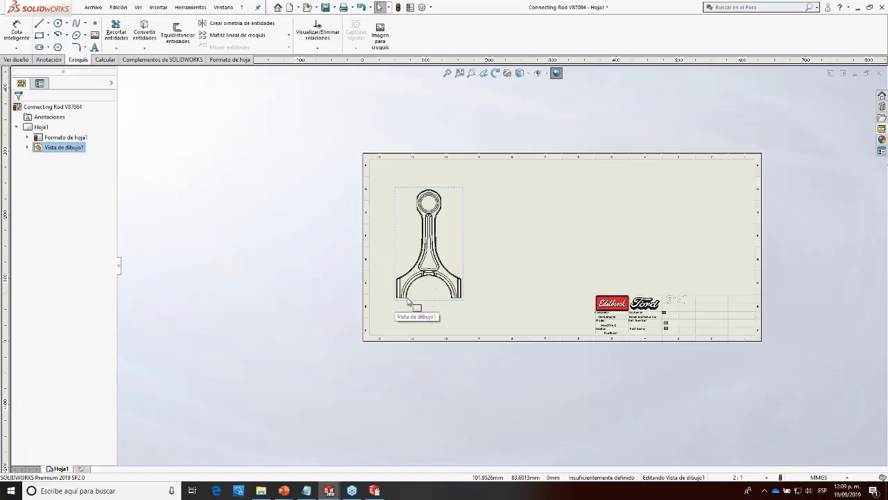
{"action": "scroll", "coordinate": [456, 279], "scroll_direction": "down", "scroll_amount": 5}
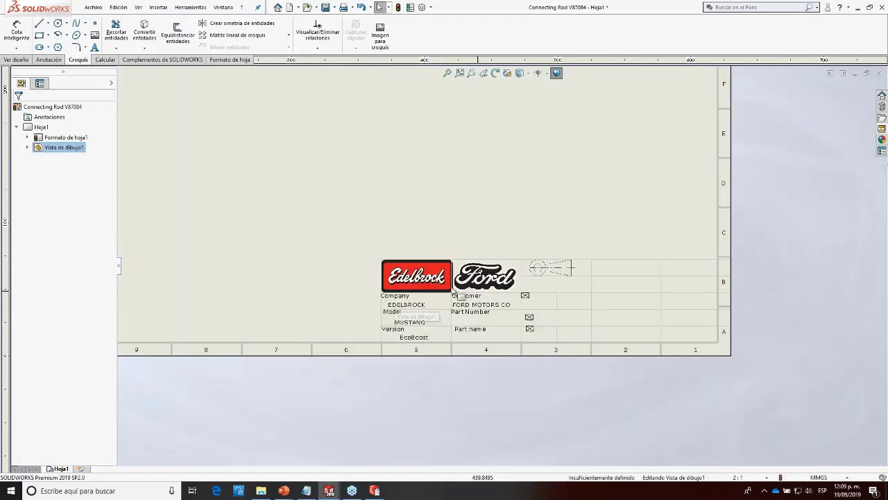
{"action": "left_click", "coordinate": [404, 305]}
{"action": "right_click", "coordinate": [420, 226]}
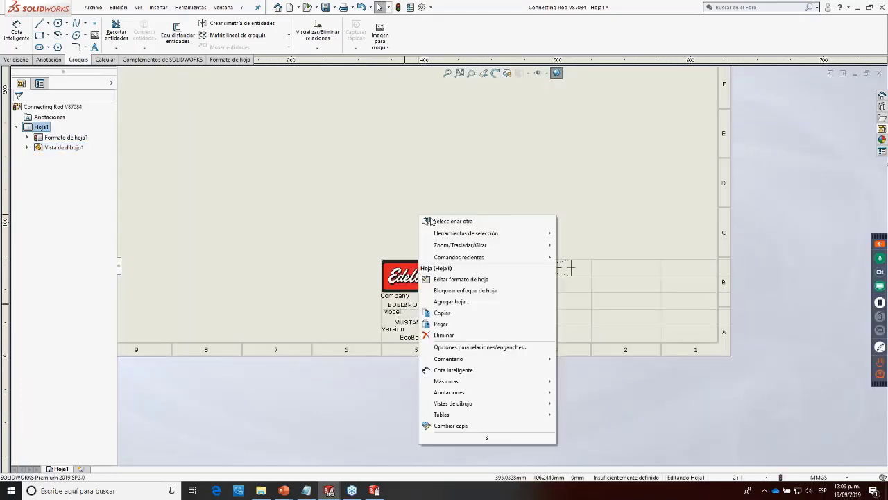
{"action": "left_click", "coordinate": [459, 279]}
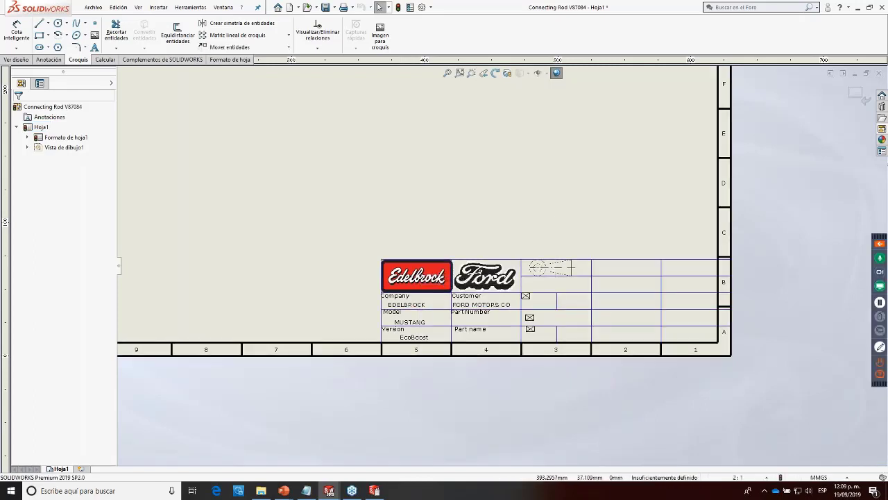
Step: Link the EDELBROCK note under Company to the Company property of the model in the drawing view
{"action": "double_click", "coordinate": [406, 305]}
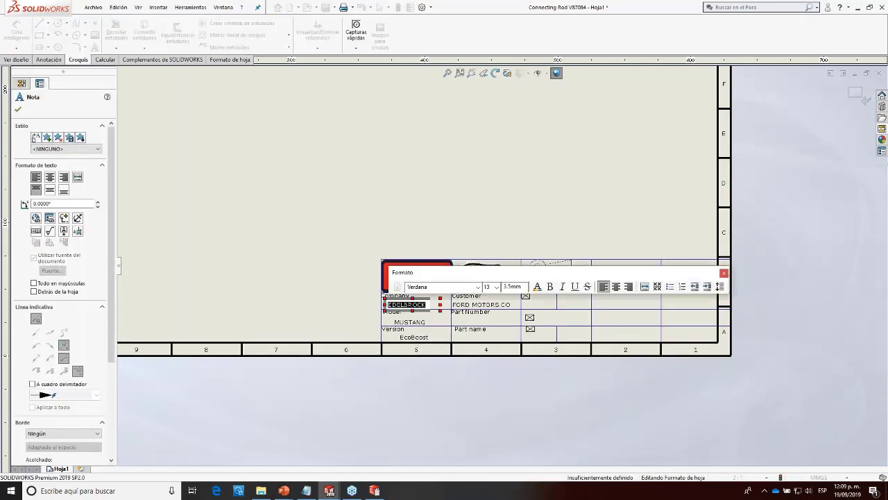
{"action": "left_click", "coordinate": [50, 219]}
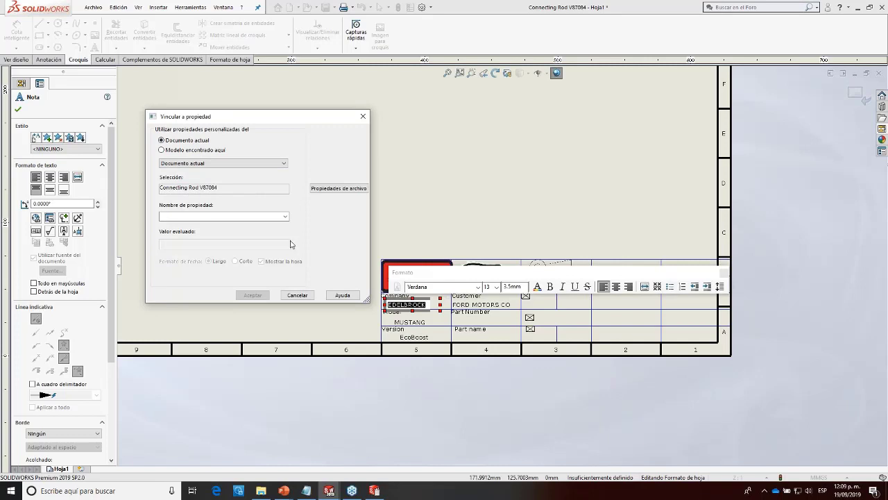
{"action": "left_click", "coordinate": [285, 217]}
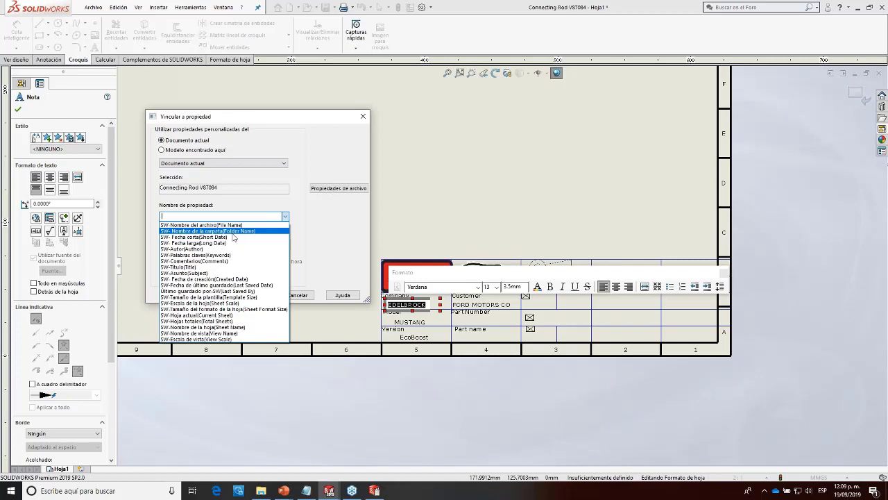
{"action": "left_click", "coordinate": [209, 151]}
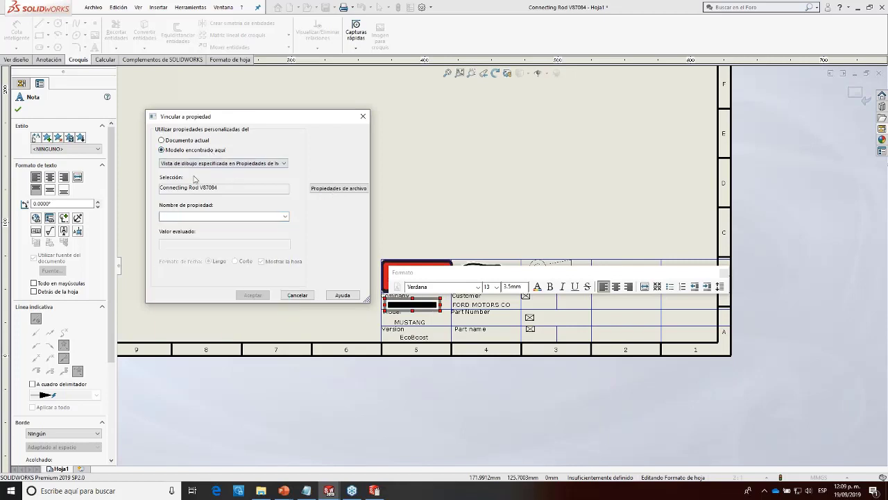
{"action": "left_click", "coordinate": [285, 216]}
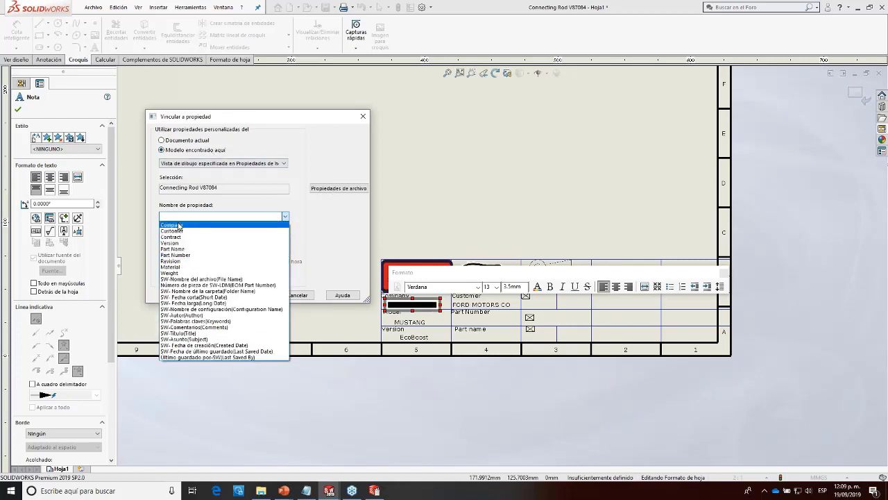
{"action": "left_click", "coordinate": [178, 226]}
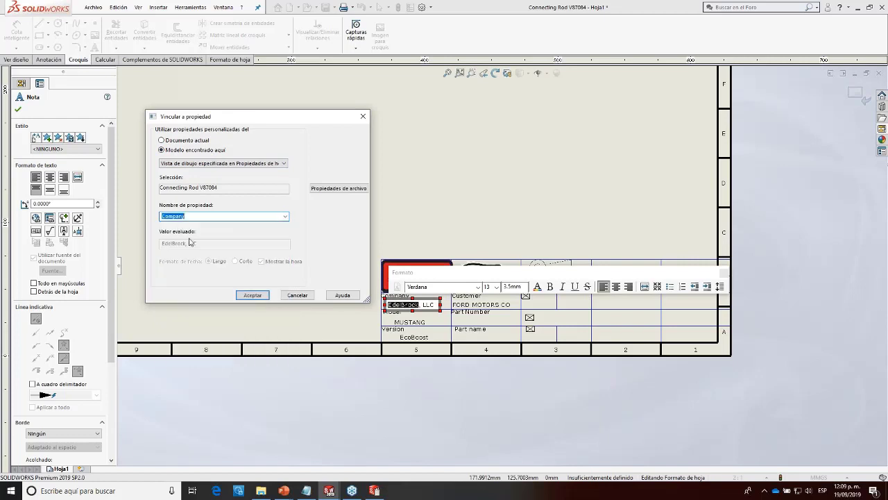
{"action": "left_click", "coordinate": [250, 296]}
{"action": "left_click", "coordinate": [346, 311]}
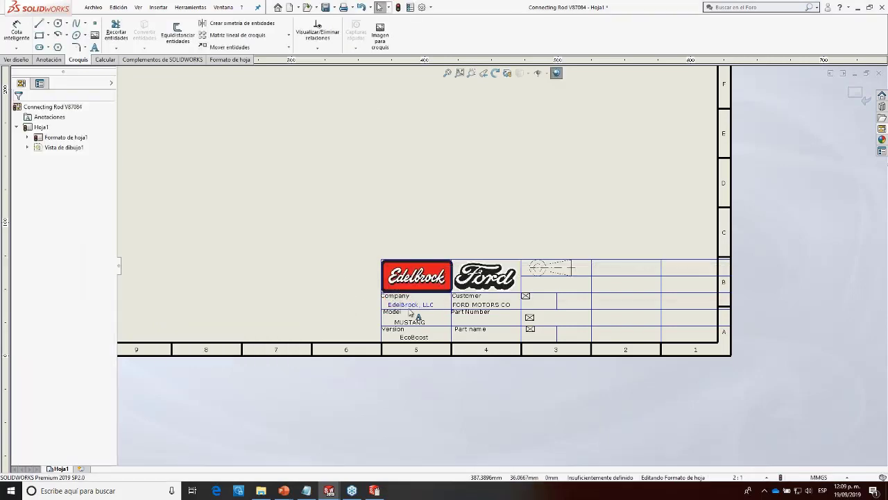
Step: Link the FORD MOTORS CO note under Customer to the model's Customer property
{"action": "scroll", "coordinate": [414, 308], "scroll_direction": "down", "scroll_amount": 3}
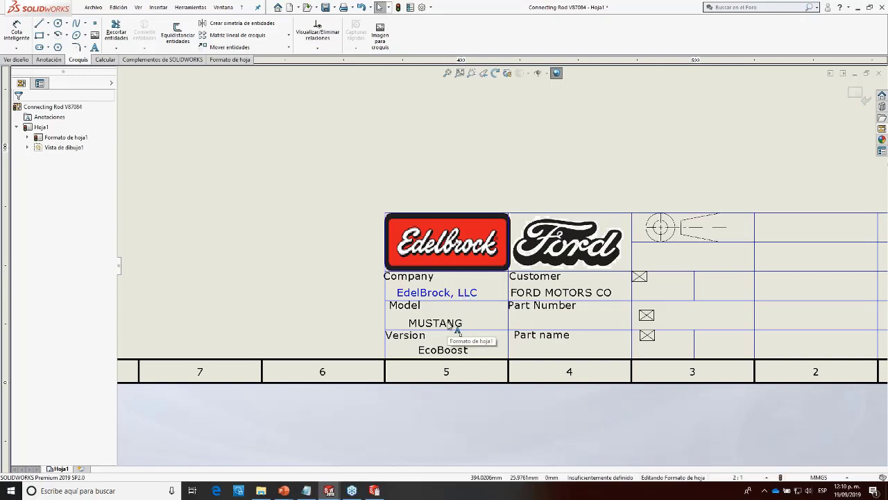
{"action": "double_click", "coordinate": [520, 292]}
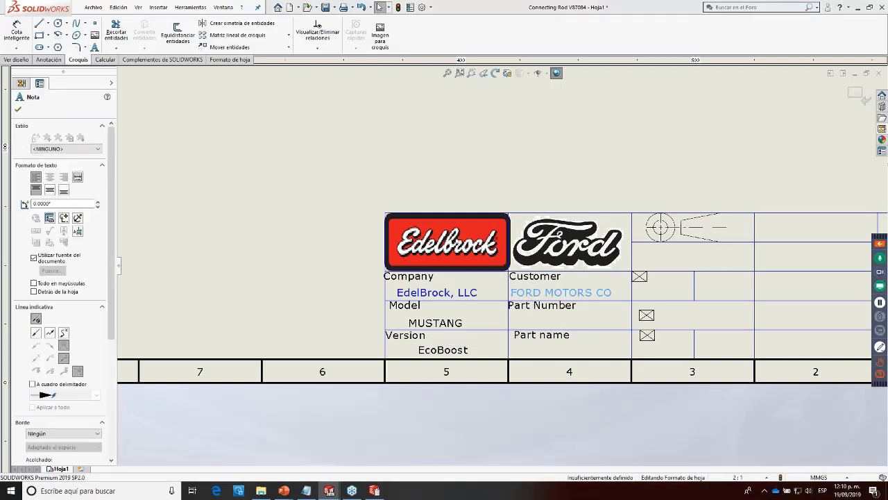
{"action": "left_click", "coordinate": [50, 219]}
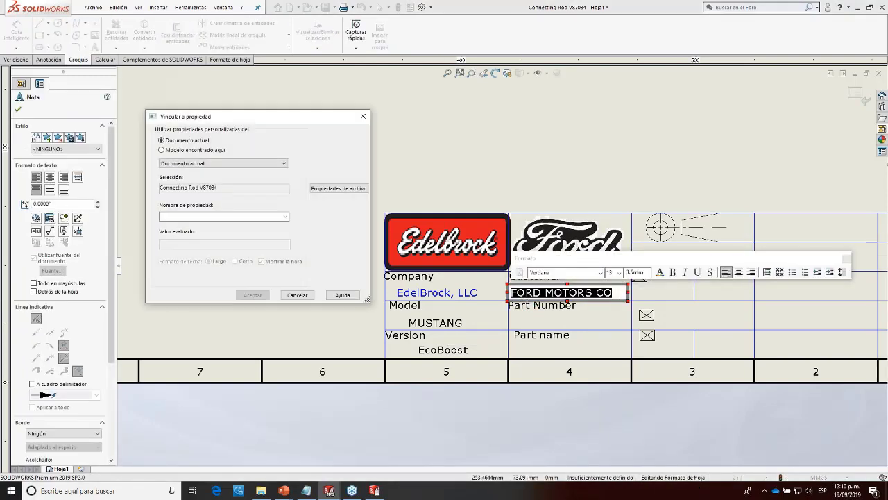
{"action": "left_click", "coordinate": [176, 153]}
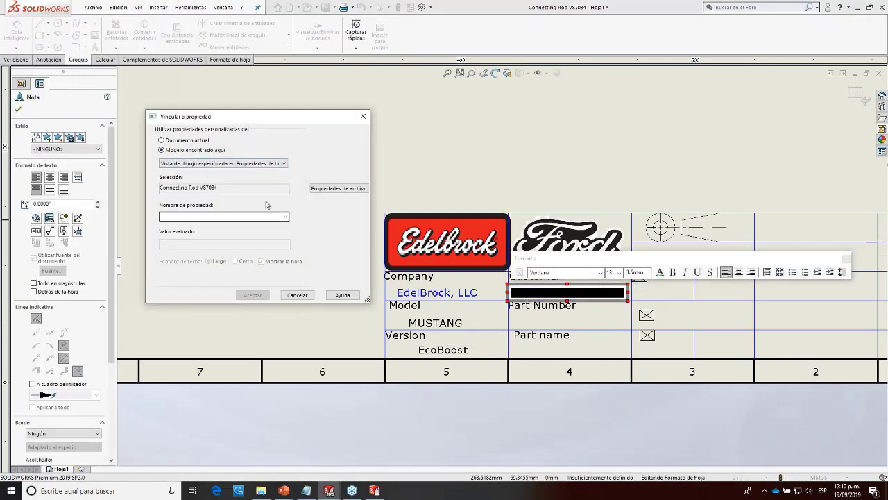
{"action": "left_click", "coordinate": [195, 142]}
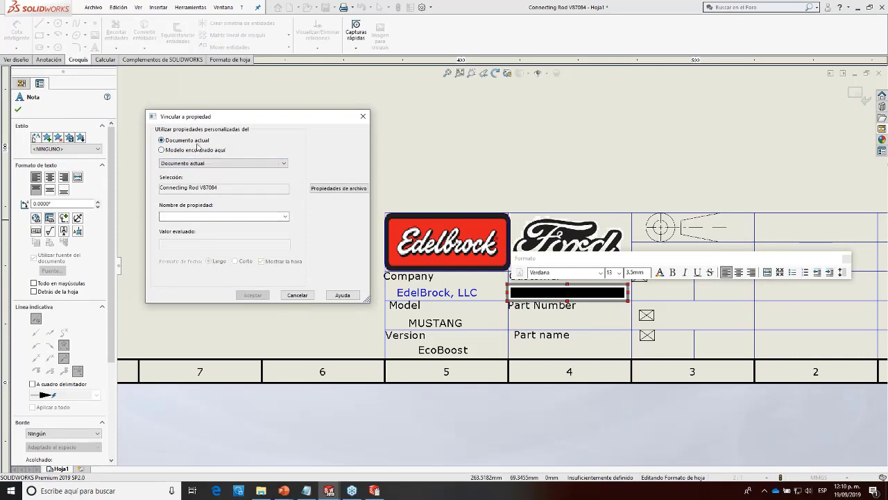
{"action": "left_click", "coordinate": [199, 150]}
{"action": "left_click", "coordinate": [284, 217]}
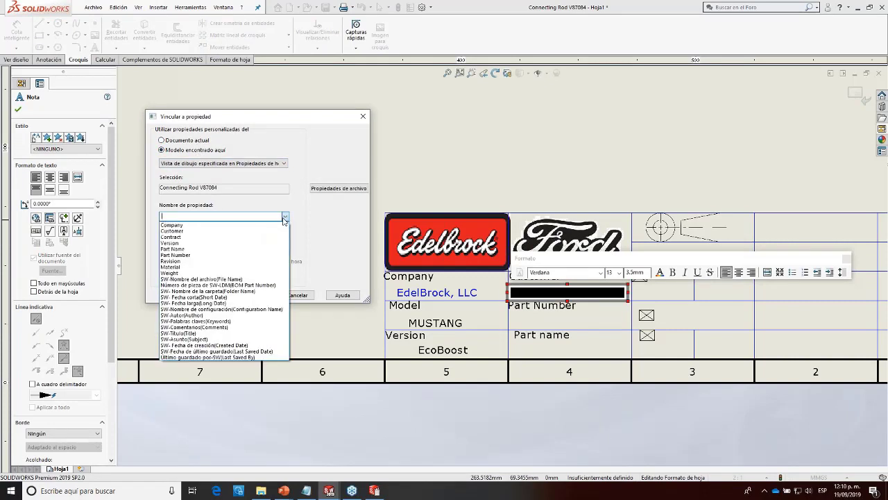
{"action": "left_click", "coordinate": [183, 231]}
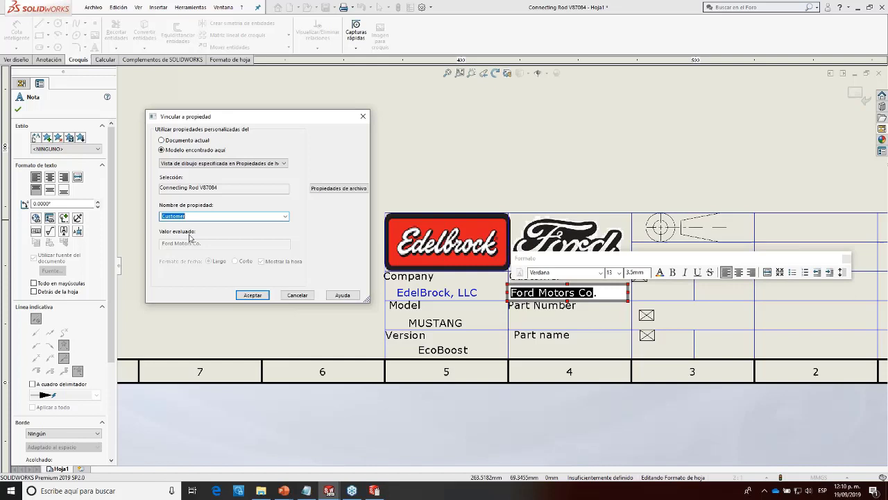
{"action": "left_click", "coordinate": [251, 296]}
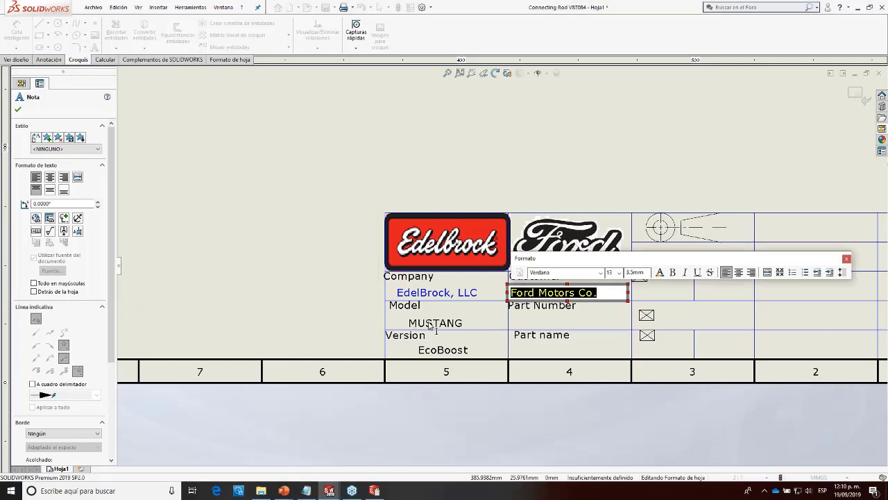
Step: Link the MUSTANG note under Model to the model's Contract property
{"action": "left_click", "coordinate": [429, 325]}
{"action": "left_click", "coordinate": [430, 323]}
{"action": "double_click", "coordinate": [430, 323]}
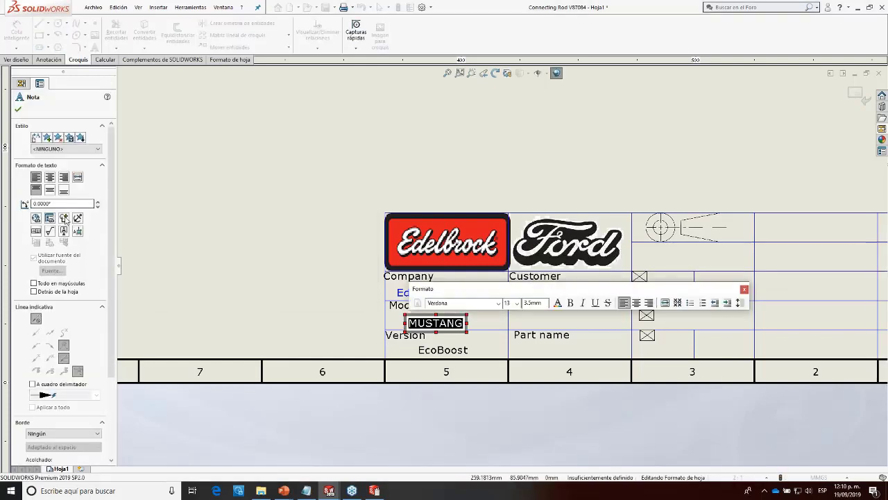
{"action": "left_click", "coordinate": [49, 217]}
{"action": "left_click", "coordinate": [179, 150]}
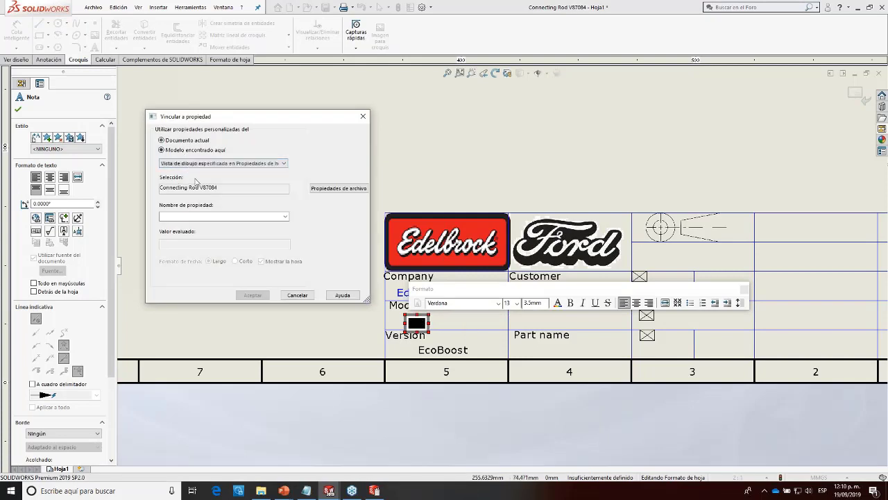
{"action": "left_click", "coordinate": [285, 217]}
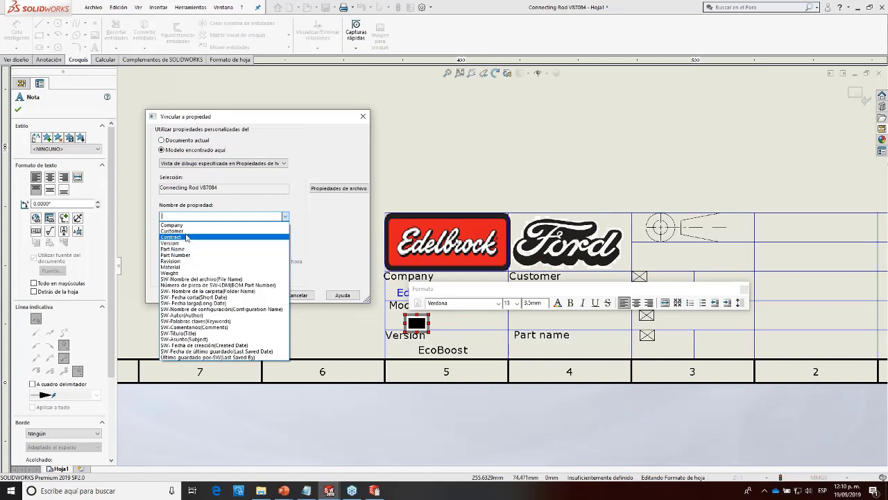
{"action": "left_click", "coordinate": [185, 237]}
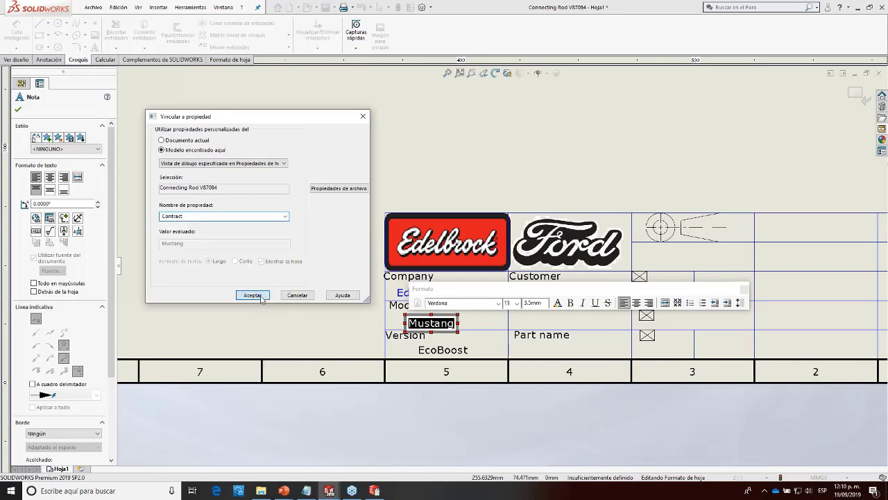
{"action": "left_click", "coordinate": [252, 295]}
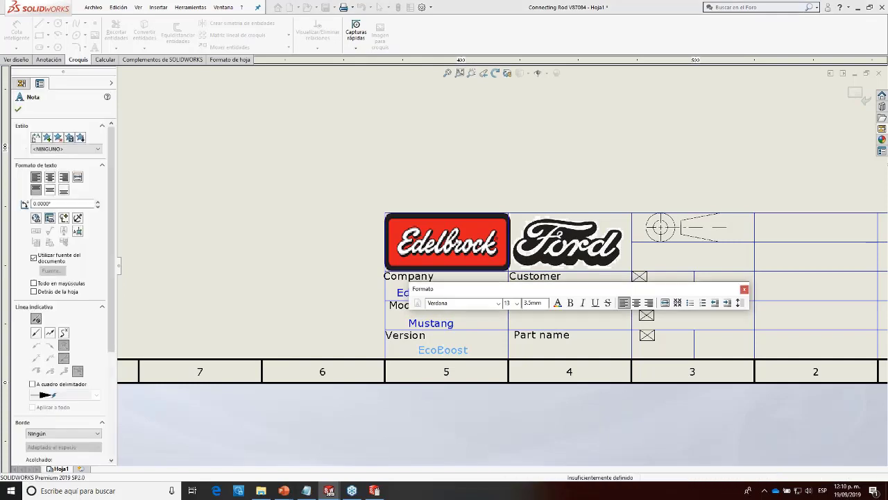
Step: Add a link to the model's Version property to the EcoBoost note in the title block
{"action": "left_click", "coordinate": [50, 218]}
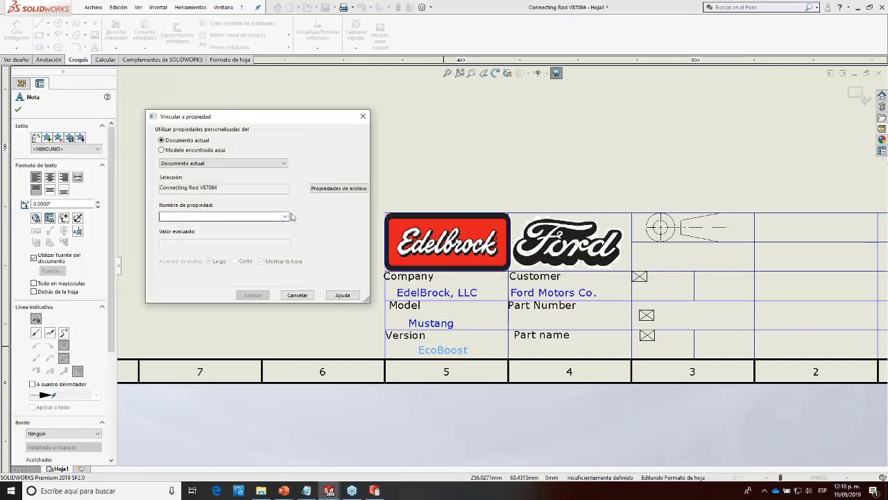
{"action": "left_click", "coordinate": [285, 216]}
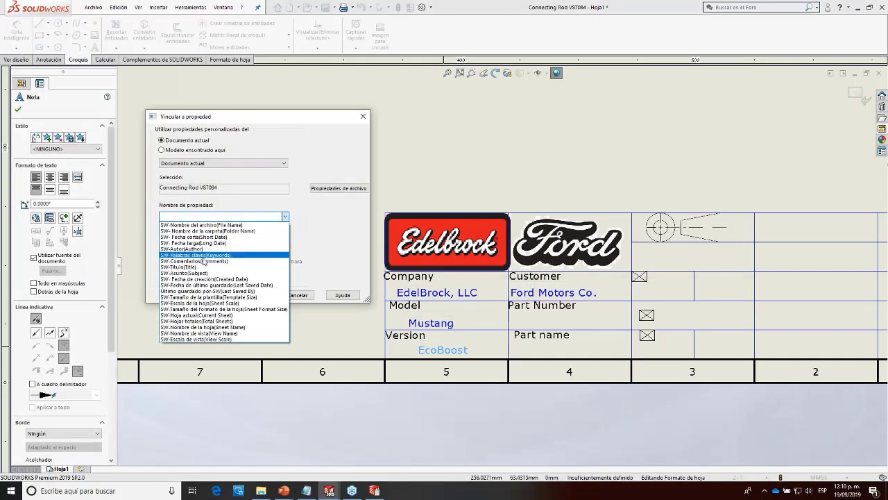
{"action": "left_click", "coordinate": [194, 154]}
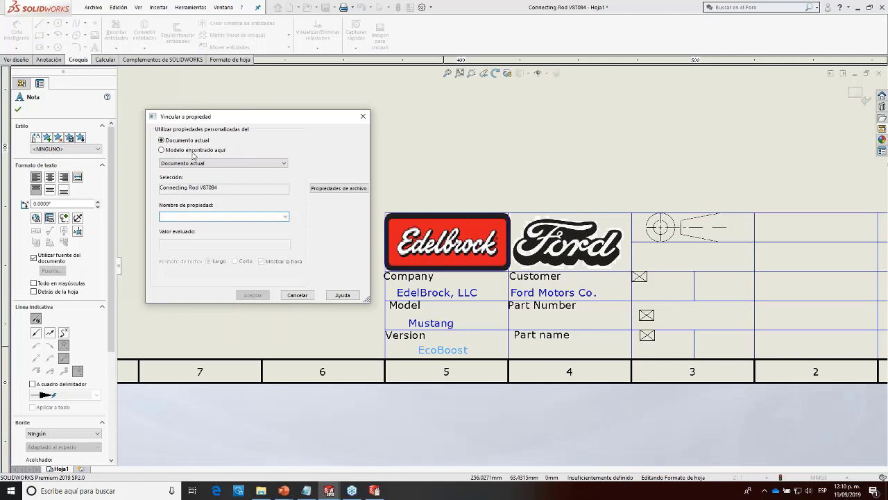
{"action": "left_click", "coordinate": [193, 152]}
{"action": "left_click", "coordinate": [285, 216]}
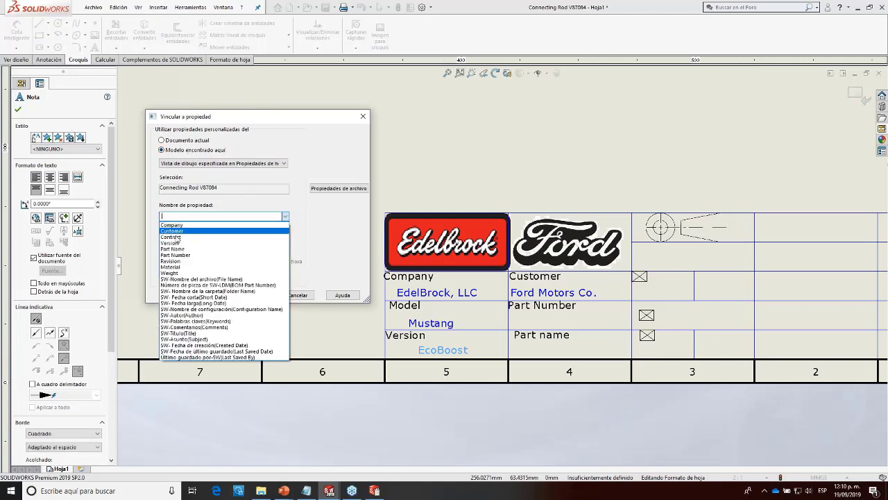
{"action": "left_click", "coordinate": [173, 243]}
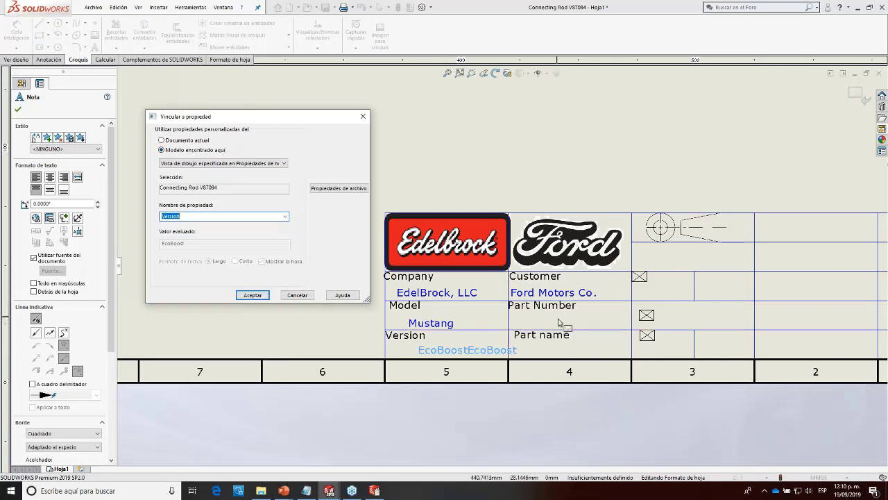
{"action": "left_click", "coordinate": [252, 294]}
Step: Move the Version value note slightly left so it fits inside its title block cell
{"action": "scroll", "coordinate": [788, 323], "scroll_direction": "up", "scroll_amount": 3}
{"action": "scroll", "coordinate": [765, 322], "scroll_direction": "down", "scroll_amount": 2}
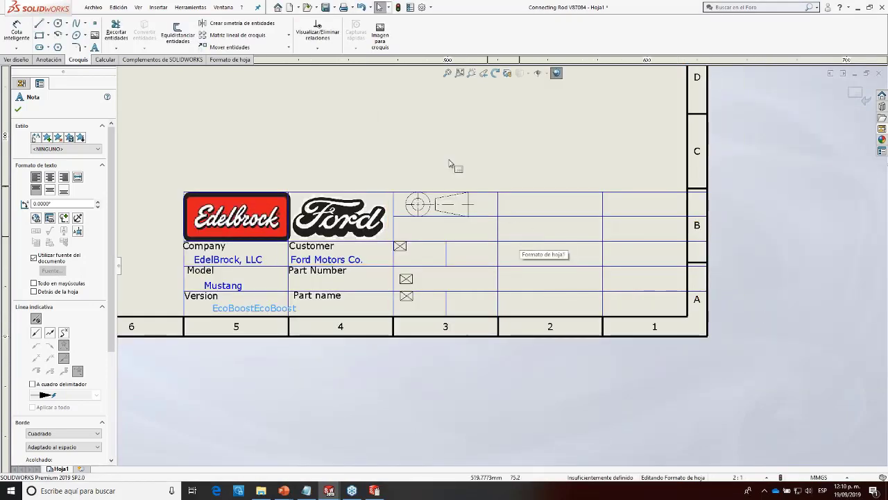
{"action": "left_click_drag", "start_coordinate": [266, 312], "coordinate": [248, 313]}
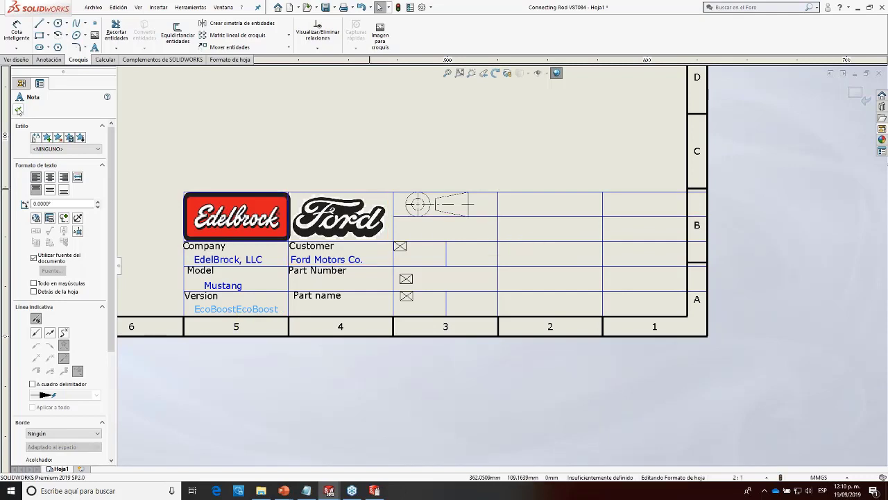
{"action": "left_click", "coordinate": [18, 110]}
{"action": "left_click", "coordinate": [328, 136]}
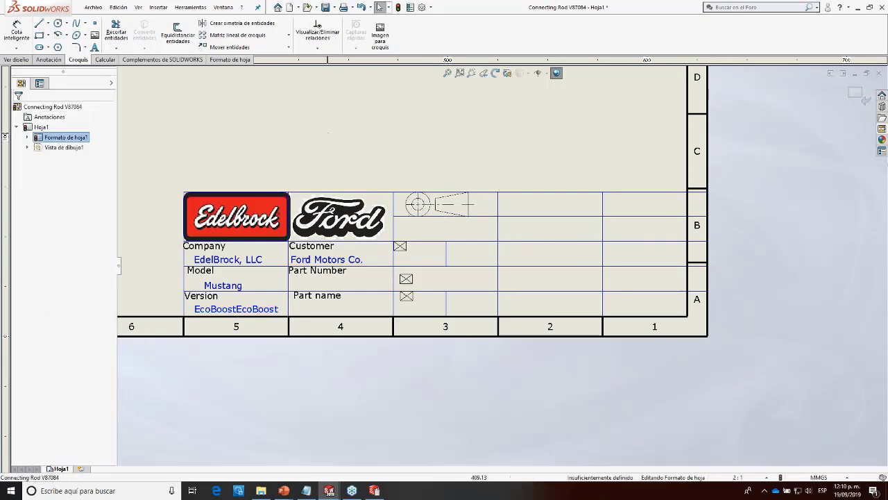
Step: Finish editing the sheet format and return to the drawing sheet with the connecting rod view
{"action": "scroll", "coordinate": [361, 278], "scroll_direction": "up", "scroll_amount": 9}
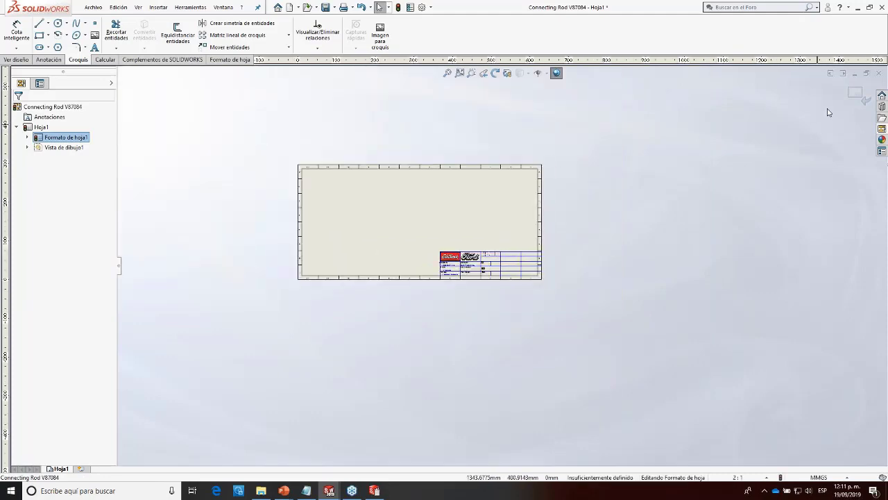
{"action": "left_click", "coordinate": [859, 95]}
{"action": "scroll", "coordinate": [493, 243], "scroll_direction": "down", "scroll_amount": 7}
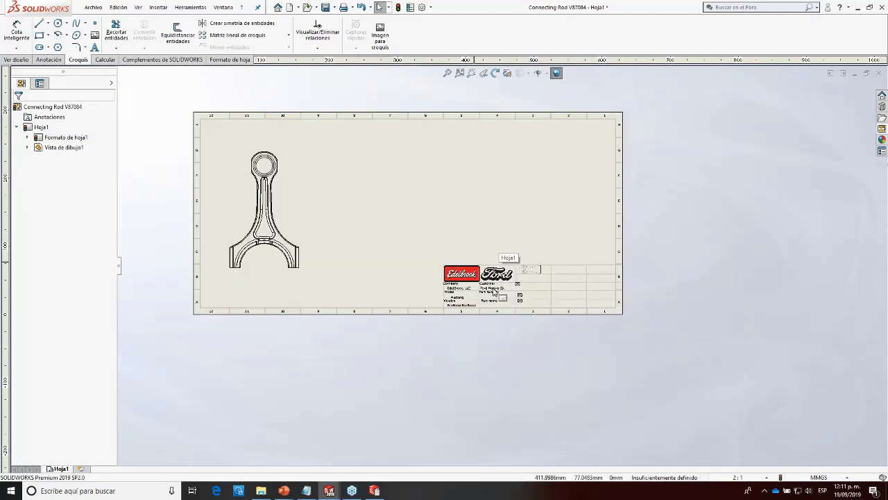
Step: Try to edit the company and model text in the title block directly on the sheet
{"action": "scroll", "coordinate": [237, 234], "scroll_direction": "up", "scroll_amount": 3}
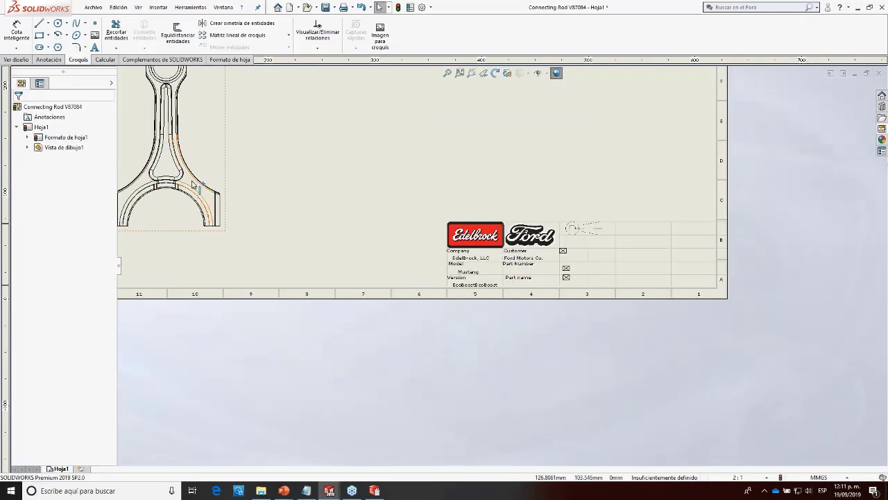
{"action": "scroll", "coordinate": [196, 182], "scroll_direction": "up", "scroll_amount": 2}
{"action": "scroll", "coordinate": [195, 181], "scroll_direction": "up", "scroll_amount": 2}
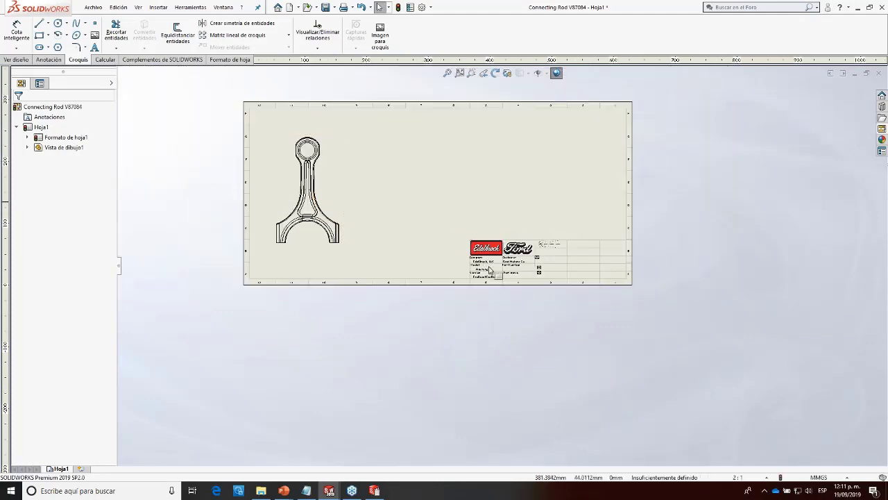
{"action": "scroll", "coordinate": [490, 271], "scroll_direction": "down", "scroll_amount": 7}
{"action": "double_click", "coordinate": [418, 222]}
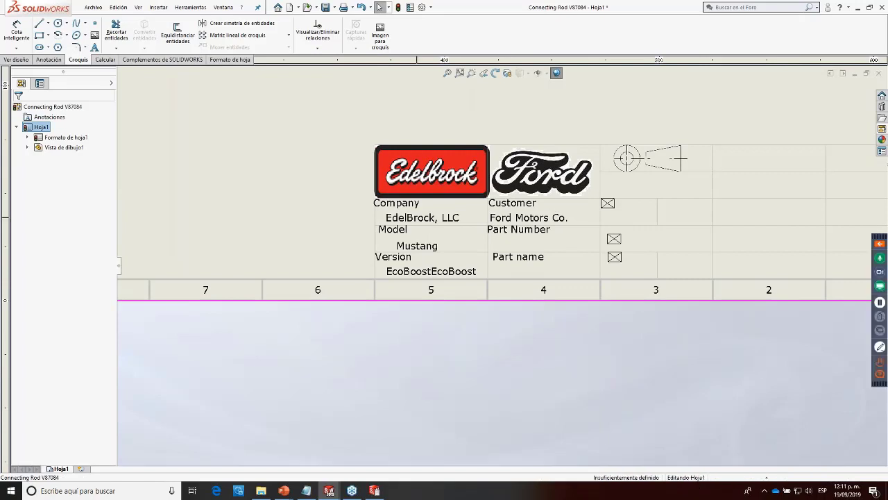
{"action": "double_click", "coordinate": [425, 223]}
{"action": "scroll", "coordinate": [426, 223], "scroll_direction": "up", "scroll_amount": 6}
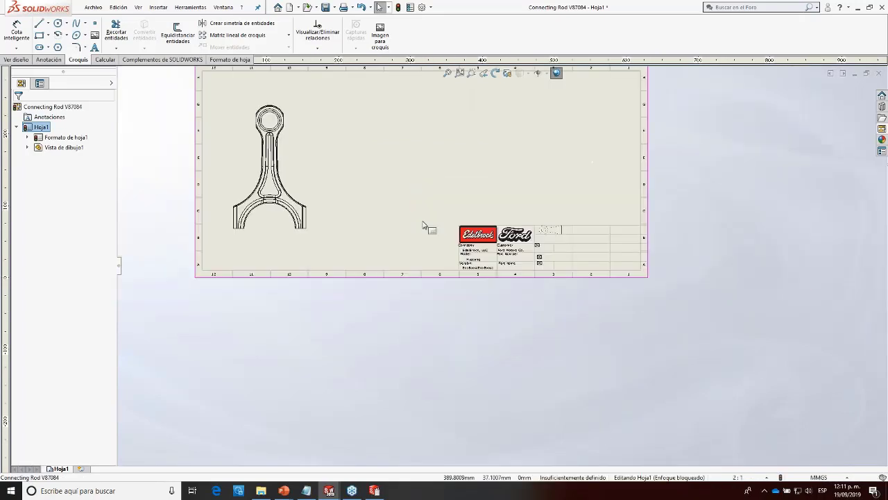
{"action": "double_click", "coordinate": [470, 254]}
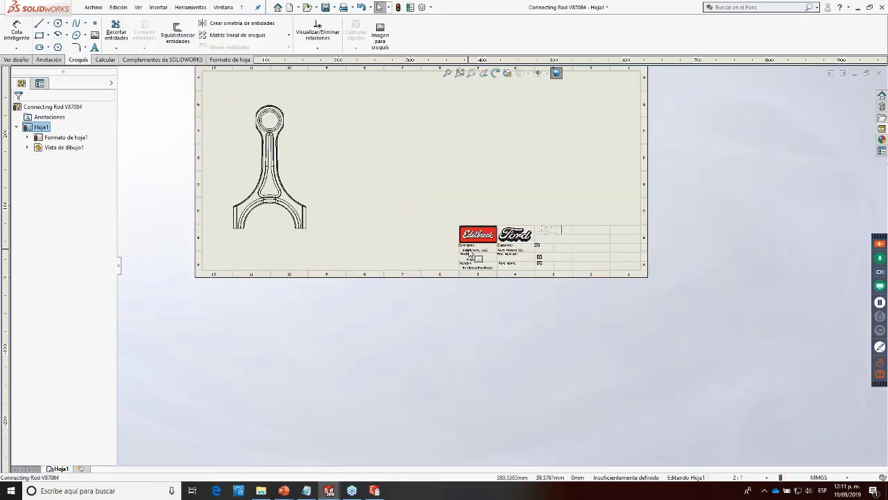
{"action": "scroll", "coordinate": [515, 218], "scroll_direction": "up", "scroll_amount": 2}
{"action": "scroll", "coordinate": [478, 229], "scroll_direction": "down", "scroll_amount": 4}
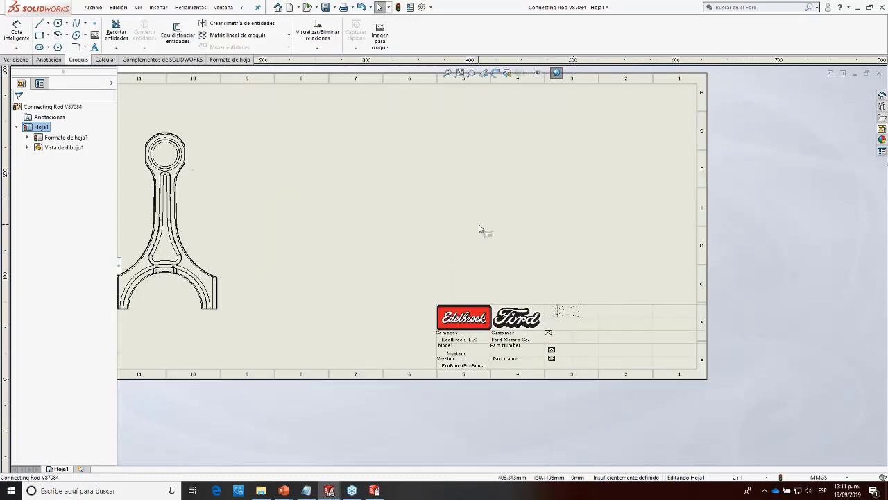
Step: Switch to editing the sheet format and define a title block table area enclosing the whole title block
{"action": "right_click", "coordinate": [444, 258]}
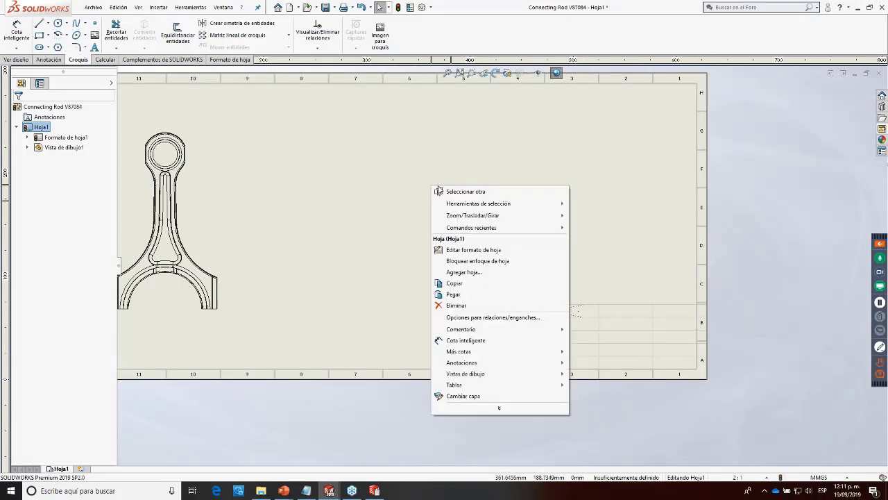
{"action": "left_click", "coordinate": [469, 251]}
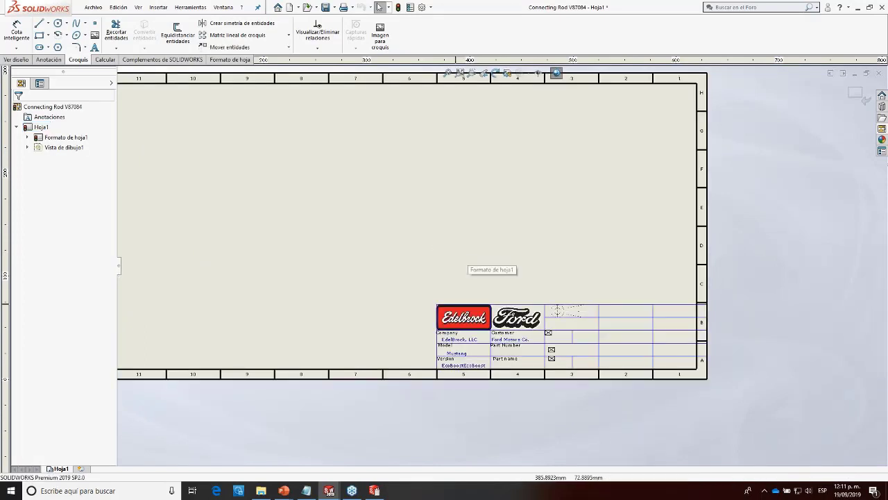
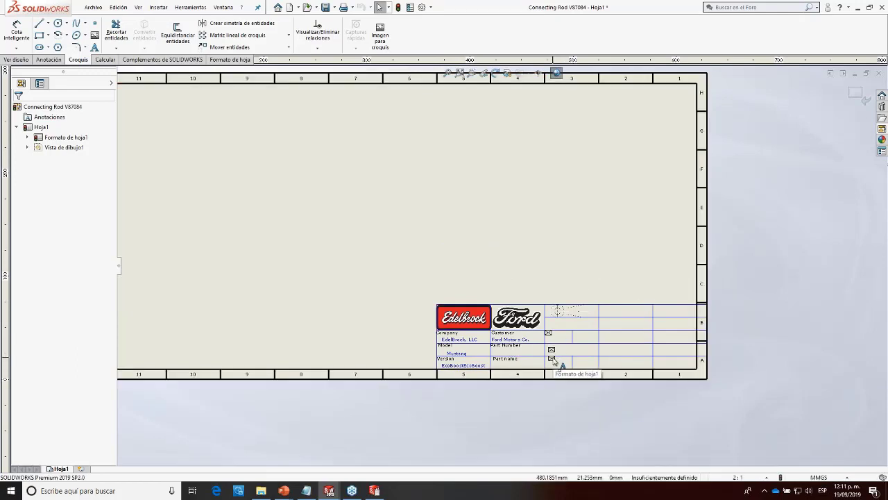
{"action": "right_click", "coordinate": [421, 277]}
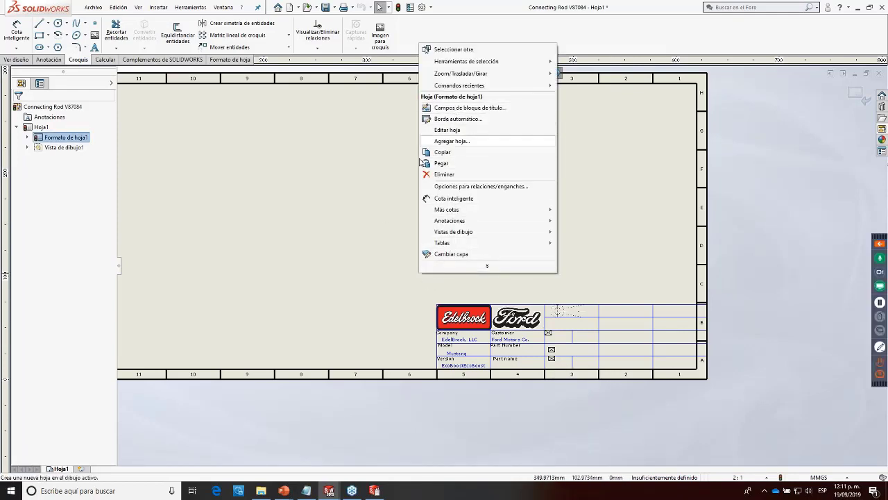
{"action": "left_click", "coordinate": [446, 112]}
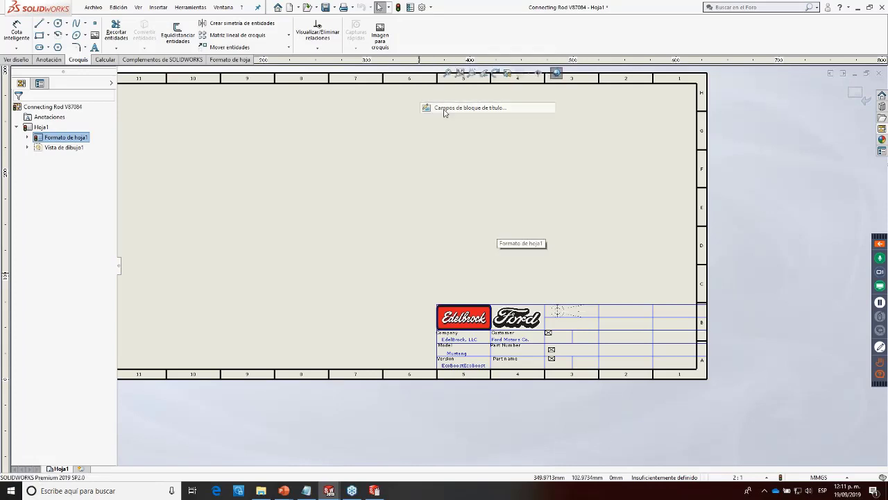
{"action": "left_click_drag", "start_coordinate": [167, 198], "coordinate": [433, 218]}
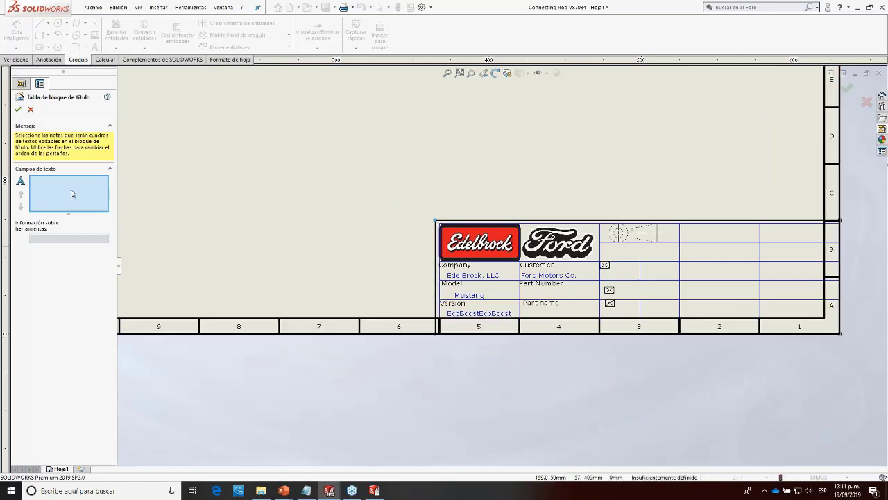
Step: Add the company, customer, model and version value notes as editable title block text fields, leaving out the Model label
{"action": "left_click", "coordinate": [468, 279]}
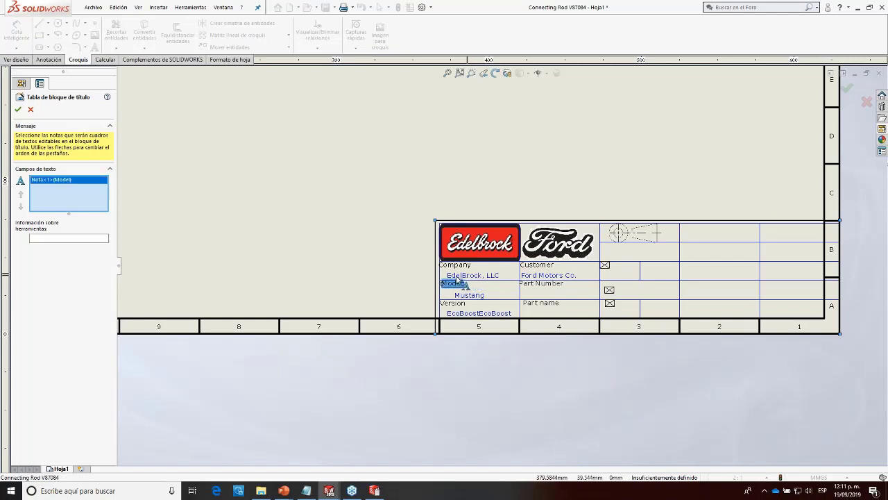
{"action": "left_click", "coordinate": [455, 284]}
{"action": "left_click", "coordinate": [463, 277]}
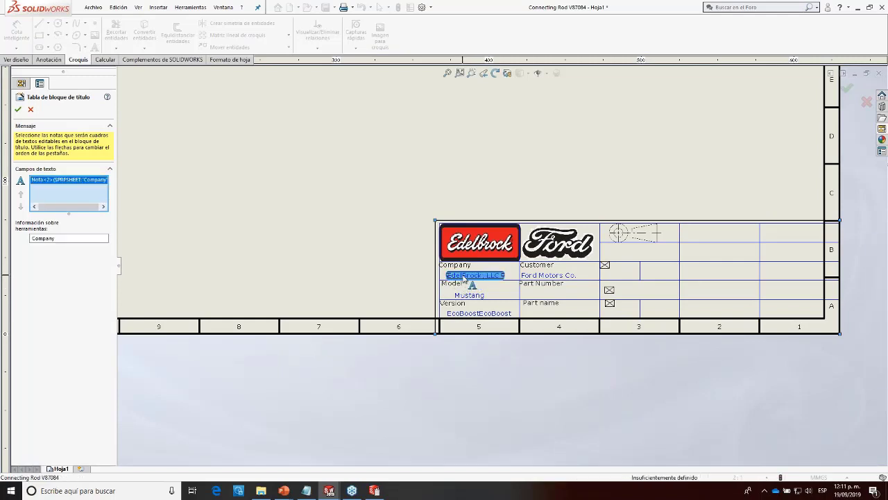
{"action": "left_click", "coordinate": [549, 276]}
{"action": "left_click", "coordinate": [483, 297]}
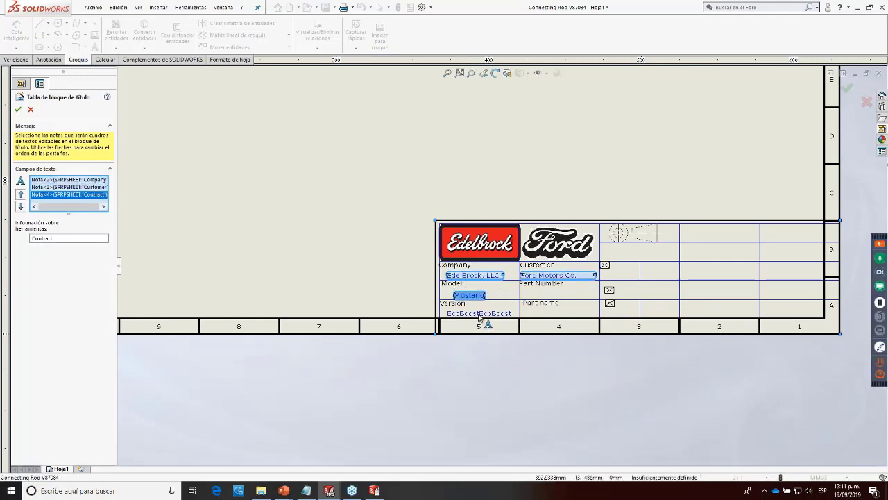
{"action": "left_click", "coordinate": [480, 314]}
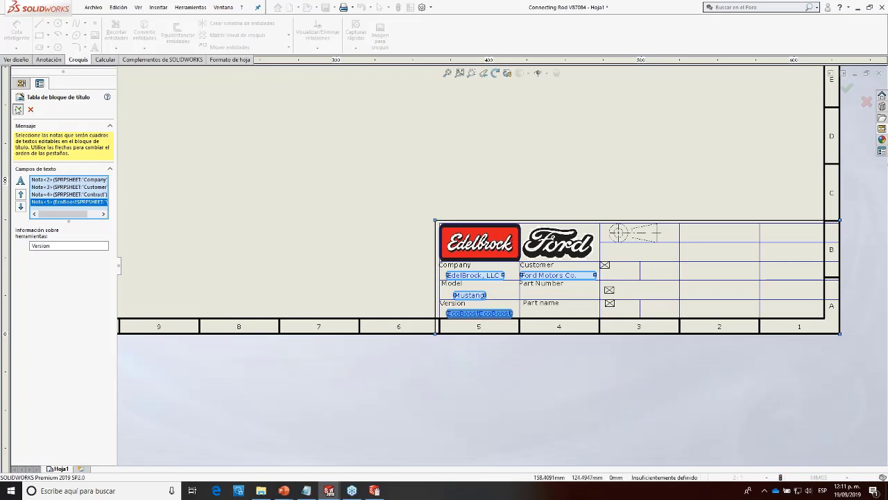
{"action": "left_click", "coordinate": [18, 109]}
Step: Return to editing the sheet and add a second line "Massachusets" to the company field in the title block data
{"action": "right_click", "coordinate": [297, 197]}
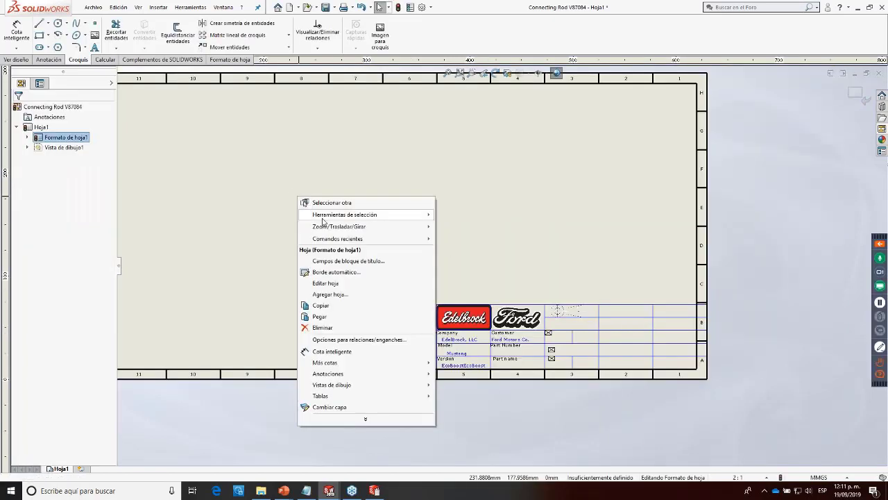
{"action": "left_click", "coordinate": [324, 283]}
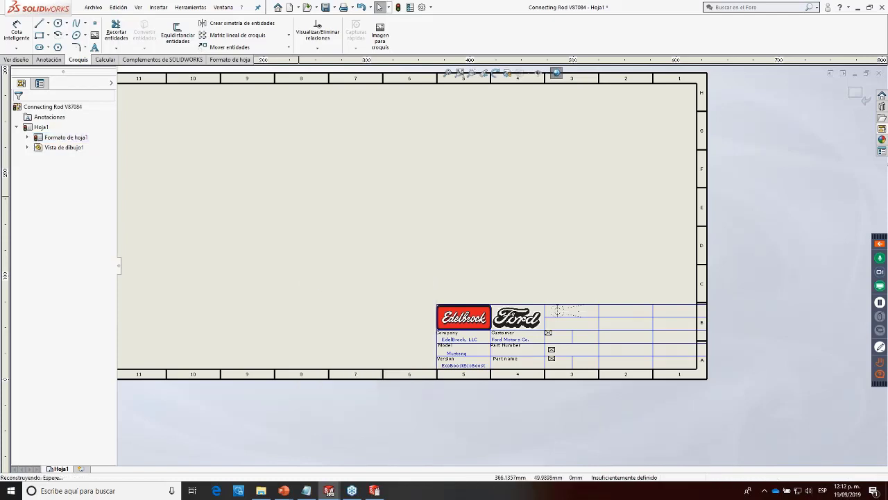
{"action": "double_click", "coordinate": [458, 337]}
{"action": "scroll", "coordinate": [469, 359], "scroll_direction": "down", "scroll_amount": 5}
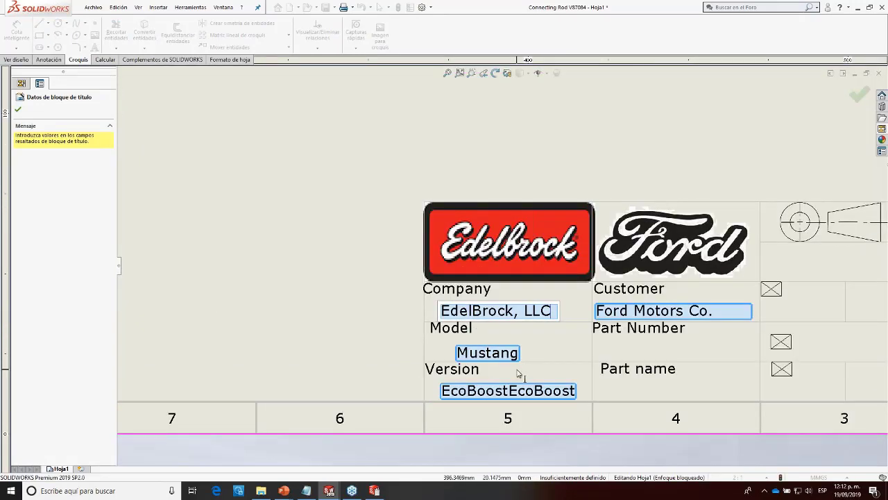
{"action": "key", "text": "Return"}
{"action": "type", "text": "Ma"}
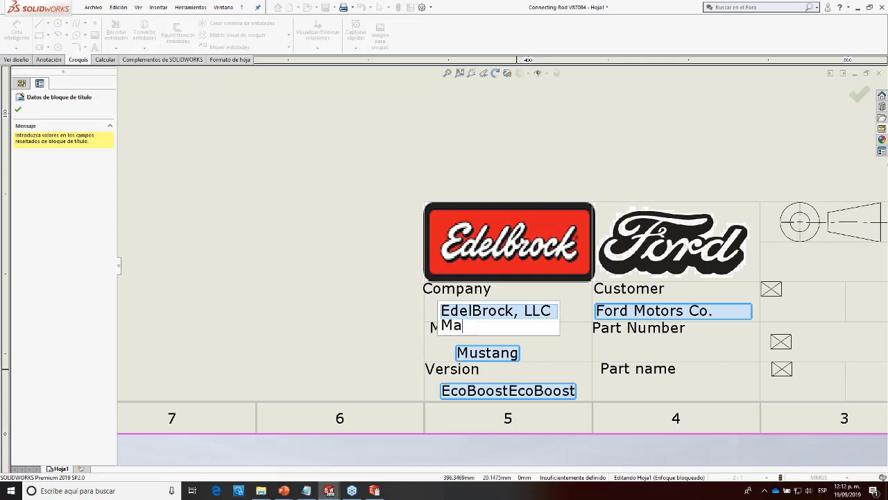
{"action": "type", "text": "ssachusets"}
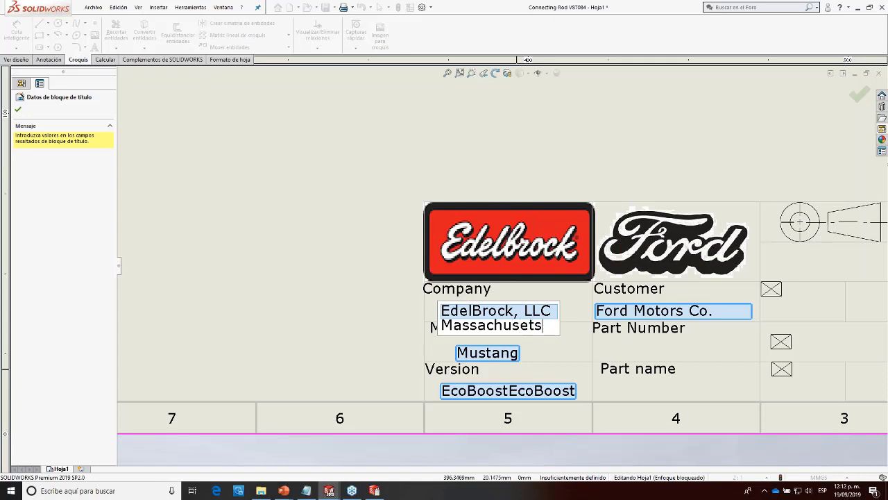
{"action": "left_click", "coordinate": [285, 316]}
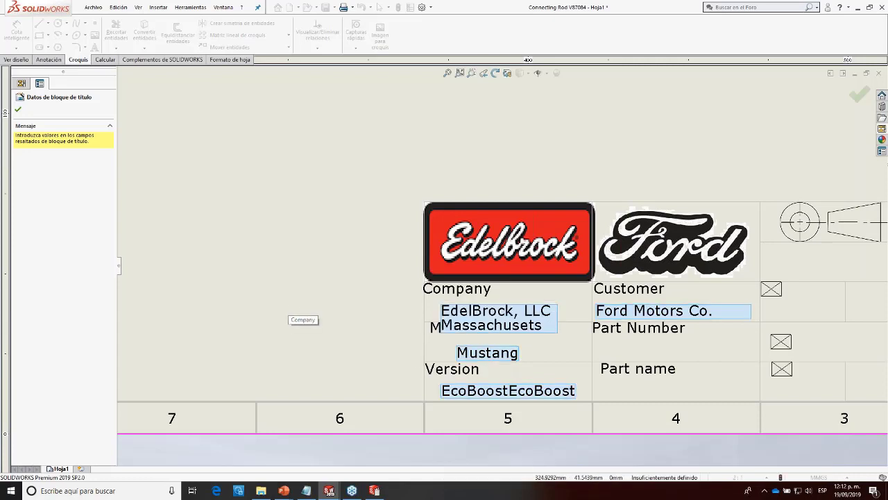
{"action": "scroll", "coordinate": [330, 267], "scroll_direction": "up", "scroll_amount": 5}
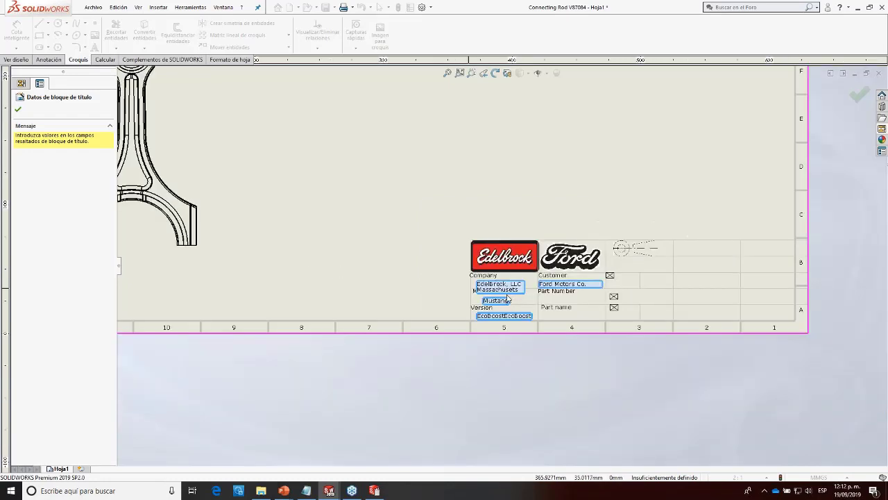
{"action": "scroll", "coordinate": [523, 296], "scroll_direction": "down", "scroll_amount": 1}
{"action": "left_click", "coordinate": [18, 111]}
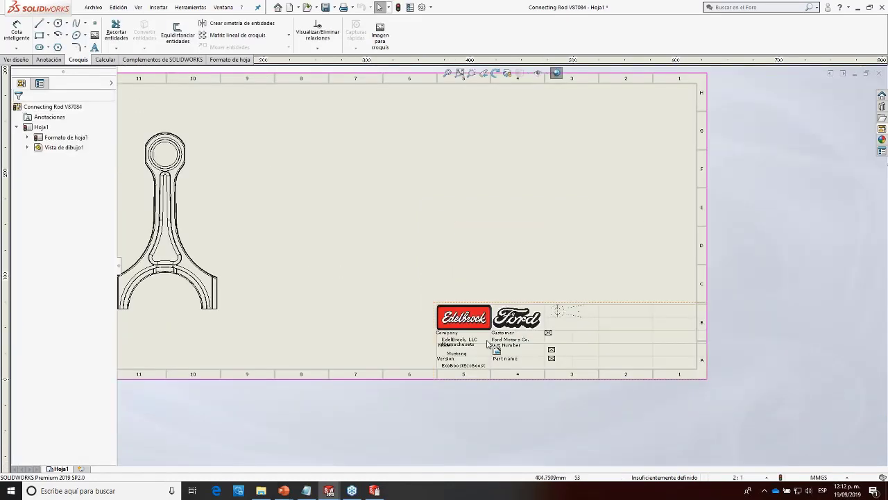
{"action": "scroll", "coordinate": [476, 345], "scroll_direction": "down", "scroll_amount": 3}
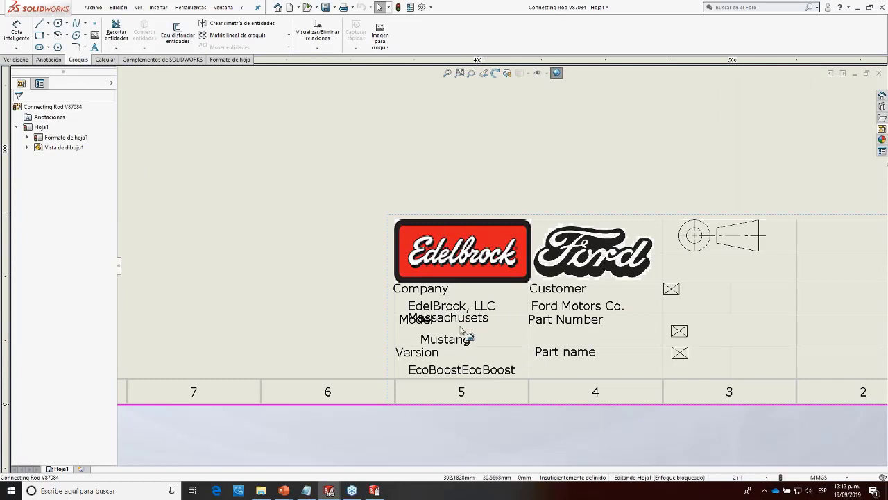
{"action": "scroll", "coordinate": [500, 279], "scroll_direction": "up", "scroll_amount": 3}
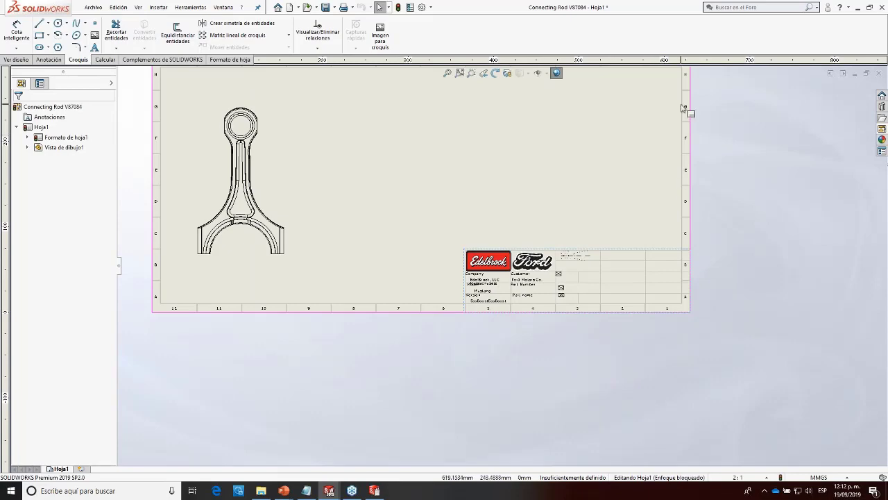
{"action": "scroll", "coordinate": [489, 297], "scroll_direction": "up", "scroll_amount": 2}
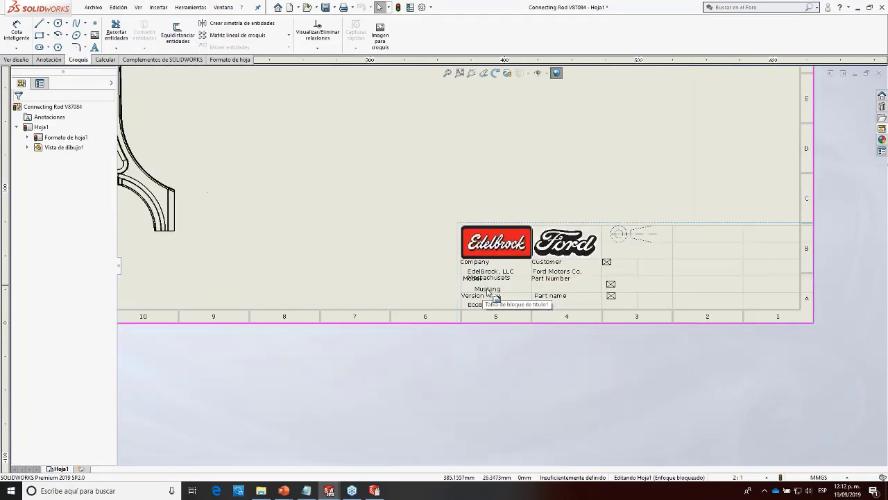
{"action": "scroll", "coordinate": [486, 295], "scroll_direction": "down", "scroll_amount": 3}
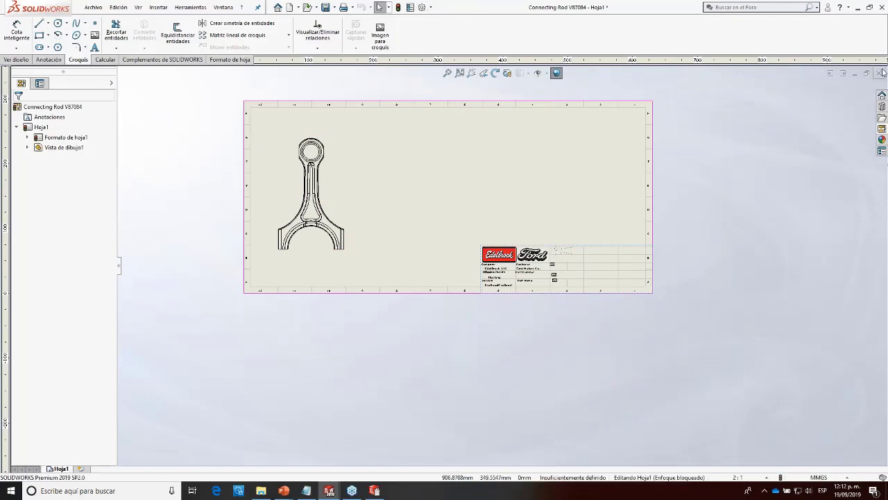
{"action": "scroll", "coordinate": [496, 274], "scroll_direction": "up", "scroll_amount": 5}
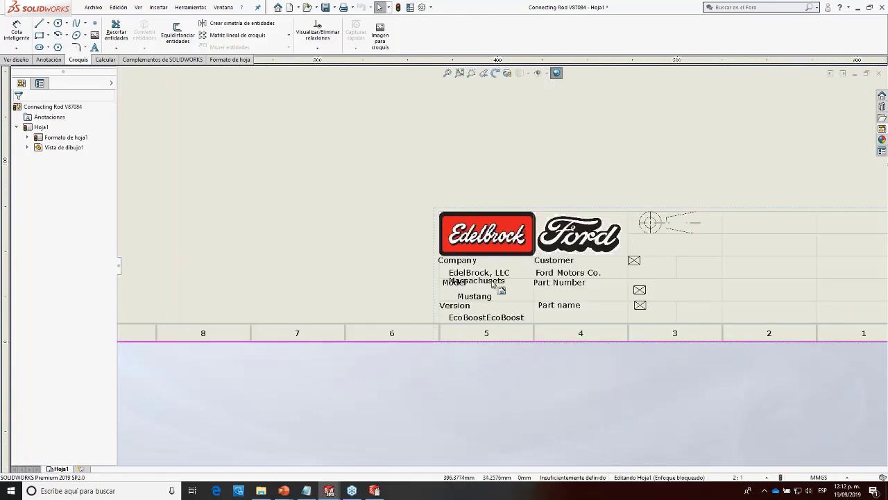
{"action": "scroll", "coordinate": [494, 279], "scroll_direction": "up", "scroll_amount": 7}
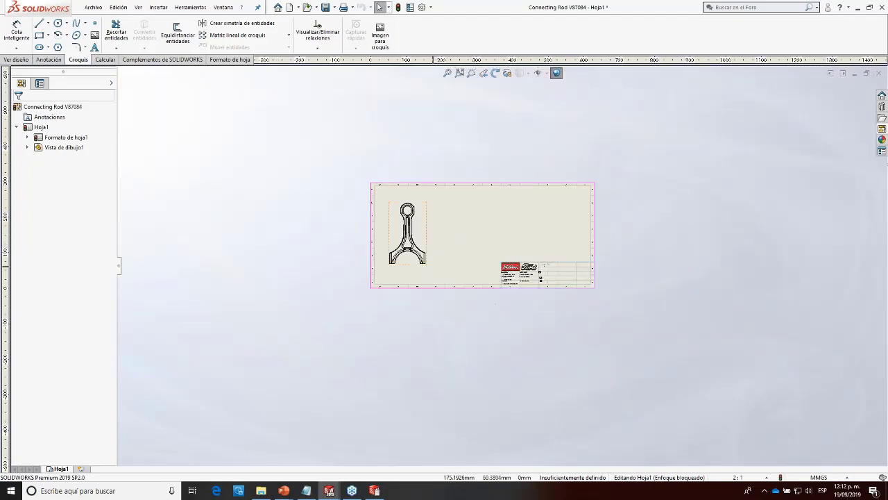
Step: Delete the connecting rod drawing view from the sheet
{"action": "left_click", "coordinate": [421, 270]}
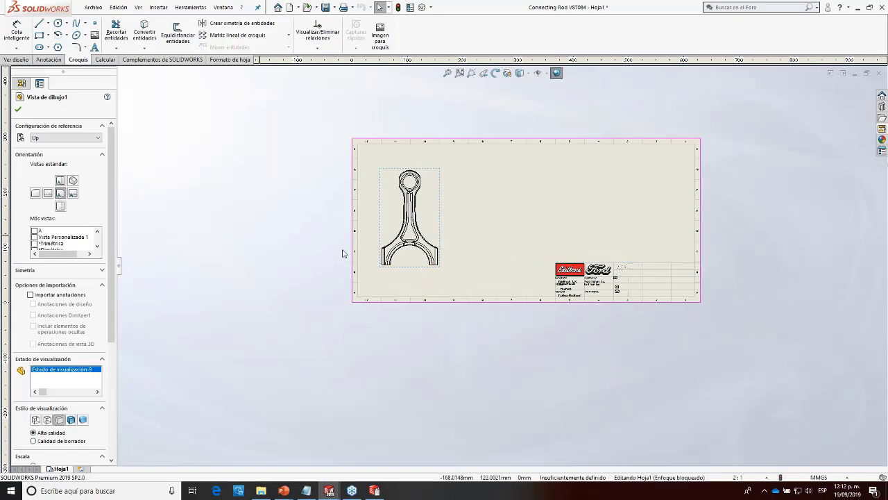
{"action": "key", "text": "Delete"}
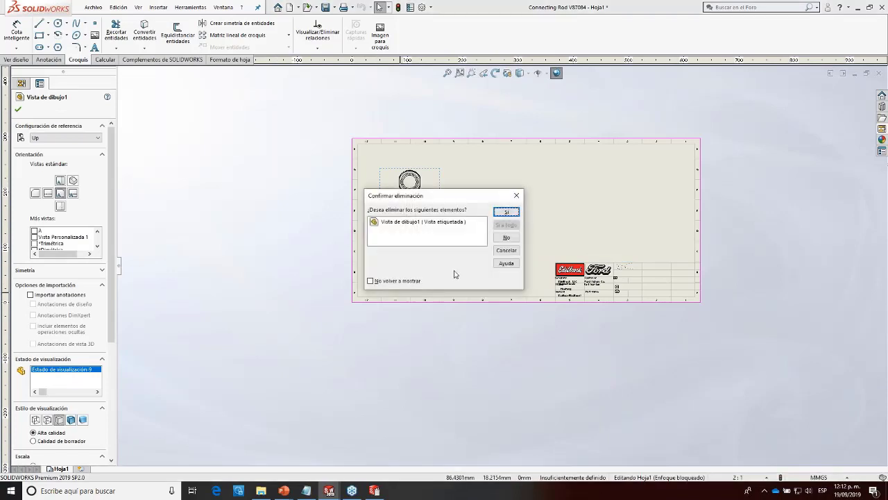
{"action": "left_click", "coordinate": [506, 213]}
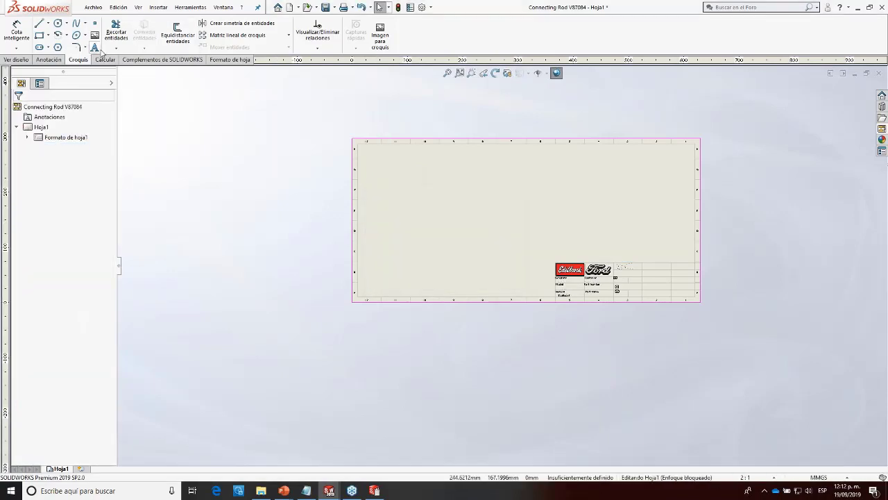
{"action": "left_click", "coordinate": [9, 61]}
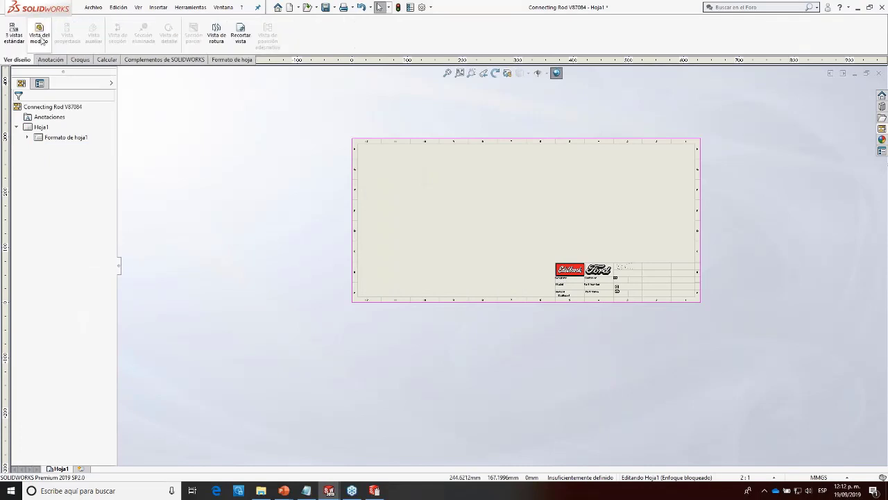
{"action": "left_click", "coordinate": [43, 41]}
{"action": "left_click", "coordinate": [20, 39]}
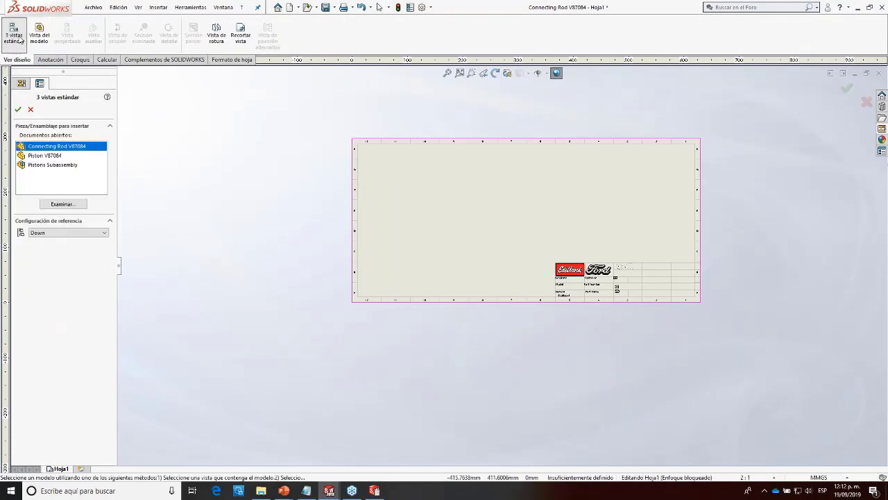
{"action": "left_click", "coordinate": [412, 217]}
{"action": "left_click", "coordinate": [495, 249]}
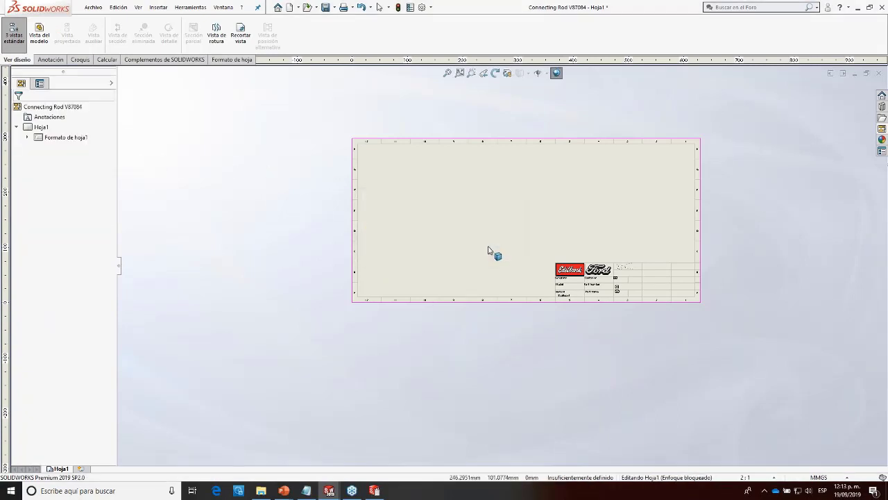
{"action": "left_click", "coordinate": [428, 223]}
{"action": "left_click", "coordinate": [499, 249]}
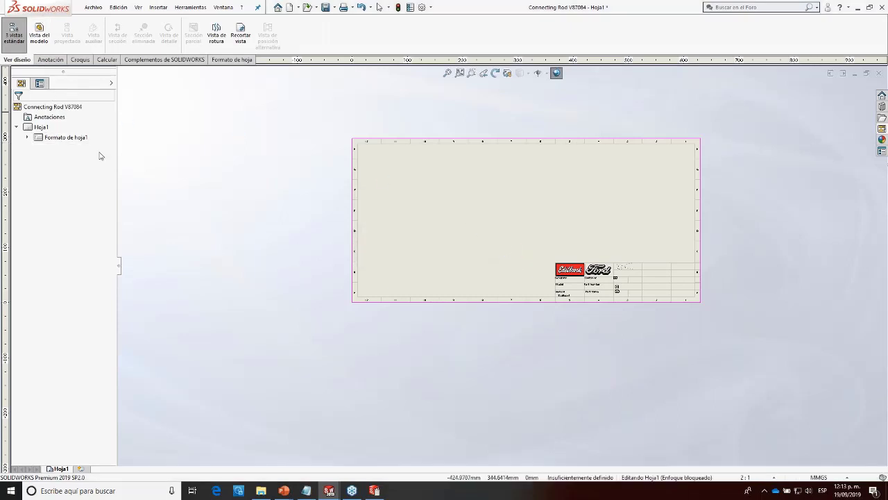
{"action": "key", "text": "Escape"}
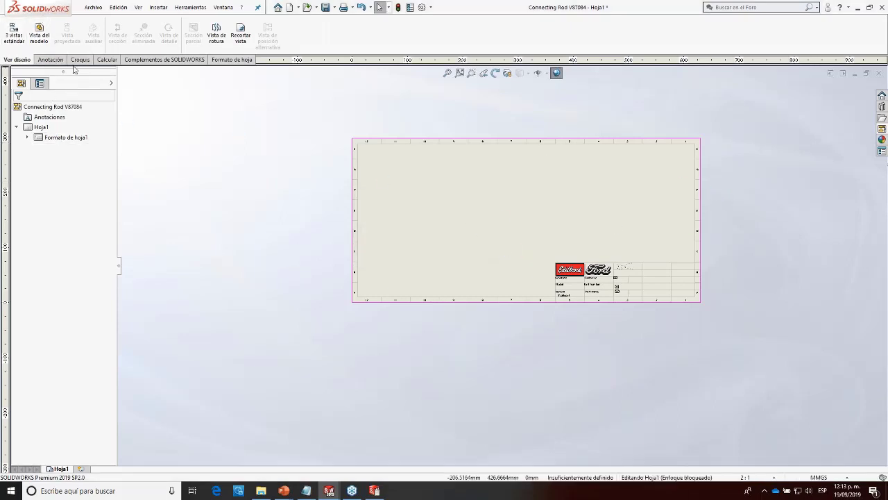
Step: Insert the three standard views of Connecting Rod V87084 using the Up configuration, and shift the front view upward on the sheet
{"action": "left_click", "coordinate": [15, 33]}
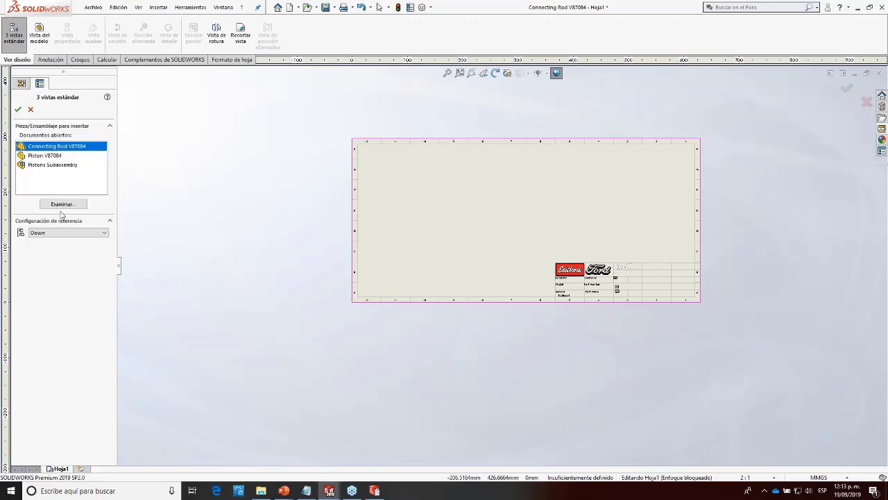
{"action": "left_click", "coordinate": [70, 233]}
{"action": "left_click", "coordinate": [49, 260]}
{"action": "left_click", "coordinate": [18, 110]}
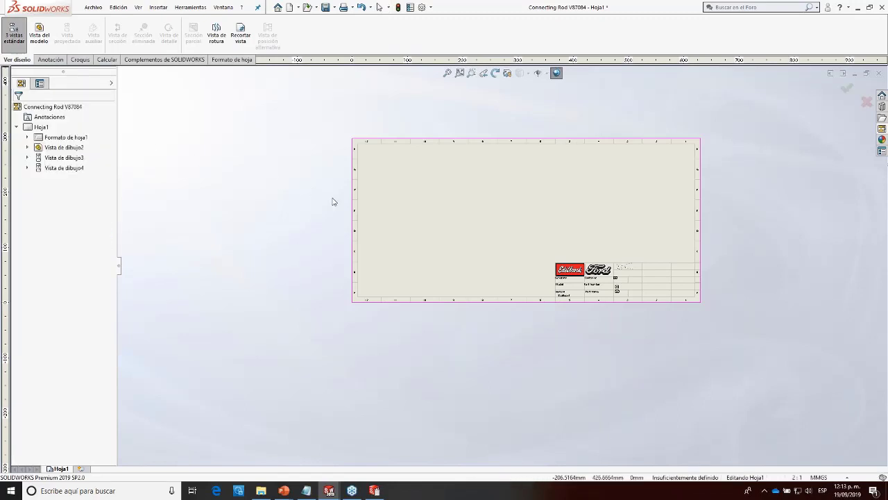
{"action": "scroll", "coordinate": [430, 208], "scroll_direction": "down", "scroll_amount": 3}
{"action": "left_click_drag", "start_coordinate": [490, 327], "coordinate": [486, 254]}
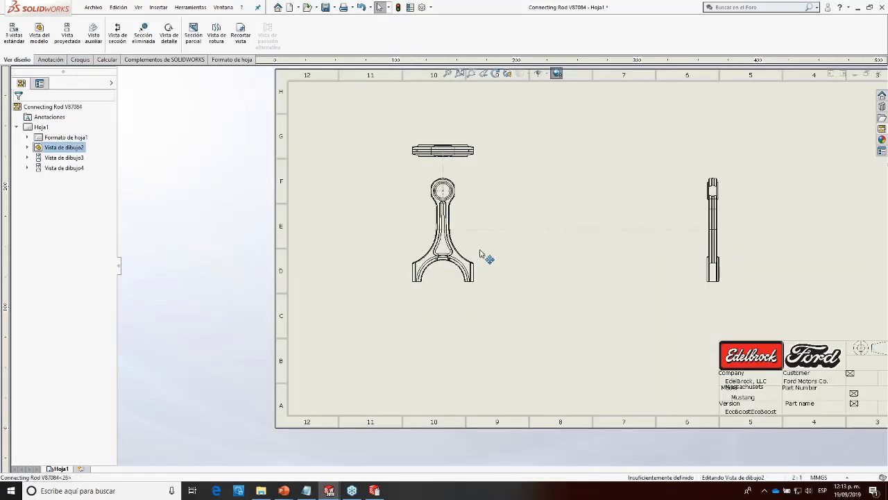
Step: Set the front view of the connecting rod to a custom scale of 1:1
{"action": "scroll", "coordinate": [66, 323], "scroll_direction": "down", "scroll_amount": 5}
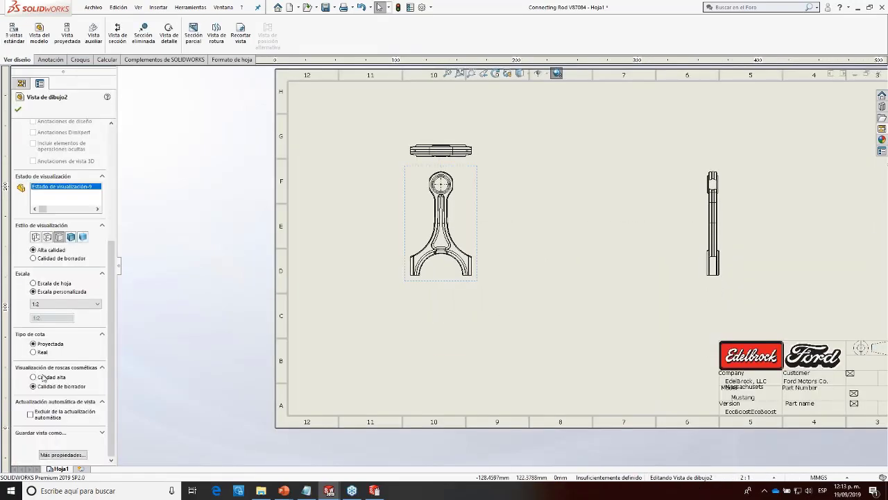
{"action": "left_click", "coordinate": [44, 283]}
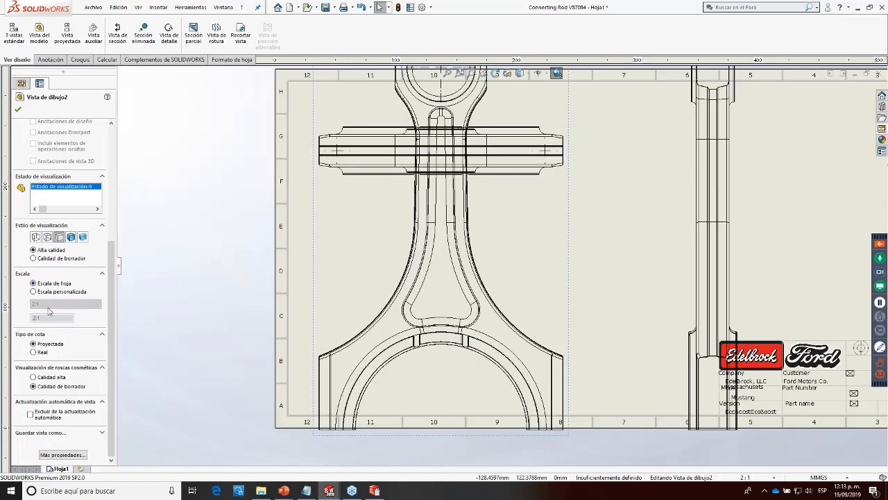
{"action": "left_click", "coordinate": [50, 306]}
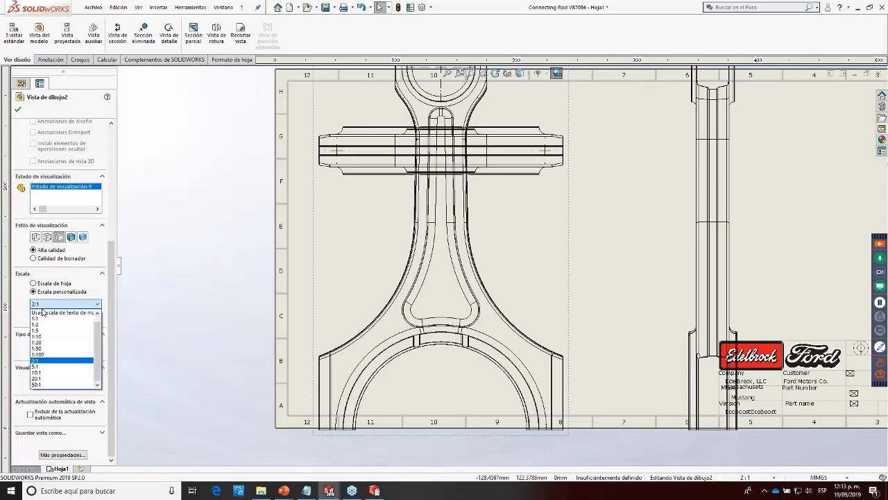
{"action": "left_click", "coordinate": [40, 318]}
Step: Move the front view down and the top view up near the sheet's upper border so that they do not overlap
{"action": "left_click_drag", "start_coordinate": [508, 271], "coordinate": [507, 306]}
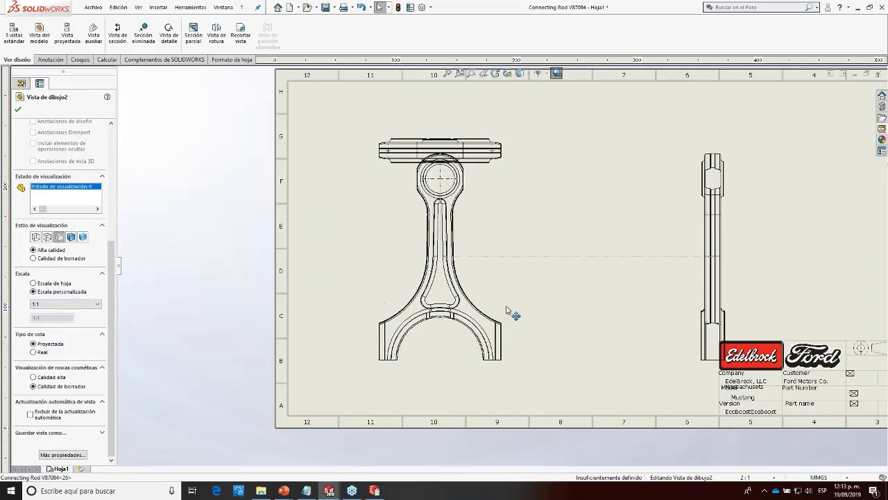
{"action": "left_click_drag", "start_coordinate": [507, 144], "coordinate": [507, 100]}
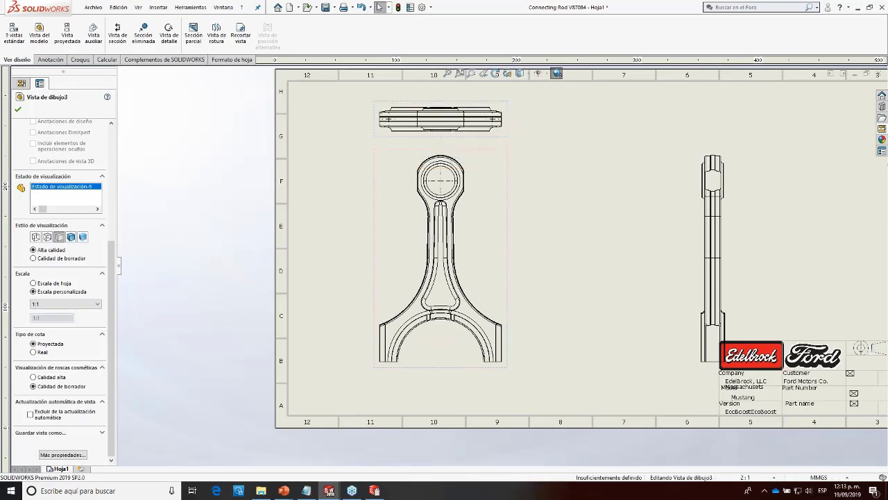
{"action": "scroll", "coordinate": [517, 267], "scroll_direction": "up", "scroll_amount": 2}
{"action": "scroll", "coordinate": [512, 288], "scroll_direction": "down", "scroll_amount": 2}
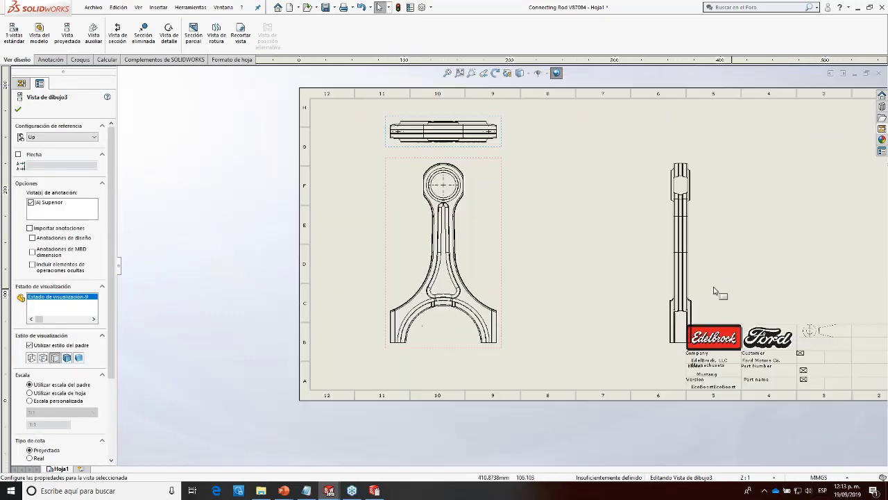
Step: Add a projected view of the front view directly below it
{"action": "left_click", "coordinate": [67, 35]}
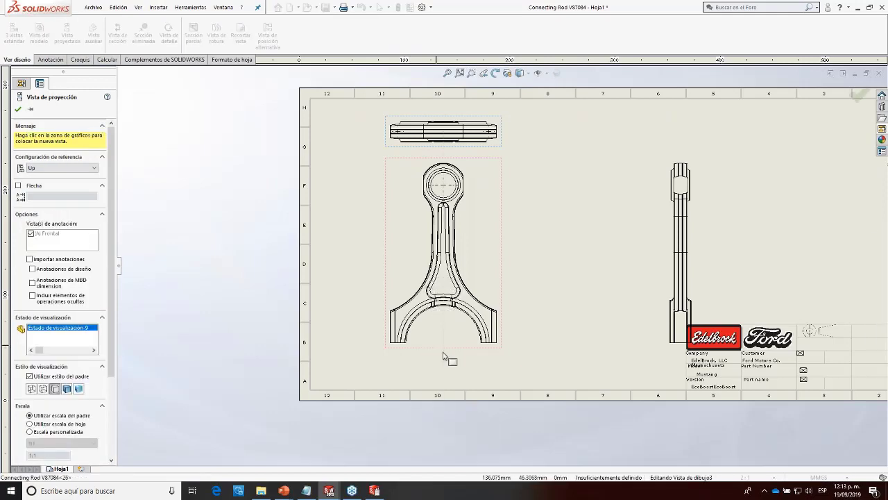
{"action": "key", "text": "Escape"}
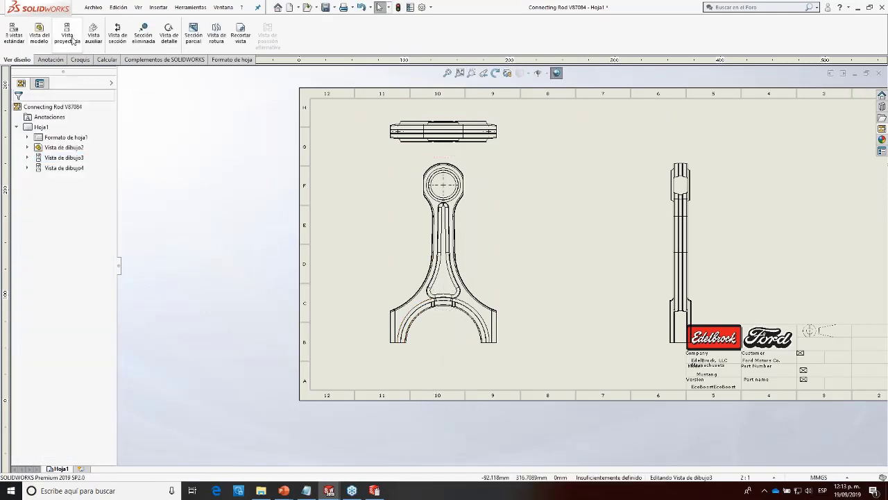
{"action": "left_click", "coordinate": [68, 35]}
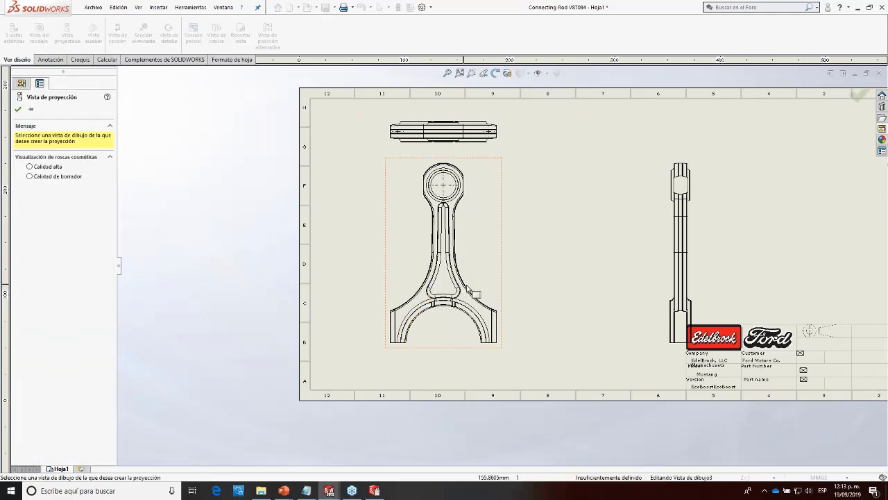
{"action": "left_click", "coordinate": [453, 371]}
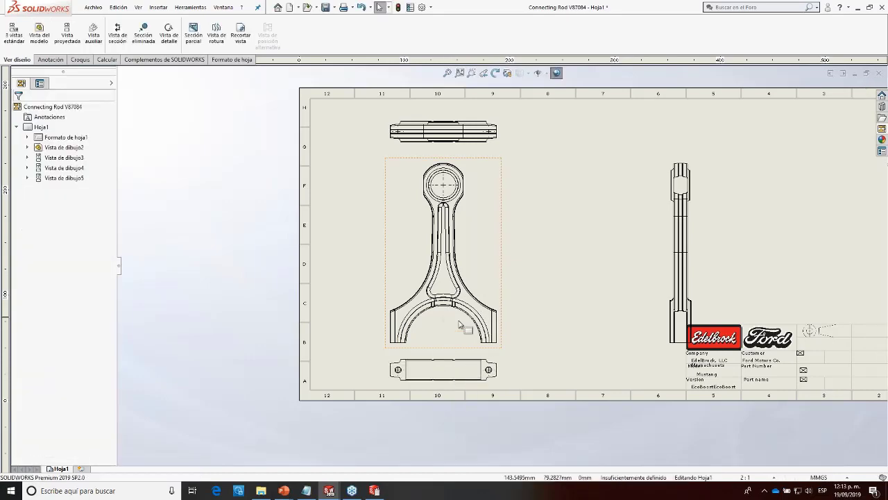
Step: Move the side view closer to the front view, clear of the title block
{"action": "scroll", "coordinate": [460, 324], "scroll_direction": "down", "scroll_amount": 3}
{"action": "scroll", "coordinate": [472, 341], "scroll_direction": "up", "scroll_amount": 5}
{"action": "scroll", "coordinate": [604, 248], "scroll_direction": "down", "scroll_amount": 3}
{"action": "left_click_drag", "start_coordinate": [635, 265], "coordinate": [555, 245]}
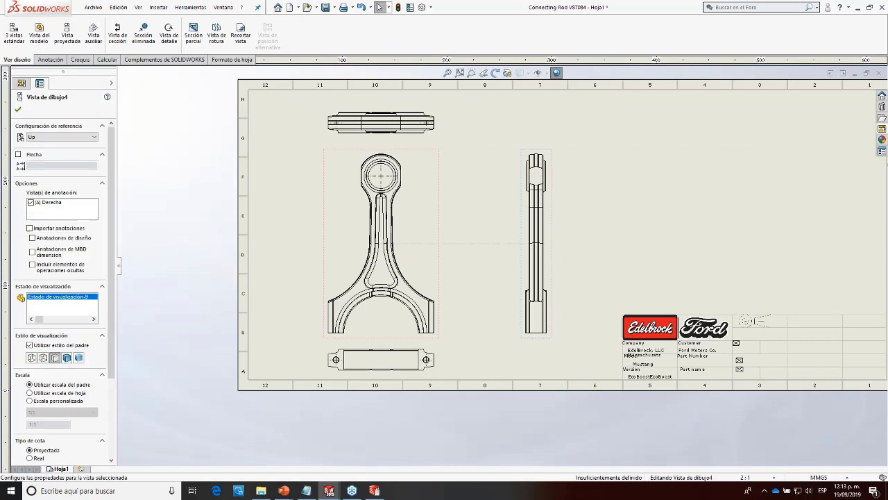
Step: Insert an isometric model view of Connecting Rod V87084 in the Up configuration, beyond the side view above the title block
{"action": "left_click", "coordinate": [40, 34]}
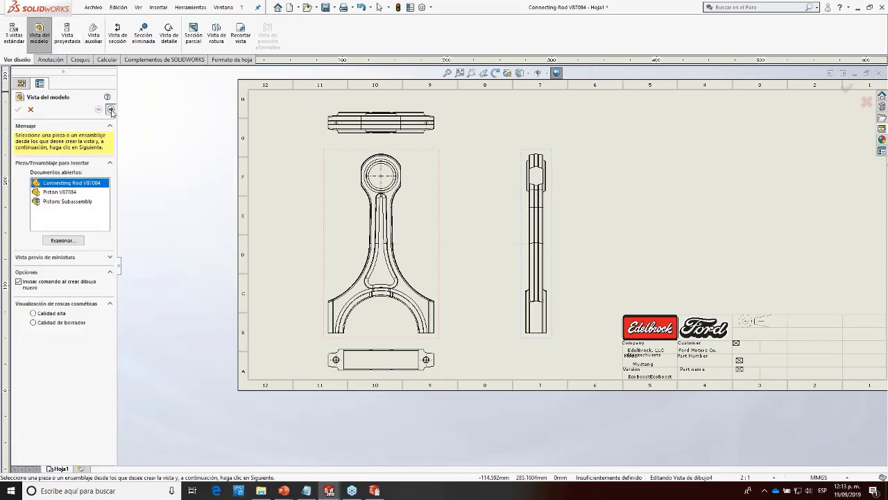
{"action": "left_click", "coordinate": [111, 109]}
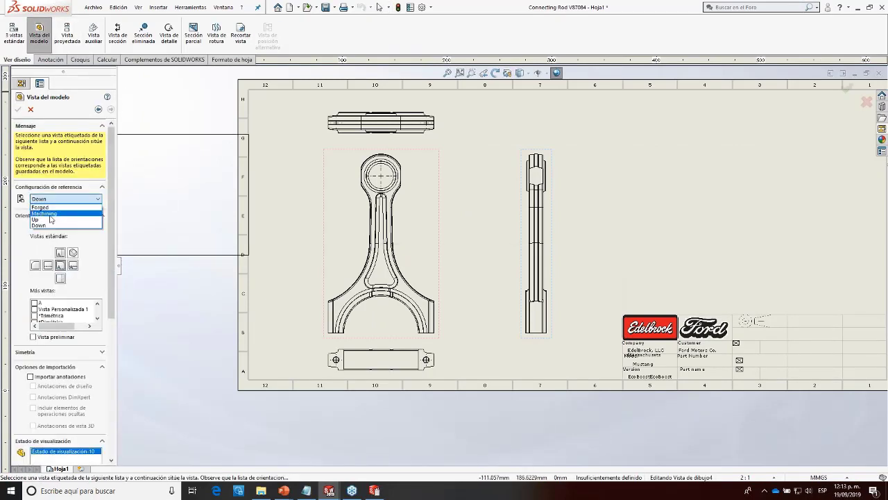
{"action": "left_click", "coordinate": [66, 204]}
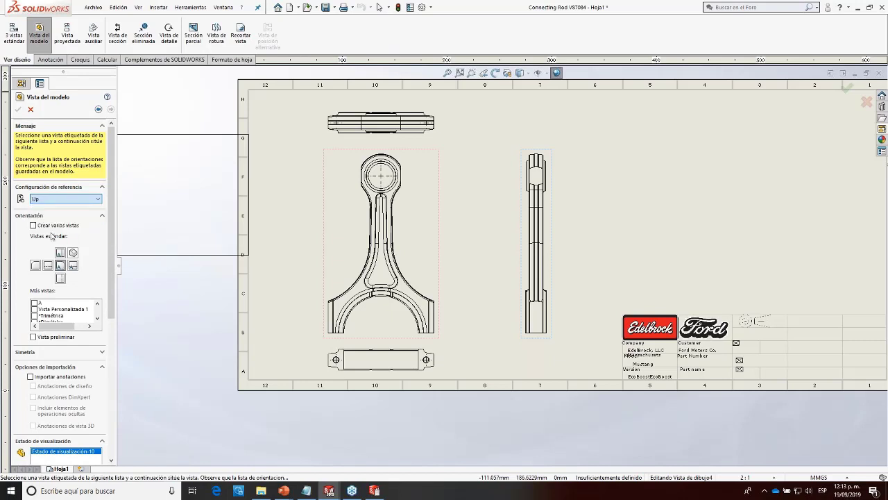
{"action": "left_click", "coordinate": [660, 203]}
Step: Set the isometric view to a custom scale of 1:1
{"action": "scroll", "coordinate": [56, 344], "scroll_direction": "down", "scroll_amount": 5}
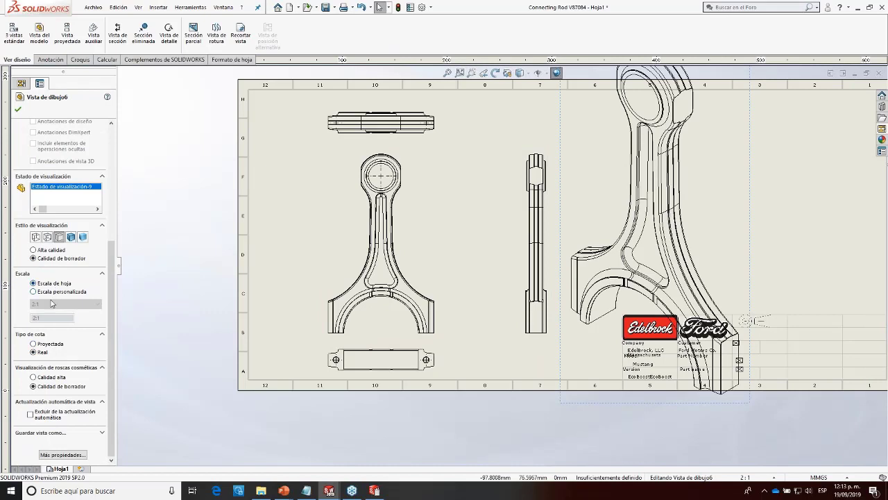
{"action": "left_click", "coordinate": [54, 303]}
{"action": "left_click", "coordinate": [50, 312]}
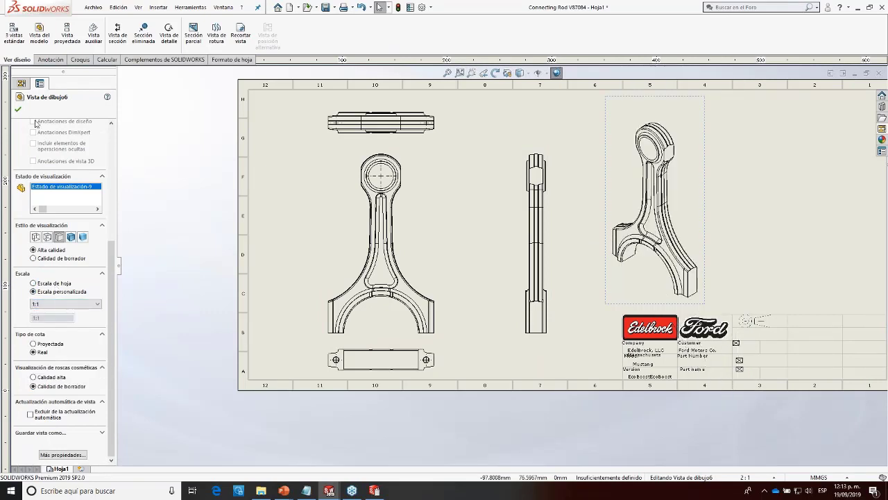
{"action": "left_click", "coordinate": [18, 110]}
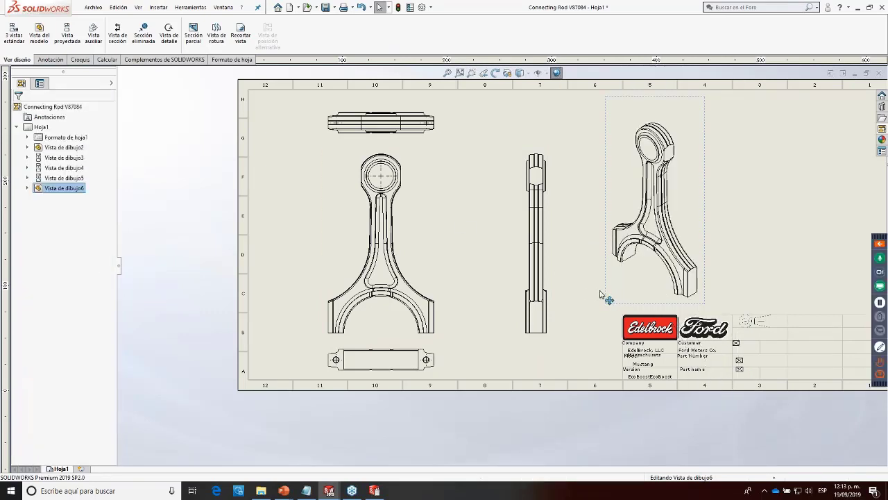
Step: Shift the isometric view slightly towards the side view and display it shaded with edges
{"action": "left_click_drag", "start_coordinate": [605, 298], "coordinate": [585, 291]}
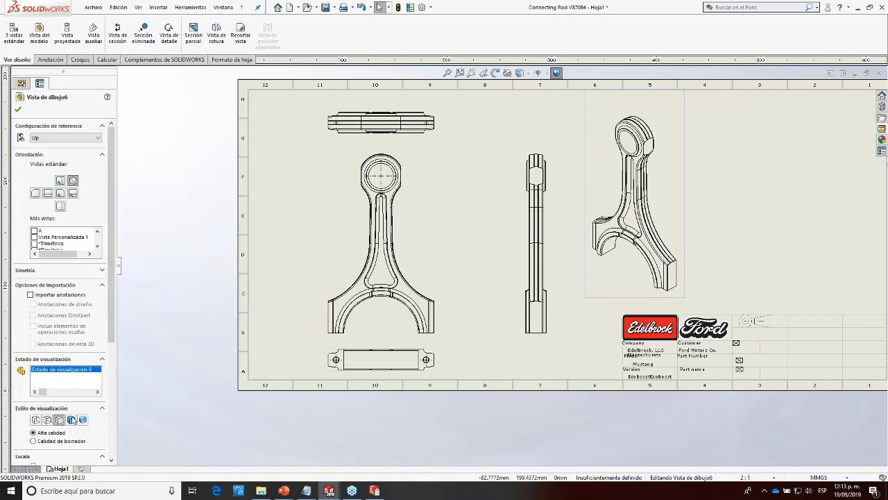
{"action": "left_click", "coordinate": [72, 420]}
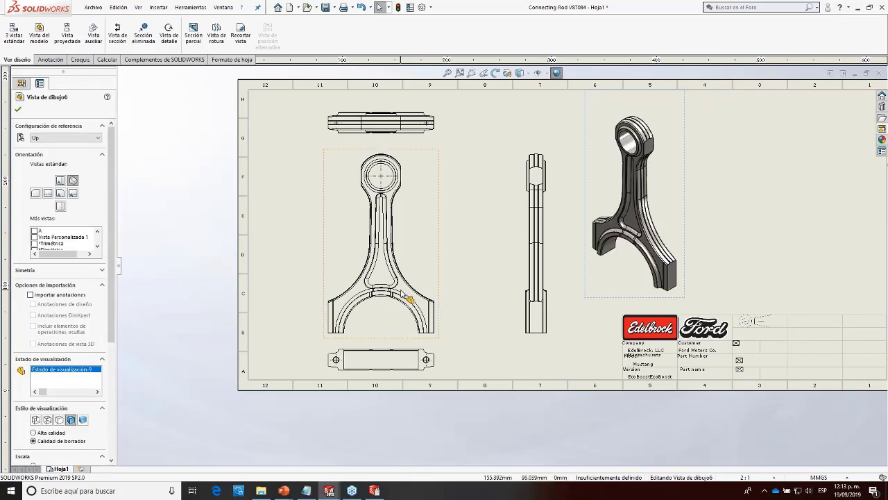
Step: Remove the tangent edges from the front view
{"action": "right_click", "coordinate": [403, 193]}
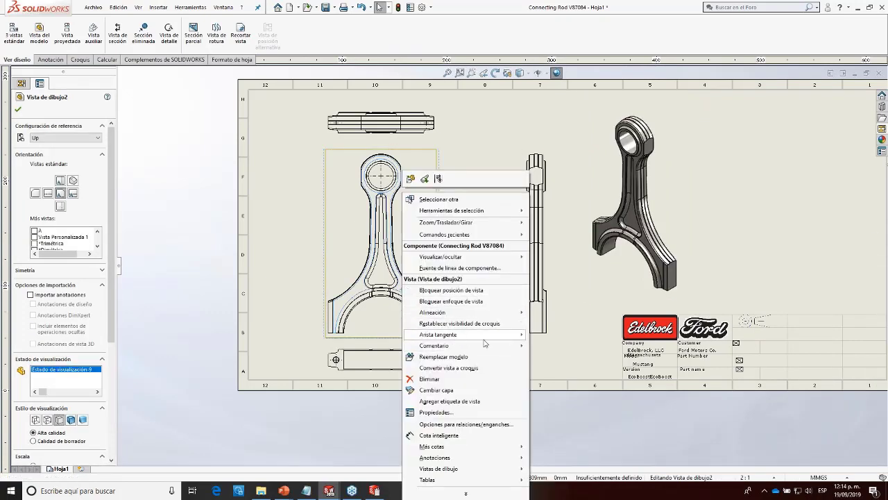
{"action": "mouse_move", "coordinate": [523, 339]}
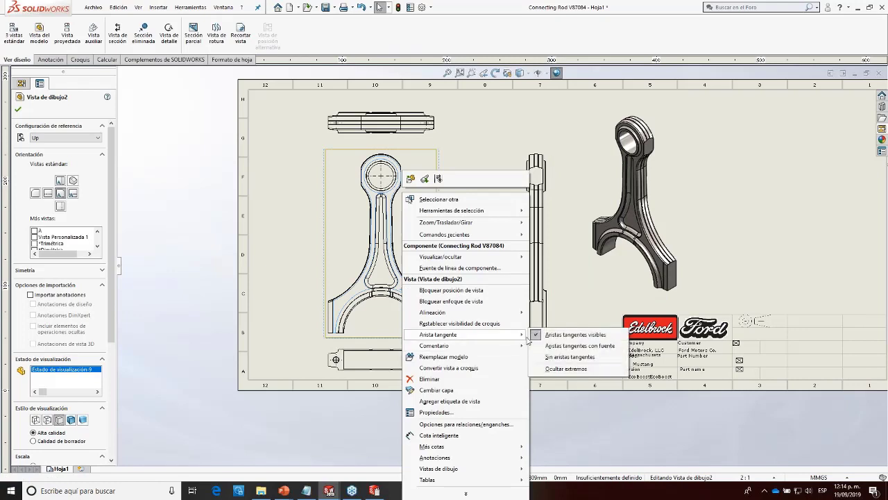
{"action": "left_click", "coordinate": [559, 358]}
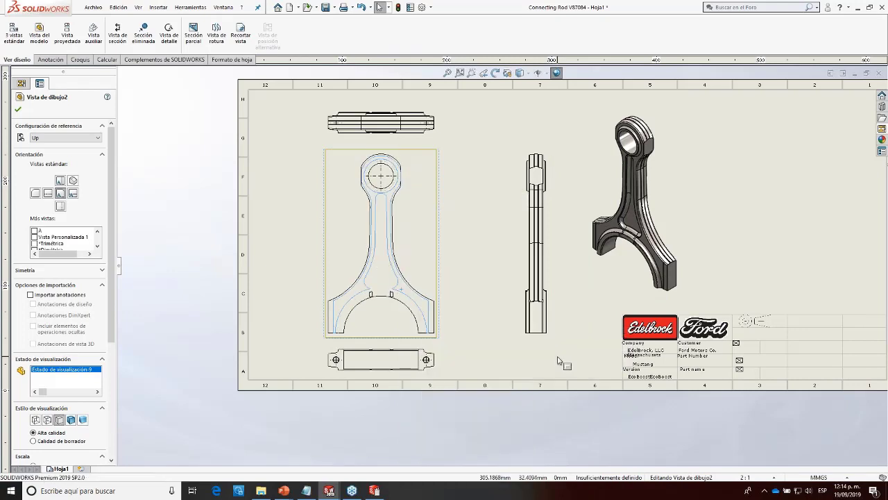
Step: Display the front view's tangent edges with font
{"action": "right_click", "coordinate": [444, 273]}
{"action": "mouse_move", "coordinate": [505, 306]}
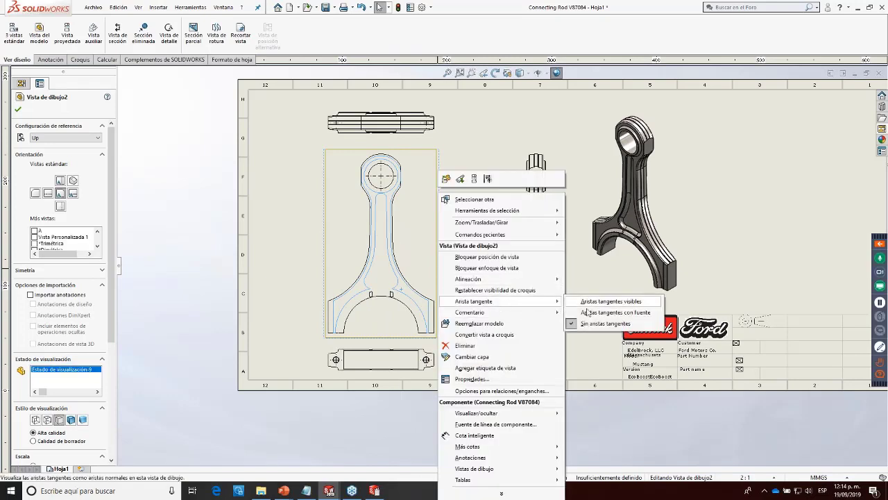
{"action": "left_click", "coordinate": [586, 312]}
{"action": "left_click", "coordinate": [479, 212]}
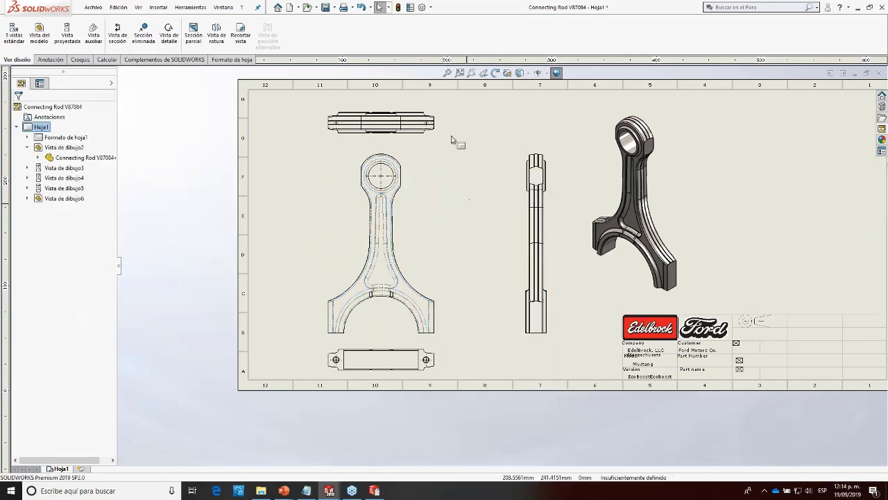
Step: Display the top view's tangent edges with font
{"action": "left_click", "coordinate": [440, 132]}
{"action": "right_click", "coordinate": [441, 129]}
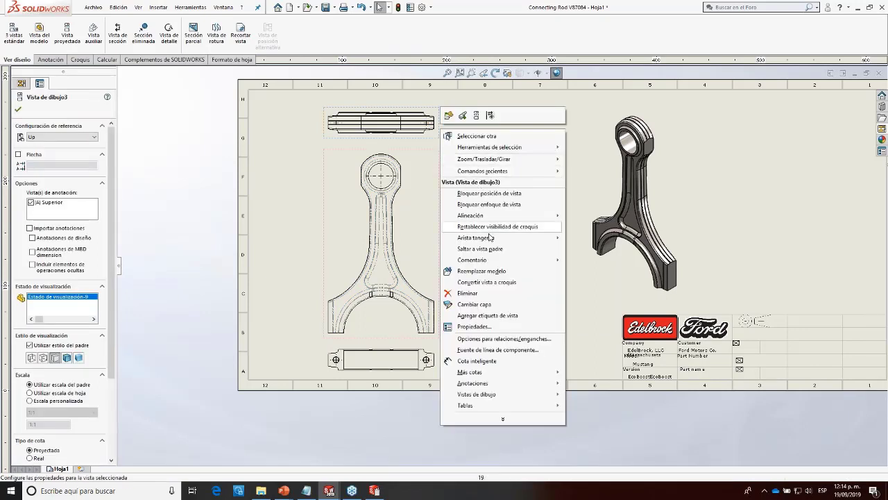
{"action": "mouse_move", "coordinate": [494, 238]}
{"action": "left_click", "coordinate": [582, 248]}
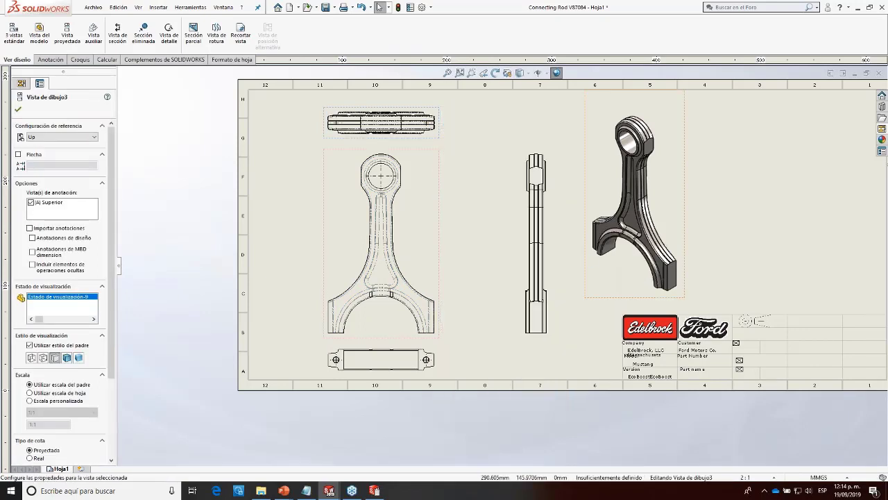
{"action": "left_click", "coordinate": [476, 260]}
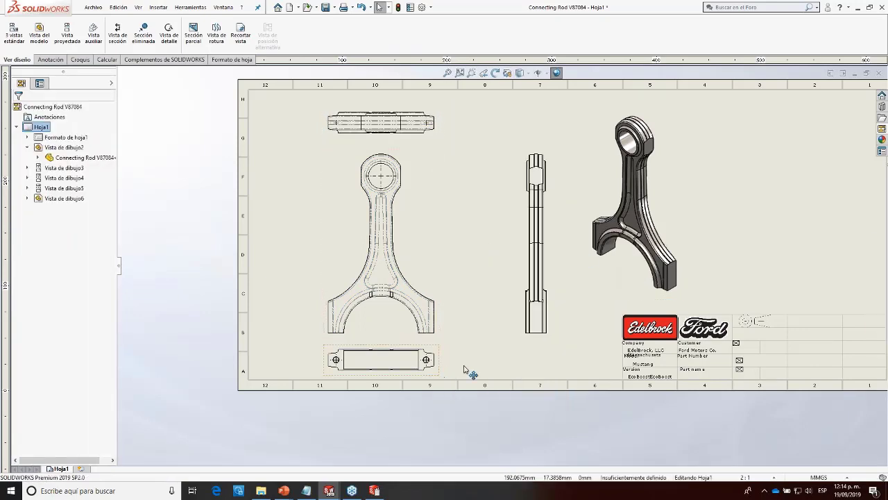
Step: Display the side view's tangent edges with font
{"action": "right_click", "coordinate": [559, 284]}
{"action": "mouse_move", "coordinate": [632, 317]}
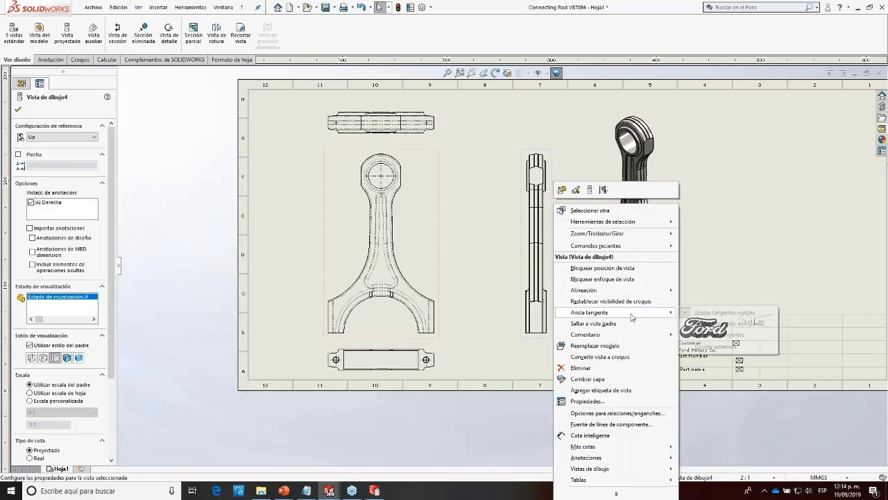
{"action": "left_click", "coordinate": [715, 324]}
{"action": "left_click", "coordinate": [456, 231]}
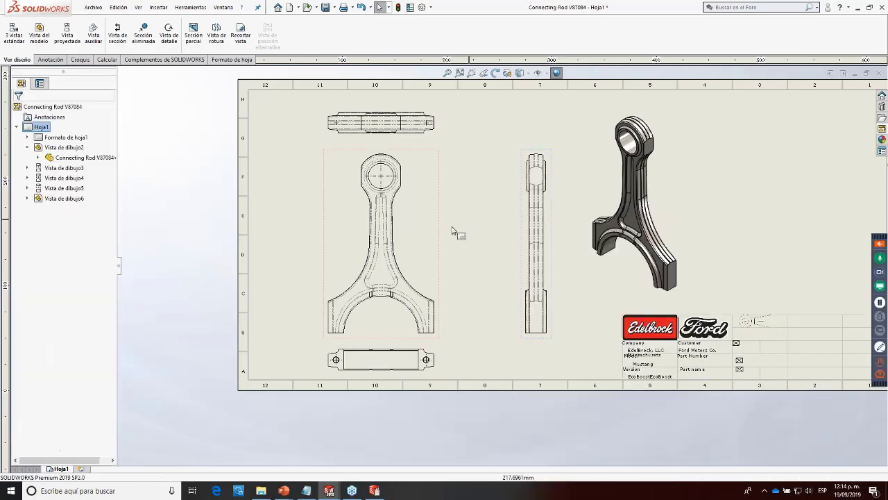
Step: Place vertical section view A-A through the front view's bore centre on its left side, and shift the front view slightly away from it
{"action": "scroll", "coordinate": [416, 268], "scroll_direction": "down", "scroll_amount": 8}
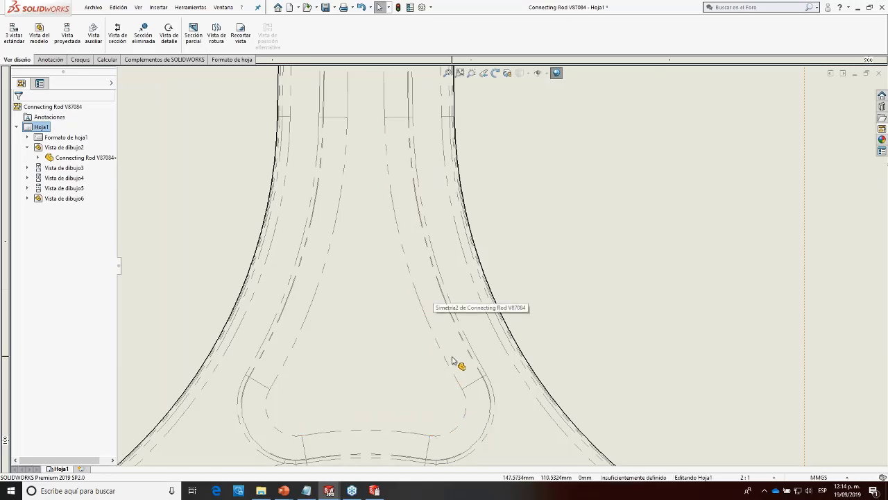
{"action": "scroll", "coordinate": [459, 371], "scroll_direction": "up", "scroll_amount": 8}
{"action": "scroll", "coordinate": [486, 372], "scroll_direction": "up", "scroll_amount": 5}
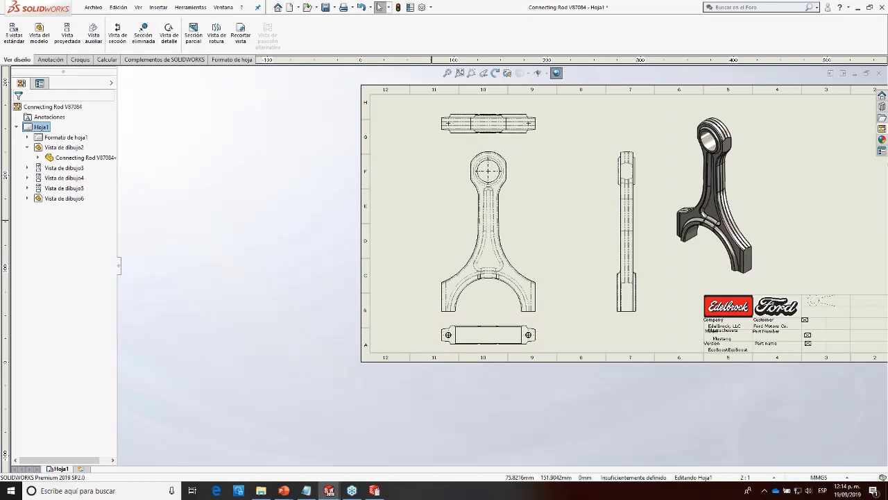
{"action": "left_click", "coordinate": [109, 39]}
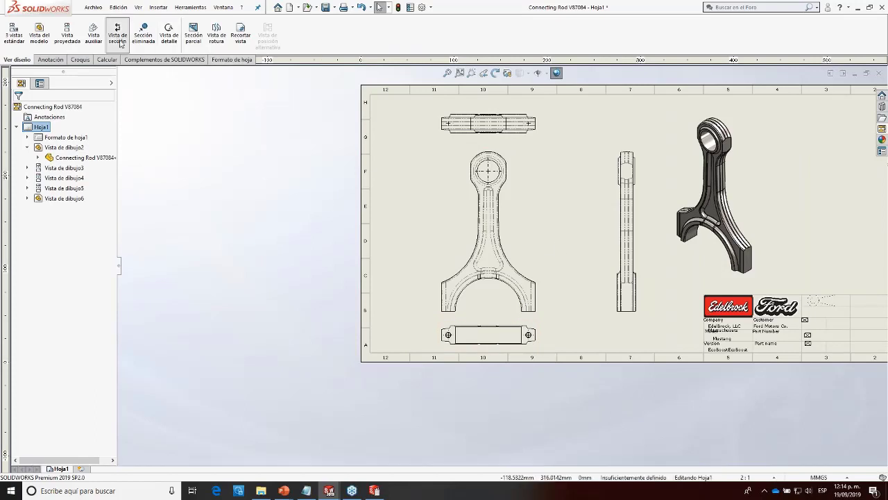
{"action": "left_click", "coordinate": [489, 171]}
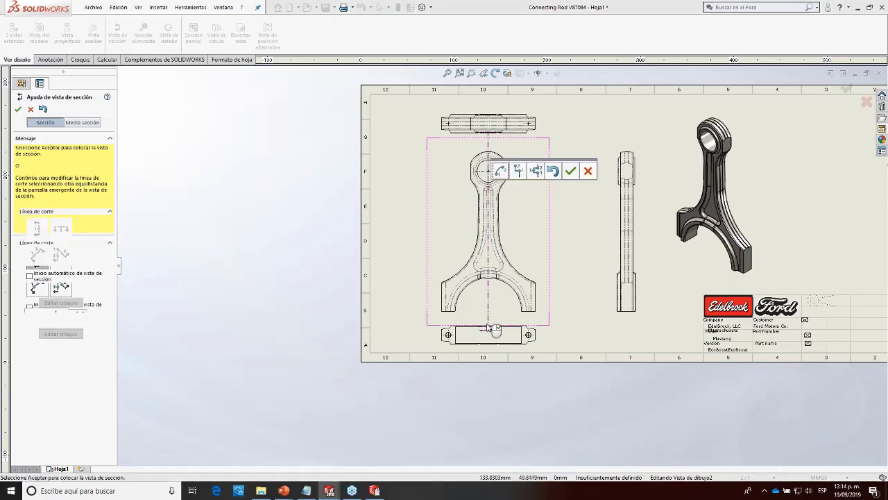
{"action": "left_click", "coordinate": [570, 170]}
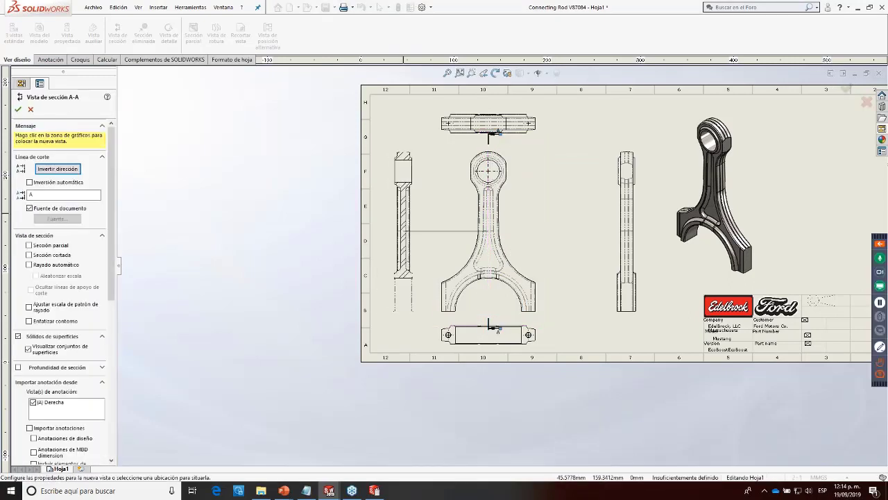
{"action": "left_click", "coordinate": [403, 231]}
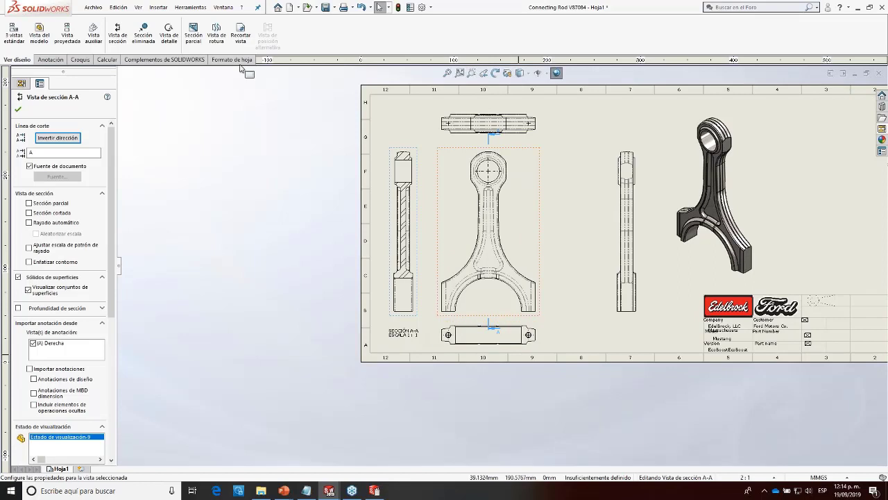
{"action": "left_click", "coordinate": [50, 60]}
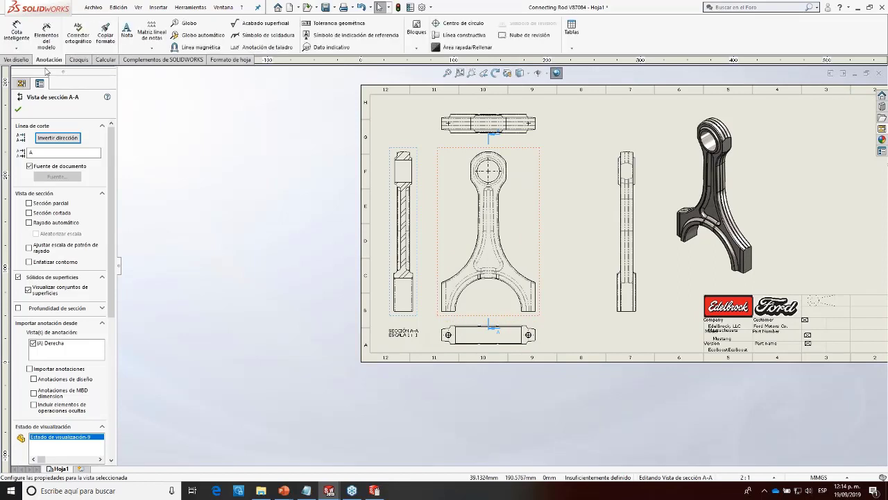
{"action": "left_click", "coordinate": [18, 110]}
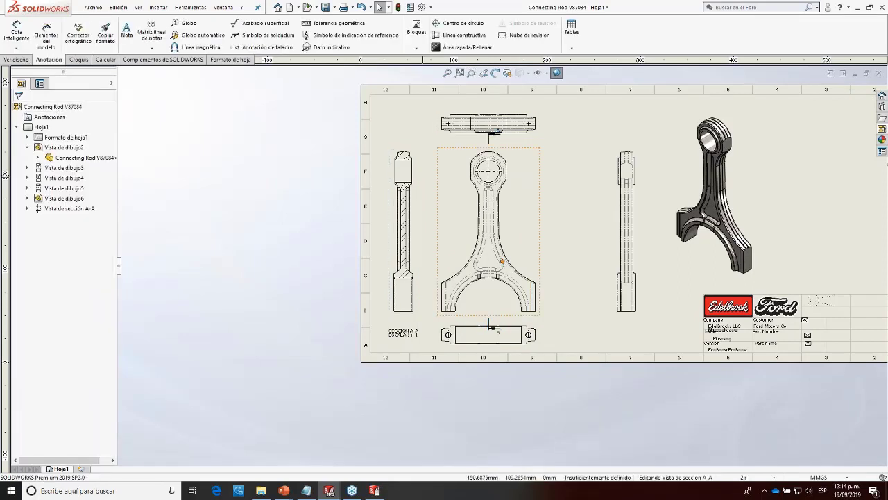
{"action": "left_click_drag", "start_coordinate": [551, 252], "coordinate": [565, 254]}
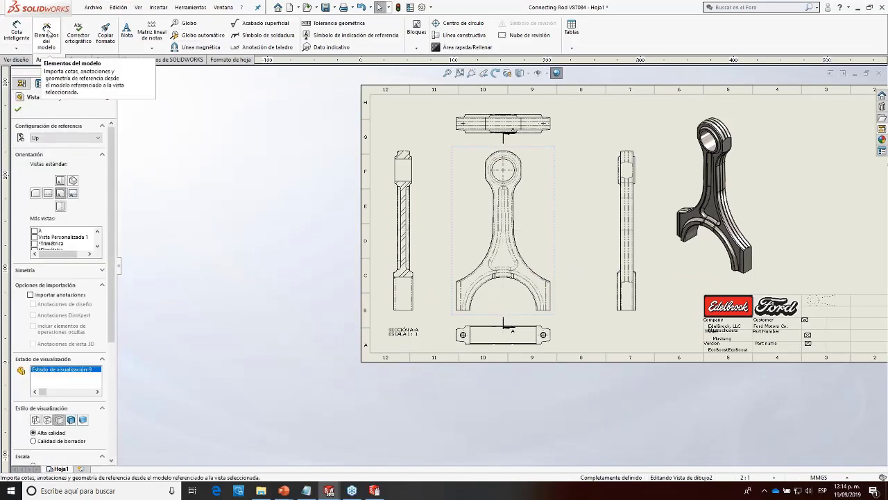
Step: Try to import model items from the whole model into the front view only
{"action": "left_click", "coordinate": [46, 31]}
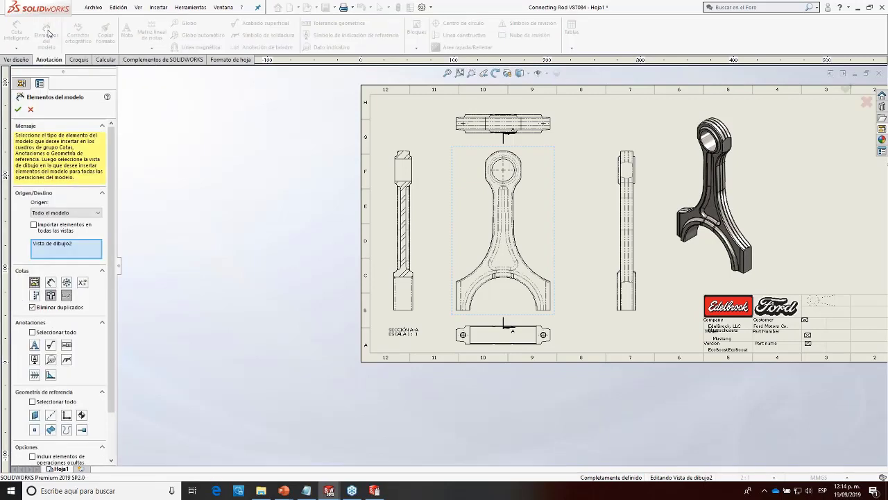
{"action": "left_click", "coordinate": [72, 213]}
{"action": "left_click", "coordinate": [69, 223]}
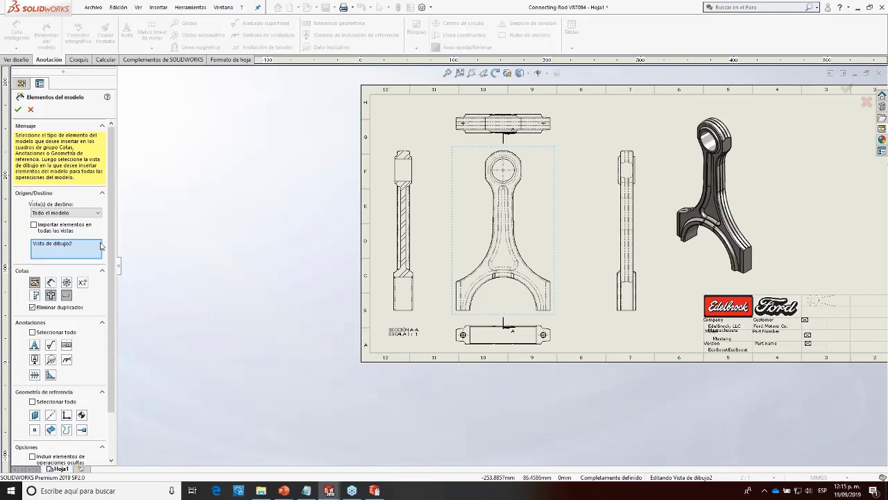
{"action": "left_click", "coordinate": [90, 212]}
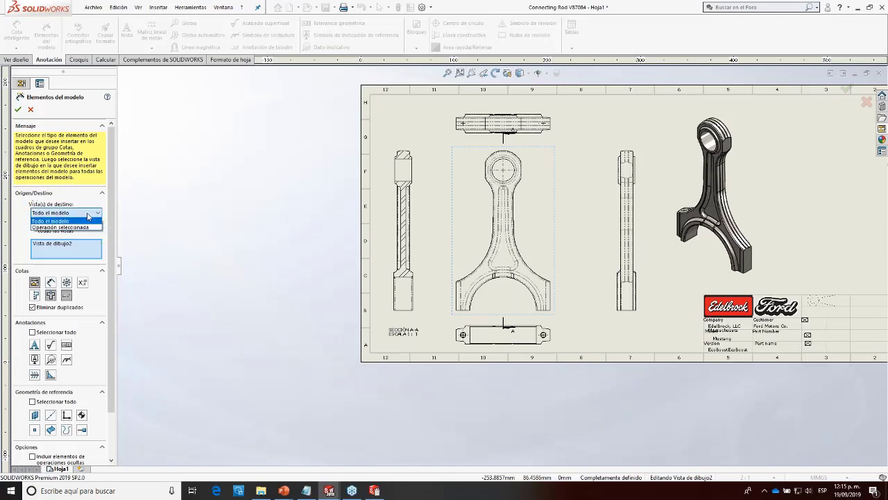
{"action": "left_click", "coordinate": [66, 220]}
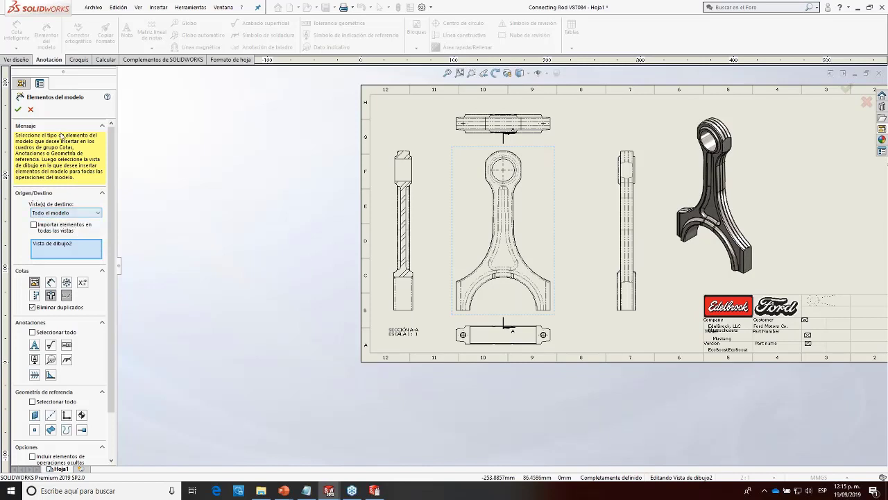
{"action": "left_click", "coordinate": [64, 213]}
{"action": "left_click", "coordinate": [55, 220]}
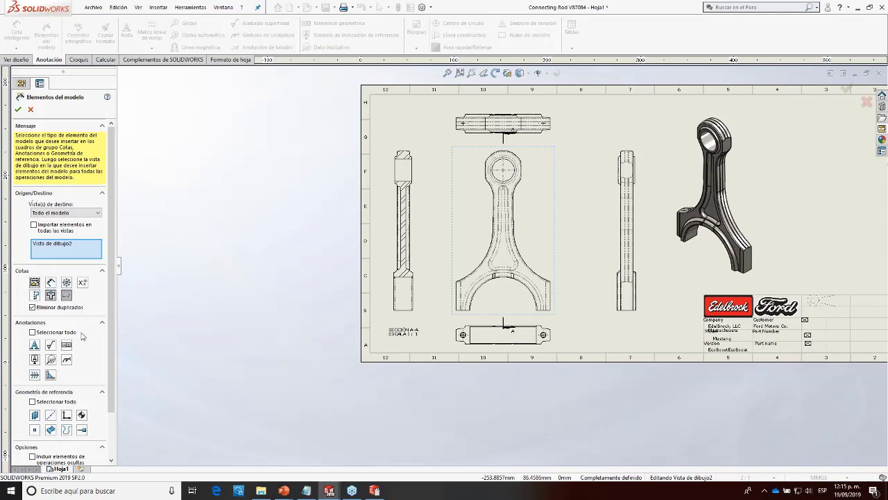
{"action": "left_click", "coordinate": [64, 297]}
{"action": "left_click", "coordinate": [18, 111]}
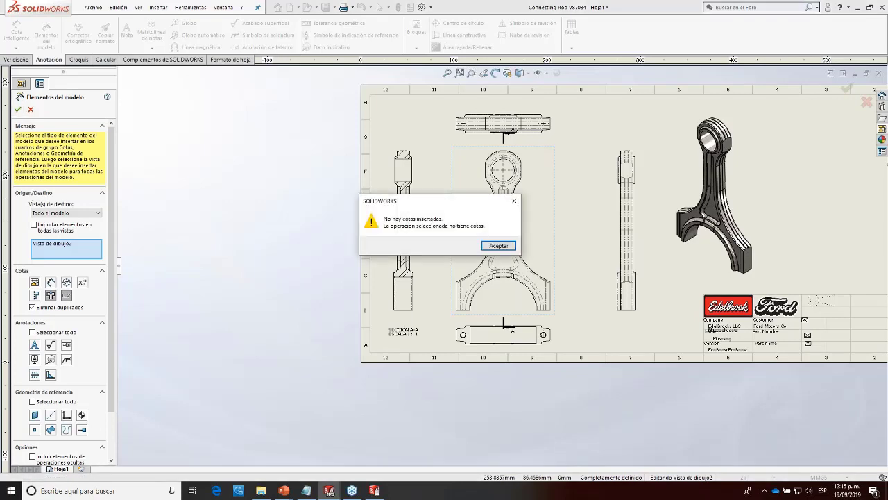
{"action": "left_click", "coordinate": [498, 246]}
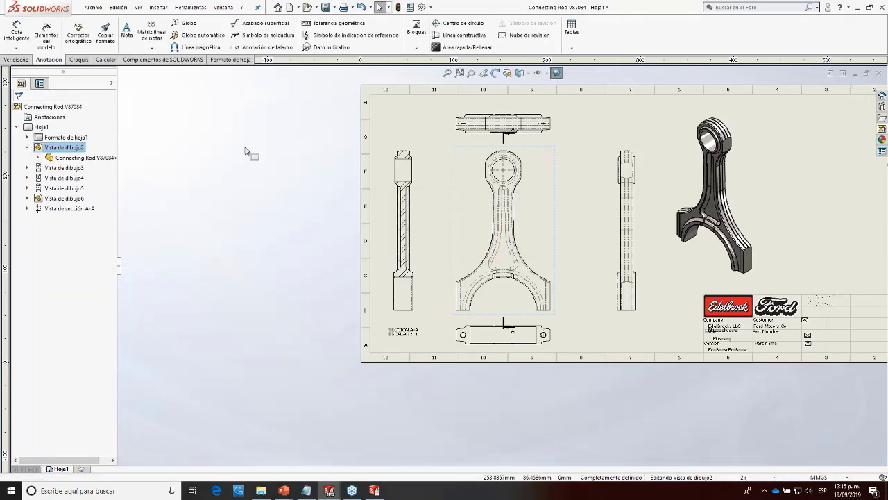
Step: Import the model dimensions from the whole model into all drawing views
{"action": "left_click", "coordinate": [46, 38]}
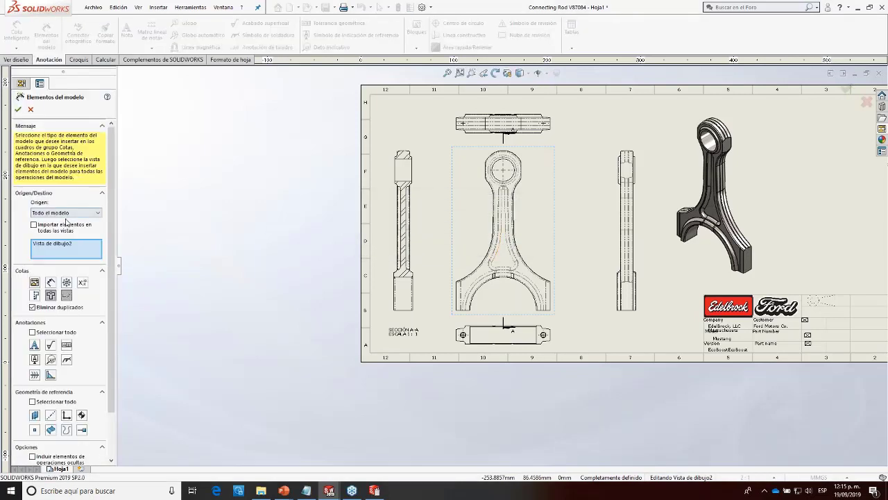
{"action": "left_click", "coordinate": [70, 247]}
{"action": "left_click", "coordinate": [68, 213]}
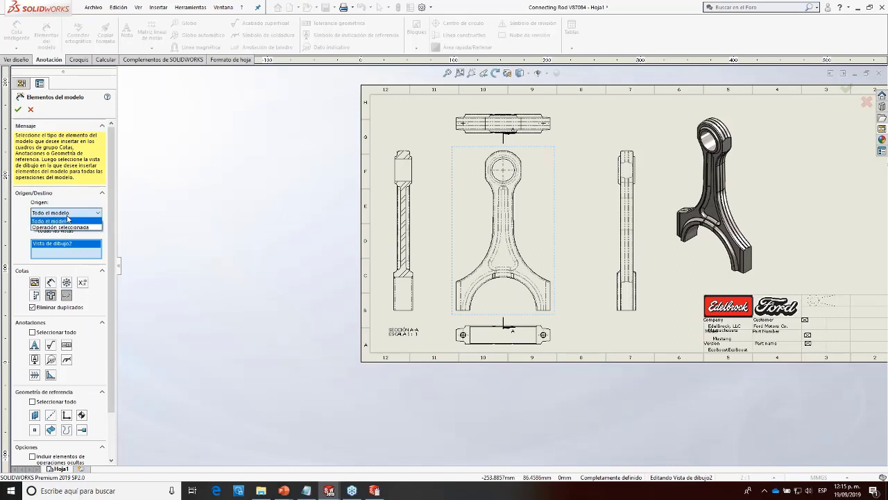
{"action": "left_click", "coordinate": [67, 218]}
{"action": "left_click", "coordinate": [62, 227]}
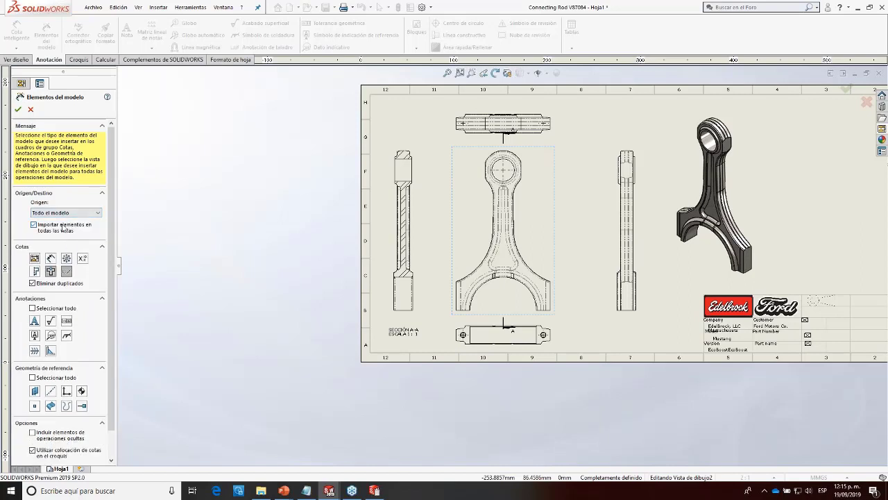
{"action": "left_click", "coordinate": [18, 108]}
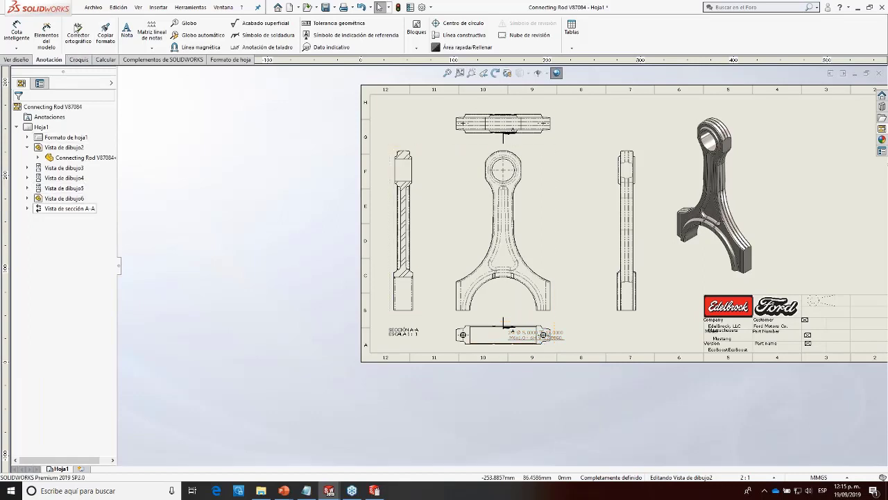
{"action": "left_click", "coordinate": [46, 36]}
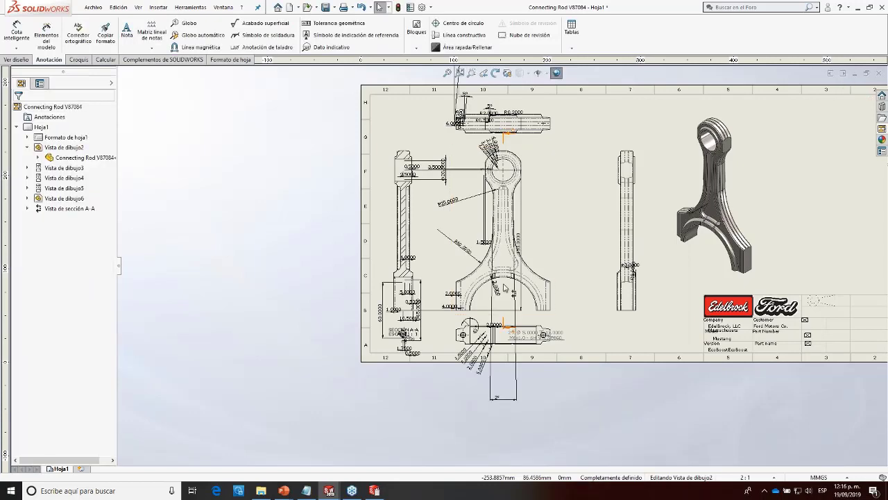
Step: Move the bore's Ø20 dimension to the outer left side of section view A-A
{"action": "scroll", "coordinate": [507, 286], "scroll_direction": "up", "scroll_amount": 4}
{"action": "scroll", "coordinate": [505, 207], "scroll_direction": "down", "scroll_amount": 5}
{"action": "scroll", "coordinate": [408, 208], "scroll_direction": "up", "scroll_amount": 5}
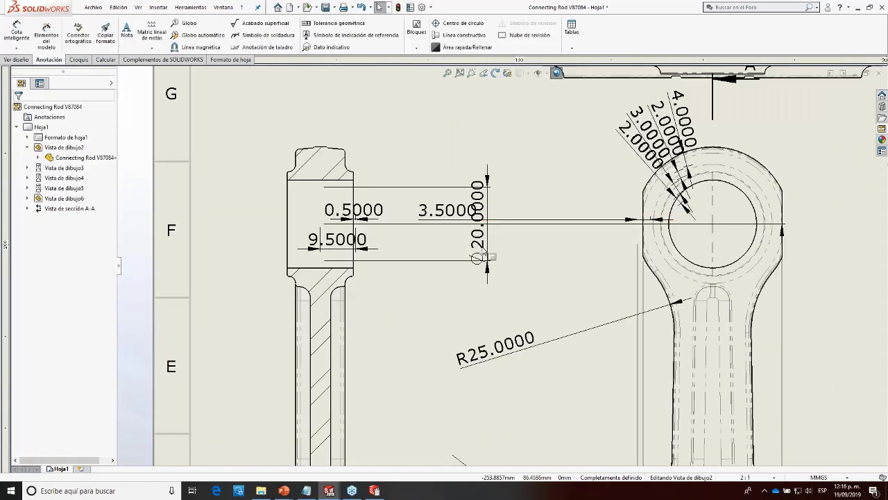
{"action": "left_click", "coordinate": [477, 239]}
{"action": "left_click", "coordinate": [410, 231]}
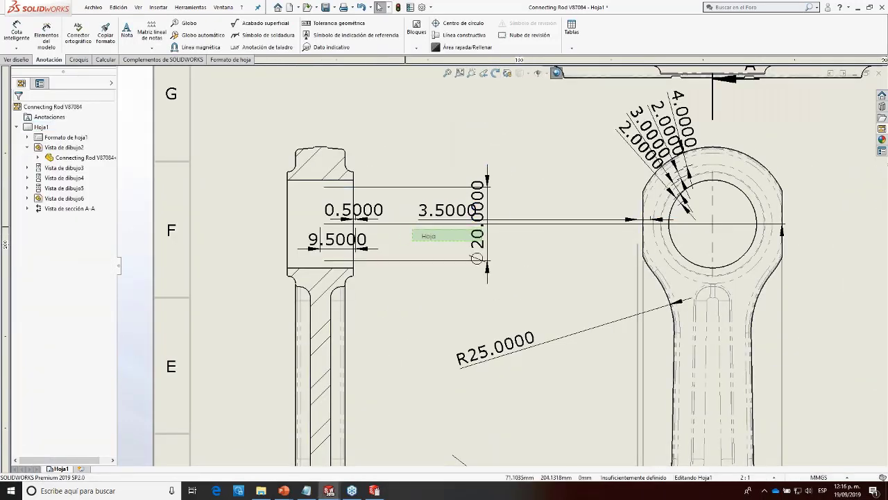
{"action": "left_click", "coordinate": [480, 262]}
{"action": "left_click_drag", "start_coordinate": [459, 260], "coordinate": [216, 260]}
{"action": "scroll", "coordinate": [490, 293], "scroll_direction": "down", "scroll_amount": 3}
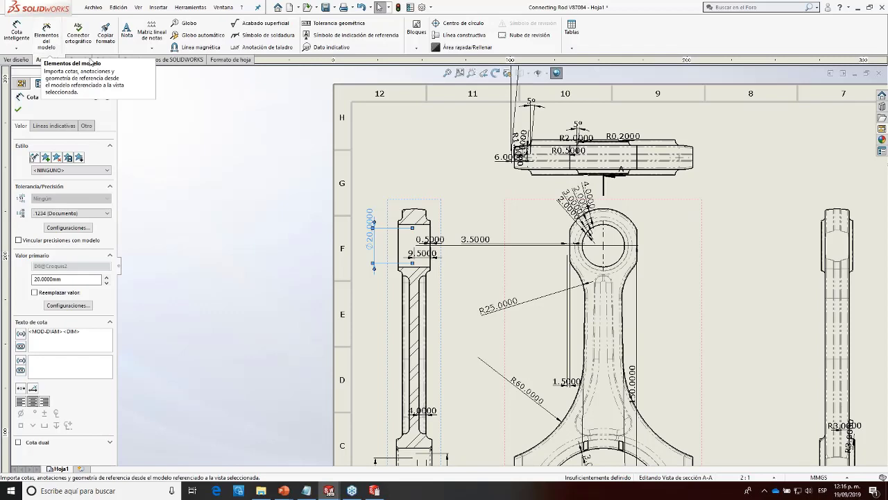
Step: Move the 4 mm dimension out of section A-A's hatched shank to its right side
{"action": "scroll", "coordinate": [451, 417], "scroll_direction": "up", "scroll_amount": 3}
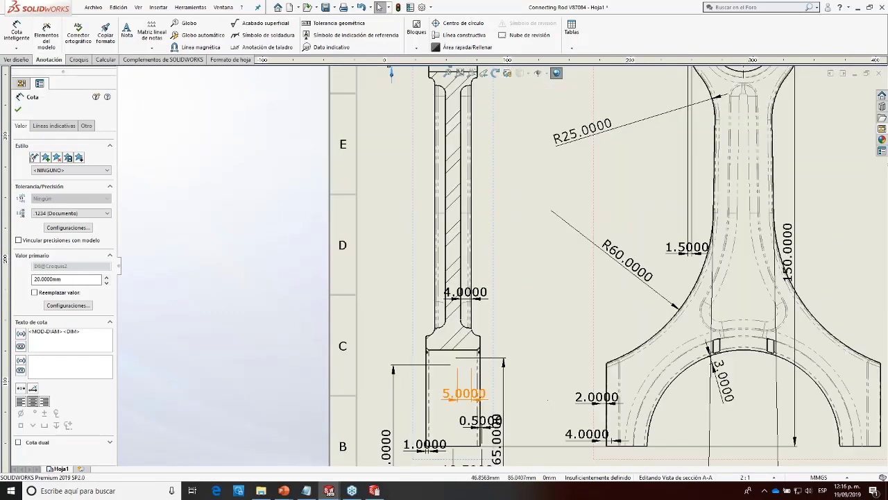
{"action": "left_click_drag", "start_coordinate": [489, 298], "coordinate": [538, 271]}
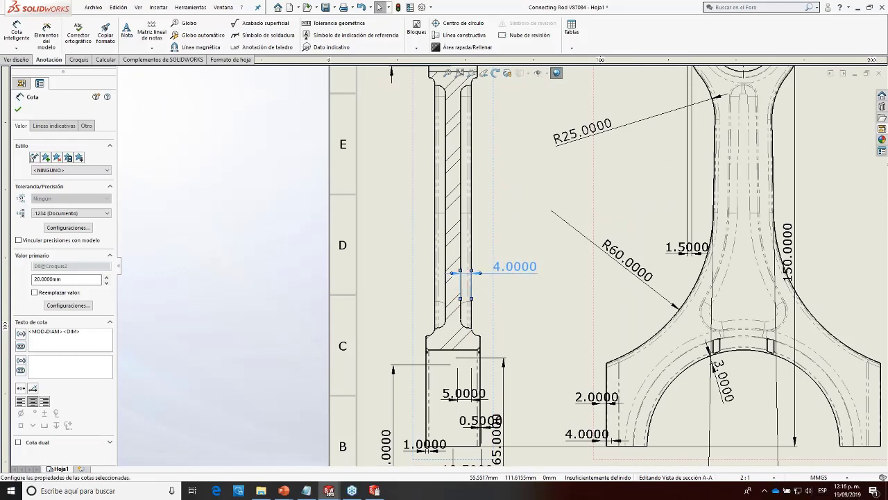
{"action": "scroll", "coordinate": [501, 267], "scroll_direction": "down", "scroll_amount": 3}
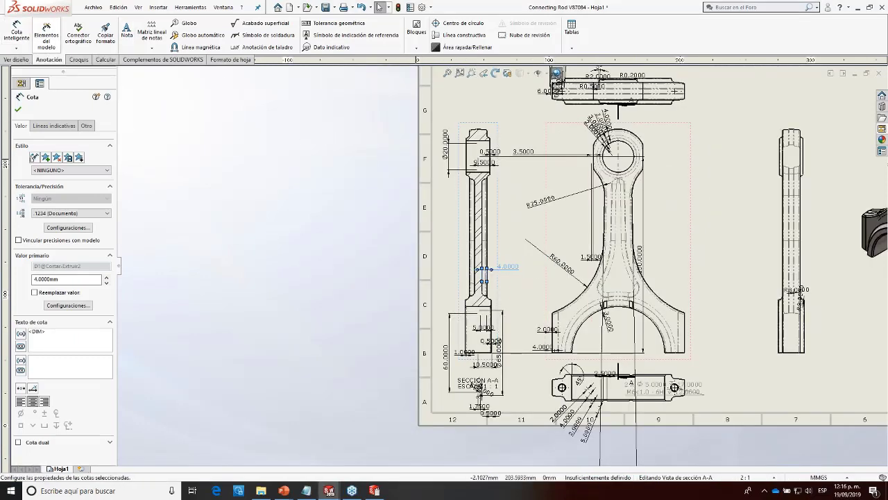
{"action": "left_click", "coordinate": [544, 160]}
{"action": "left_click_drag", "start_coordinate": [543, 156], "coordinate": [512, 154]}
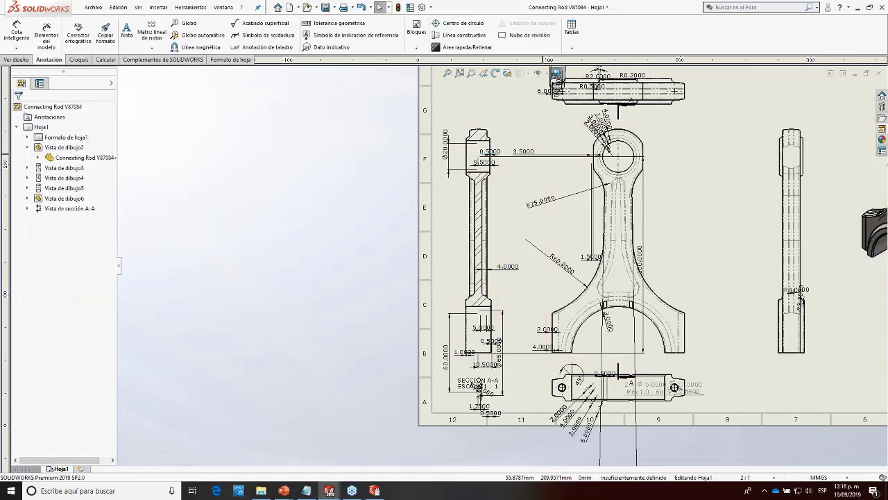
Step: Copy the Ø20 diameter dimension from section view A-A onto the front view's upper bore
{"action": "left_click", "coordinate": [448, 151]}
{"action": "left_click", "coordinate": [448, 151]}
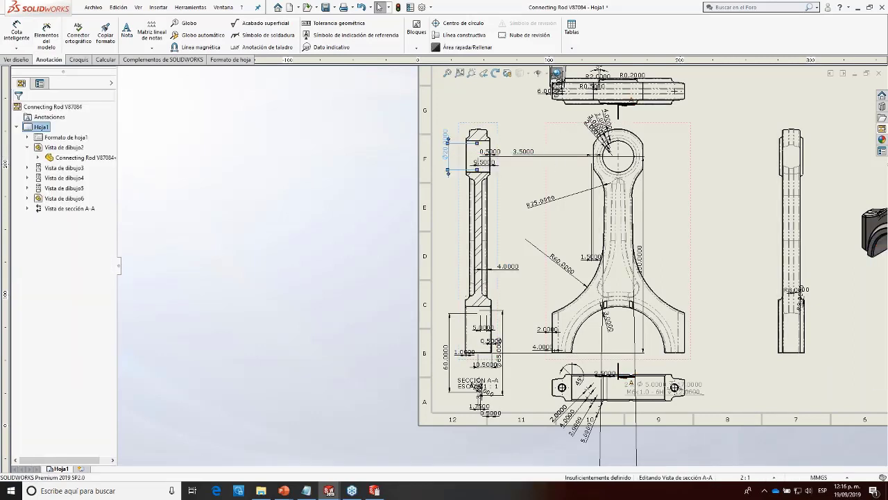
{"action": "left_click_drag", "start_coordinate": [598, 142], "coordinate": [627, 157], "text": "ctrl"}
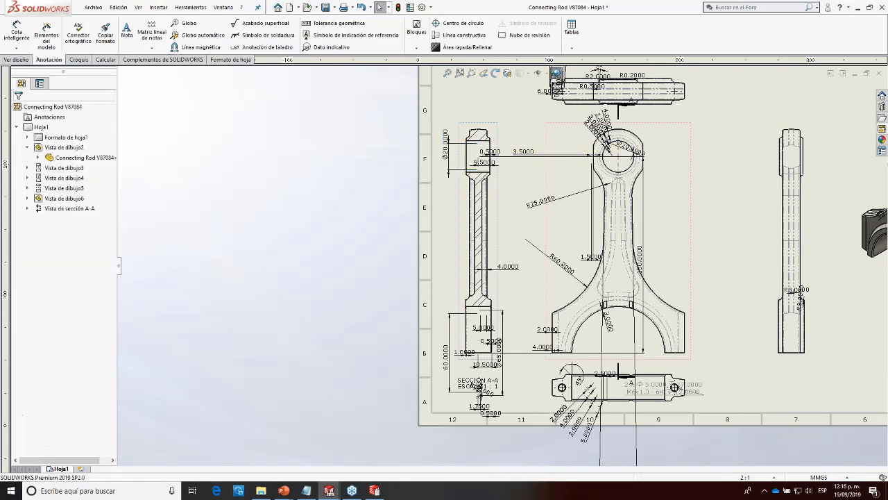
Step: Try to delete the Ø20 dimension copied onto the front view's upper bore
{"action": "scroll", "coordinate": [647, 158], "scroll_direction": "down", "scroll_amount": 5}
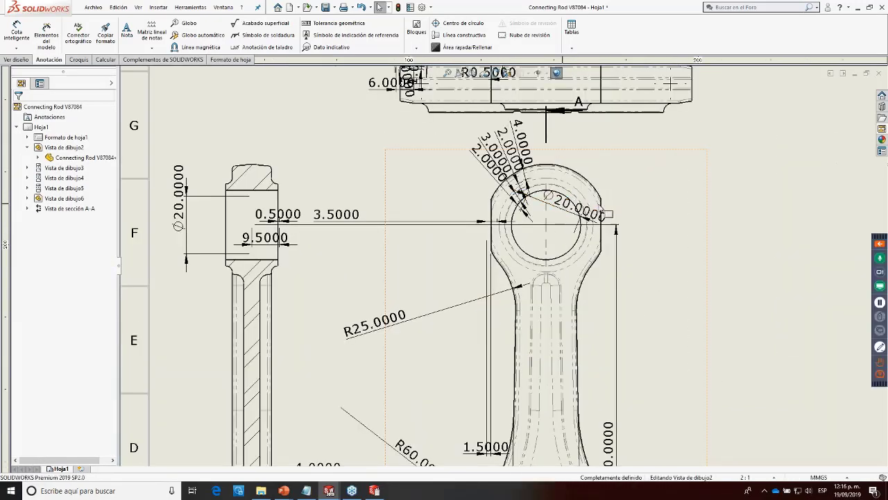
{"action": "left_click", "coordinate": [595, 206]}
{"action": "left_click_drag", "start_coordinate": [592, 210], "coordinate": [598, 216]}
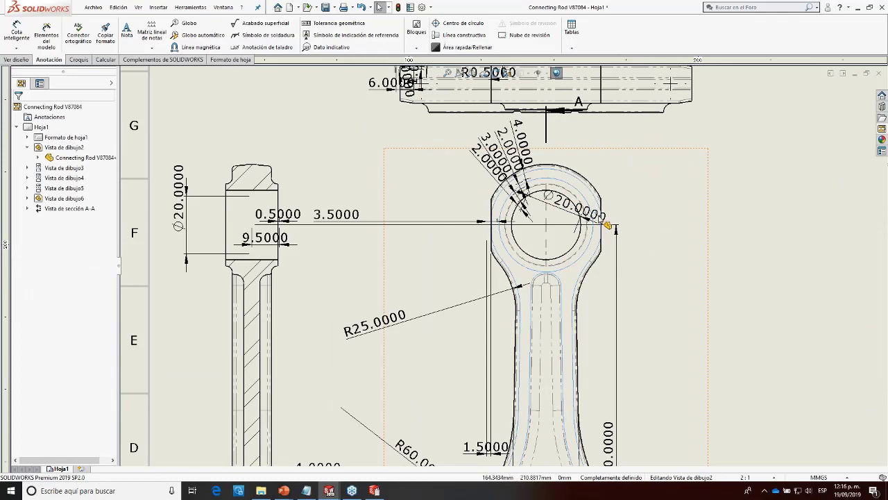
{"action": "left_click", "coordinate": [546, 207]}
{"action": "left_click", "coordinate": [544, 206]}
{"action": "left_click", "coordinate": [546, 216]}
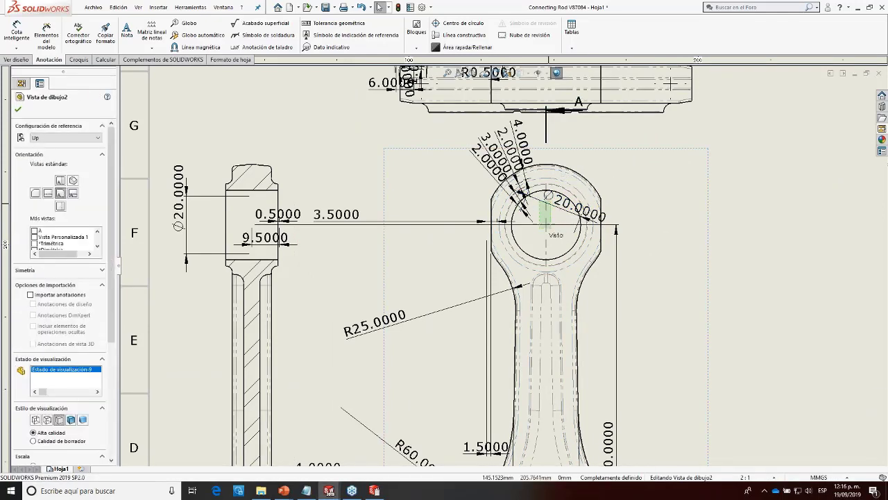
{"action": "left_click", "coordinate": [552, 223]}
{"action": "left_click", "coordinate": [563, 209]}
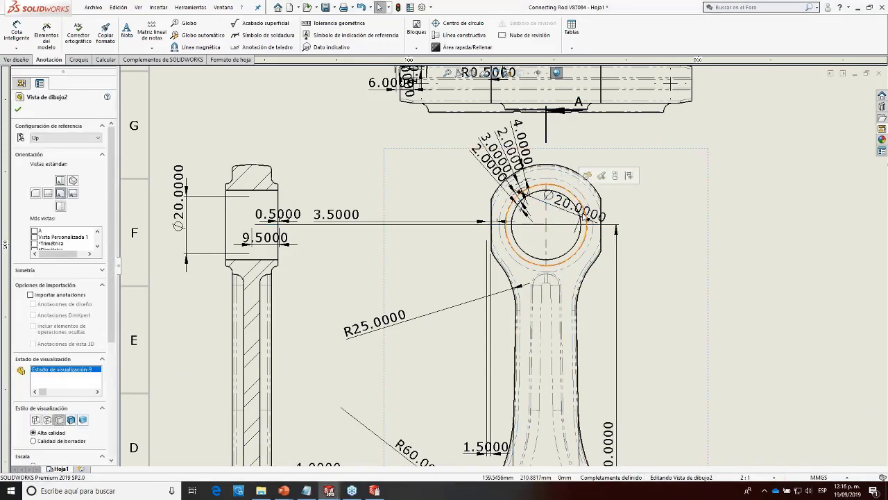
{"action": "left_click", "coordinate": [576, 217]}
{"action": "right_click", "coordinate": [577, 216]}
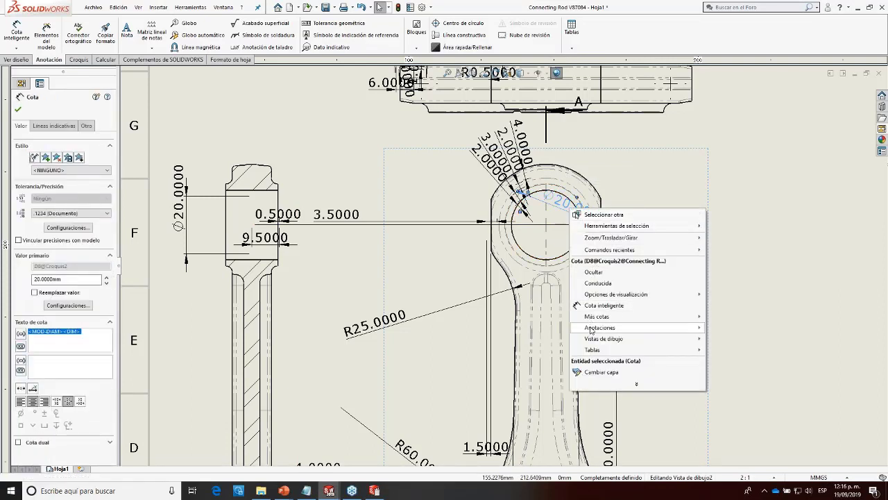
{"action": "left_click", "coordinate": [604, 215]}
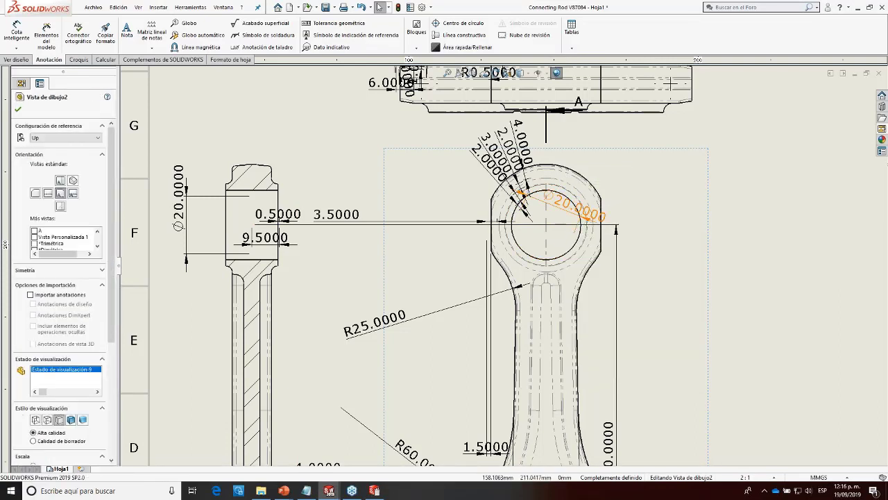
{"action": "key", "text": "Delete"}
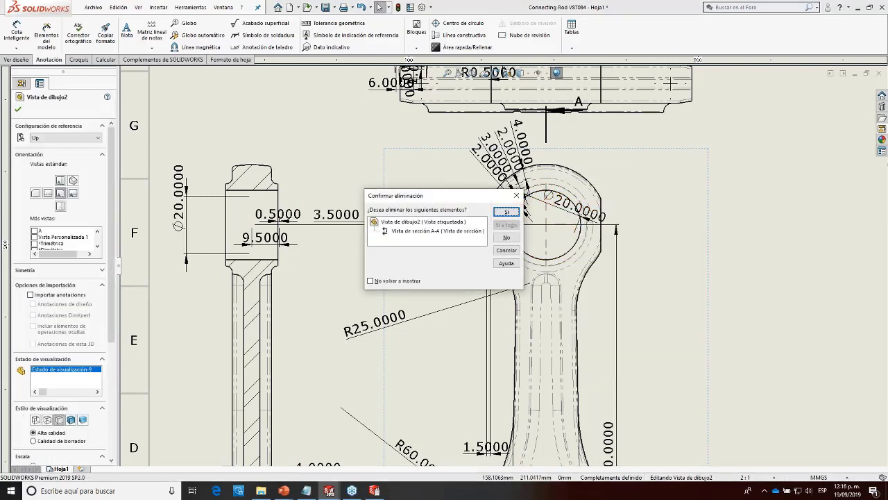
{"action": "left_click", "coordinate": [506, 212]}
{"action": "key", "text": "ctrl+z"}
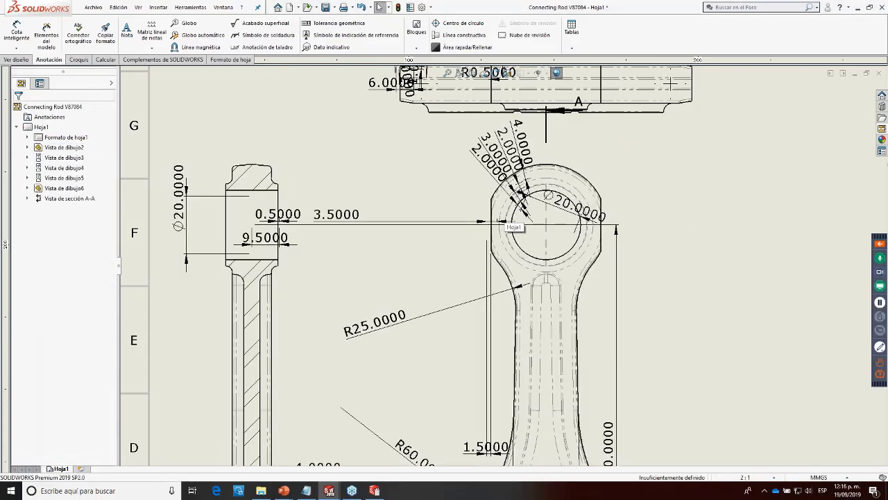
Step: Delete the Ø20 dimensions from section view A-A and from the front view's upper bore
{"action": "key", "text": "Delete"}
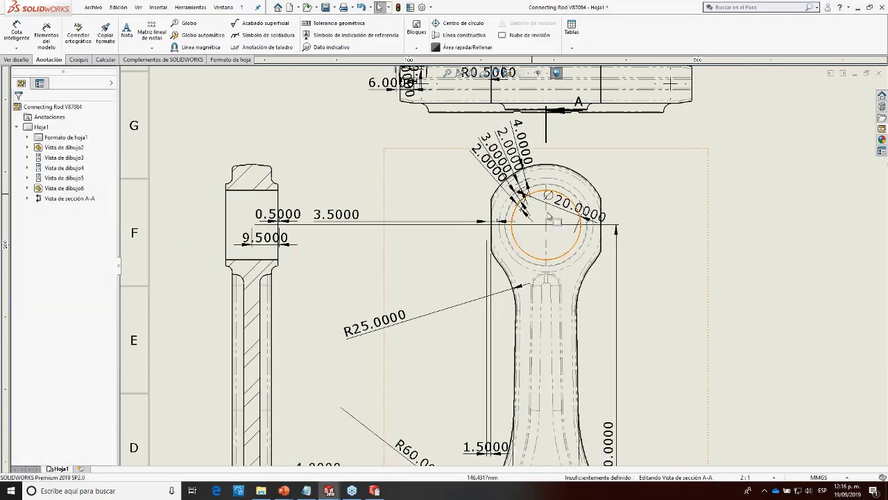
{"action": "left_click", "coordinate": [562, 211]}
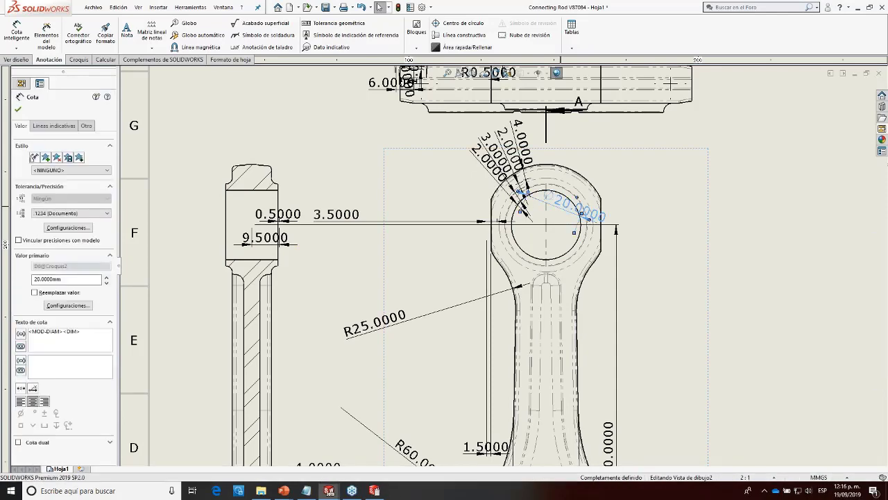
{"action": "key", "text": "Delete"}
Step: Delete the 9.5 mm dimension from the small end of section view A-A
{"action": "scroll", "coordinate": [476, 246], "scroll_direction": "up", "scroll_amount": 3}
{"action": "scroll", "coordinate": [388, 277], "scroll_direction": "down", "scroll_amount": 3}
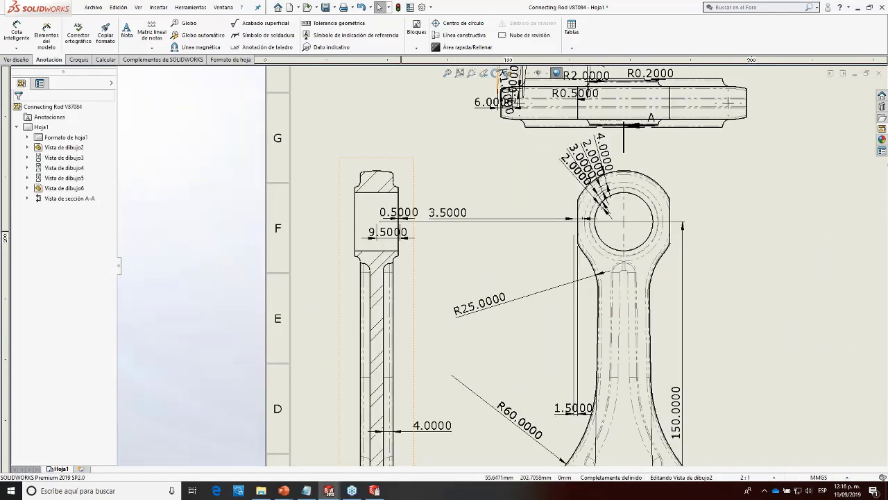
{"action": "mouse_move", "coordinate": [393, 234]}
{"action": "left_mouse_down"}
{"action": "mouse_move", "coordinate": [411, 137]}
{"action": "mouse_move", "coordinate": [413, 160]}
{"action": "mouse_move", "coordinate": [419, 146]}
{"action": "left_mouse_up"}
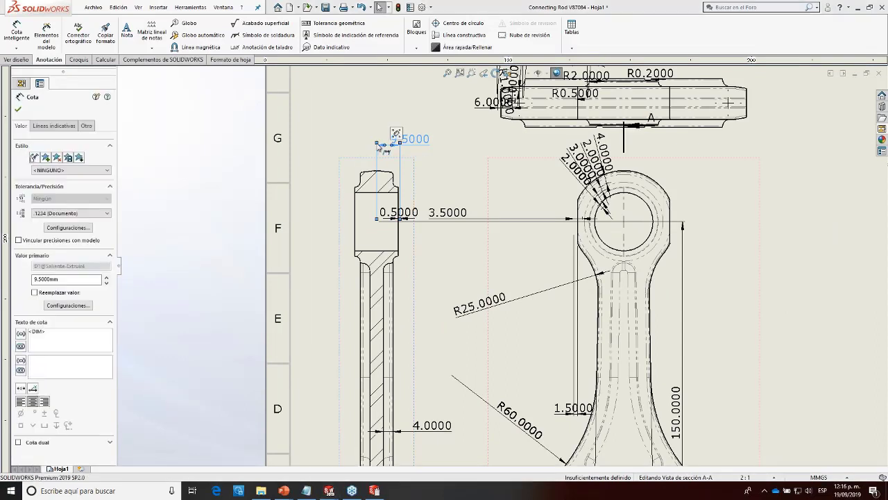
{"action": "left_click", "coordinate": [438, 166]}
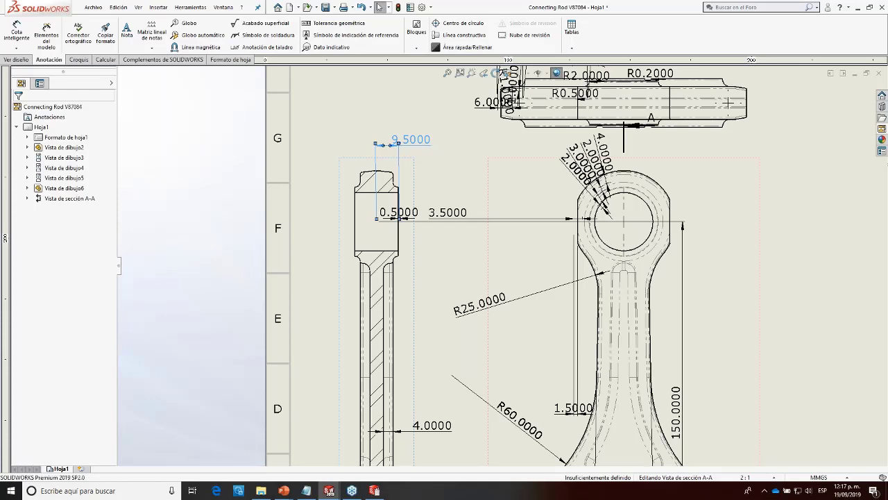
{"action": "left_click", "coordinate": [409, 139]}
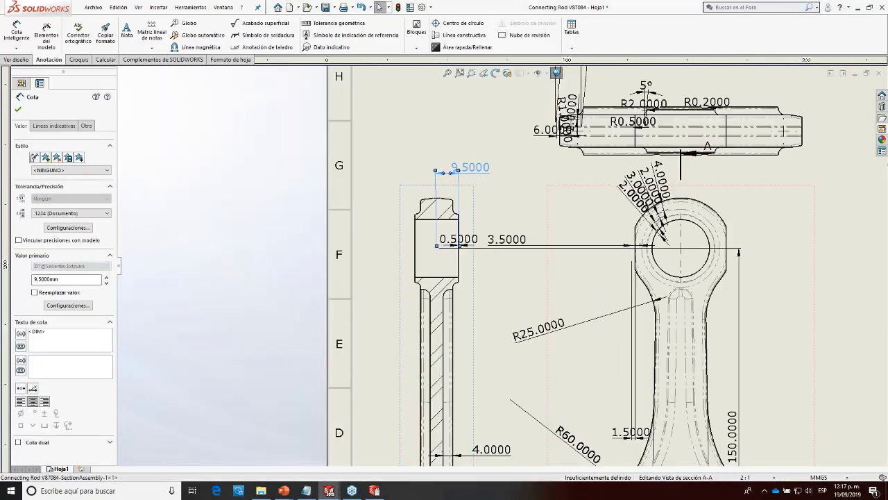
{"action": "key", "text": "Delete"}
Step: Dimension the full width of the small end in section view A-A, placing the dimension above the view
{"action": "left_click", "coordinate": [46, 34]}
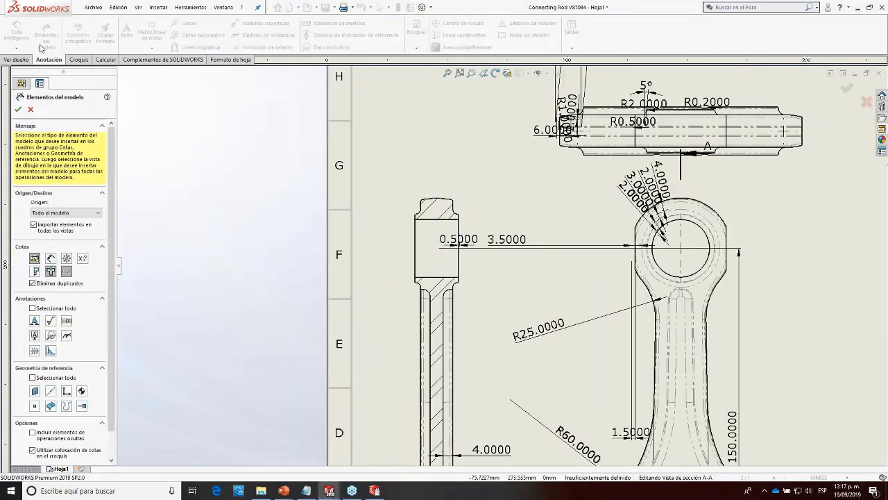
{"action": "left_click", "coordinate": [31, 108]}
{"action": "left_click", "coordinate": [17, 31]}
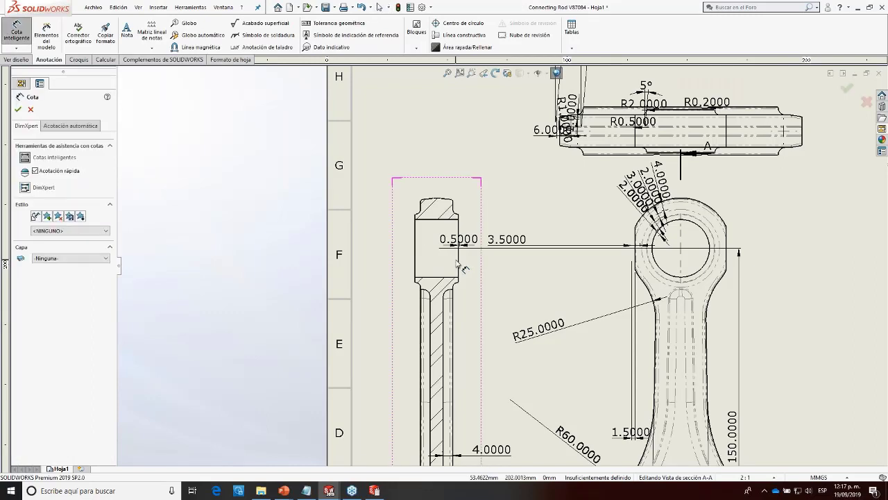
{"action": "left_click", "coordinate": [457, 257]}
{"action": "left_click", "coordinate": [414, 250]}
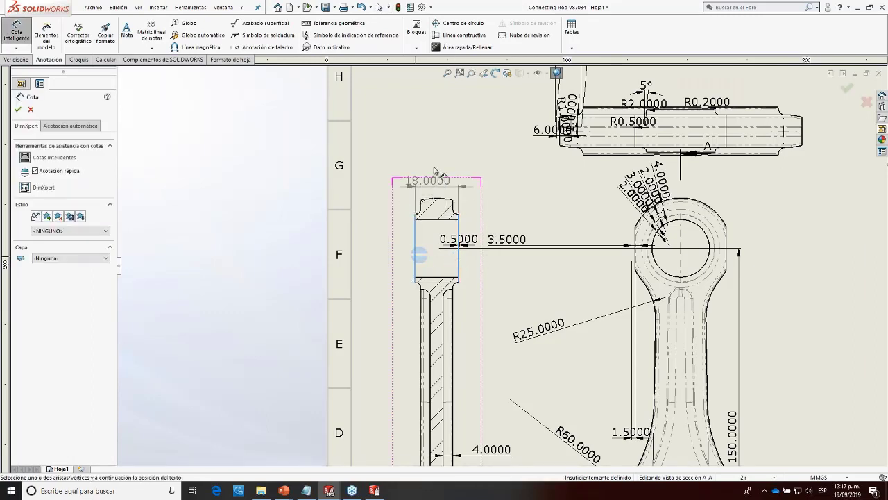
{"action": "left_click", "coordinate": [437, 147]}
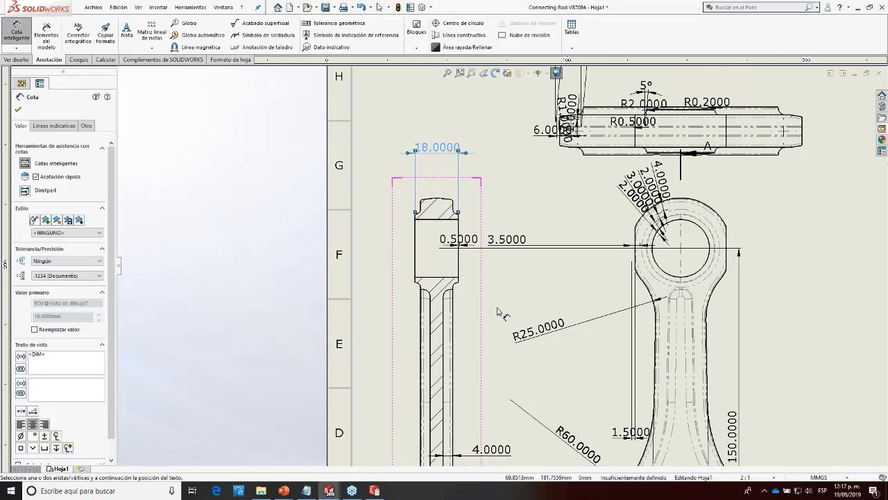
{"action": "scroll", "coordinate": [501, 339], "scroll_direction": "up", "scroll_amount": 5}
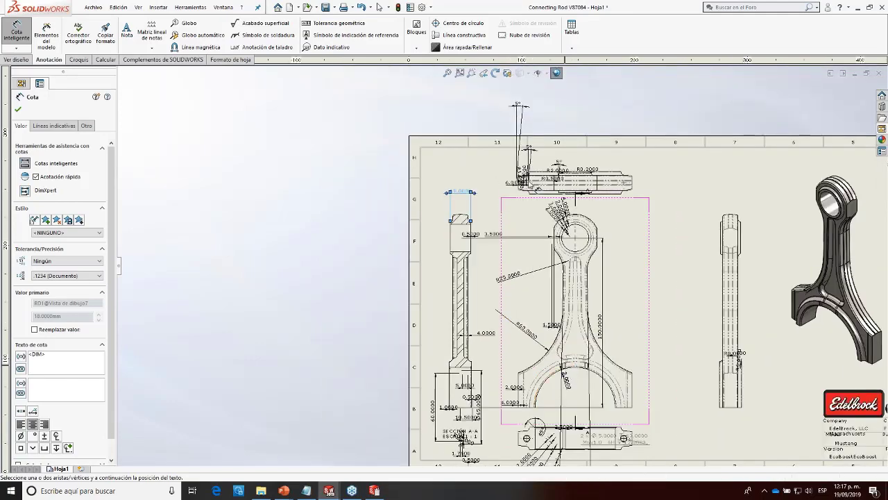
{"action": "left_click", "coordinate": [683, 283]}
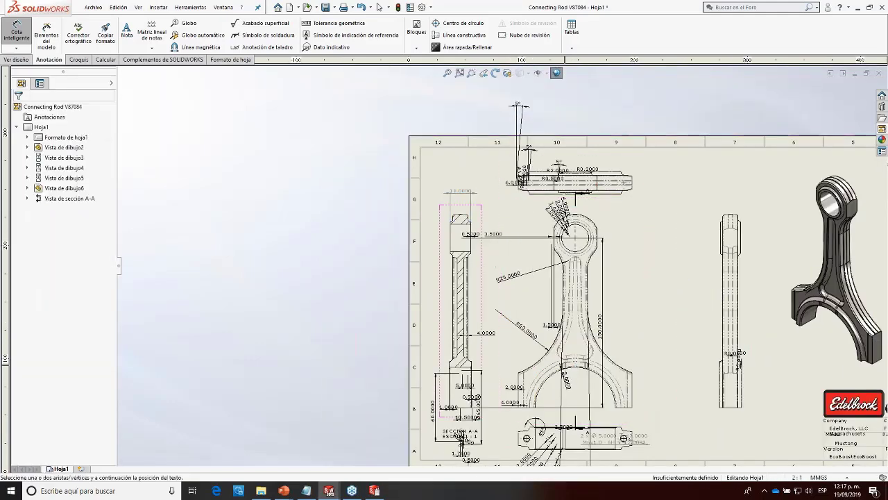
{"action": "scroll", "coordinate": [502, 268], "scroll_direction": "up", "scroll_amount": 3}
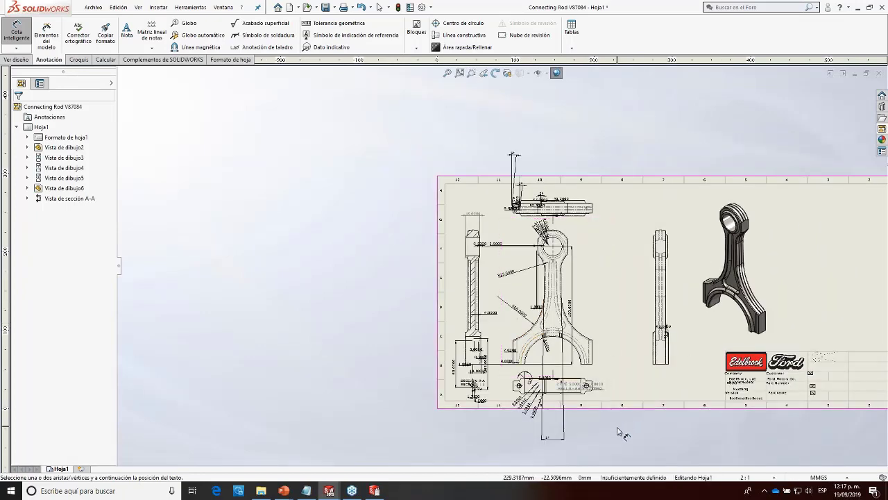
{"action": "scroll", "coordinate": [620, 448], "scroll_direction": "down", "scroll_amount": 2}
{"action": "scroll", "coordinate": [575, 451], "scroll_direction": "up", "scroll_amount": 3}
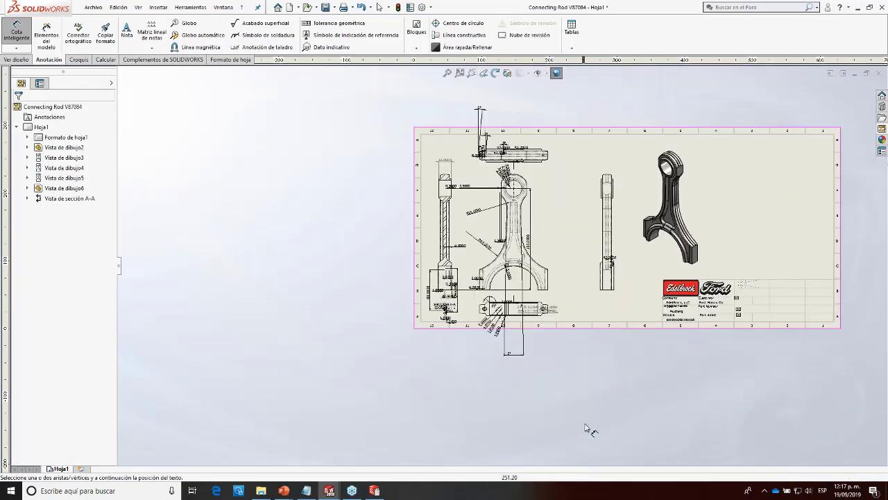
{"action": "key", "text": "Escape"}
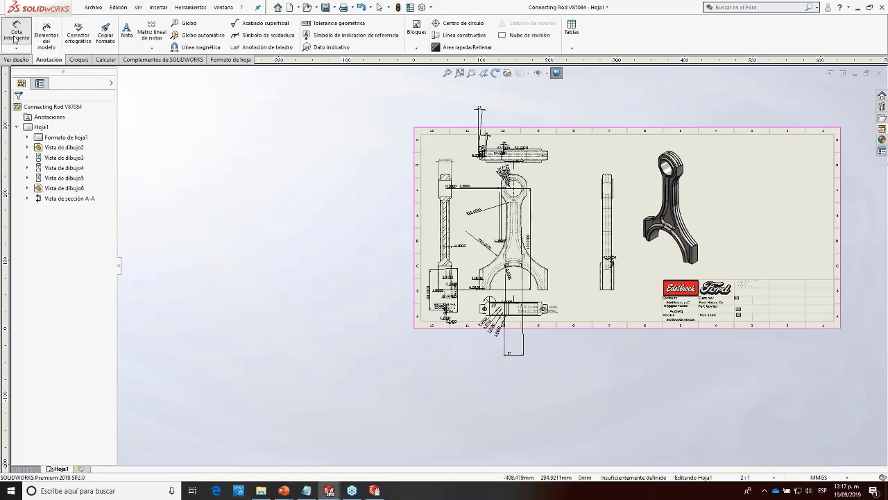
Step: Select all dimensions around section A-A and the front, upper and lower views and auto-arrange them
{"action": "left_click_drag", "start_coordinate": [590, 357], "coordinate": [400, 99]}
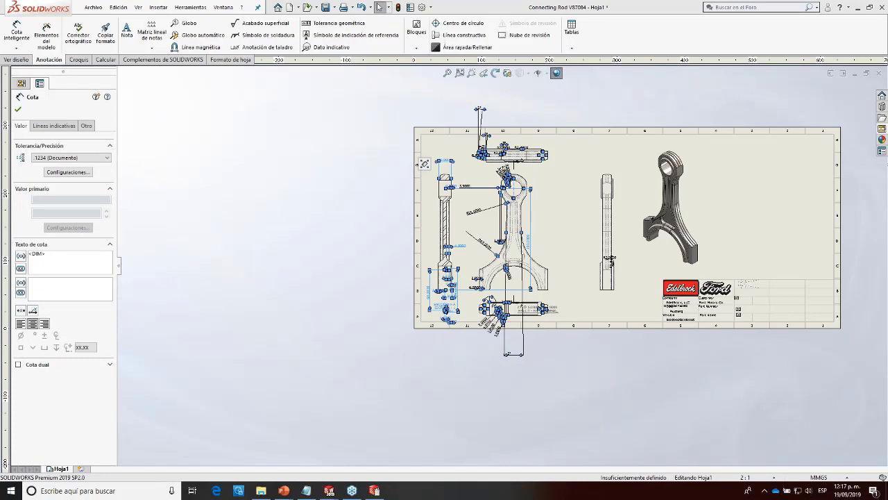
{"action": "mouse_move", "coordinate": [424, 162]}
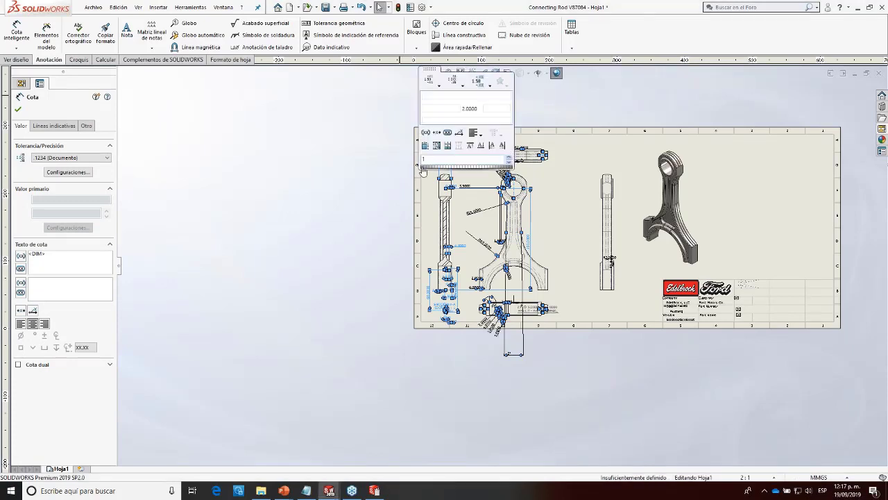
{"action": "left_click", "coordinate": [345, 179]}
{"action": "mouse_move", "coordinate": [592, 370]}
{"action": "left_mouse_down"}
{"action": "mouse_move", "coordinate": [553, 258]}
{"action": "mouse_move", "coordinate": [400, 104]}
{"action": "mouse_move", "coordinate": [417, 105]}
{"action": "mouse_move", "coordinate": [394, 98]}
{"action": "left_mouse_up"}
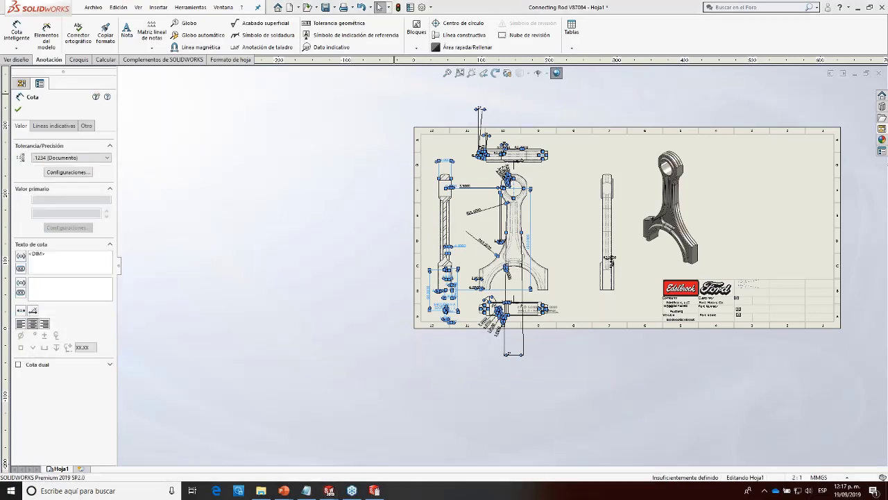
{"action": "mouse_move", "coordinate": [420, 164]}
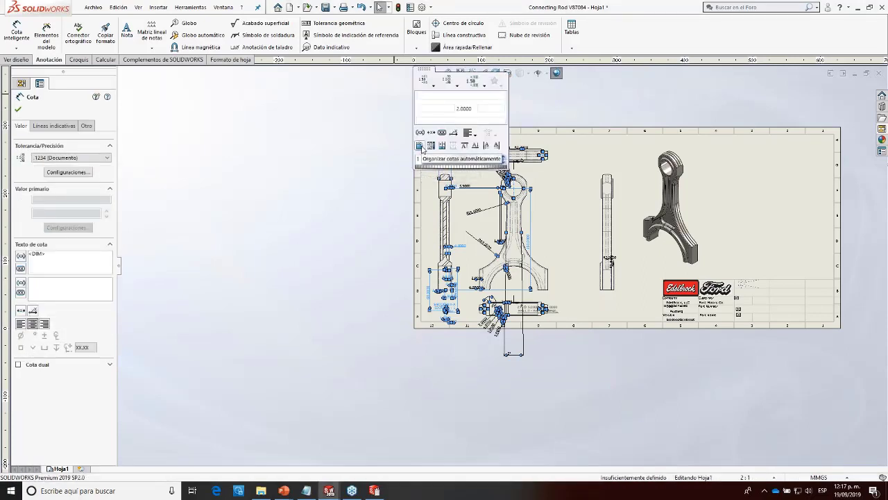
{"action": "left_click", "coordinate": [420, 146]}
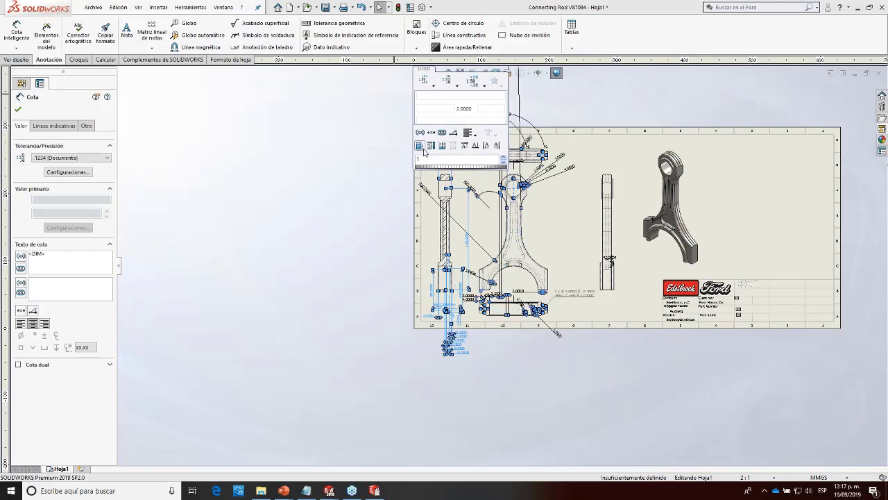
{"action": "scroll", "coordinate": [450, 337], "scroll_direction": "down", "scroll_amount": 5}
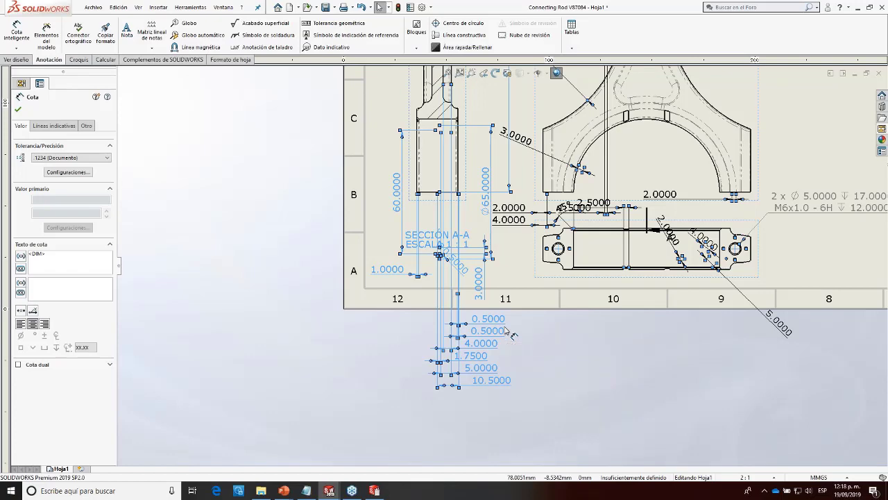
{"action": "scroll", "coordinate": [516, 278], "scroll_direction": "up", "scroll_amount": 5}
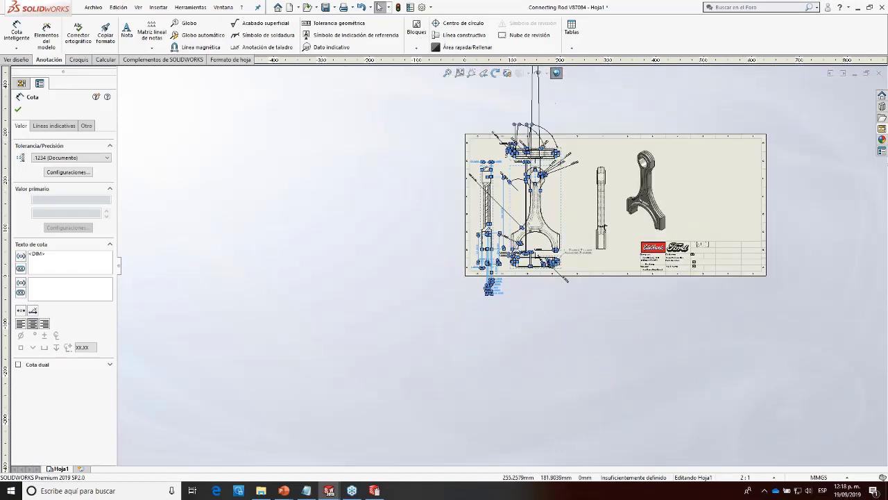
{"action": "scroll", "coordinate": [603, 225], "scroll_direction": "down", "scroll_amount": 3}
Step: Save the drawing's sheet format as EdelBrock2.slddrt in the sheetformat folder
{"action": "left_click", "coordinate": [93, 6]}
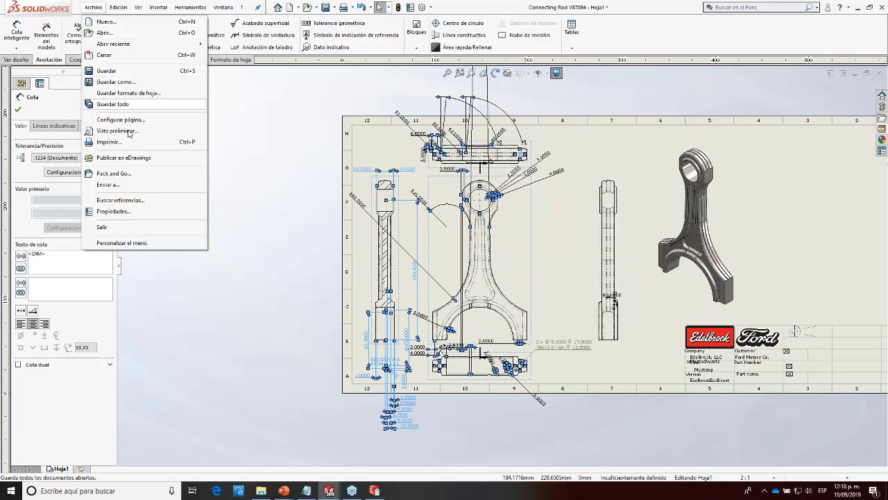
{"action": "left_click", "coordinate": [271, 173]}
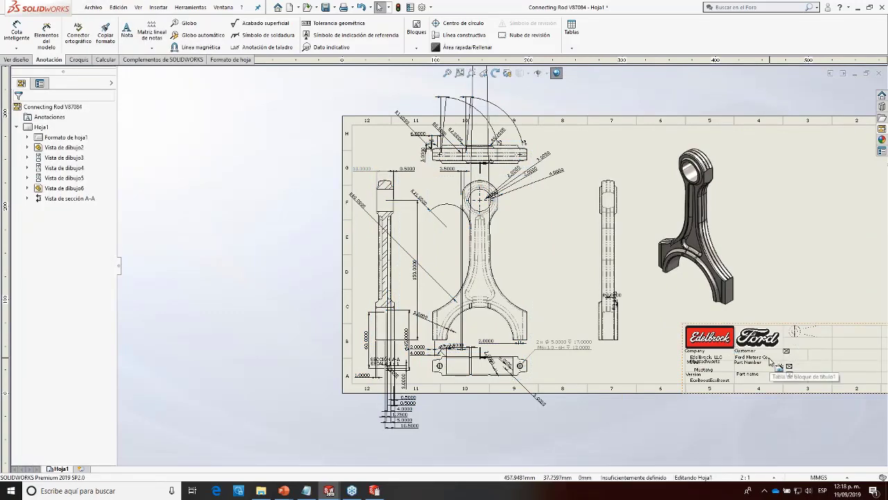
{"action": "left_click", "coordinate": [93, 7]}
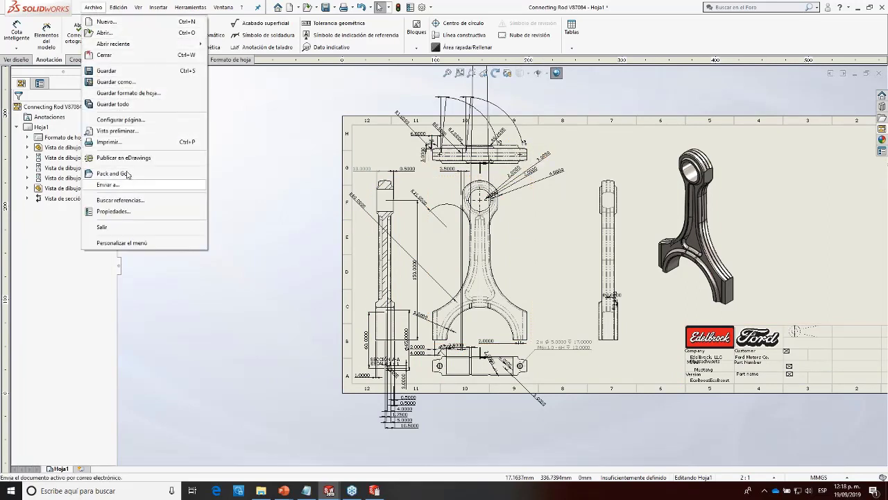
{"action": "left_click", "coordinate": [135, 93]}
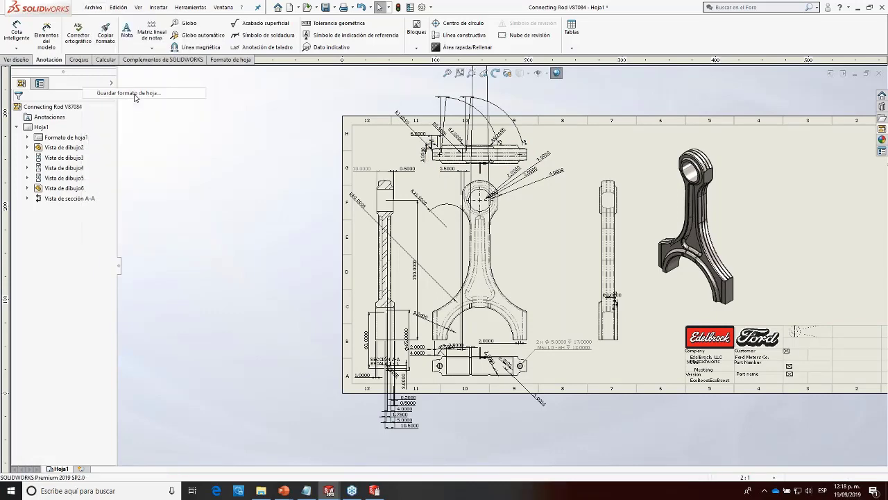
{"action": "scroll", "coordinate": [149, 93], "scroll_direction": "down", "scroll_amount": 10}
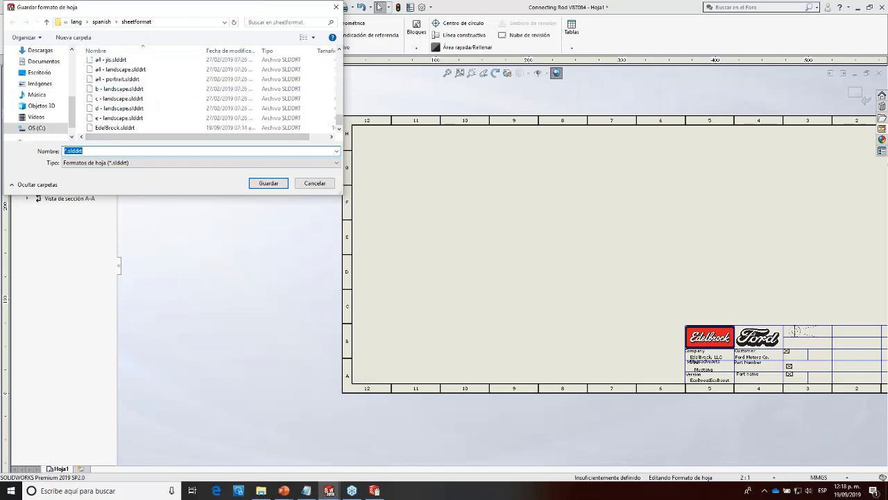
{"action": "left_click", "coordinate": [91, 127]}
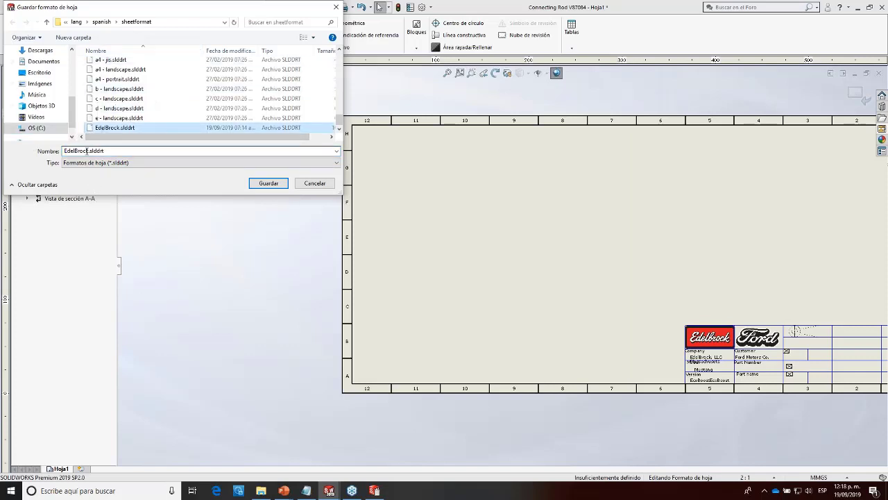
{"action": "left_click", "coordinate": [89, 151]}
{"action": "type", "text": "2"}
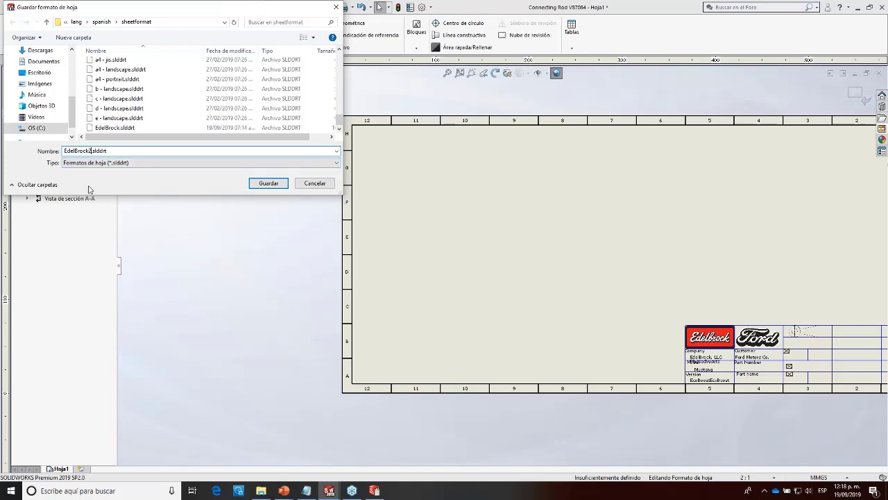
{"action": "left_click", "coordinate": [267, 184]}
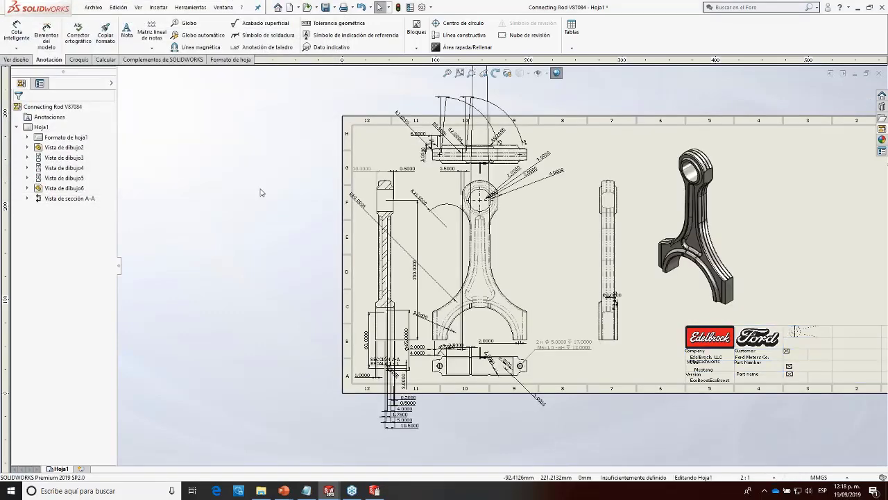
Step: Apply the EdelBrock2 standard sheet format to Hoja1 through its sheet properties, agreeing to delete the modified notes
{"action": "right_click", "coordinate": [42, 128]}
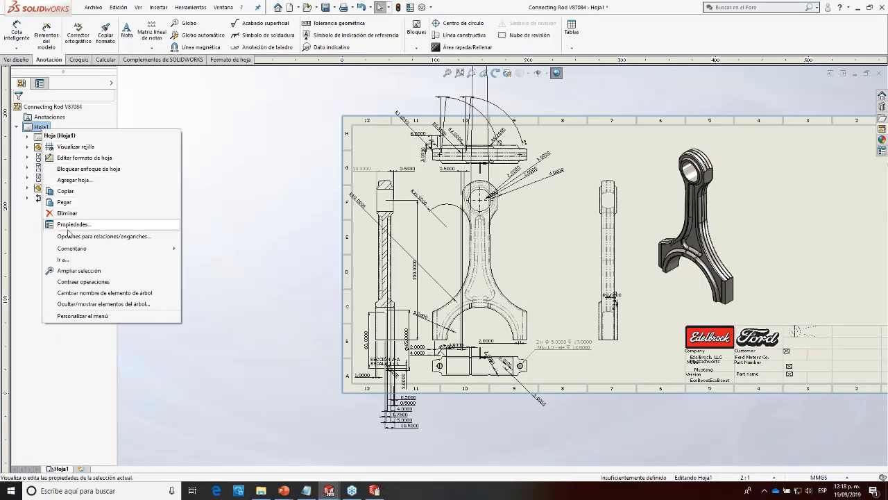
{"action": "left_click", "coordinate": [73, 224]}
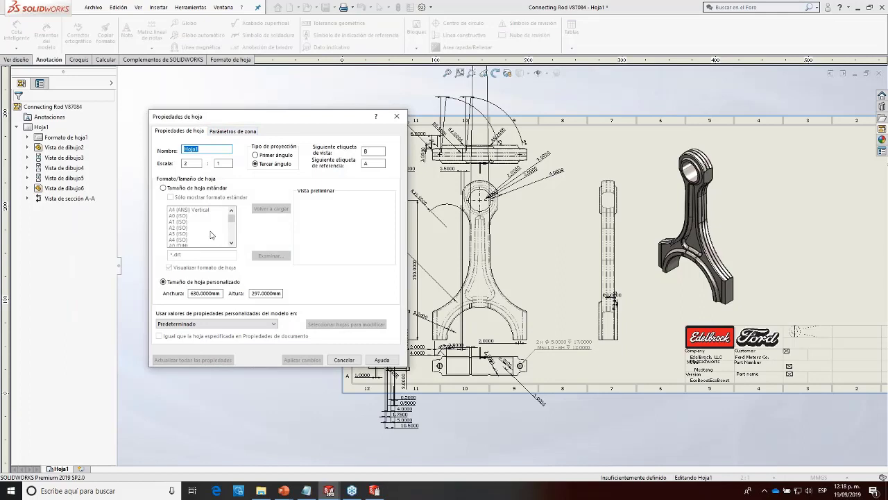
{"action": "left_click", "coordinate": [164, 188]}
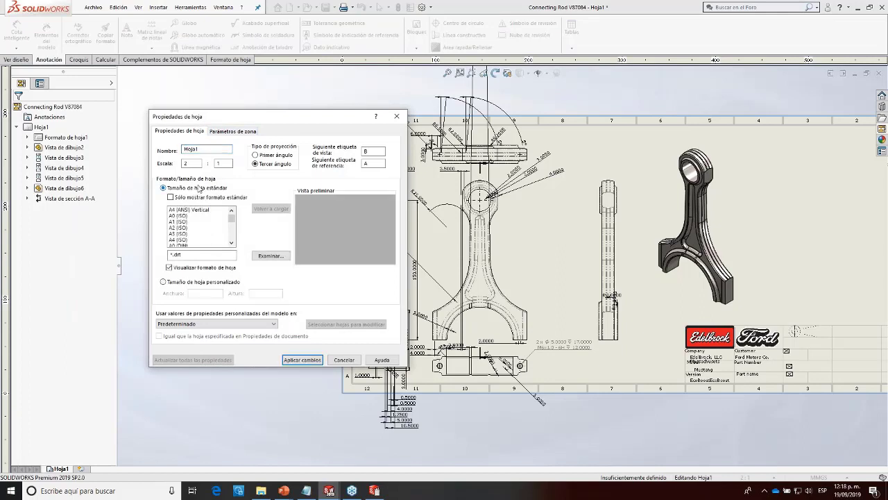
{"action": "left_click_drag", "start_coordinate": [230, 224], "coordinate": [232, 250]}
{"action": "left_click", "coordinate": [178, 241]}
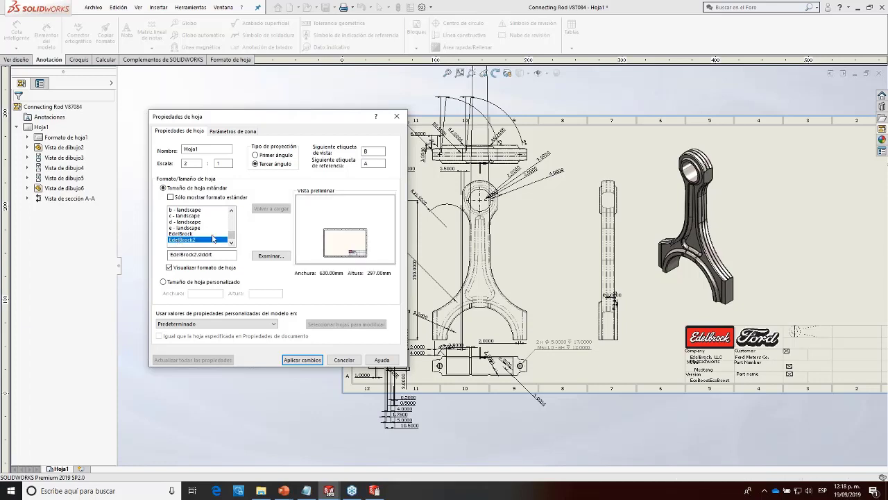
{"action": "left_click", "coordinate": [310, 361]}
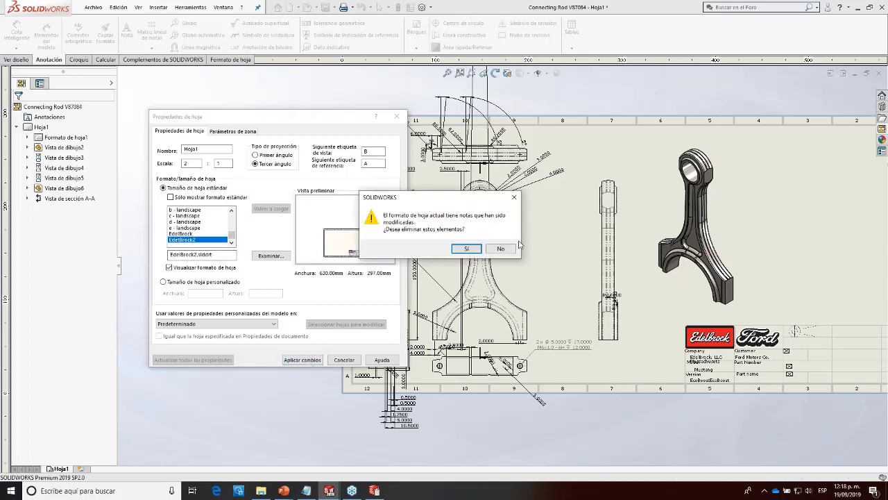
{"action": "left_click", "coordinate": [467, 249]}
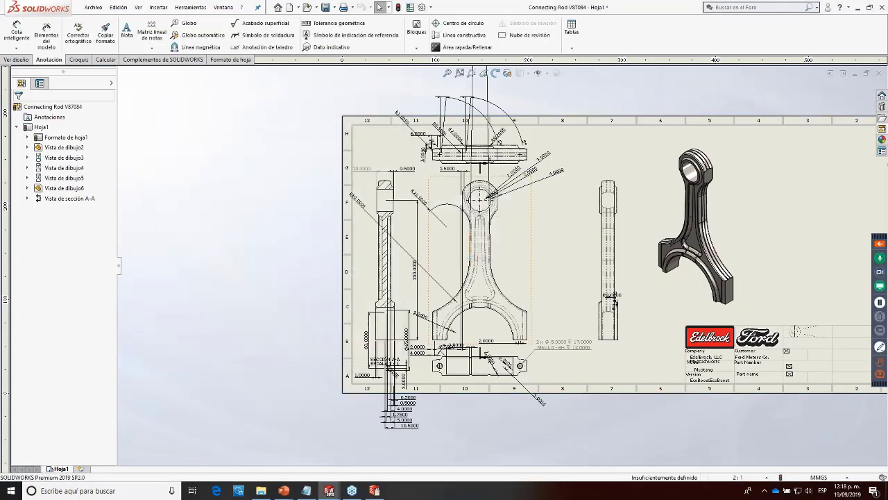
{"action": "left_click", "coordinate": [93, 8]}
{"action": "mouse_move", "coordinate": [117, 8]}
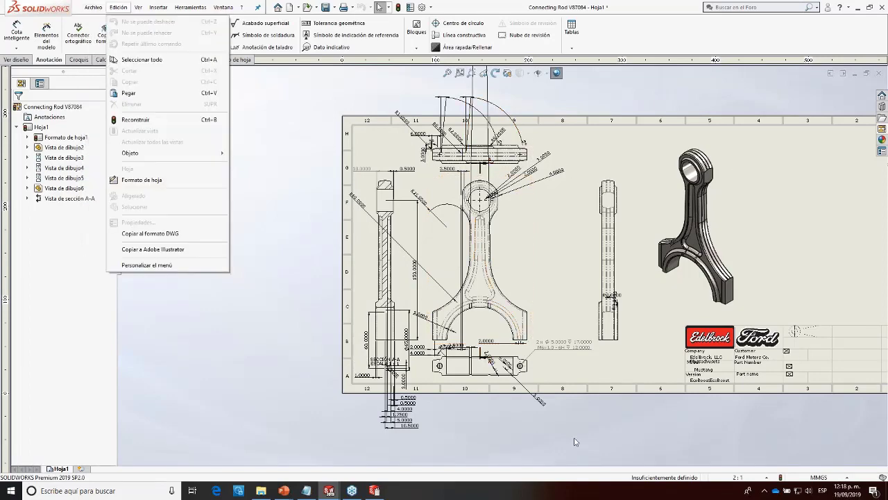
{"action": "left_click", "coordinate": [606, 366]}
{"action": "scroll", "coordinate": [660, 321], "scroll_direction": "up", "scroll_amount": 3}
{"action": "scroll", "coordinate": [676, 296], "scroll_direction": "down", "scroll_amount": 1}
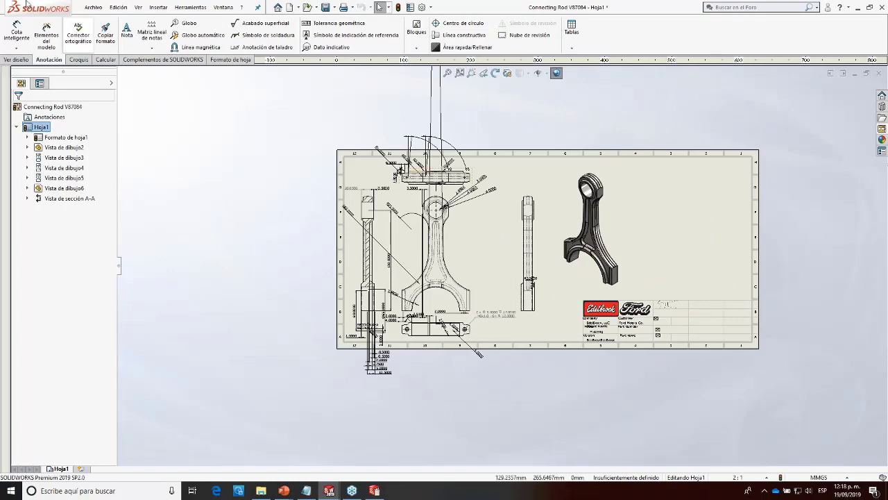
Step: Save the drawing as a drawing template named Edelbrock2.drwdot in the templates folder, accepting that models, dimensions and annotations are removed
{"action": "left_click", "coordinate": [94, 8]}
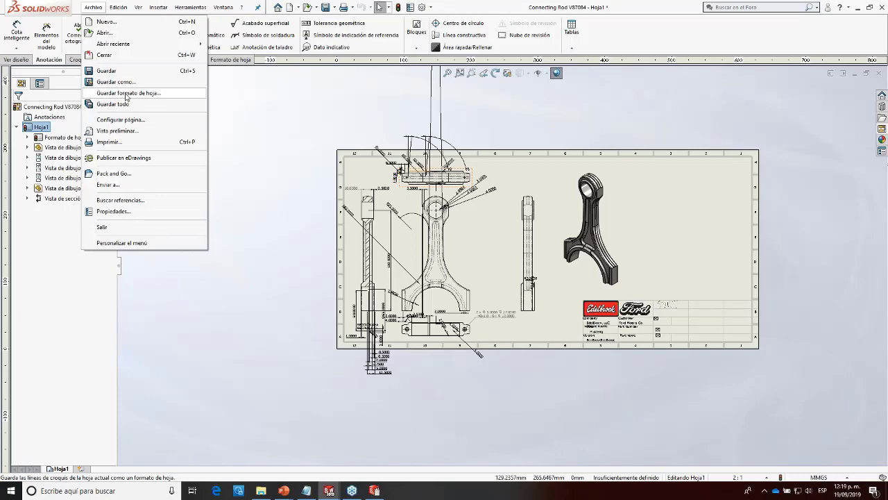
{"action": "left_click", "coordinate": [115, 82]}
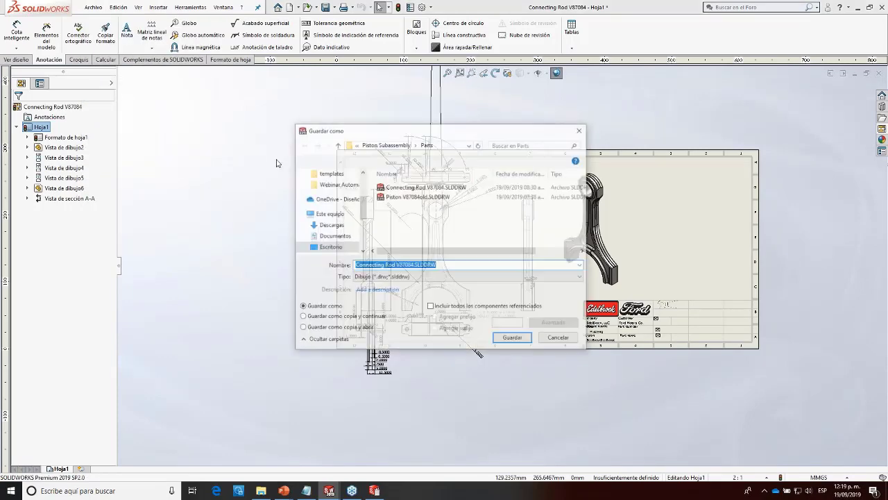
{"action": "left_click", "coordinate": [413, 277]}
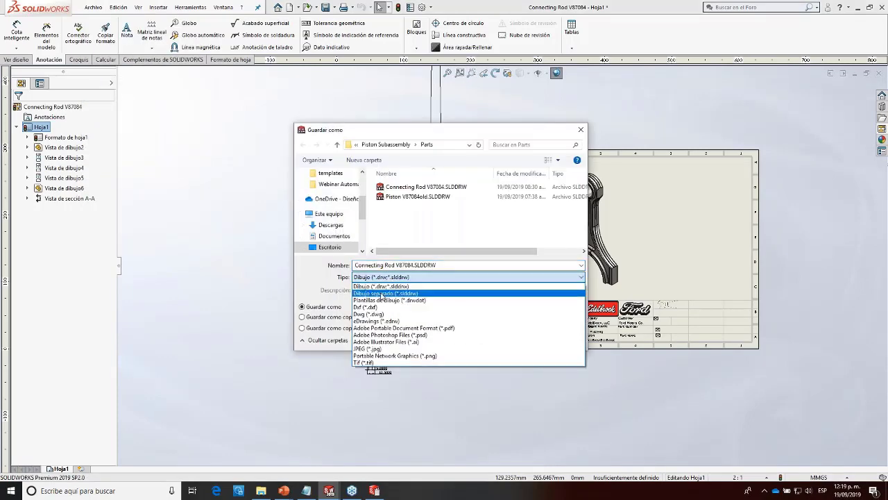
{"action": "left_click", "coordinate": [385, 300]}
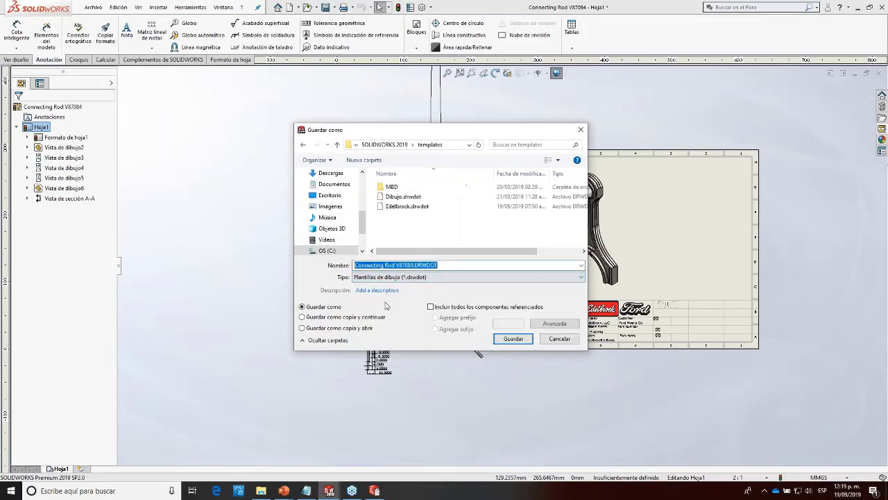
{"action": "left_click", "coordinate": [402, 206]}
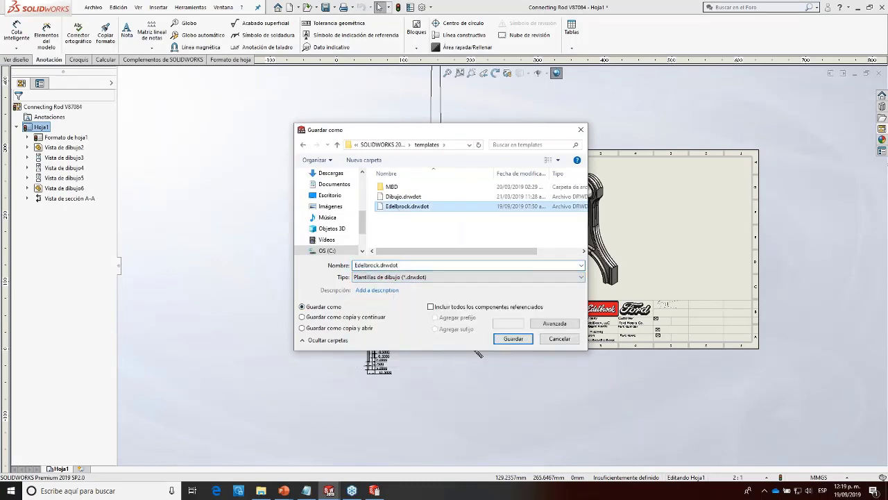
{"action": "left_click", "coordinate": [380, 264]}
{"action": "type", "text": "2"}
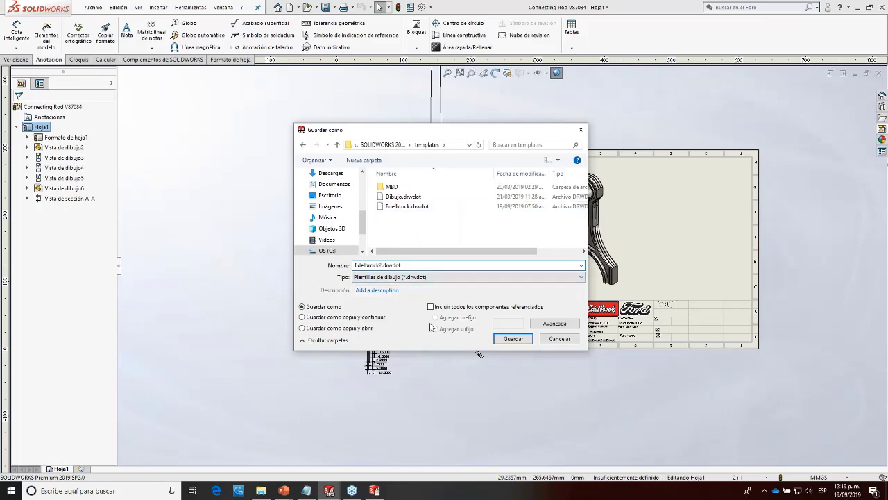
{"action": "left_click", "coordinate": [513, 339]}
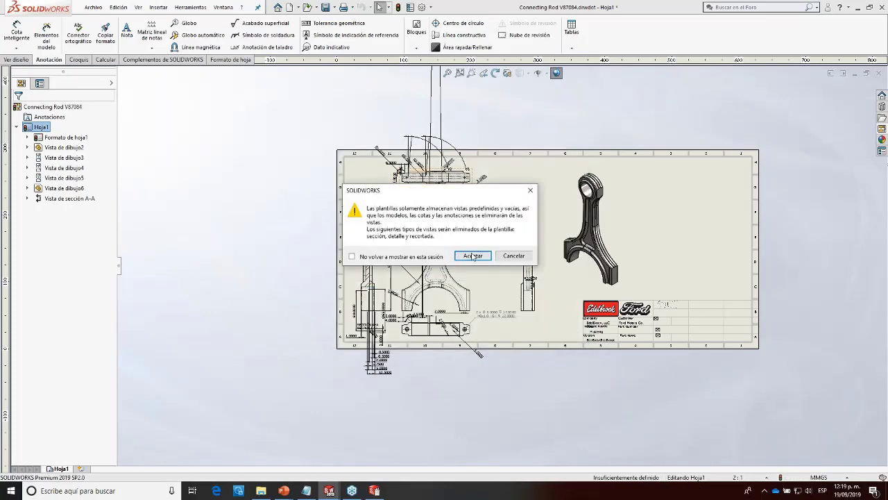
{"action": "left_click", "coordinate": [473, 256]}
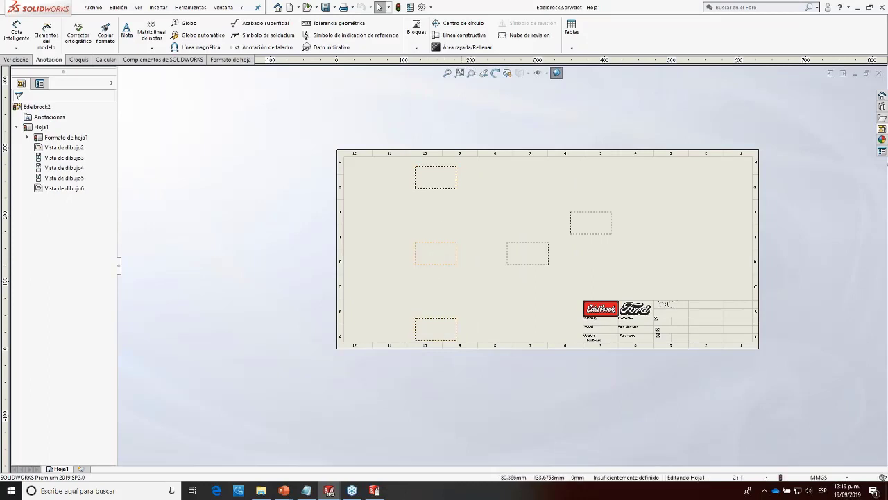
Step: Examine the template's empty predefined views and its title block
{"action": "left_click", "coordinate": [16, 60]}
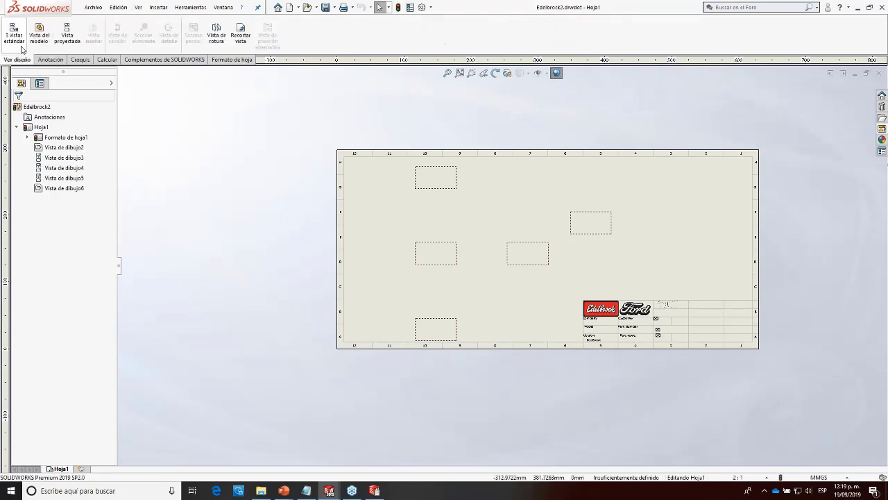
{"action": "left_click", "coordinate": [445, 193]}
{"action": "left_click", "coordinate": [436, 178]}
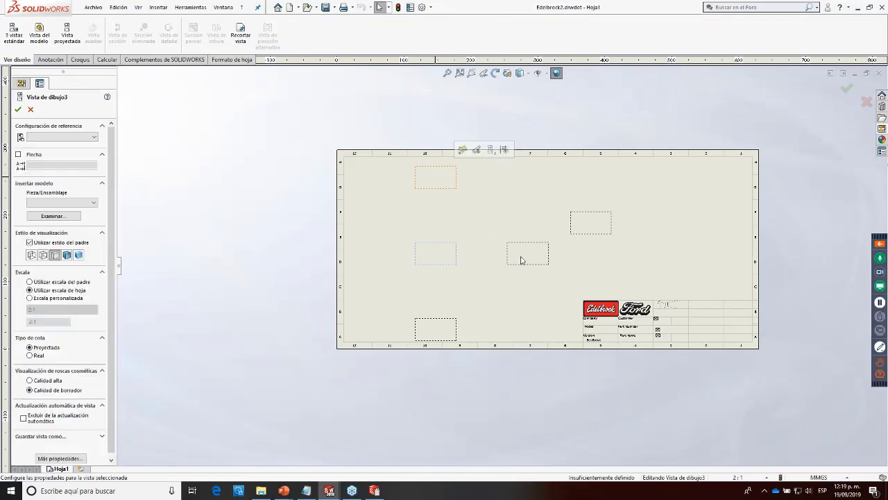
{"action": "left_click", "coordinate": [525, 260]}
{"action": "left_click", "coordinate": [436, 332]}
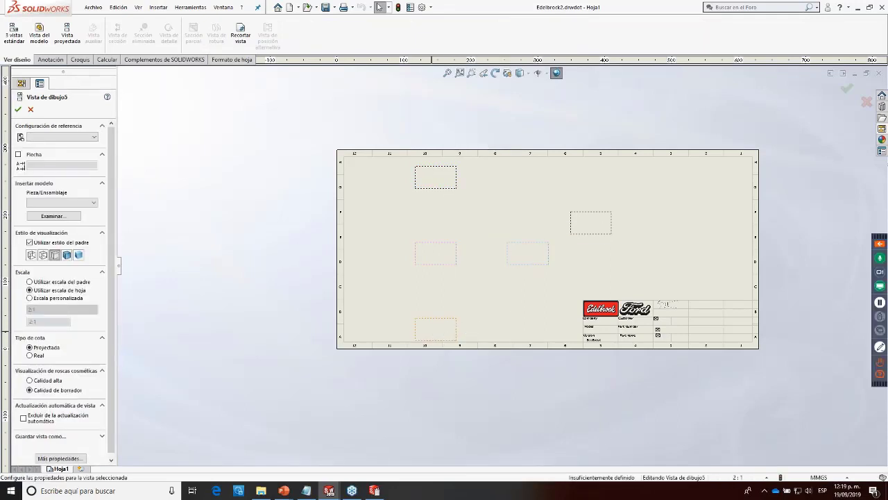
{"action": "left_click", "coordinate": [585, 235]}
{"action": "left_click", "coordinate": [584, 234]}
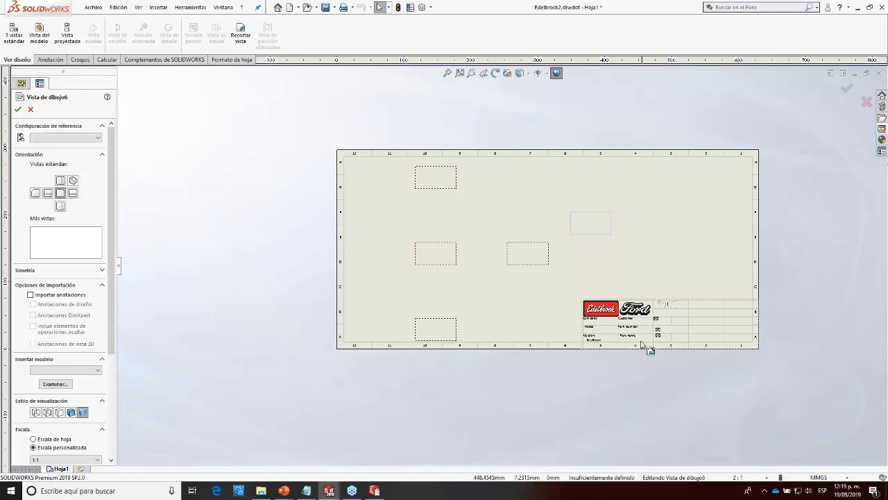
{"action": "scroll", "coordinate": [644, 347], "scroll_direction": "down", "scroll_amount": 5}
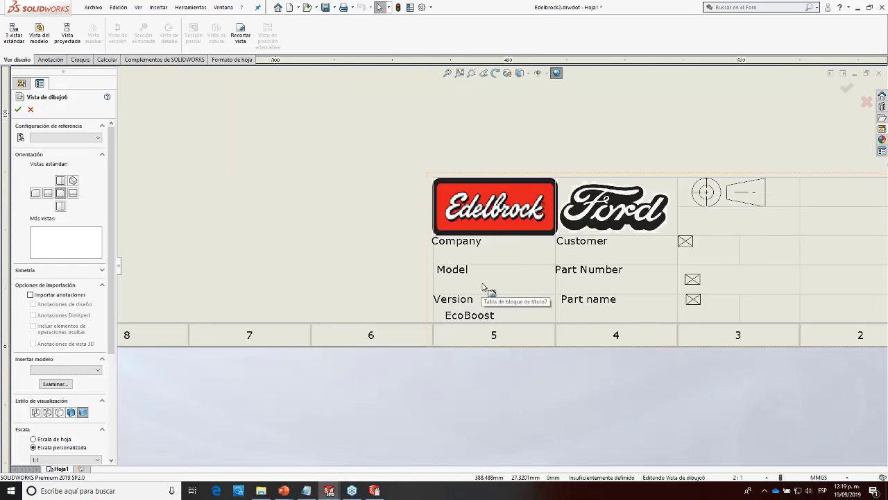
{"action": "scroll", "coordinate": [493, 295], "scroll_direction": "up", "scroll_amount": 5}
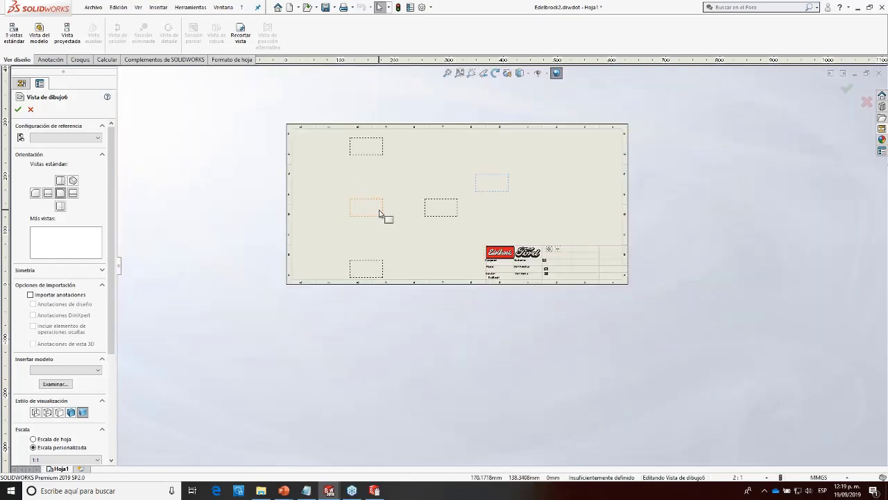
{"action": "left_click", "coordinate": [18, 110]}
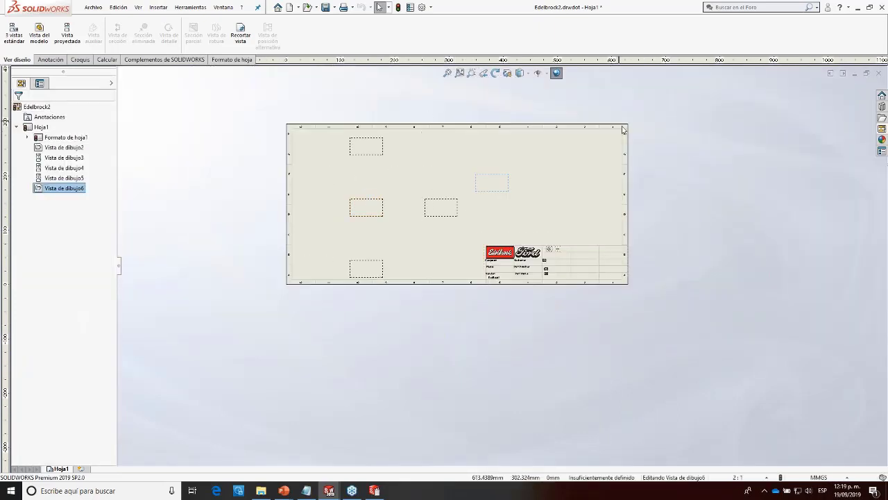
Step: Close the Edelbrock2 template without saving the modifications
{"action": "left_click", "coordinate": [836, 107]}
{"action": "left_click", "coordinate": [879, 72]}
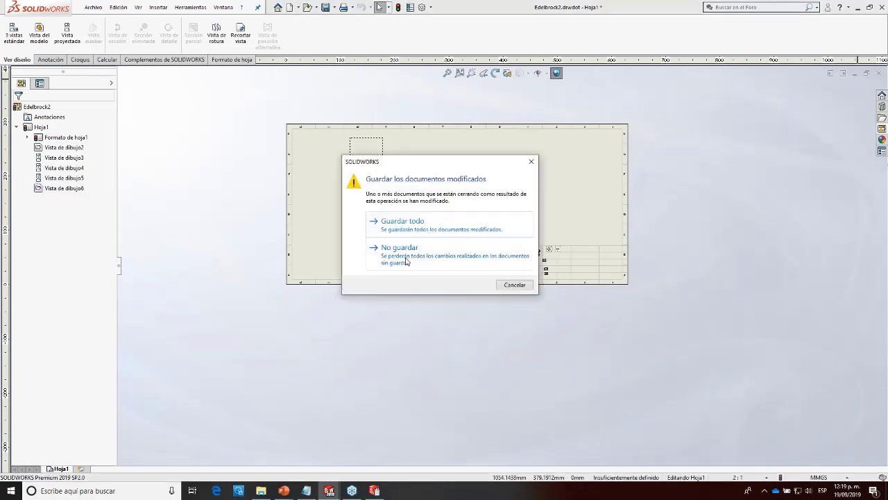
{"action": "left_click", "coordinate": [425, 263]}
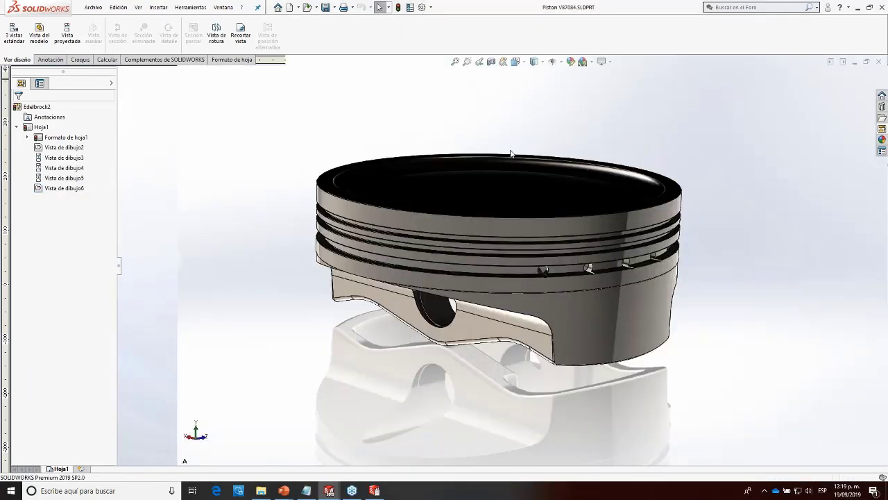
{"action": "left_click", "coordinate": [93, 7]}
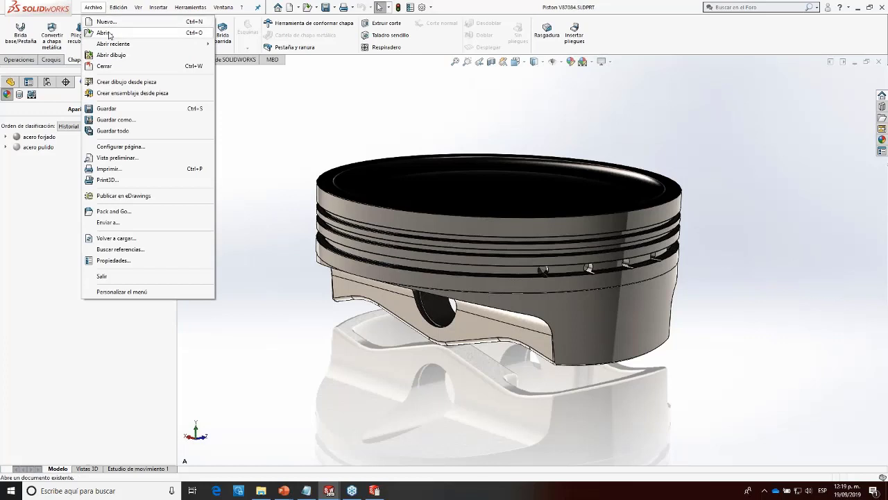
{"action": "left_click", "coordinate": [803, 196]}
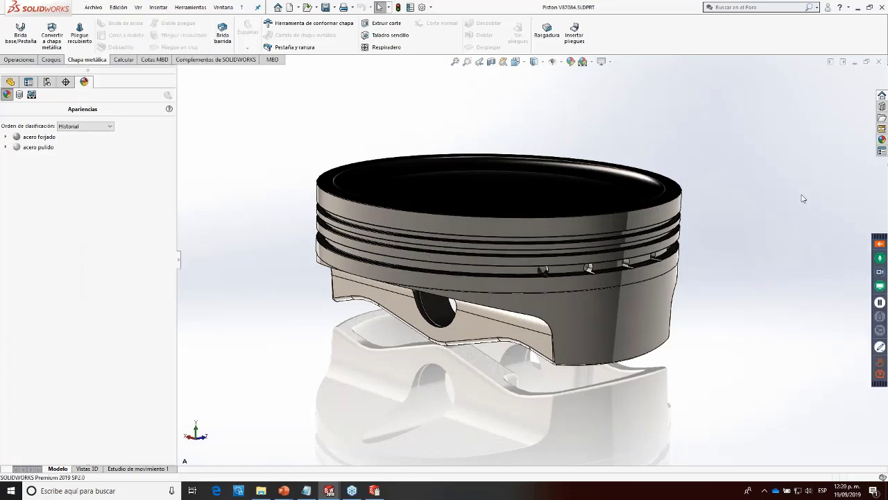
{"action": "left_click", "coordinate": [94, 8]}
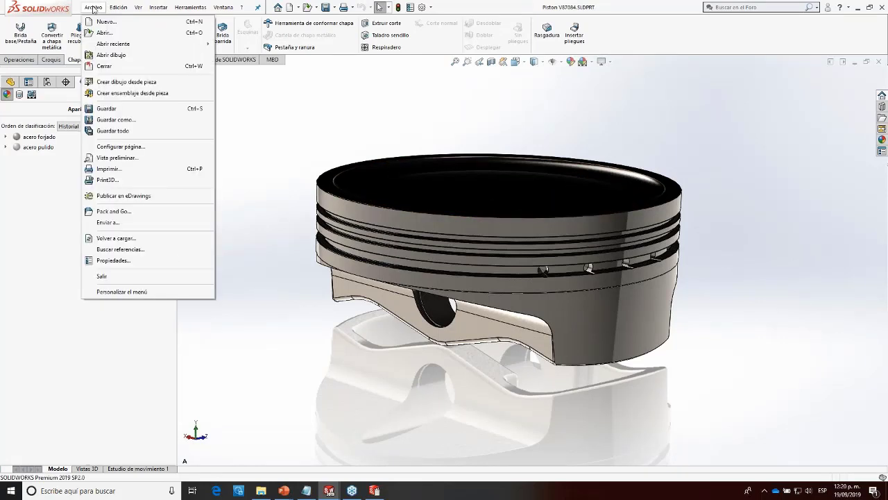
{"action": "left_click", "coordinate": [122, 82]}
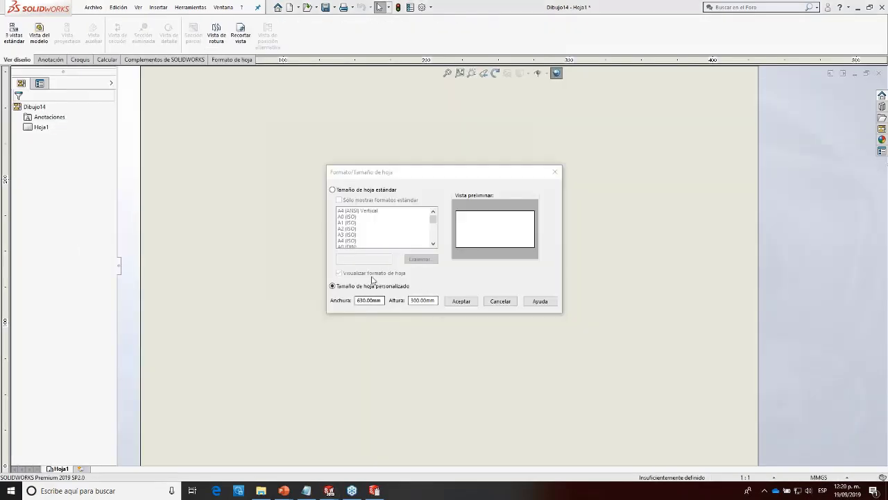
{"action": "left_click", "coordinate": [355, 193]}
{"action": "left_click", "coordinate": [500, 301]}
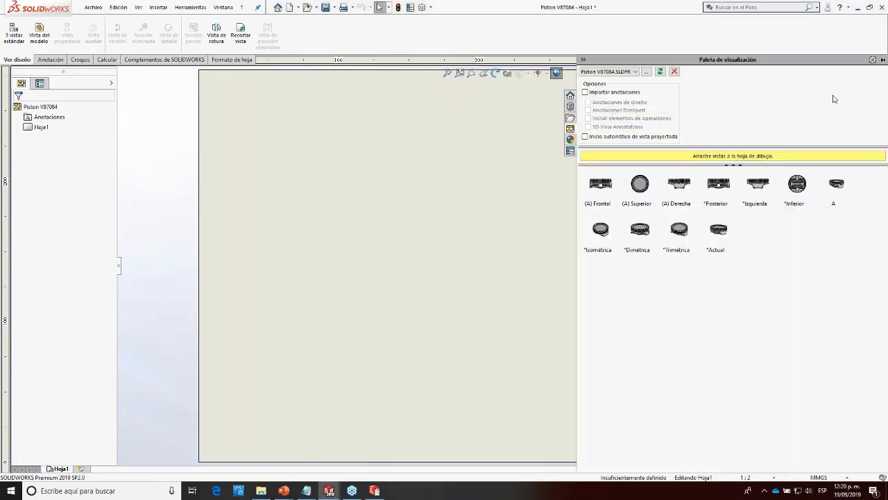
{"action": "left_click", "coordinate": [258, 300]}
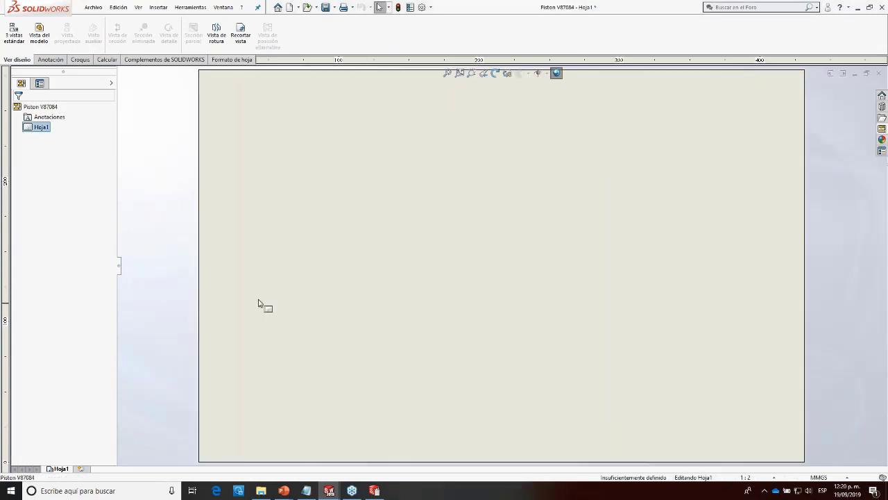
{"action": "left_click", "coordinate": [878, 73]}
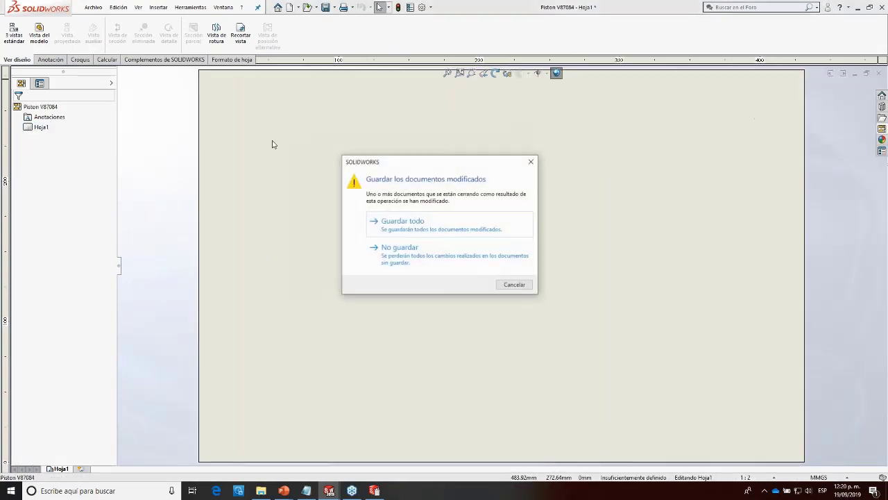
{"action": "left_click", "coordinate": [399, 251]}
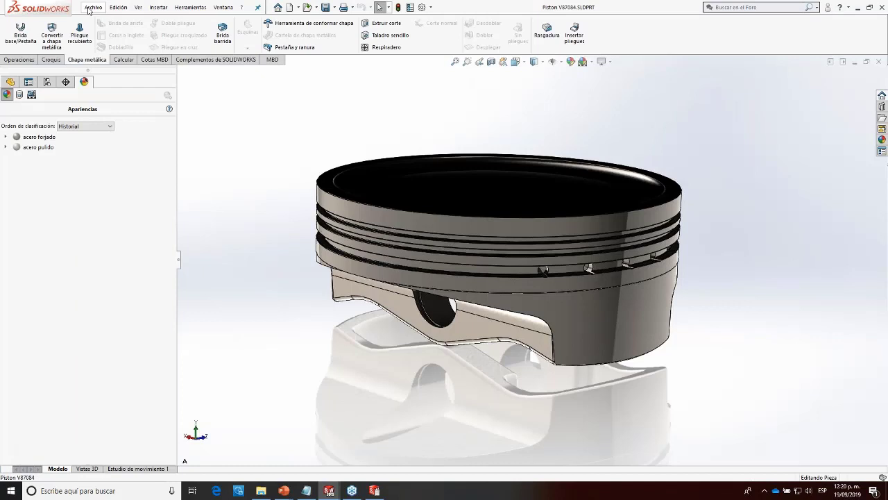
Step: Create a new drawing from the Edelbrock template
{"action": "left_click", "coordinate": [93, 7]}
{"action": "left_click", "coordinate": [103, 21]}
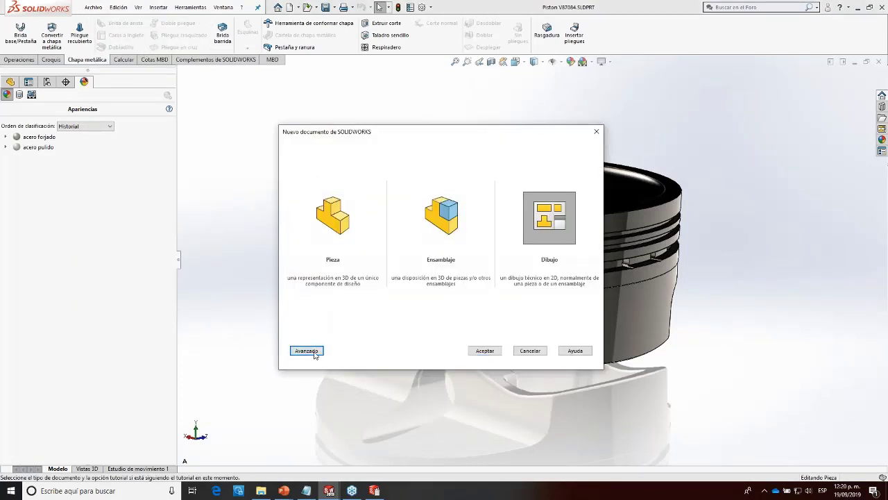
{"action": "left_click", "coordinate": [307, 351]}
{"action": "left_click", "coordinate": [440, 166]}
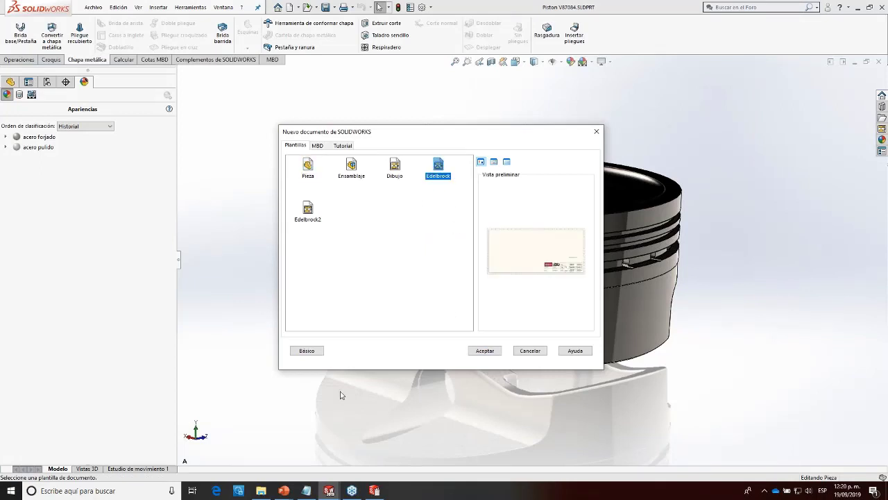
{"action": "left_click", "coordinate": [485, 350]}
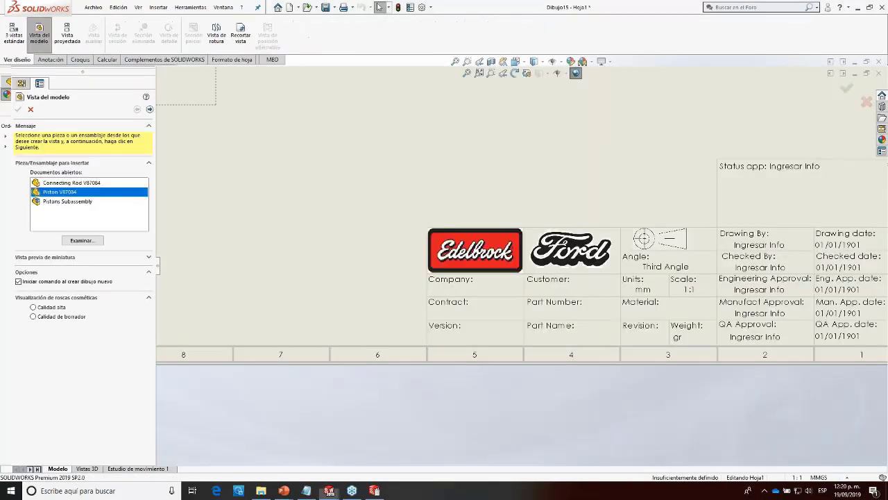
{"action": "scroll", "coordinate": [512, 242], "scroll_direction": "up", "scroll_amount": 5}
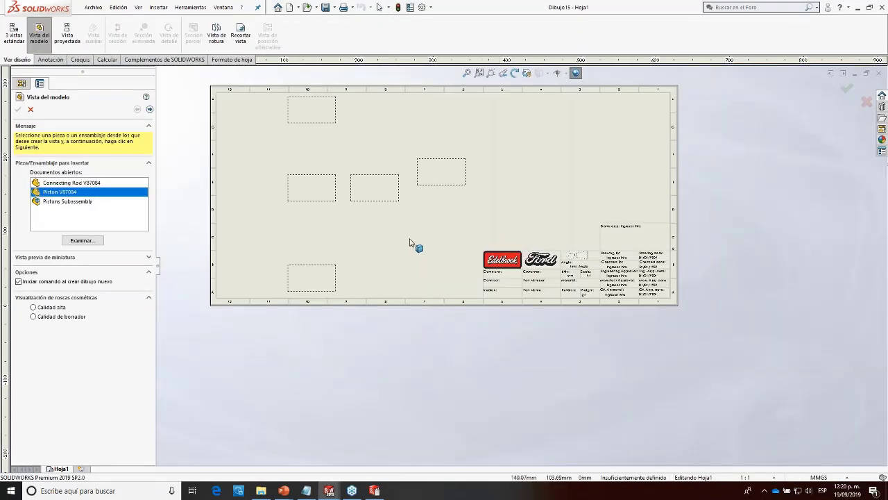
{"action": "left_click", "coordinate": [95, 243]}
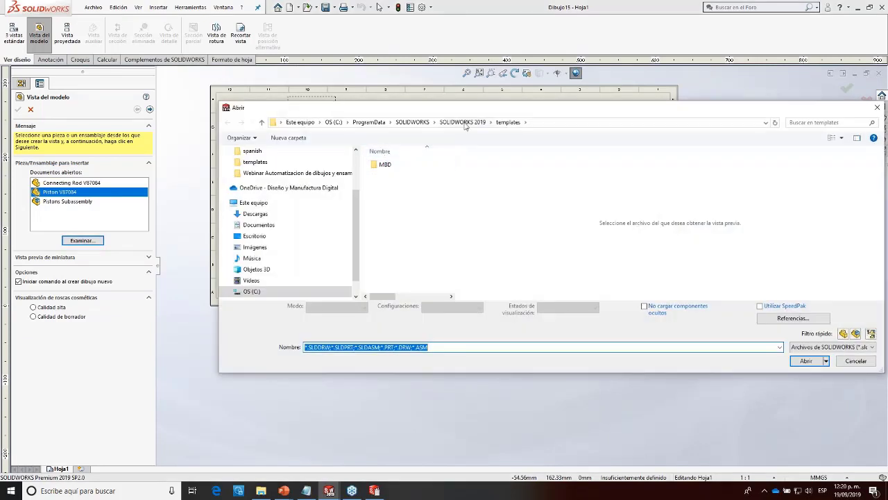
{"action": "left_click", "coordinate": [251, 236]}
{"action": "double_click", "coordinate": [395, 167]}
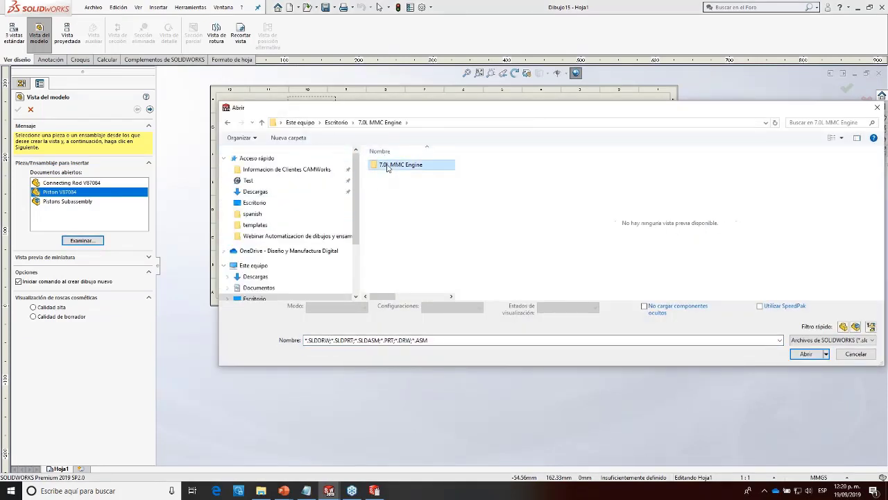
{"action": "double_click", "coordinate": [390, 168]}
{"action": "left_click", "coordinate": [392, 224]}
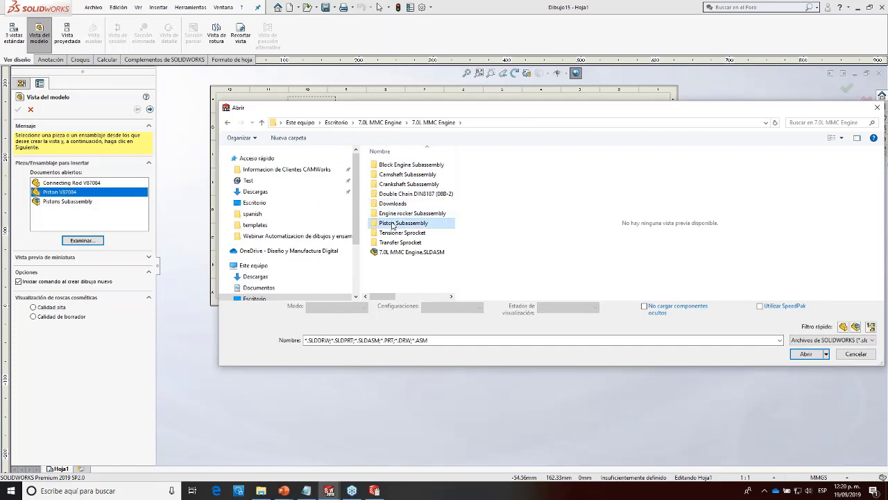
{"action": "double_click", "coordinate": [392, 222]}
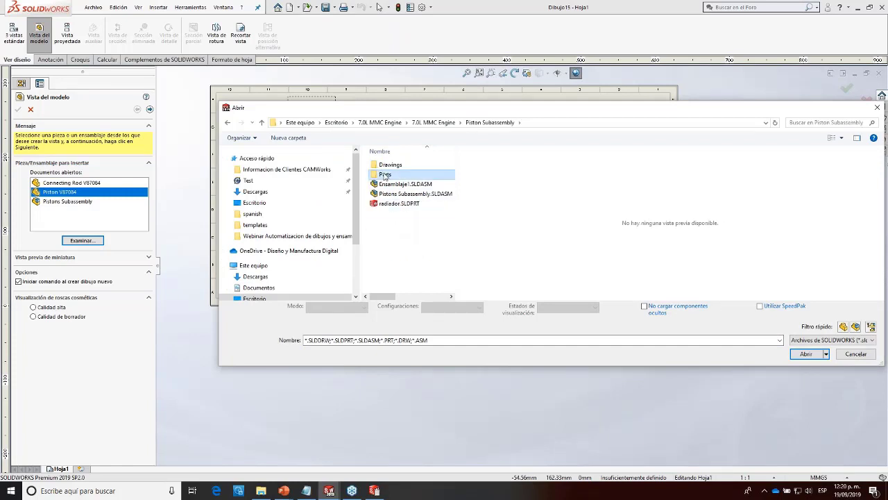
{"action": "double_click", "coordinate": [386, 174]}
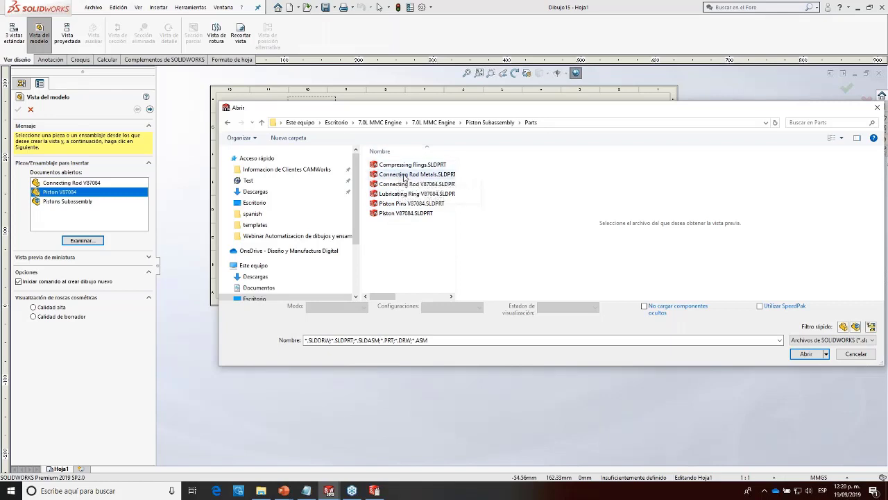
{"action": "left_click", "coordinate": [403, 175]}
{"action": "left_click", "coordinate": [363, 308]}
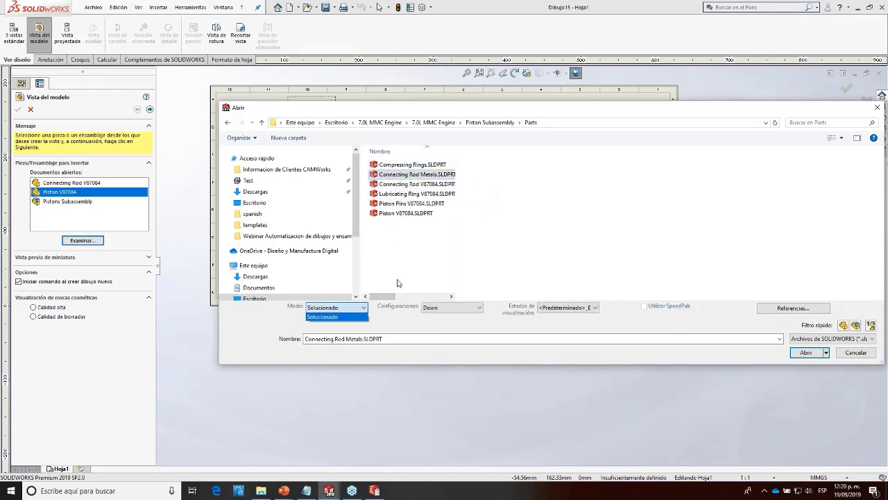
{"action": "left_click", "coordinate": [438, 310]}
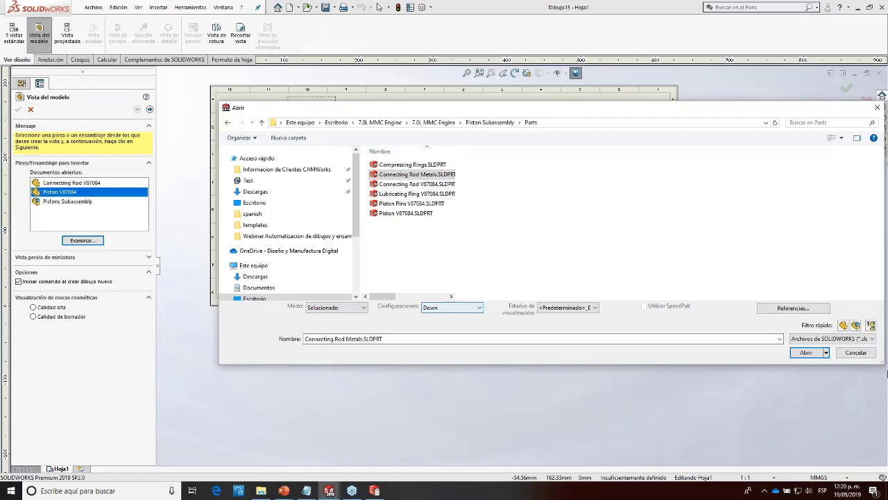
{"action": "left_click", "coordinate": [806, 353]}
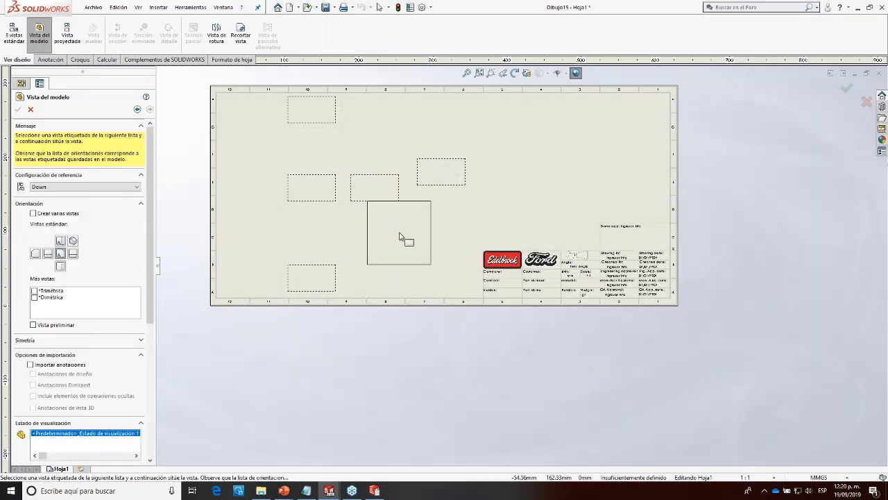
{"action": "left_click", "coordinate": [32, 110]}
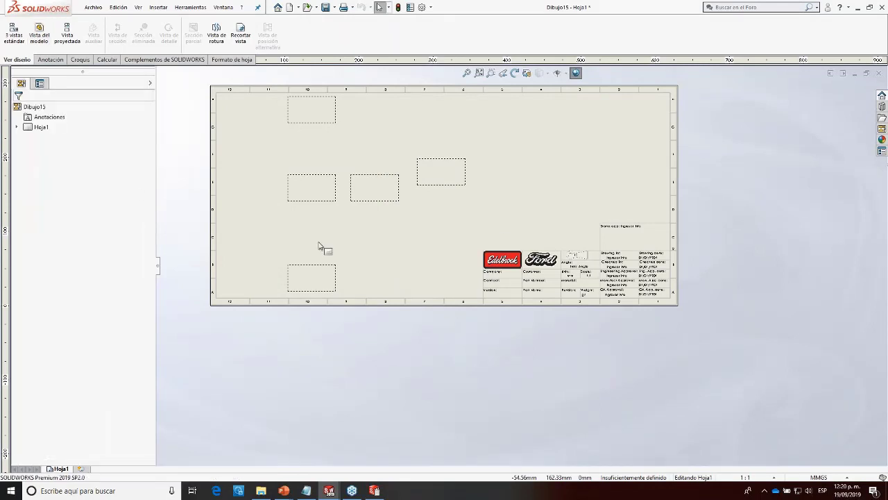
Step: Load Connecting Rod V87084.SLDPRT from the Parts folder into the view palette using its Down configuration
{"action": "left_click", "coordinate": [882, 129]}
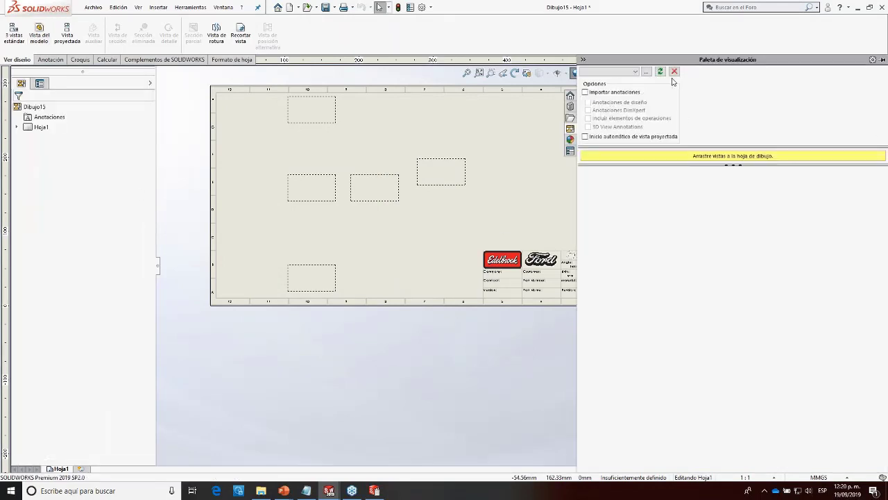
{"action": "left_click", "coordinate": [644, 72]}
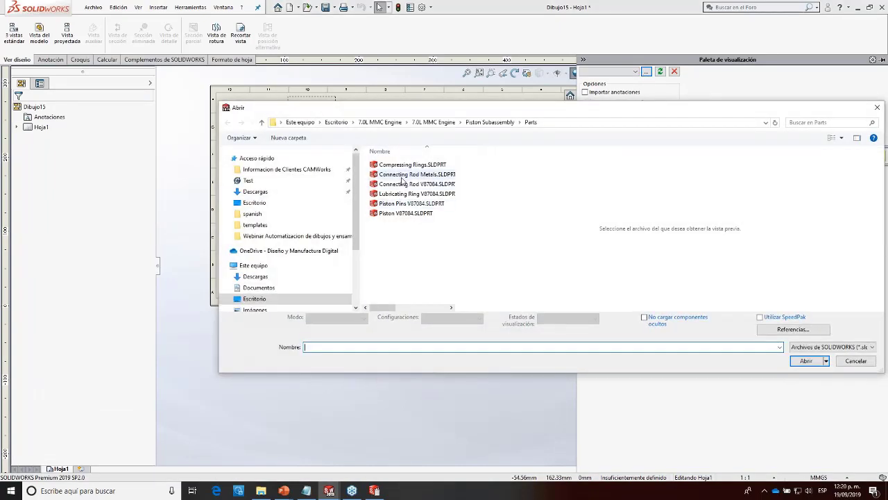
{"action": "left_click", "coordinate": [404, 174]}
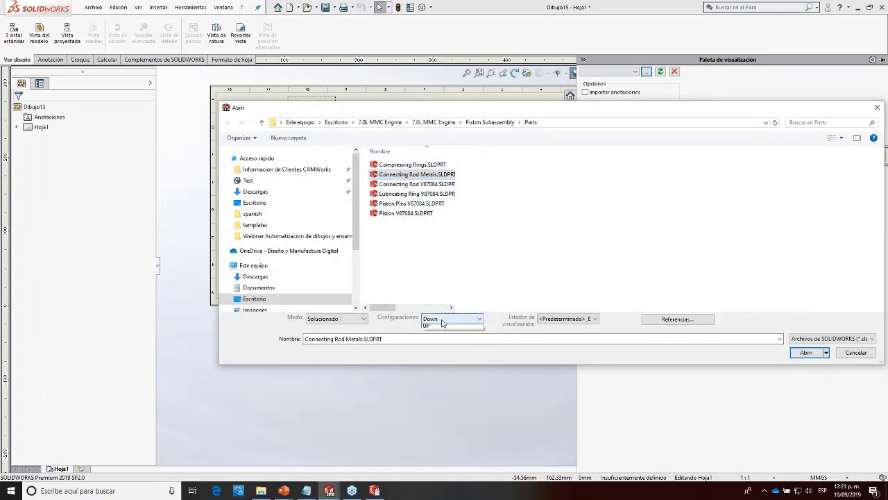
{"action": "left_click", "coordinate": [444, 320]}
{"action": "left_click", "coordinate": [450, 329]}
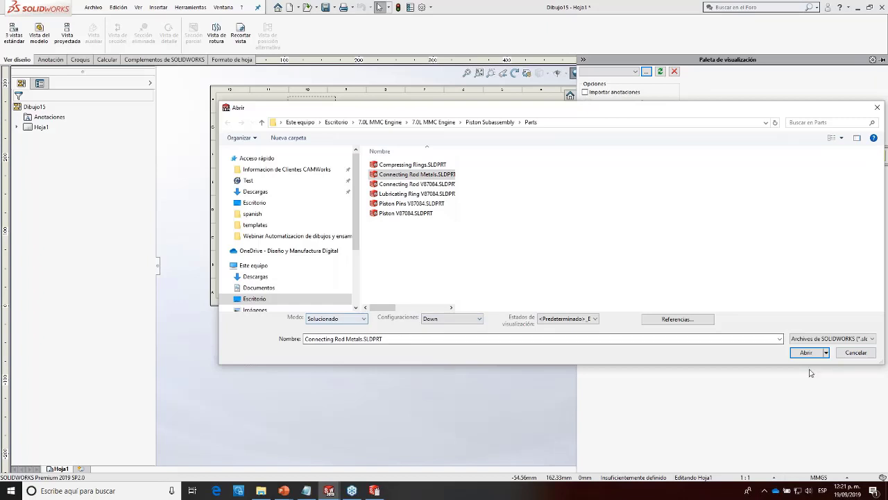
{"action": "left_click", "coordinate": [416, 184]}
{"action": "left_click", "coordinate": [451, 318]}
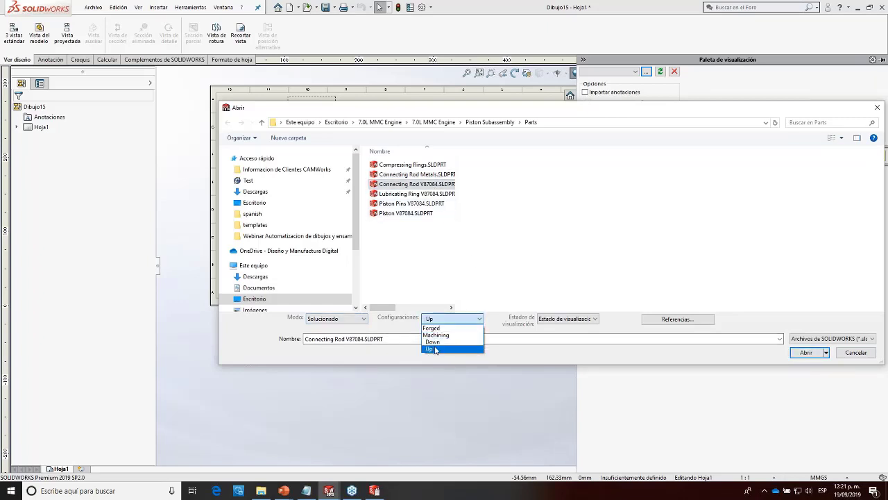
{"action": "left_click", "coordinate": [433, 342]}
{"action": "left_click", "coordinate": [812, 356]}
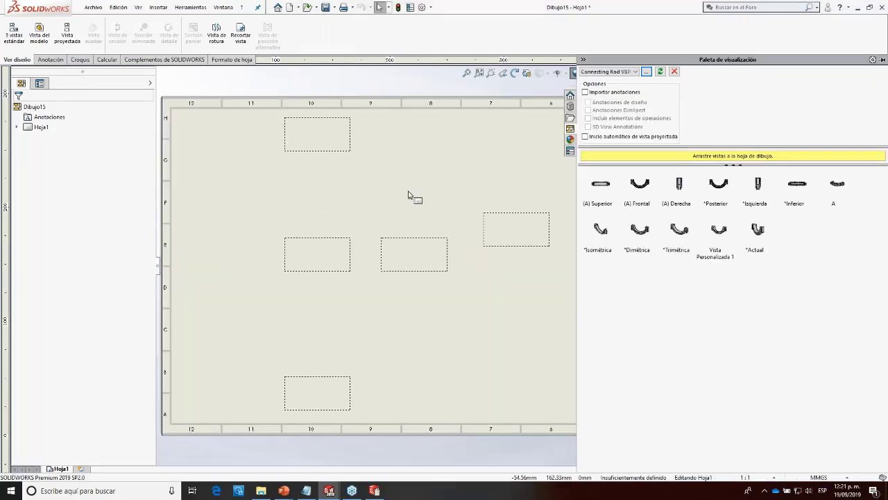
Step: Try placing the connecting rod's front view over the predefined front view, and delete the placed view
{"action": "left_click_drag", "start_coordinate": [638, 206], "coordinate": [298, 260]}
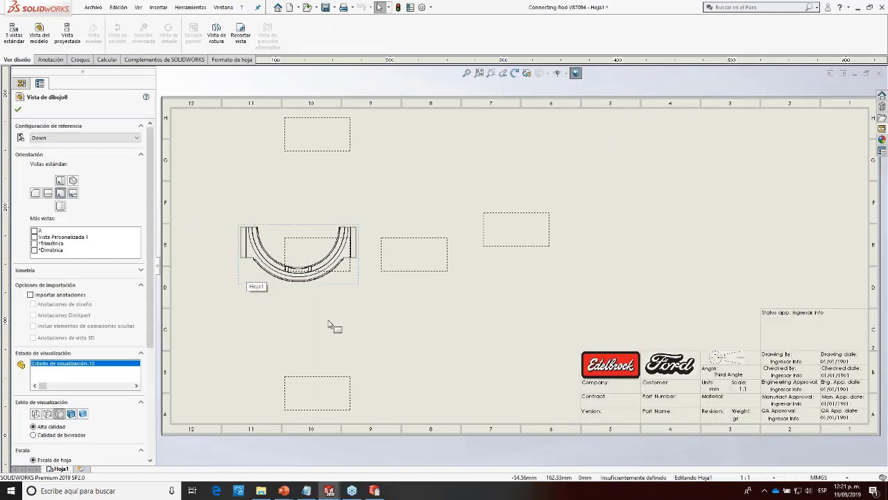
{"action": "key", "text": "Escape"}
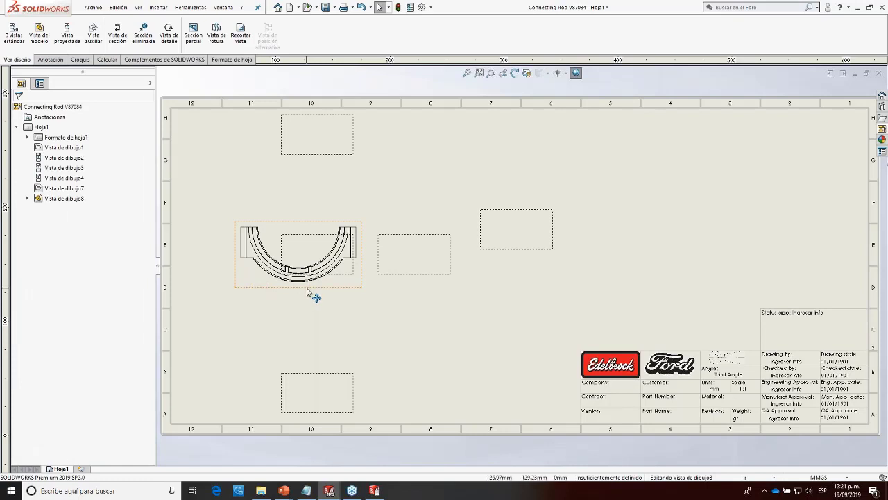
{"action": "left_click", "coordinate": [319, 295]}
{"action": "key", "text": "Delete"}
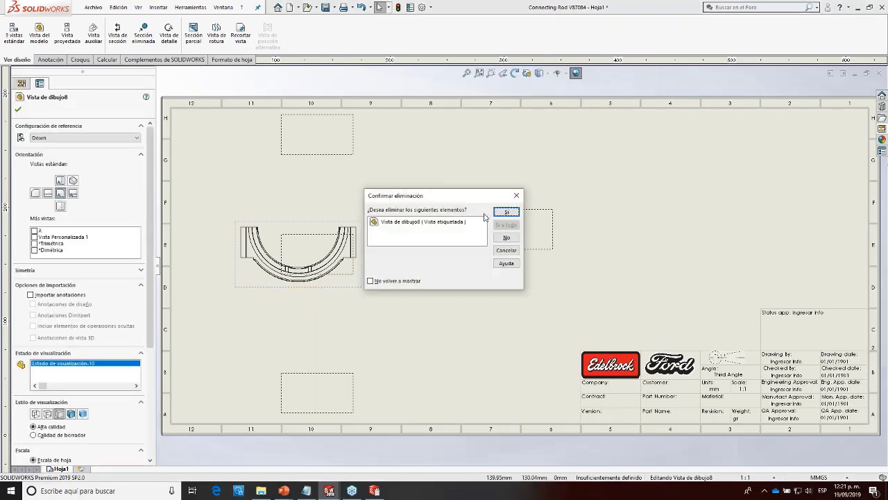
{"action": "left_click", "coordinate": [506, 212]}
{"action": "left_click", "coordinate": [317, 276]}
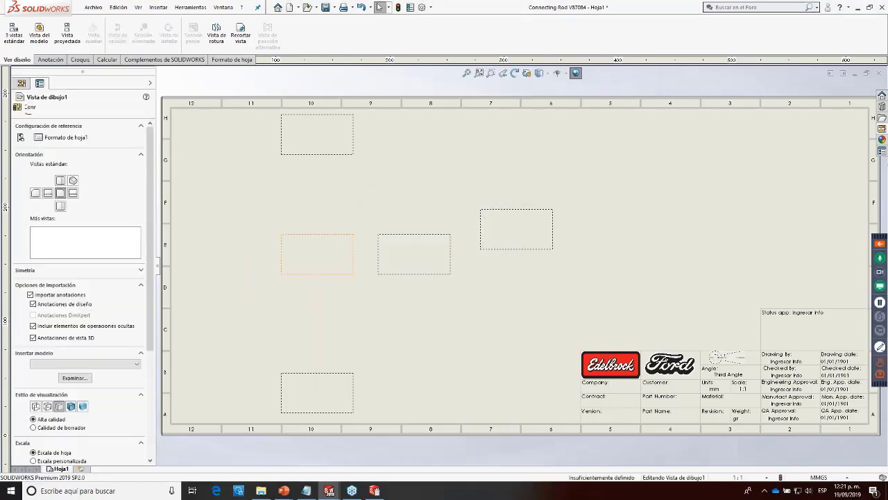
{"action": "left_click", "coordinate": [64, 138]}
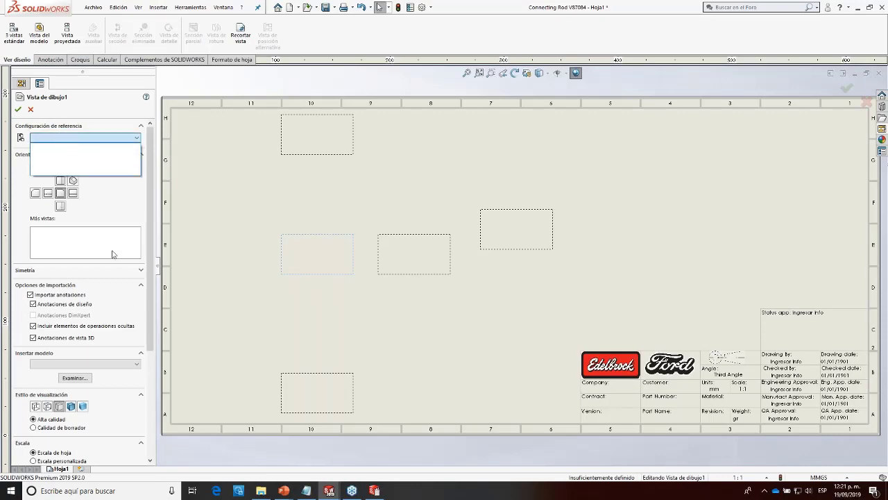
{"action": "left_click", "coordinate": [102, 213]}
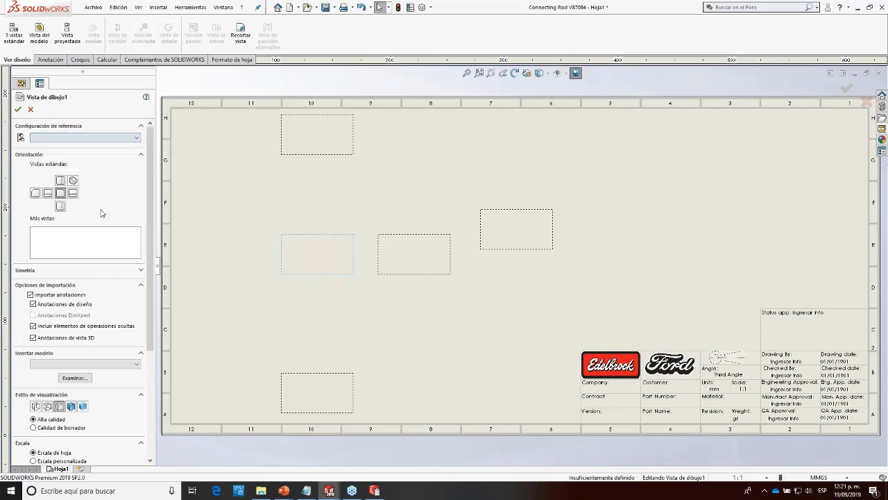
{"action": "left_click", "coordinate": [80, 381]}
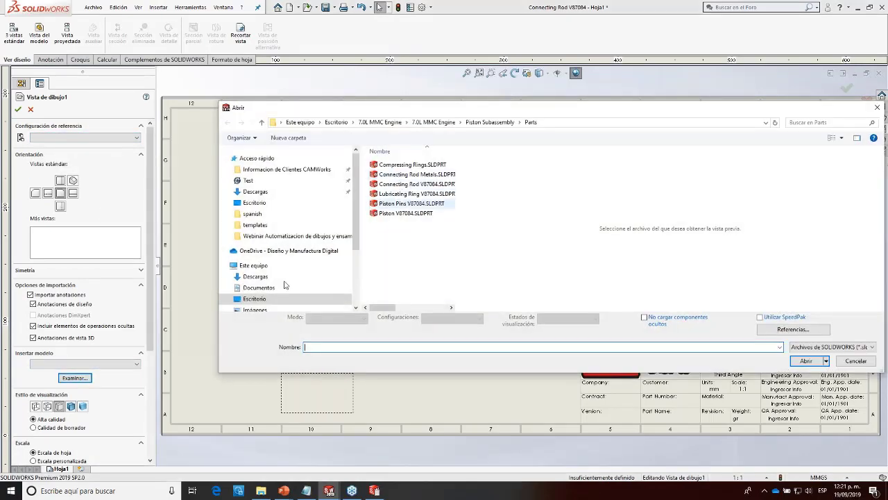
{"action": "left_click", "coordinate": [33, 110]}
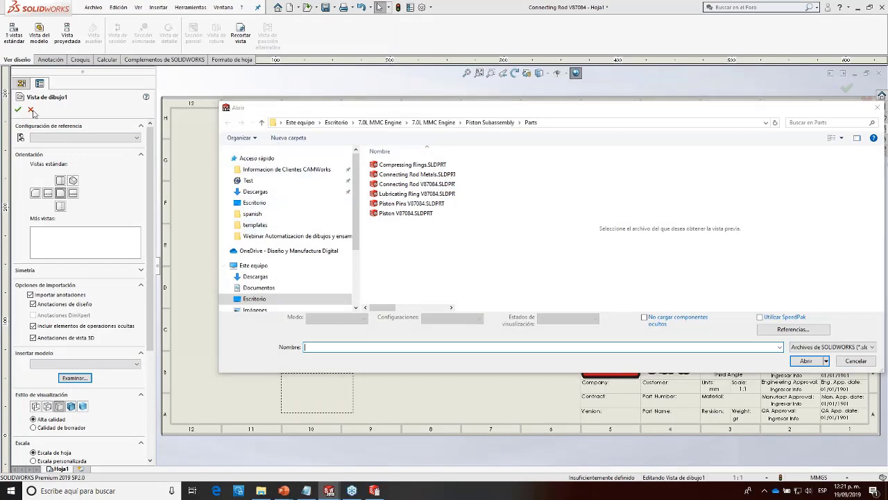
{"action": "left_click", "coordinate": [856, 361]}
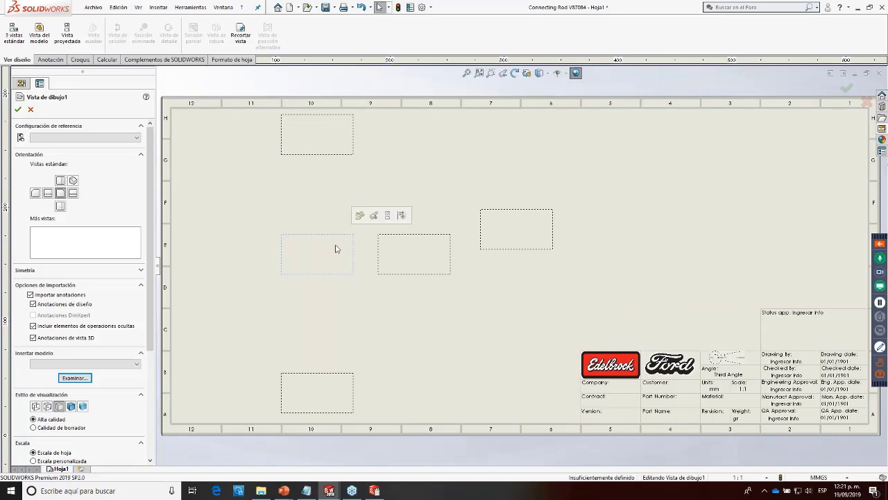
Step: Insert Connecting Rod V87084.SLDPRT in its Down configuration as the model of the predefined front view
{"action": "left_click", "coordinate": [85, 381]}
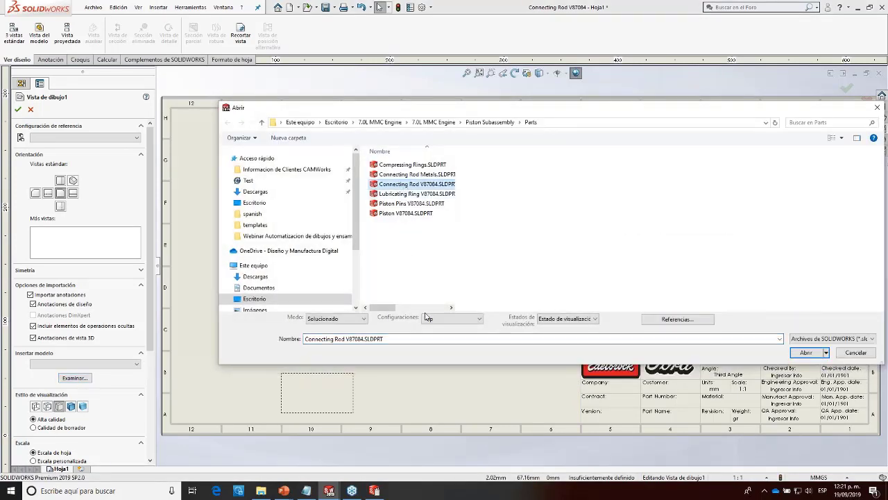
{"action": "left_click", "coordinate": [426, 317]}
{"action": "left_click", "coordinate": [432, 337]}
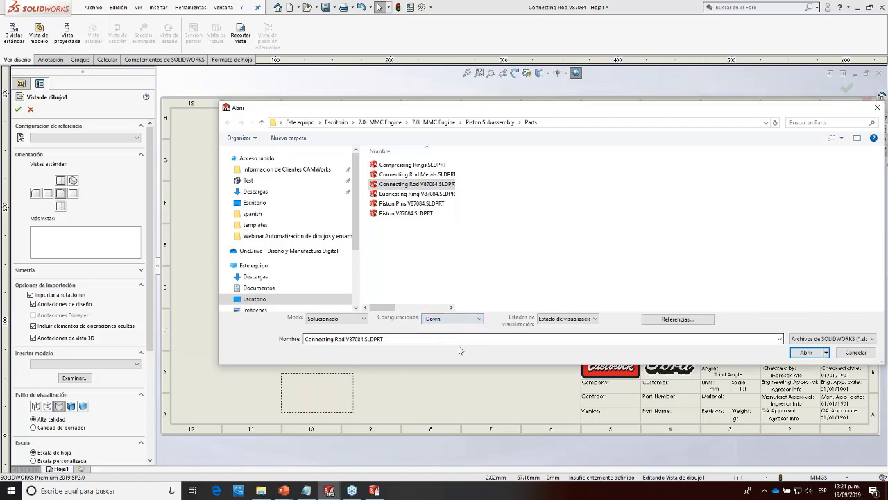
{"action": "left_click", "coordinate": [804, 353]}
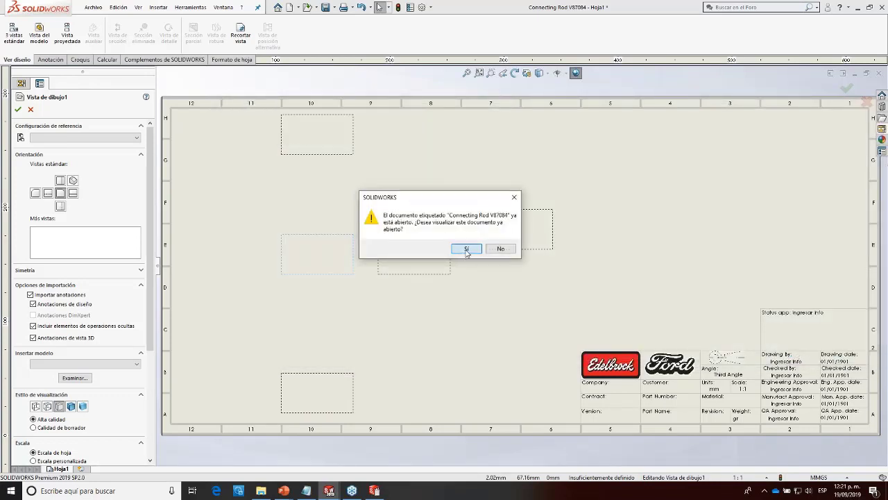
{"action": "left_click", "coordinate": [466, 249]}
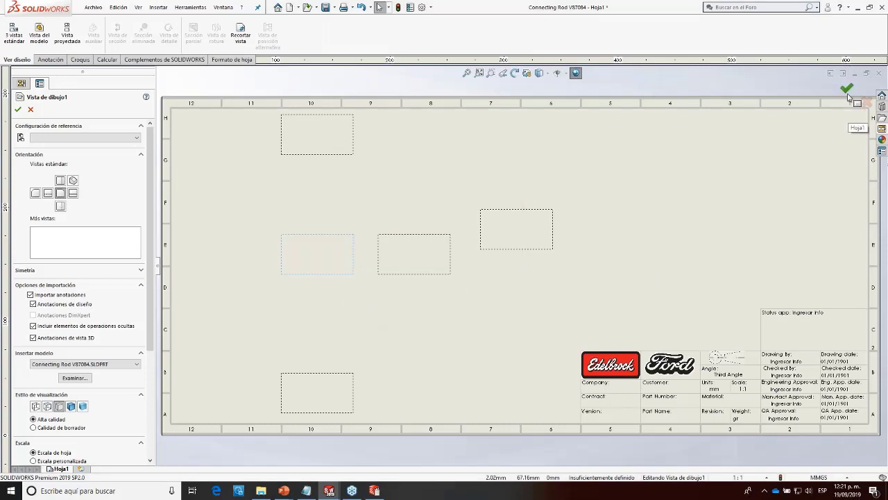
{"action": "left_click", "coordinate": [847, 88]}
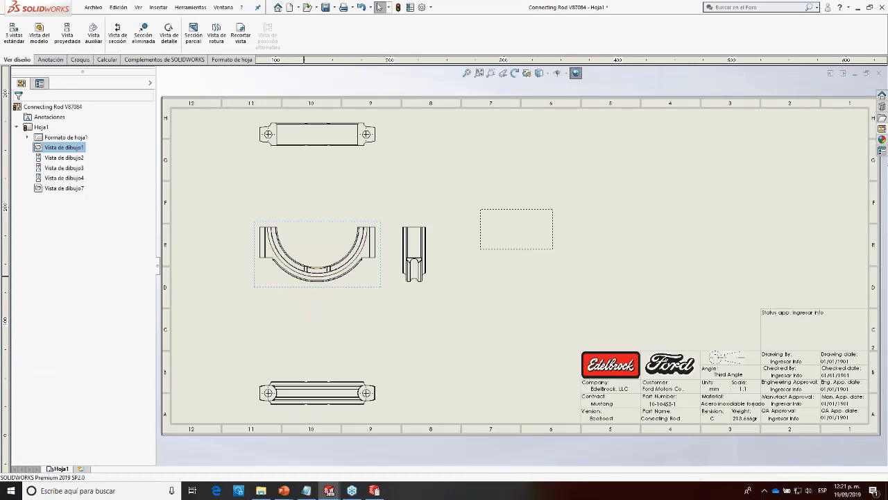
Step: Select the remaining empty predefined view and refresh the connecting rod views in the view palette
{"action": "scroll", "coordinate": [417, 285], "scroll_direction": "up", "scroll_amount": 1}
{"action": "scroll", "coordinate": [515, 265], "scroll_direction": "down", "scroll_amount": 1}
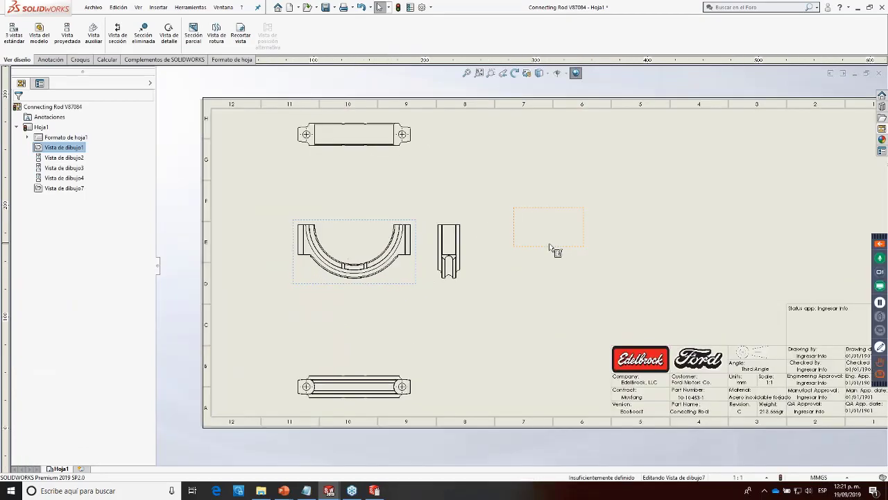
{"action": "left_click", "coordinate": [554, 247]}
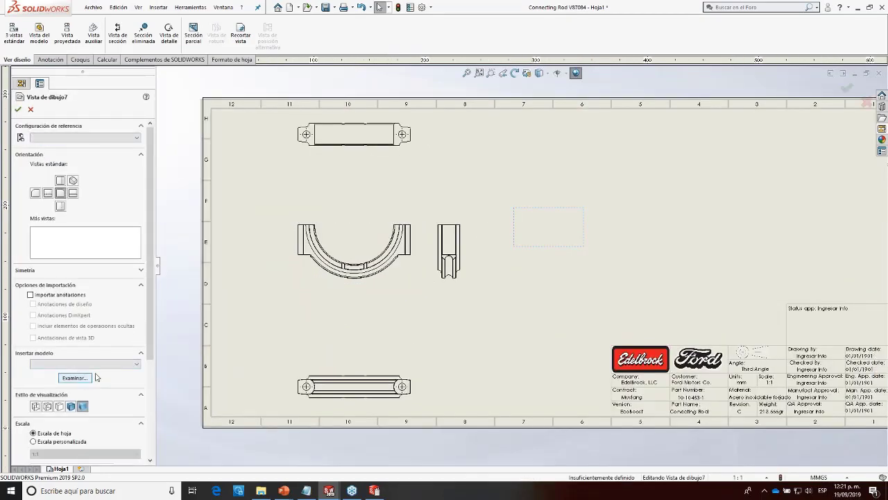
{"action": "left_click", "coordinate": [882, 129]}
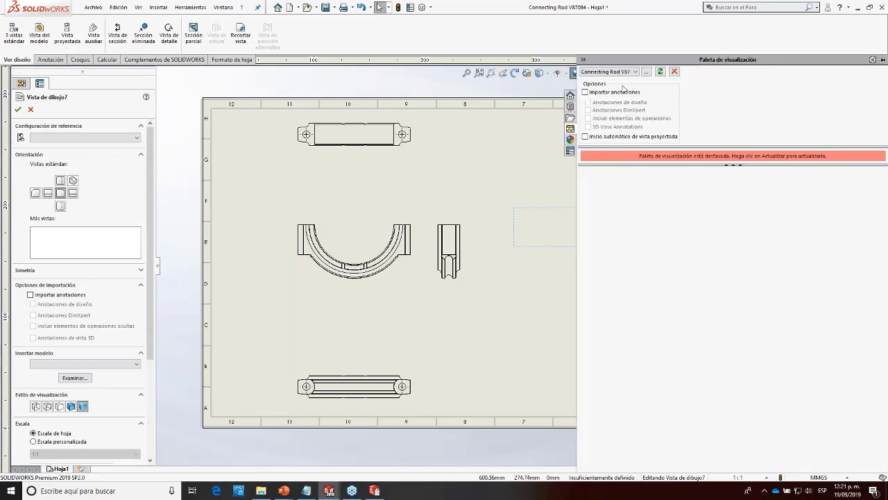
{"action": "left_click", "coordinate": [659, 74]}
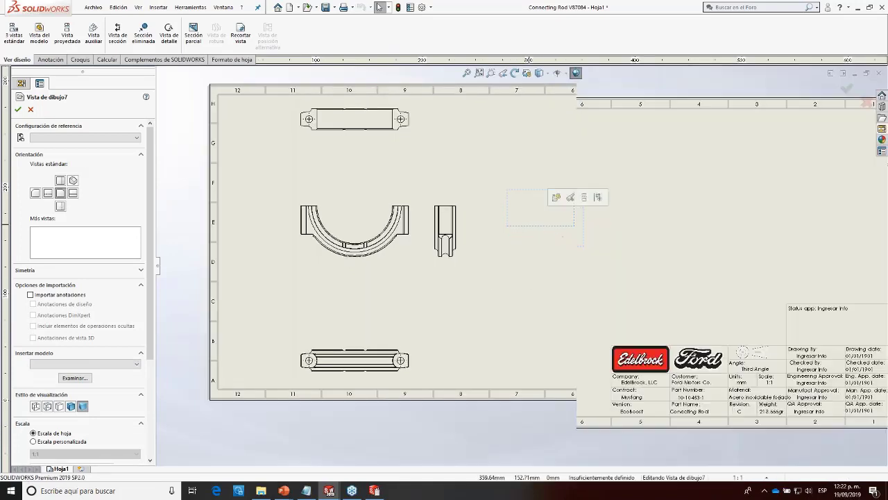
Step: Examine the title block fields such as company, customer, part number, material, revision and weight
{"action": "scroll", "coordinate": [642, 340], "scroll_direction": "up", "scroll_amount": 3}
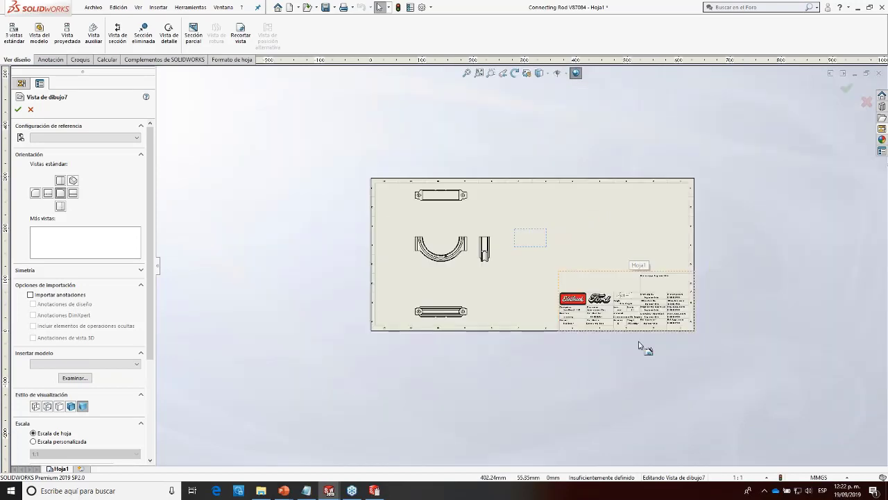
{"action": "scroll", "coordinate": [555, 280], "scroll_direction": "down", "scroll_amount": 4}
{"action": "scroll", "coordinate": [472, 268], "scroll_direction": "down", "scroll_amount": 3}
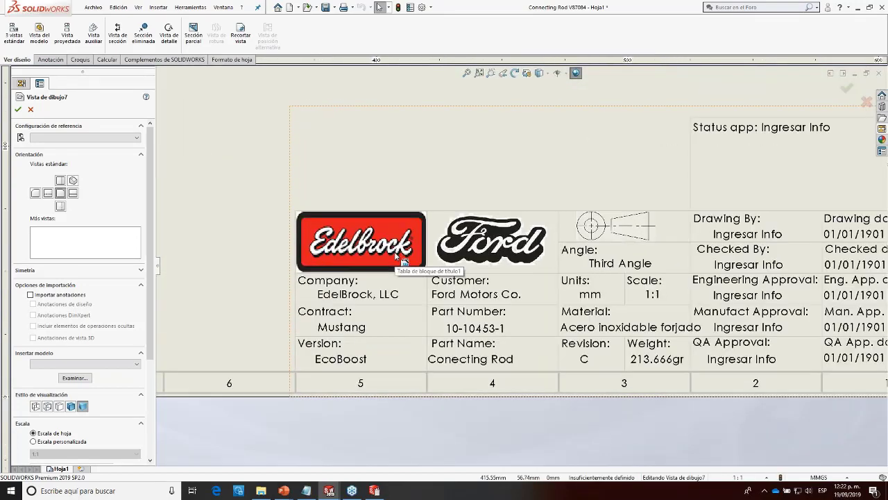
{"action": "scroll", "coordinate": [395, 258], "scroll_direction": "down", "scroll_amount": 1}
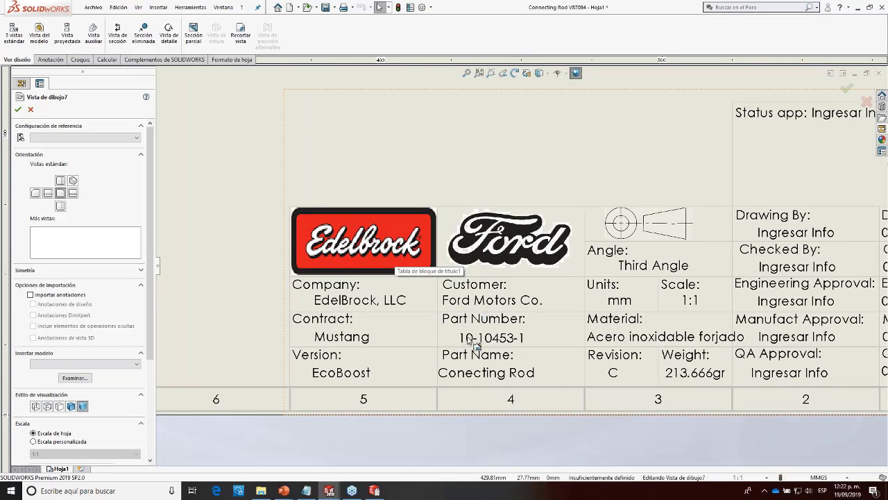
{"action": "key", "text": "f"}
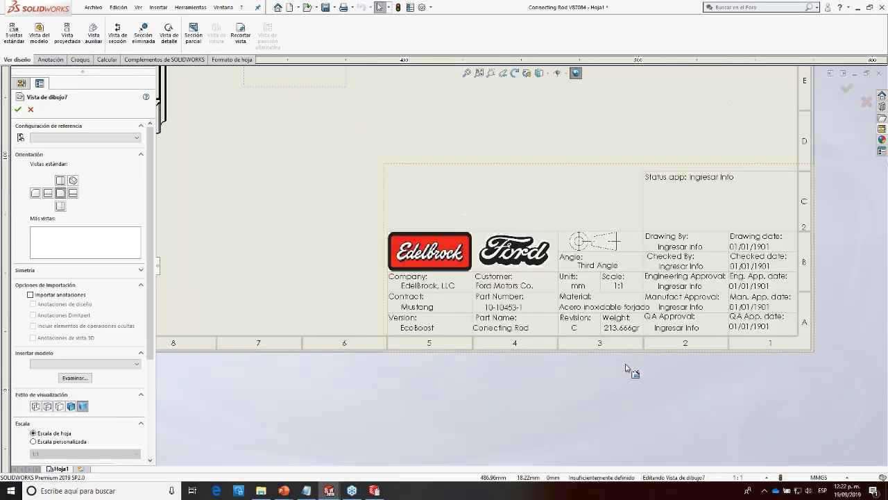
Step: Delete the center marks from the connecting rod's top view
{"action": "left_click_drag", "start_coordinate": [504, 305], "coordinate": [405, 199]}
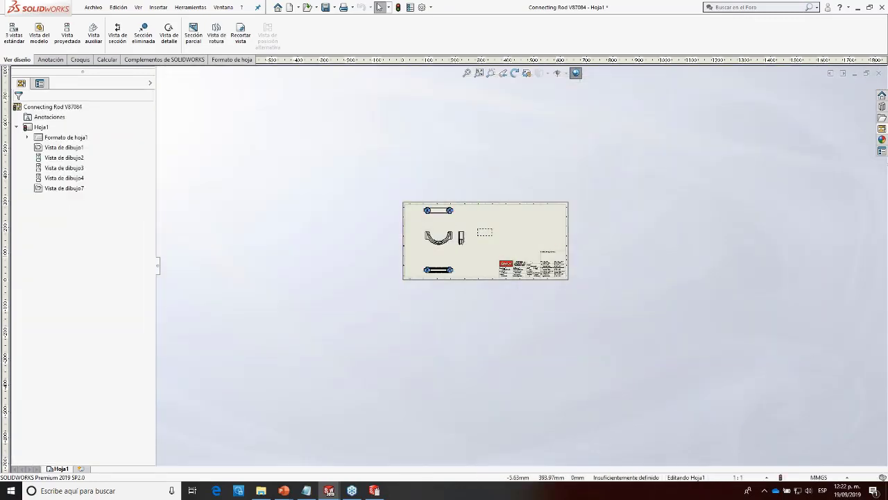
{"action": "scroll", "coordinate": [493, 238], "scroll_direction": "down", "scroll_amount": 7}
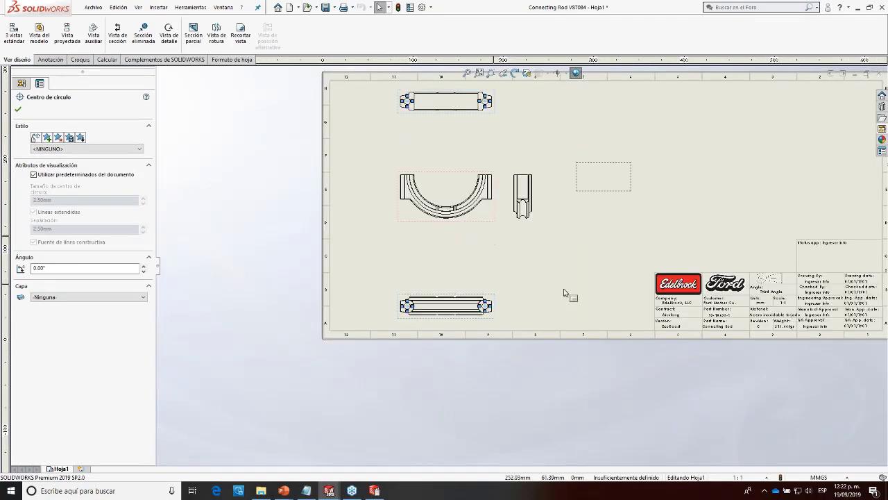
{"action": "left_click", "coordinate": [591, 292]}
{"action": "left_click_drag", "start_coordinate": [634, 321], "coordinate": [367, 94]}
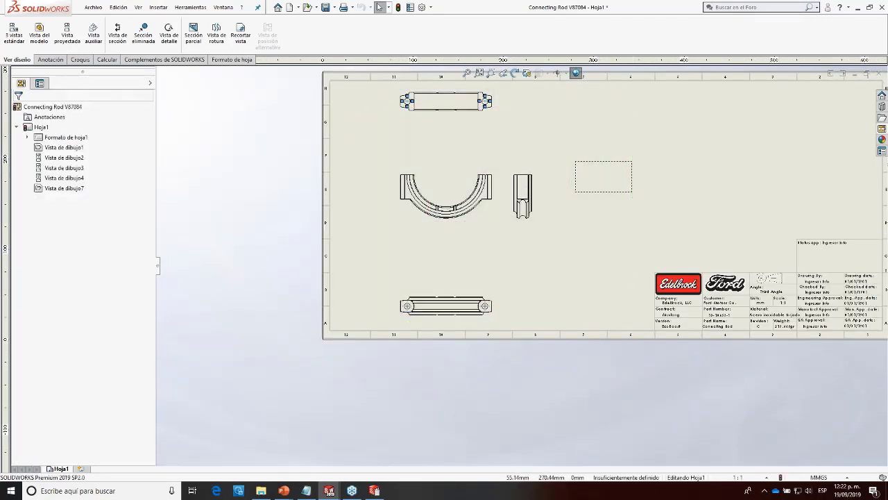
{"action": "key", "text": "Delete"}
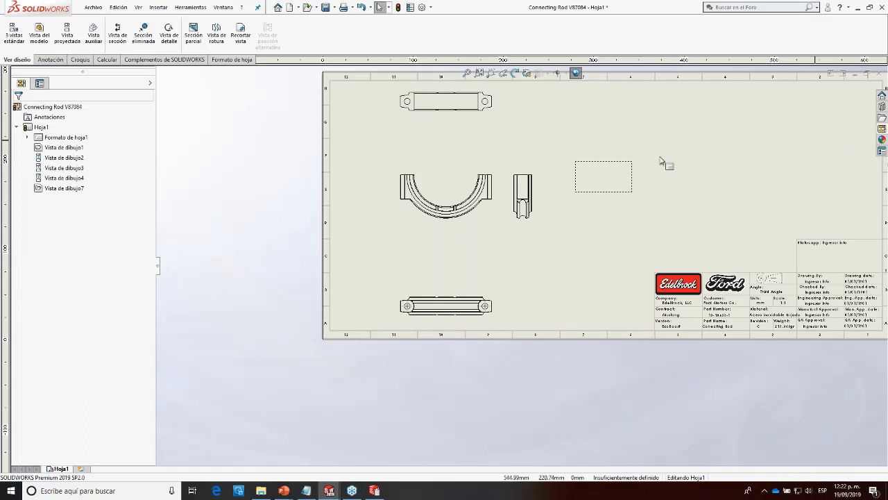
Step: Delete all five drawing views, including the predefined ones, from the sheet
{"action": "left_click", "coordinate": [59, 147]}
{"action": "left_click", "coordinate": [55, 188], "text": "shift"}
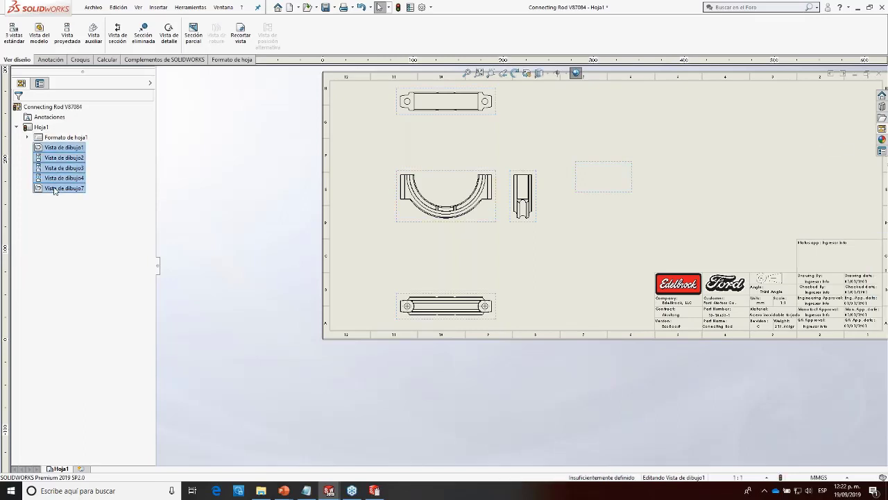
{"action": "key", "text": "Delete"}
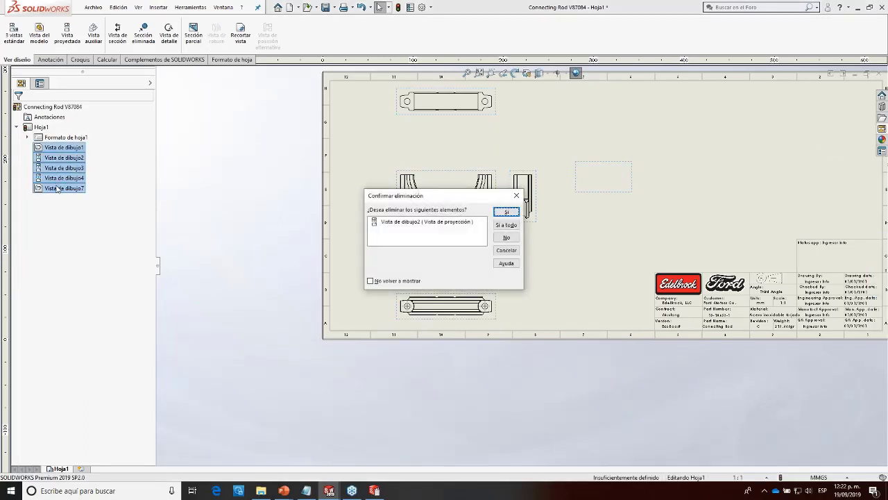
{"action": "left_click", "coordinate": [507, 211]}
{"action": "left_click", "coordinate": [506, 212]}
{"action": "left_click", "coordinate": [507, 213]}
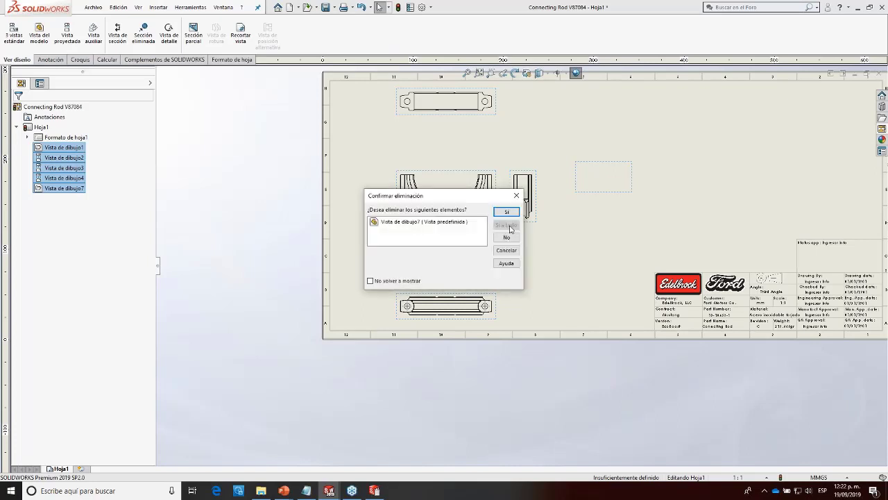
{"action": "left_click", "coordinate": [507, 212]}
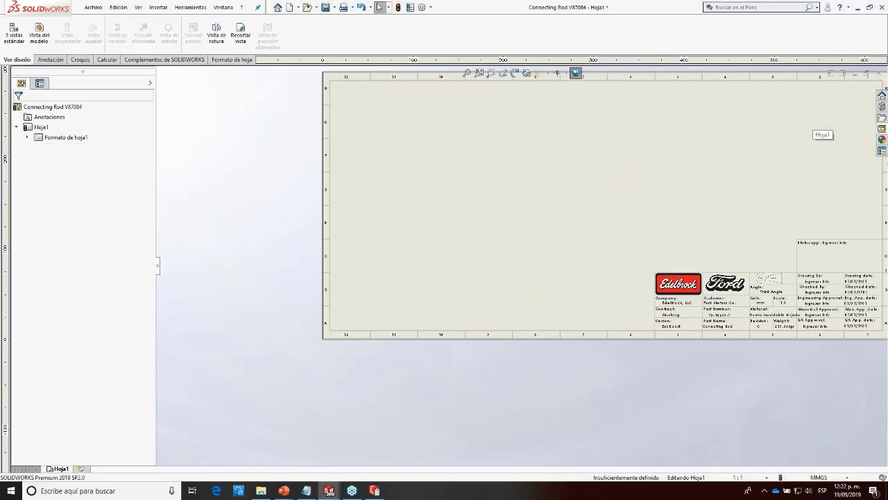
Step: Load Piston Pins V87084.SLDPRT from the Parts folder into the view palette
{"action": "left_click", "coordinate": [882, 129]}
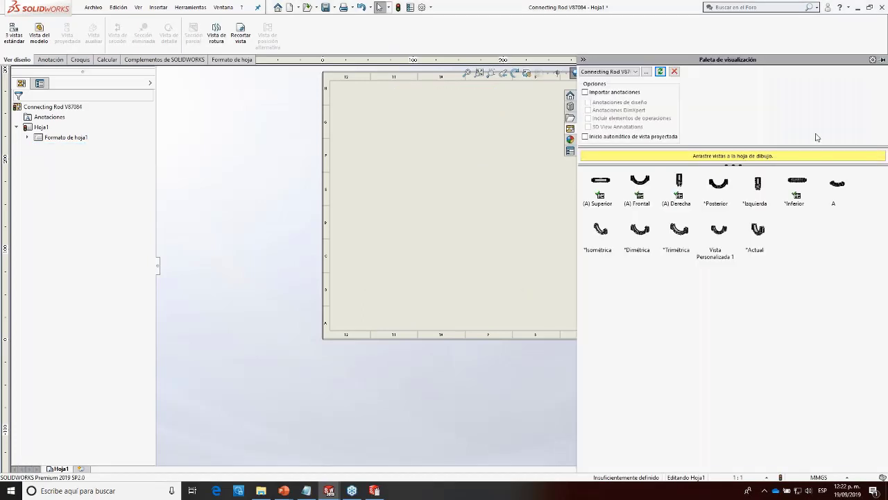
{"action": "left_click", "coordinate": [646, 72]}
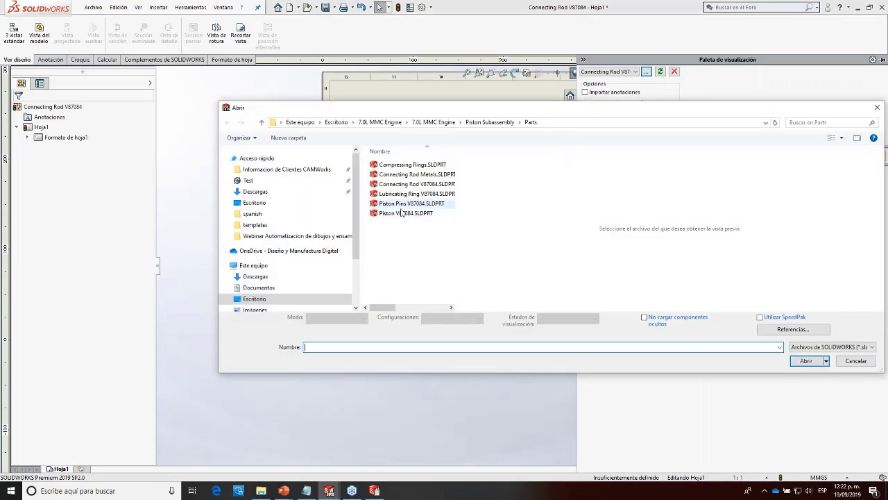
{"action": "left_click", "coordinate": [409, 203]}
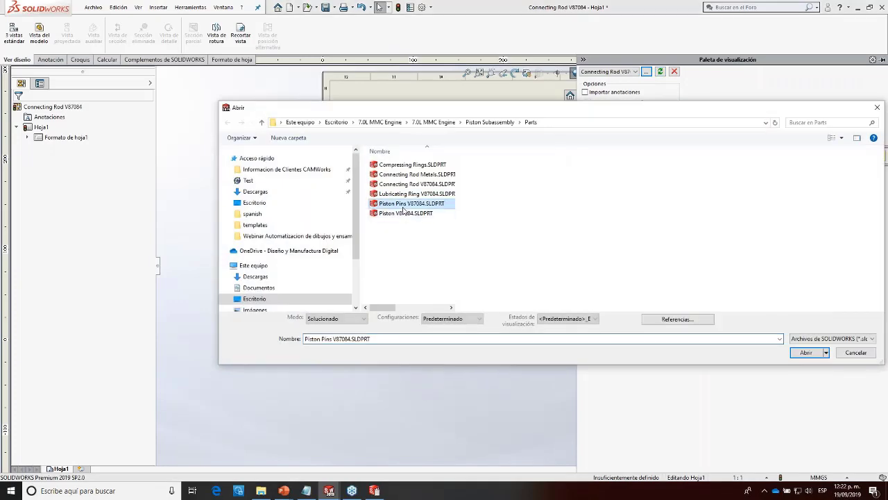
{"action": "left_click", "coordinate": [791, 351]}
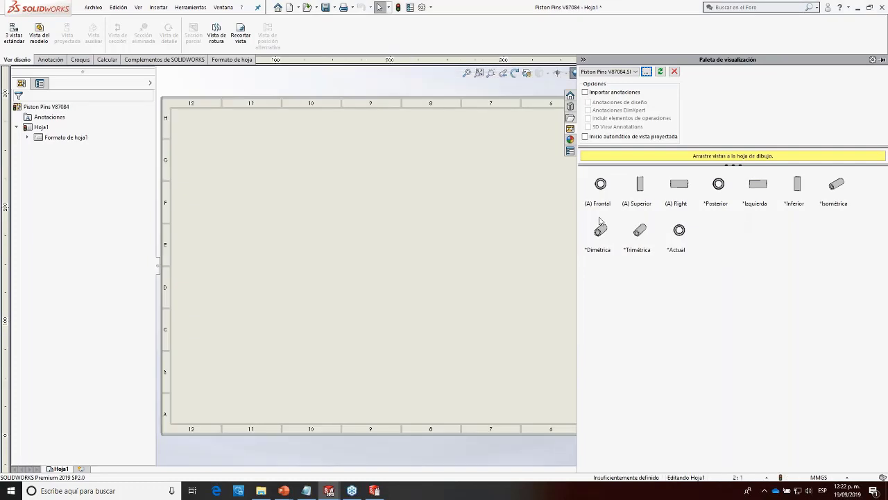
Step: Place the piston pin's front view on the left part of the sheet and project a view below it
{"action": "scroll", "coordinate": [470, 283], "scroll_direction": "up", "scroll_amount": 5}
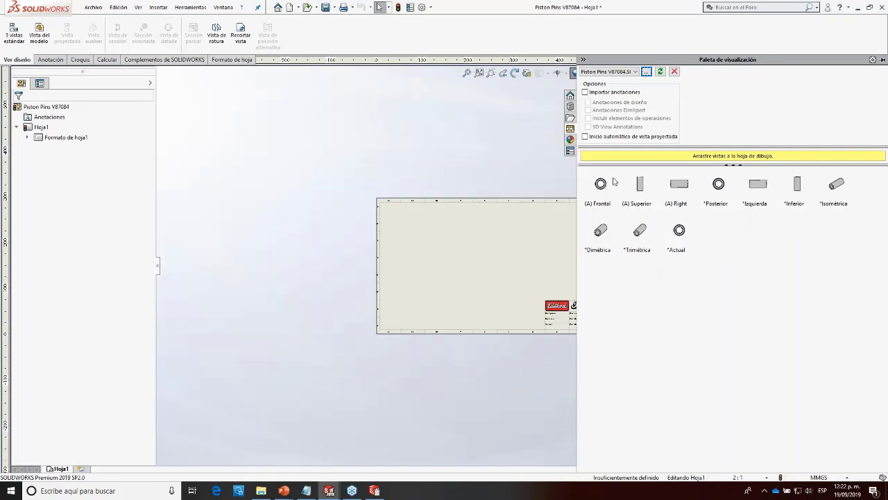
{"action": "left_click_drag", "start_coordinate": [601, 183], "coordinate": [463, 274]}
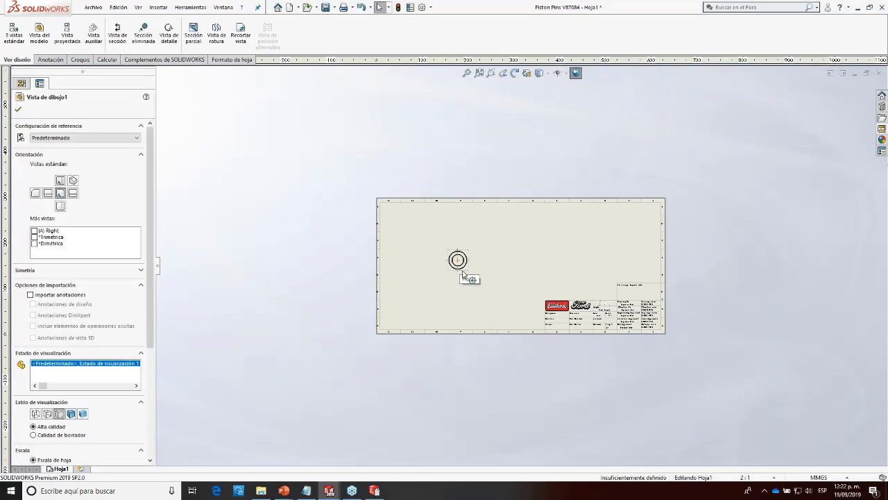
{"action": "scroll", "coordinate": [585, 337], "scroll_direction": "down", "scroll_amount": 2}
{"action": "left_click", "coordinate": [68, 36]}
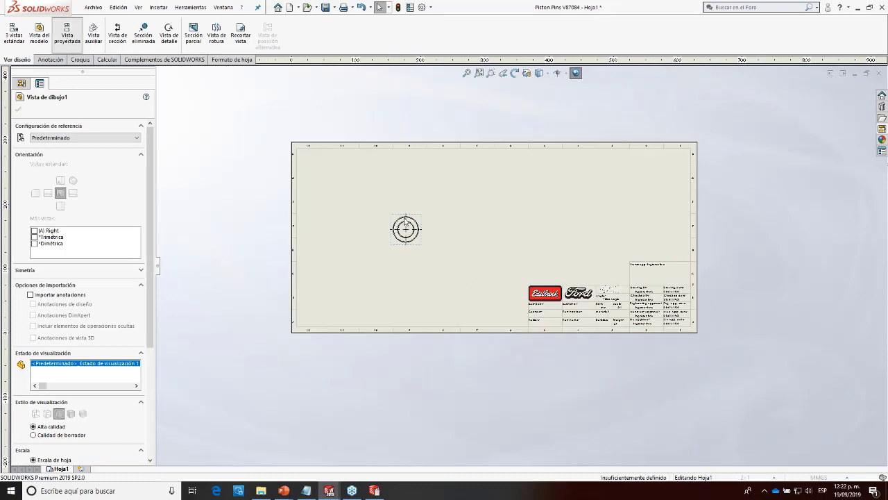
{"action": "left_click", "coordinate": [413, 288]}
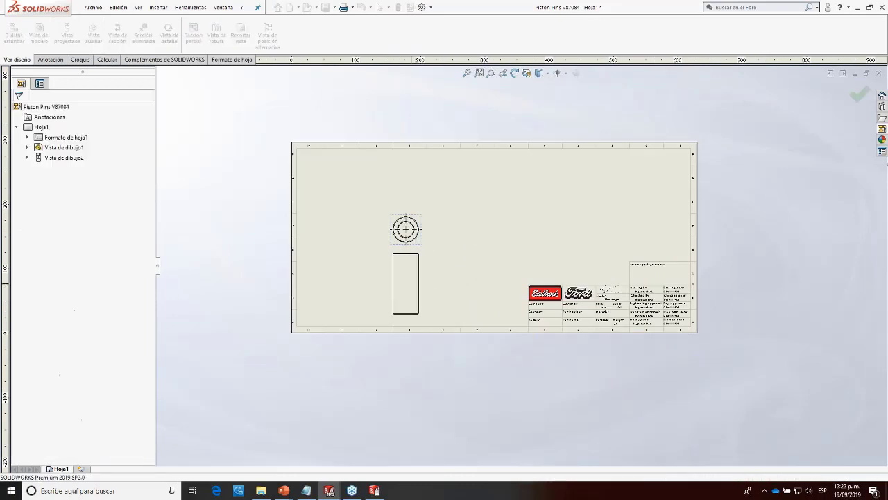
Step: Project a side view of the piston pin to the right of its front view
{"action": "left_click", "coordinate": [77, 35]}
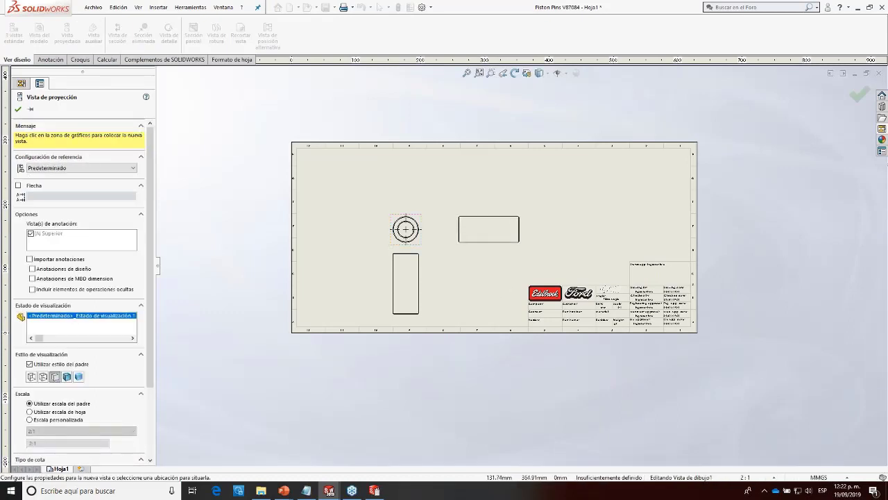
{"action": "left_click", "coordinate": [18, 110]}
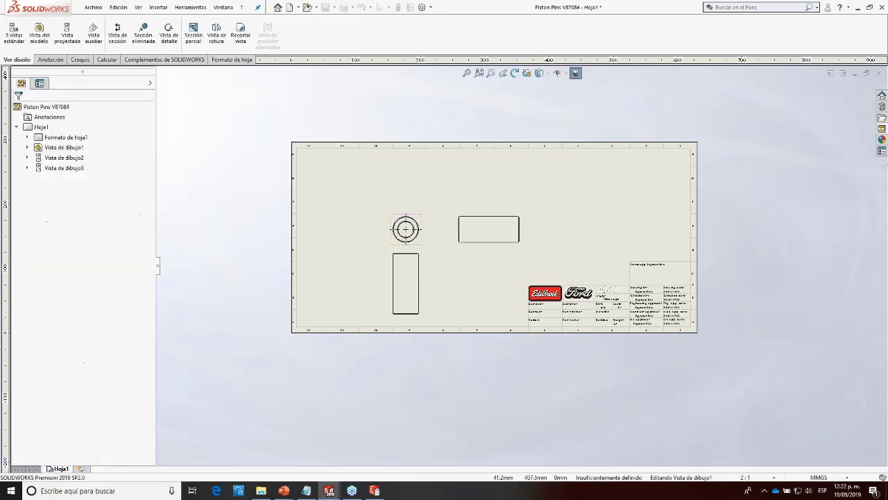
{"action": "left_click", "coordinate": [40, 34]}
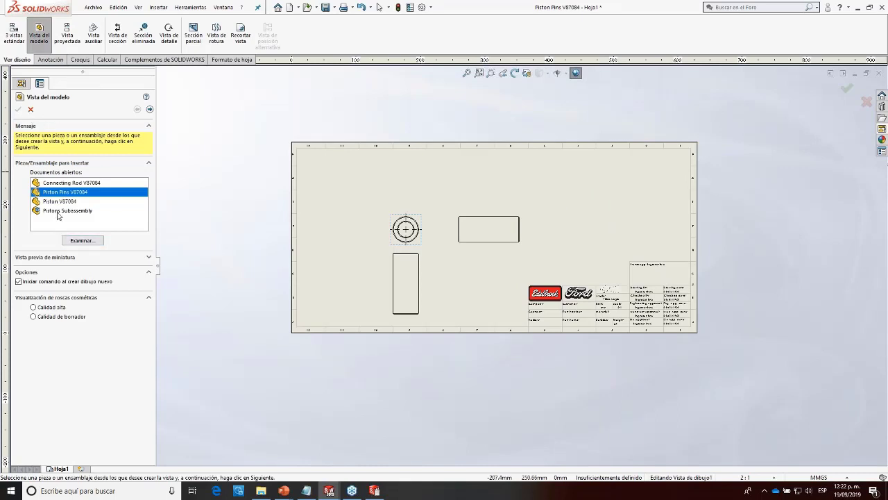
{"action": "left_click", "coordinate": [30, 109]}
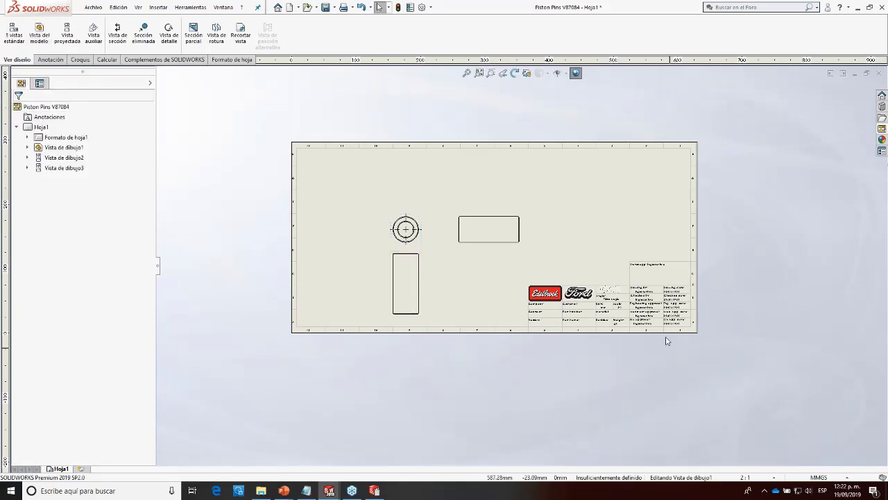
Step: Refresh the view palette and examine the title block's company, customer, contract, version and part fields
{"action": "scroll", "coordinate": [607, 319], "scroll_direction": "down", "scroll_amount": 3}
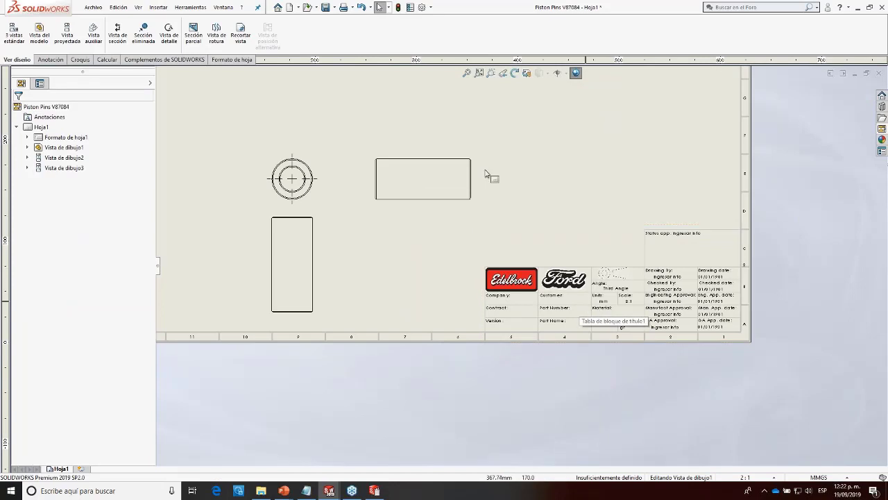
{"action": "left_click", "coordinate": [882, 129]}
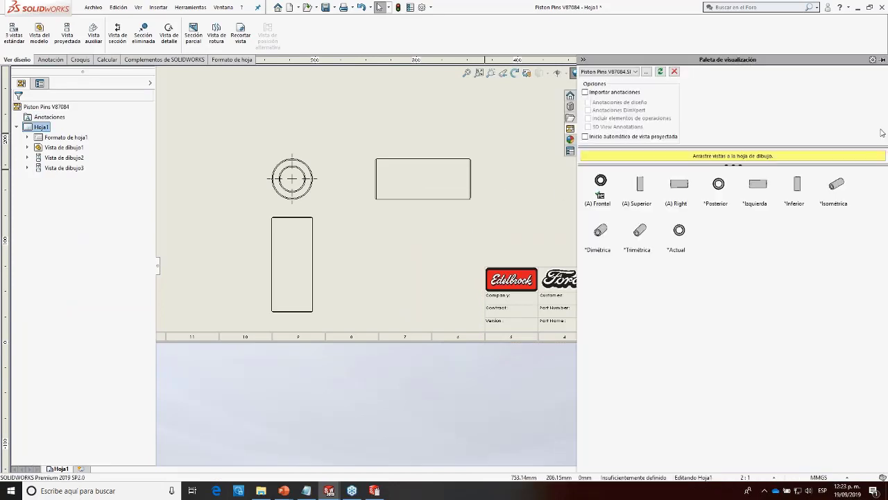
{"action": "left_click", "coordinate": [660, 72]}
{"action": "key", "text": "f"}
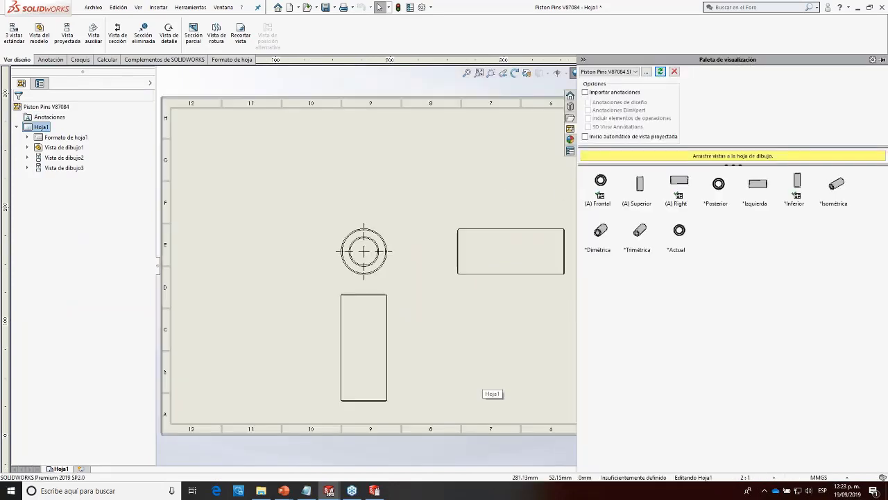
{"action": "scroll", "coordinate": [486, 376], "scroll_direction": "up", "scroll_amount": 5}
{"action": "left_click", "coordinate": [522, 267]}
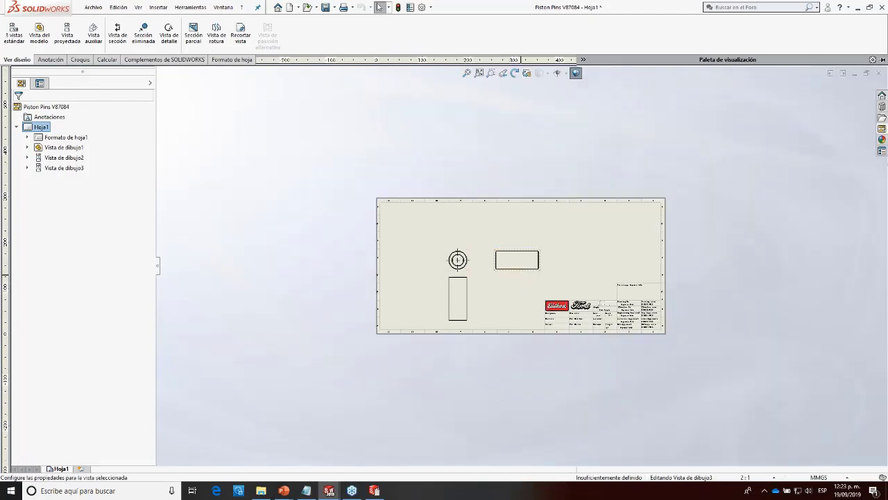
{"action": "scroll", "coordinate": [586, 300], "scroll_direction": "down", "scroll_amount": 5}
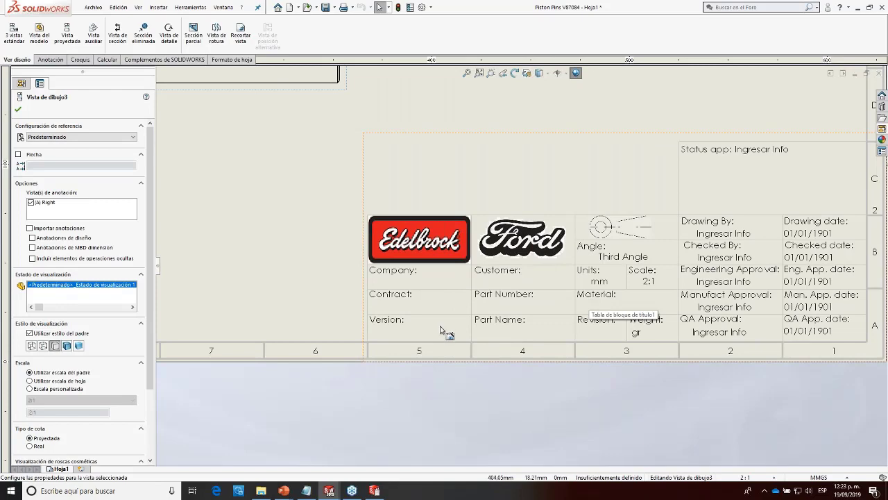
{"action": "scroll", "coordinate": [472, 306], "scroll_direction": "up", "scroll_amount": 6}
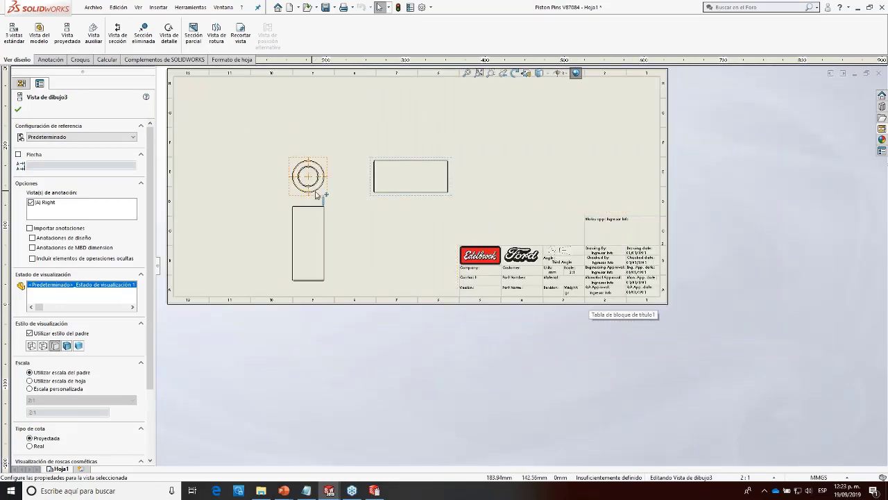
Step: Open the piston pin part from its front view in the drawing
{"action": "left_click", "coordinate": [317, 194]}
{"action": "right_click", "coordinate": [320, 173]}
{"action": "key", "text": "Escape"}
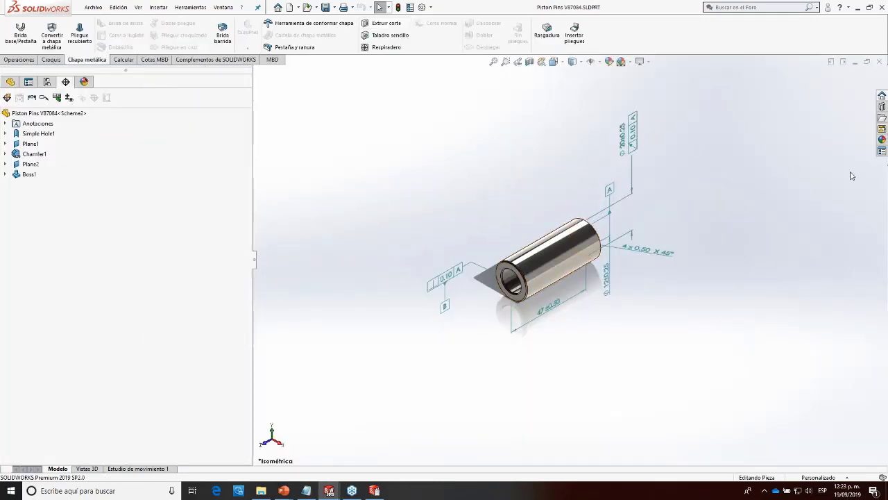
Step: Load the part's custom property template and set the company to EdelBrock, LLC and the customer to Ford Motors Co
{"action": "left_click", "coordinate": [882, 151]}
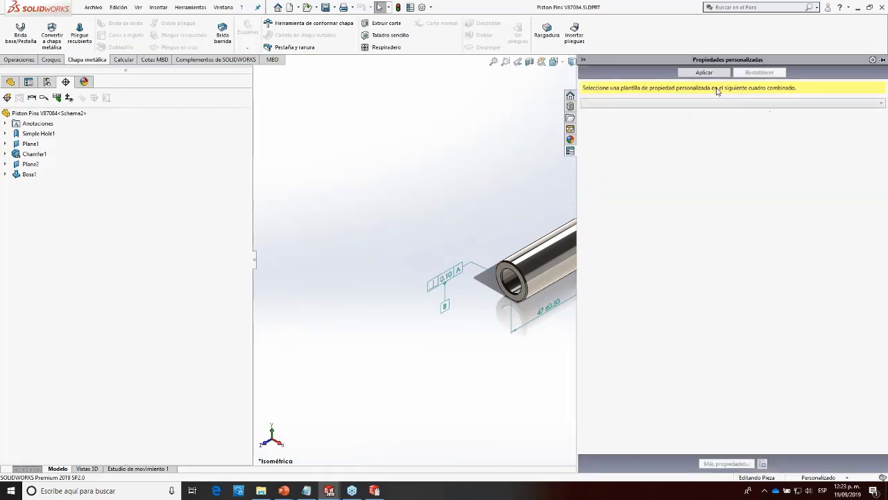
{"action": "left_click", "coordinate": [703, 104]}
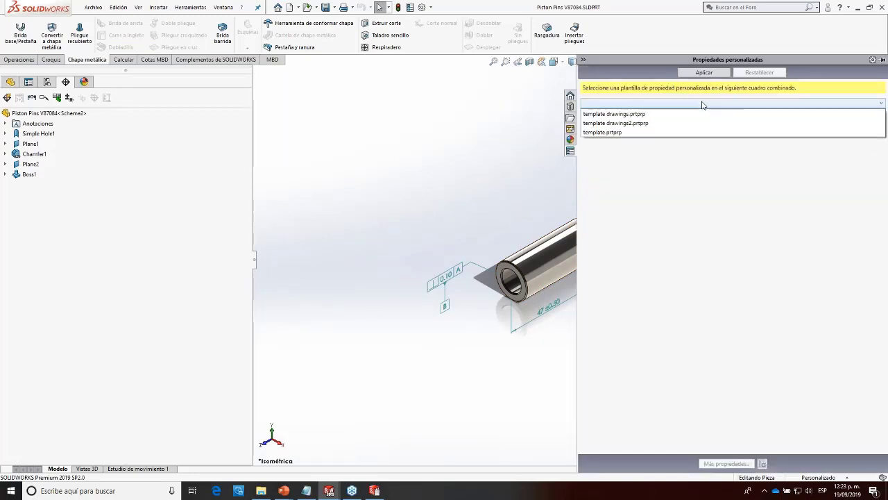
{"action": "left_click", "coordinate": [625, 130]}
{"action": "left_click", "coordinate": [658, 108]}
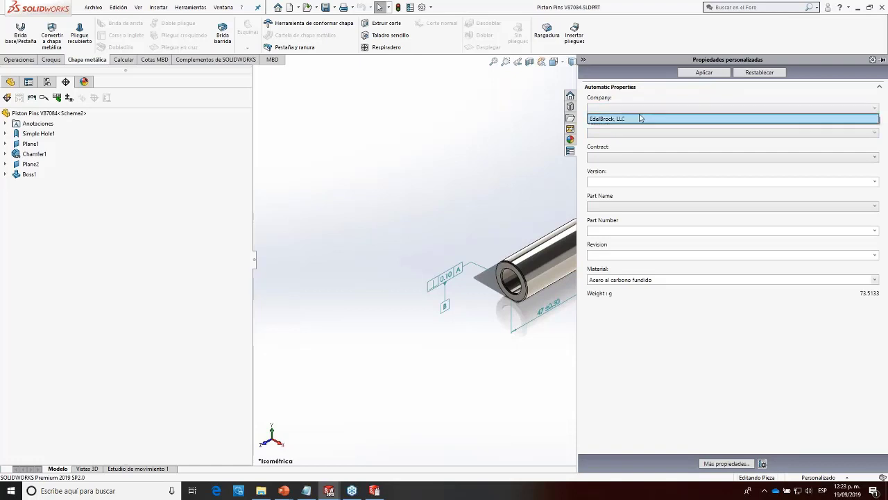
{"action": "left_click", "coordinate": [626, 119]}
{"action": "left_click", "coordinate": [620, 133]}
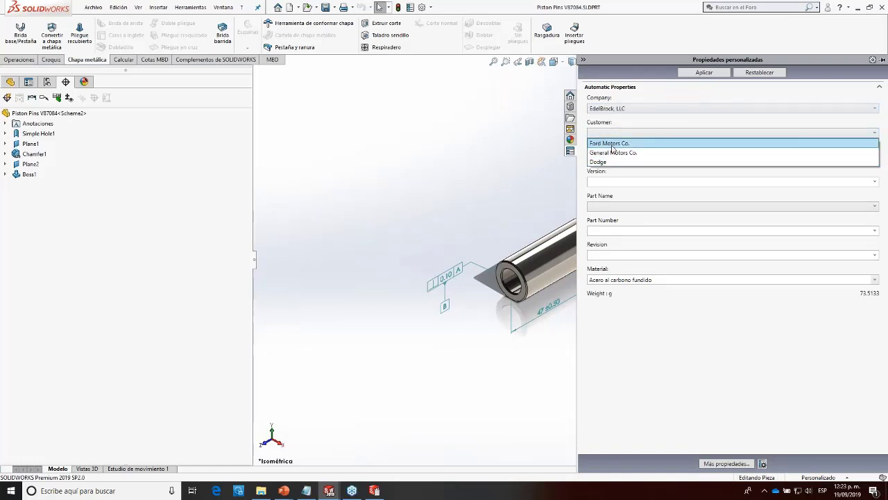
{"action": "left_click", "coordinate": [615, 144]}
Step: Set the contract to Mustang, the version to EcoBoost and the part name to Piston Pin in the custom properties
{"action": "left_click", "coordinate": [616, 156]}
{"action": "left_click", "coordinate": [607, 172]}
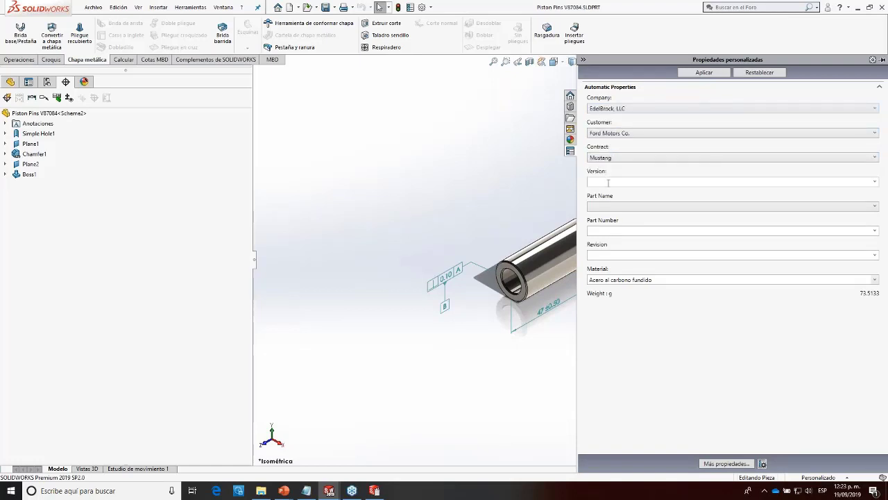
{"action": "left_click", "coordinate": [867, 182]}
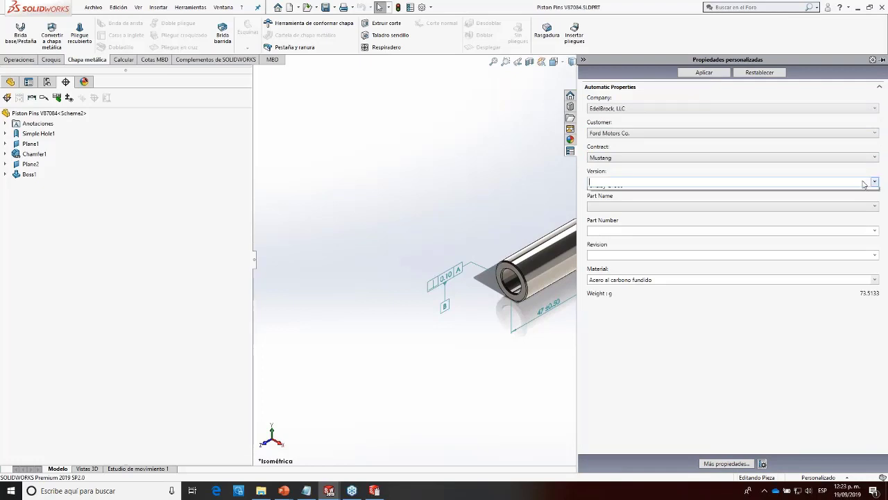
{"action": "left_click", "coordinate": [610, 192]}
{"action": "left_click", "coordinate": [616, 206]}
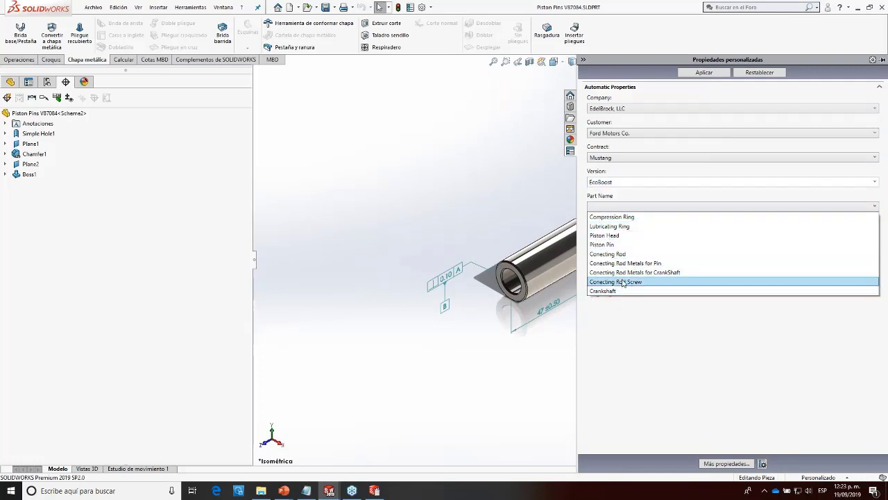
{"action": "left_click", "coordinate": [618, 245]}
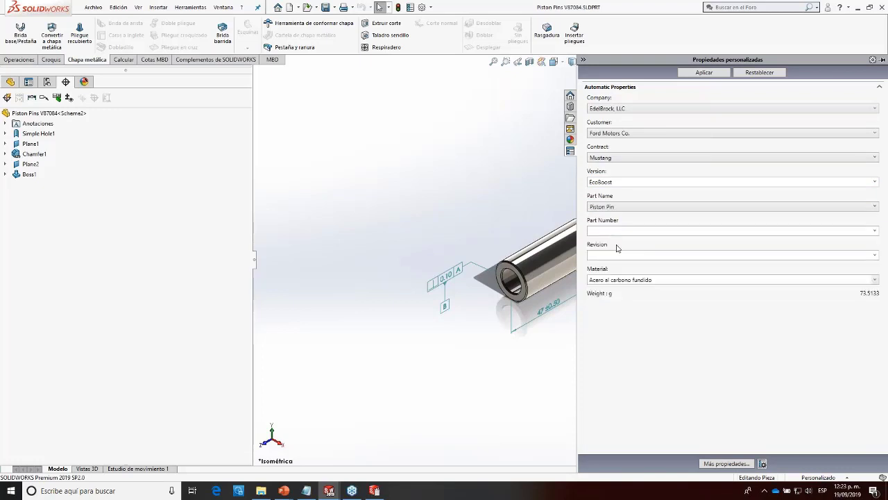
Step: Set the part number to 10-10452-1 and the revision to C, and apply the custom properties to the part
{"action": "left_click", "coordinate": [876, 231]}
{"action": "left_click", "coordinate": [660, 241]}
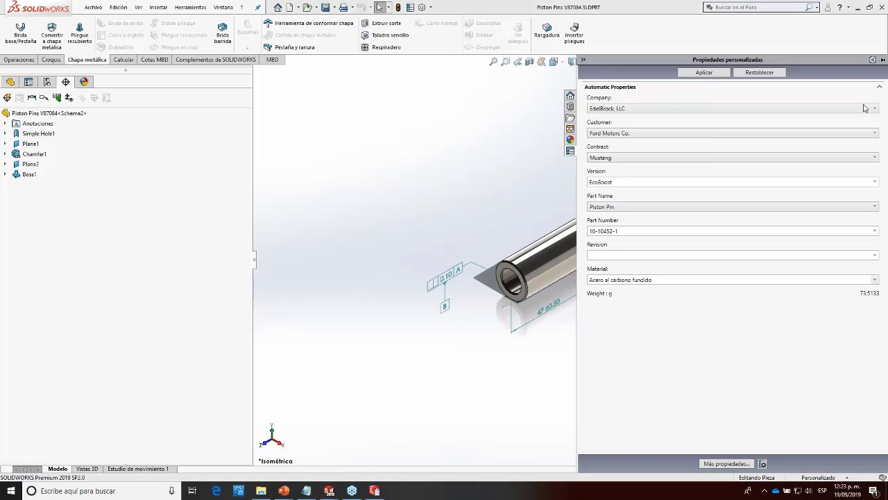
{"action": "left_click", "coordinate": [874, 255]}
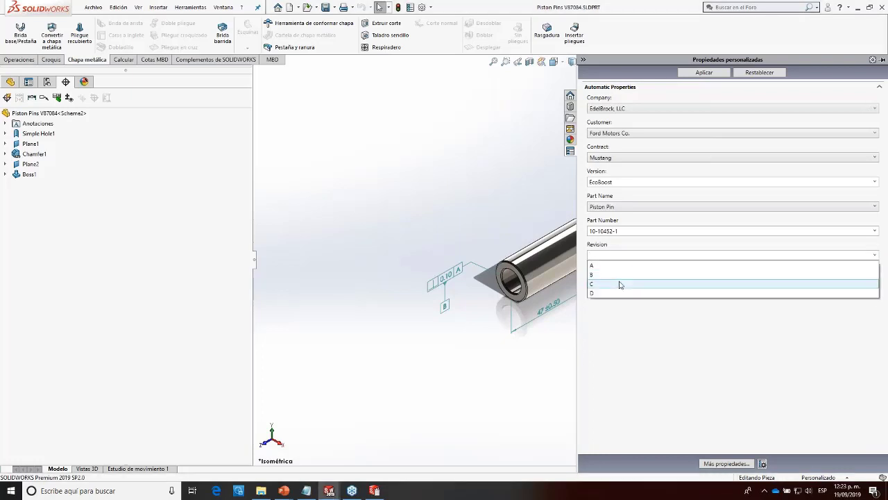
{"action": "left_click", "coordinate": [620, 284]}
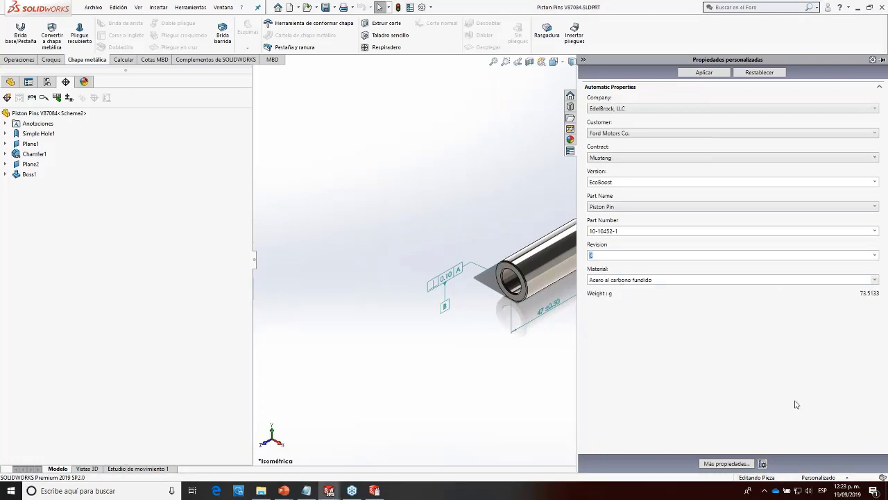
{"action": "left_click", "coordinate": [703, 73]}
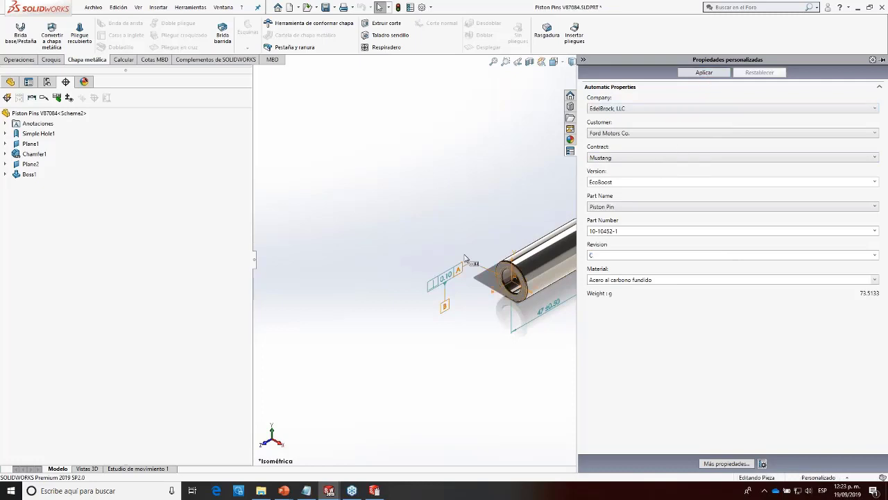
{"action": "left_click", "coordinate": [422, 212]}
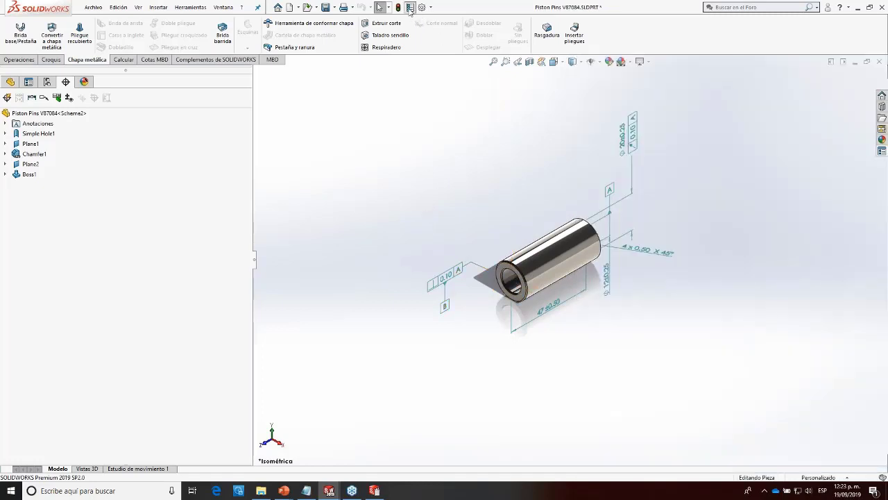
Step: Review the configuration-specific properties in the part's summary information
{"action": "left_click", "coordinate": [410, 7]}
{"action": "left_click", "coordinate": [225, 125]}
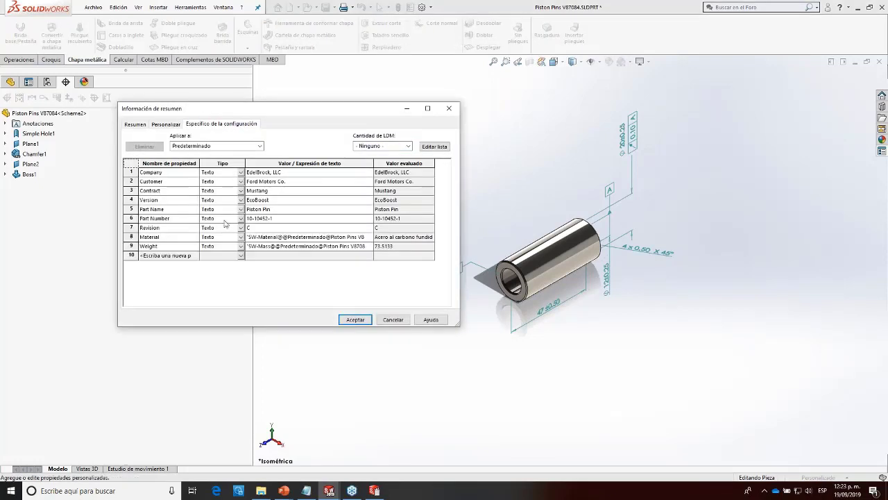
{"action": "left_click", "coordinate": [358, 320]}
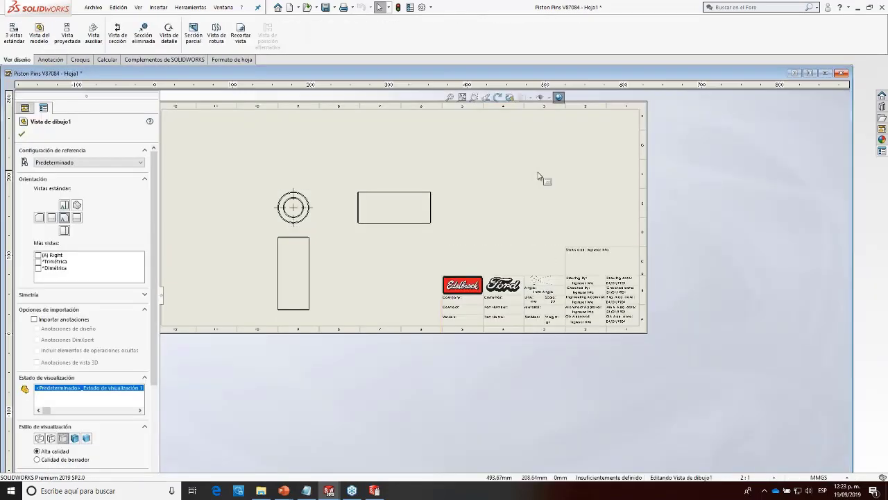
Step: Return to the piston pin drawing and examine the title block's part data, material, weight and approval fields
{"action": "key", "text": "Escape"}
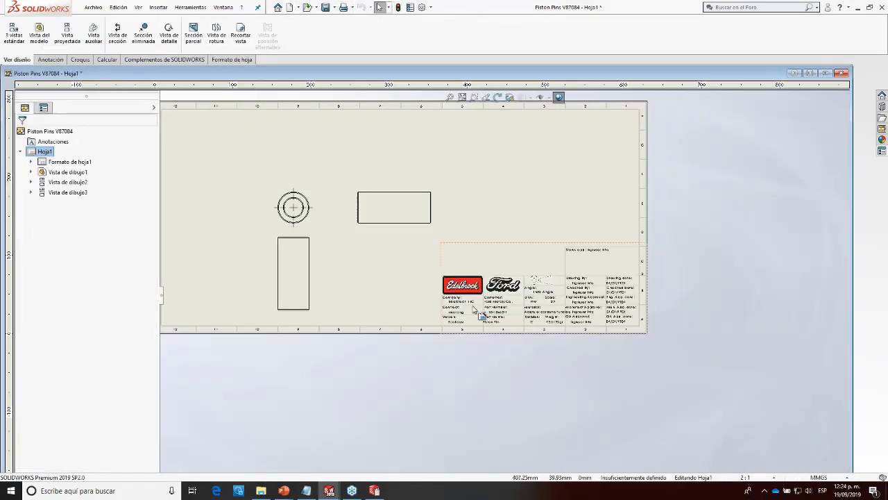
{"action": "scroll", "coordinate": [481, 318], "scroll_direction": "down", "scroll_amount": 5}
{"action": "scroll", "coordinate": [505, 307], "scroll_direction": "down", "scroll_amount": 2}
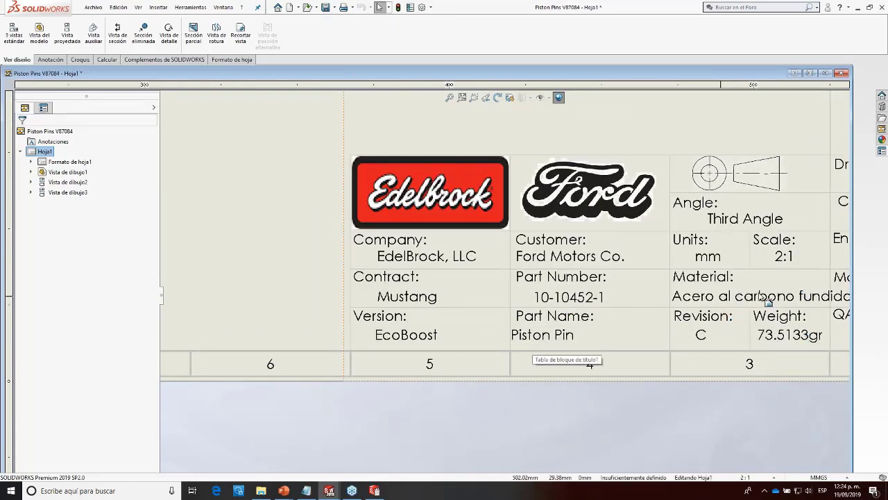
{"action": "scroll", "coordinate": [760, 300], "scroll_direction": "up", "scroll_amount": 3}
{"action": "scroll", "coordinate": [697, 337], "scroll_direction": "down", "scroll_amount": 2}
{"action": "scroll", "coordinate": [696, 337], "scroll_direction": "down", "scroll_amount": 1}
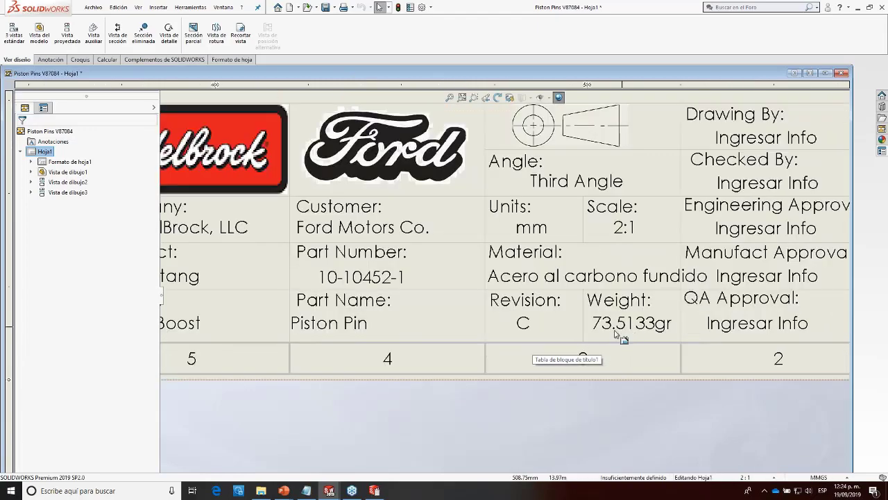
{"action": "scroll", "coordinate": [639, 336], "scroll_direction": "up", "scroll_amount": 3}
{"action": "scroll", "coordinate": [656, 274], "scroll_direction": "down", "scroll_amount": 1}
{"action": "scroll", "coordinate": [597, 243], "scroll_direction": "down", "scroll_amount": 1}
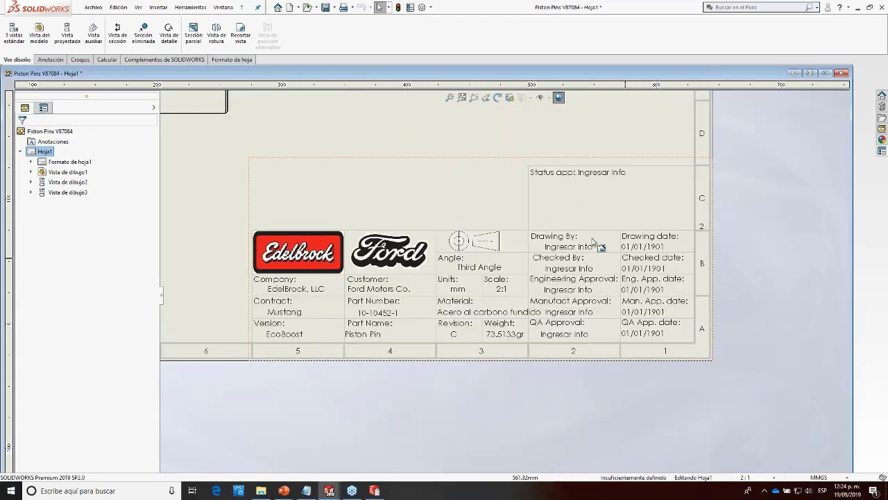
Step: Open the title block data for editing, enter the drafter's name in the Drawing By field and shorten it
{"action": "scroll", "coordinate": [537, 268], "scroll_direction": "down", "scroll_amount": 2}
{"action": "double_click", "coordinate": [546, 263]}
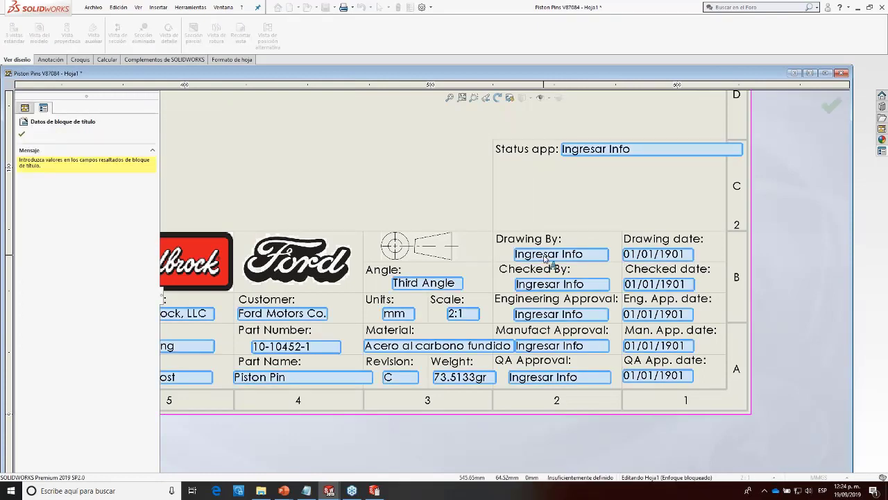
{"action": "left_click", "coordinate": [546, 257]}
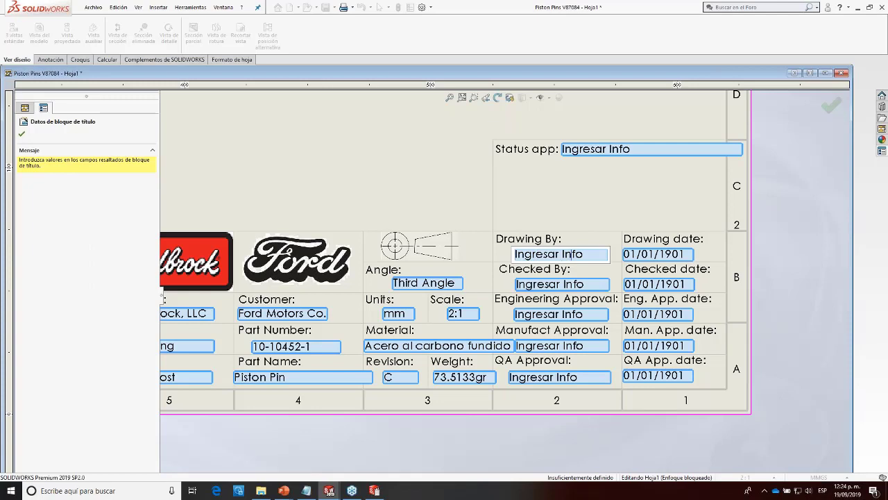
{"action": "key", "text": "Tab"}
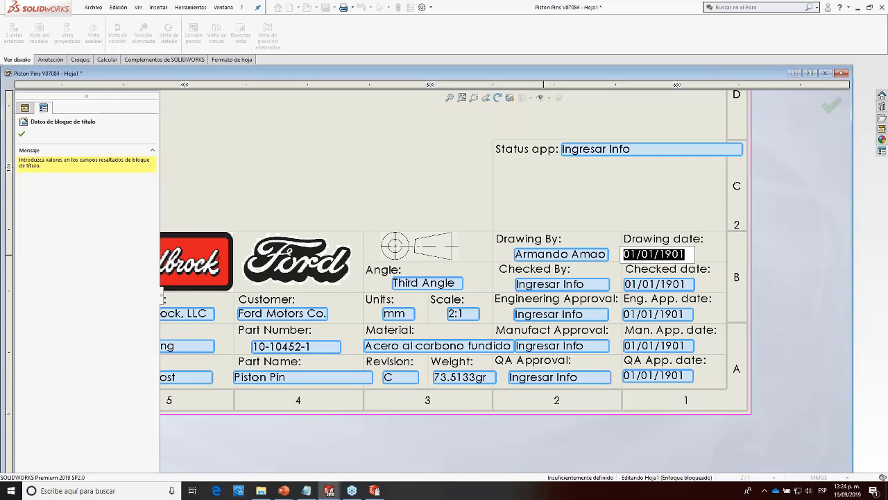
{"action": "left_click", "coordinate": [600, 255]}
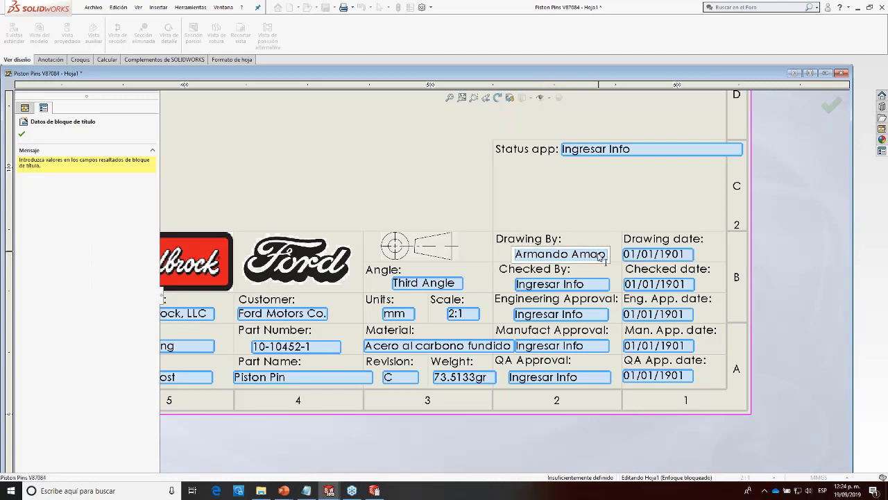
{"action": "left_click", "coordinate": [590, 195]}
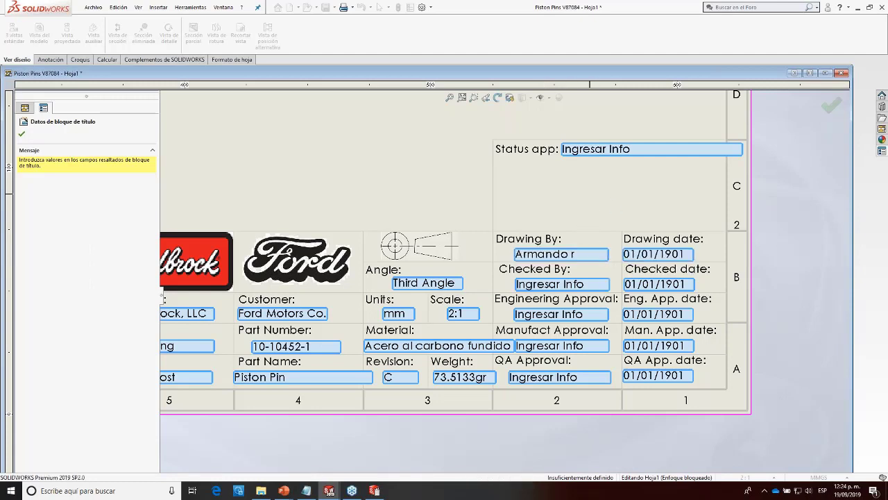
Step: Accept the title block data and launch the SOLIDWORKS Task Scheduler from the SOLIDWORKS tools
{"action": "left_click", "coordinate": [833, 105]}
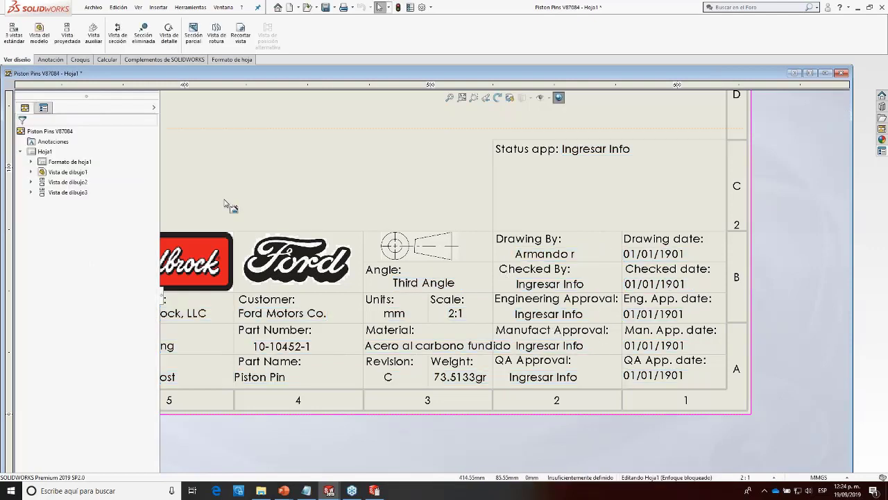
{"action": "left_click", "coordinate": [124, 491]}
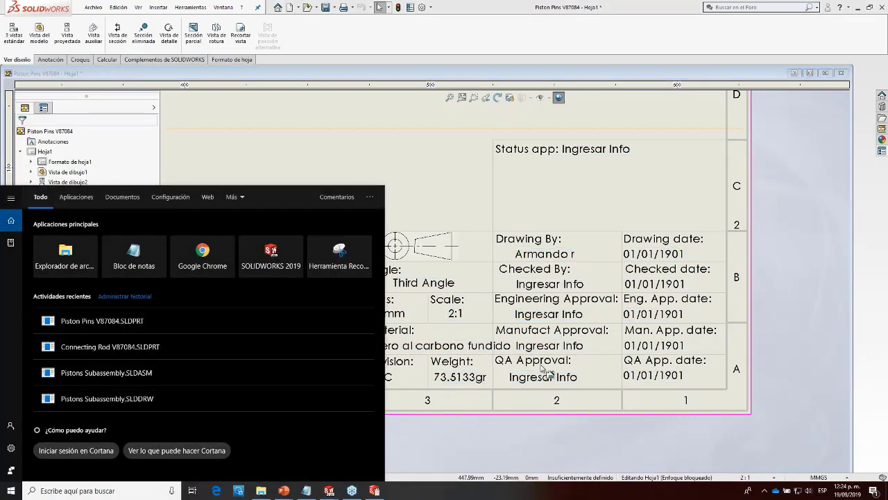
{"action": "scroll", "coordinate": [506, 362], "scroll_direction": "up", "scroll_amount": 6}
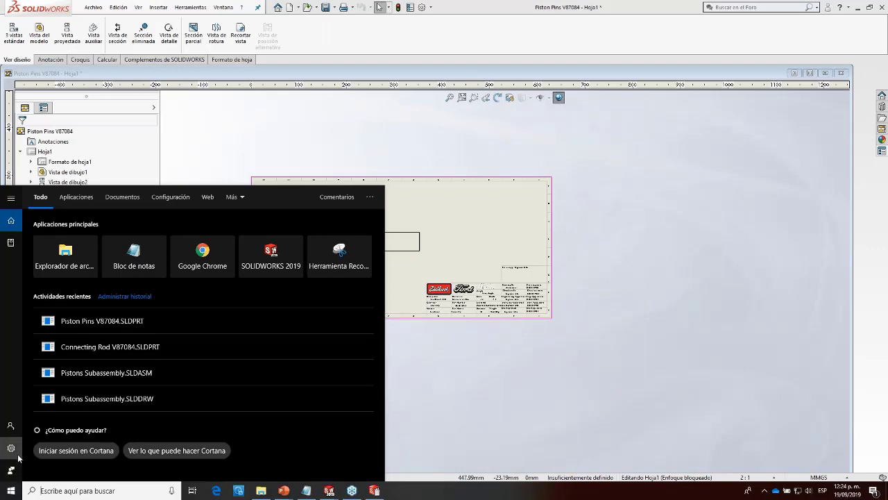
{"action": "left_click", "coordinate": [10, 489]}
{"action": "scroll", "coordinate": [43, 394], "scroll_direction": "down", "scroll_amount": 12}
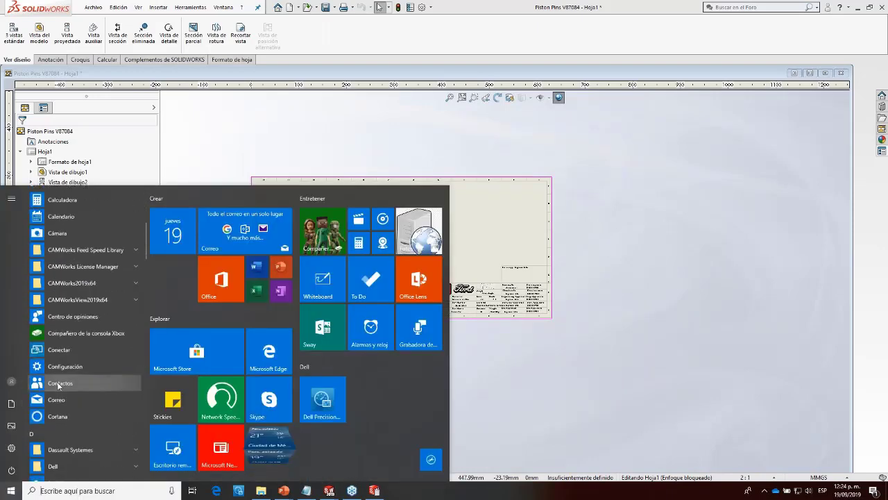
{"action": "scroll", "coordinate": [78, 407], "scroll_direction": "down", "scroll_amount": 5}
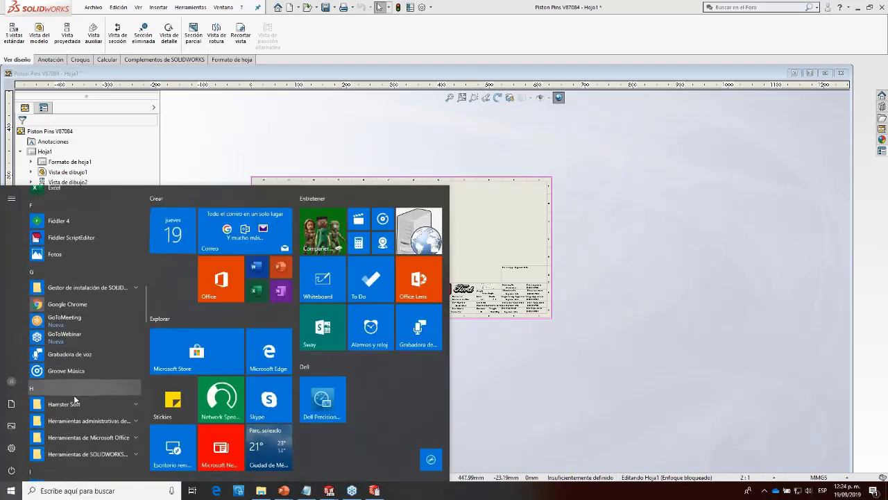
{"action": "left_click", "coordinate": [111, 341]}
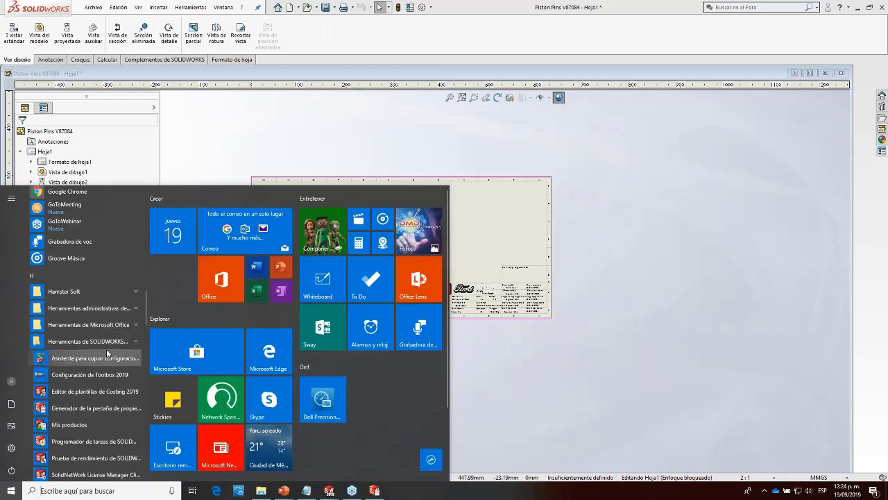
{"action": "left_click", "coordinate": [101, 443]}
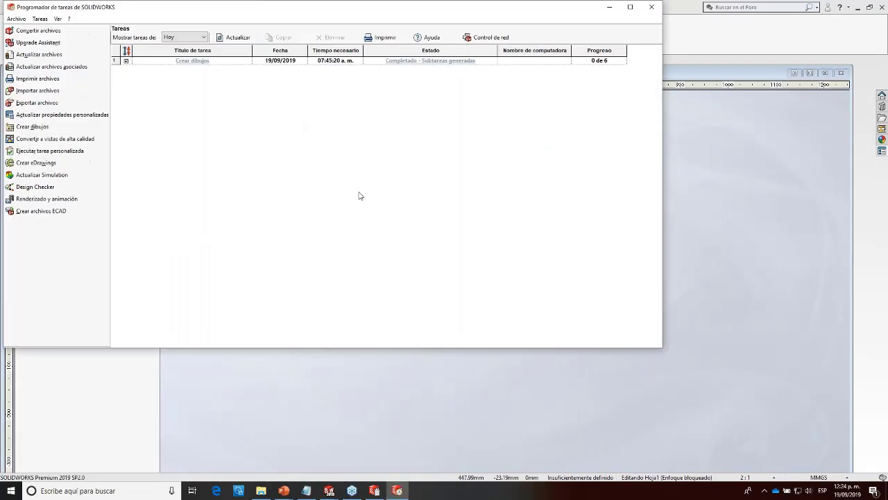
{"action": "left_click_drag", "start_coordinate": [326, 12], "coordinate": [467, 125]}
Step: Start a new task for creating drawings and browse for its drawing template in C:\ProgramData
{"action": "left_click", "coordinate": [164, 229]}
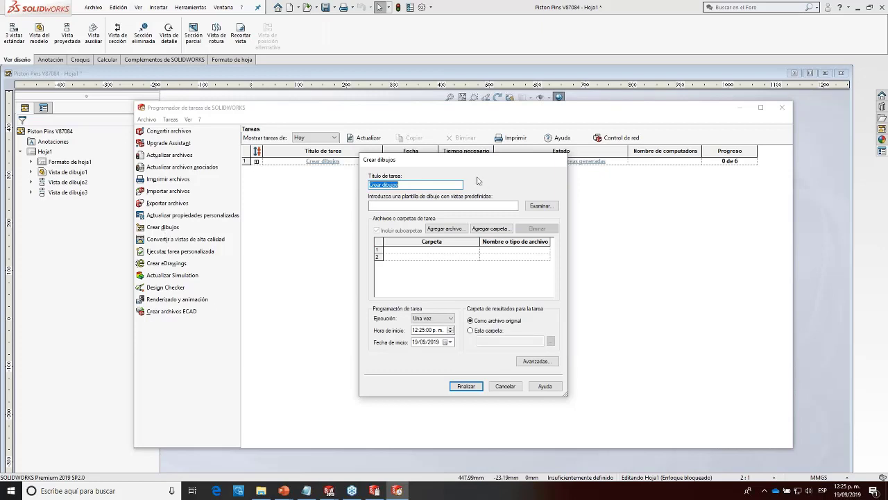
{"action": "left_click", "coordinate": [539, 206]}
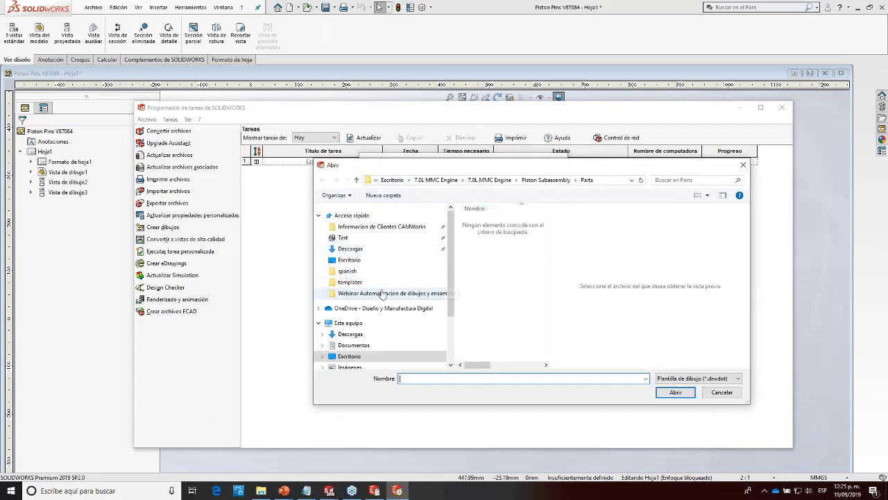
{"action": "left_click", "coordinate": [348, 323]}
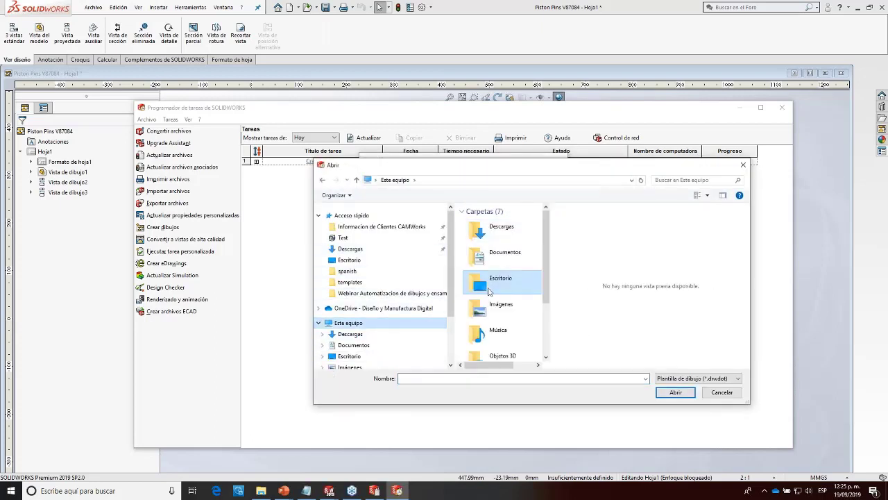
{"action": "scroll", "coordinate": [503, 333], "scroll_direction": "down", "scroll_amount": 3}
{"action": "double_click", "coordinate": [502, 344]}
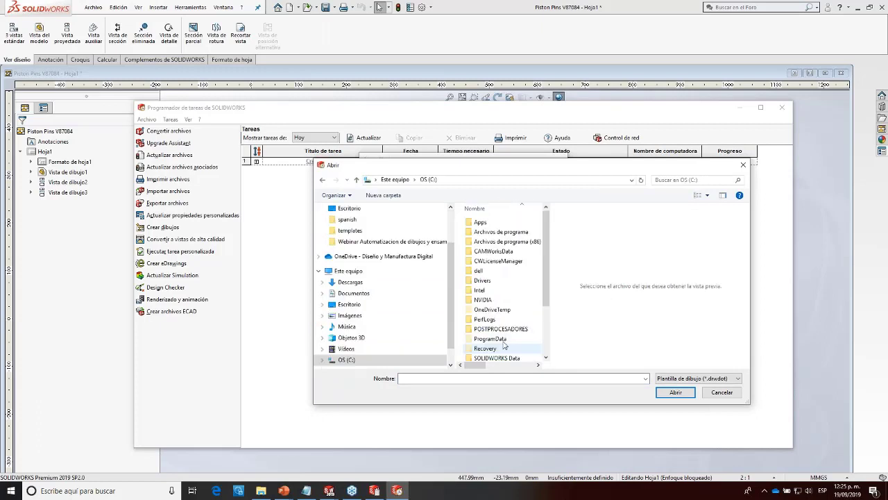
{"action": "scroll", "coordinate": [499, 291], "scroll_direction": "down", "scroll_amount": 4}
{"action": "double_click", "coordinate": [494, 268]}
{"action": "scroll", "coordinate": [500, 267], "scroll_direction": "down", "scroll_amount": 2}
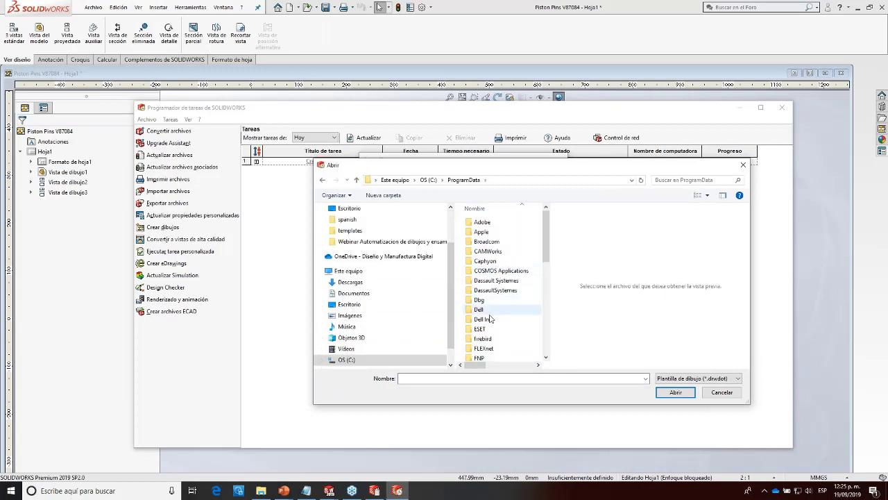
Step: Choose Edelbrock.drwdot from SOLIDWORKS\SOLIDWORKS 2019\templates as the task's drawing template
{"action": "scroll", "coordinate": [499, 278], "scroll_direction": "down", "scroll_amount": 6}
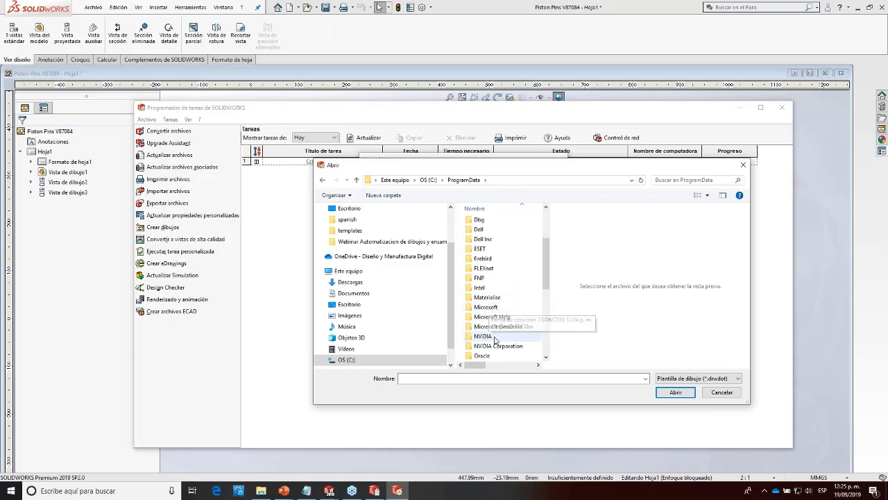
{"action": "scroll", "coordinate": [491, 361], "scroll_direction": "down", "scroll_amount": 2}
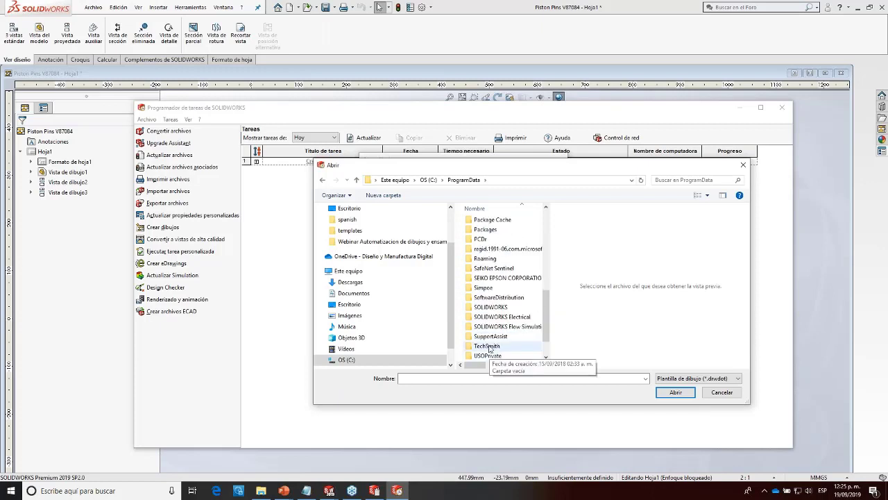
{"action": "double_click", "coordinate": [494, 310]}
{"action": "double_click", "coordinate": [497, 241]}
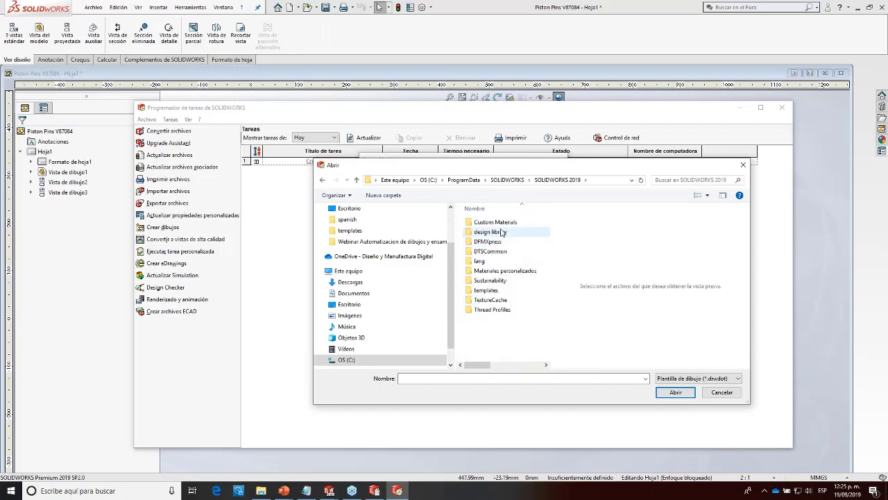
{"action": "double_click", "coordinate": [487, 290]}
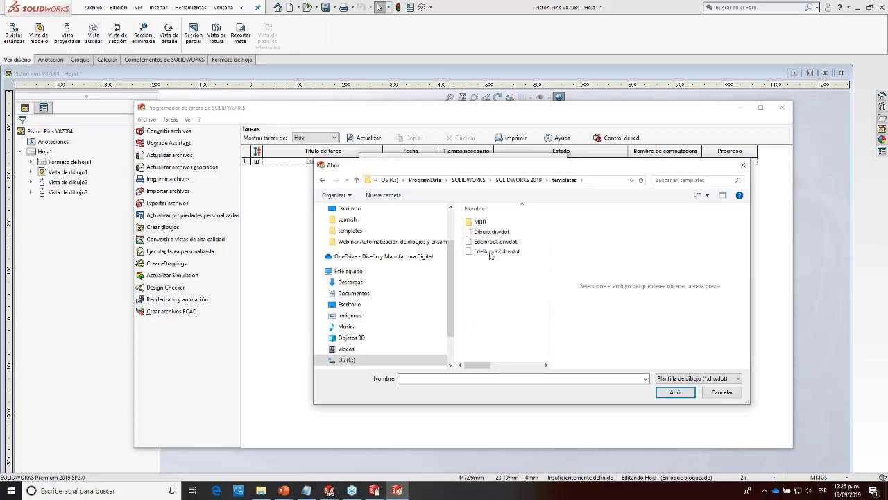
{"action": "left_click", "coordinate": [488, 244]}
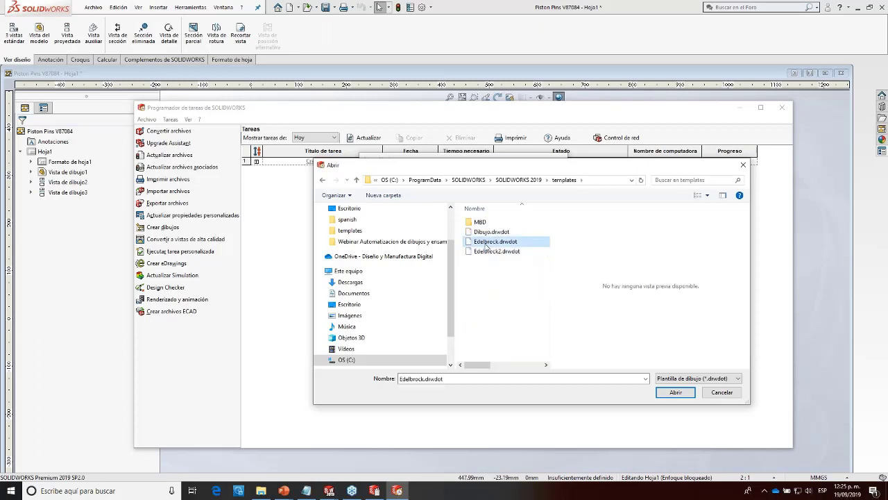
{"action": "left_click", "coordinate": [673, 392]}
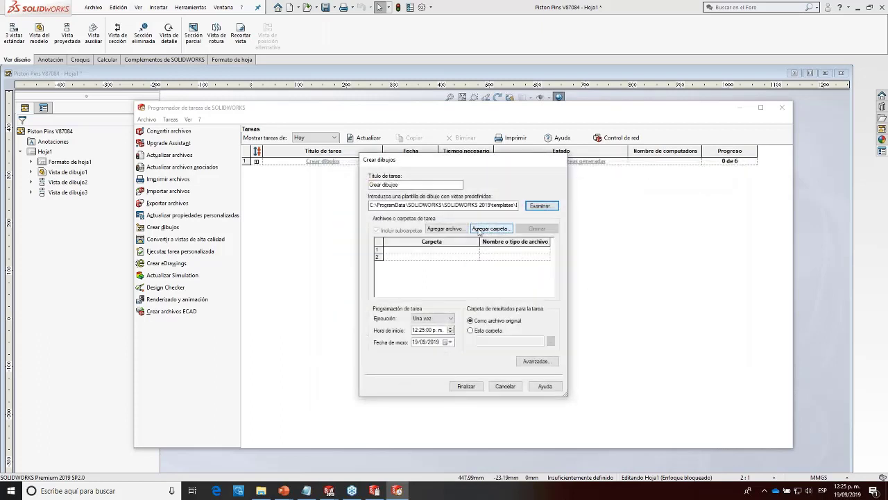
Step: Add the Parts folder under Desktop\7.0L MMC Engine\7.0L MMC Engine\Piston Subassembly to the drawing task
{"action": "left_click", "coordinate": [485, 230]}
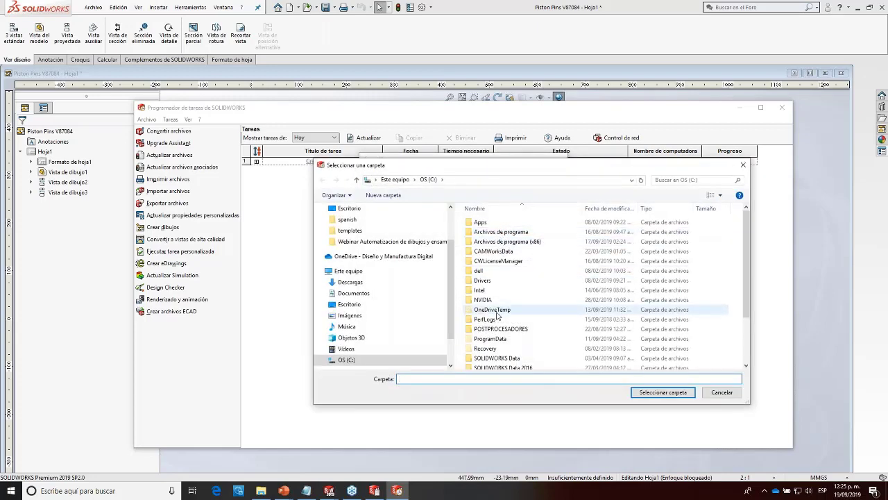
{"action": "left_click", "coordinate": [349, 305]}
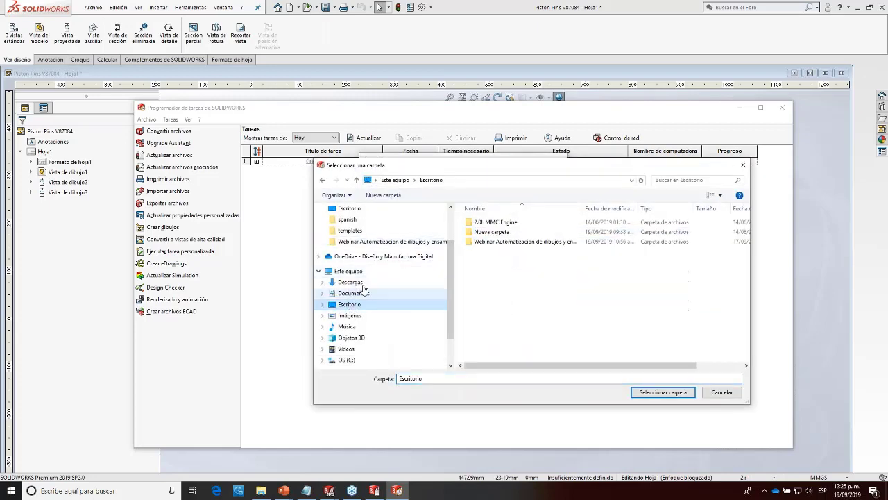
{"action": "double_click", "coordinate": [485, 223]}
{"action": "left_click", "coordinate": [484, 225]}
{"action": "double_click", "coordinate": [483, 223]}
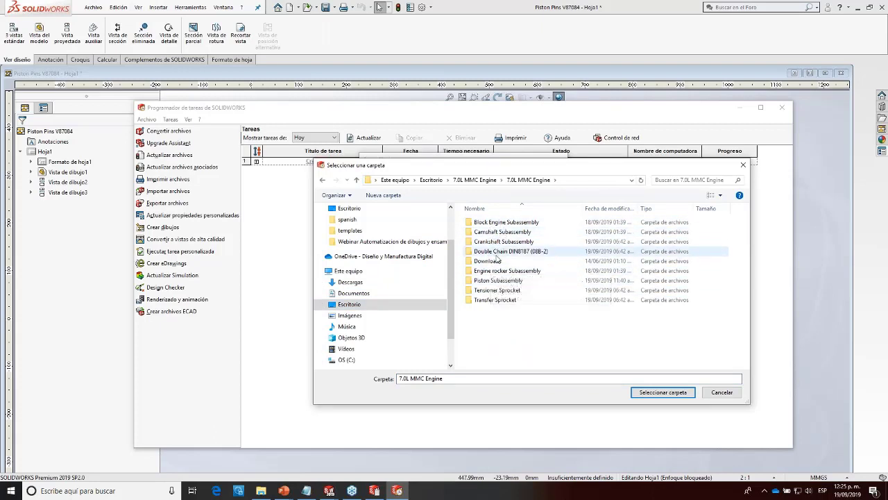
{"action": "left_click", "coordinate": [498, 281]}
{"action": "double_click", "coordinate": [498, 281]}
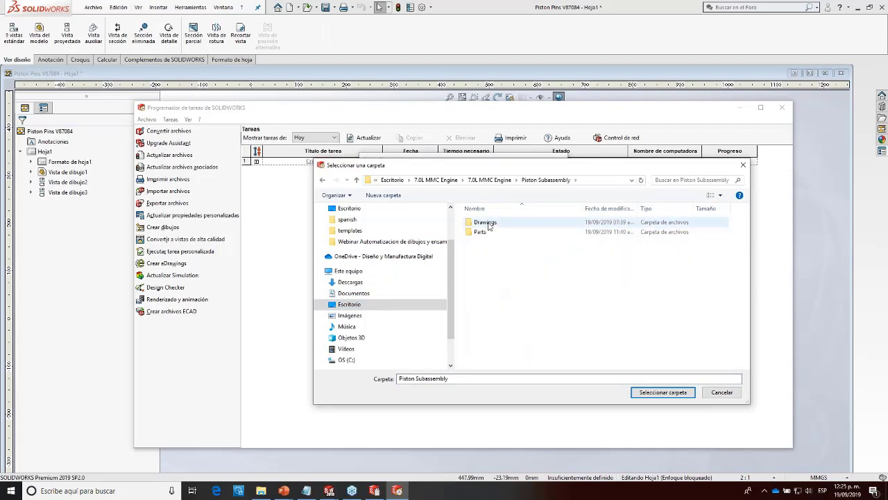
{"action": "left_click", "coordinate": [488, 223]}
{"action": "left_click", "coordinate": [478, 233]}
{"action": "double_click", "coordinate": [478, 233]}
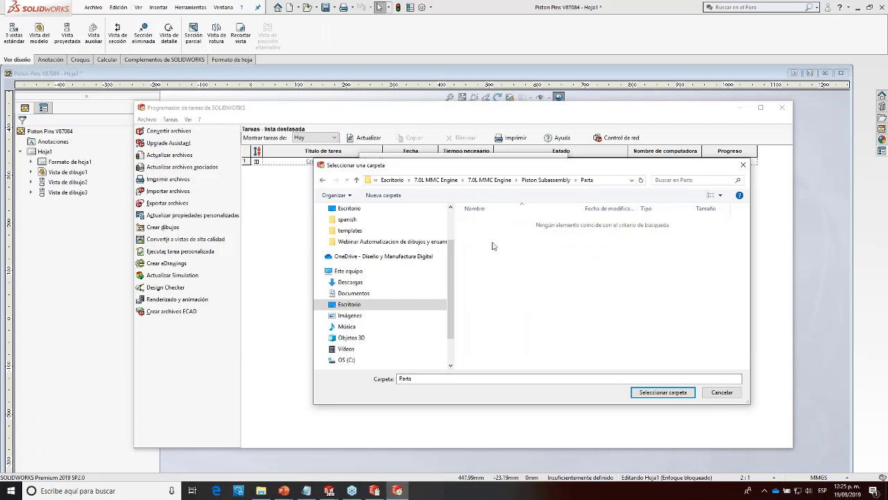
{"action": "left_click", "coordinate": [648, 393]}
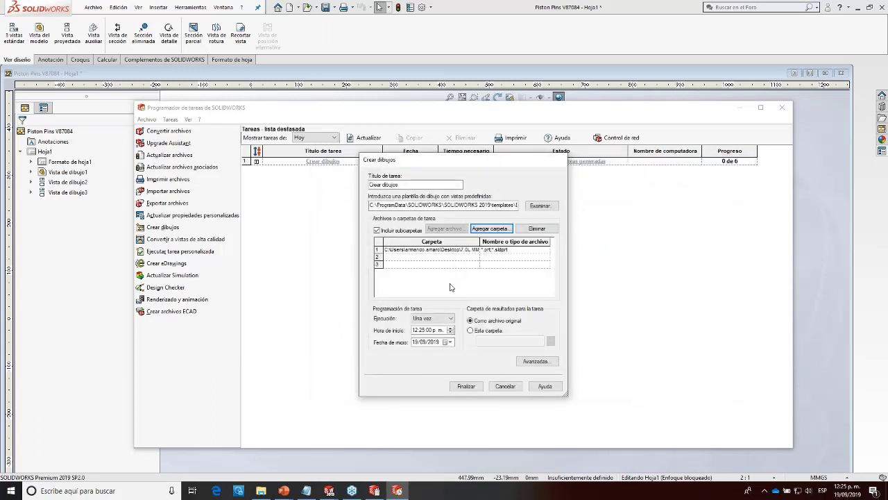
Step: Set the drawing task's start time to 12:27 p.m. and schedule the task
{"action": "left_click", "coordinate": [427, 330]}
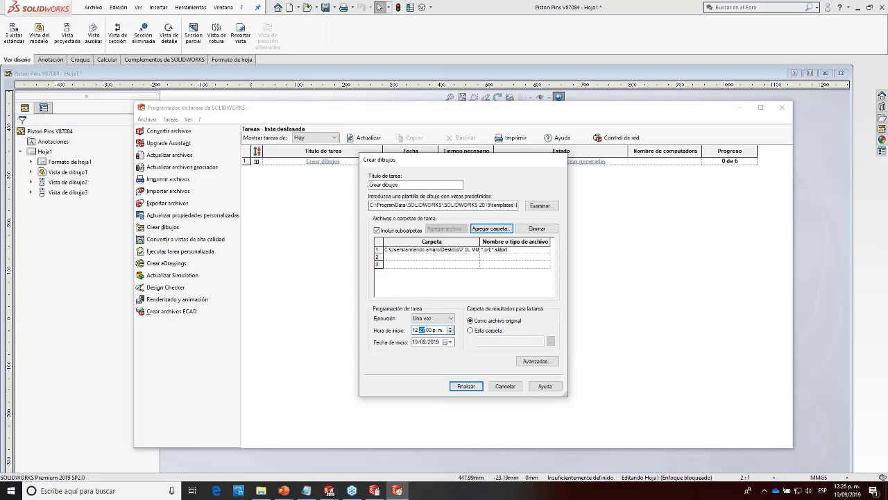
{"action": "left_click", "coordinate": [466, 386]}
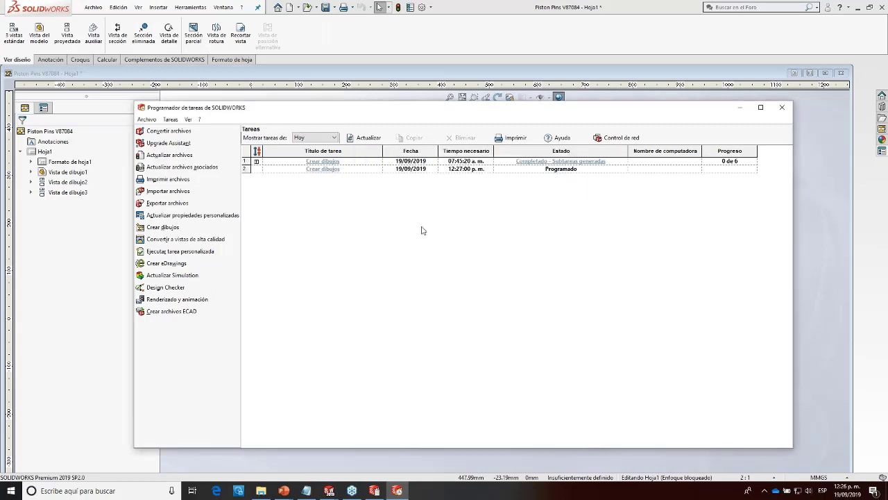
{"action": "left_click_drag", "start_coordinate": [614, 114], "coordinate": [645, 137]}
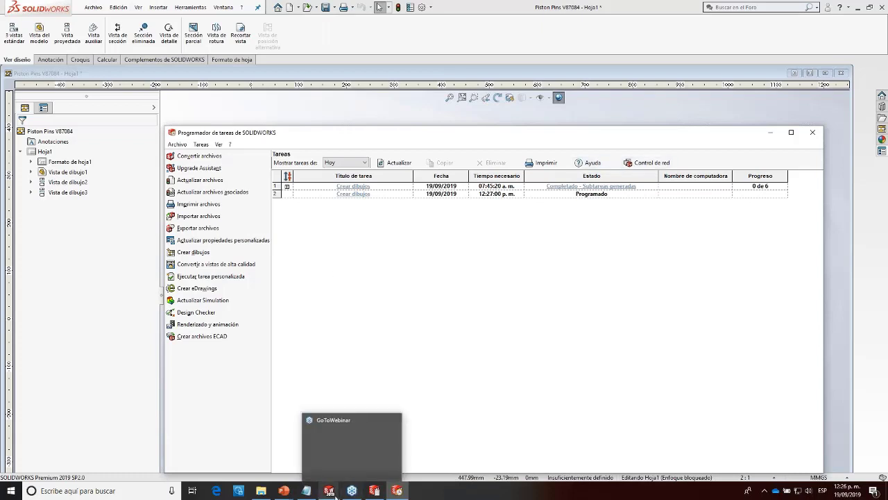
Step: Switch to Property Tab Builder, review the custom property form and minimize the window
{"action": "mouse_move", "coordinate": [352, 494]}
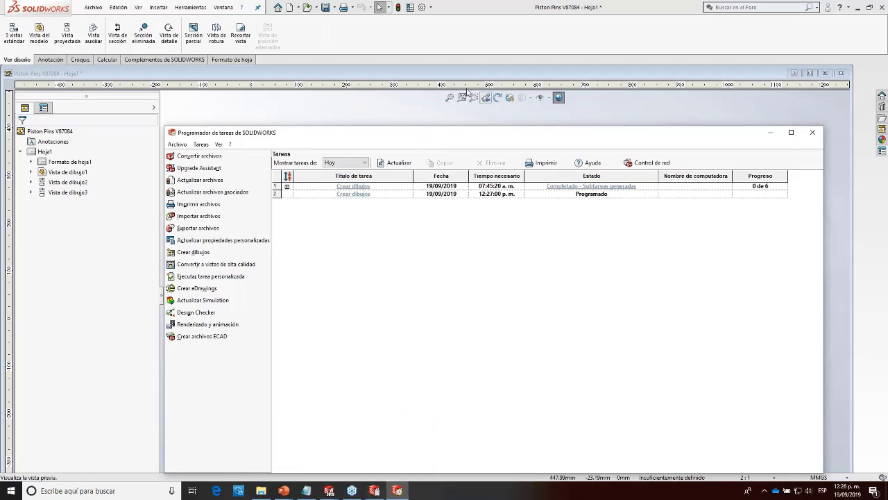
{"action": "left_click", "coordinate": [378, 494]}
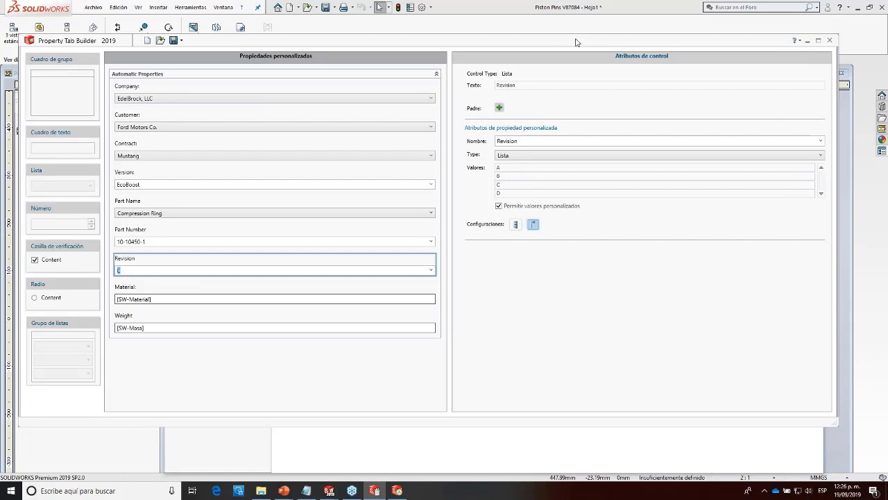
{"action": "left_click_drag", "start_coordinate": [575, 42], "coordinate": [595, 53]}
{"action": "left_click", "coordinate": [826, 56]}
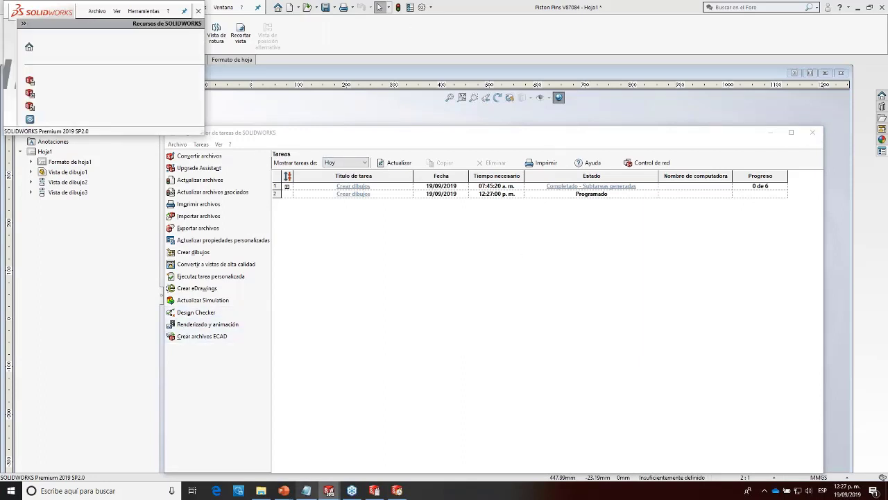
Step: Switch to the PowerPoint slideshow and step back through the Propiedades slide on the title block properties
{"action": "mouse_move", "coordinate": [359, 492]}
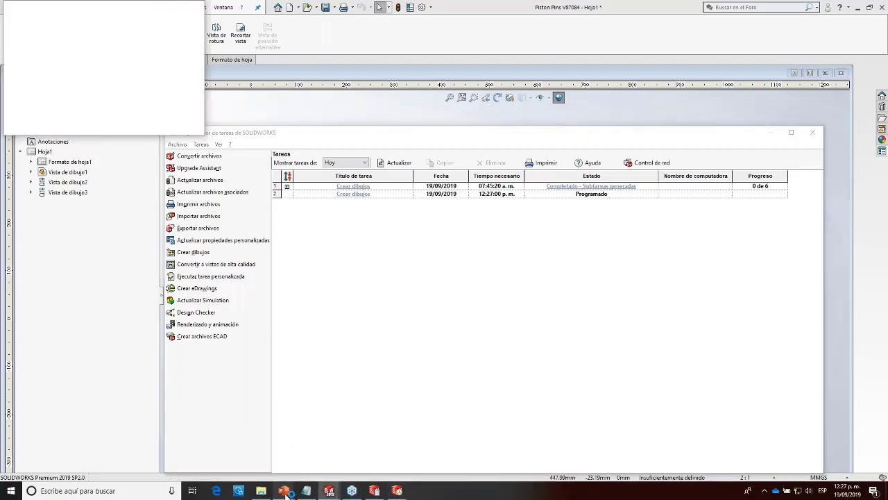
{"action": "mouse_move", "coordinate": [284, 490]}
{"action": "left_click", "coordinate": [333, 448]}
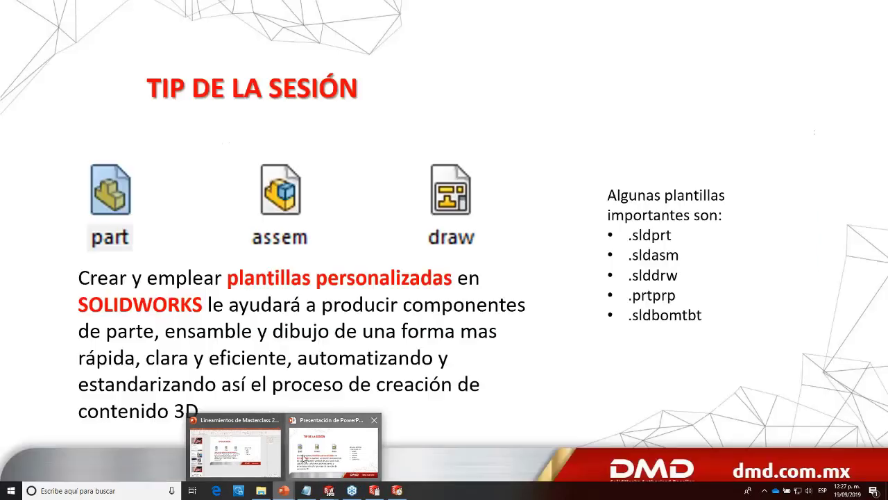
{"action": "left_click", "coordinate": [381, 321]}
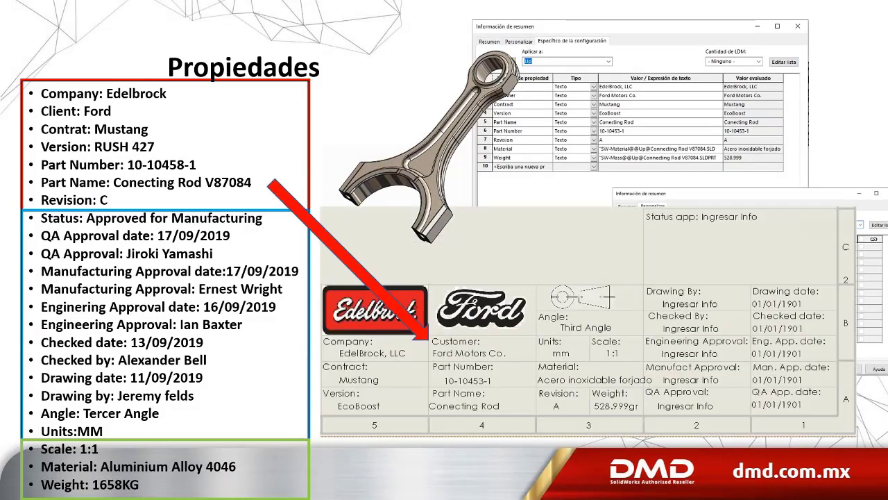
{"action": "key", "text": "Left"}
{"action": "key", "text": "Left"}
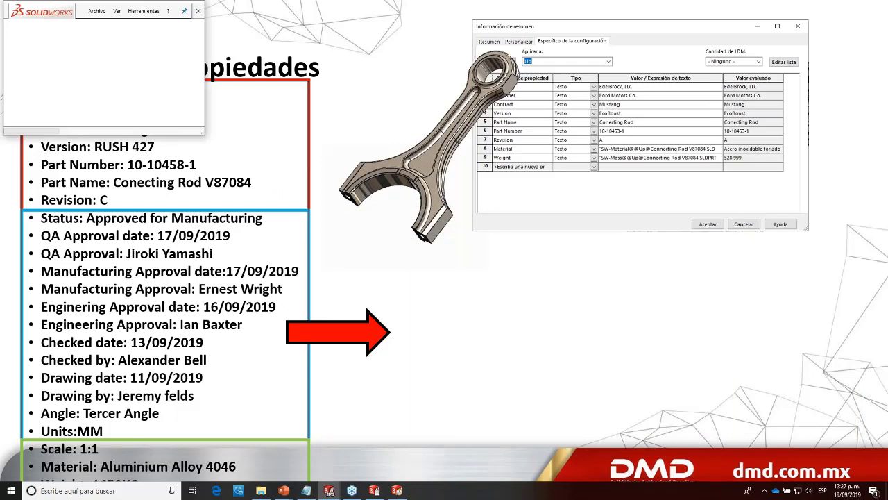
{"action": "key", "text": "Left"}
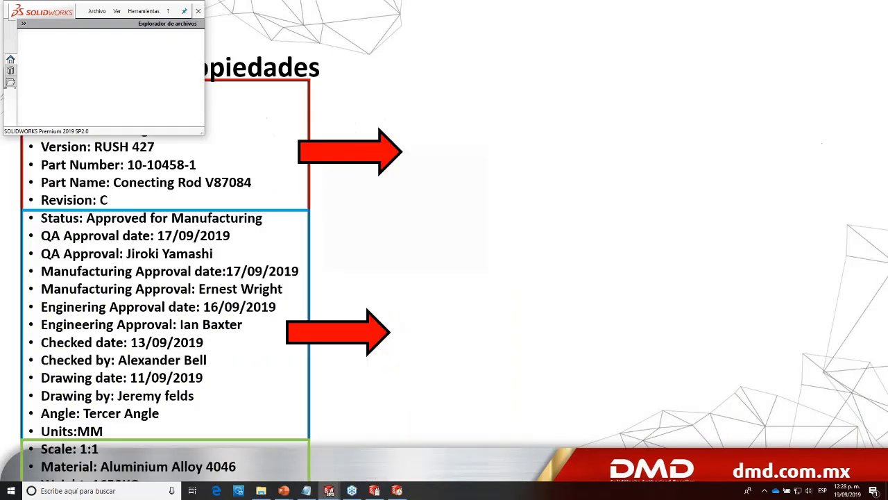
Step: Return to the Propiedades slide in the running PowerPoint slideshow
{"action": "left_click", "coordinate": [296, 154]}
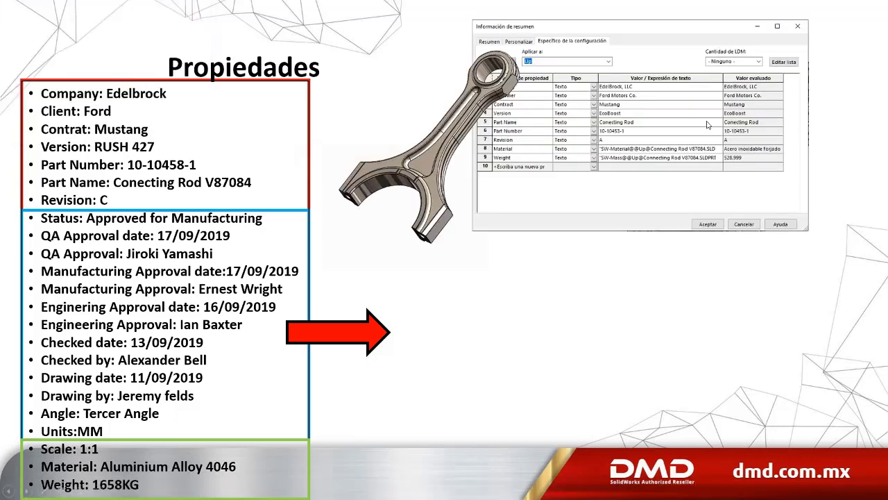
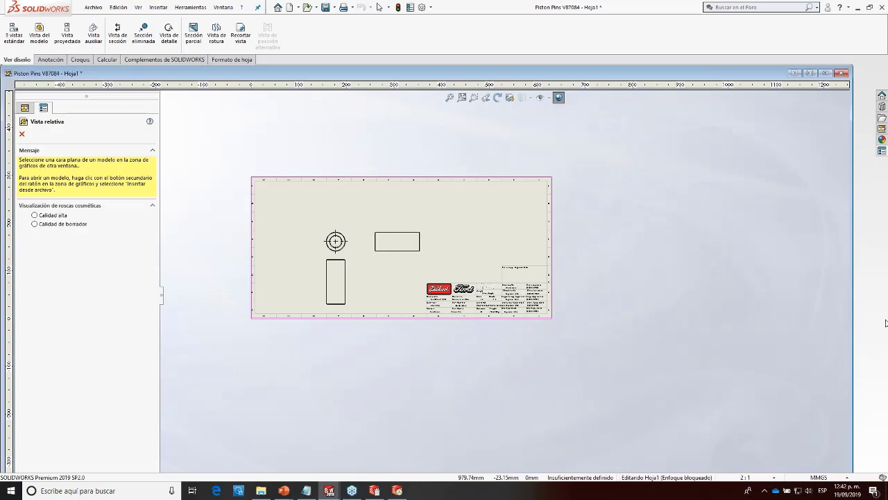
Step: Cancel the Relative View command in the Piston Pins V87084 drawing
{"action": "key", "text": "alt+Tab"}
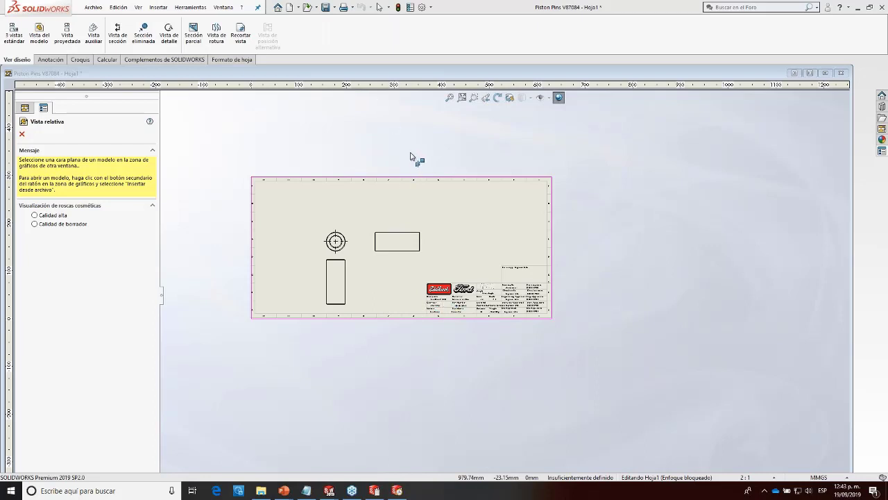
{"action": "right_click", "coordinate": [464, 269]}
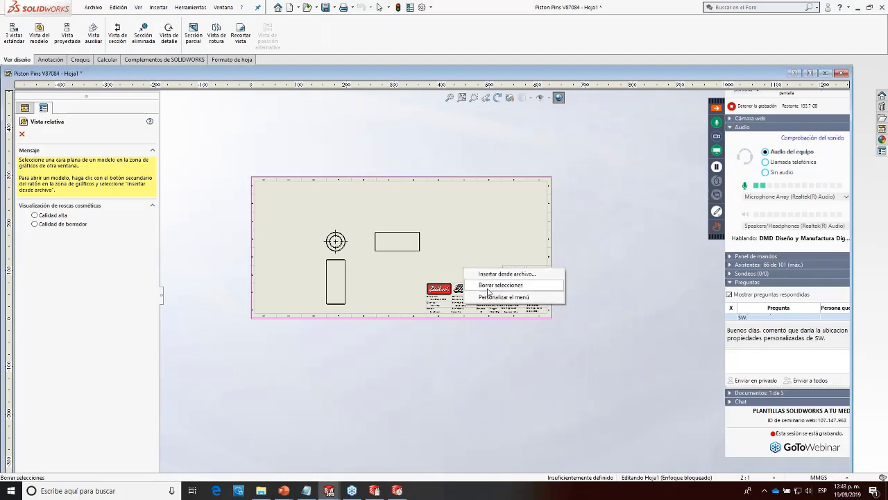
{"action": "left_click", "coordinate": [23, 134]}
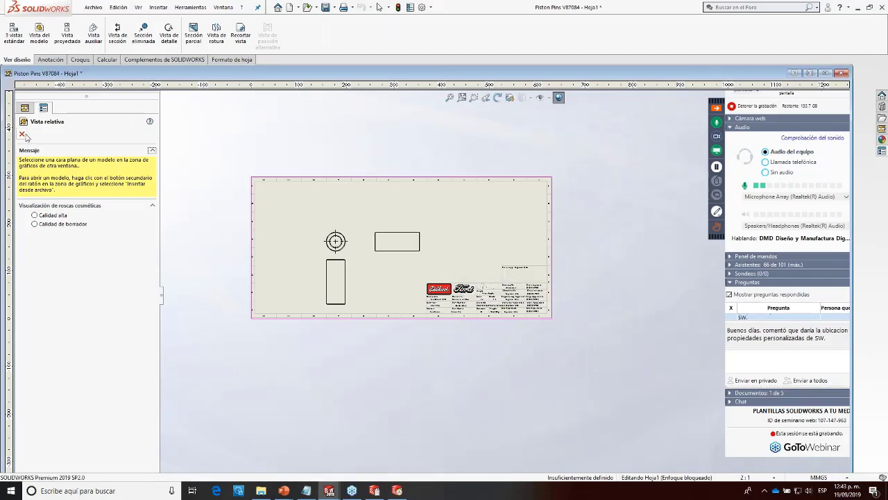
{"action": "left_click", "coordinate": [23, 135]}
Step: Edit the drawing's sheet format and inspect the Company note in the title block, leaving its text unedited
{"action": "right_click", "coordinate": [464, 253]}
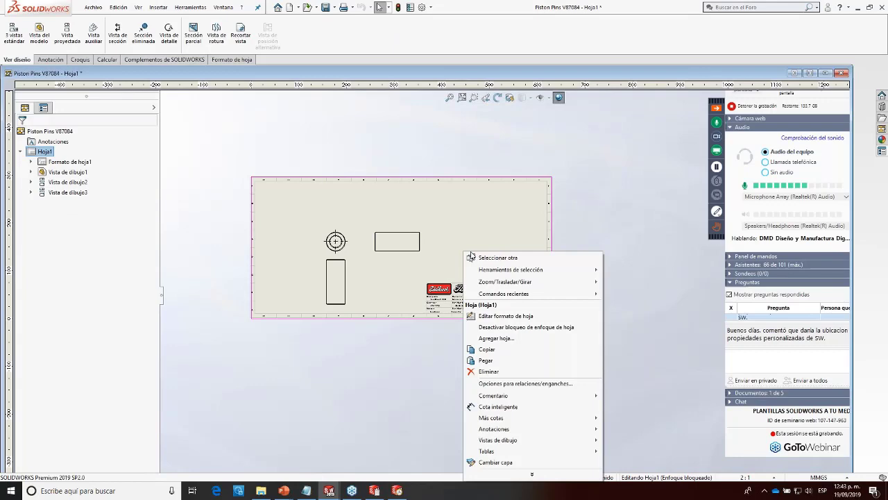
{"action": "left_click", "coordinate": [510, 316]}
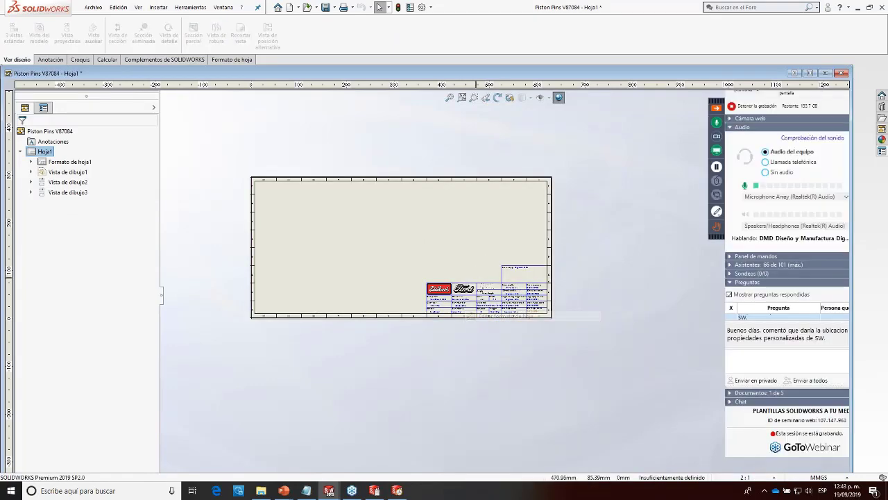
{"action": "scroll", "coordinate": [462, 297], "scroll_direction": "down", "scroll_amount": 10}
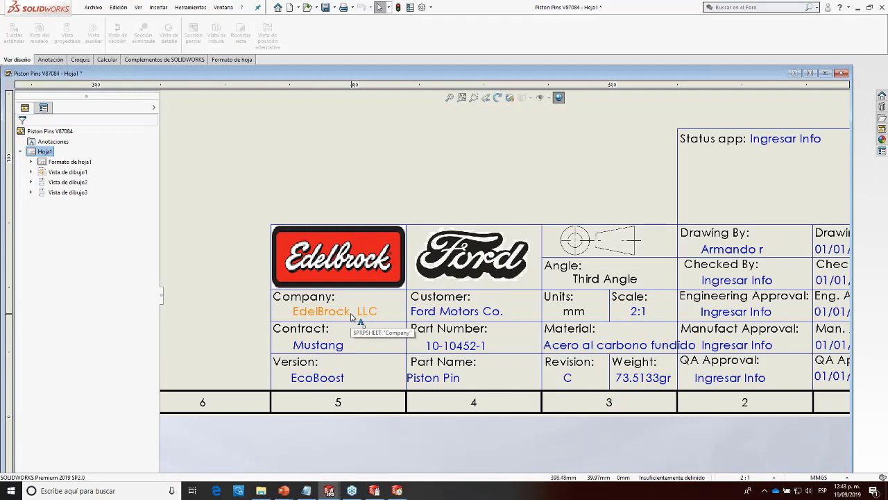
{"action": "double_click", "coordinate": [353, 317]}
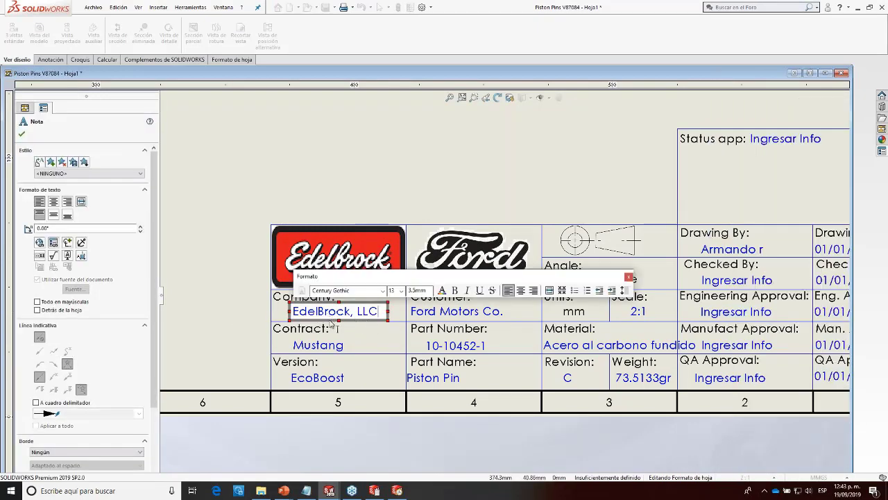
{"action": "left_click", "coordinate": [378, 202]}
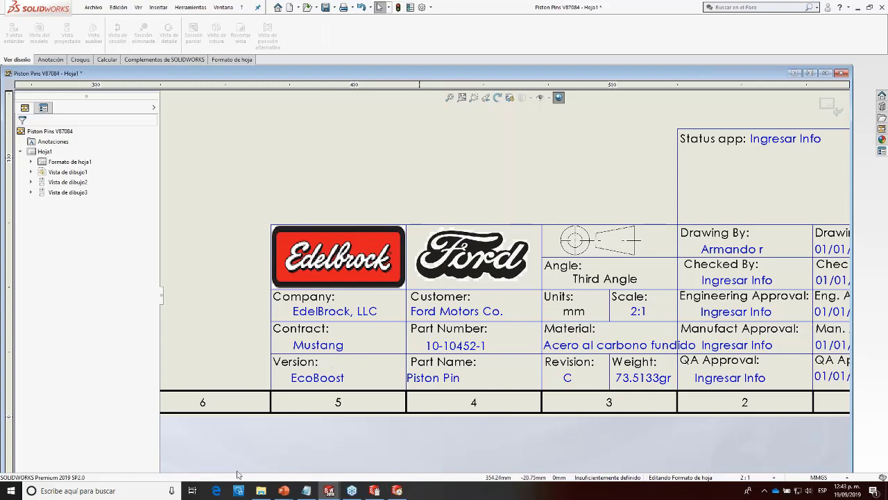
Step: Look up the folder set for custom property files among the file locations in the system options
{"action": "left_click", "coordinate": [260, 492]}
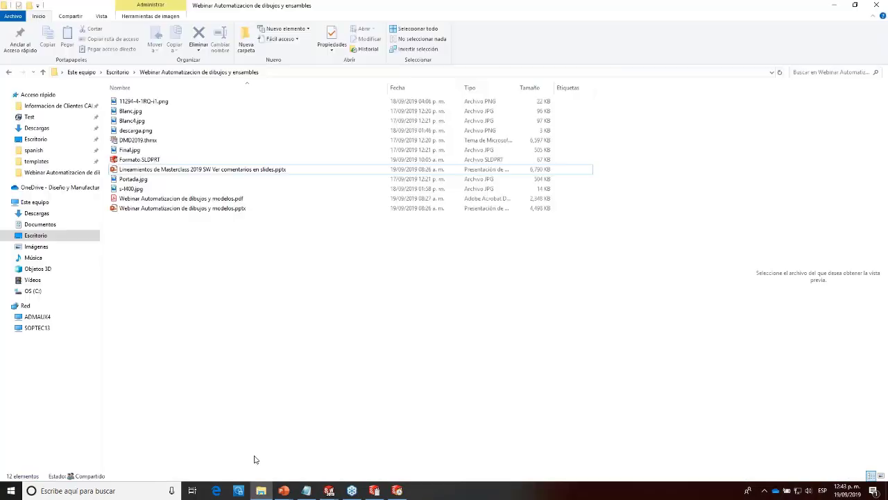
{"action": "left_click", "coordinate": [835, 5]}
{"action": "left_click", "coordinate": [422, 7]}
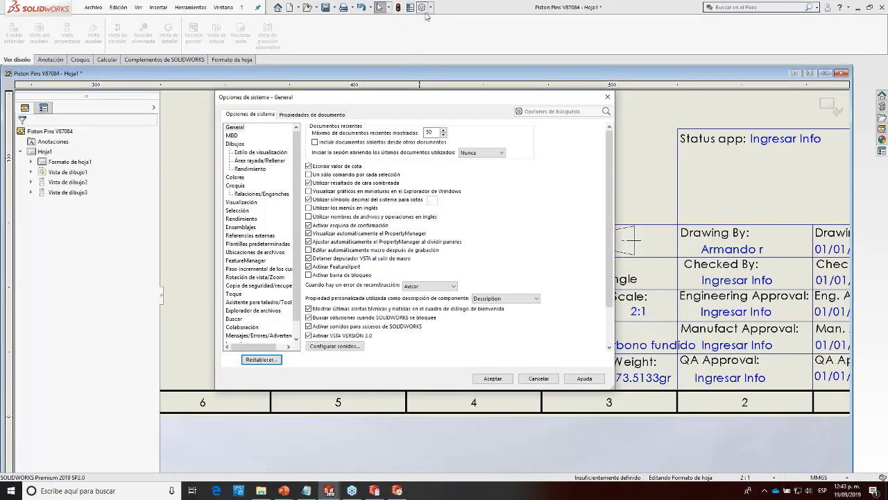
{"action": "left_click", "coordinate": [247, 252]}
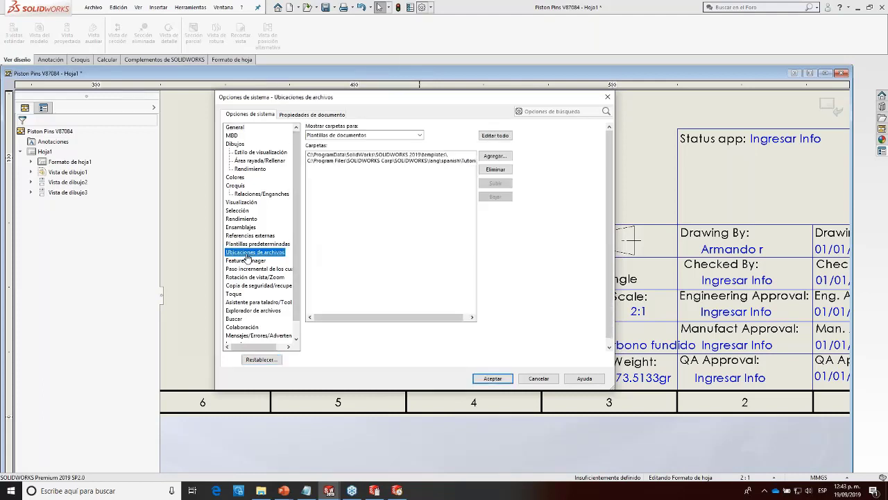
{"action": "left_click", "coordinate": [349, 136]}
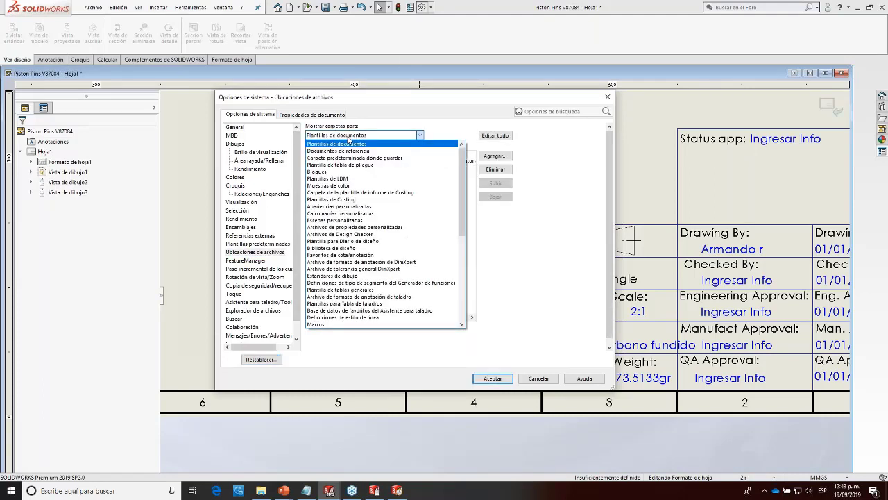
{"action": "left_click", "coordinate": [337, 228]}
{"action": "left_click", "coordinate": [324, 157]}
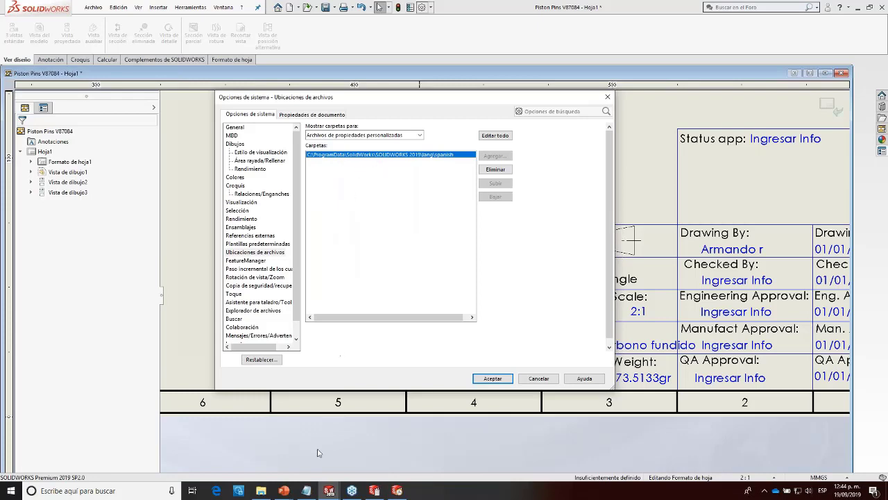
Step: Switch to File Explorer and browse to C:\ProgramData\SOLIDWORKS\SOLIDWORKS 2019\lang\spanish
{"action": "left_click", "coordinate": [263, 490]}
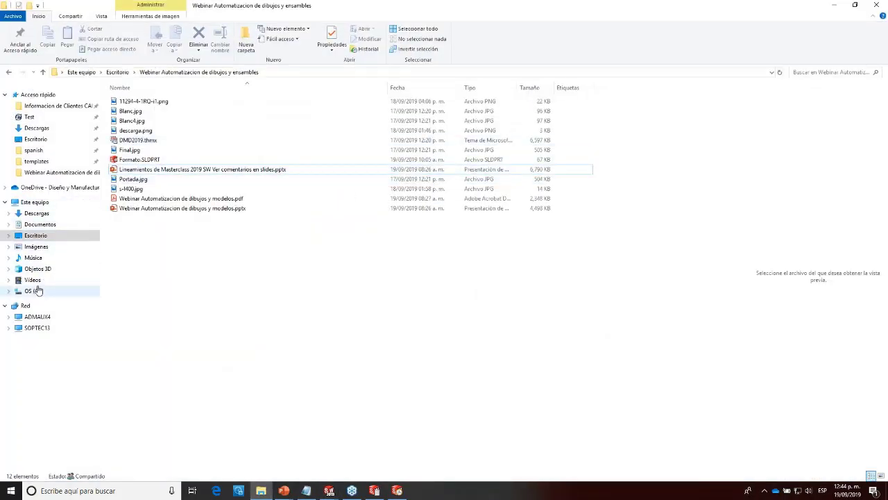
{"action": "left_click", "coordinate": [35, 291]}
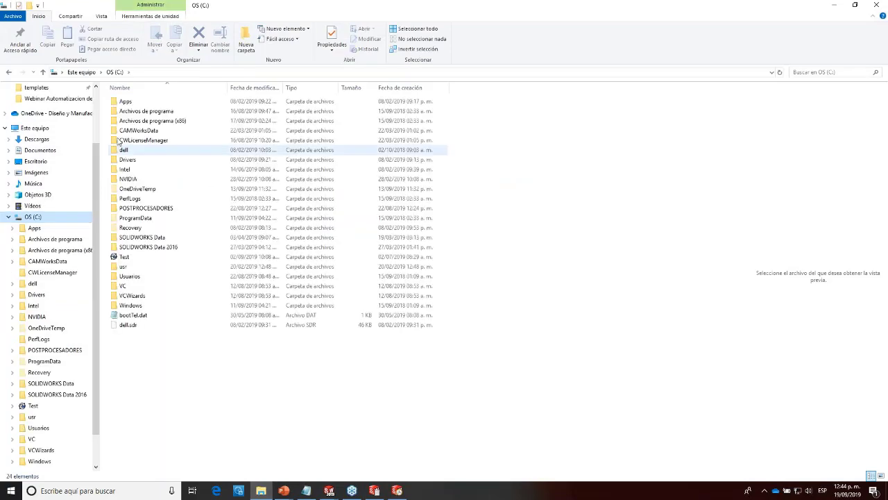
{"action": "double_click", "coordinate": [133, 220]}
{"action": "left_click", "coordinate": [116, 72]}
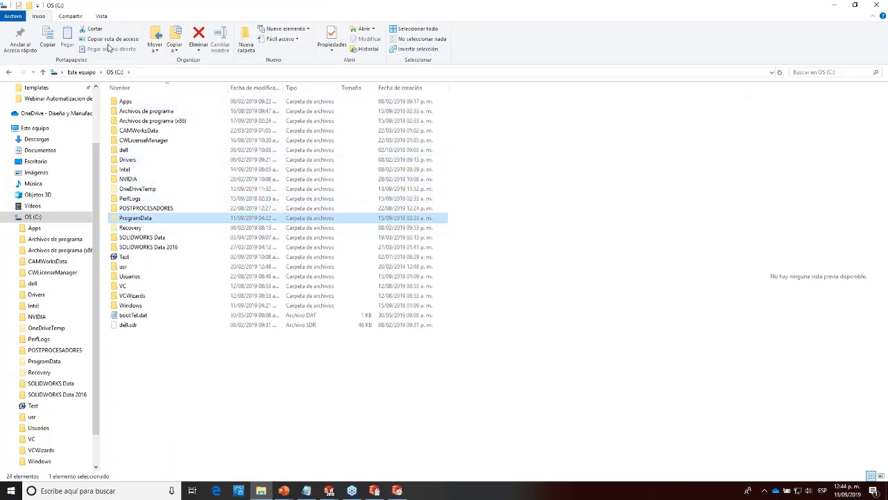
{"action": "double_click", "coordinate": [151, 219]}
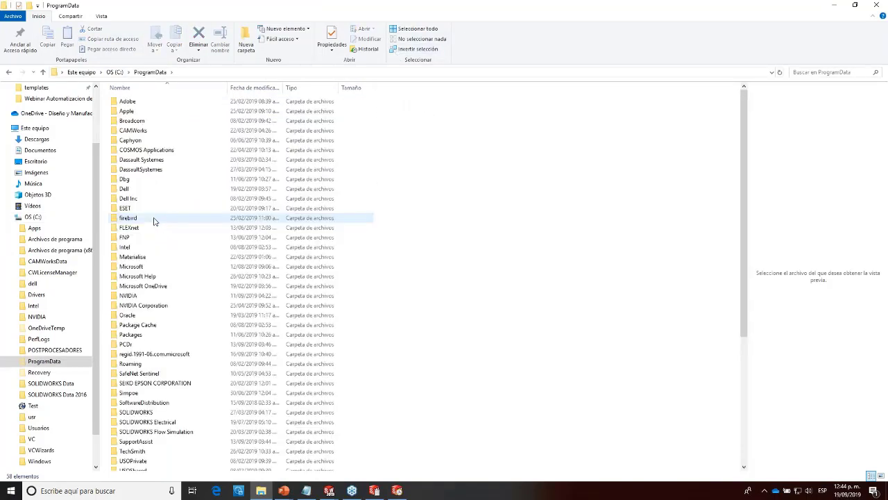
{"action": "double_click", "coordinate": [135, 413]}
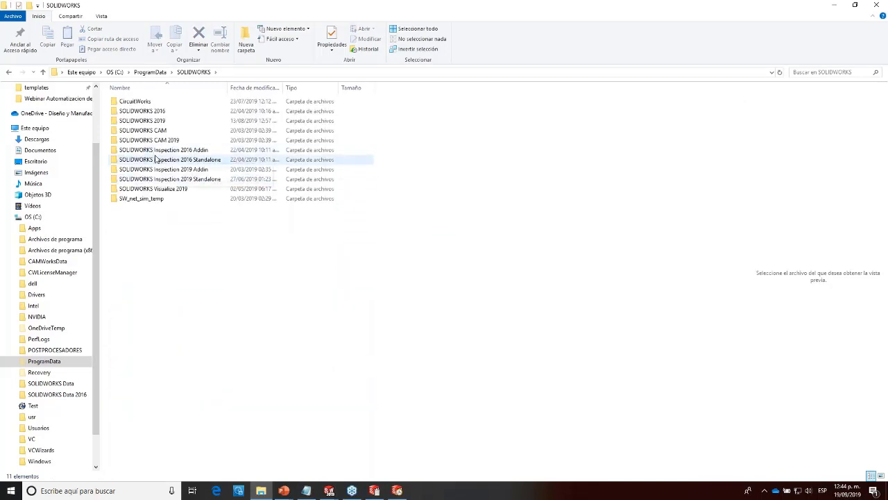
{"action": "double_click", "coordinate": [160, 122]}
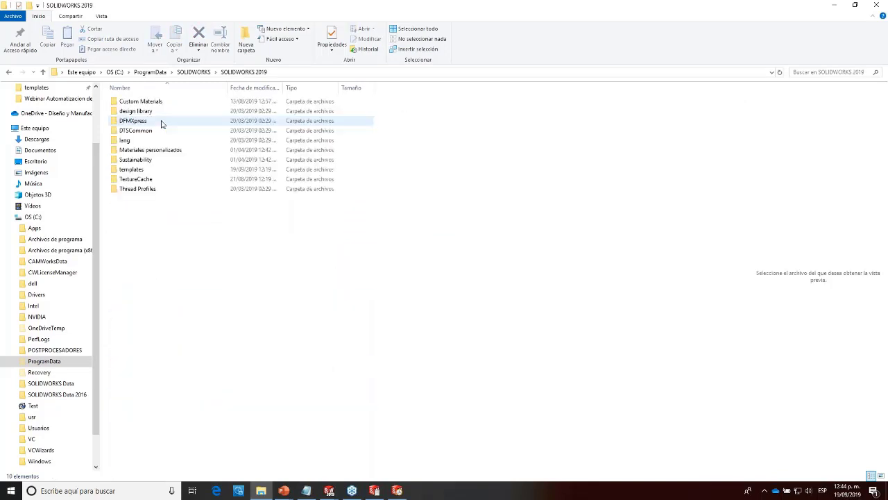
{"action": "double_click", "coordinate": [129, 143]}
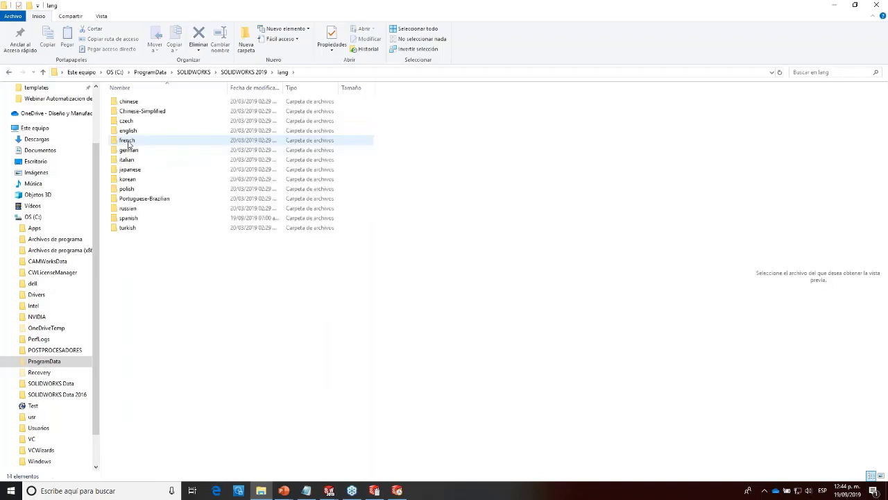
{"action": "left_click", "coordinate": [129, 219]}
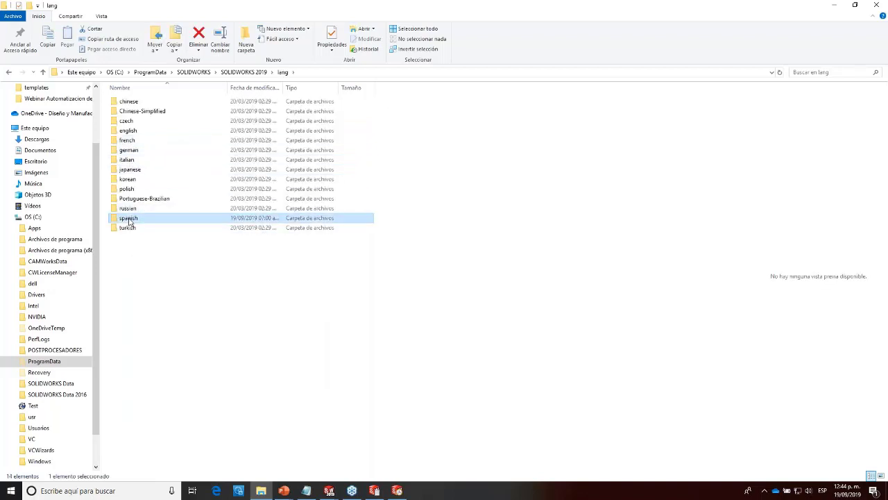
{"action": "double_click", "coordinate": [144, 222]}
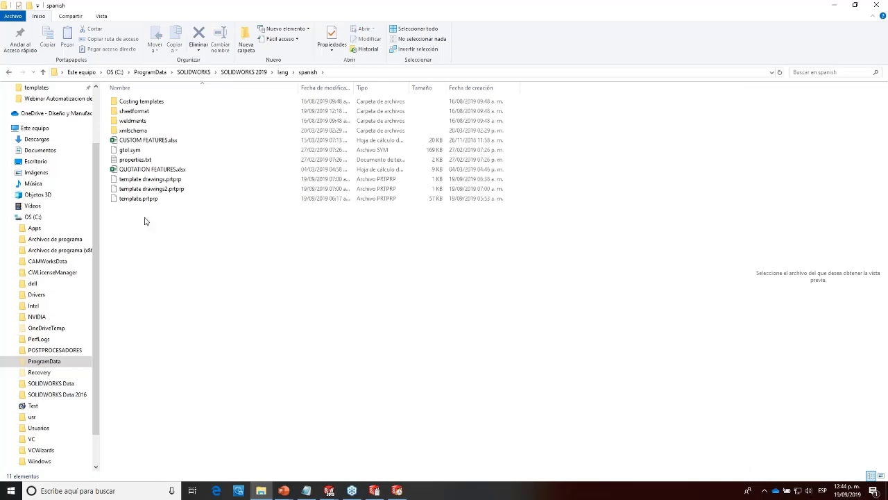
Step: Open properties.txt in Notepad, review the list of property names from start to end and close the file
{"action": "left_click", "coordinate": [133, 161]}
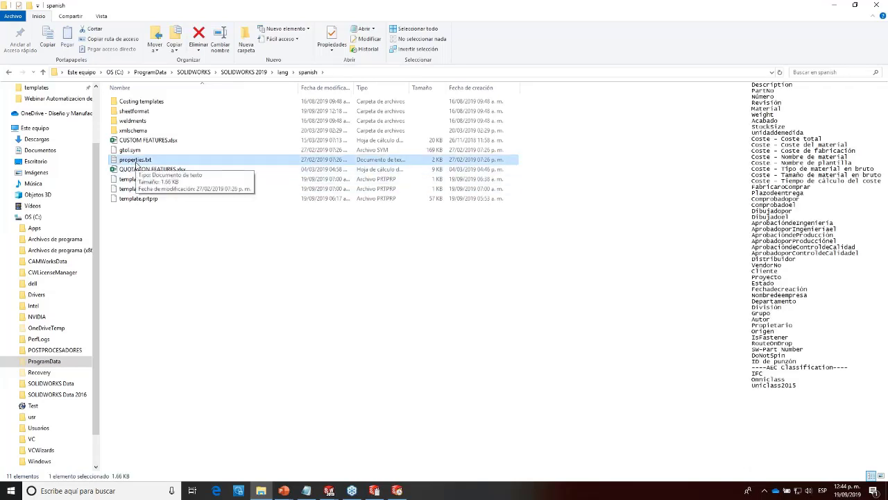
{"action": "double_click", "coordinate": [136, 161]}
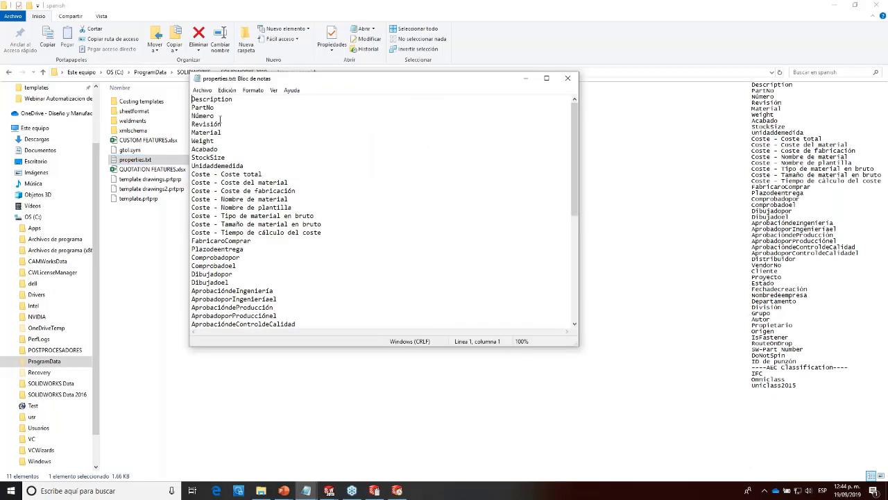
{"action": "scroll", "coordinate": [219, 118], "scroll_direction": "down", "scroll_amount": 1}
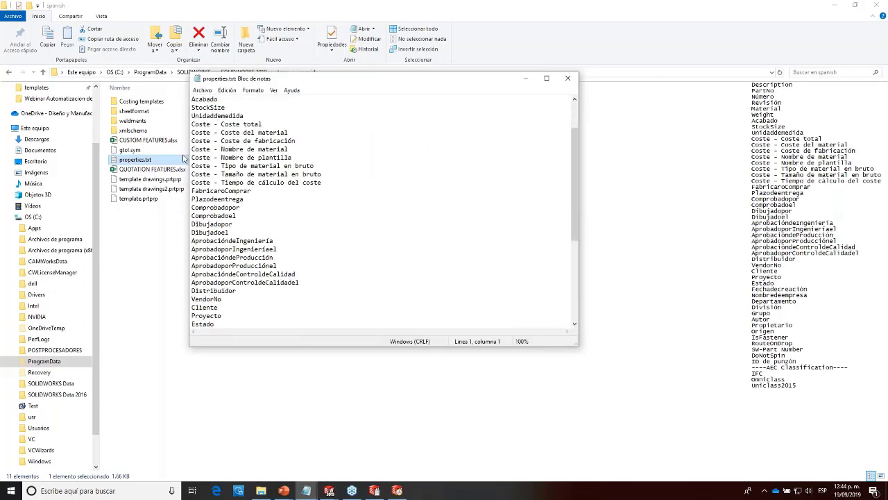
{"action": "scroll", "coordinate": [219, 249], "scroll_direction": "down", "scroll_amount": 1}
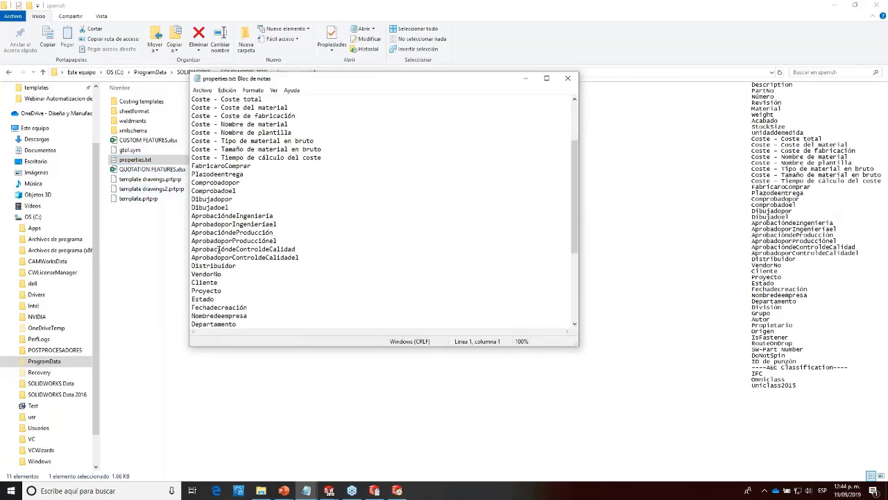
{"action": "scroll", "coordinate": [219, 248], "scroll_direction": "down", "scroll_amount": 2}
{"action": "scroll", "coordinate": [219, 249], "scroll_direction": "down", "scroll_amount": 3}
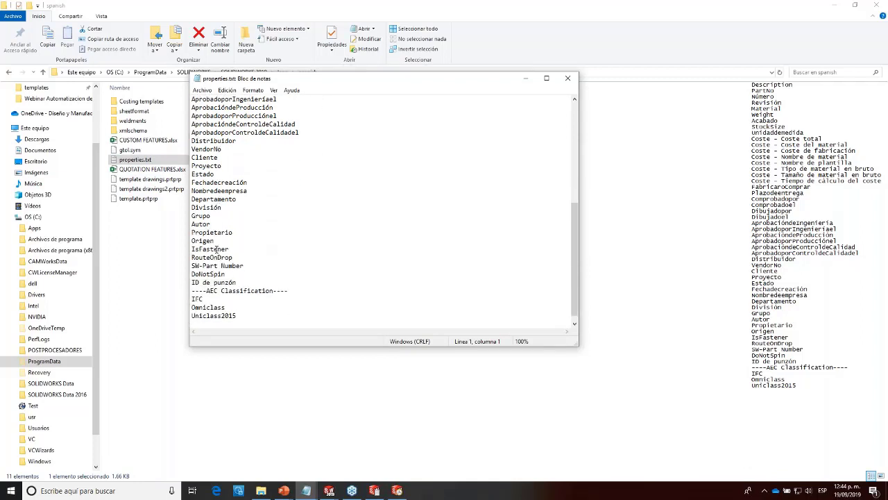
{"action": "scroll", "coordinate": [216, 248], "scroll_direction": "down", "scroll_amount": 1}
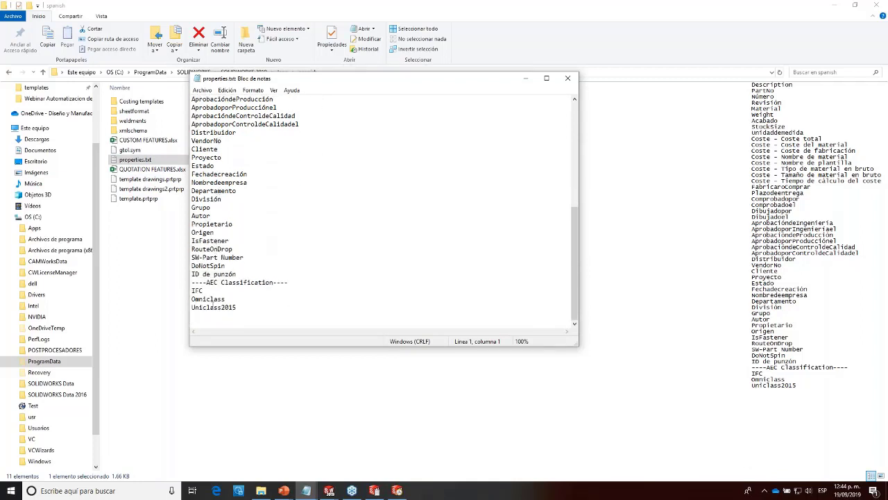
{"action": "scroll", "coordinate": [208, 278], "scroll_direction": "up", "scroll_amount": 5}
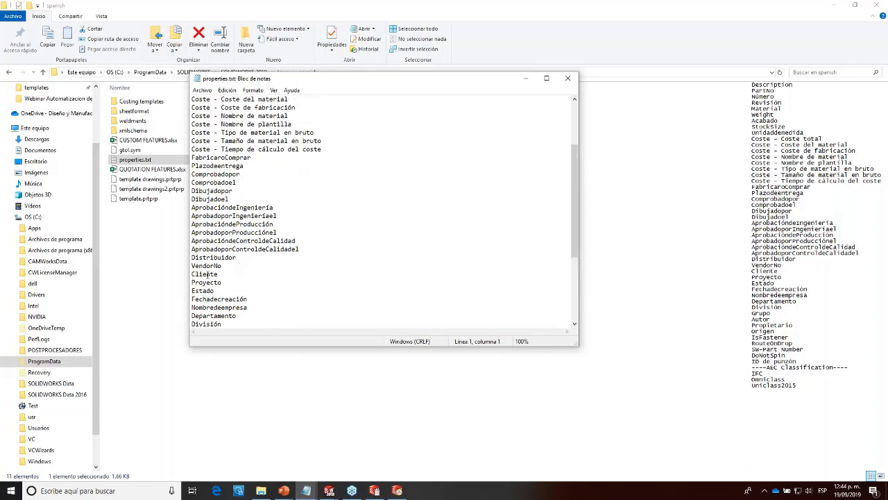
{"action": "scroll", "coordinate": [209, 275], "scroll_direction": "up", "scroll_amount": 4}
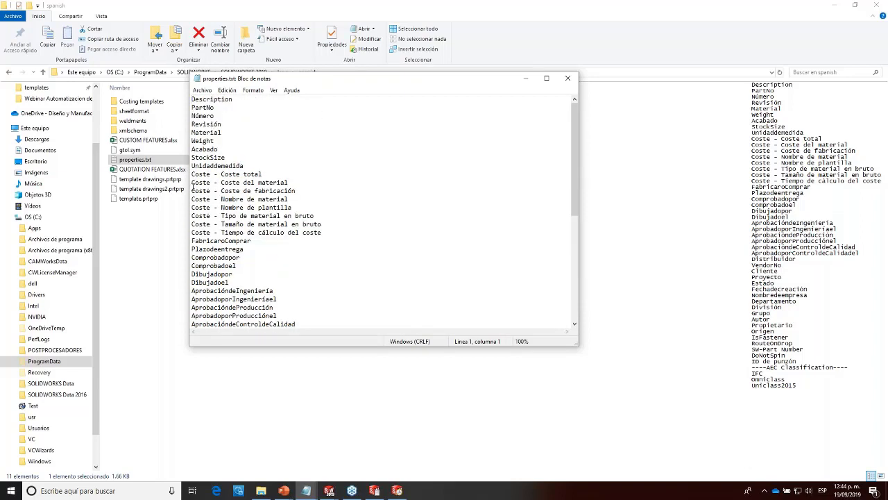
{"action": "left_click", "coordinate": [569, 80]}
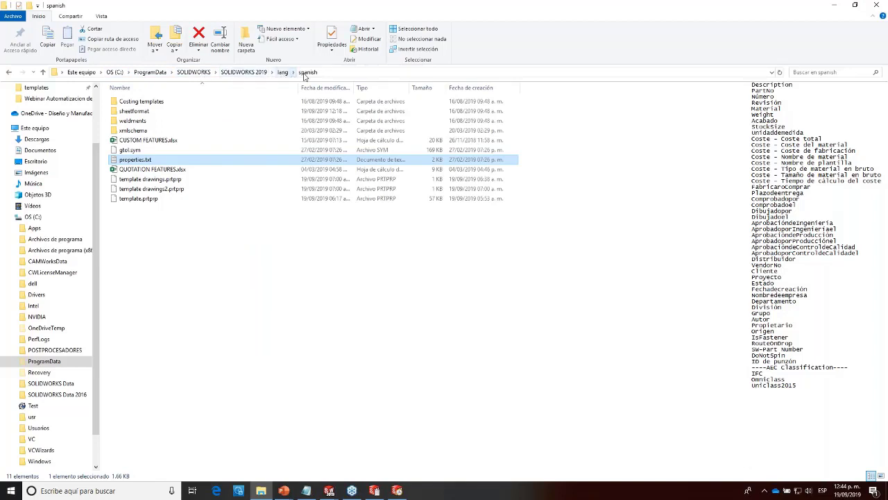
Step: Switch back to the SOLIDWORKS drawing's system options and review the folder types available under file locations
{"action": "left_click", "coordinate": [329, 491]}
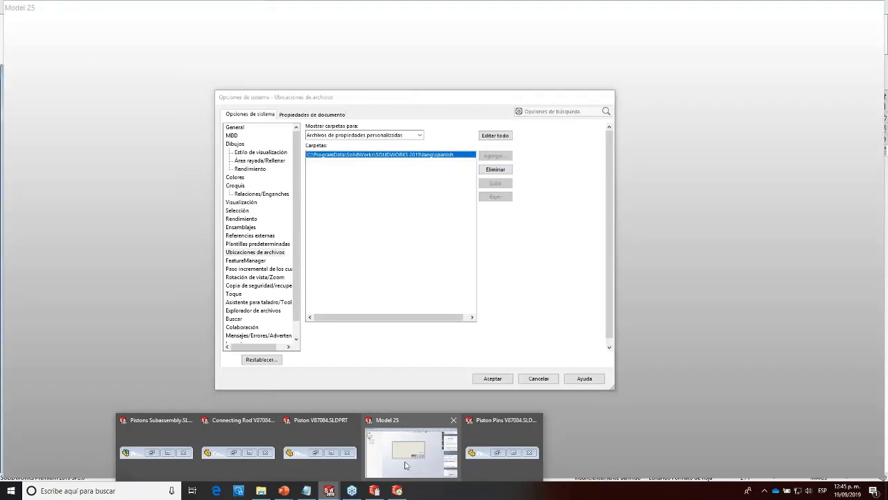
{"action": "left_click", "coordinate": [406, 465]}
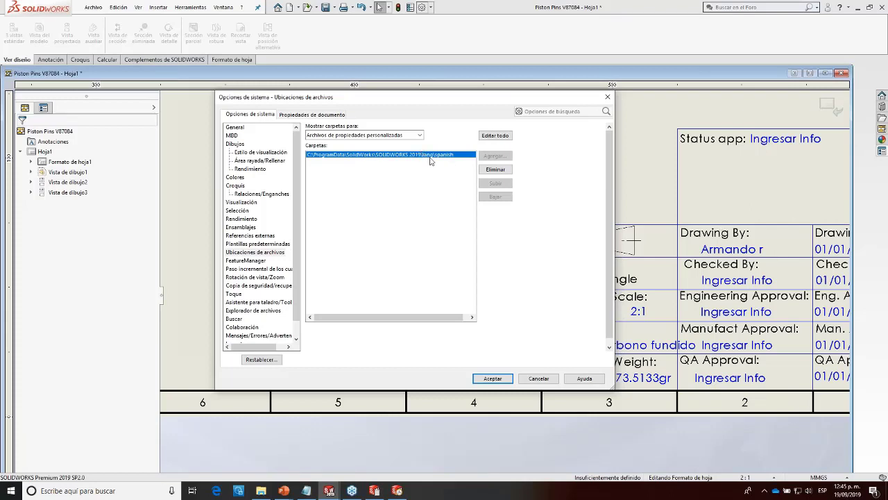
{"action": "left_click", "coordinate": [799, 321]}
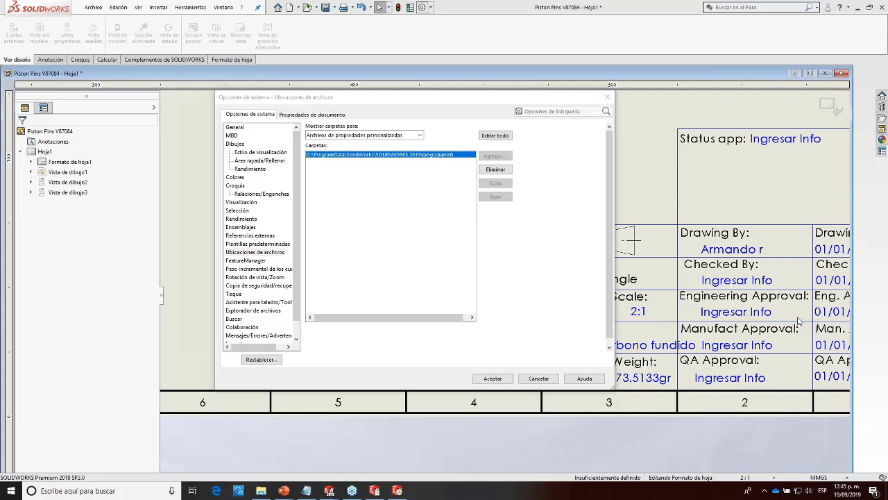
{"action": "left_click", "coordinate": [236, 253]}
{"action": "left_click", "coordinate": [385, 136]}
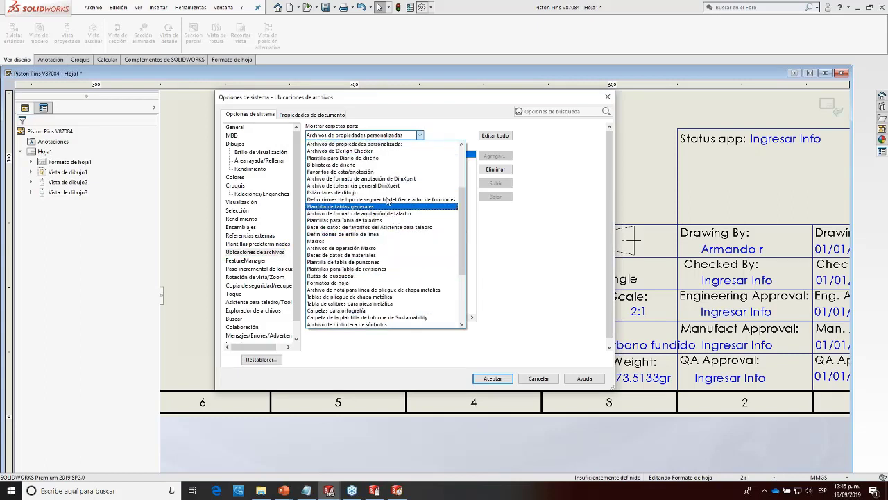
{"action": "left_click", "coordinate": [760, 318]}
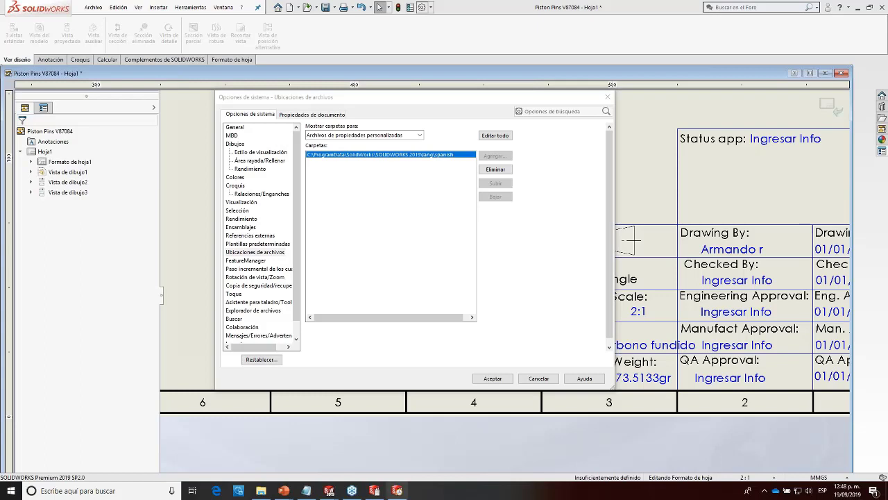
Step: Switch to the PowerPoint slideshow to show the closing Preguntas slide
{"action": "mouse_move", "coordinate": [290, 487]}
{"action": "left_click", "coordinate": [333, 447]}
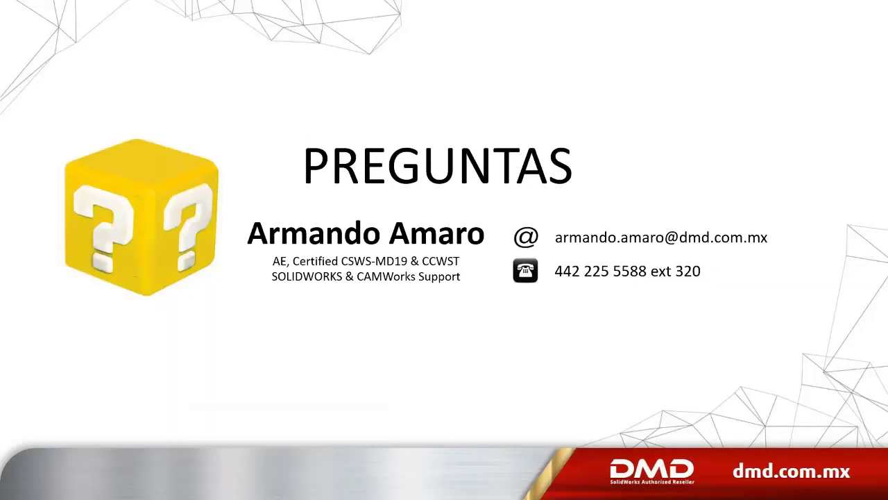